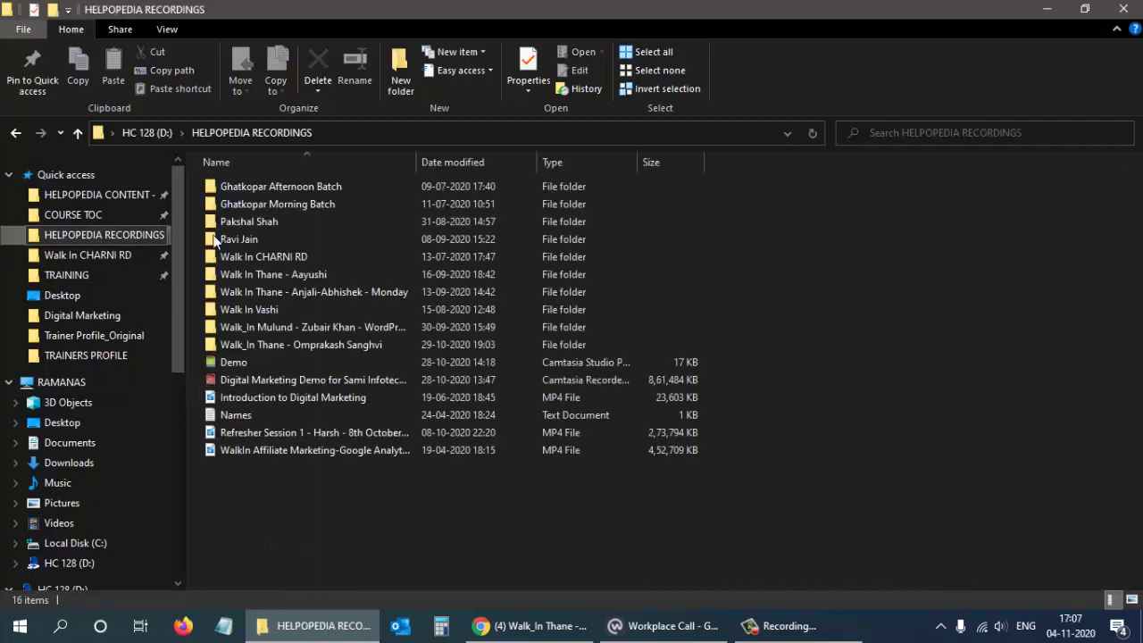
Check the lesson recordings in the Walk In Thane folder dated 16-09-2020, and close File Explorer to return to the Workplace call.
click(283, 280)
double_click(282, 277)
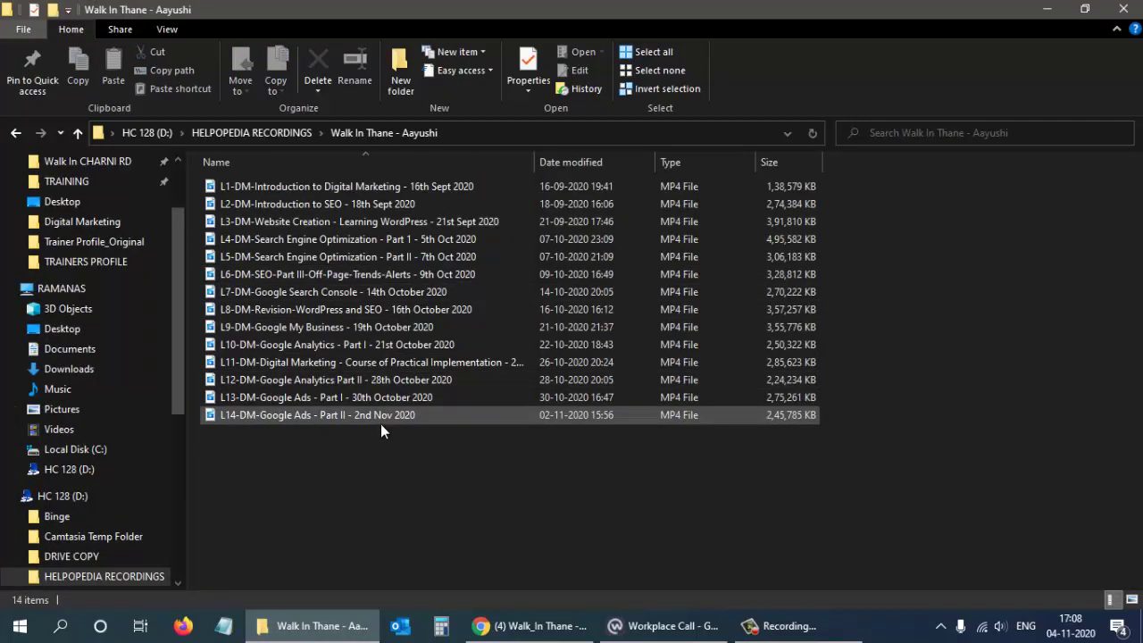
click(1123, 13)
click(929, 12)
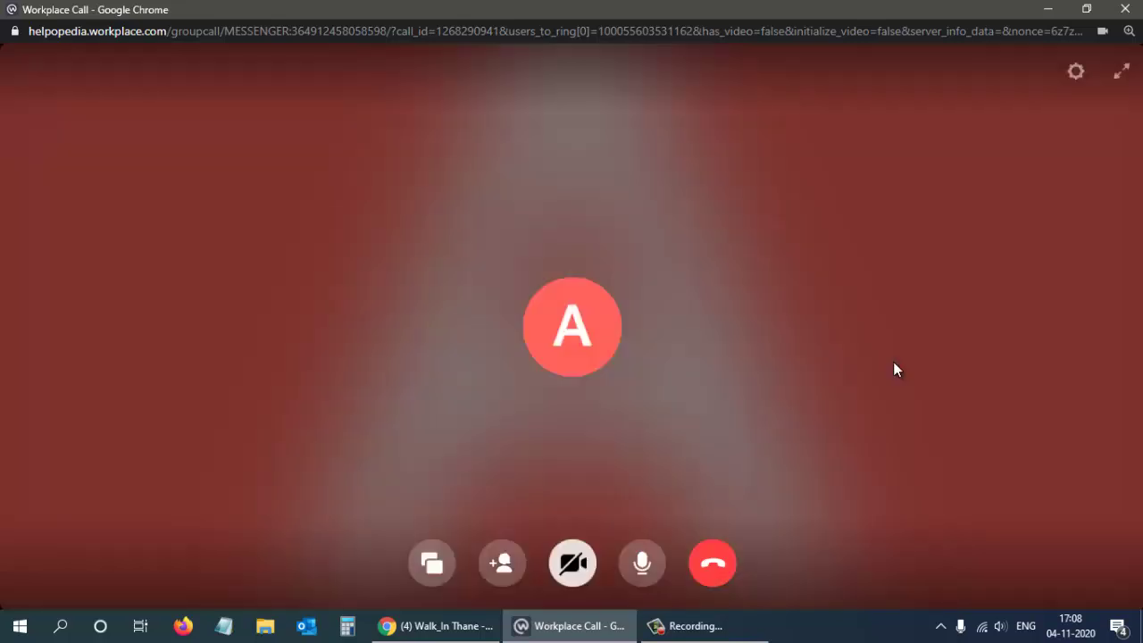
Share the entire screen in the Workplace call, then minimize the call window and hide the sharing notice.
click(428, 571)
click(462, 245)
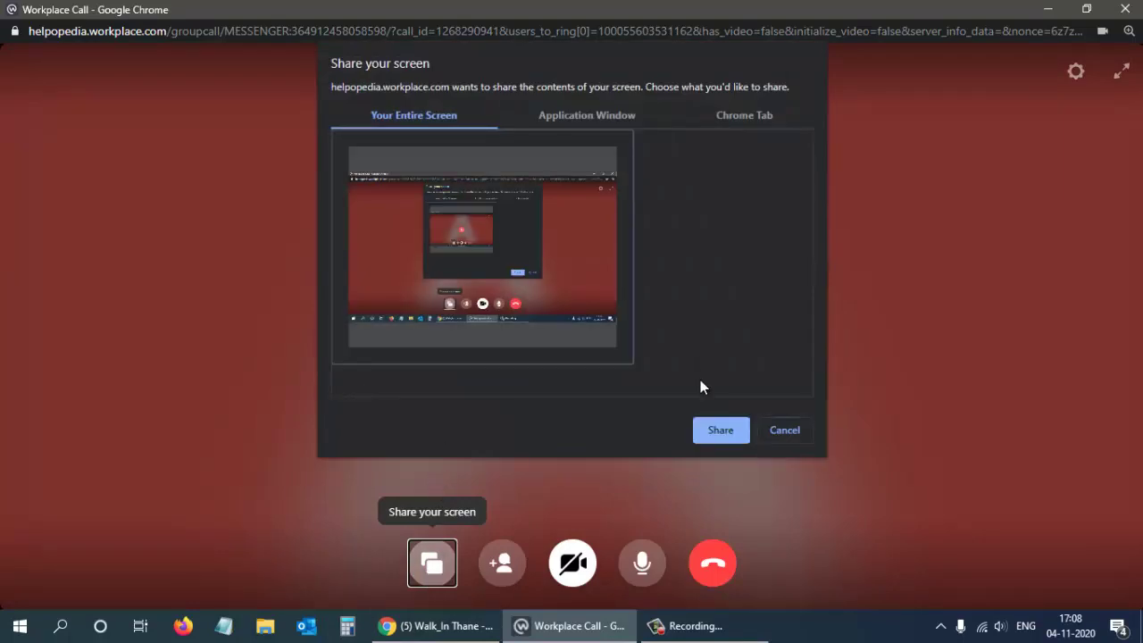
click(719, 432)
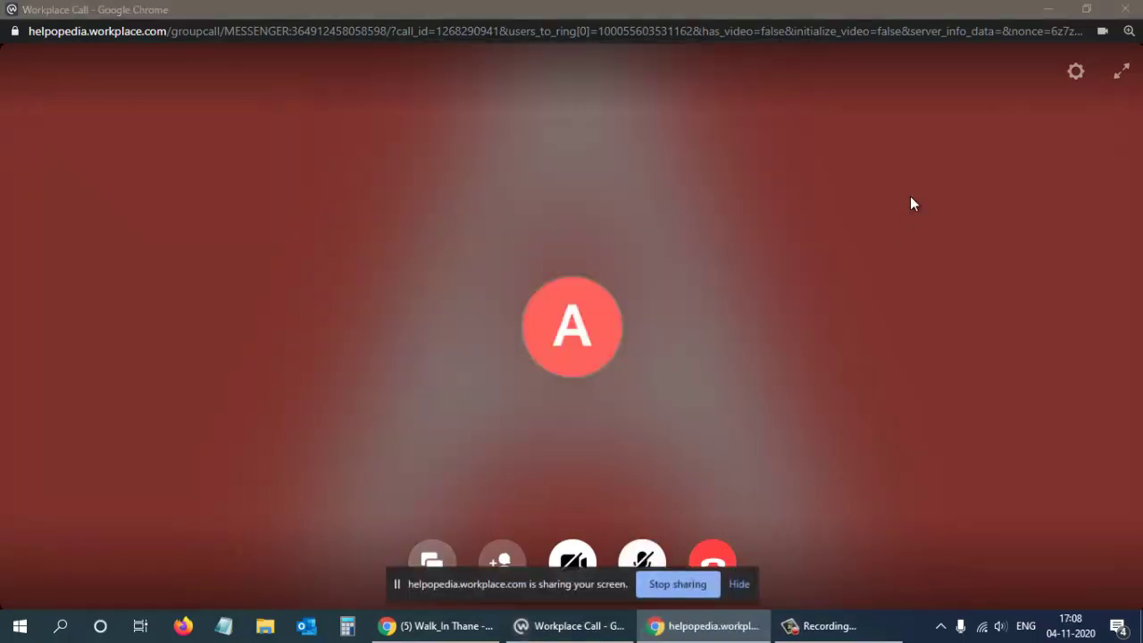
click(1049, 11)
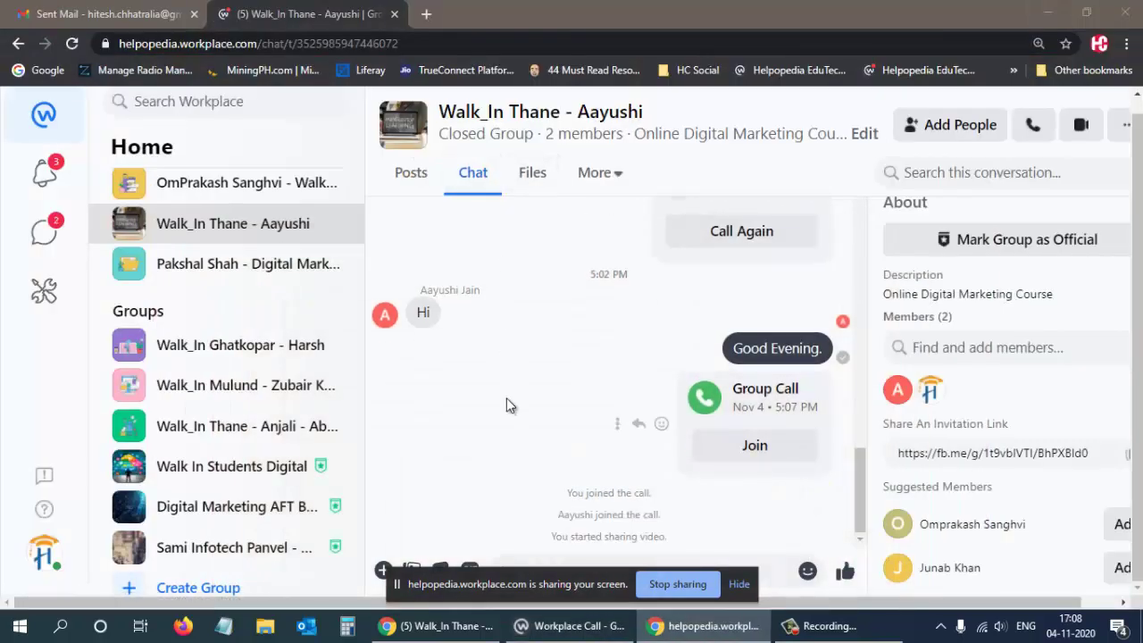
click(739, 584)
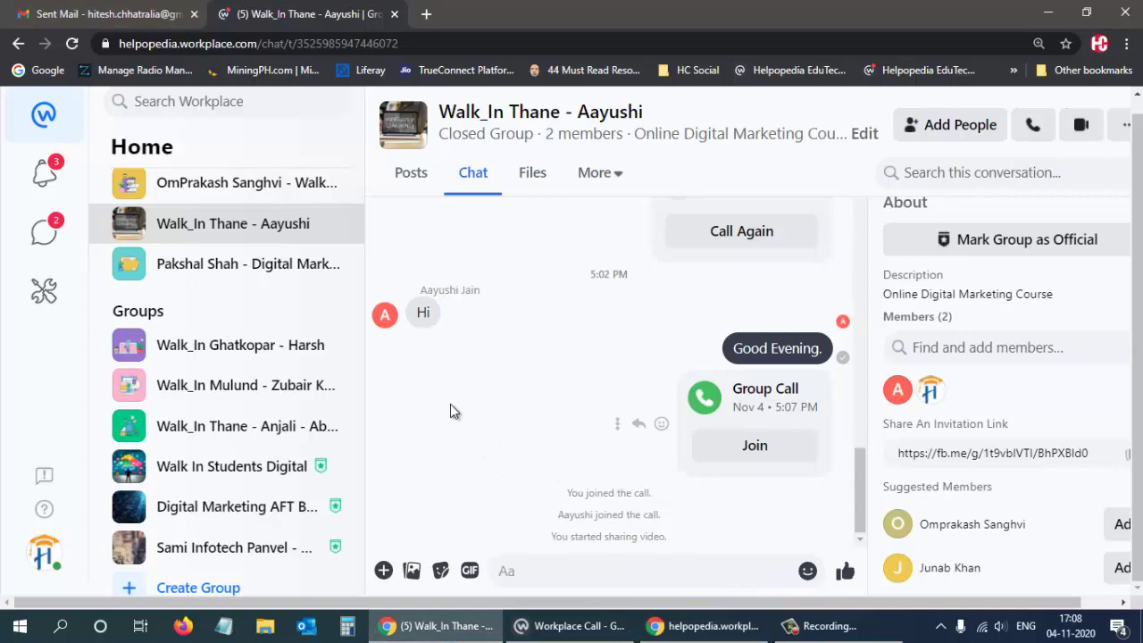
Open google.com/ads in a new browser tab and sign in to the Google Ads account.
click(425, 13)
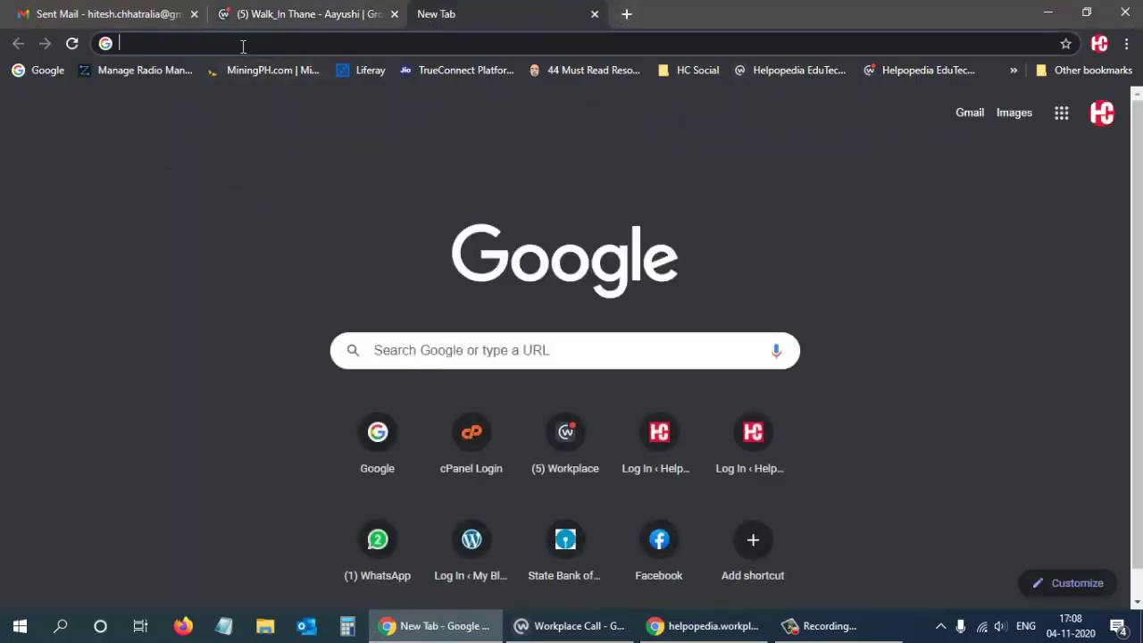
click(243, 46)
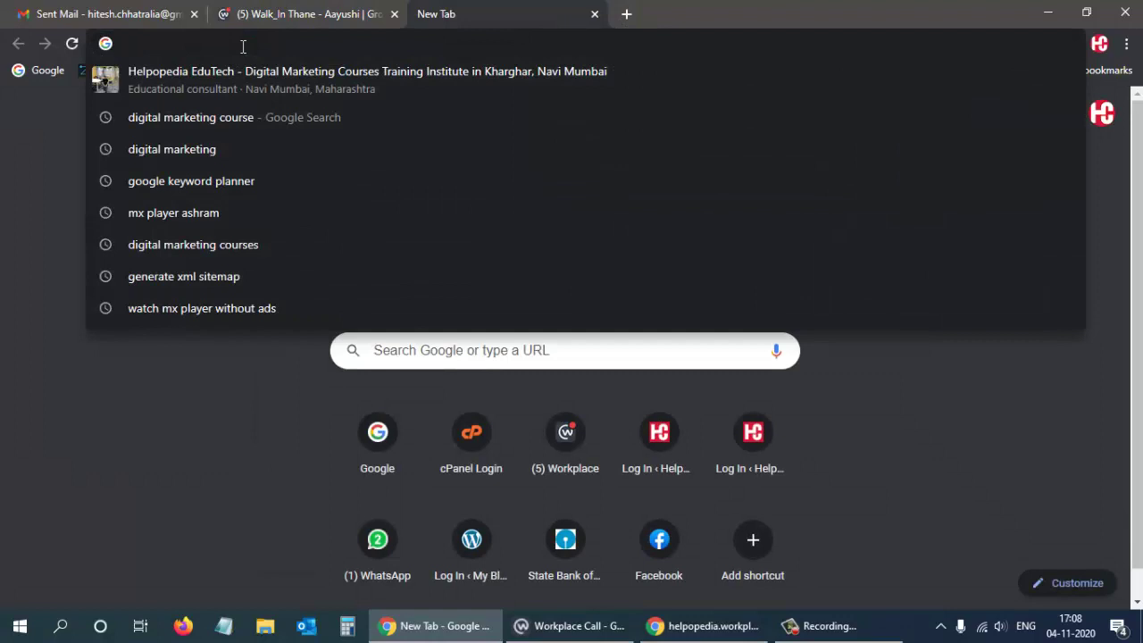
text(Goog)
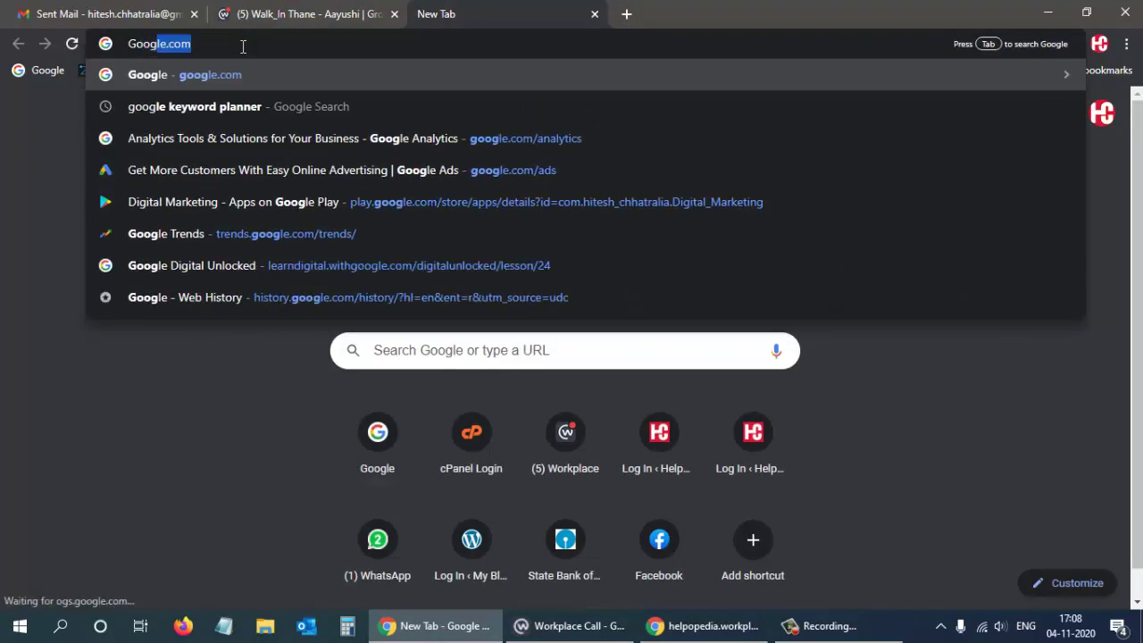
text(le)
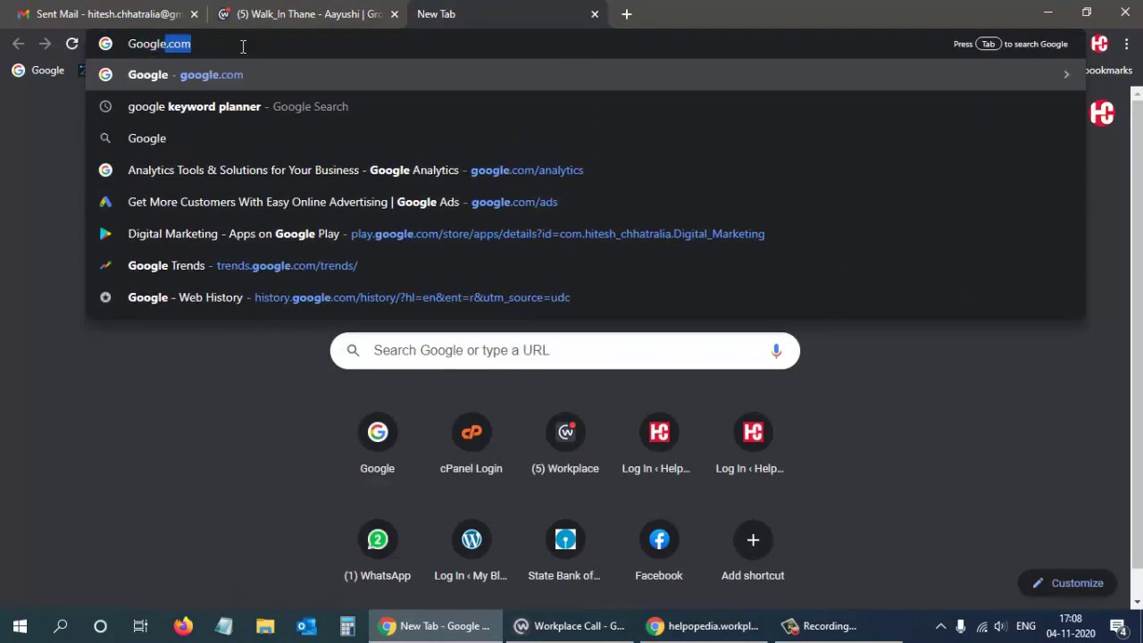
text(.com)
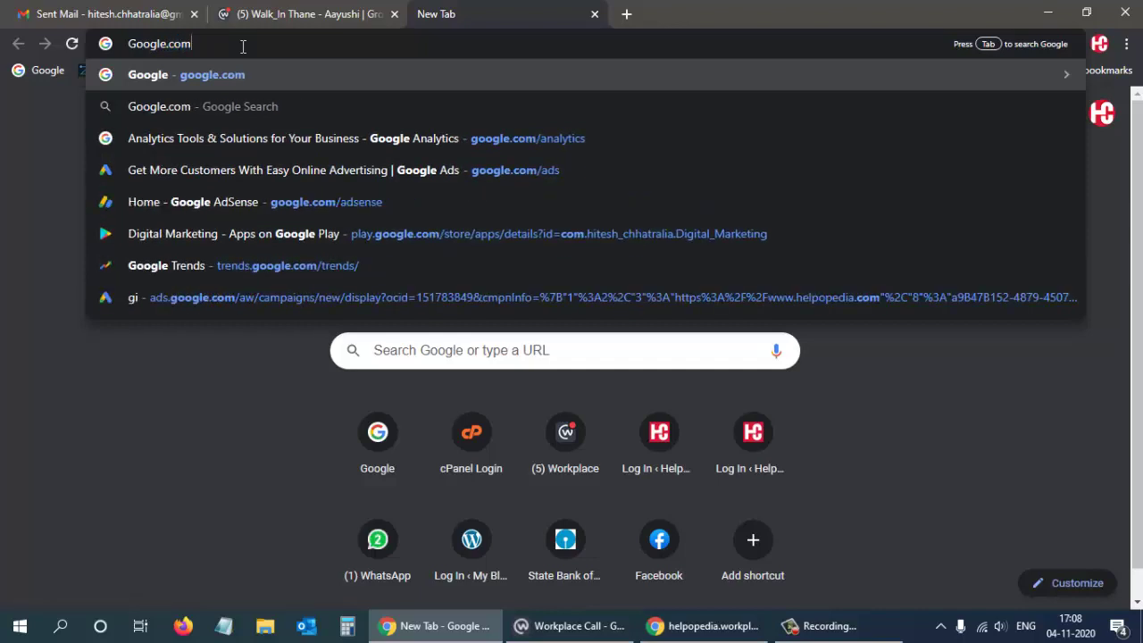
text(/ad)
key(Return)
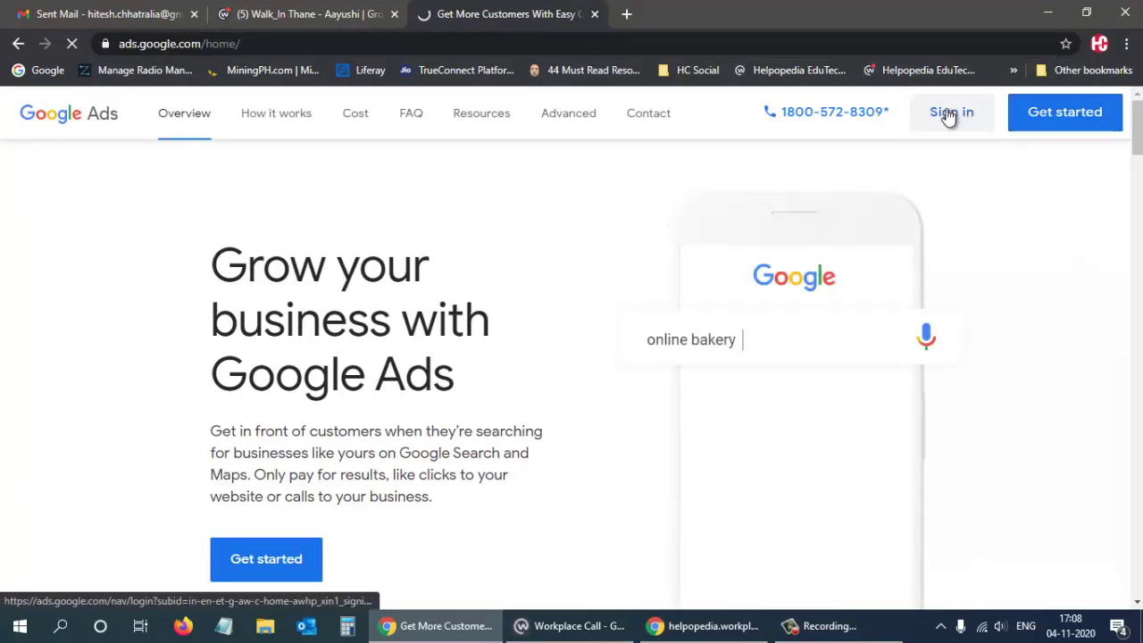
click(949, 114)
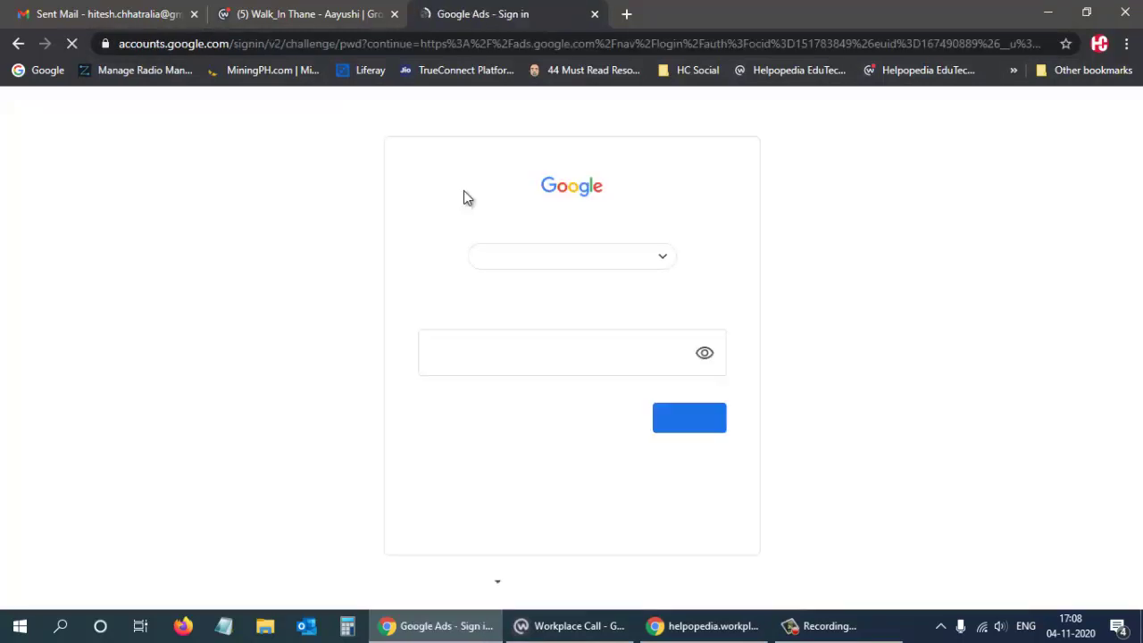
click(684, 421)
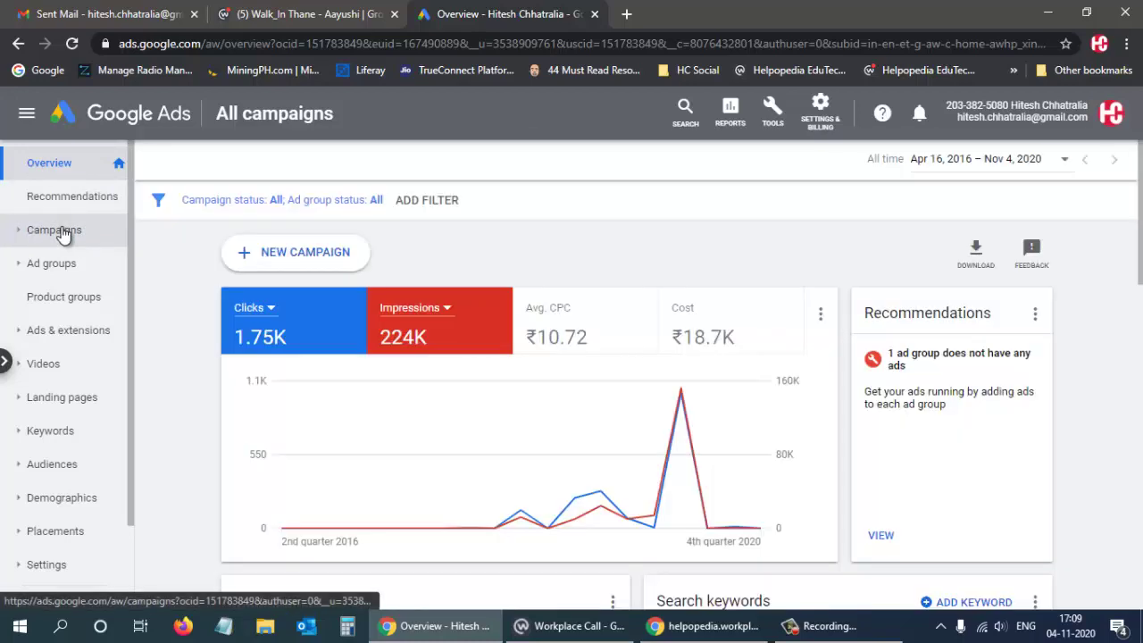
Create a new campaign with the Leads goal, the Video campaign type and the Drive conversions subtype, and continue to its settings.
click(285, 257)
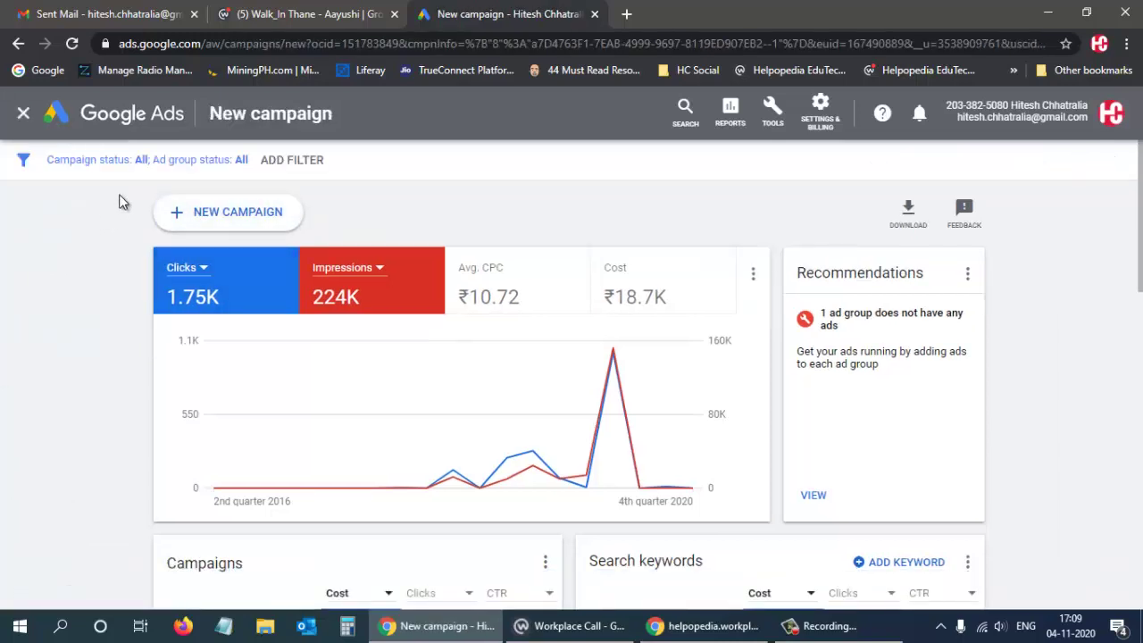
click(235, 212)
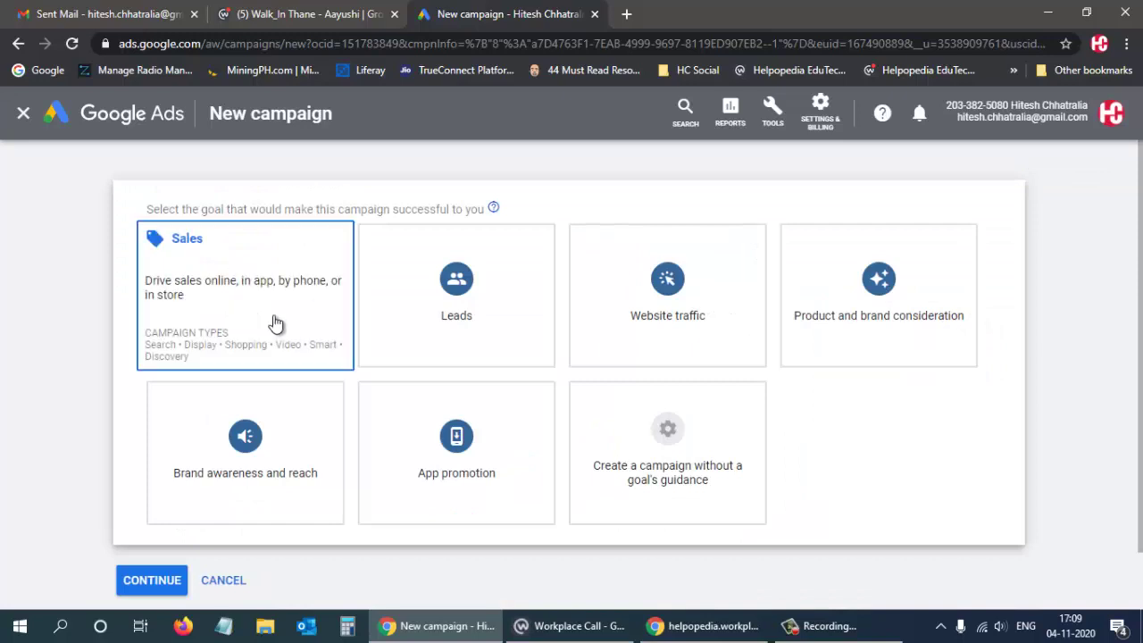
click(451, 299)
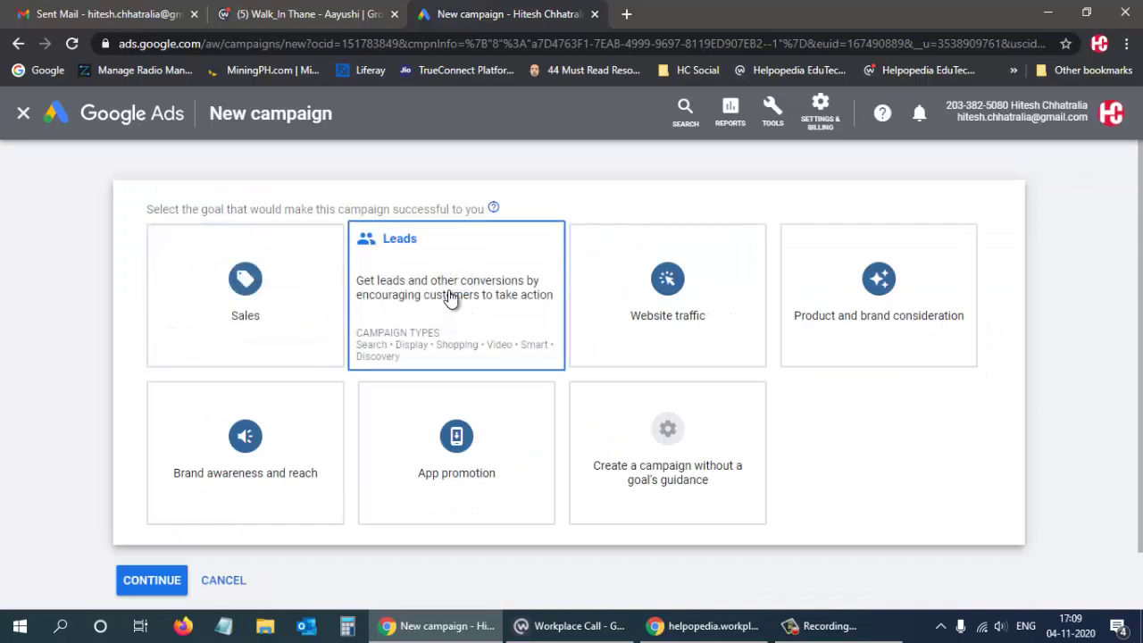
scroll(451, 299, down, 1)
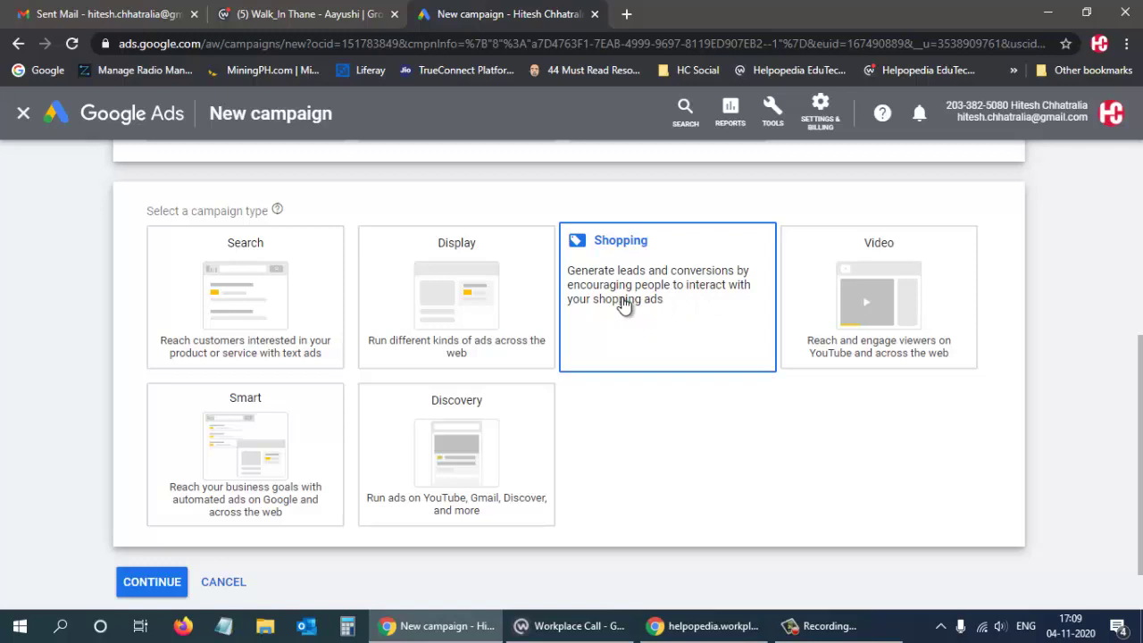
click(845, 293)
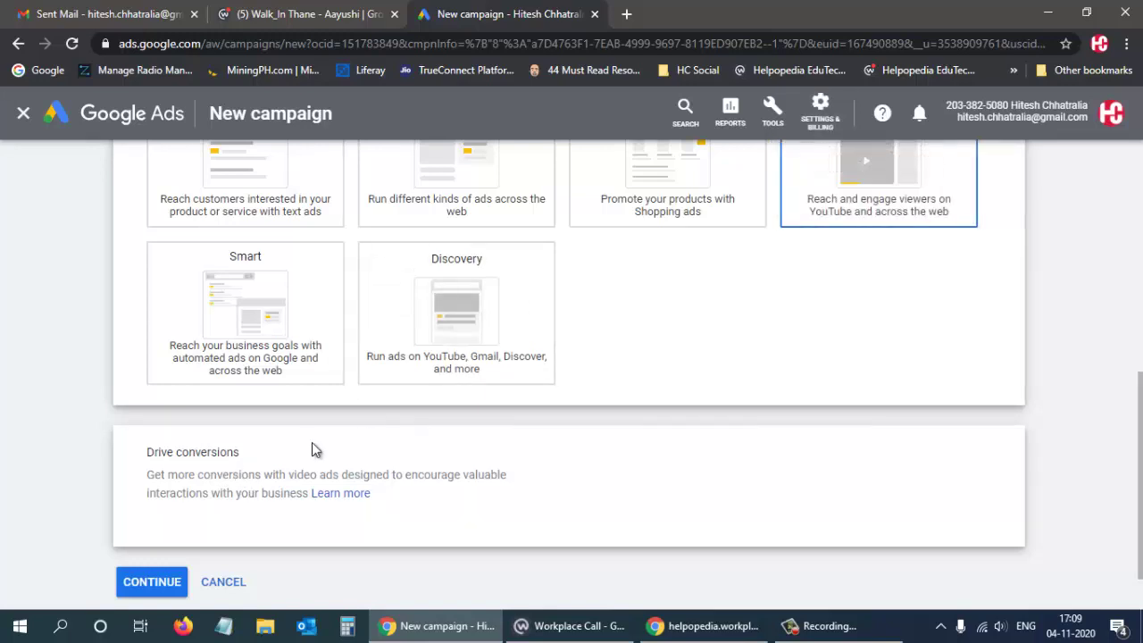
scroll(157, 528, down, 1)
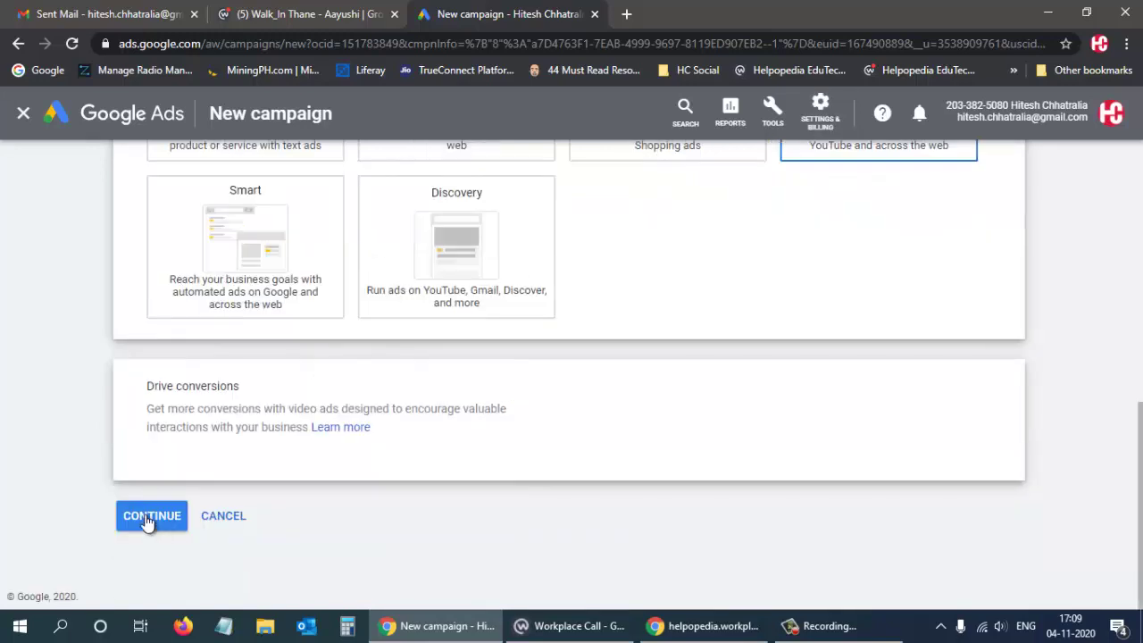
click(148, 522)
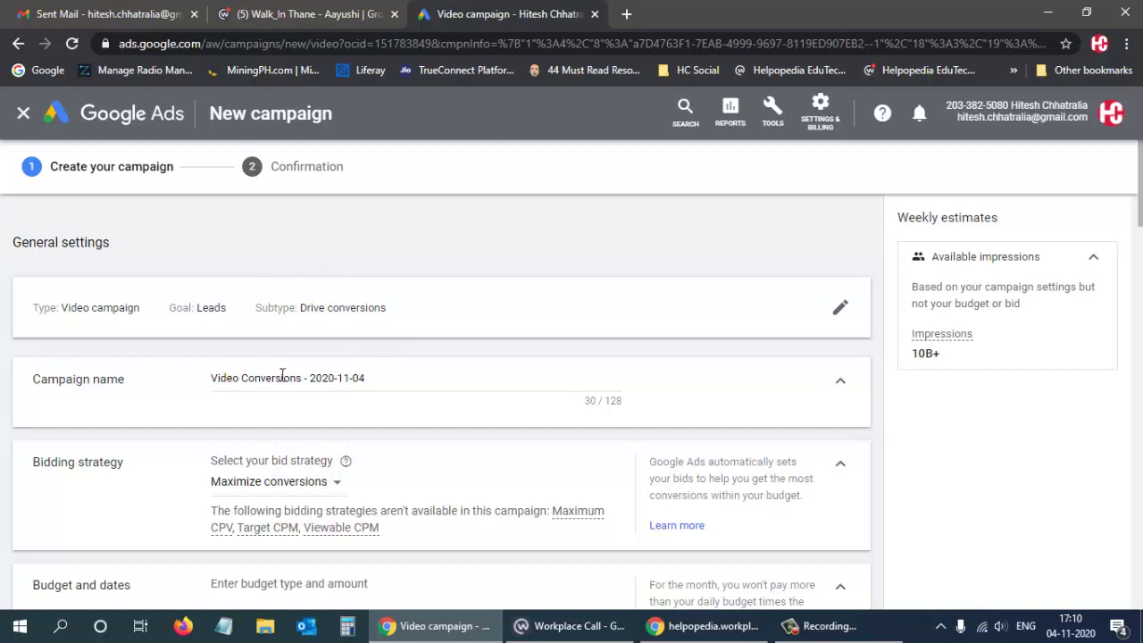
Examine the campaign name, the selectable bid strategies and the explanations for the unavailable Maximum CPV, Target CPM and Viewable CPM strategies.
drag(309, 378, 436, 378)
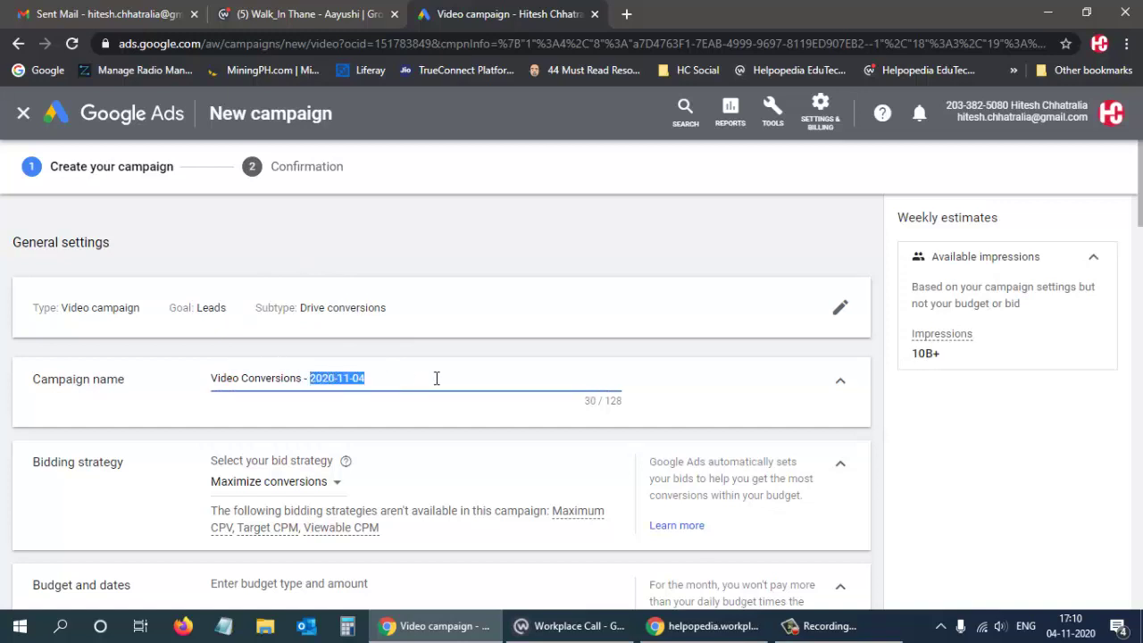
scroll(435, 377, down, 1)
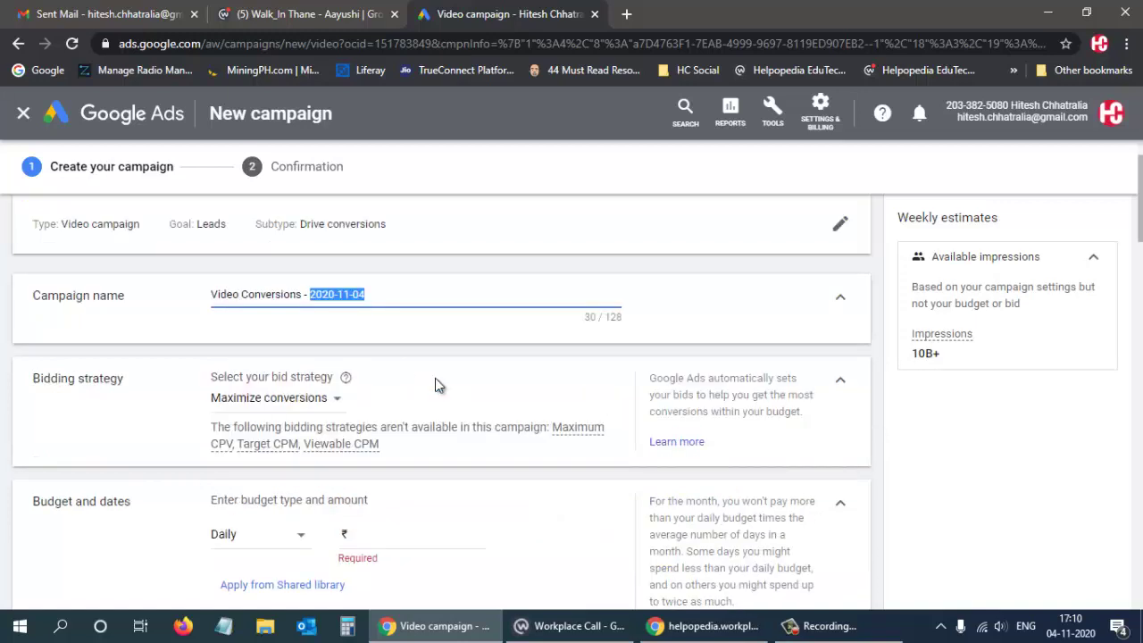
key(ctrl+a)
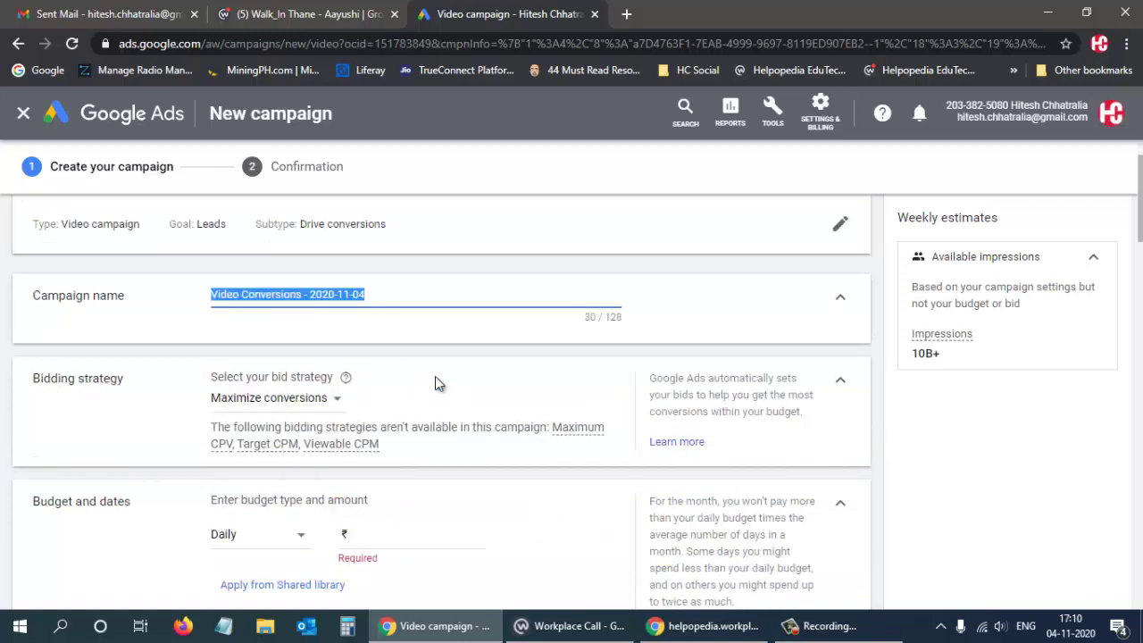
click(394, 295)
key(ctrl+a)
scroll(339, 384, down, 1)
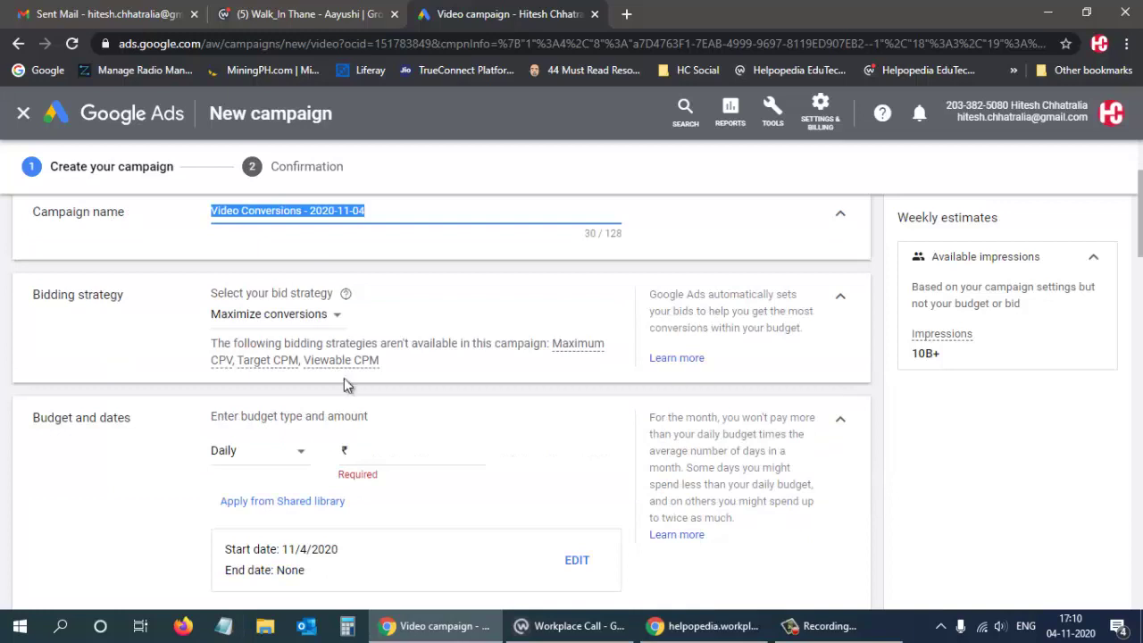
click(323, 318)
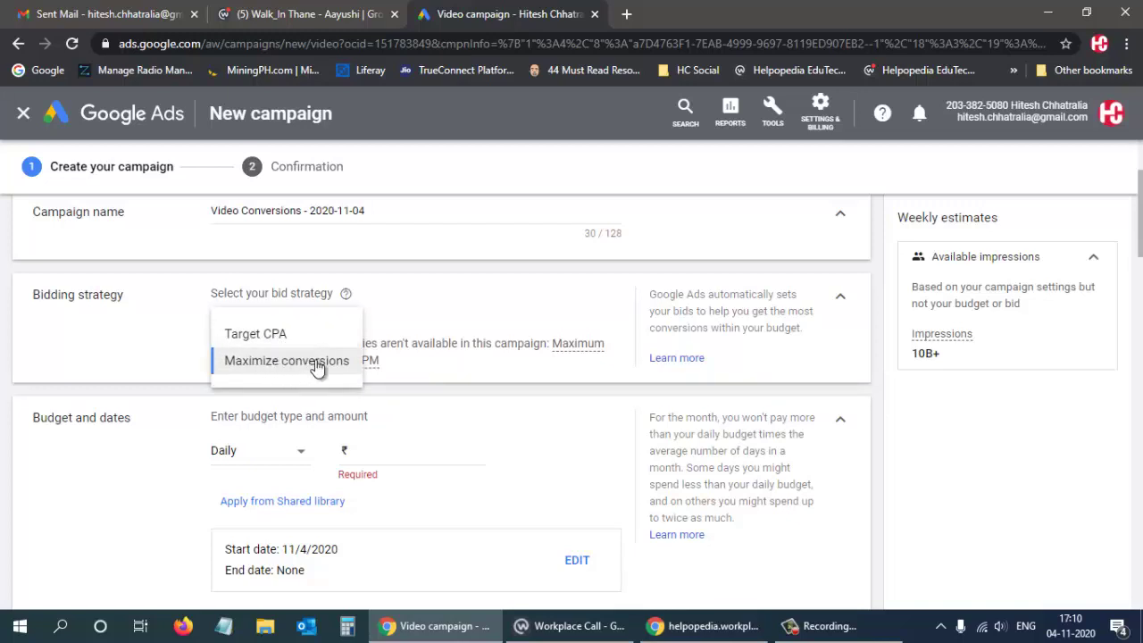
click(521, 377)
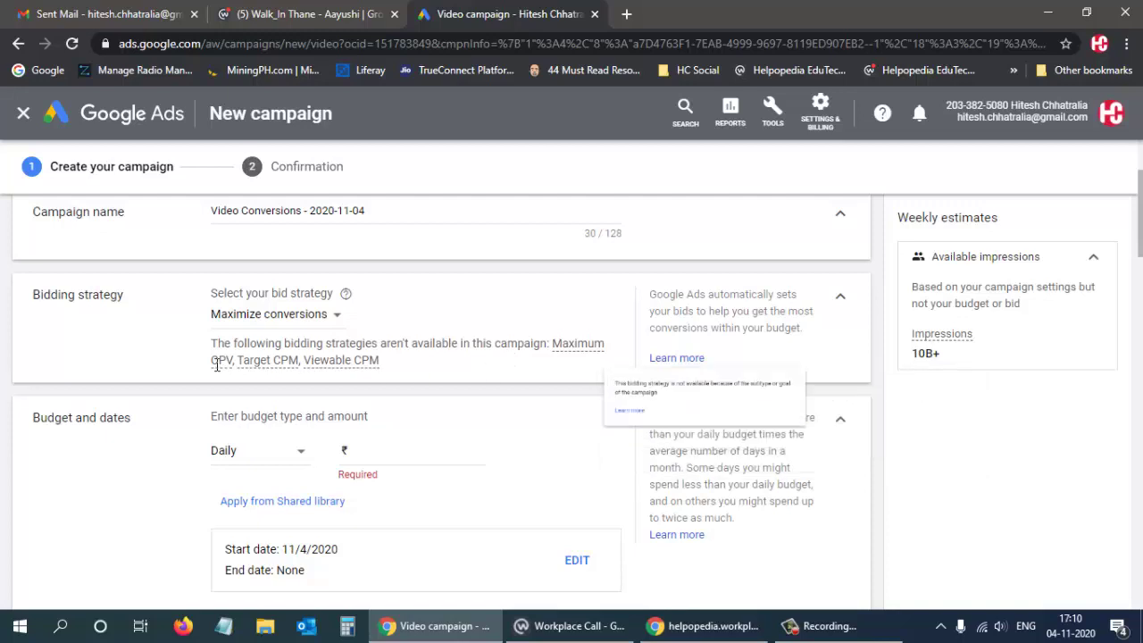
mouse_move(252, 362)
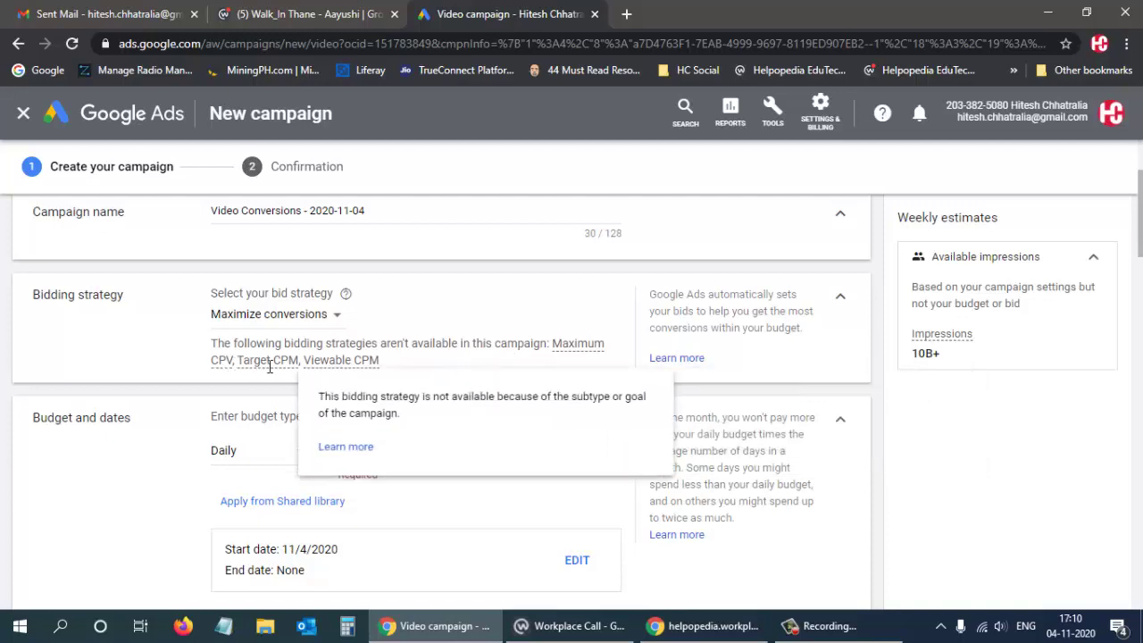
mouse_move(353, 359)
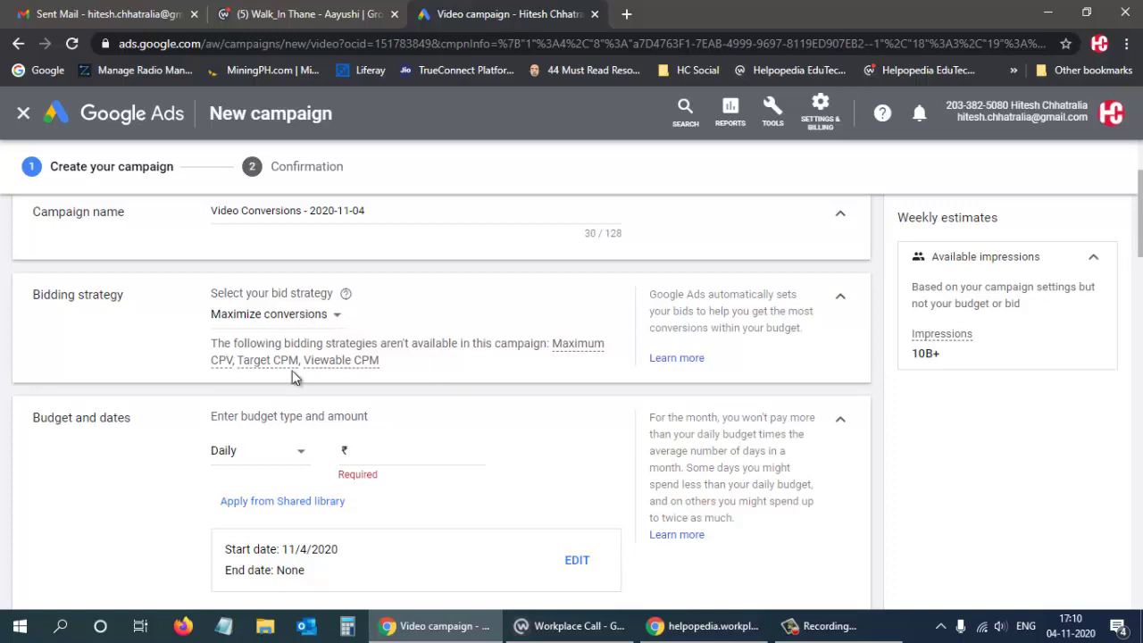
mouse_move(213, 361)
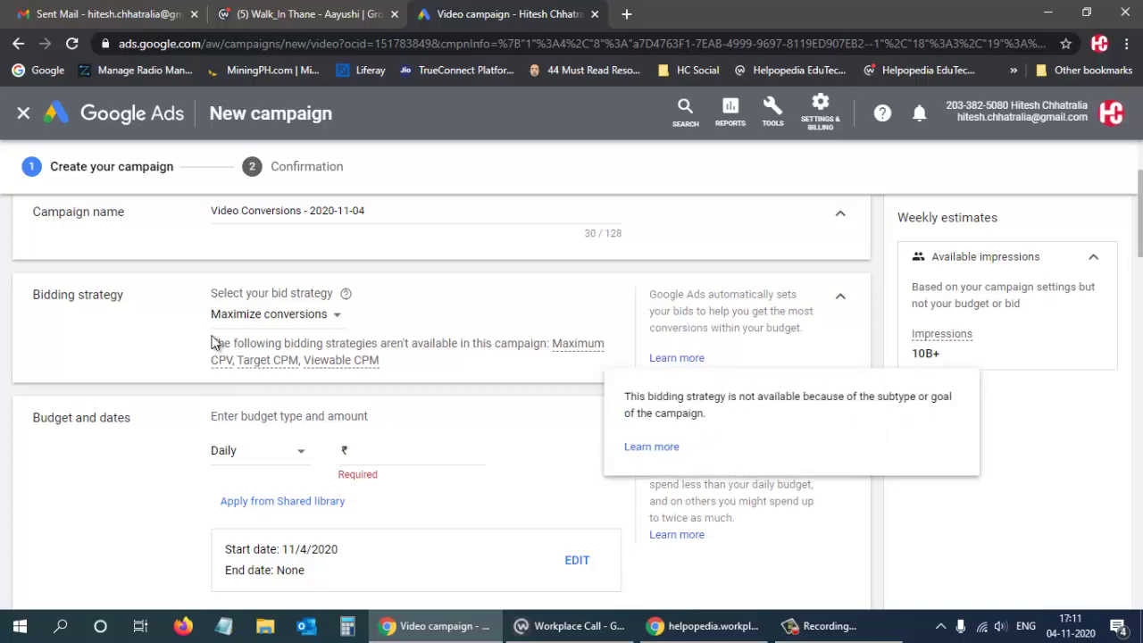
Try Target CPA as the bid strategy, check its suggested amount range, and switch back to Maximize conversions.
click(317, 319)
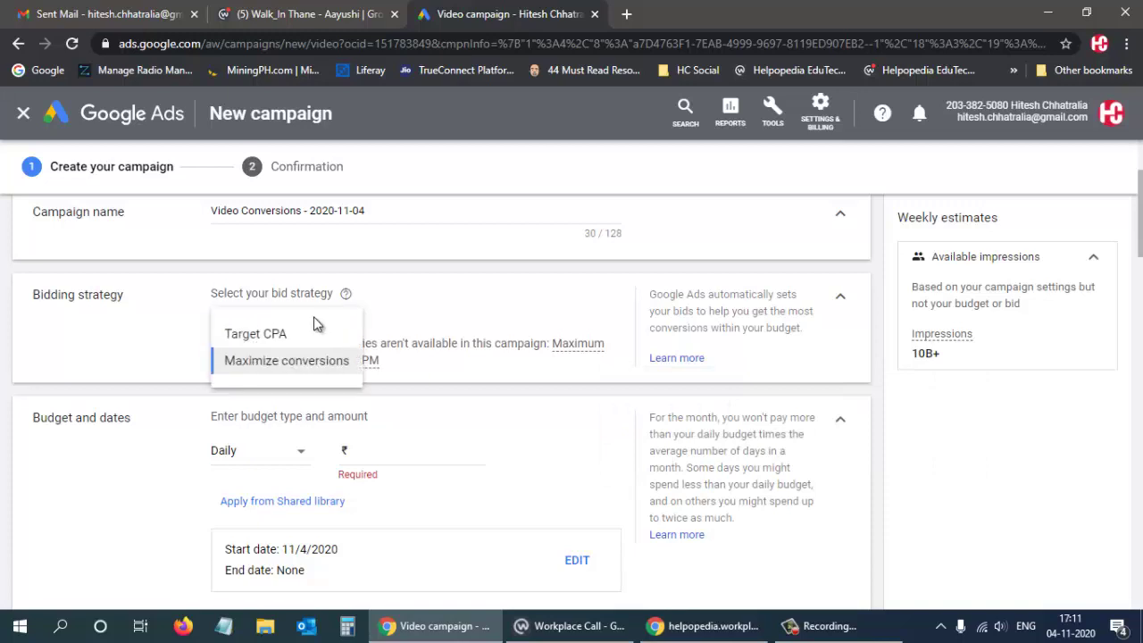
click(254, 337)
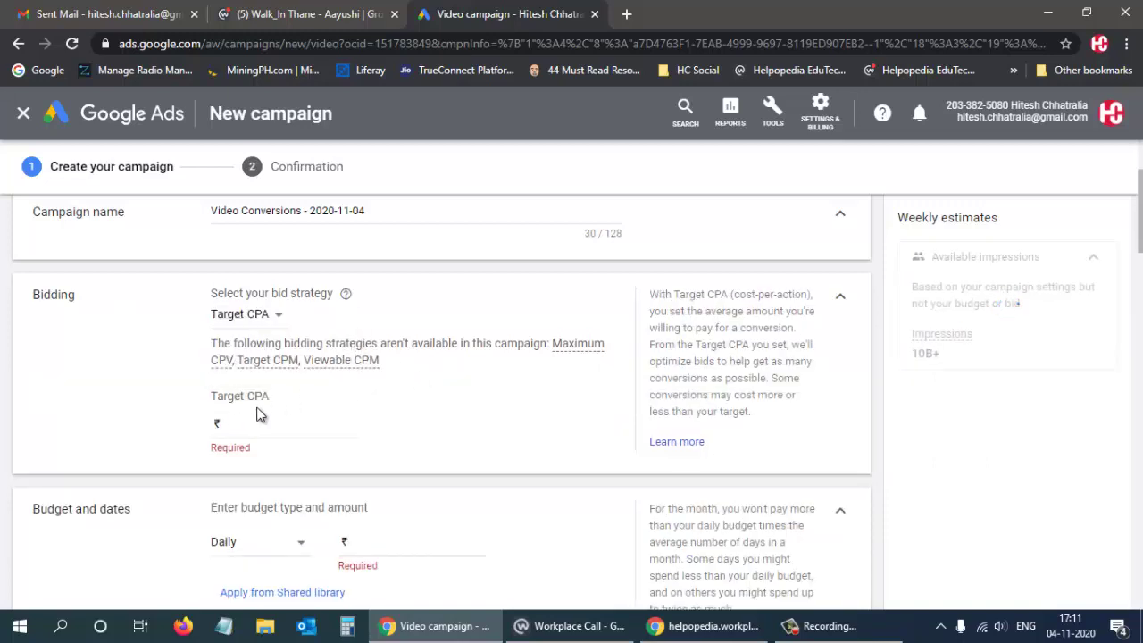
click(226, 424)
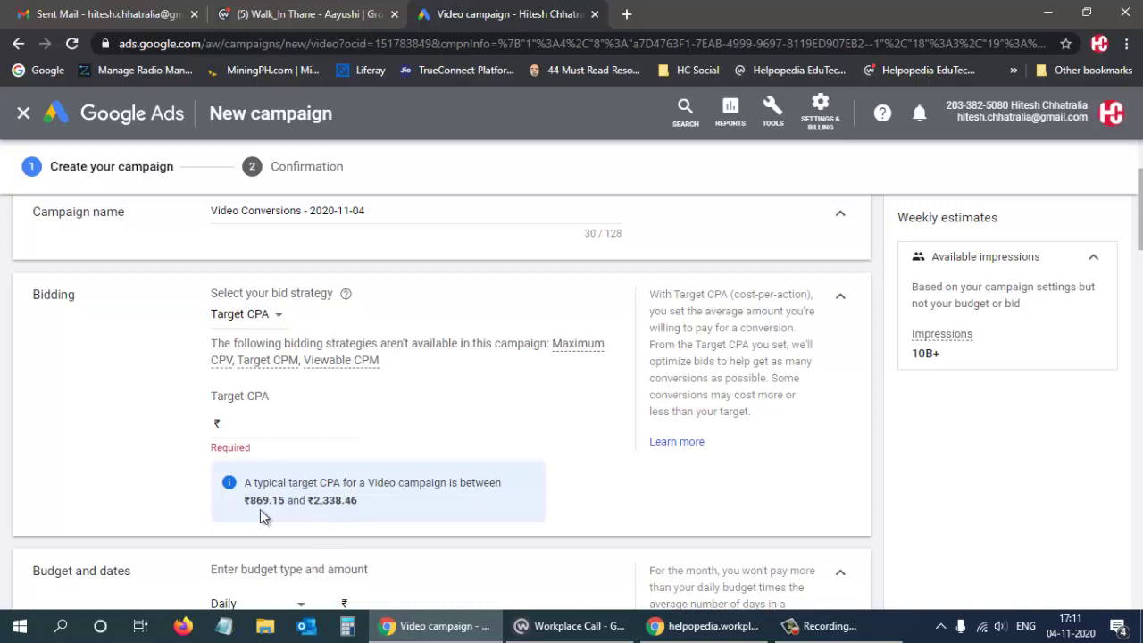
click(271, 325)
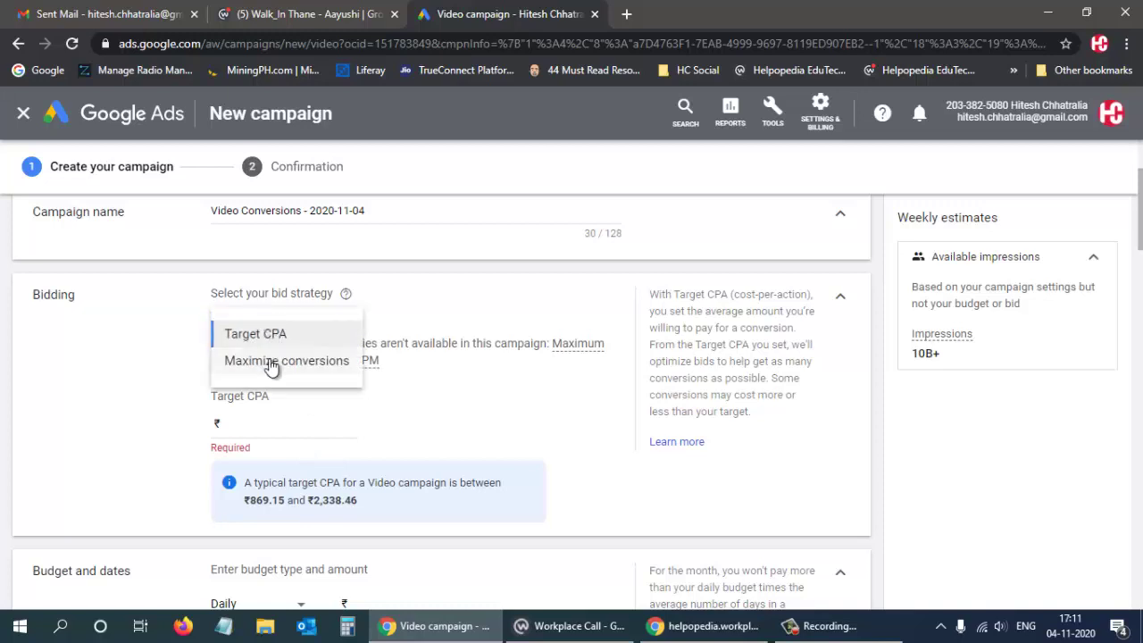
click(271, 366)
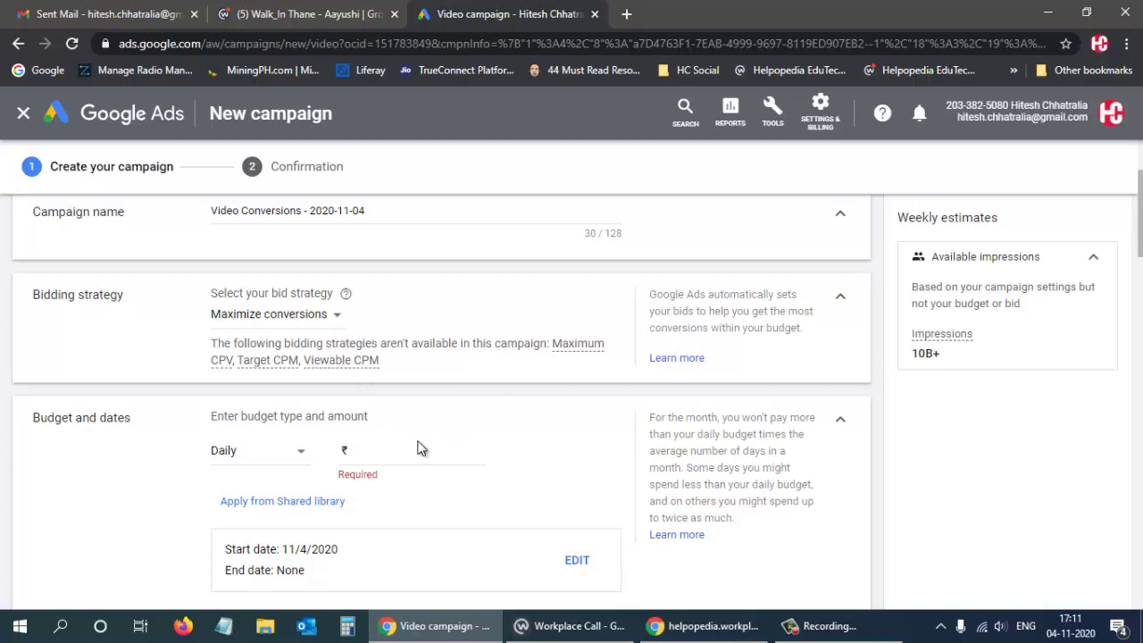
Set the campaign budget type to Campaign total with an amount of ₹2,000.
click(300, 455)
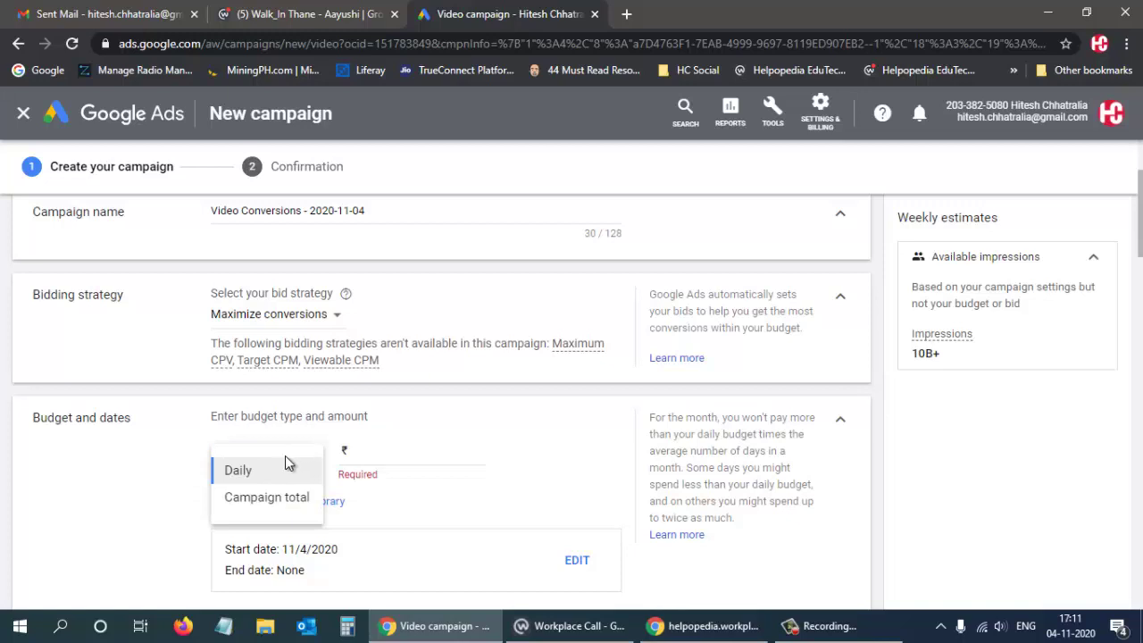
click(258, 500)
click(379, 451)
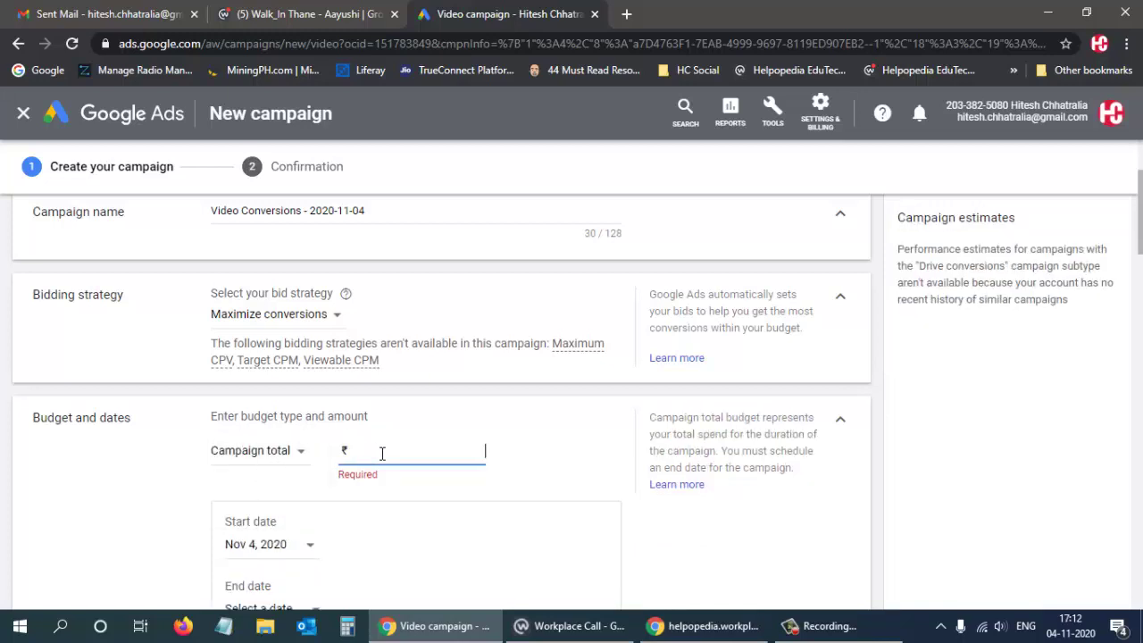
text(2000)
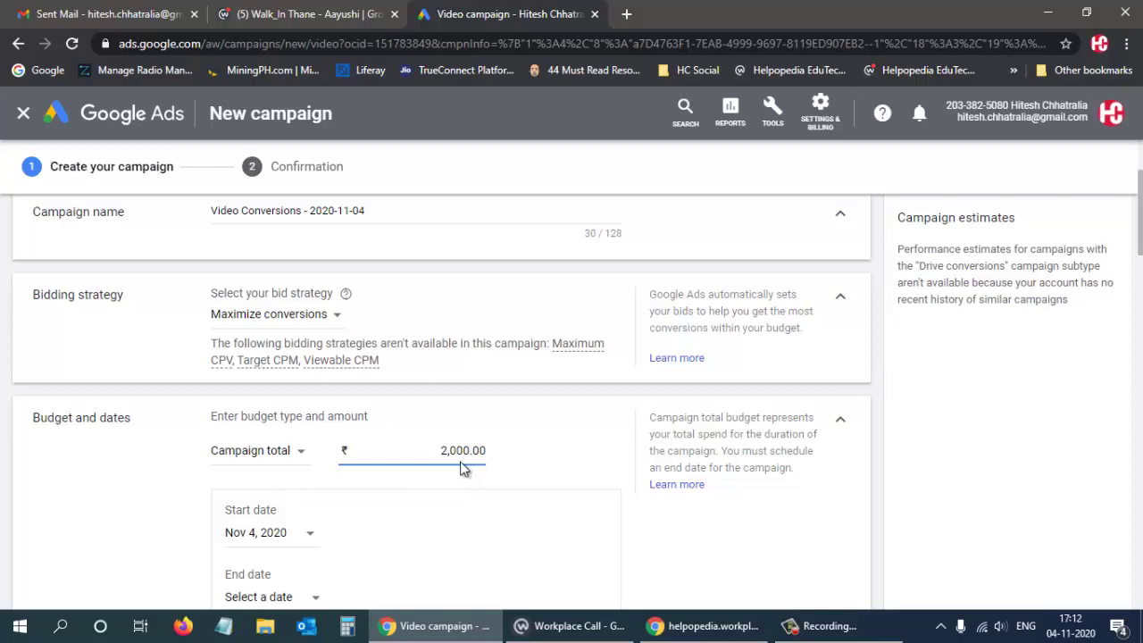
Try the Daily budget type for the same amount and switch back to Campaign total.
click(264, 457)
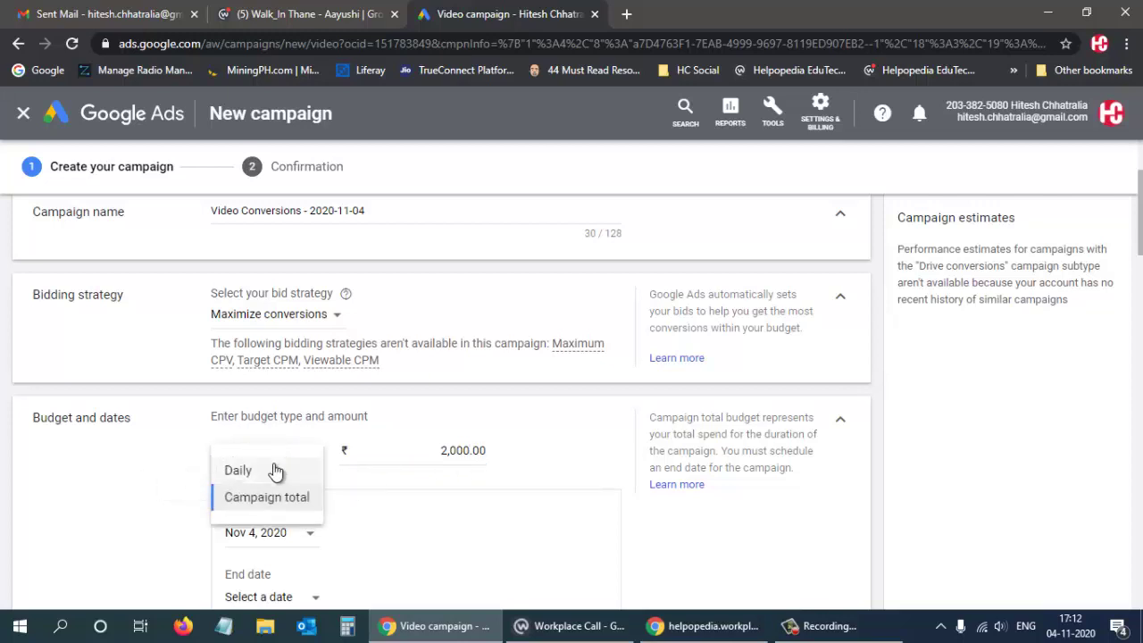
click(268, 469)
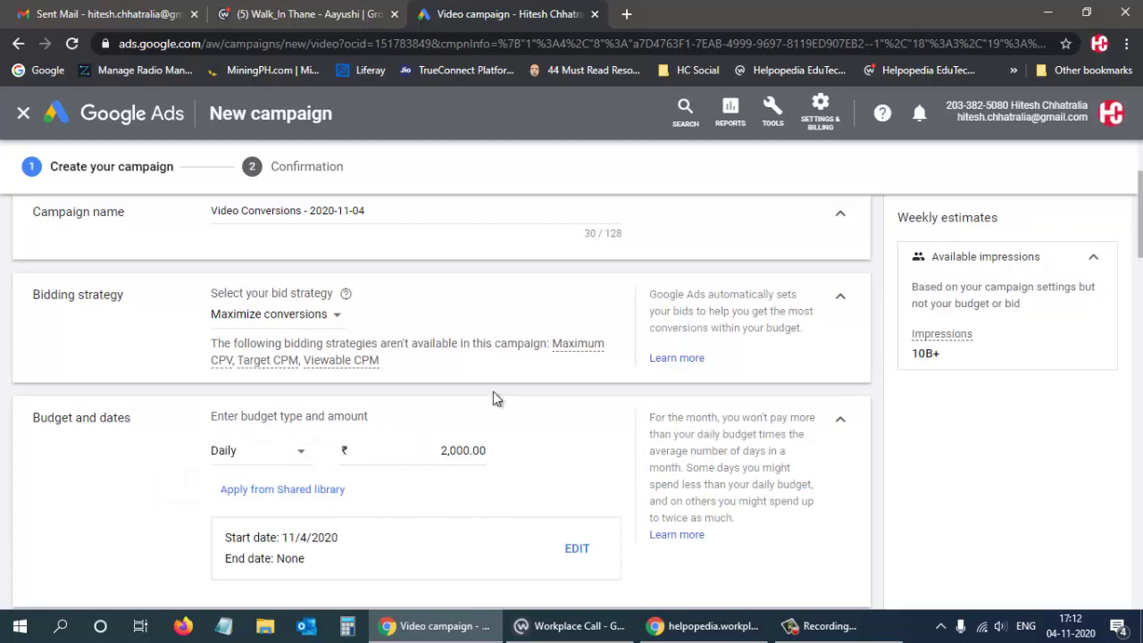
click(434, 450)
drag(440, 450, 555, 449)
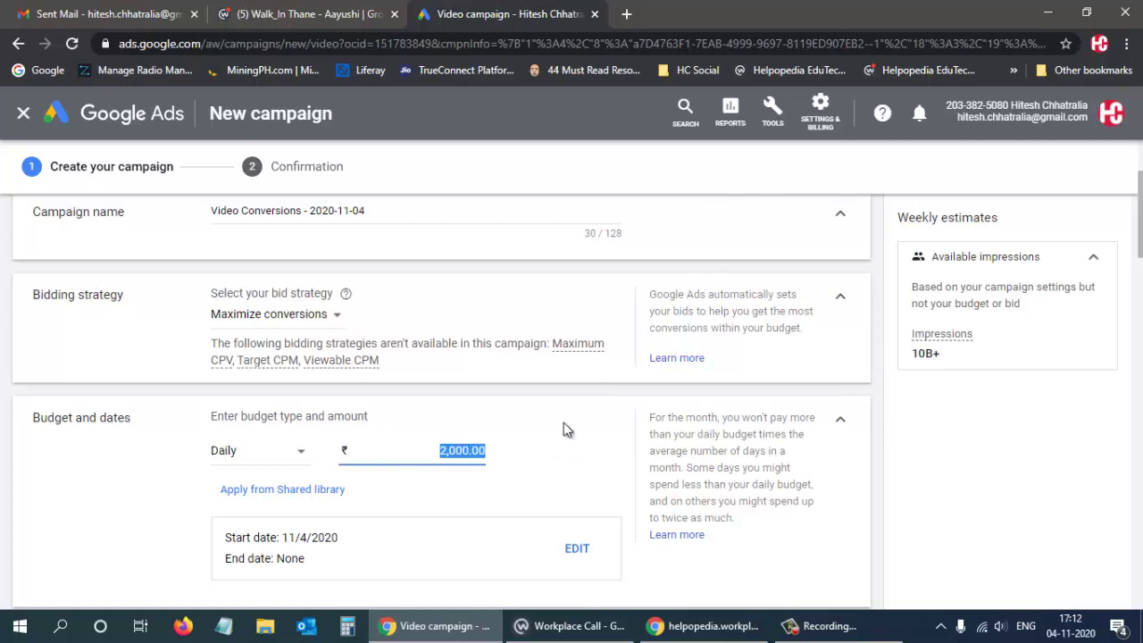
click(297, 459)
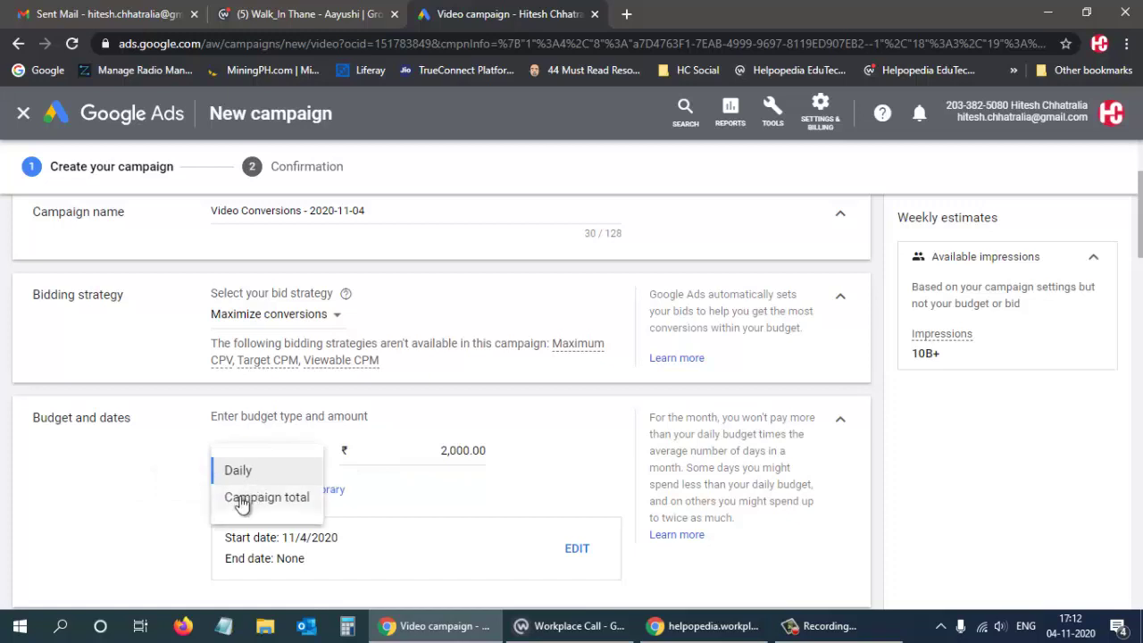
click(237, 500)
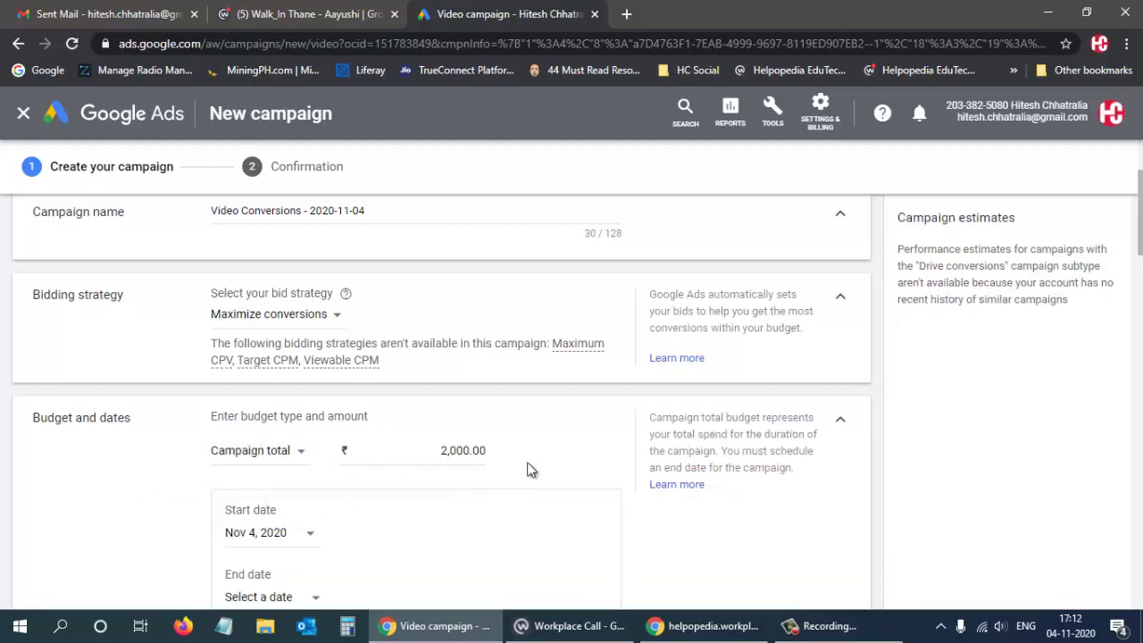
Schedule the campaign to start on Nov 5, 2020 and end on Nov 25, 2020, and review the equivalent daily budget.
scroll(529, 470, down, 1)
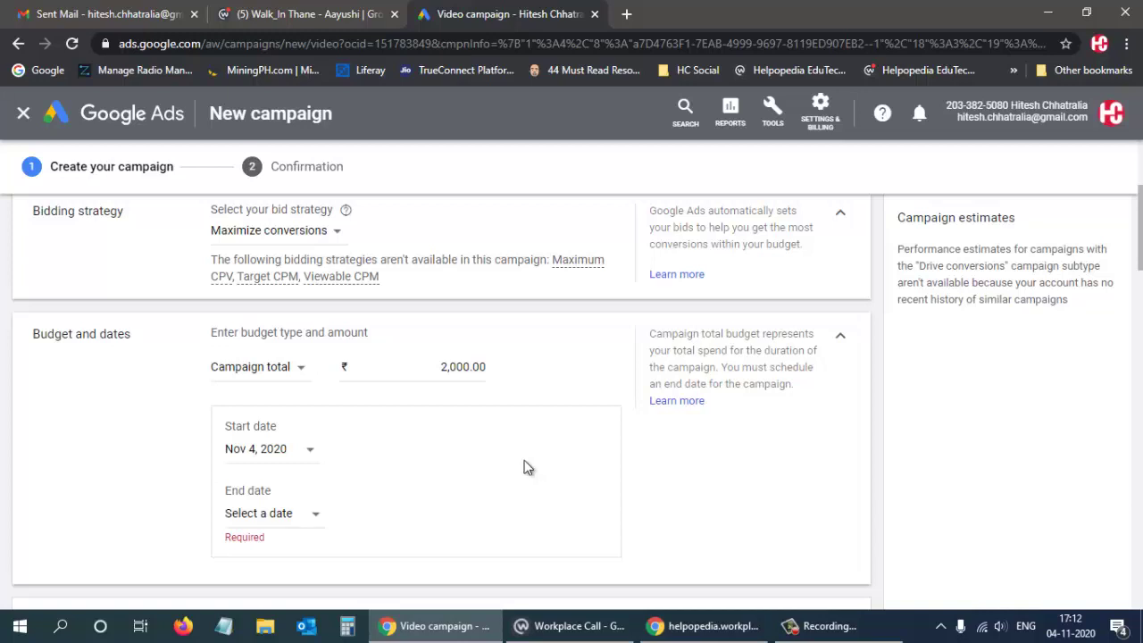
mouse_move(576, 625)
click(300, 451)
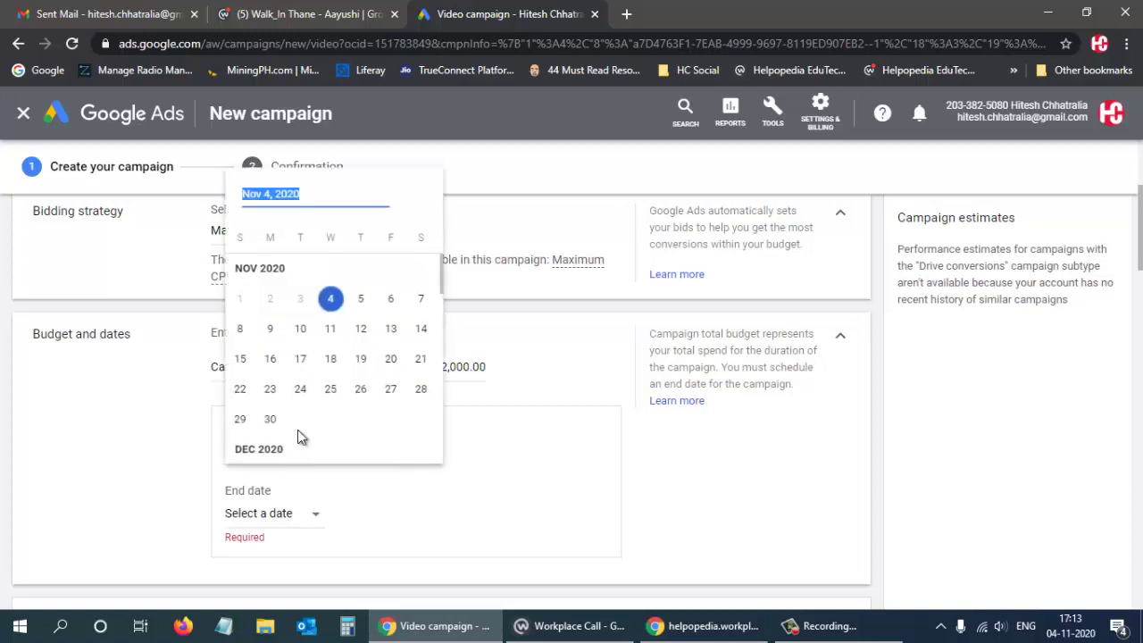
click(360, 300)
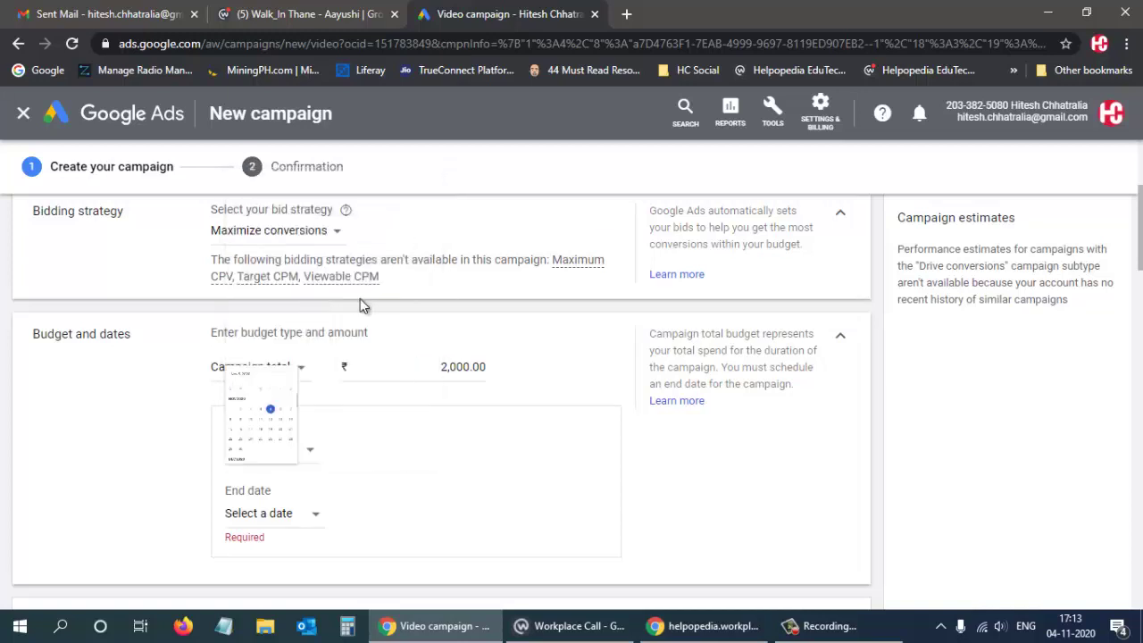
click(288, 521)
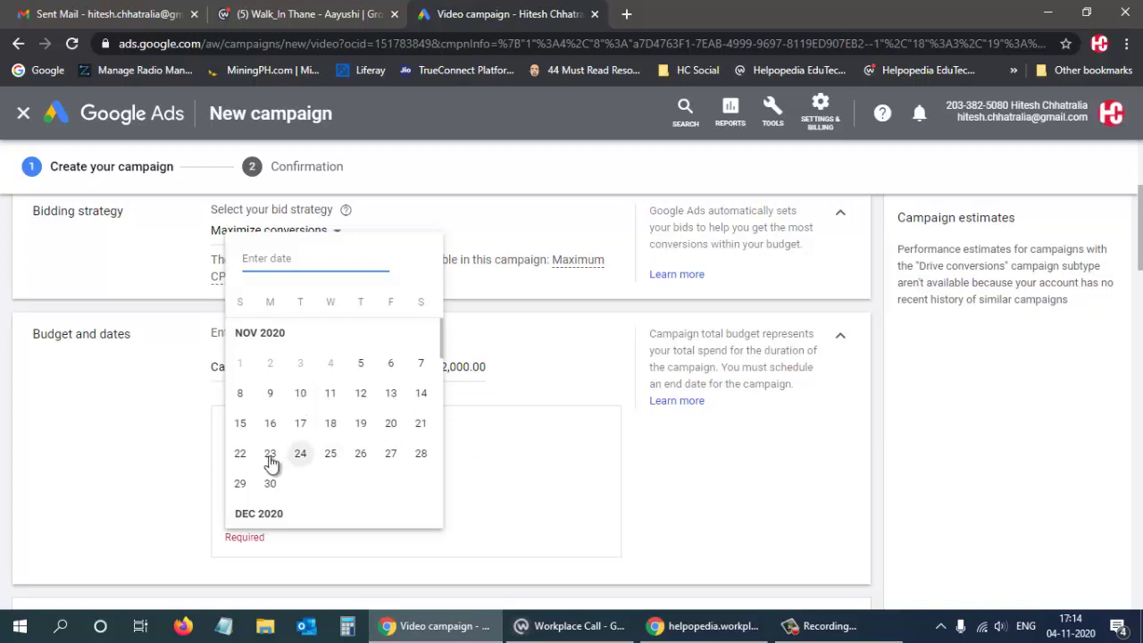
click(330, 452)
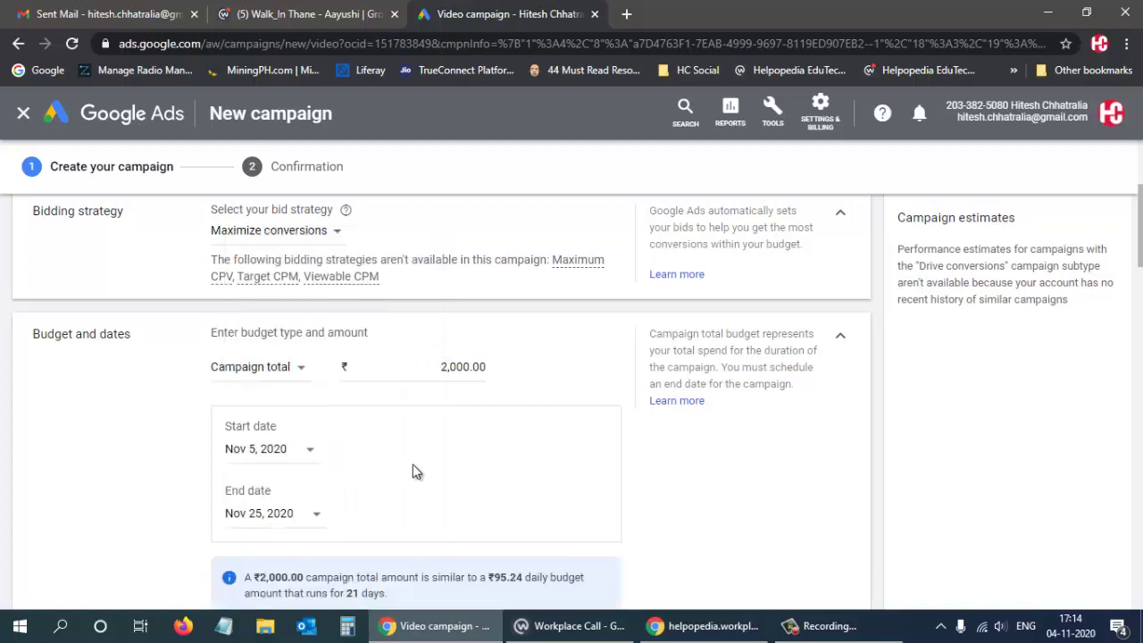
scroll(420, 469, down, 2)
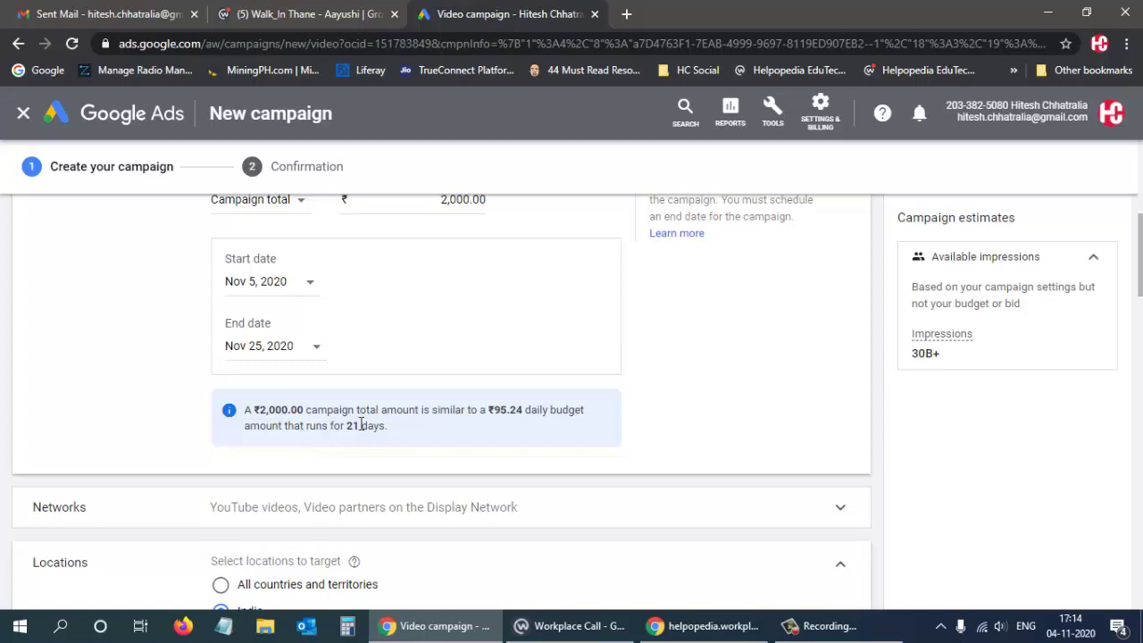
scroll(693, 437, up, 1)
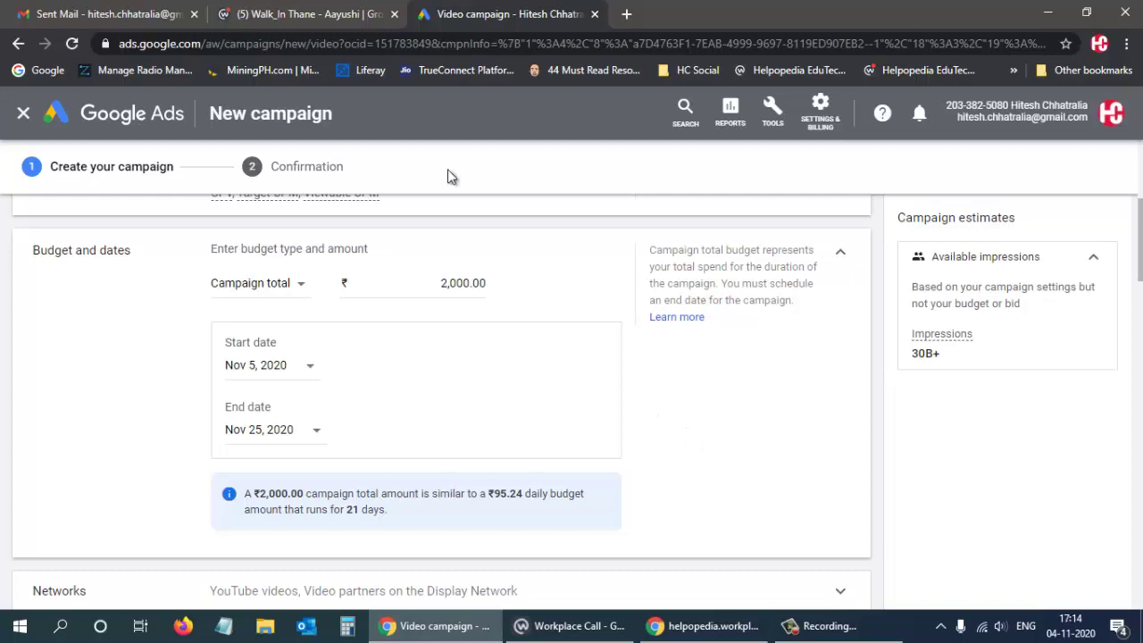
click(628, 14)
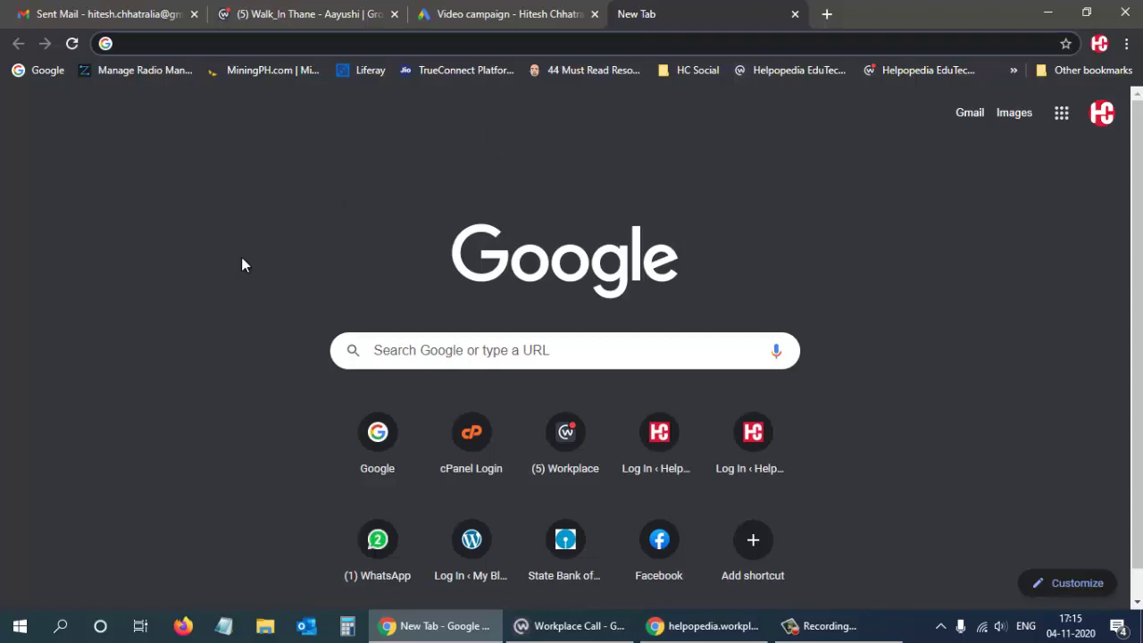
click(321, 20)
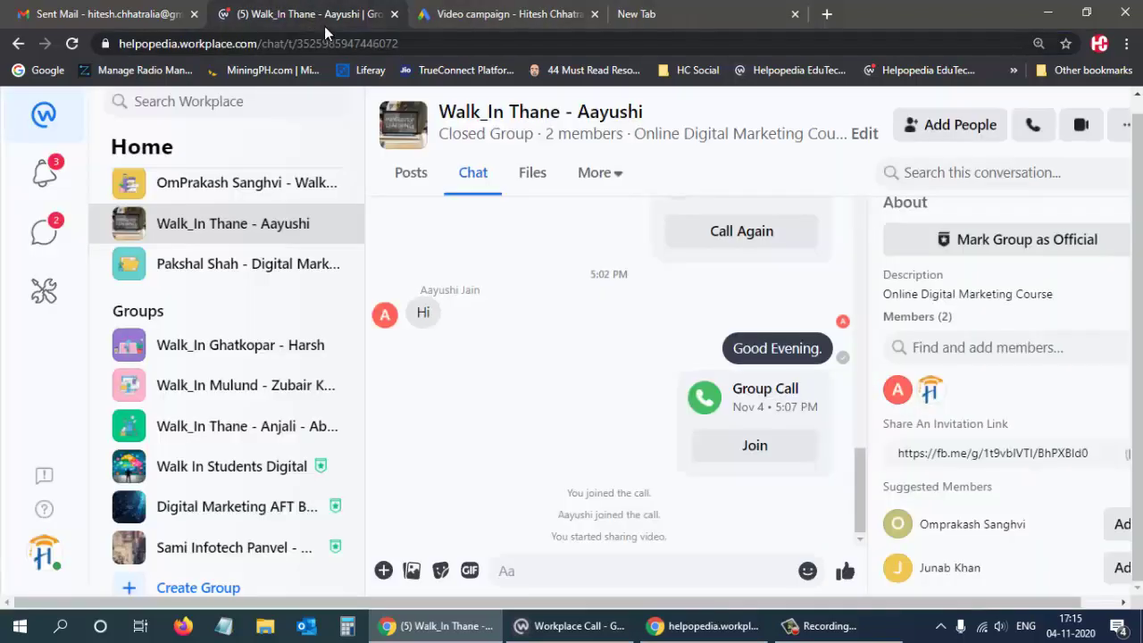
click(479, 12)
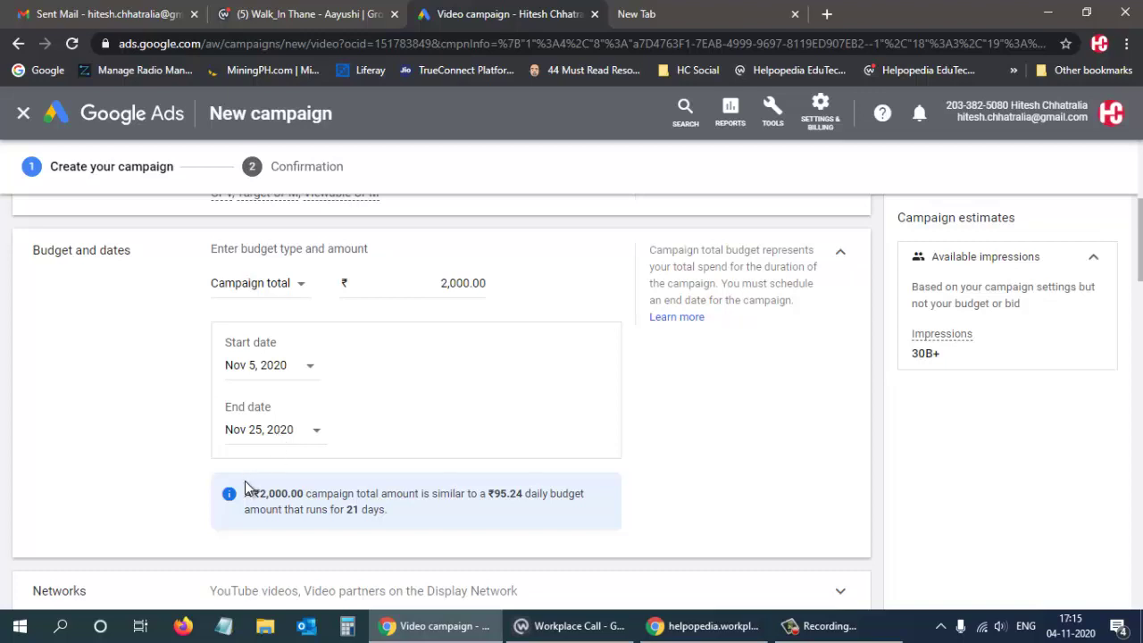
Divide 10000 by 30 in the Windows Calculator to work out a daily budget, and close the calculator.
click(21, 628)
scroll(87, 542, down, 1)
click(103, 583)
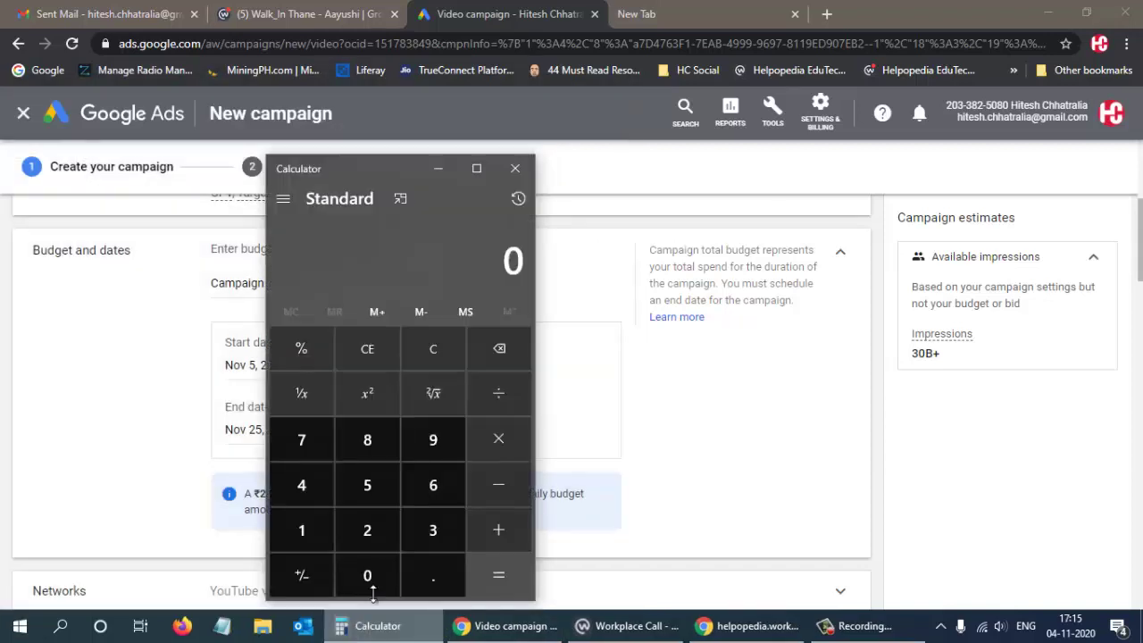
click(301, 530)
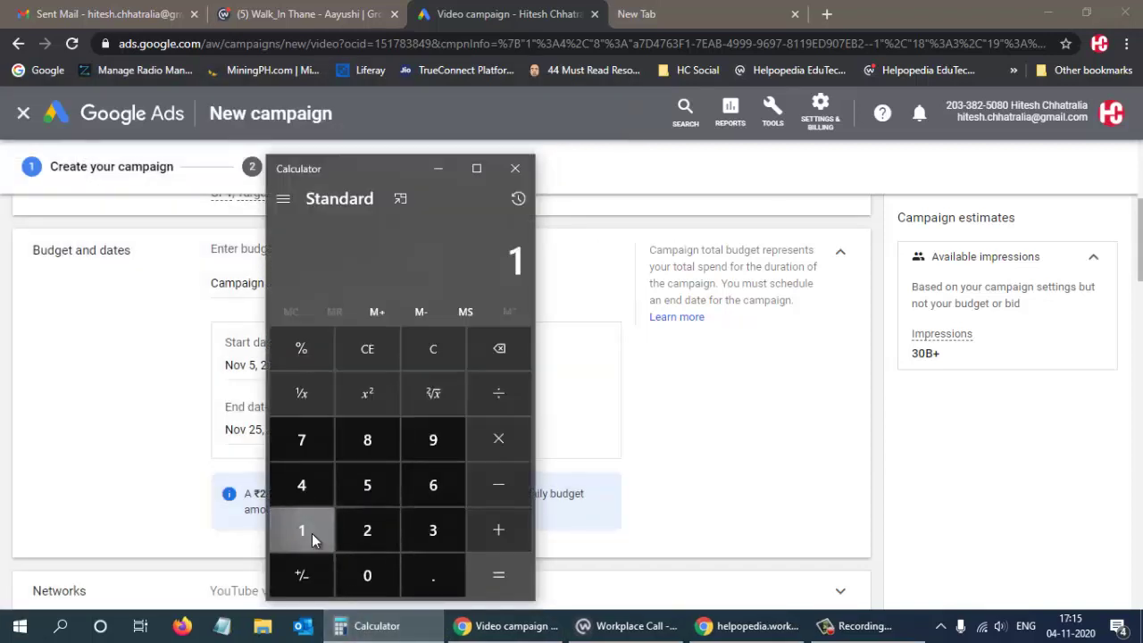
click(366, 576)
click(367, 576)
click(367, 578)
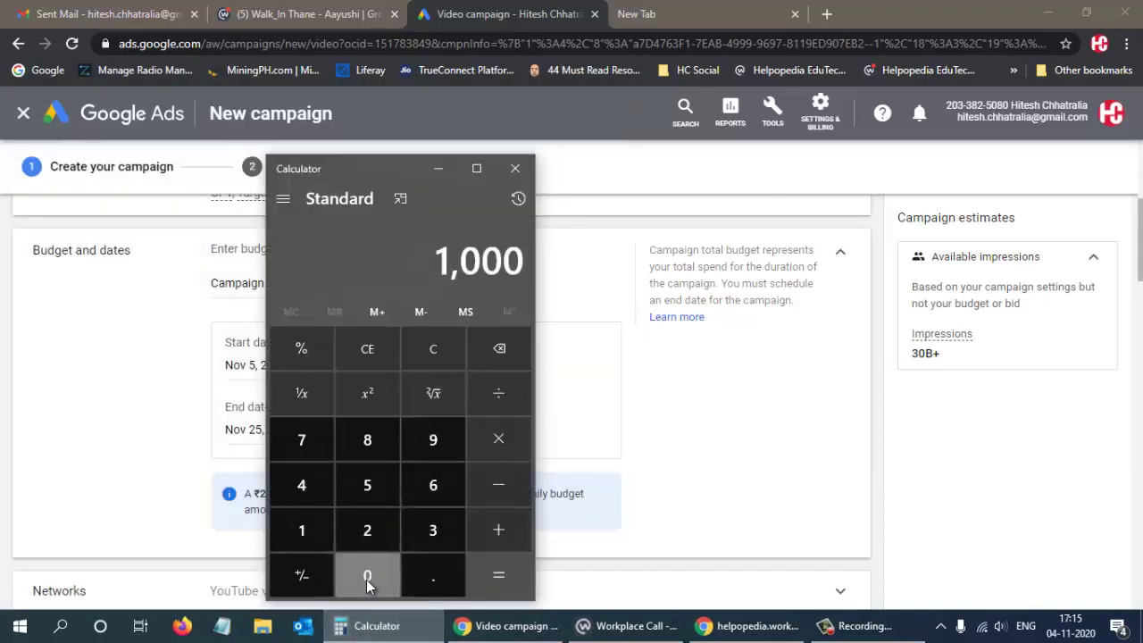
click(367, 578)
click(498, 395)
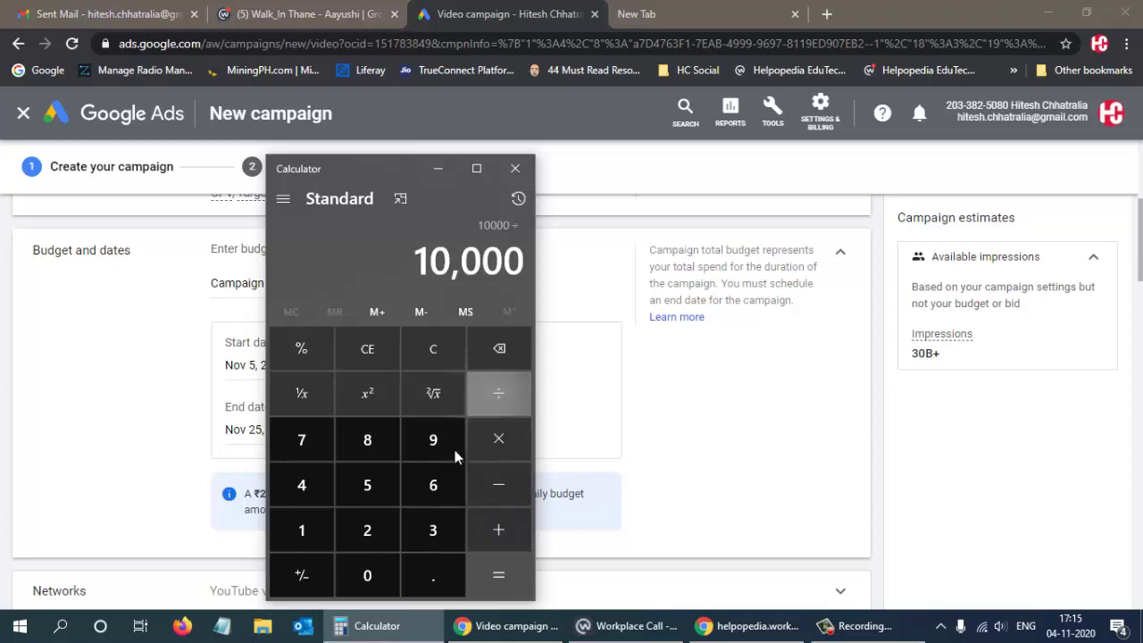
click(433, 533)
click(364, 578)
click(498, 576)
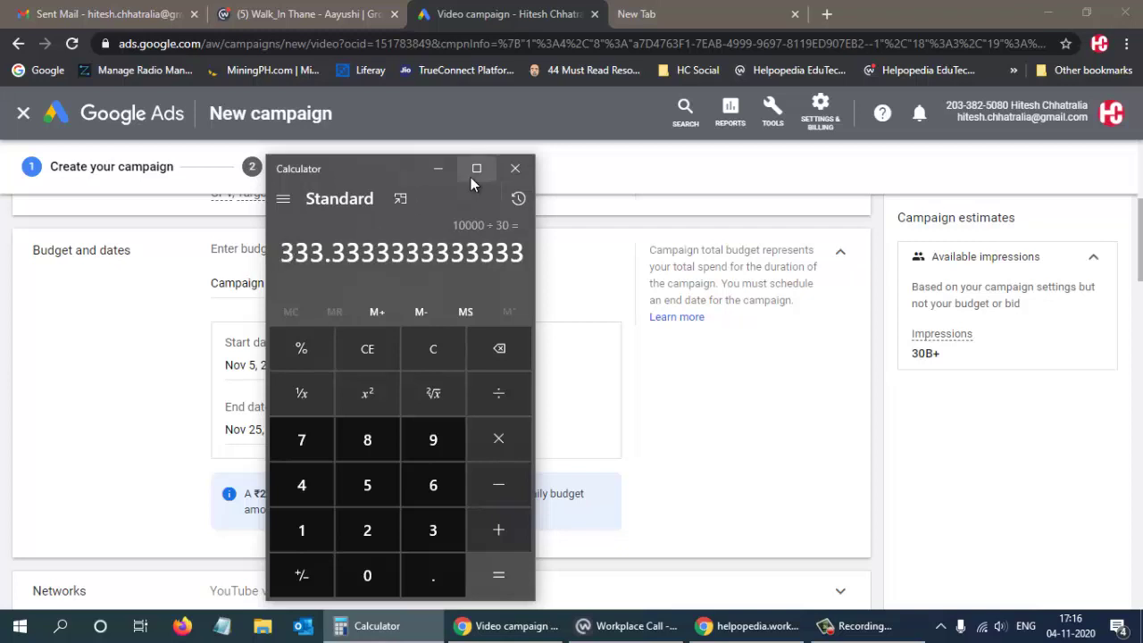
click(515, 168)
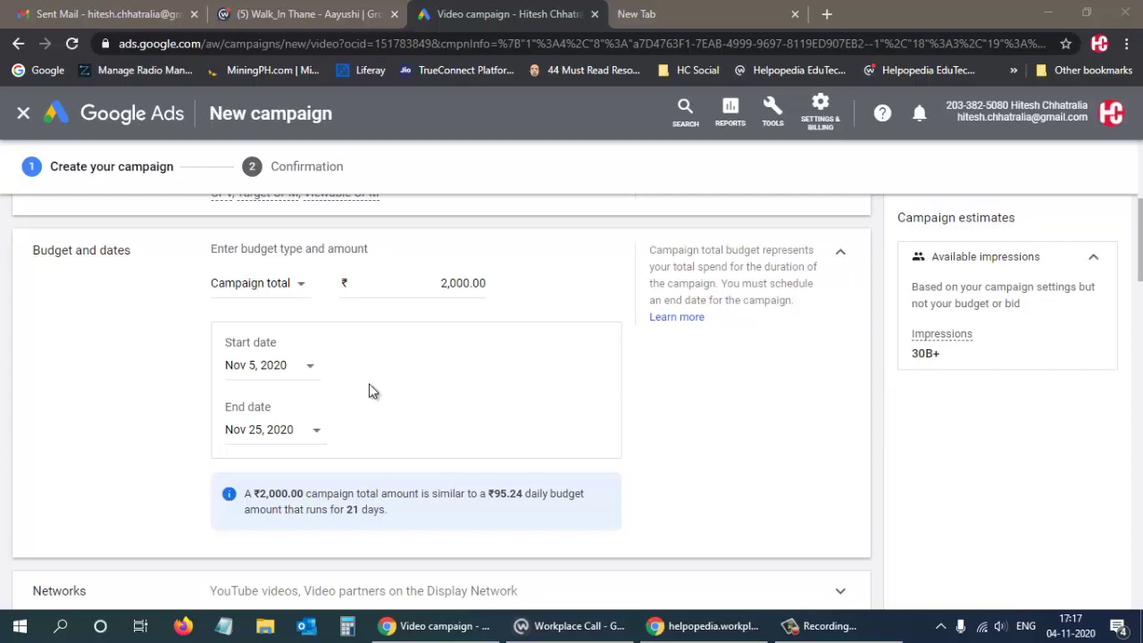
click(734, 116)
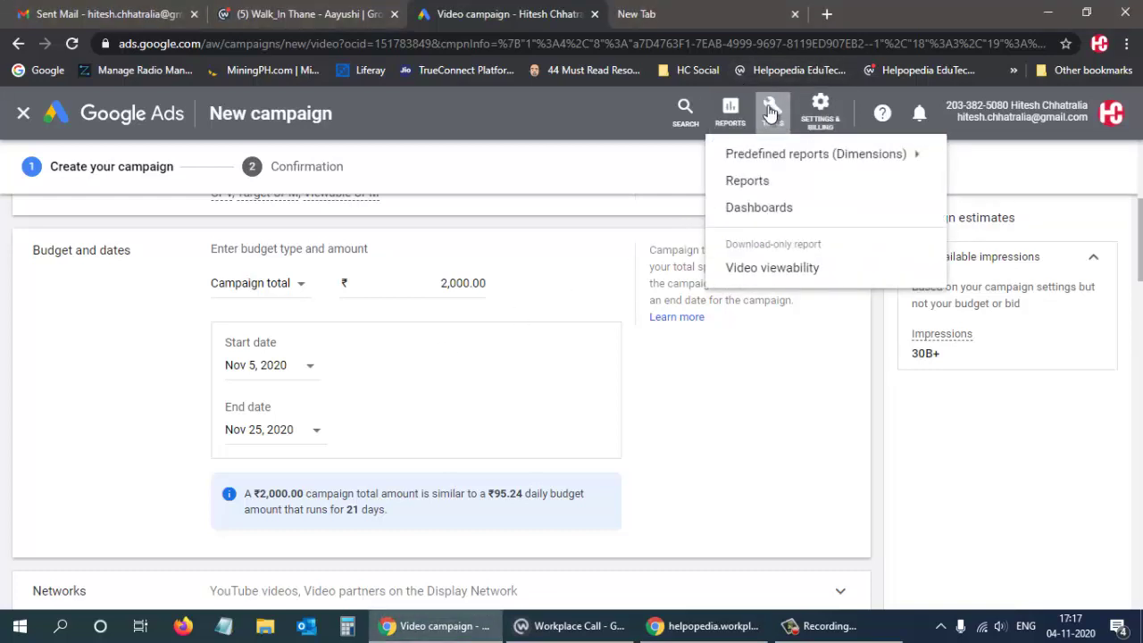
click(771, 111)
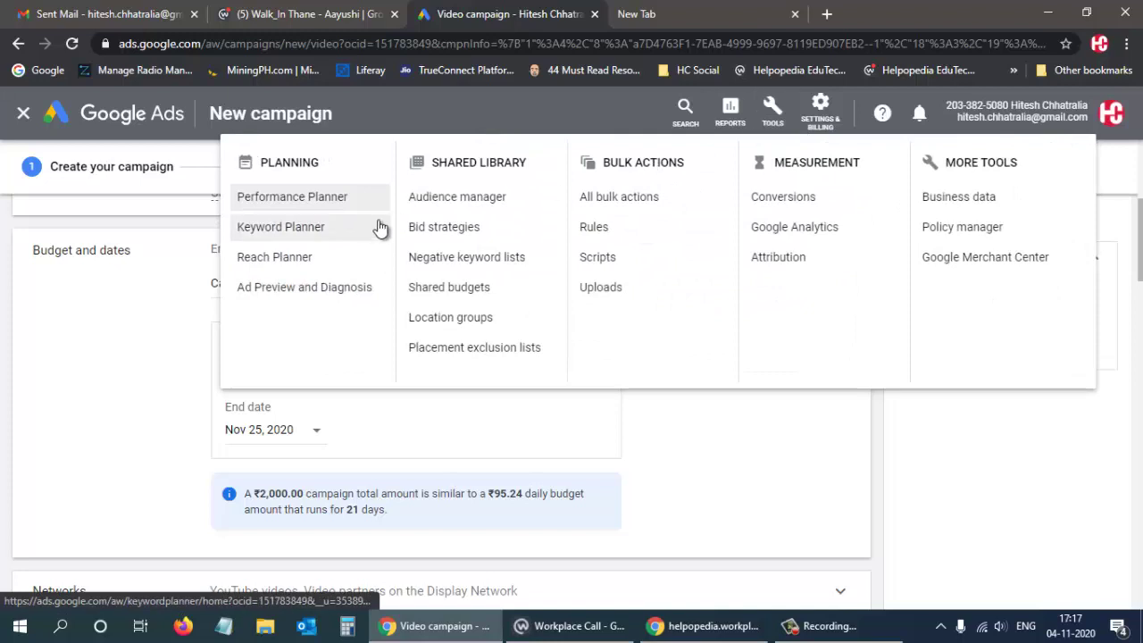
click(820, 115)
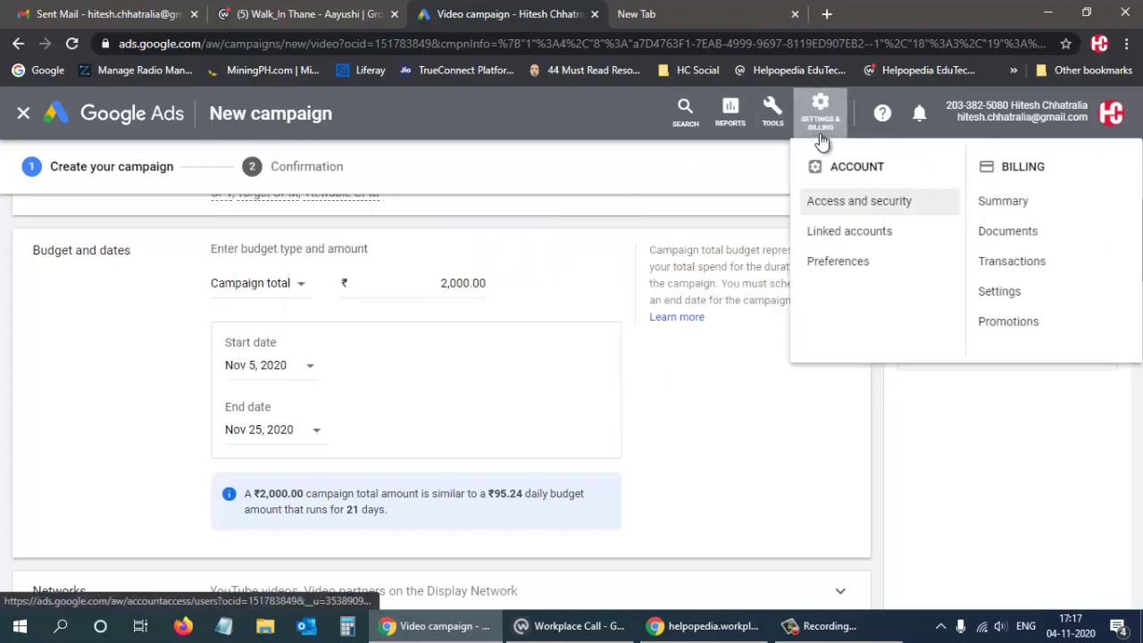
click(1003, 202)
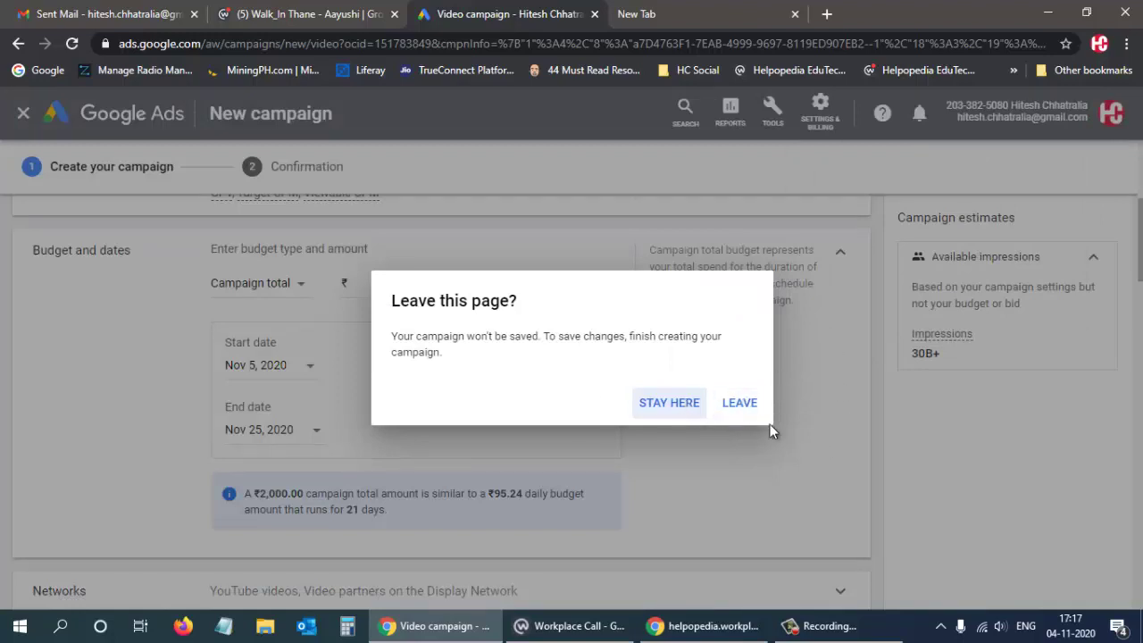
click(660, 406)
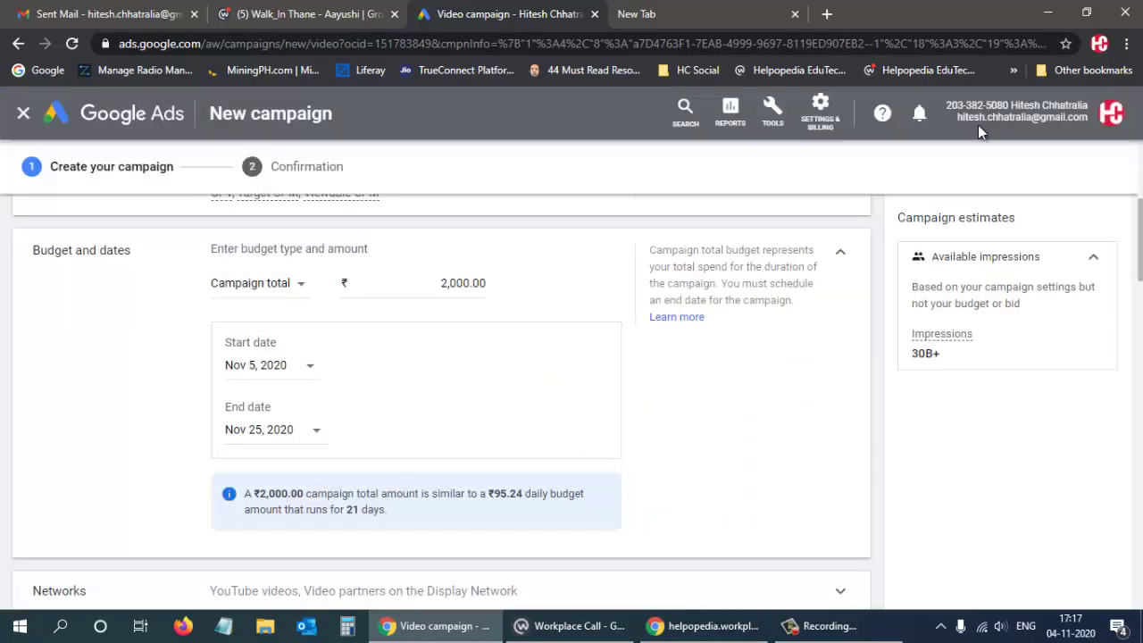
Open the billing summary in a new browser tab, check the outstanding balance, close it and return to the campaign's budget amount.
click(818, 128)
right_click(991, 207)
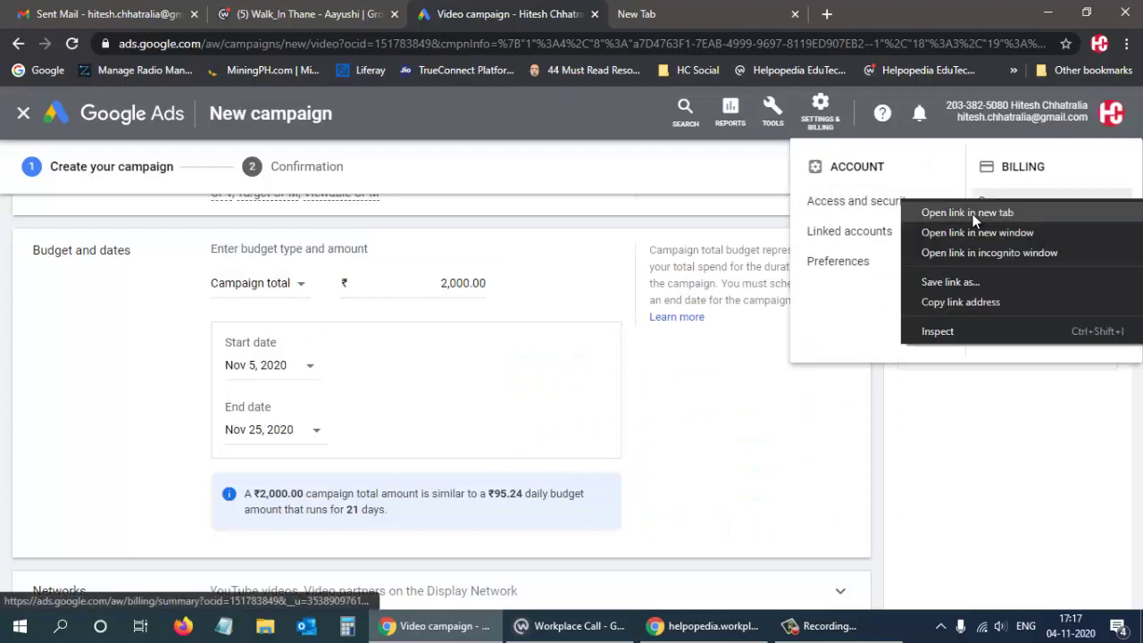
click(972, 213)
click(639, 16)
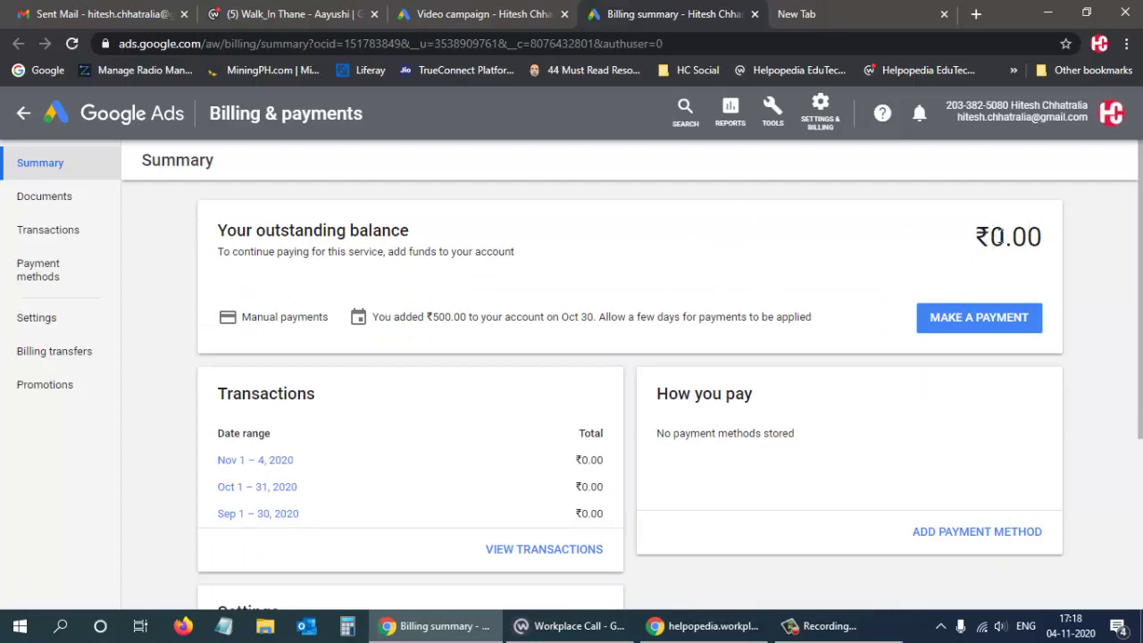
drag(989, 234, 1059, 238)
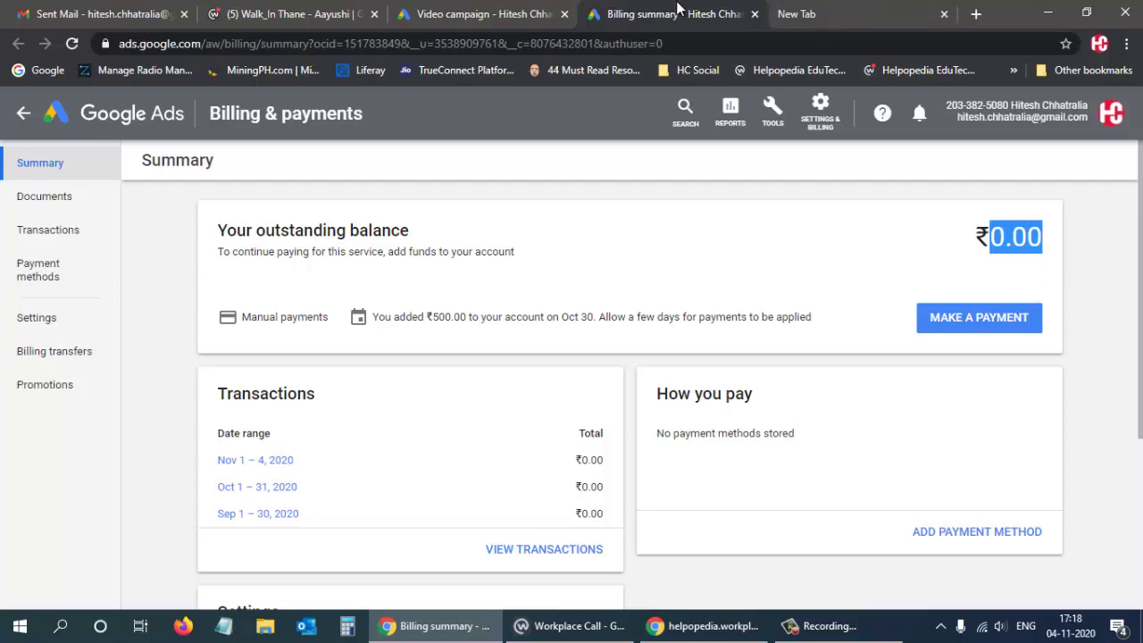
click(754, 15)
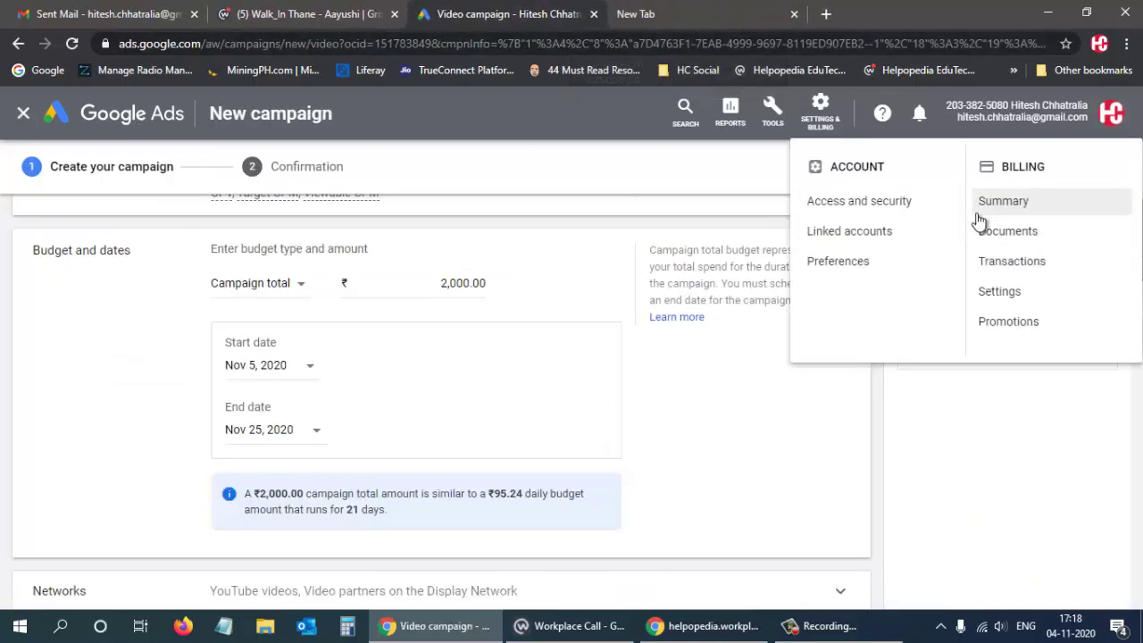
click(776, 435)
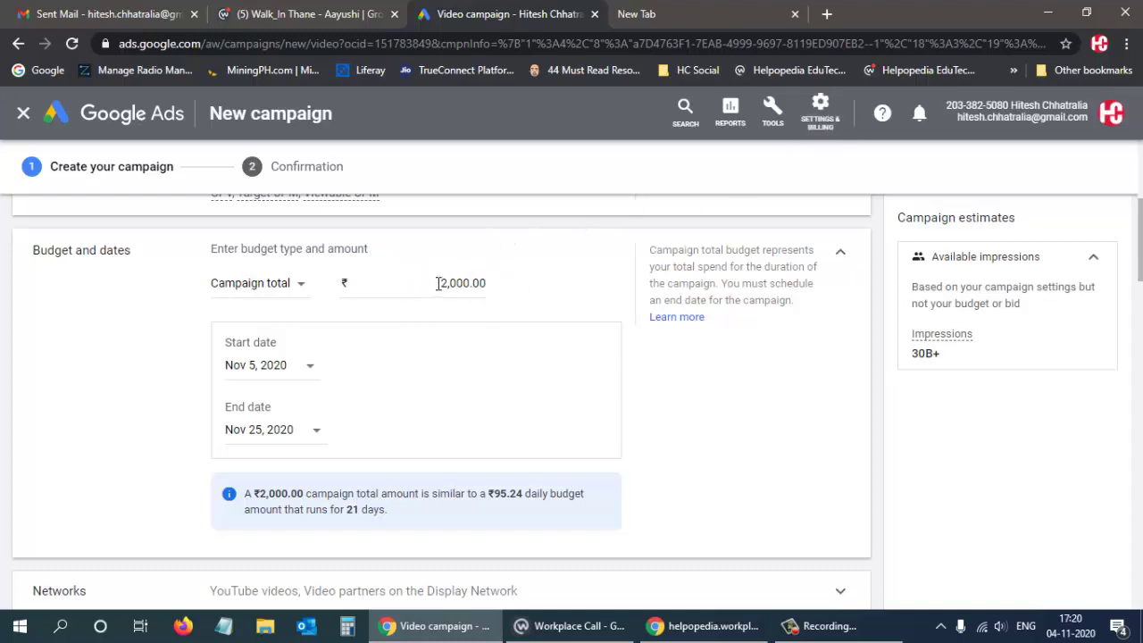
drag(439, 282, 498, 284)
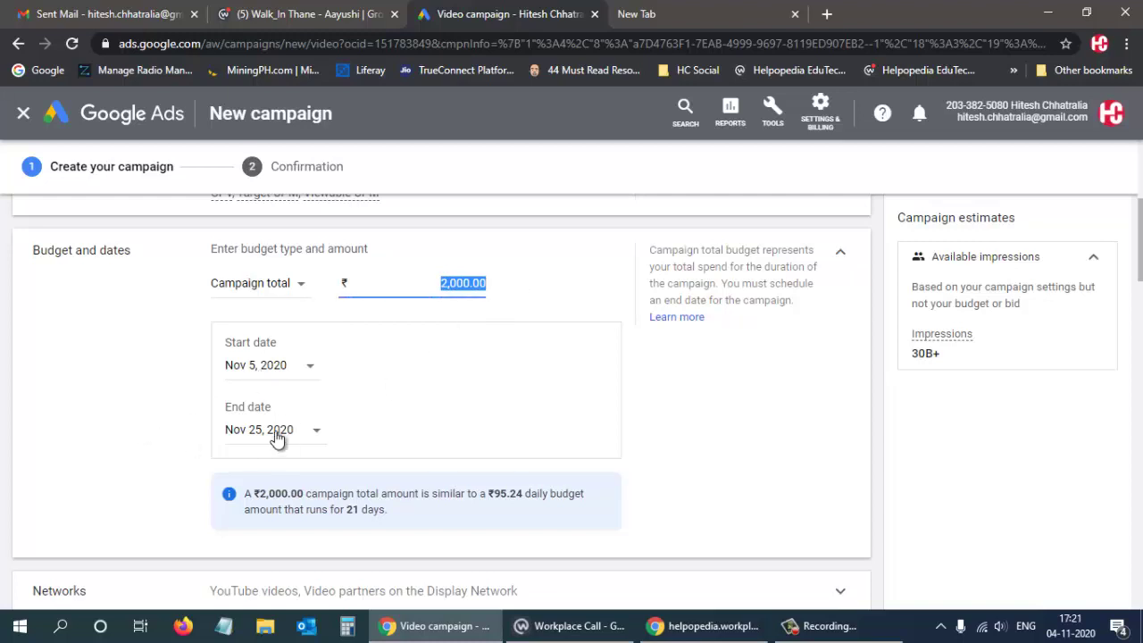
Try Nov 18, 2020 as the campaign's end date, and settle on Nov 11, 2020.
scroll(440, 392, down, 2)
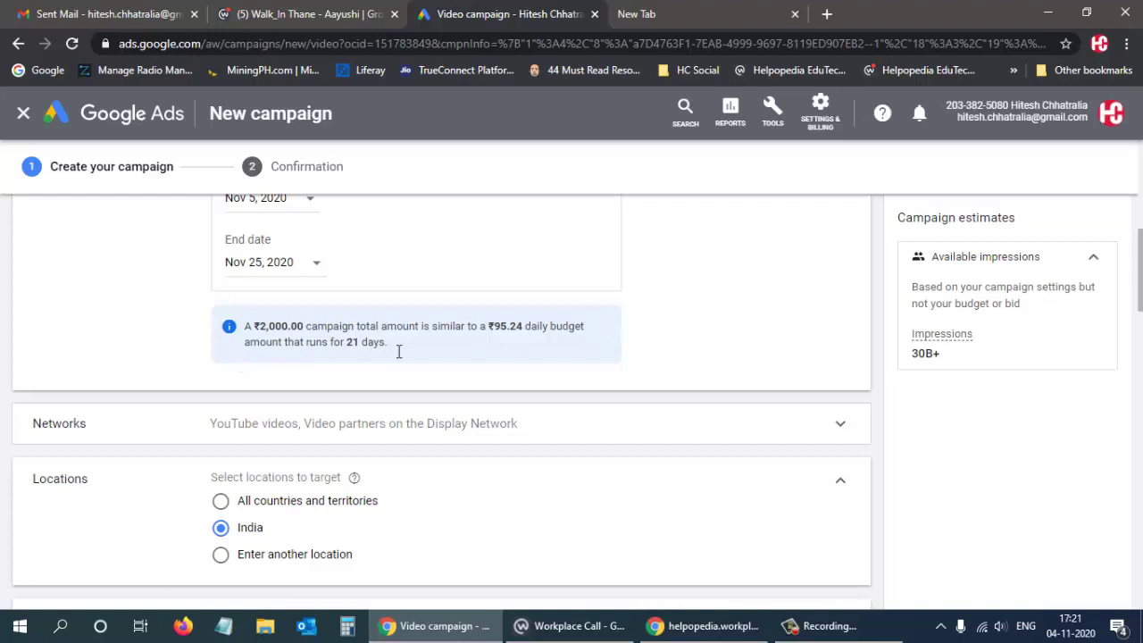
scroll(398, 351, up, 1)
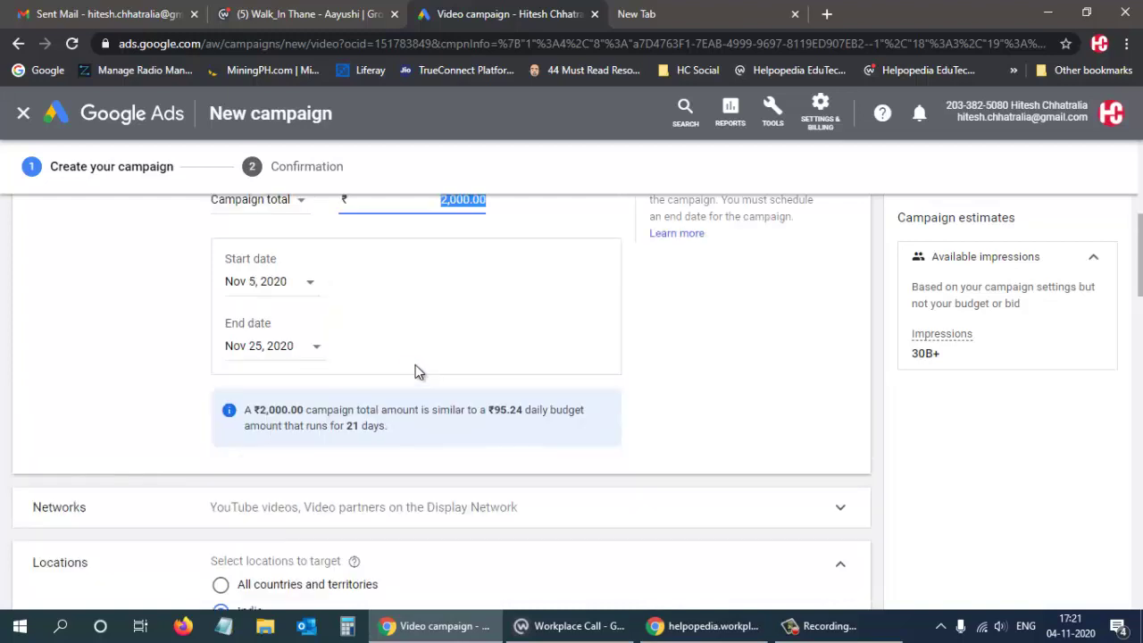
click(496, 409)
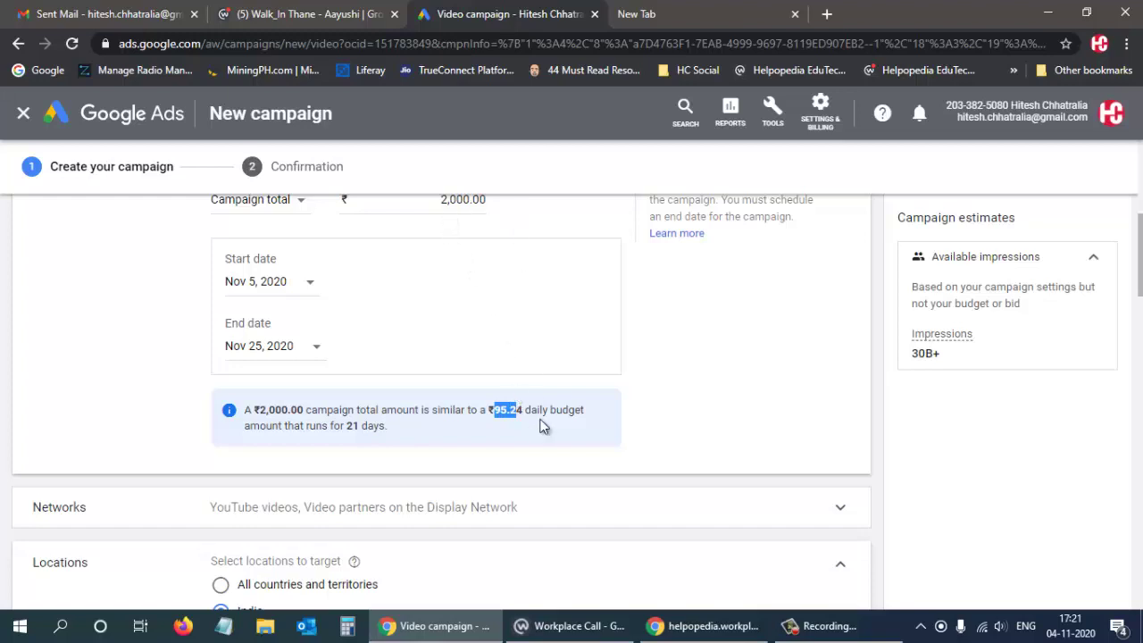
click(306, 348)
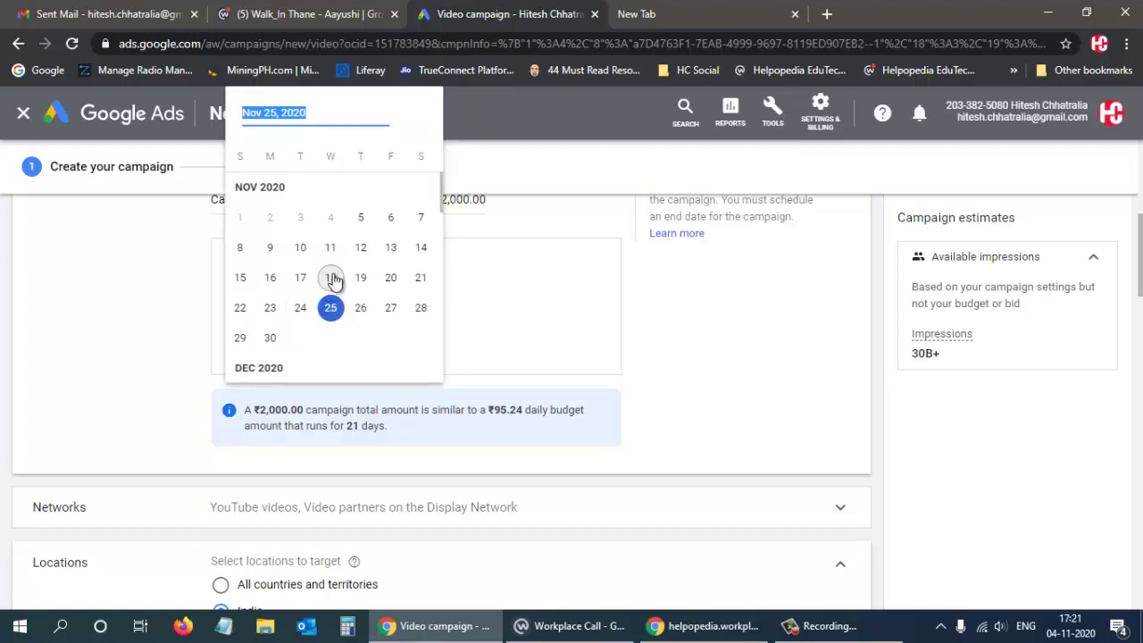
click(331, 277)
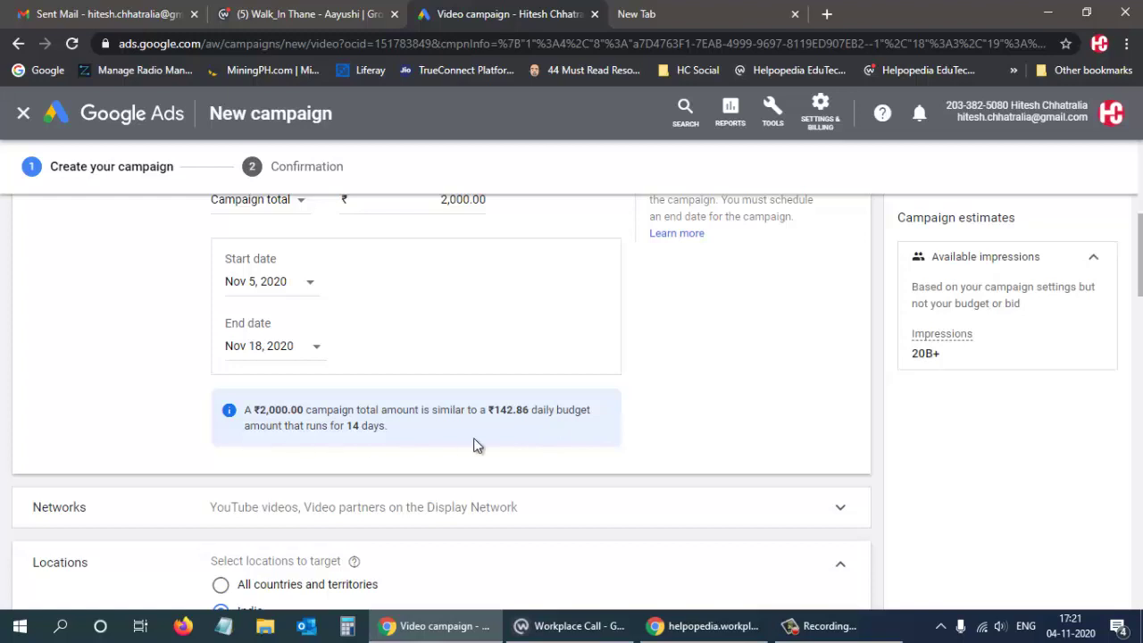
click(314, 347)
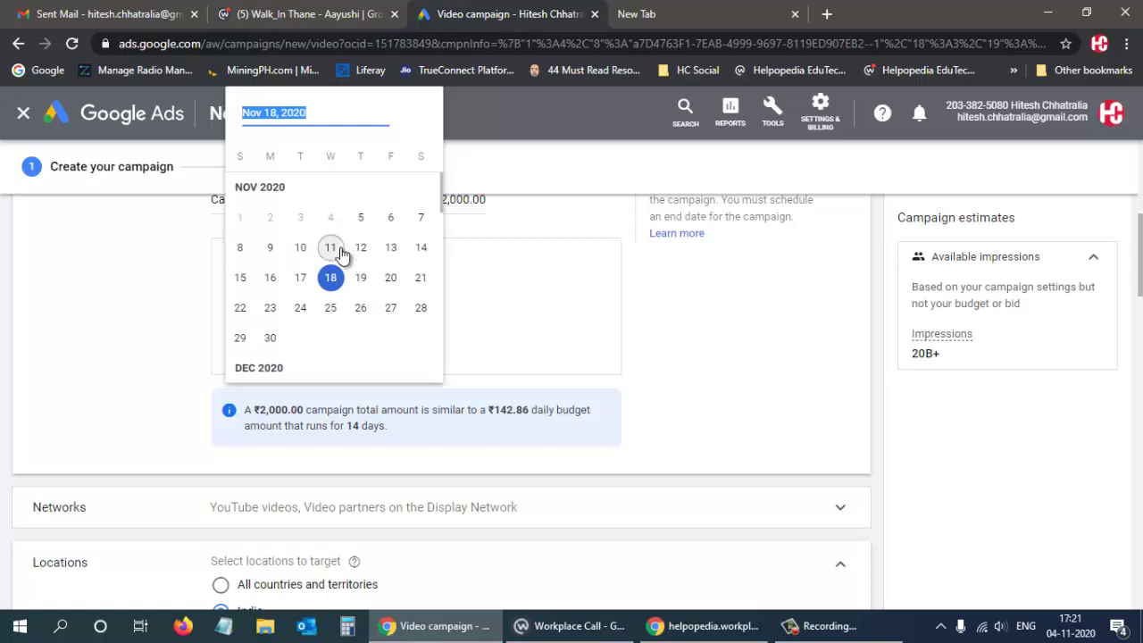
click(338, 250)
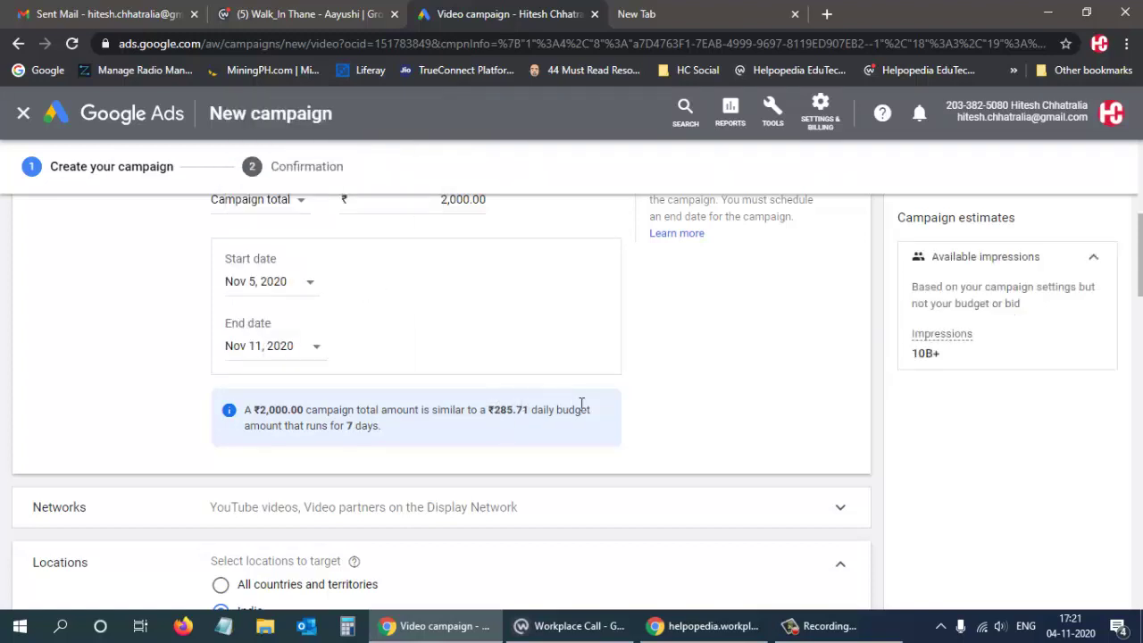
Open the Networks settings, try to enable YouTube search results, and review the available ad networks.
scroll(497, 357, down, 3)
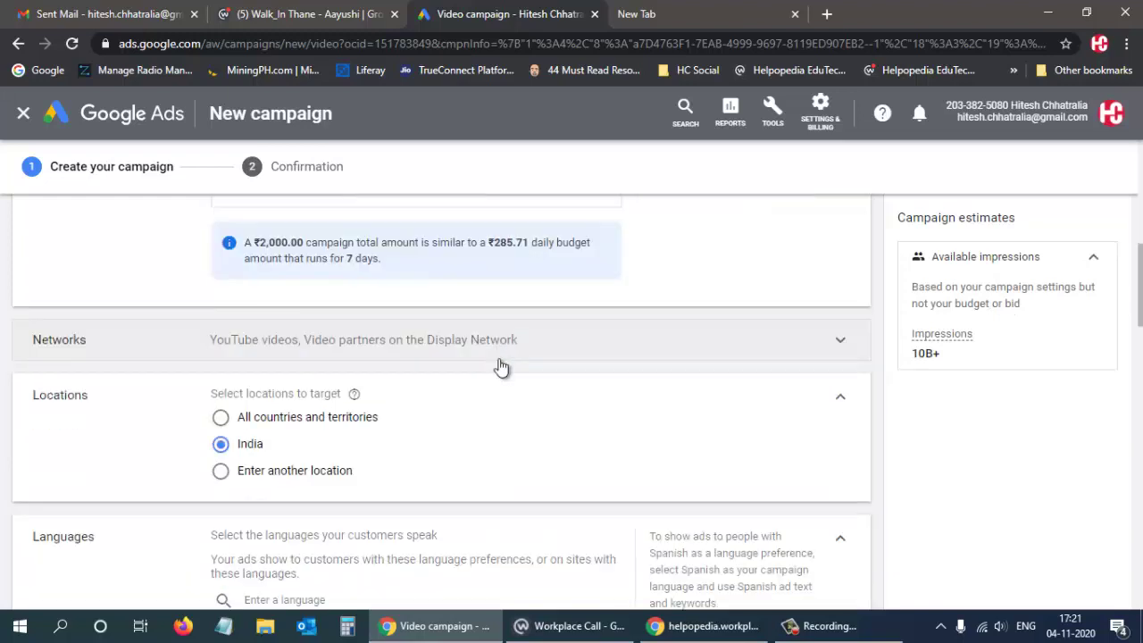
scroll(406, 430, down, 1)
scroll(384, 413, up, 1)
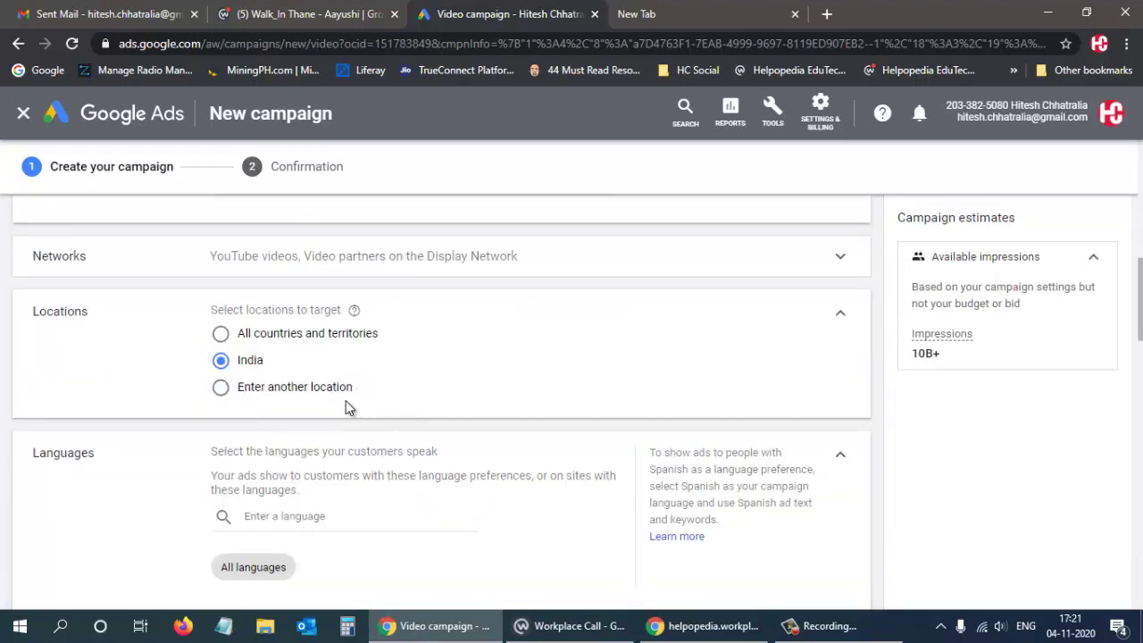
click(513, 258)
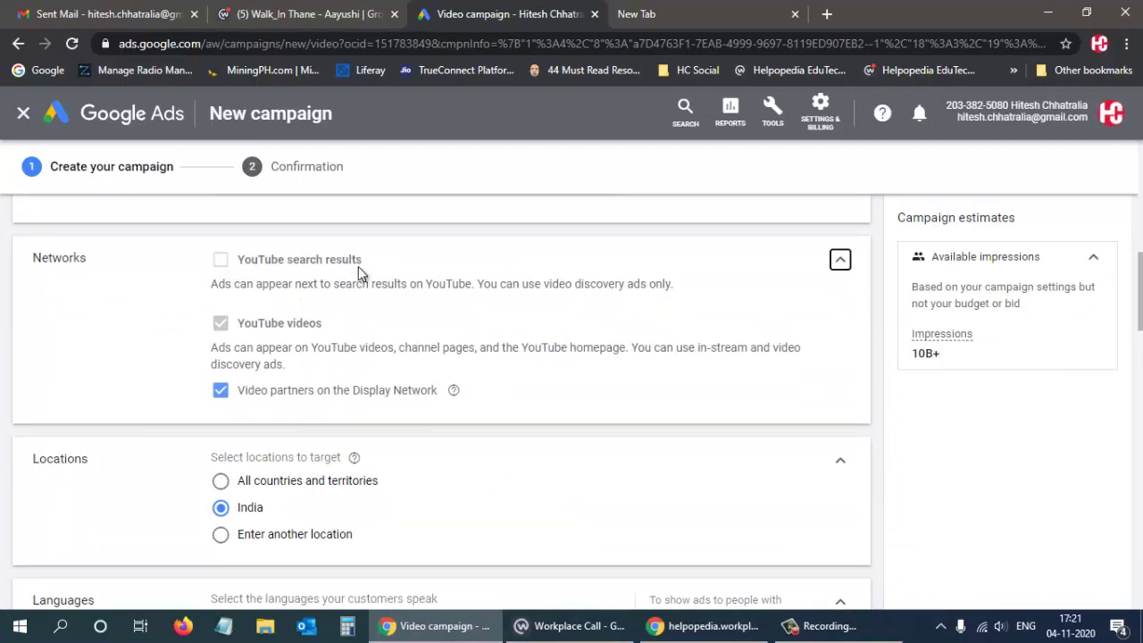
click(219, 259)
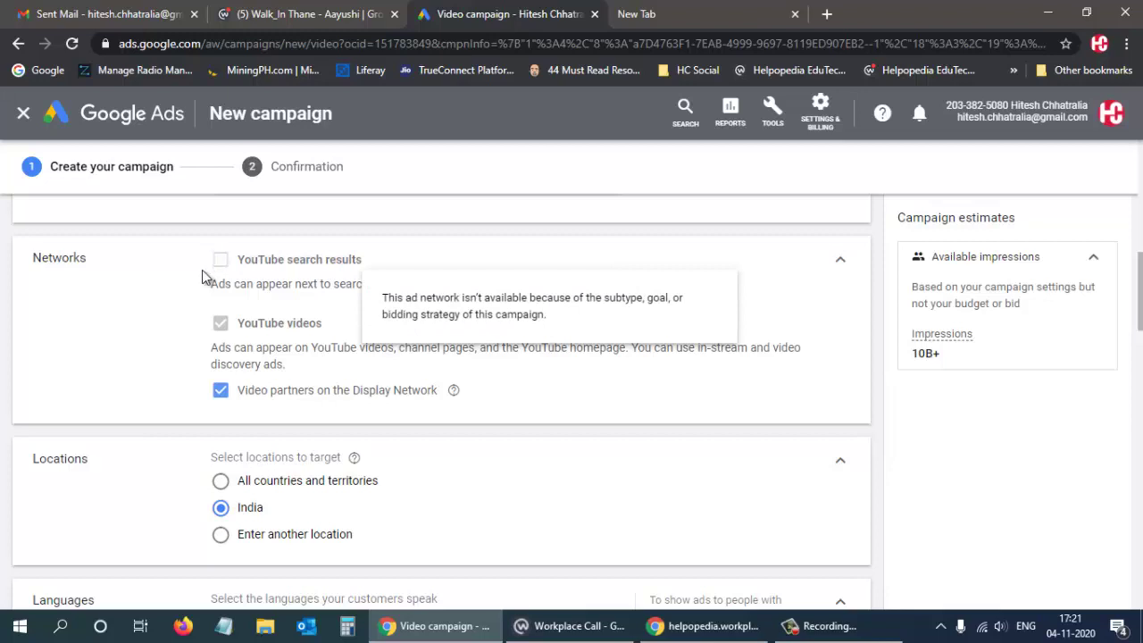
scroll(205, 273, down, 1)
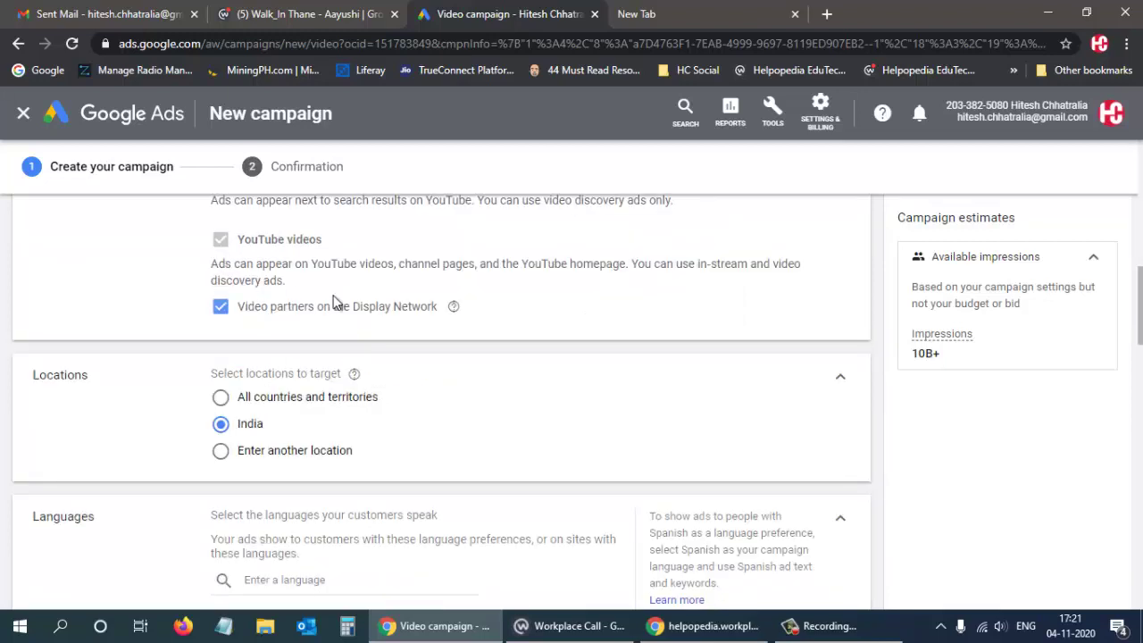
scroll(304, 288, up, 1)
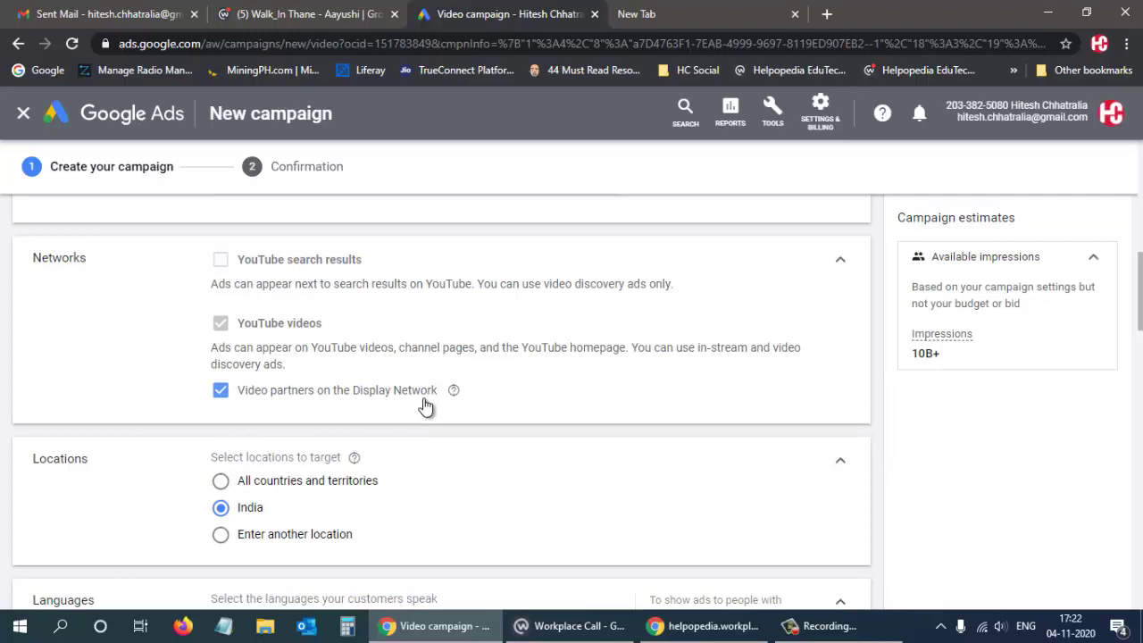
Target the cities of Mumbai and Navi Mumbai, Maharashtra, as custom campaign locations in place of India.
scroll(425, 406, down, 1)
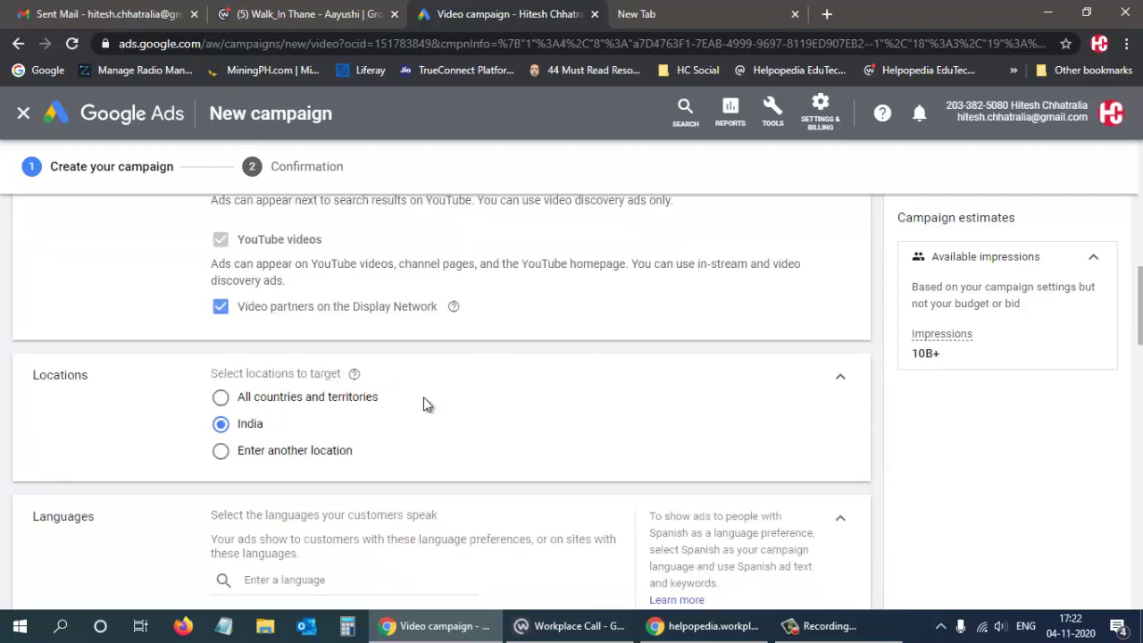
click(239, 452)
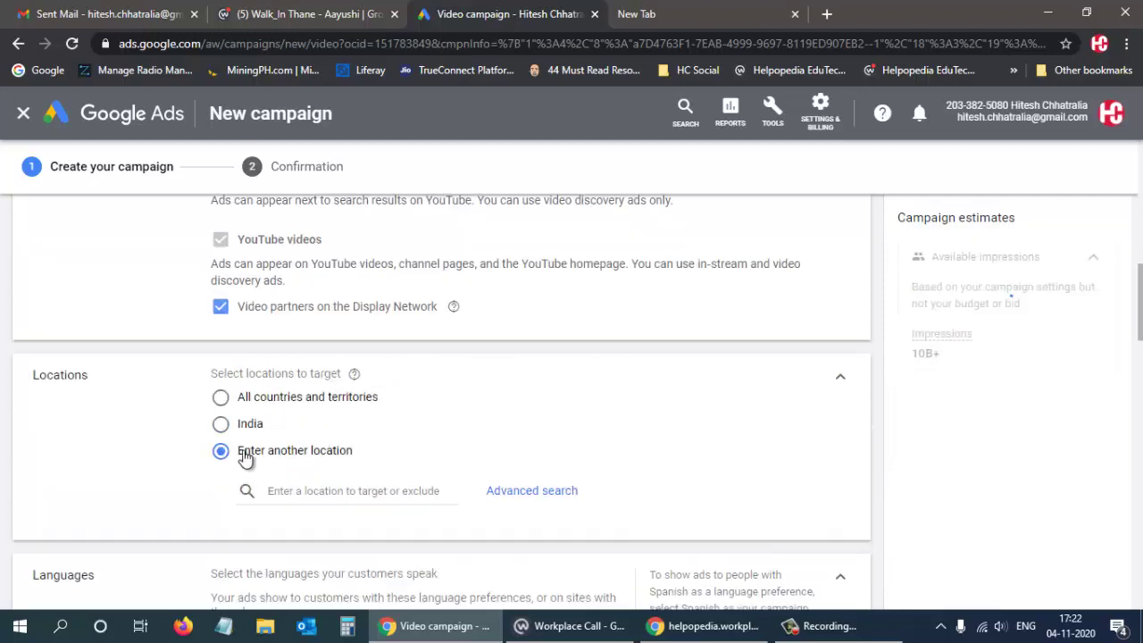
click(339, 492)
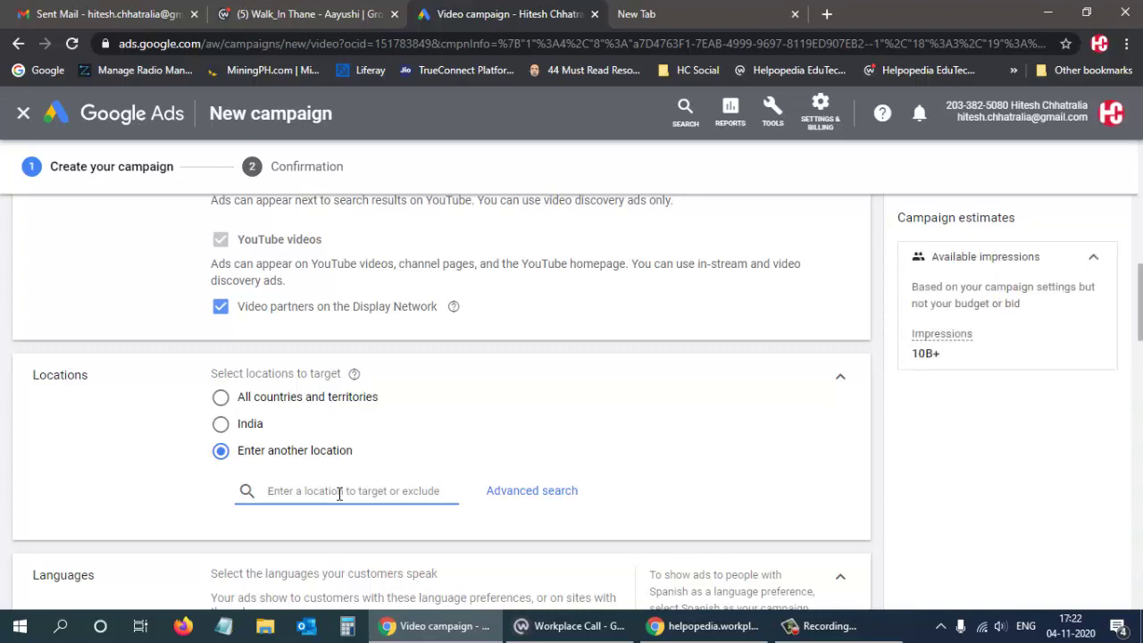
text(Mumbai)
key(Return)
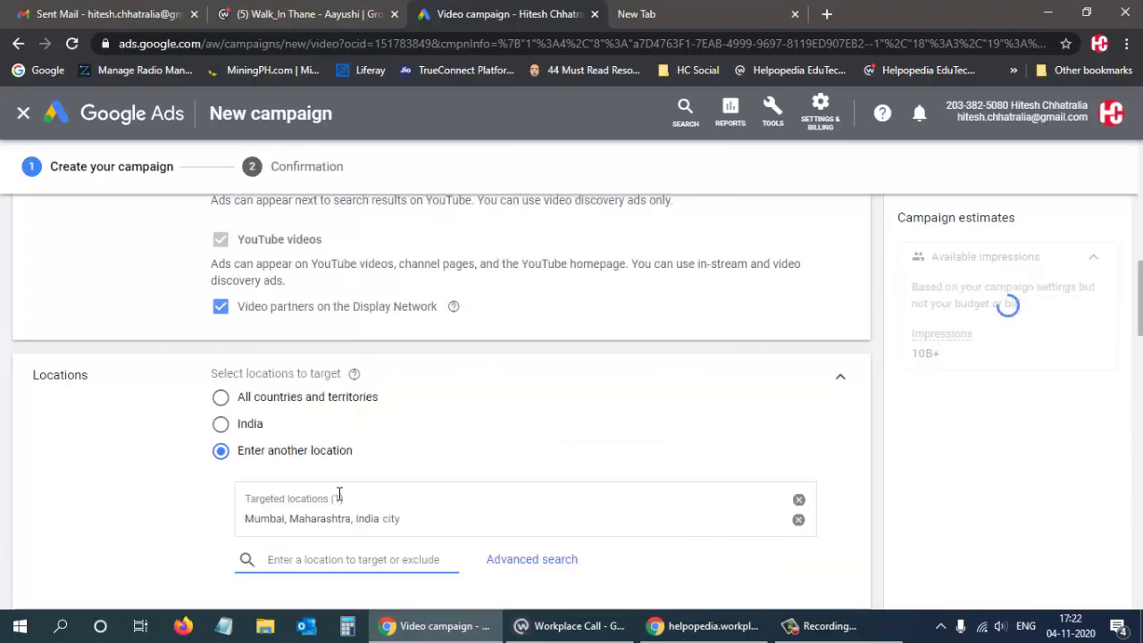
text(nAVI MUM)
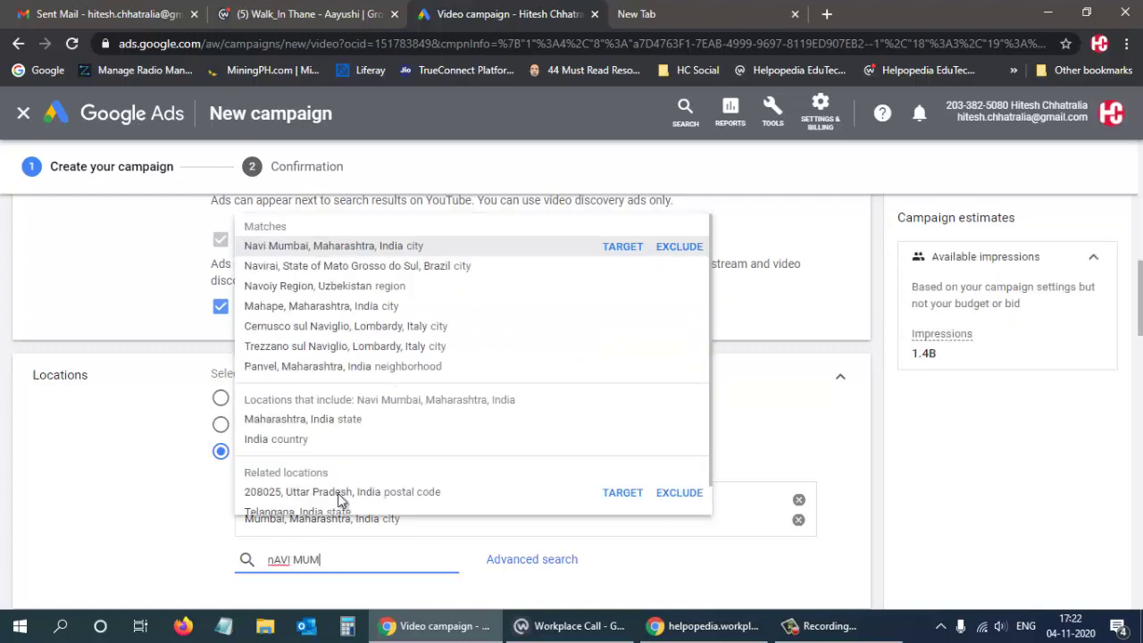
text(BAI)
key(Return)
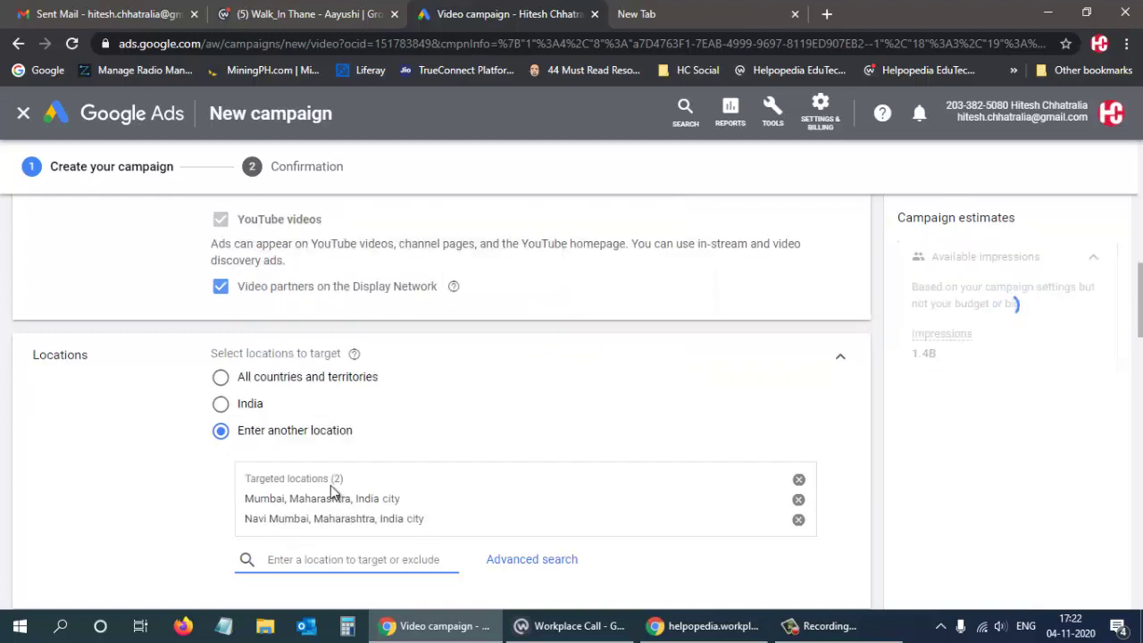
Add a 20 mi radius target around Helpopedia EduTech using the advanced location search.
scroll(509, 451, down, 3)
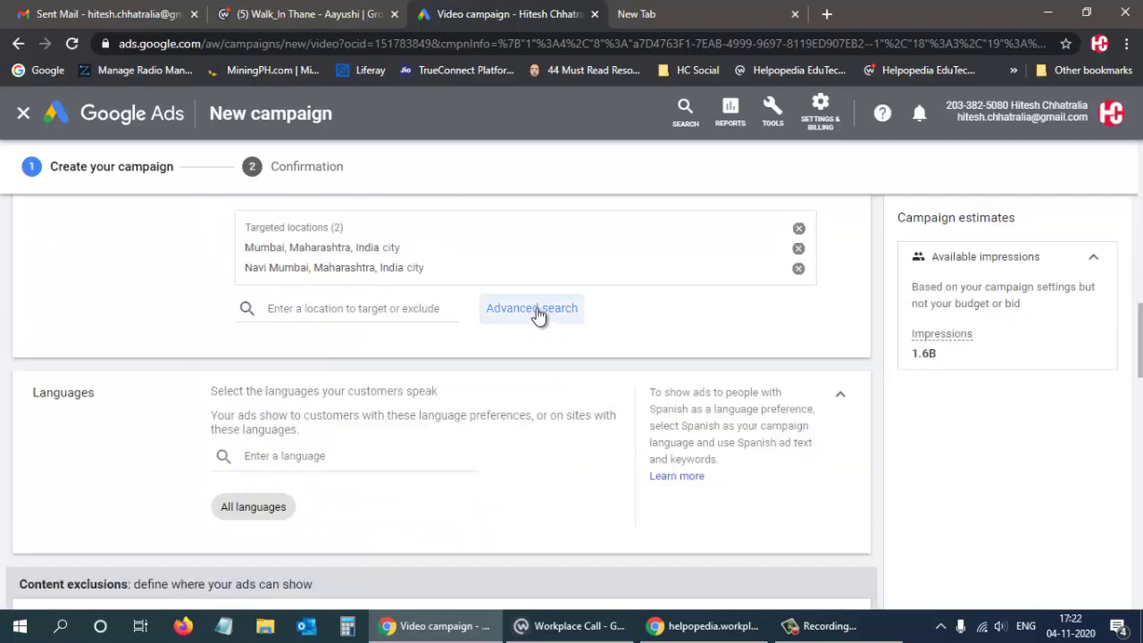
click(534, 309)
click(205, 130)
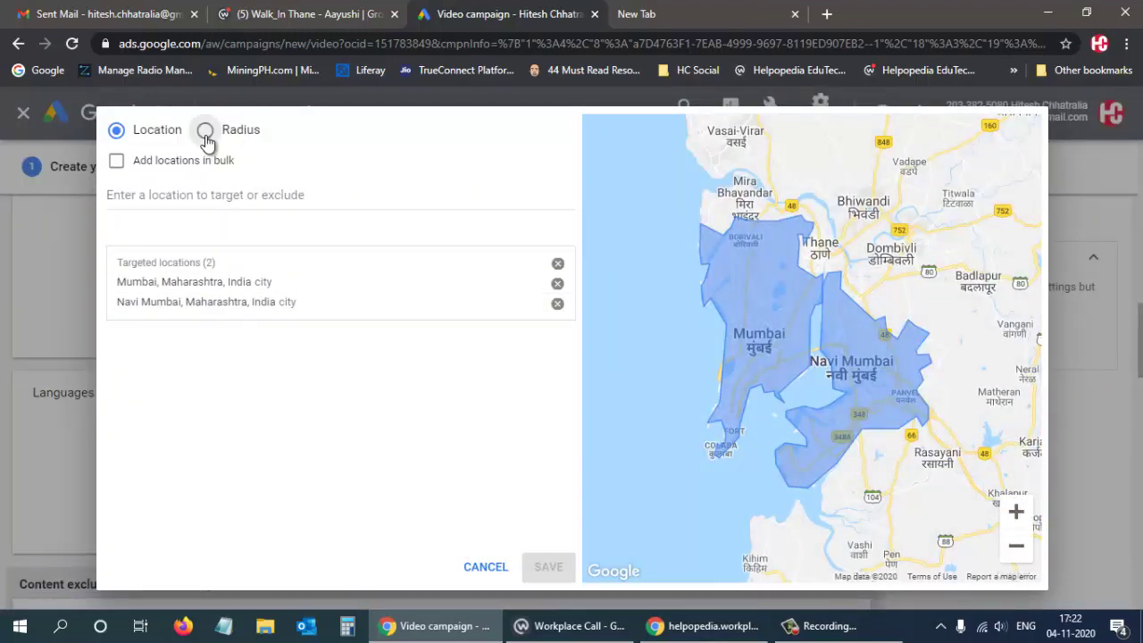
click(186, 194)
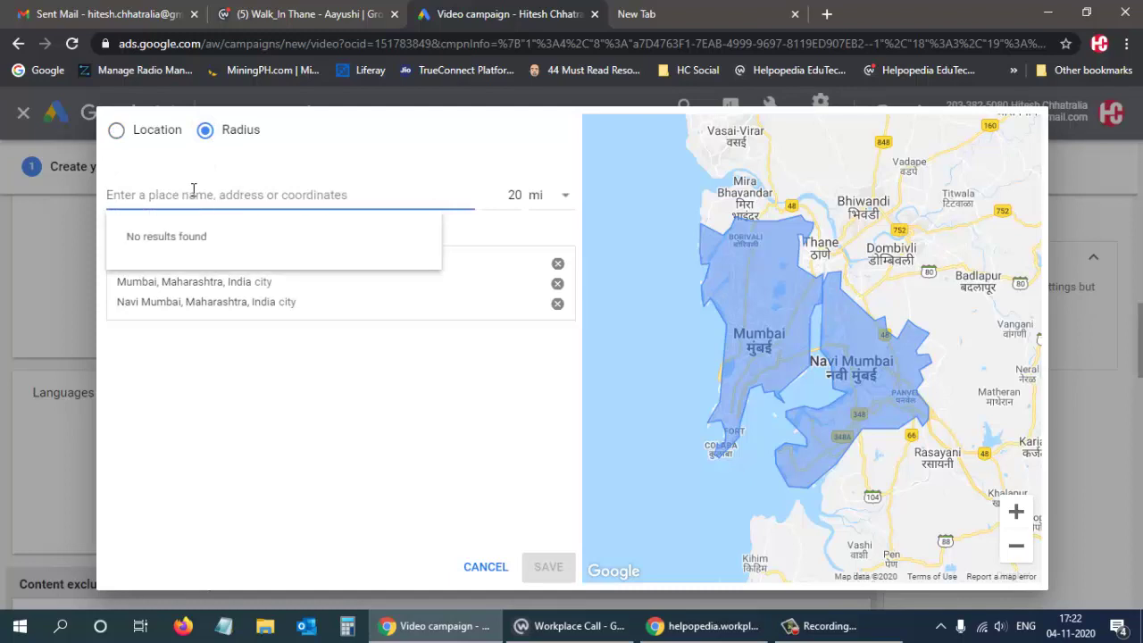
text(HE)
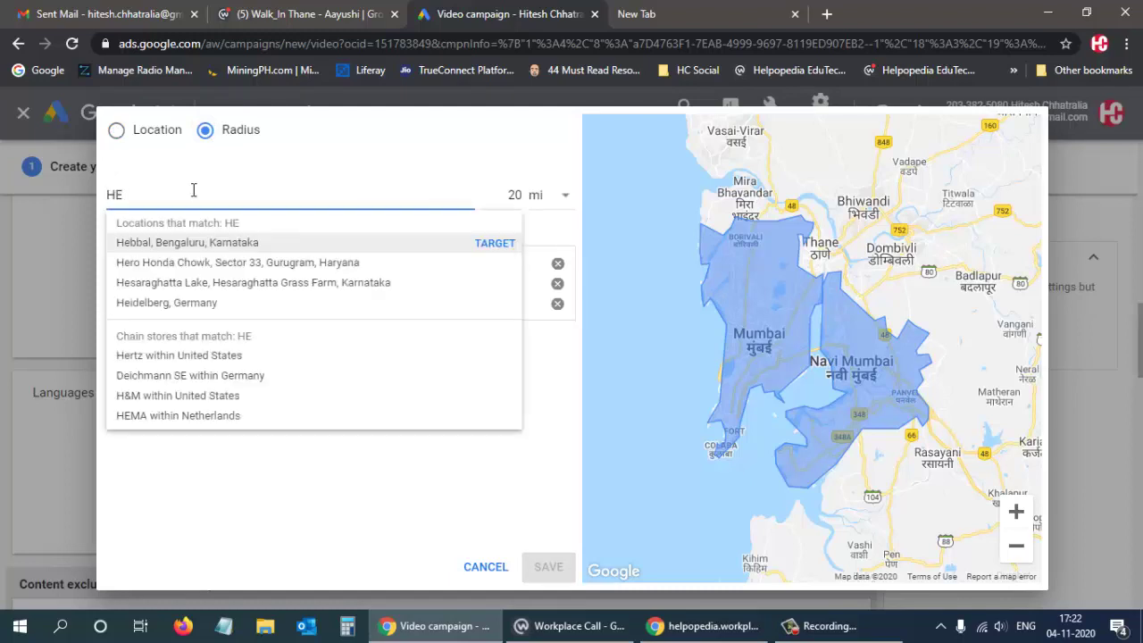
key(BackSpace)
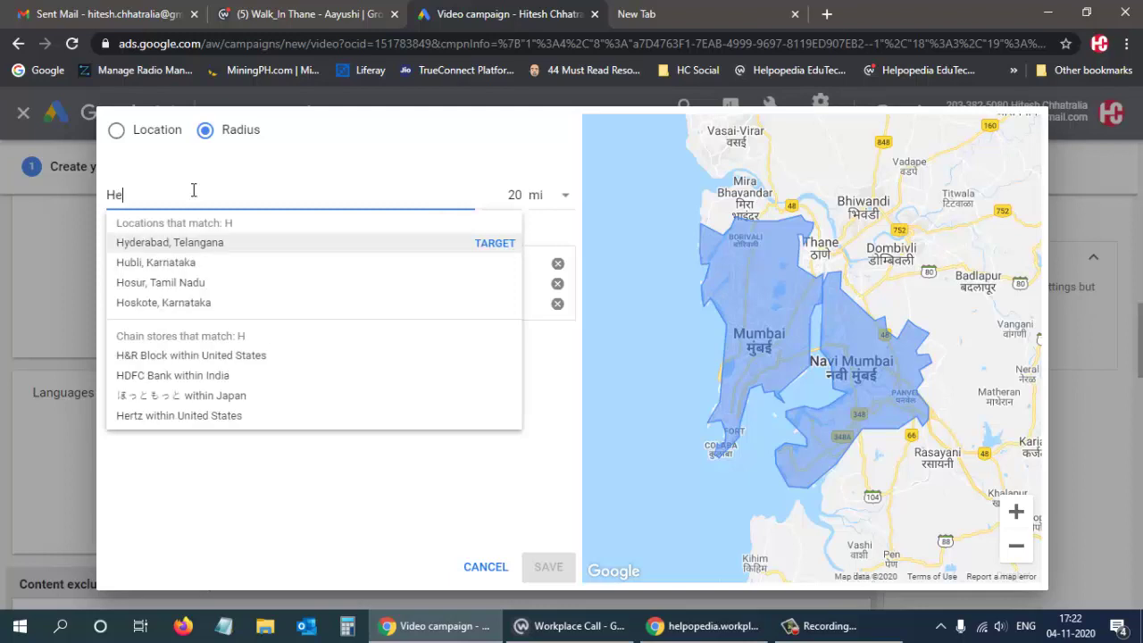
text(elpopedia)
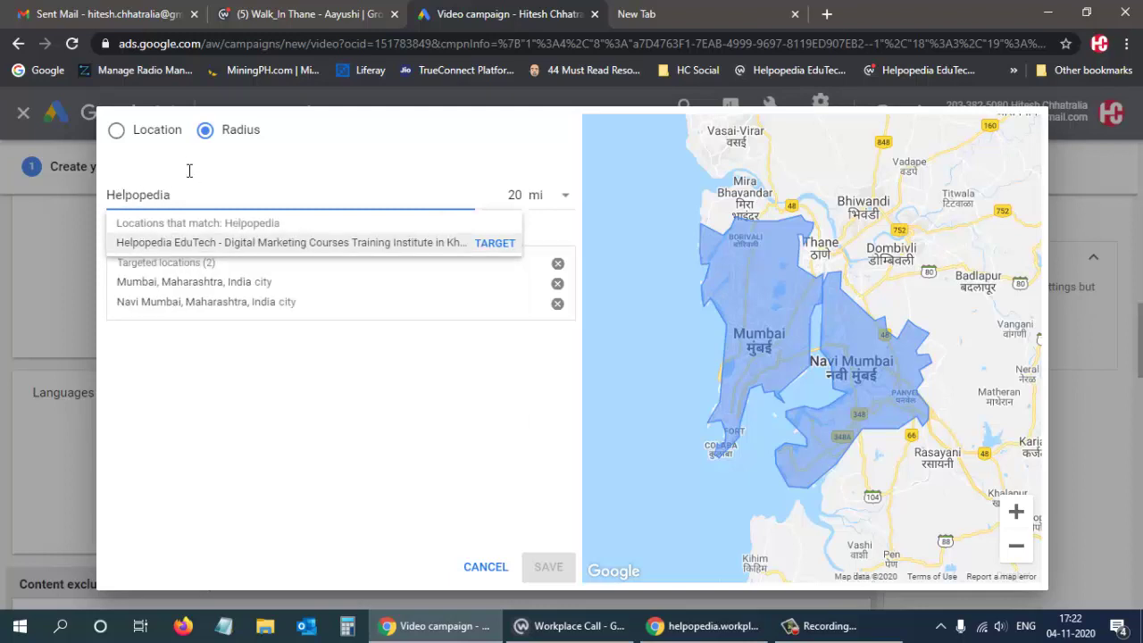
click(249, 242)
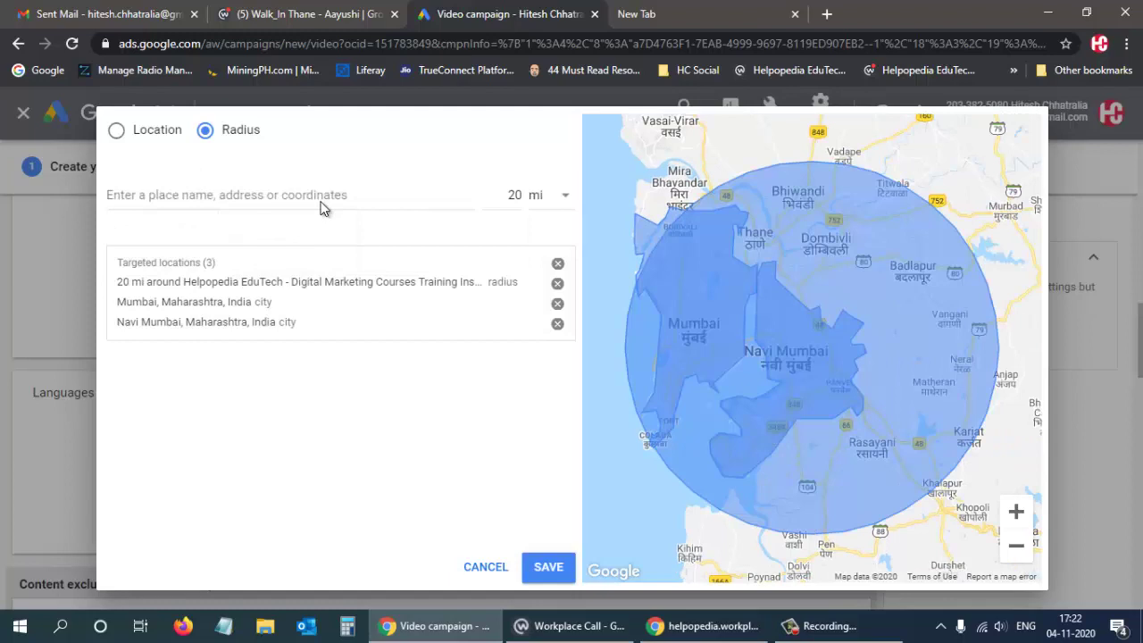
Switch the radius entry's unit to km and save the locations, then remove the radius target around Helpopedia EduTech.
click(564, 198)
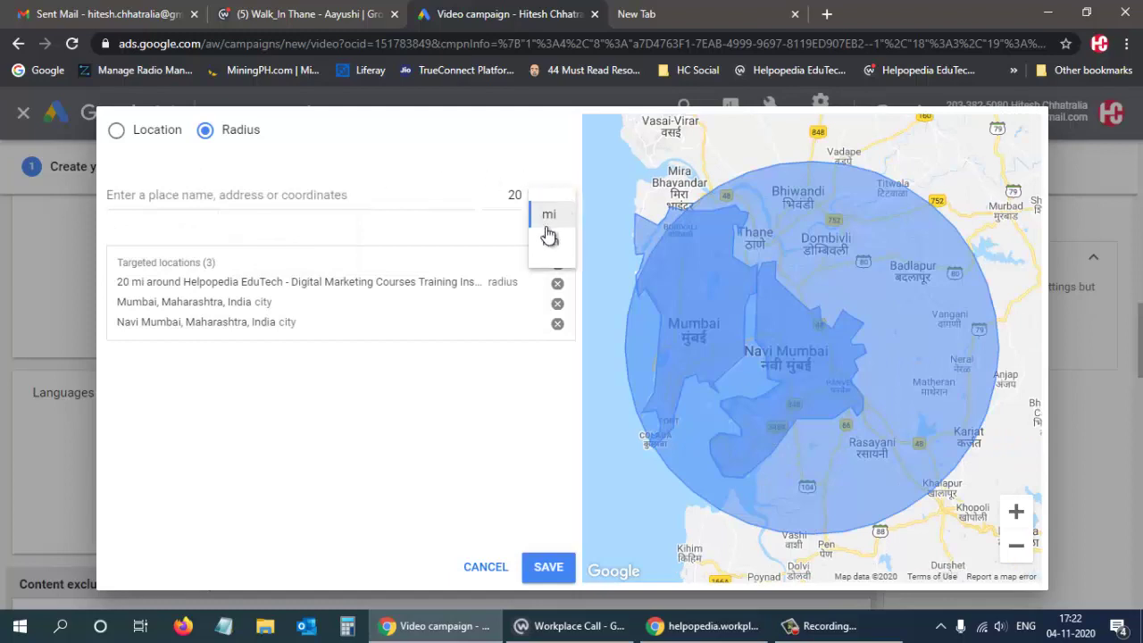
click(548, 239)
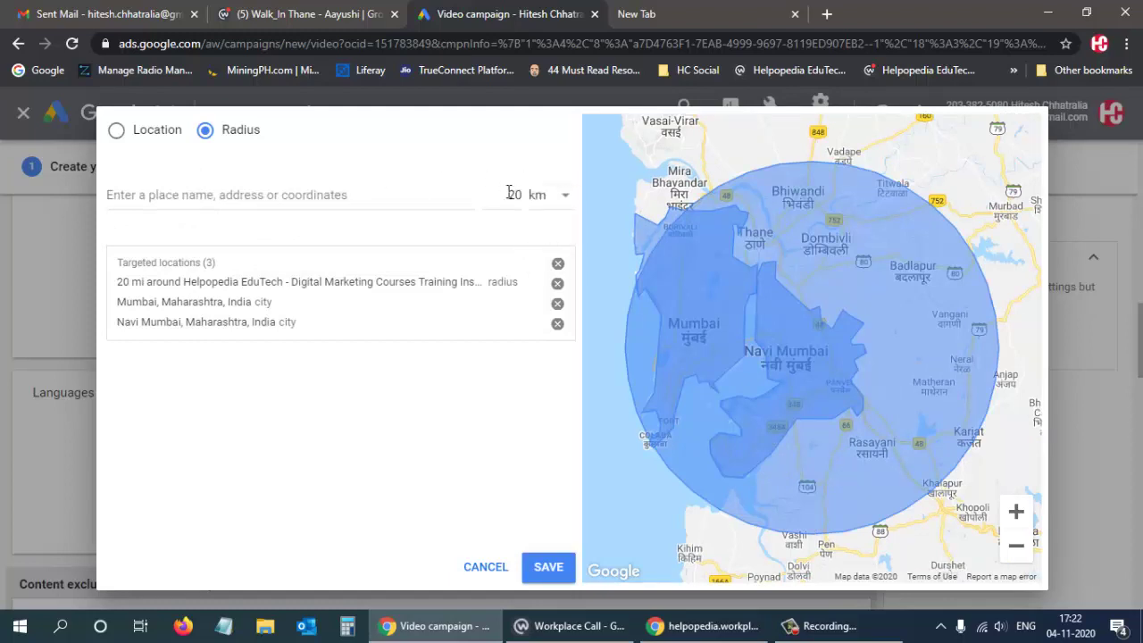
drag(506, 194, 557, 202)
click(565, 170)
click(536, 567)
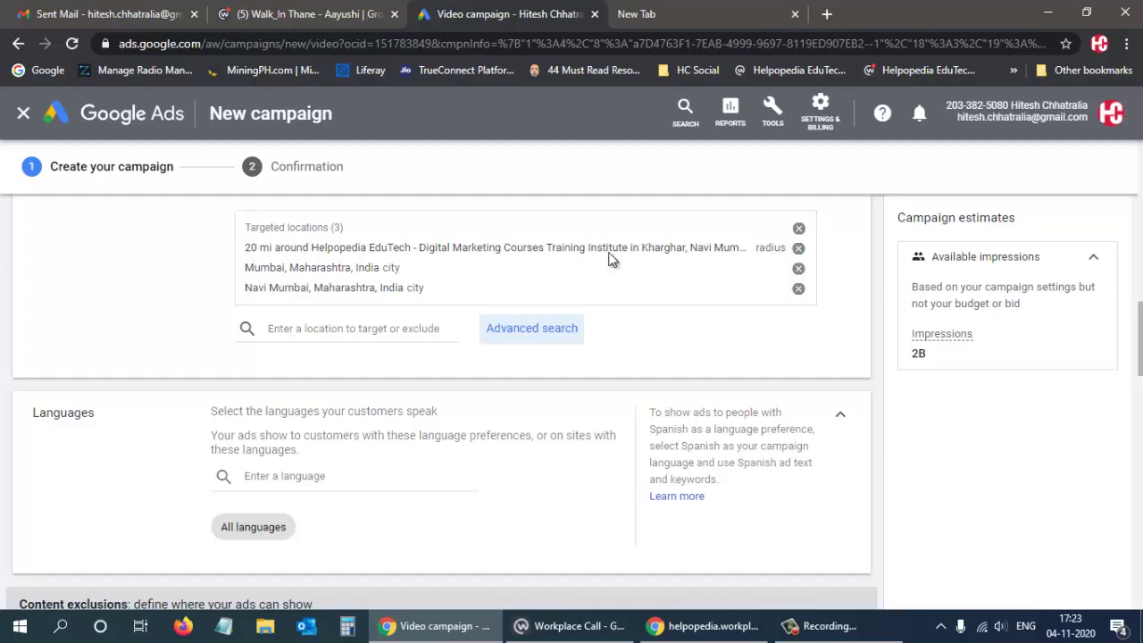
click(798, 249)
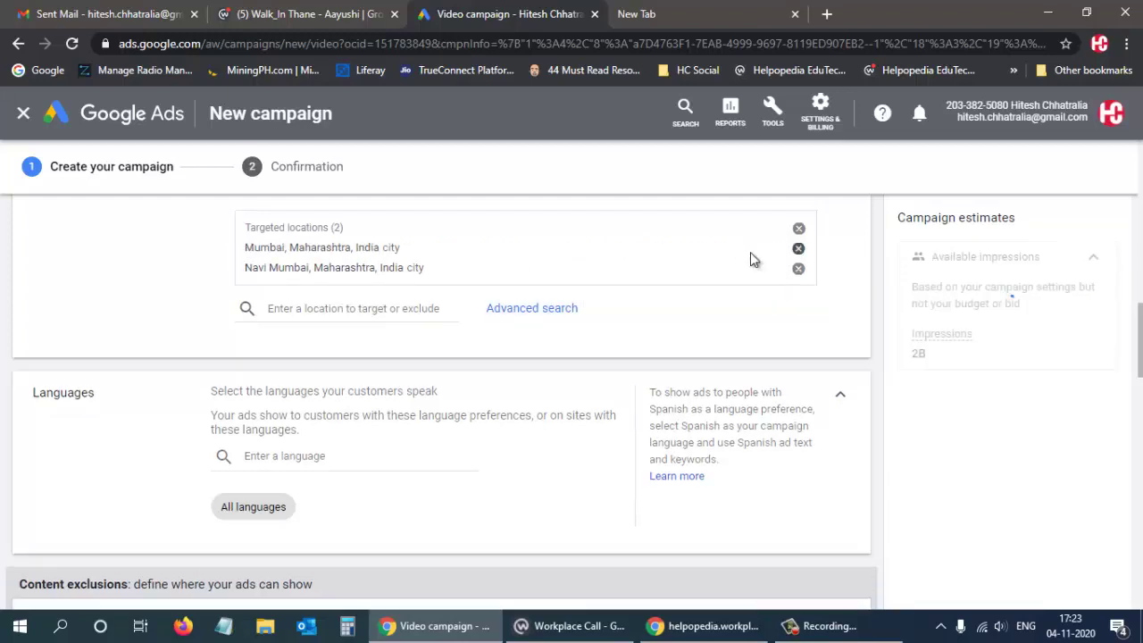
Expand the Inventory type settings and review the Expanded, Standard and Limited inventory options and the content exclusions.
scroll(264, 444, down, 1)
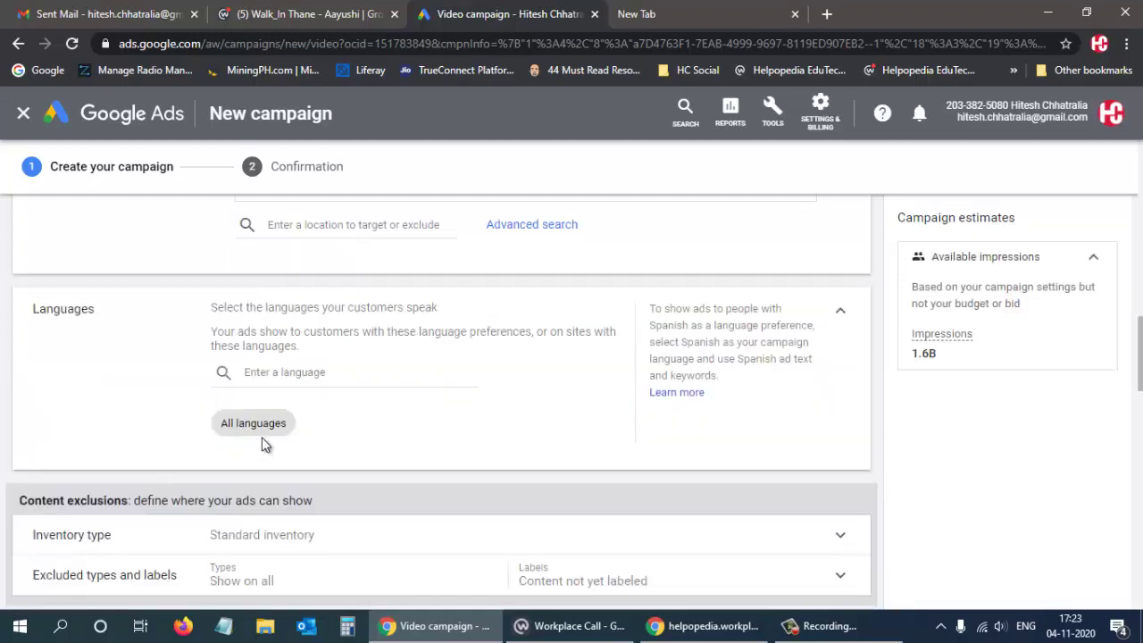
scroll(366, 415, down, 2)
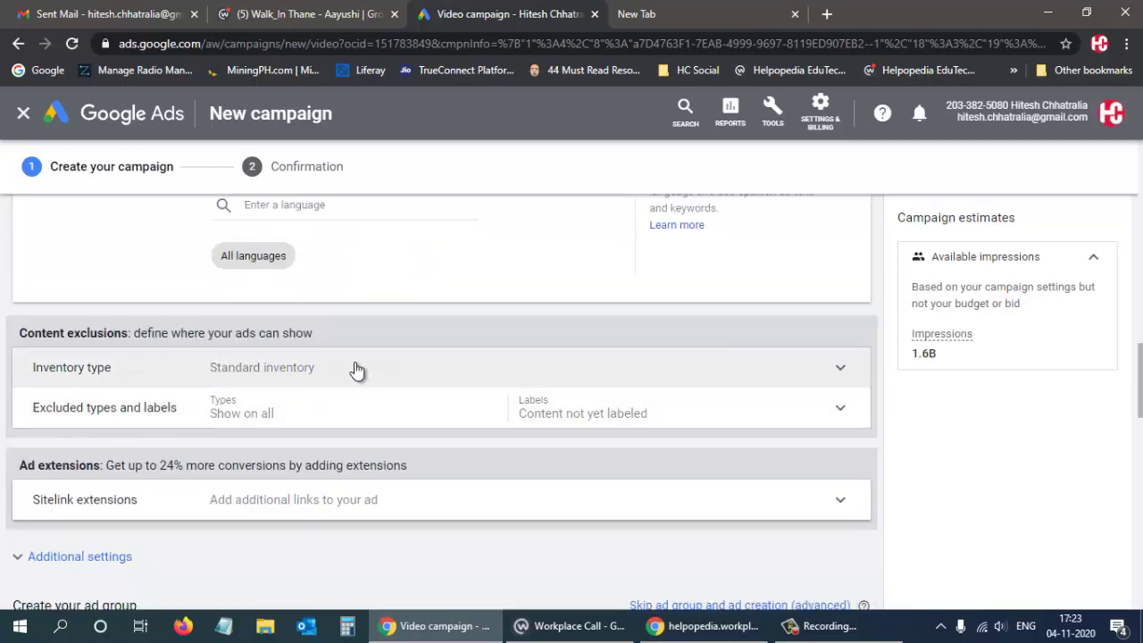
click(484, 375)
scroll(485, 368, down, 2)
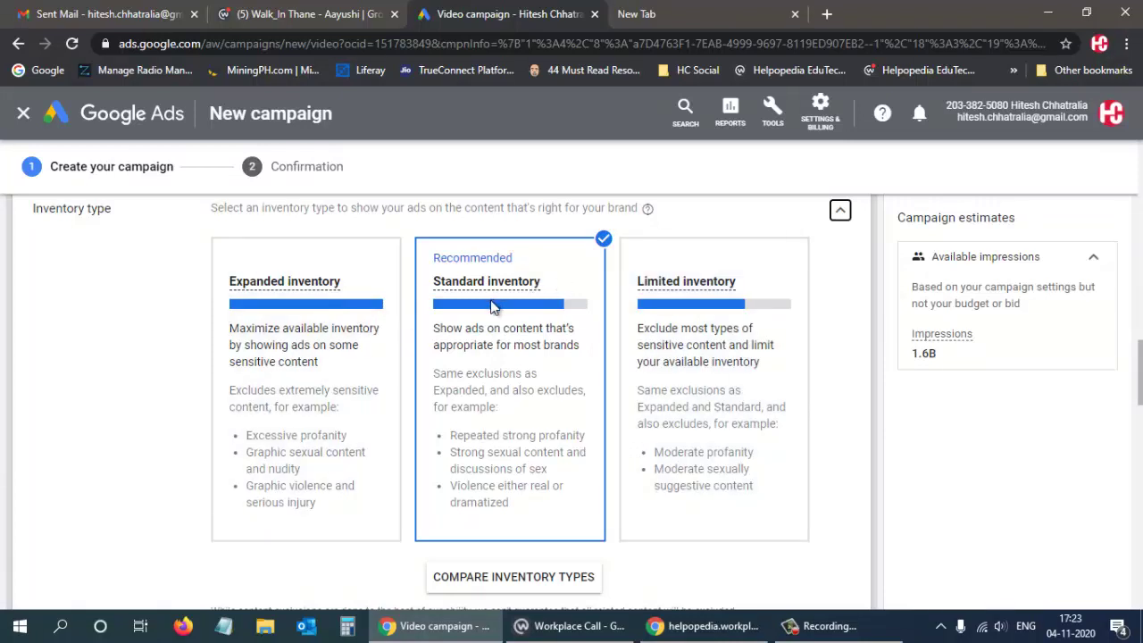
mouse_move(492, 307)
scroll(803, 341, down, 2)
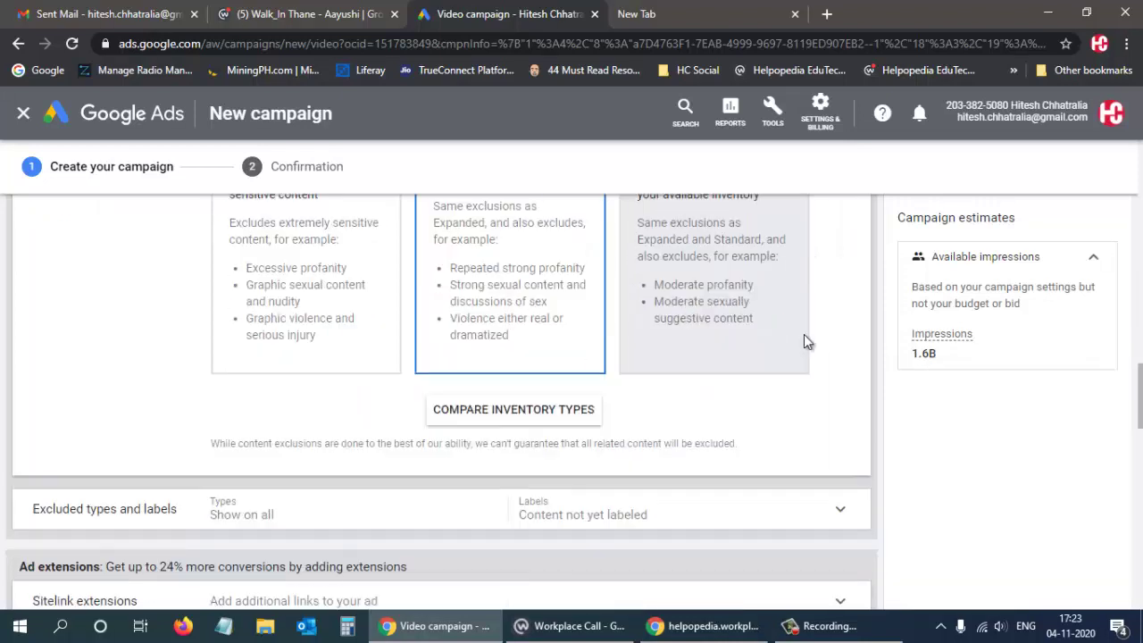
scroll(804, 335, down, 1)
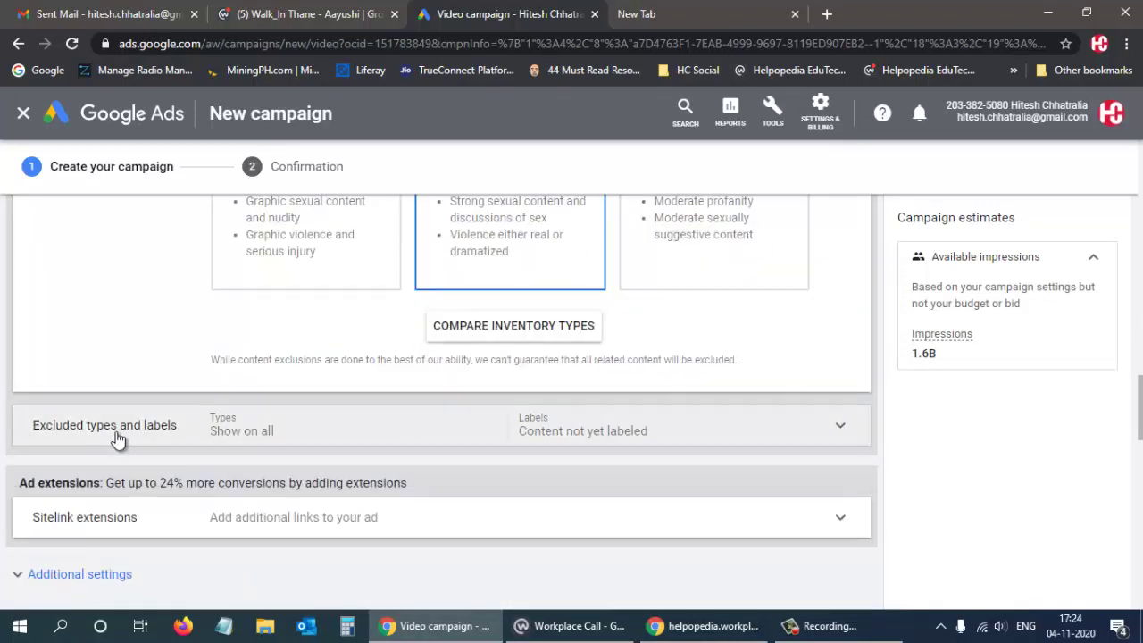
Expand the Excluded types and labels settings and exclude embedded YouTube videos.
click(840, 426)
scroll(510, 413, down, 1)
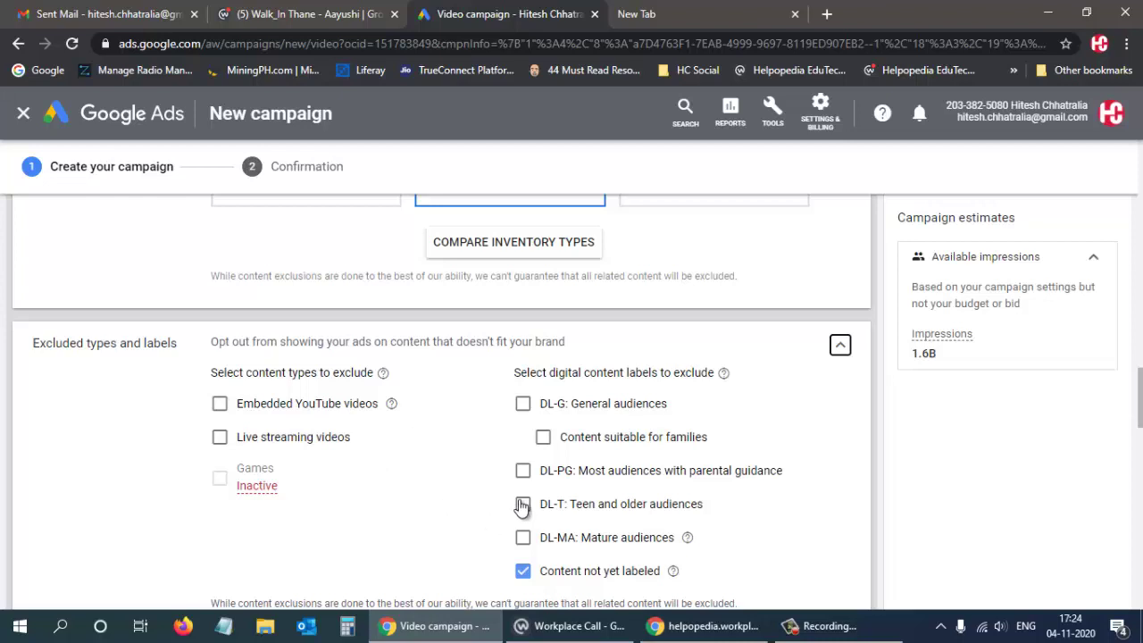
click(220, 406)
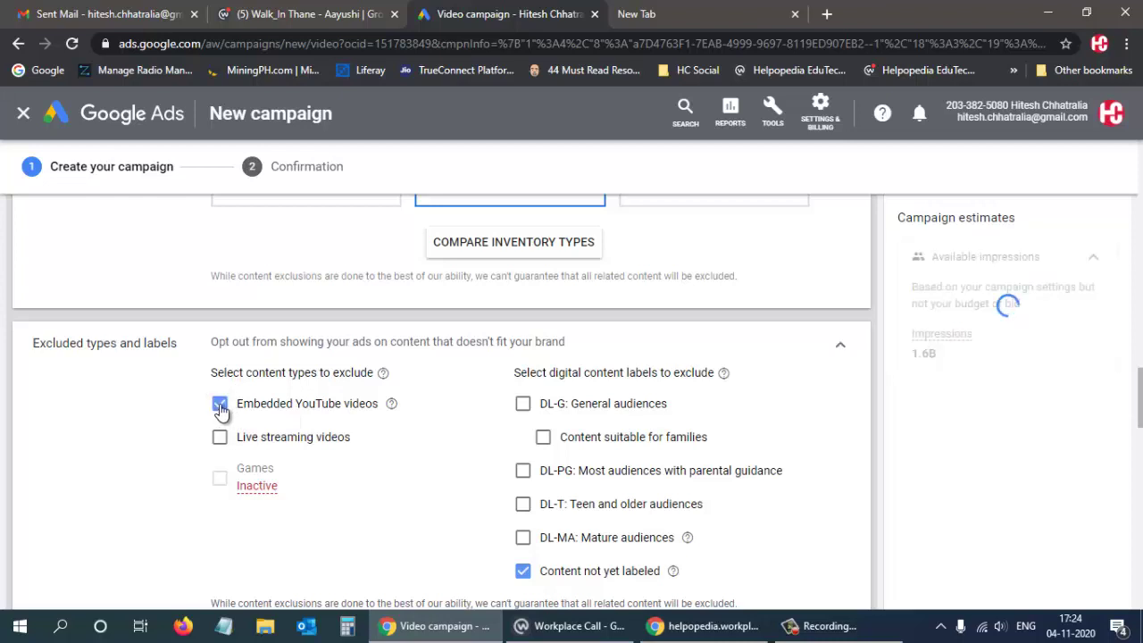
click(219, 402)
click(219, 402)
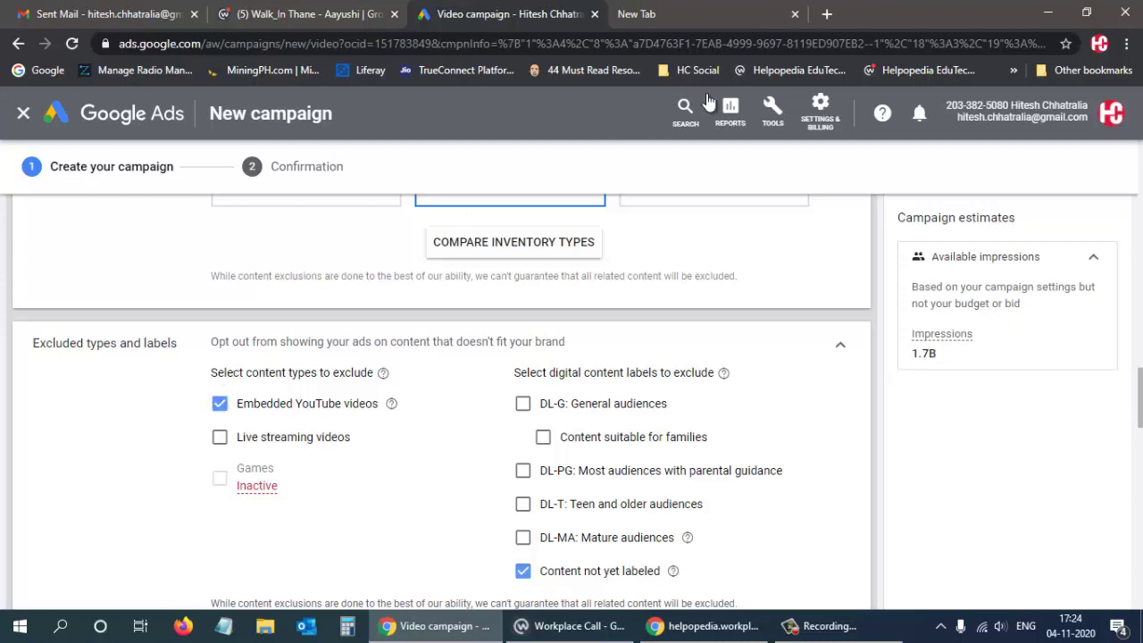
Open youtube.com in the empty browser tab and open the video "20 Times Lata Sang For RD Burman".
click(736, 19)
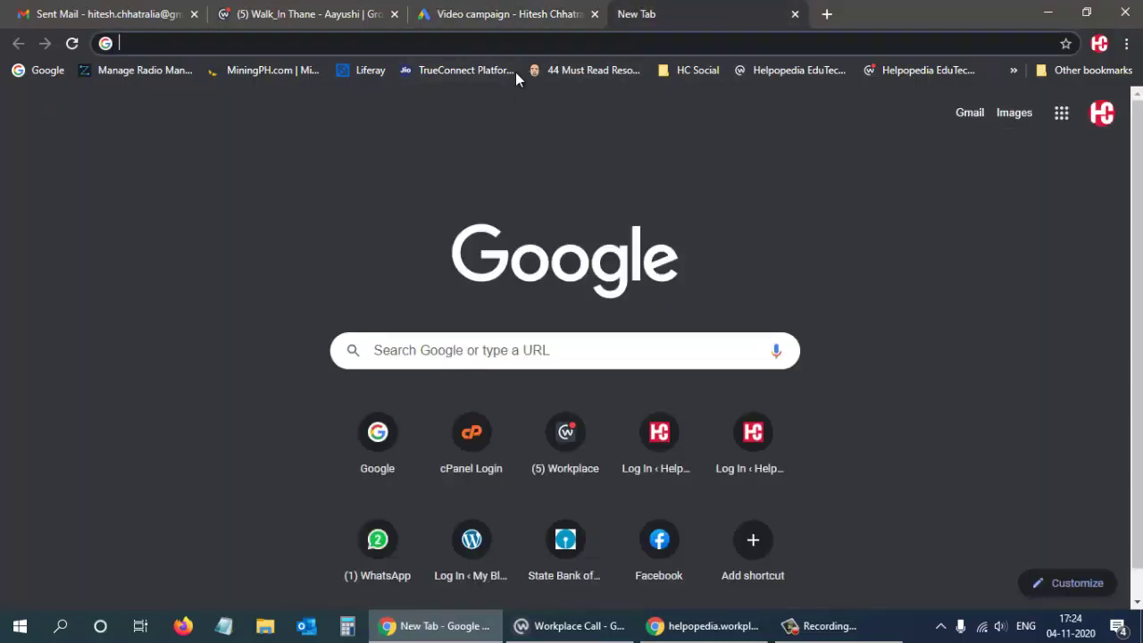
click(367, 39)
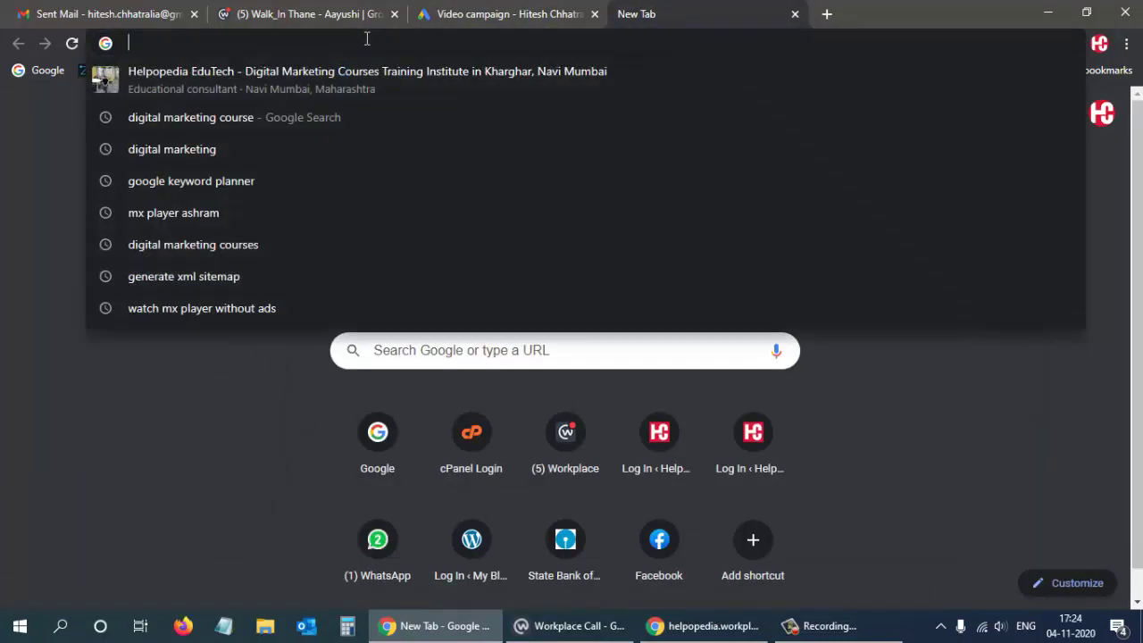
text(you)
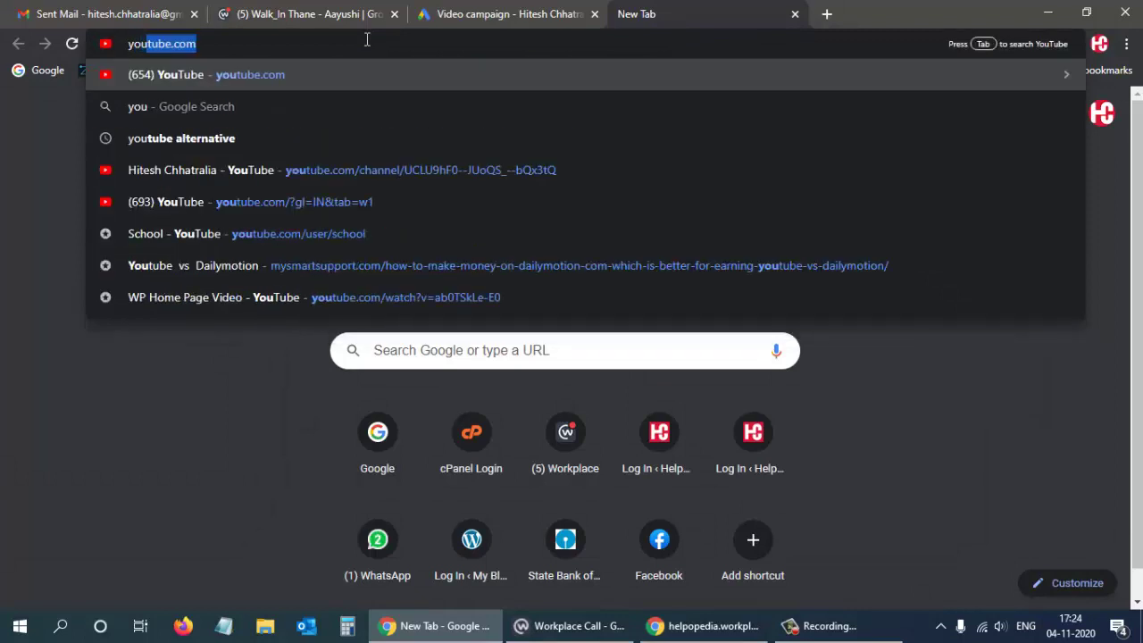
text(tube.com)
key(Return)
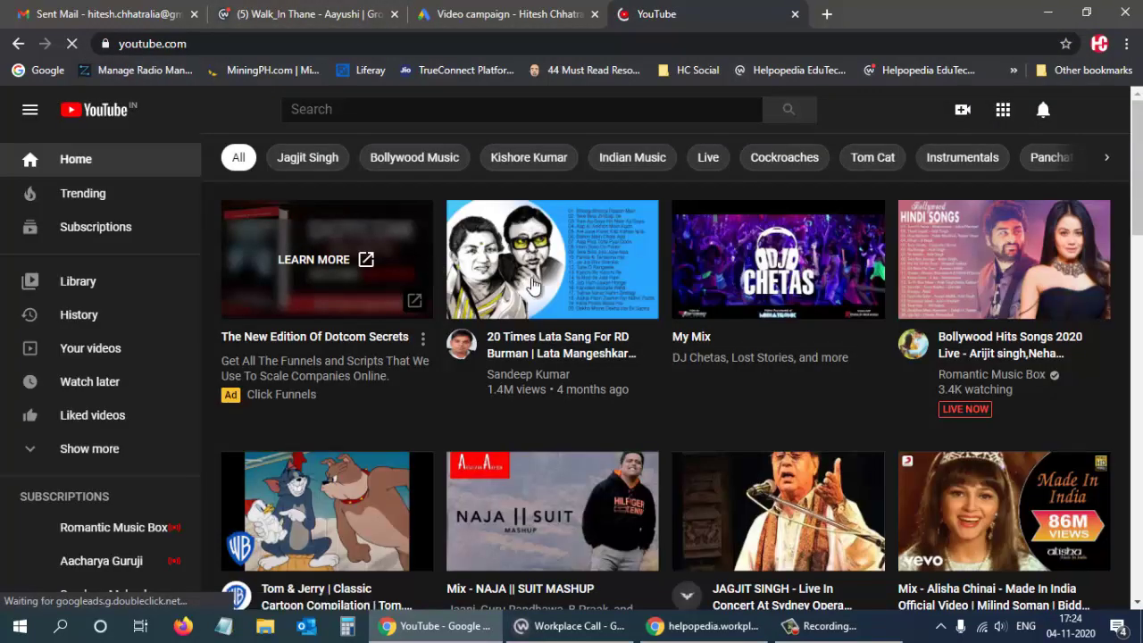
click(548, 346)
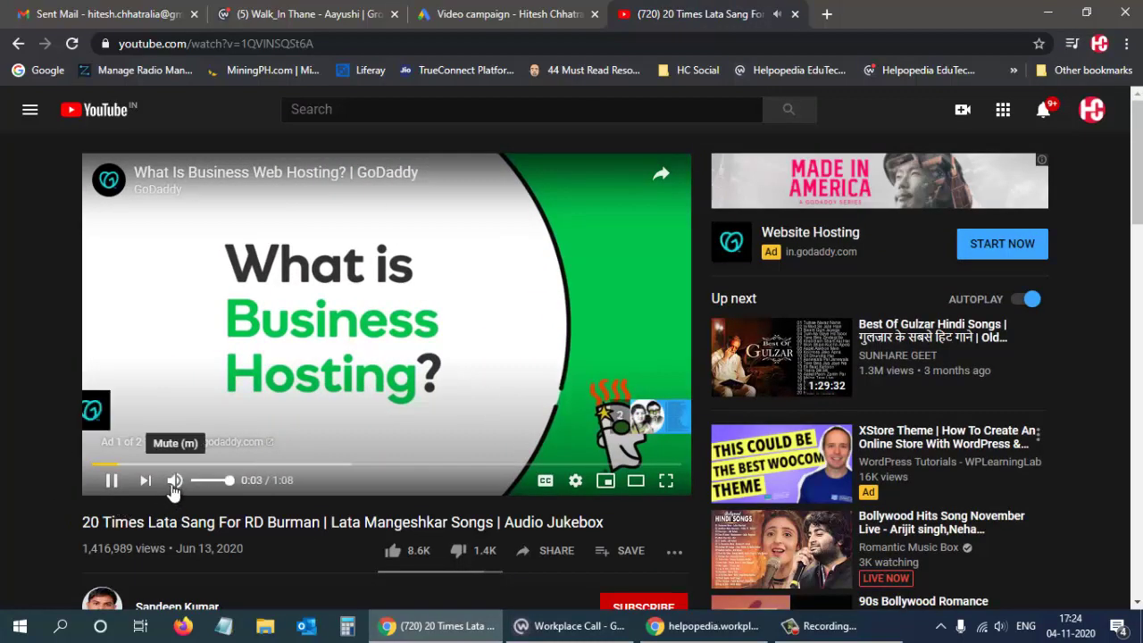
Open the video's embed sharing option and copy its iframe embed code.
scroll(482, 455, down, 2)
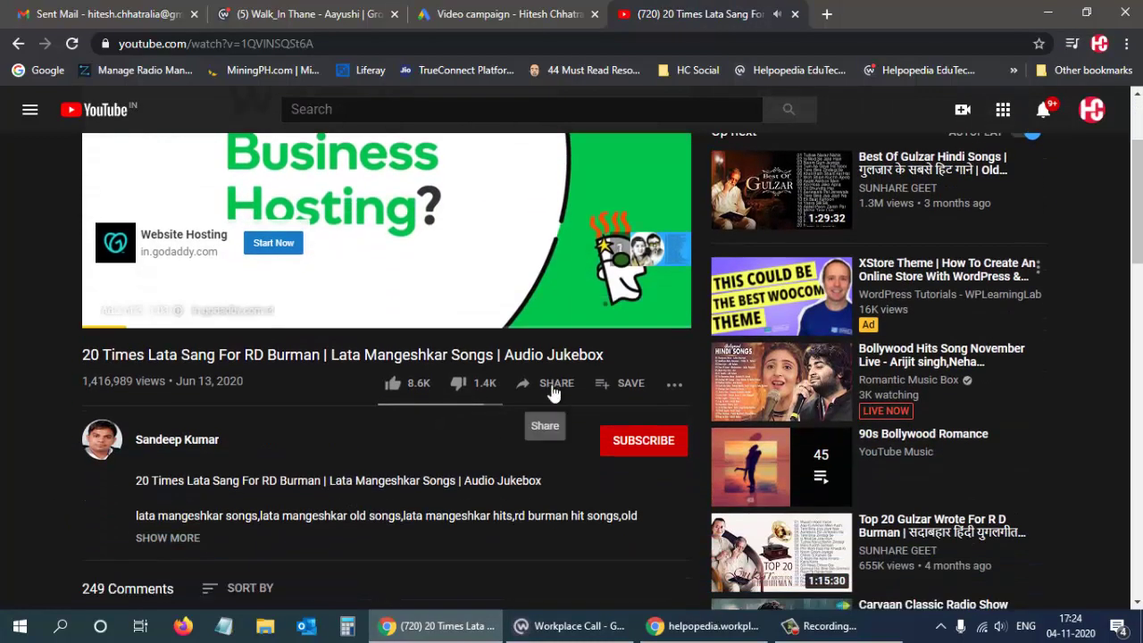
click(551, 384)
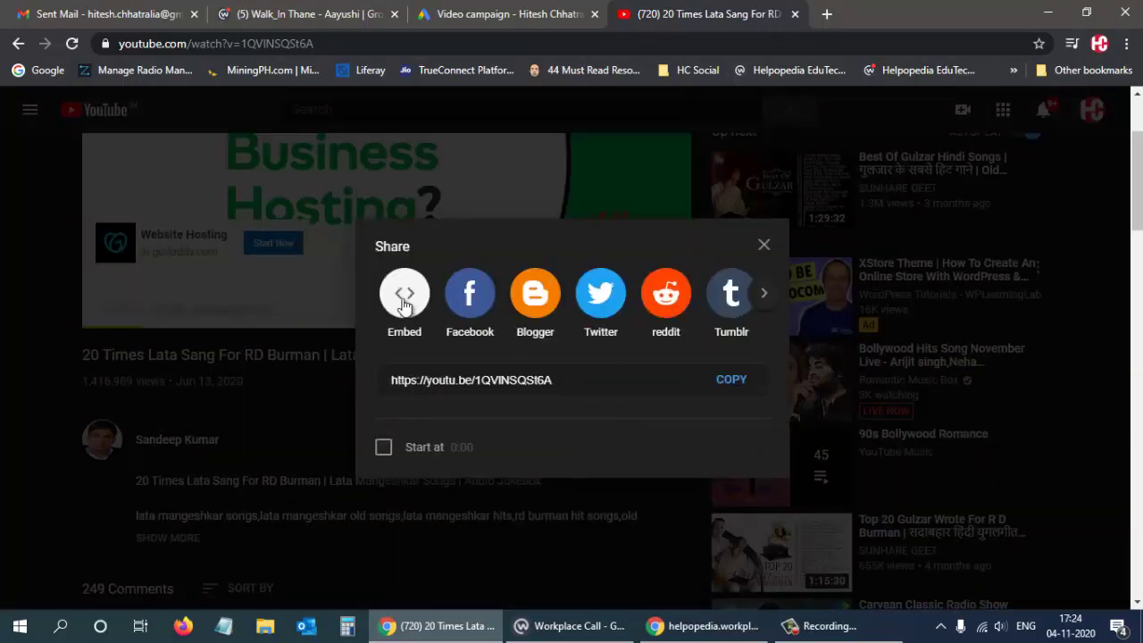
click(404, 302)
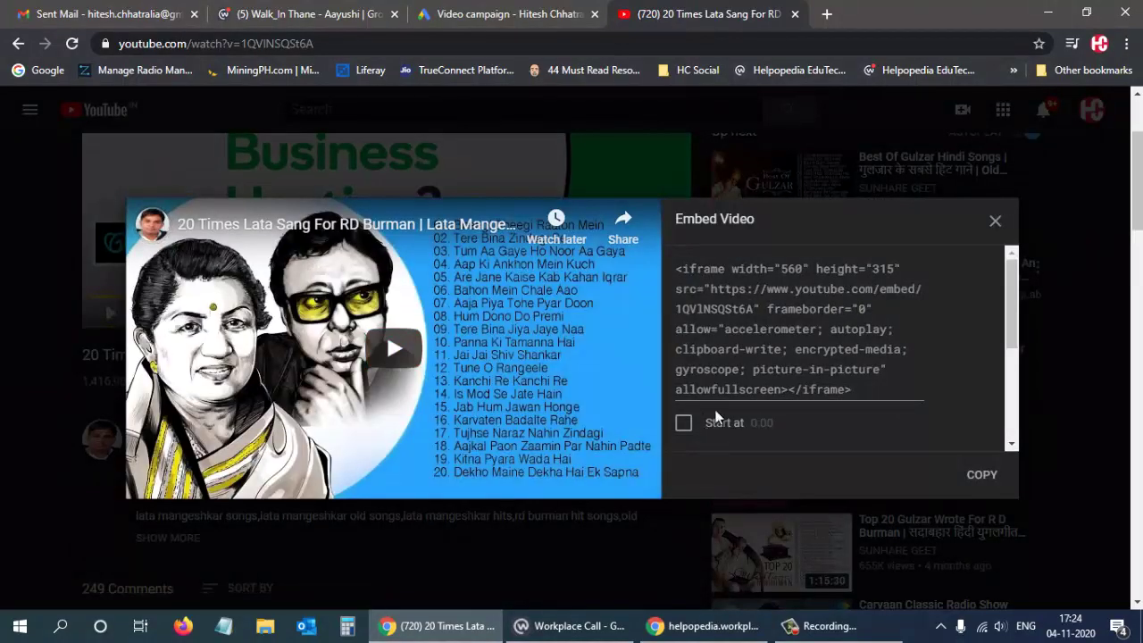
click(723, 285)
key(ctrl+c)
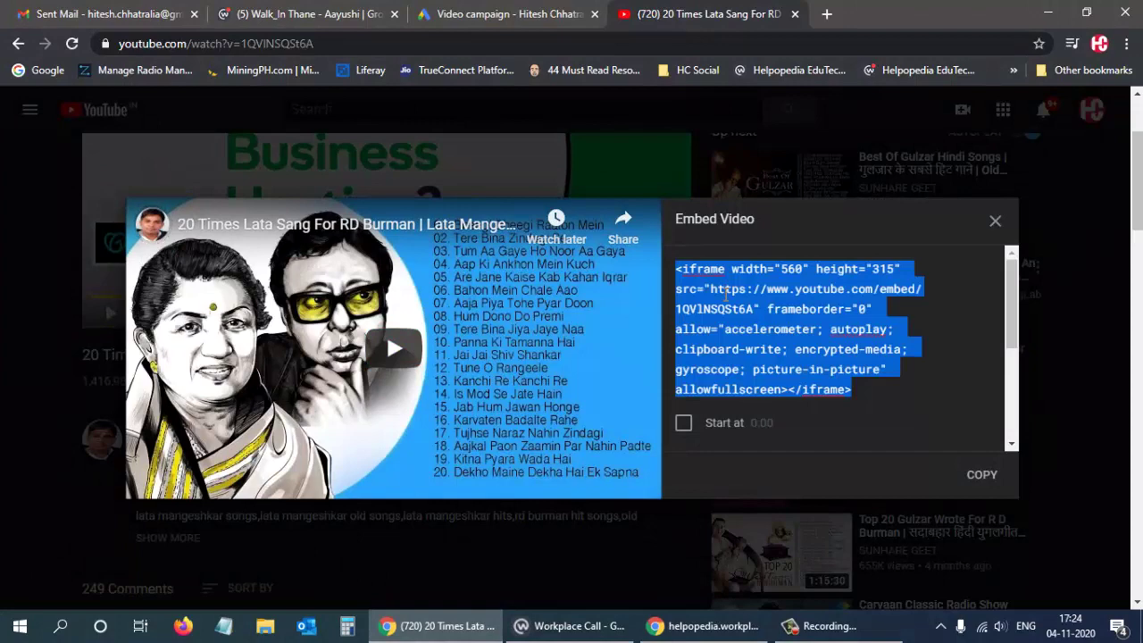
Paste the embed code into a new Notepad document, review it and close Notepad without saving.
click(224, 626)
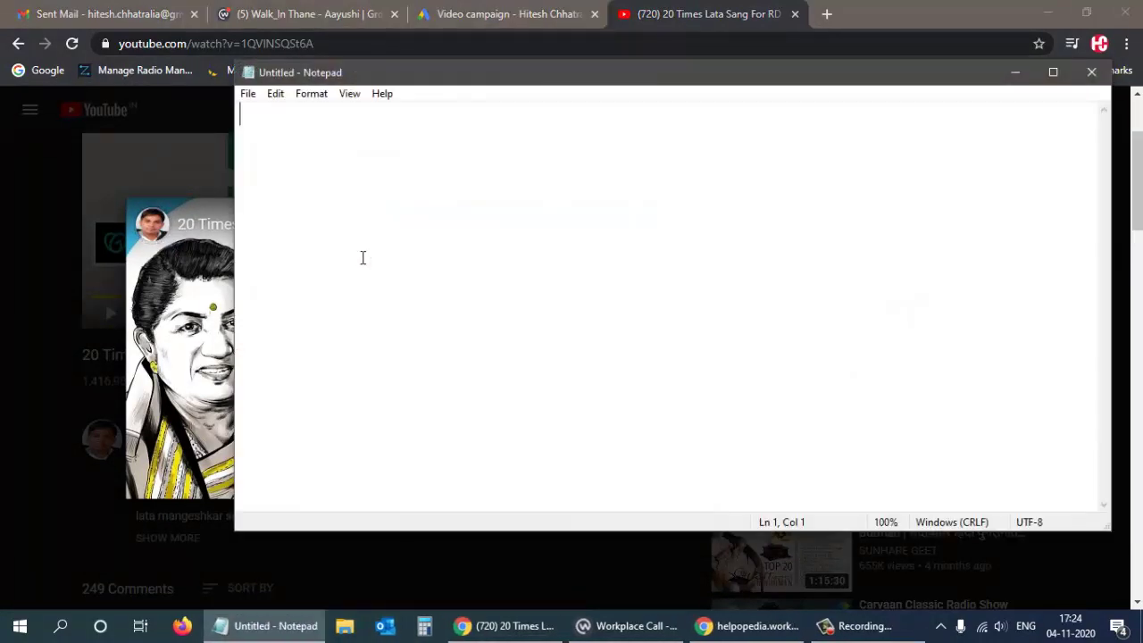
key(ctrl+v)
click(71, 204)
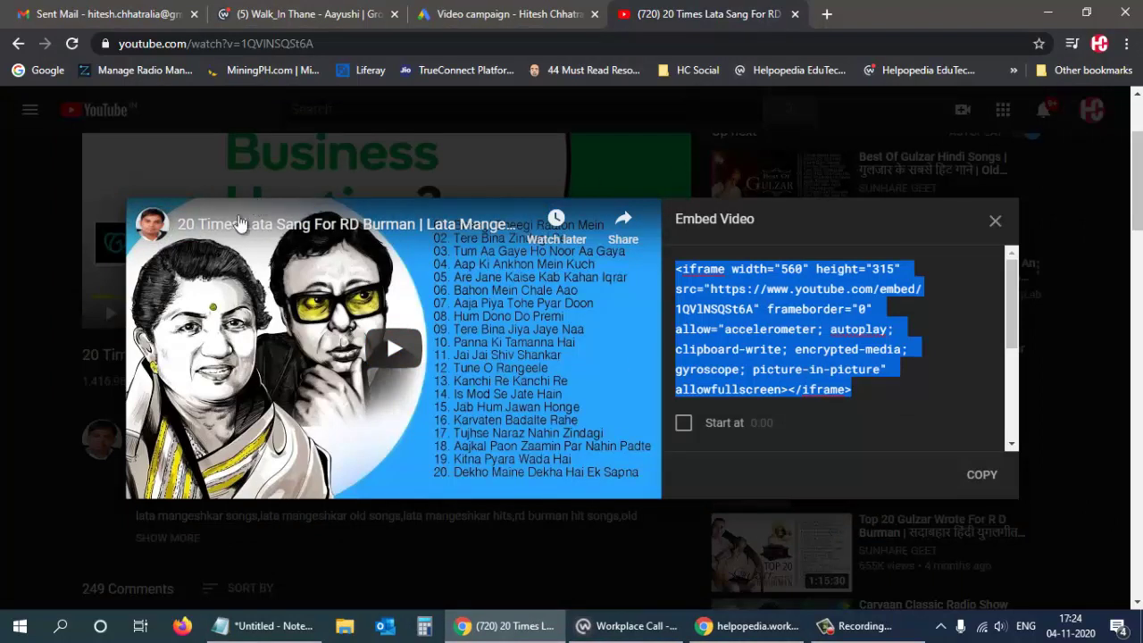
click(995, 223)
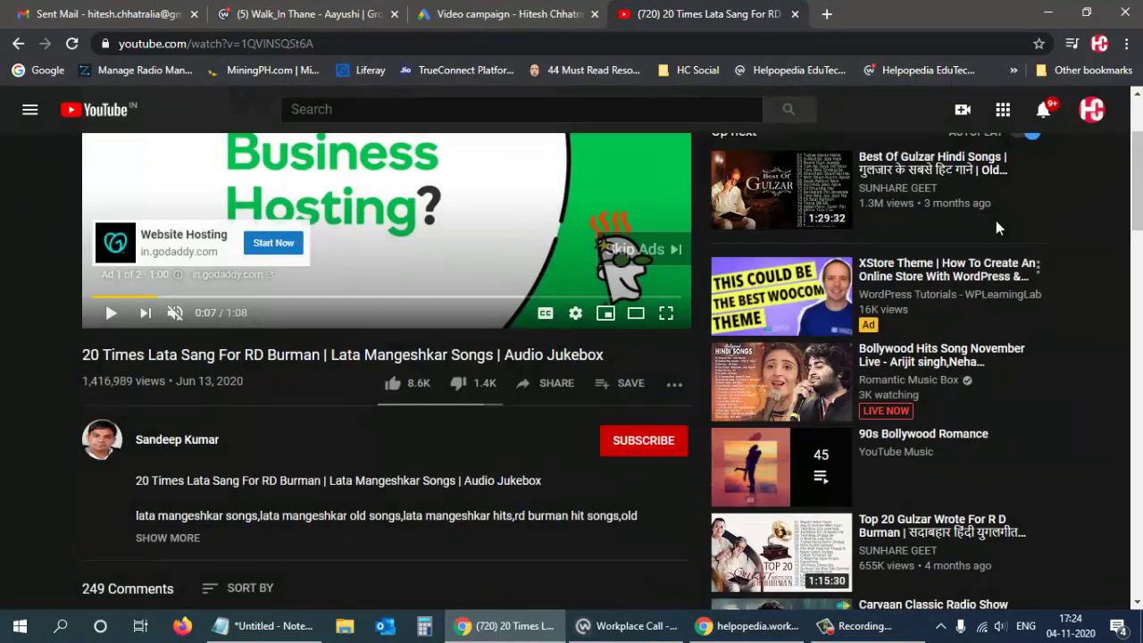
key(alt+Tab)
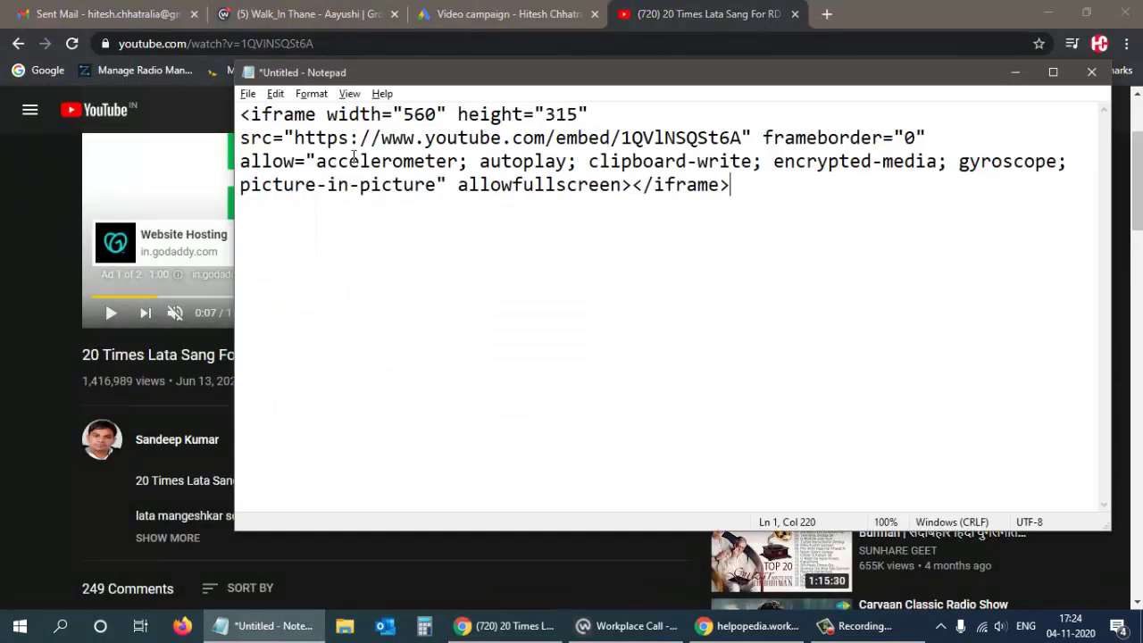
click(1093, 73)
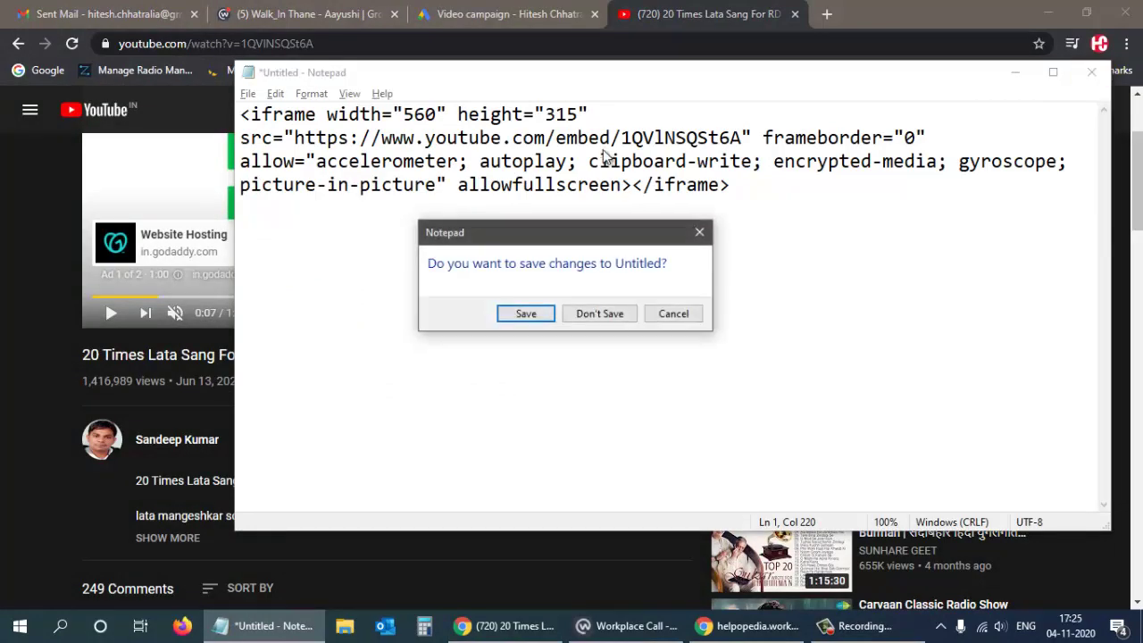
click(596, 323)
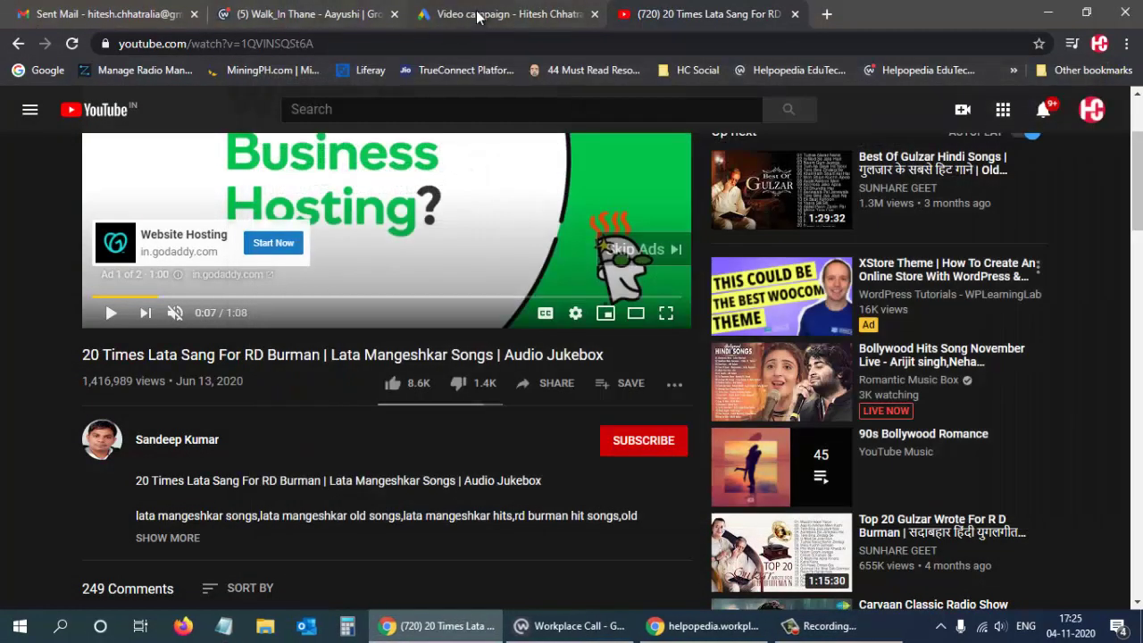
Return to the Google Ads campaign, clear the Embedded YouTube videos and Content not yet labeled exclusions, and collapse the section.
click(486, 13)
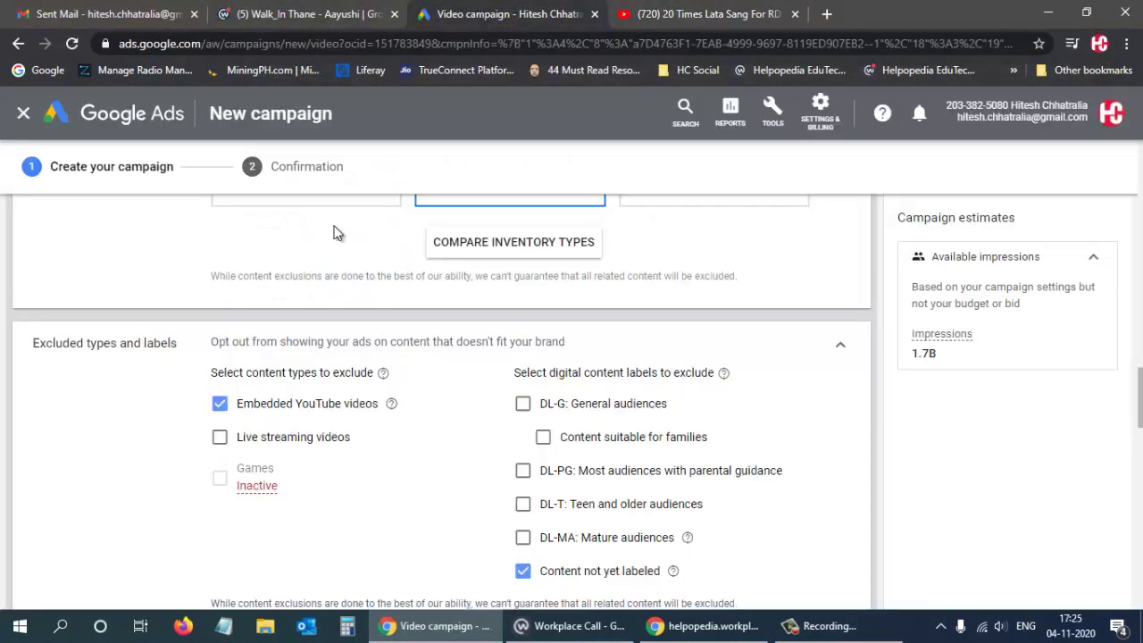
click(219, 406)
scroll(584, 536, down, 1)
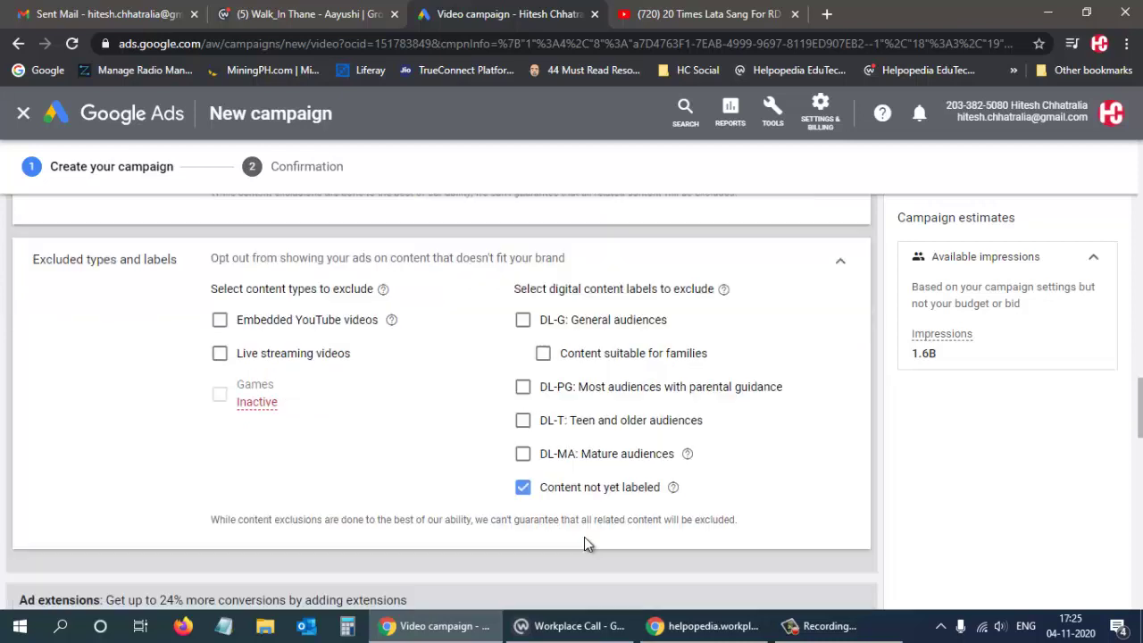
click(522, 486)
click(842, 266)
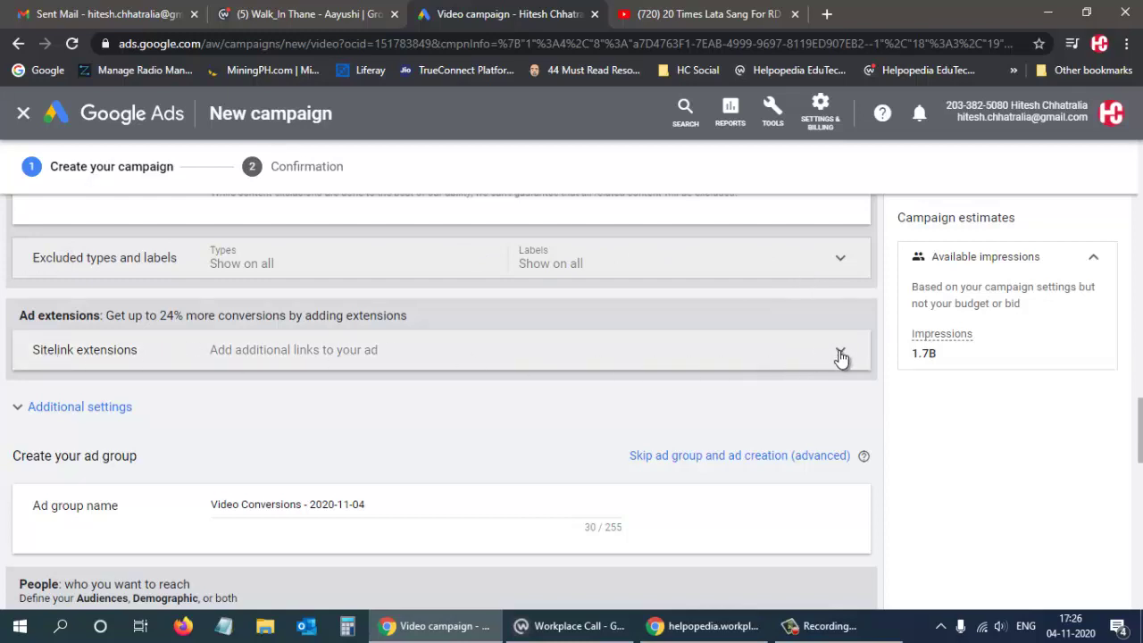
Add the Course Enquiry, Visit our Store and Get Best Offers sitelink extensions to the campaign.
click(801, 357)
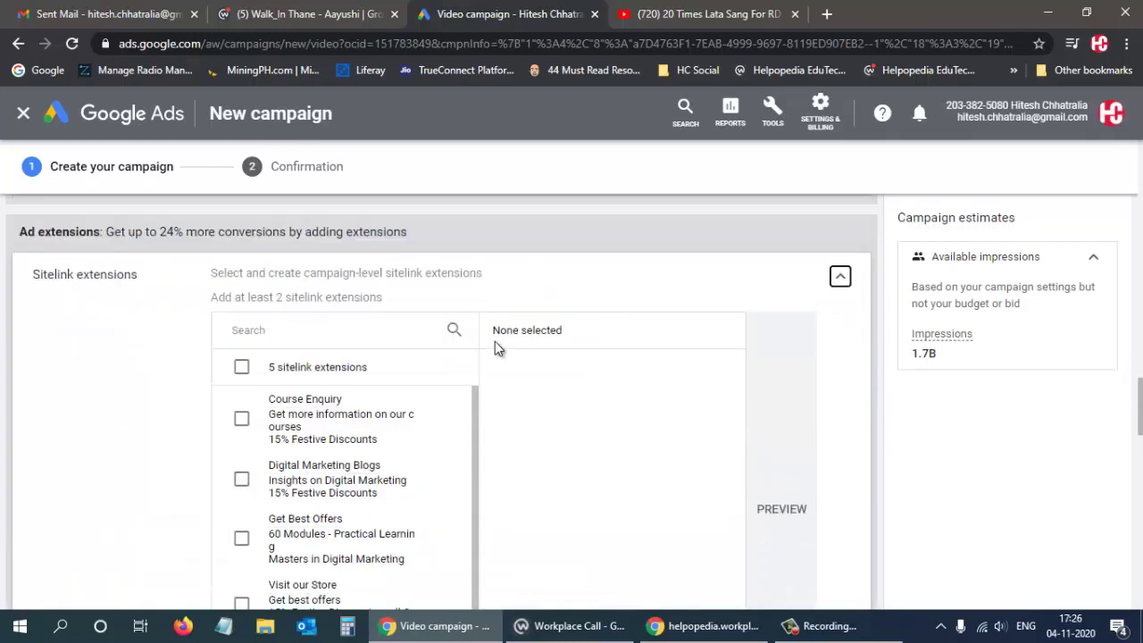
scroll(497, 346, down, 1)
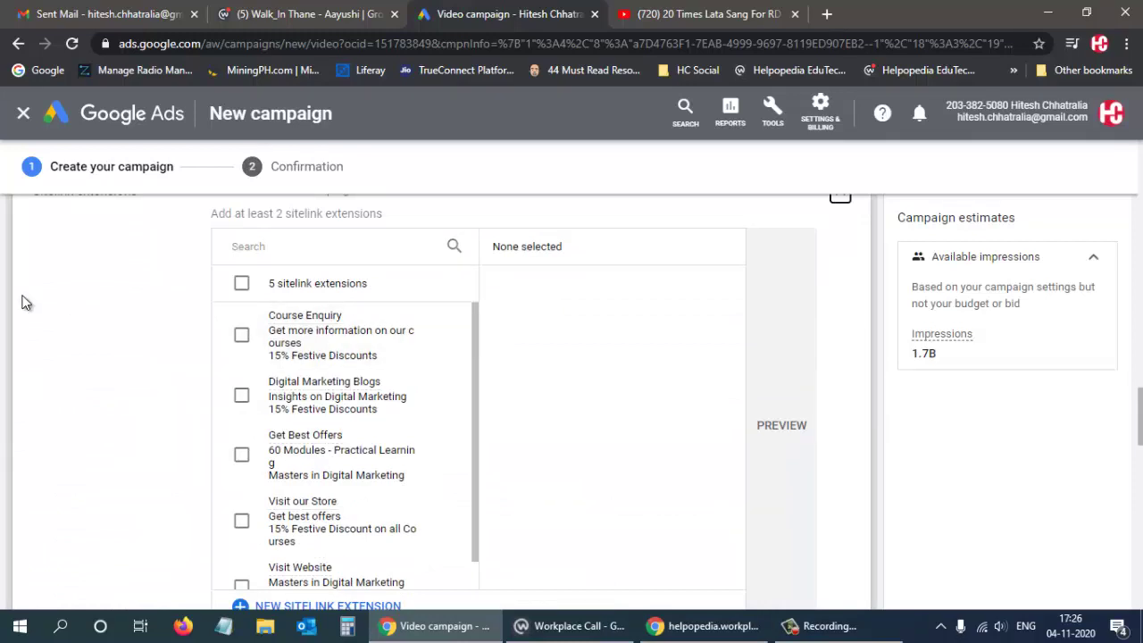
scroll(124, 375, down, 1)
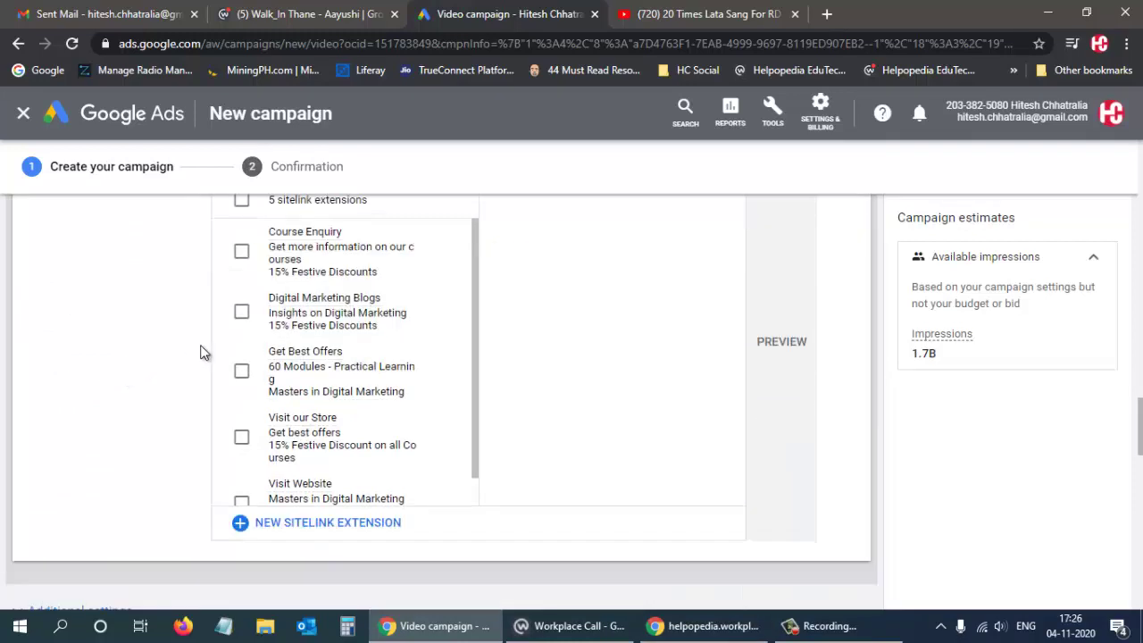
scroll(193, 352, up, 1)
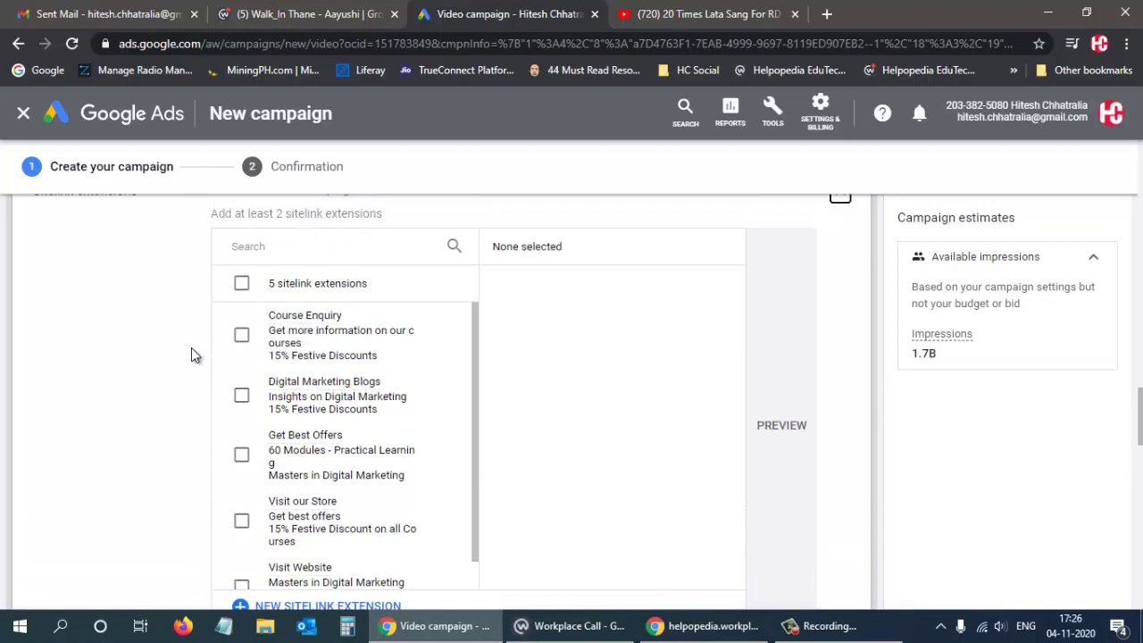
click(239, 341)
scroll(230, 397, down, 1)
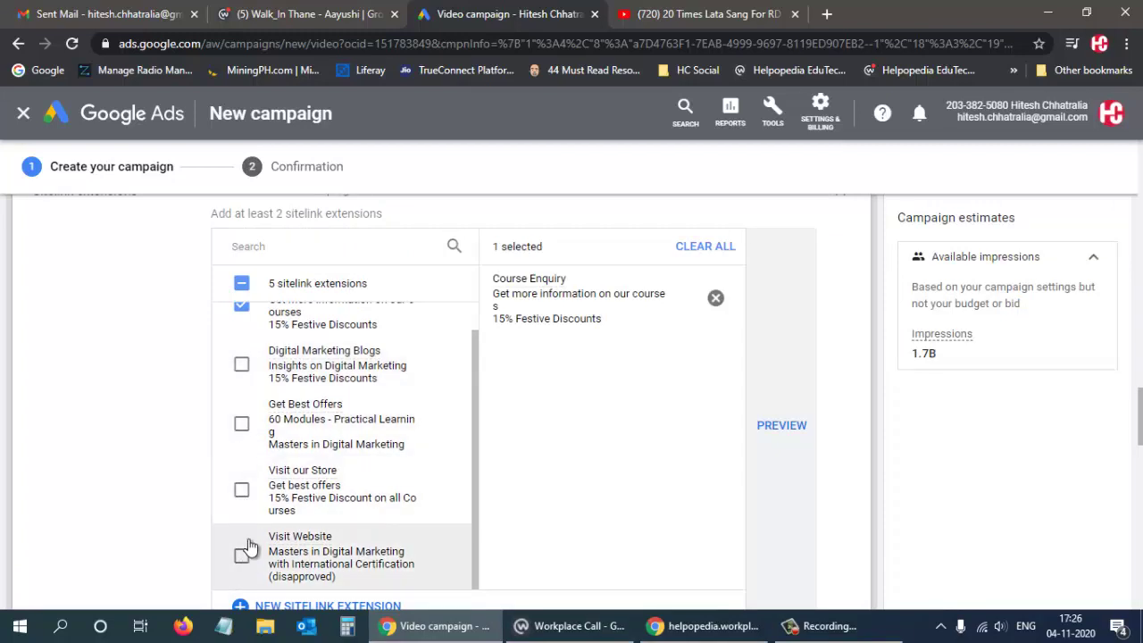
click(241, 490)
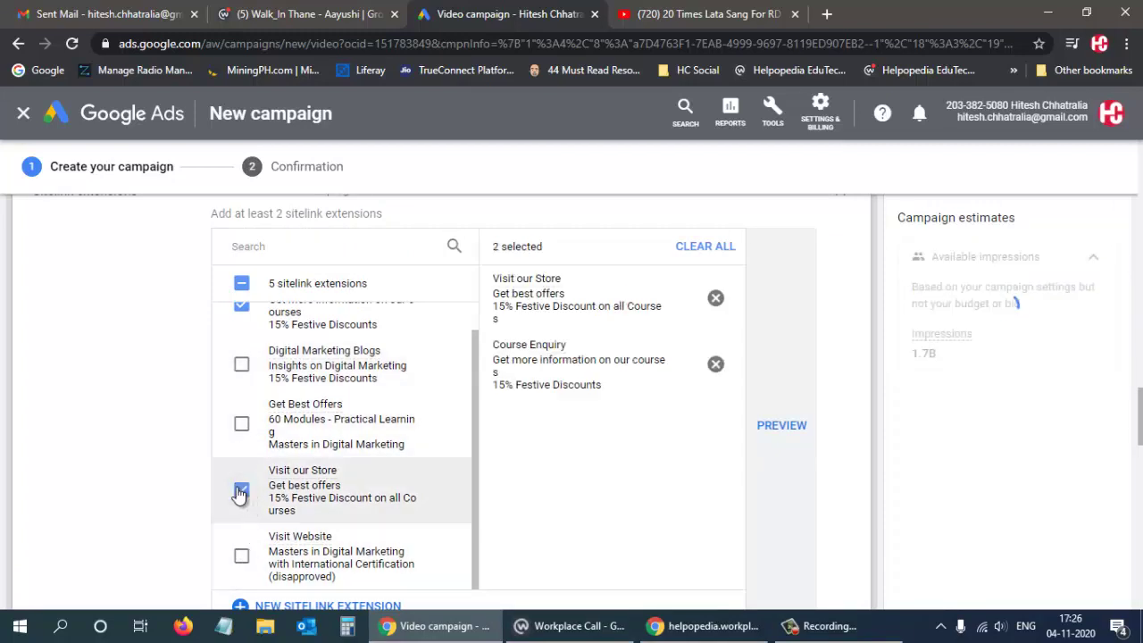
click(241, 424)
scroll(232, 422, down, 1)
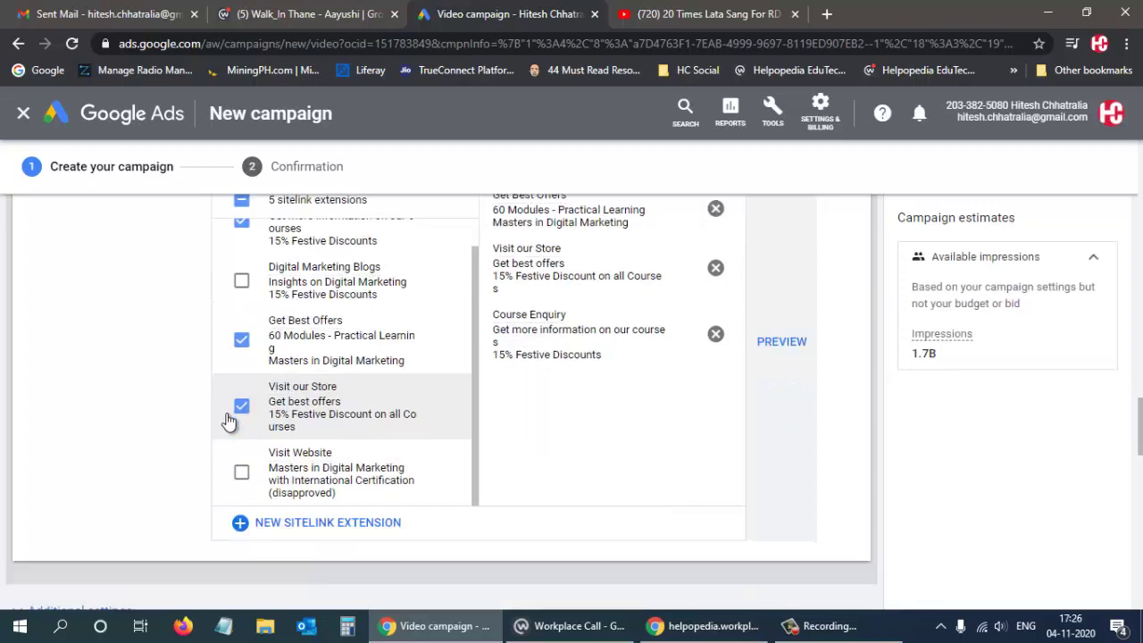
Expand the additional settings and set Conversions to choose conversion actions for this campaign.
scroll(228, 420, down, 2)
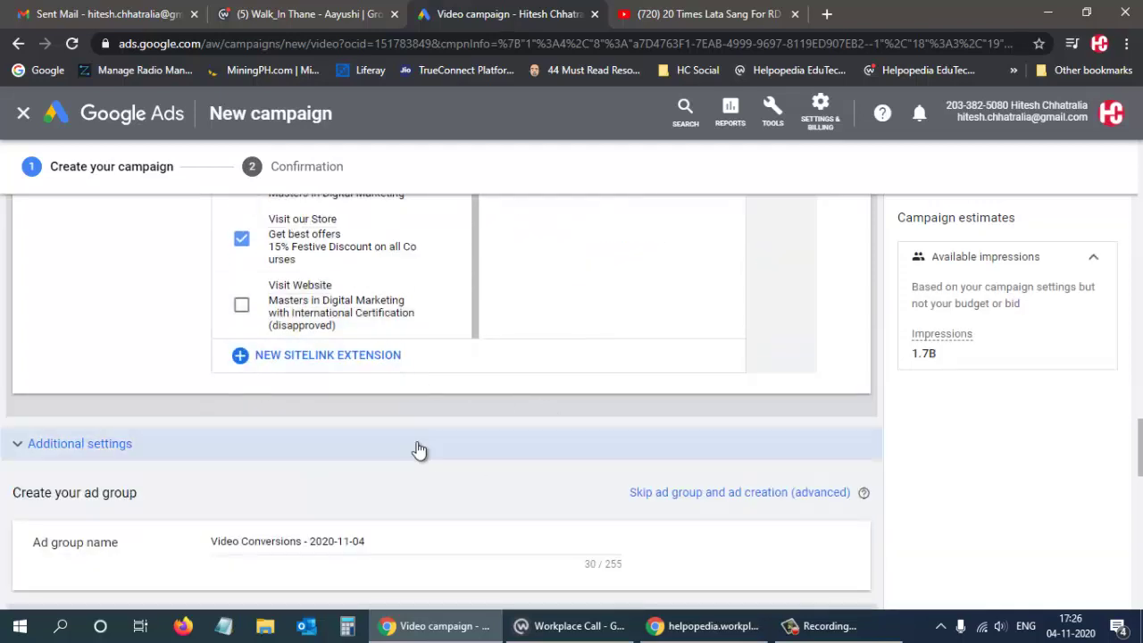
click(330, 443)
scroll(357, 432, down, 1)
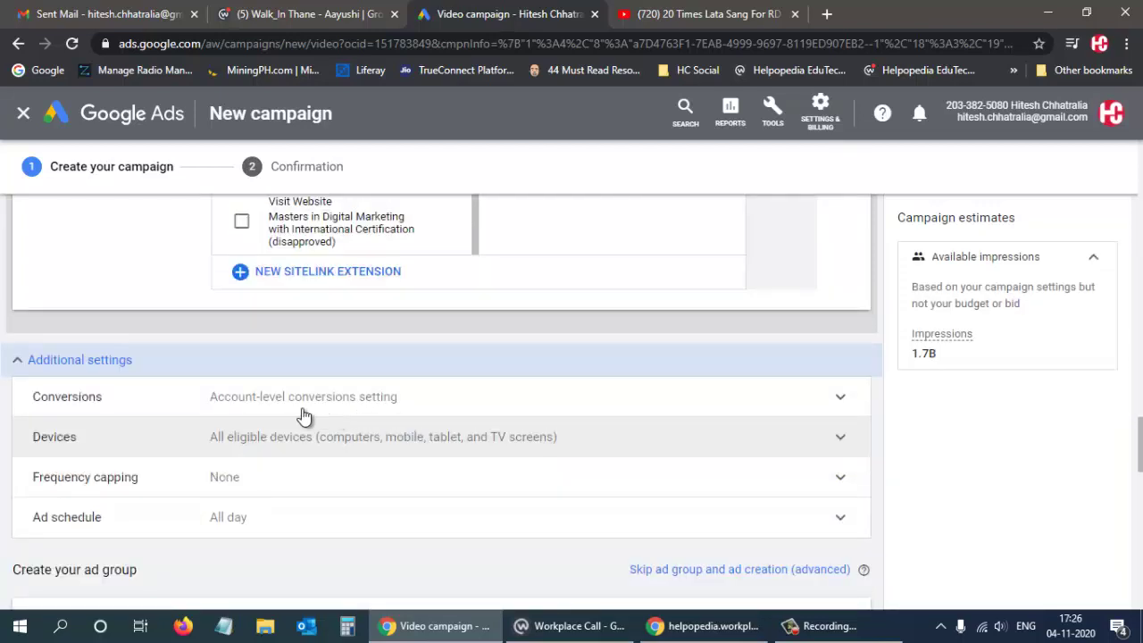
click(559, 403)
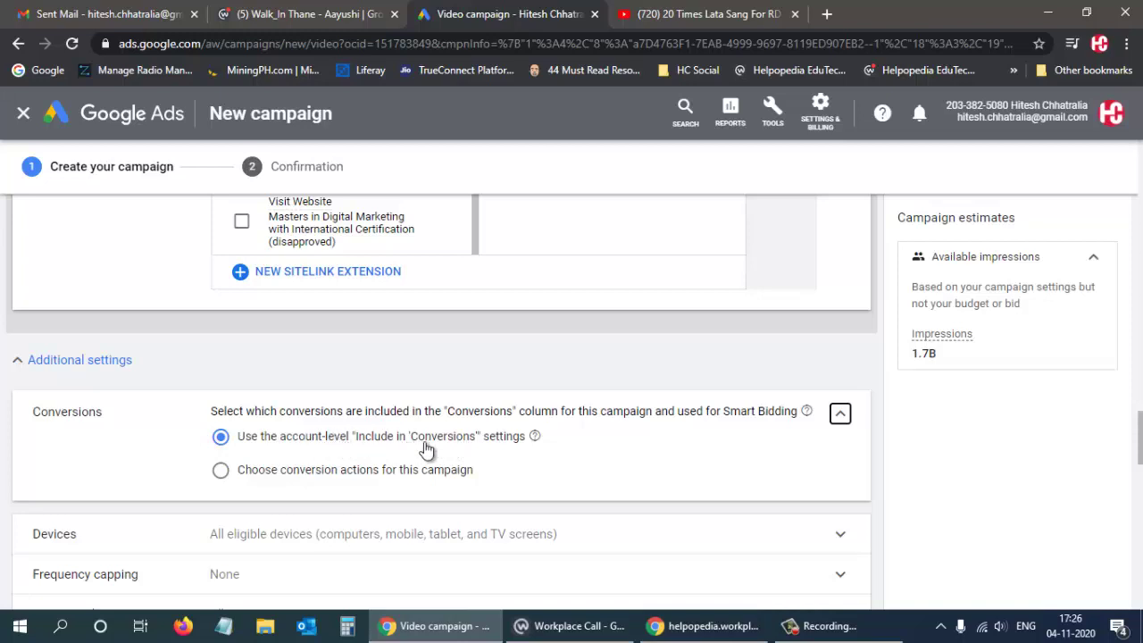
click(317, 477)
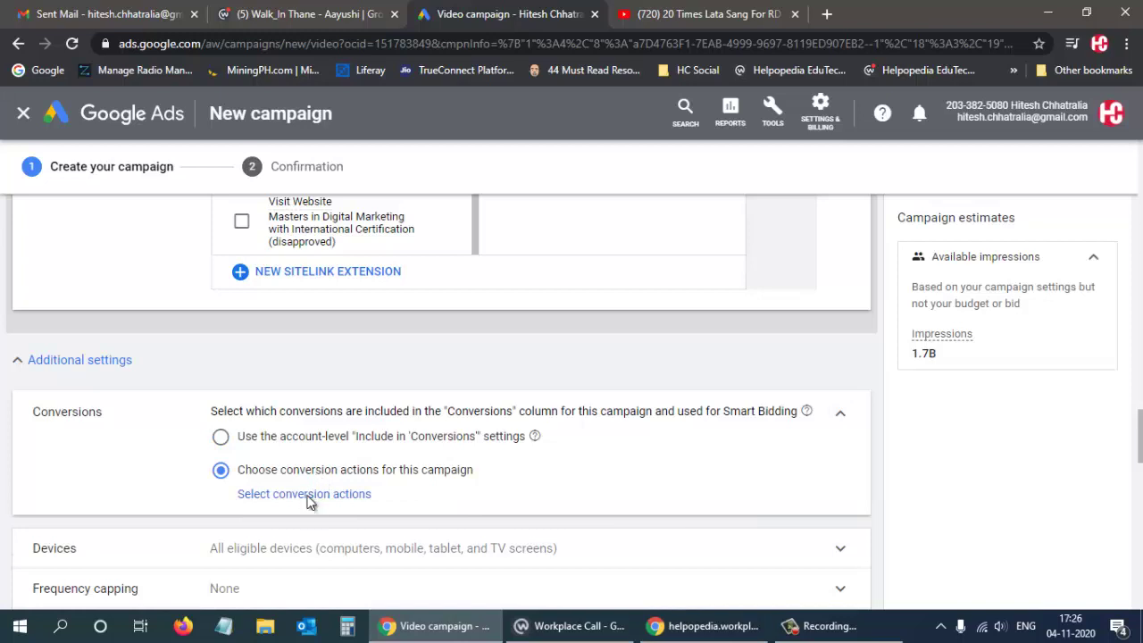
Review the selectable conversion actions for this campaign and cancel without choosing any.
click(308, 496)
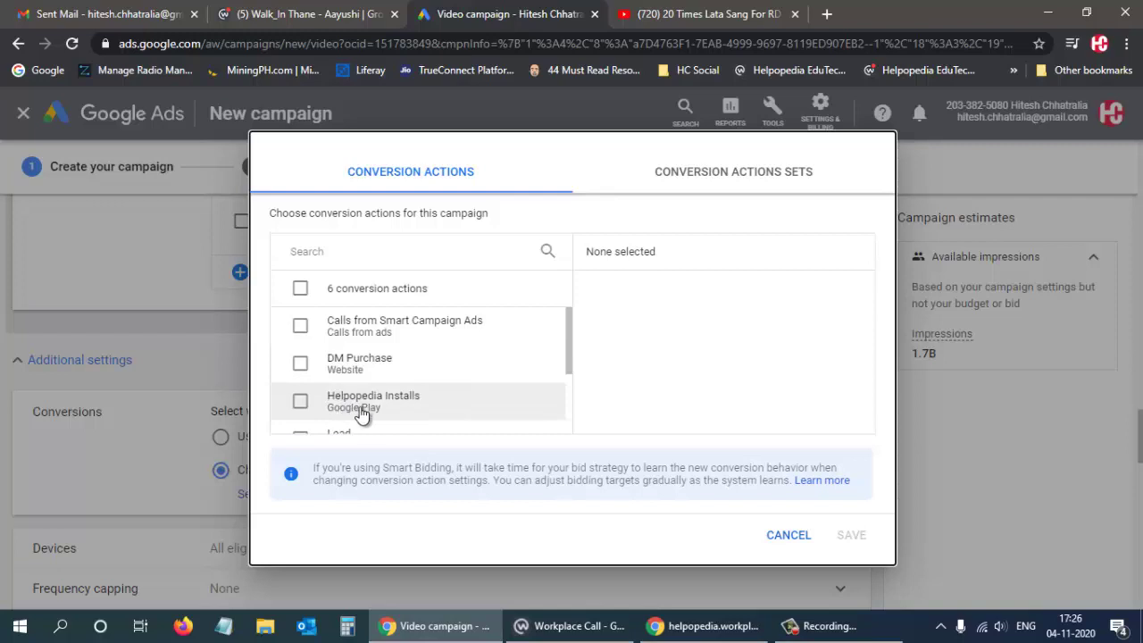
scroll(365, 407, down, 1)
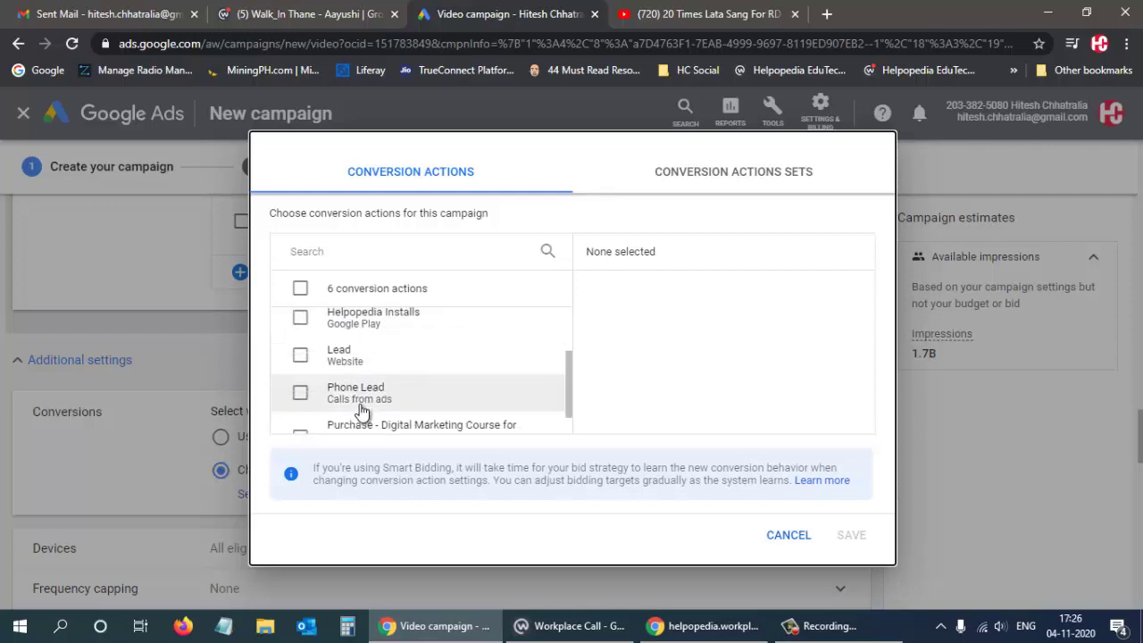
click(785, 538)
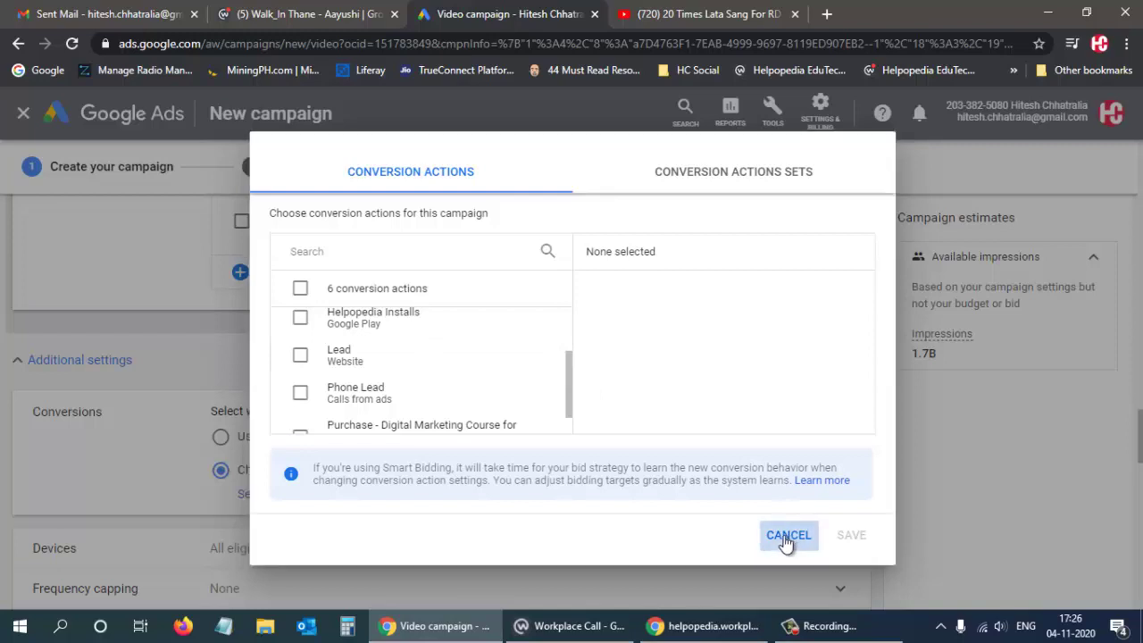
Set Conversions to use the account-level settings and switch Devices to specific targeting.
click(258, 441)
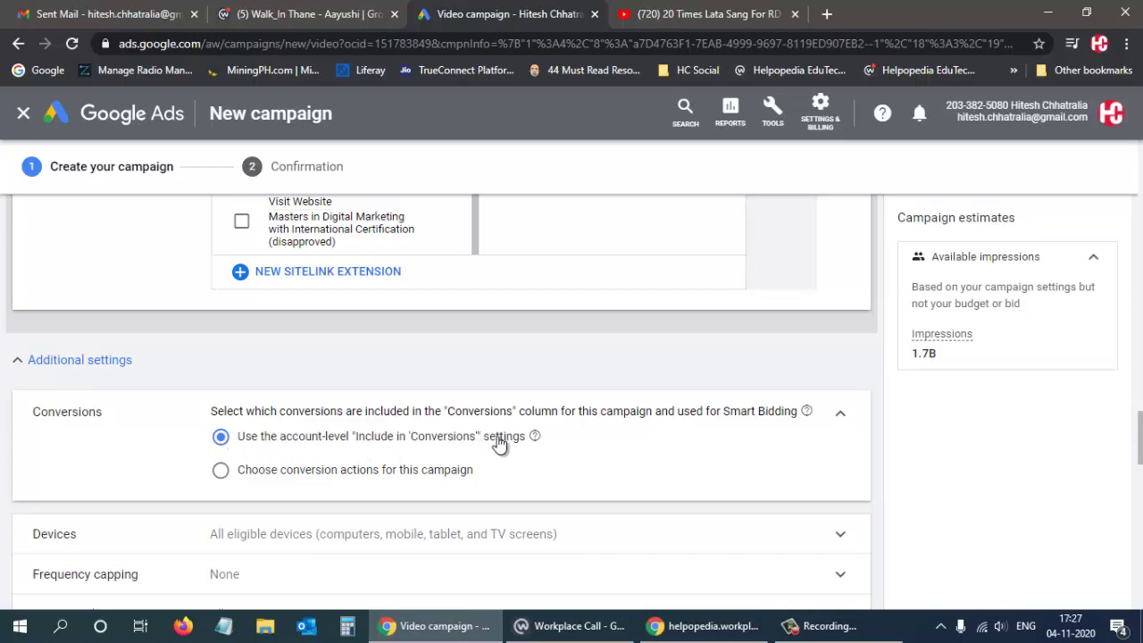
scroll(576, 429, down, 1)
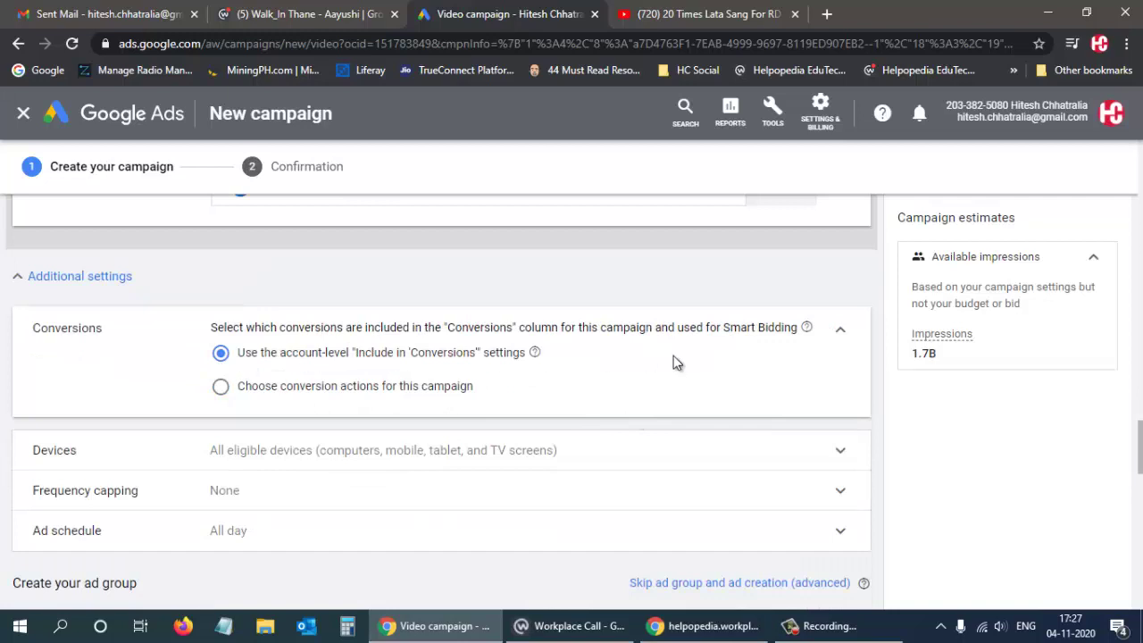
click(676, 455)
scroll(998, 435, down, 2)
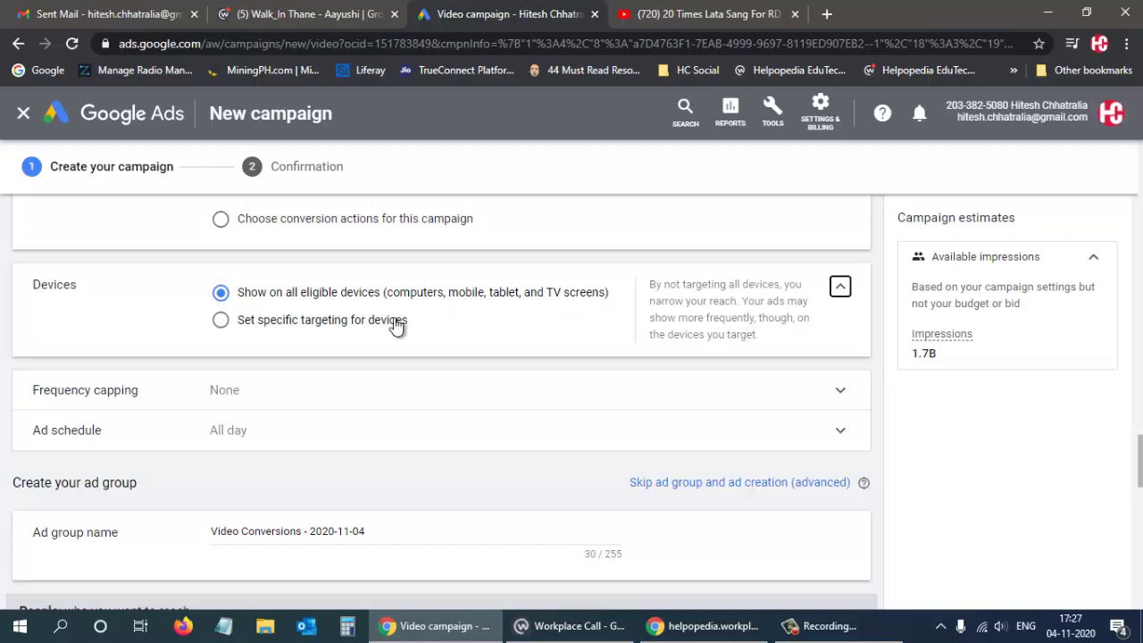
click(308, 327)
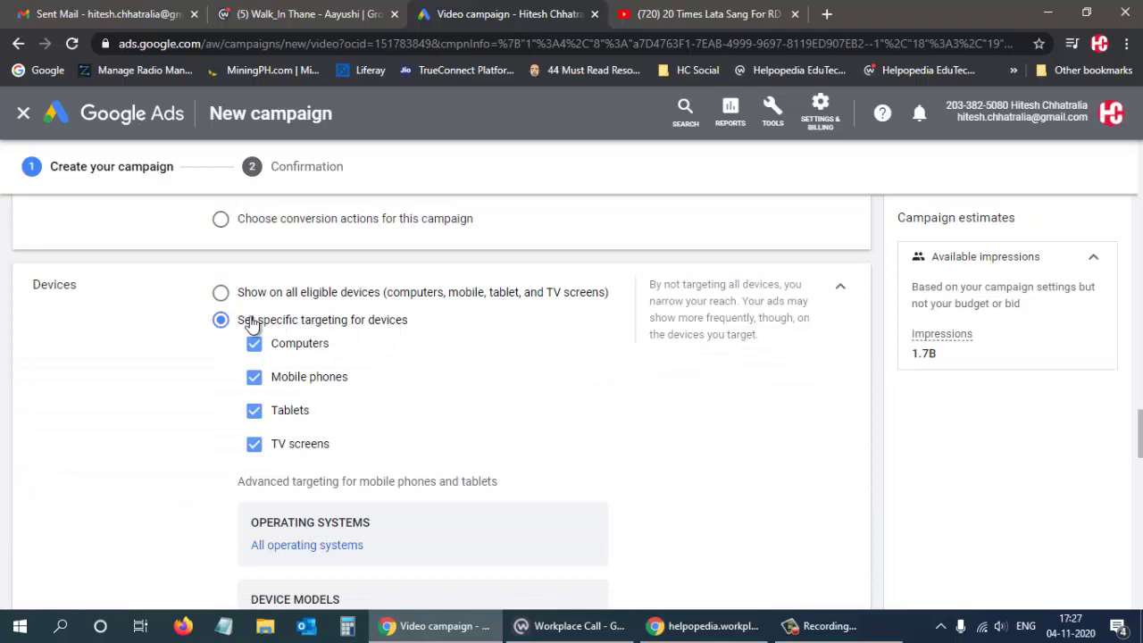
Choose Android as a targeted operating system, from version 8.0 to current.
scroll(505, 332, down, 1)
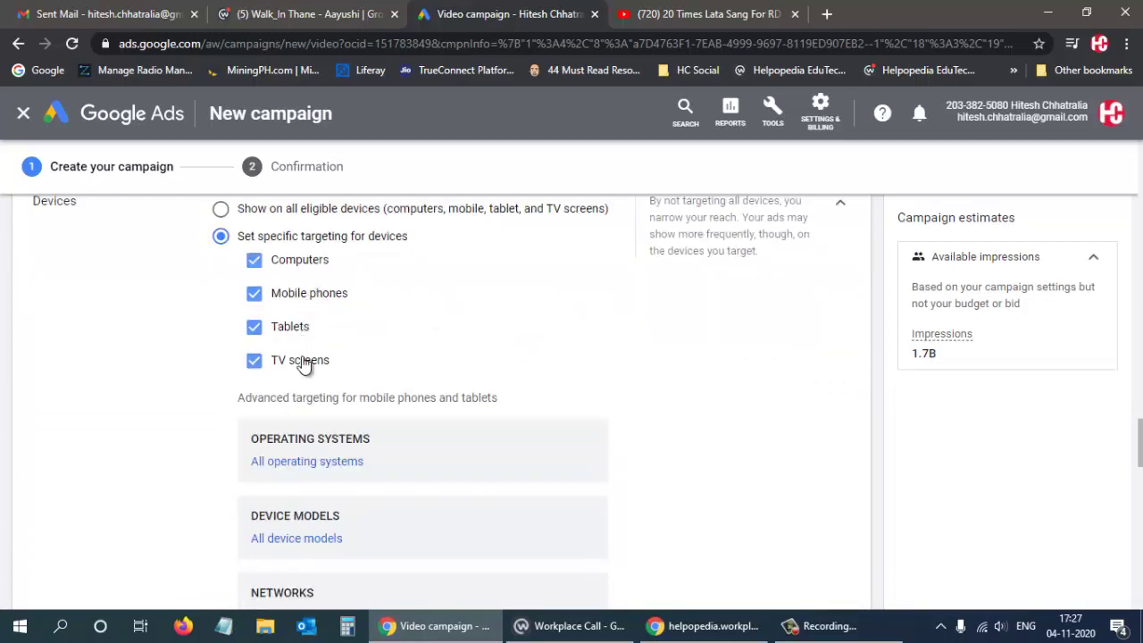
scroll(513, 334, down, 1)
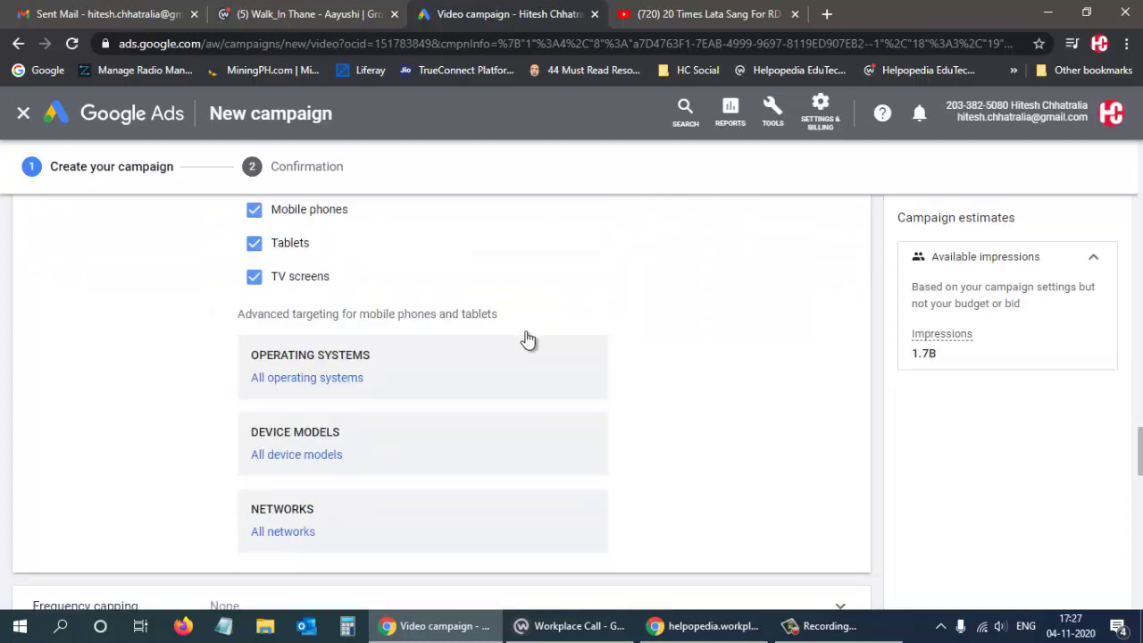
click(290, 380)
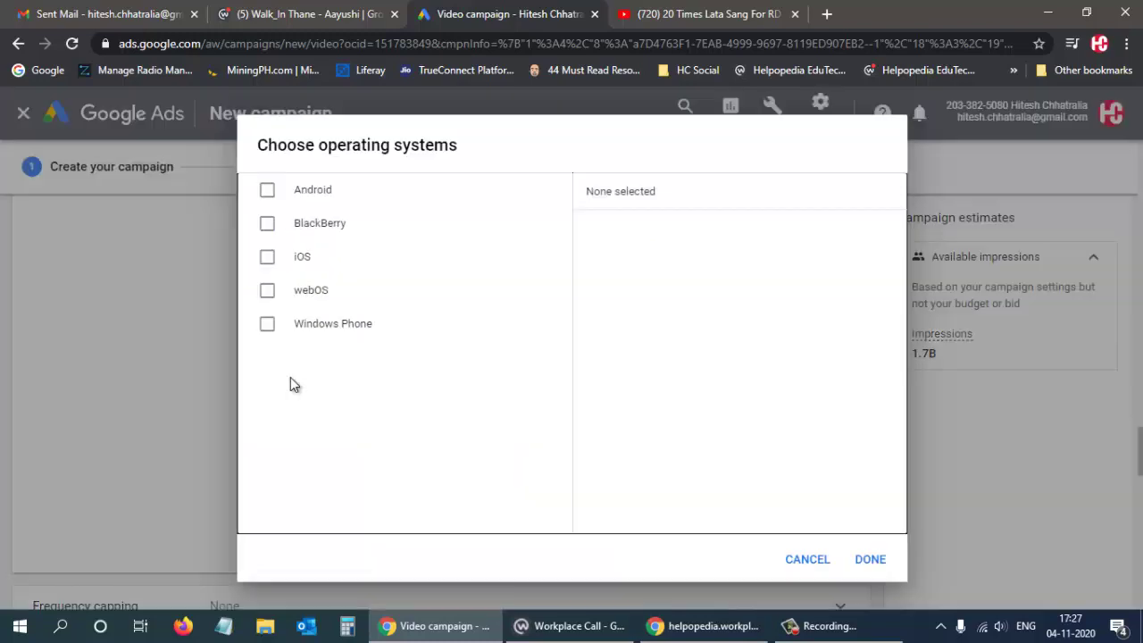
click(267, 192)
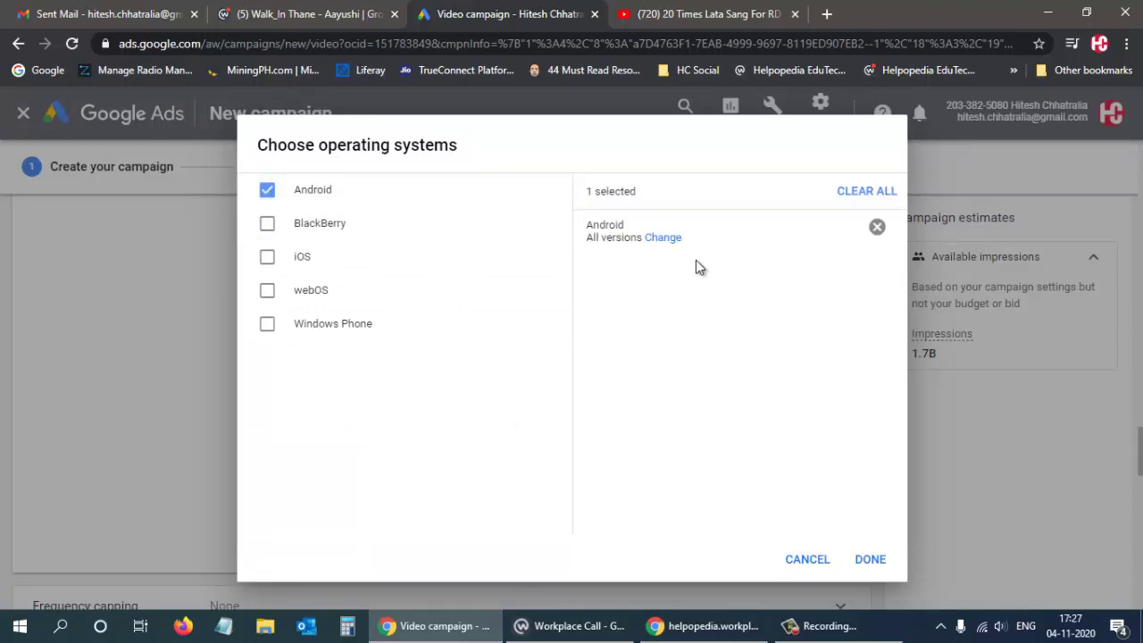
click(663, 239)
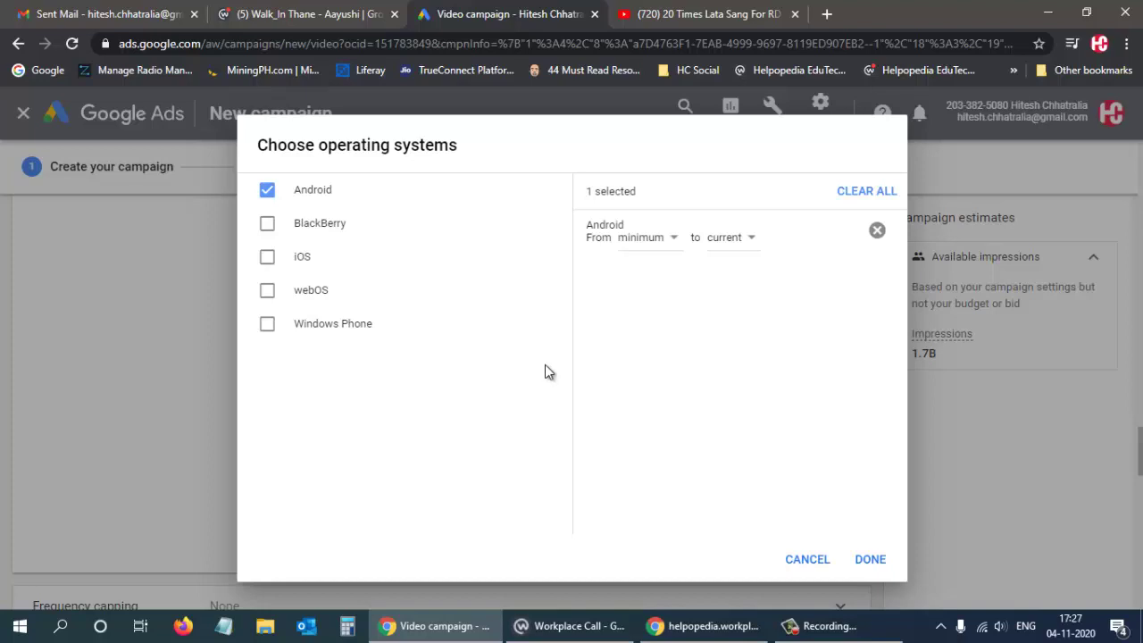
click(671, 238)
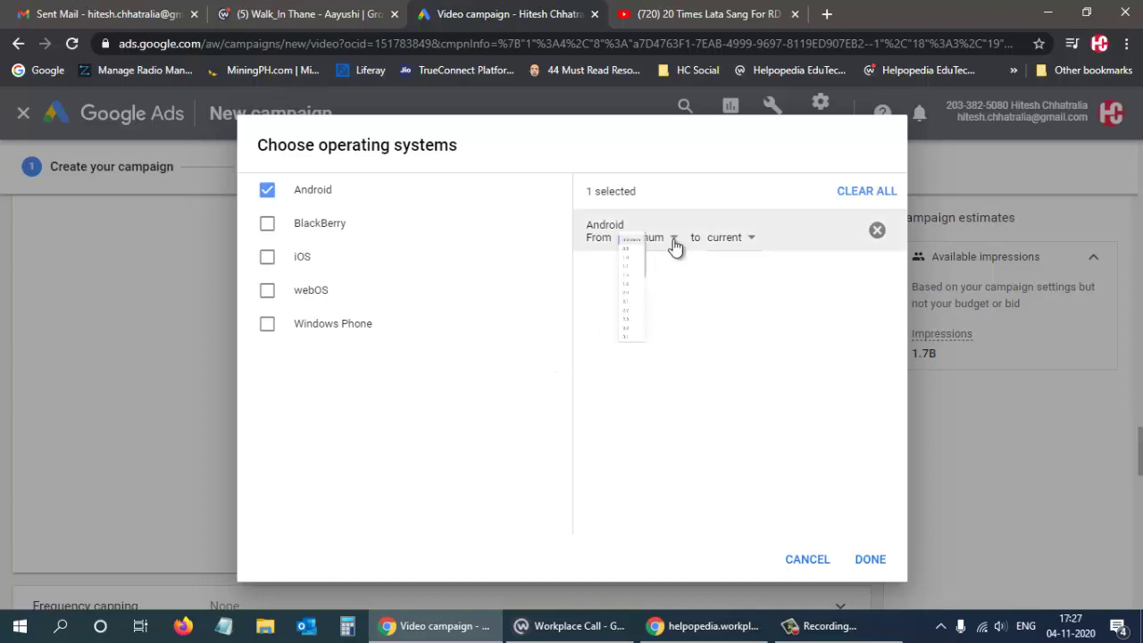
scroll(645, 404, down, 5)
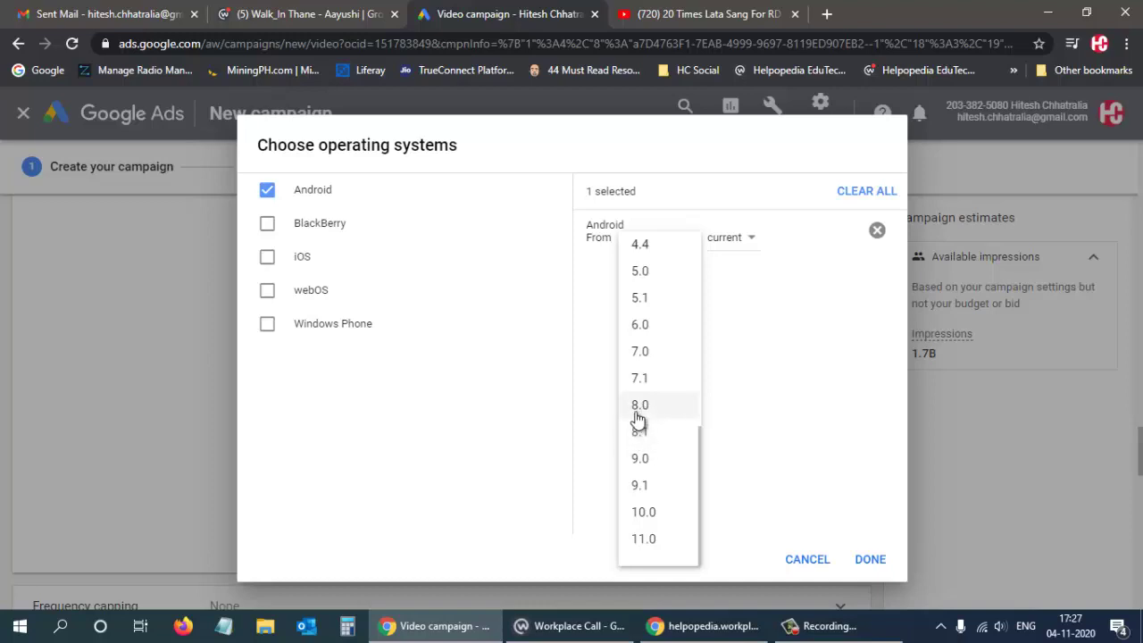
click(643, 406)
click(717, 240)
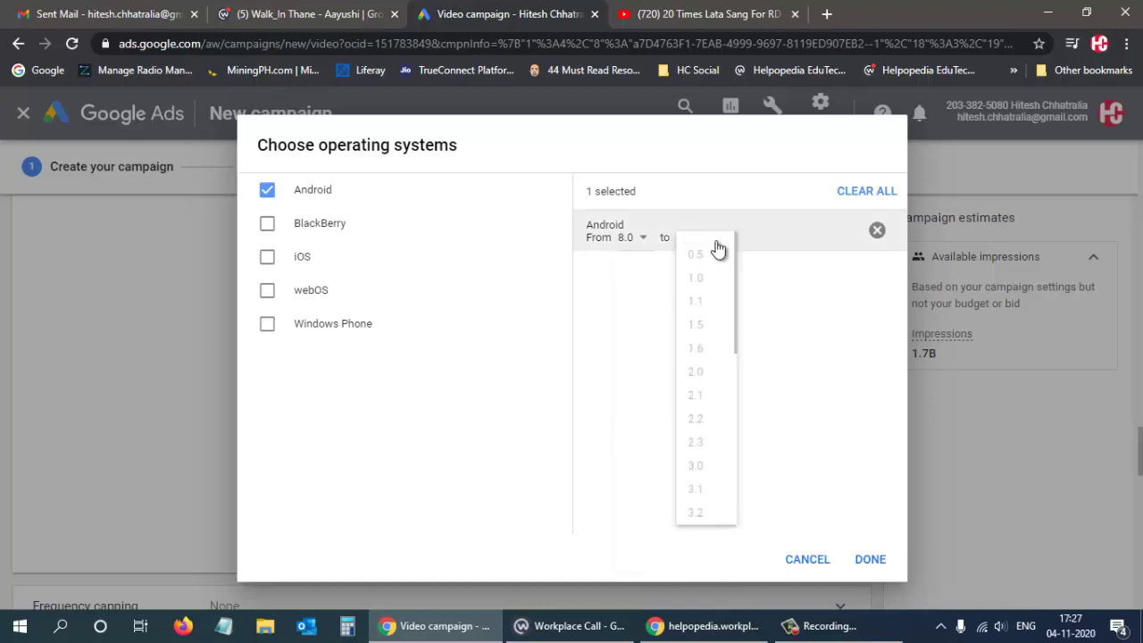
click(711, 553)
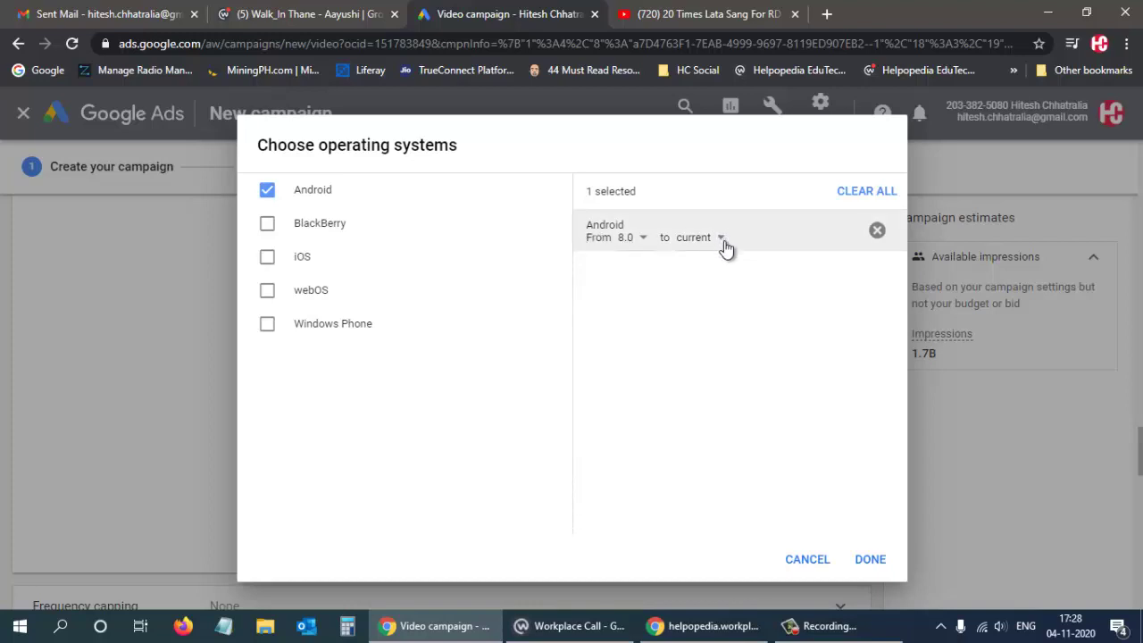
Add BlackBerry, iOS, webOS and Windows Phone to the operating system selection, and cancel the selection.
click(266, 224)
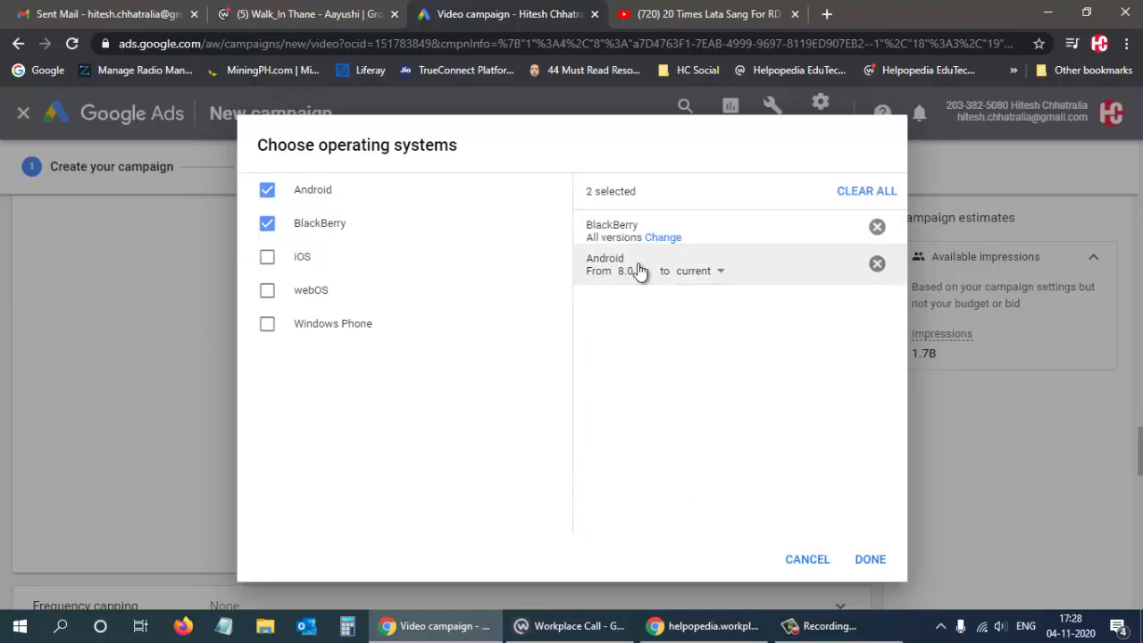
click(665, 239)
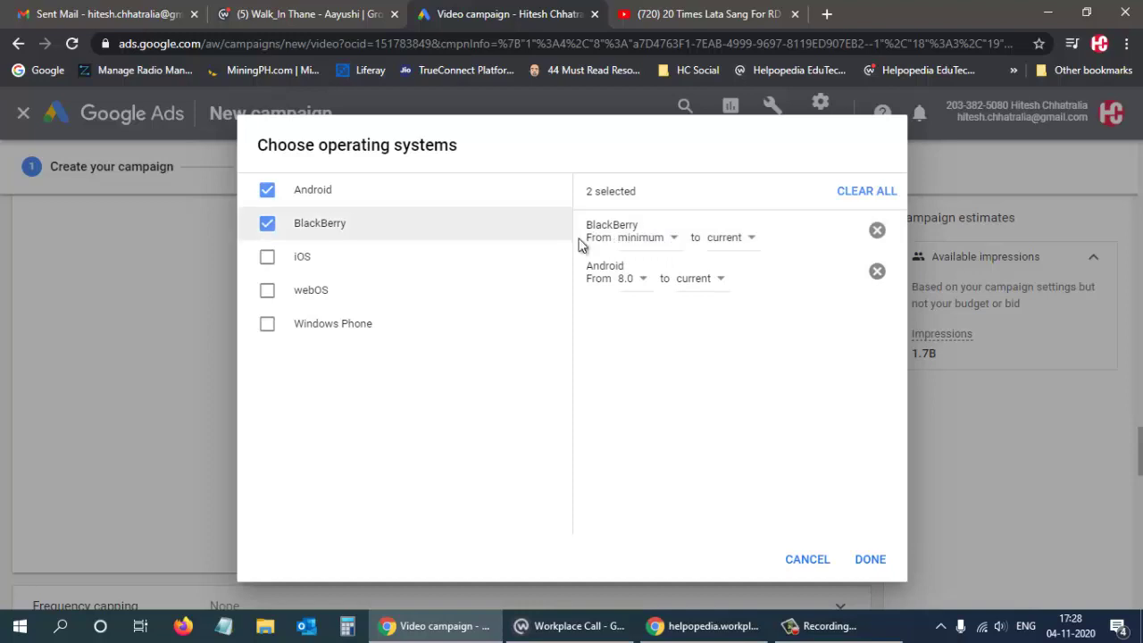
click(673, 237)
click(727, 243)
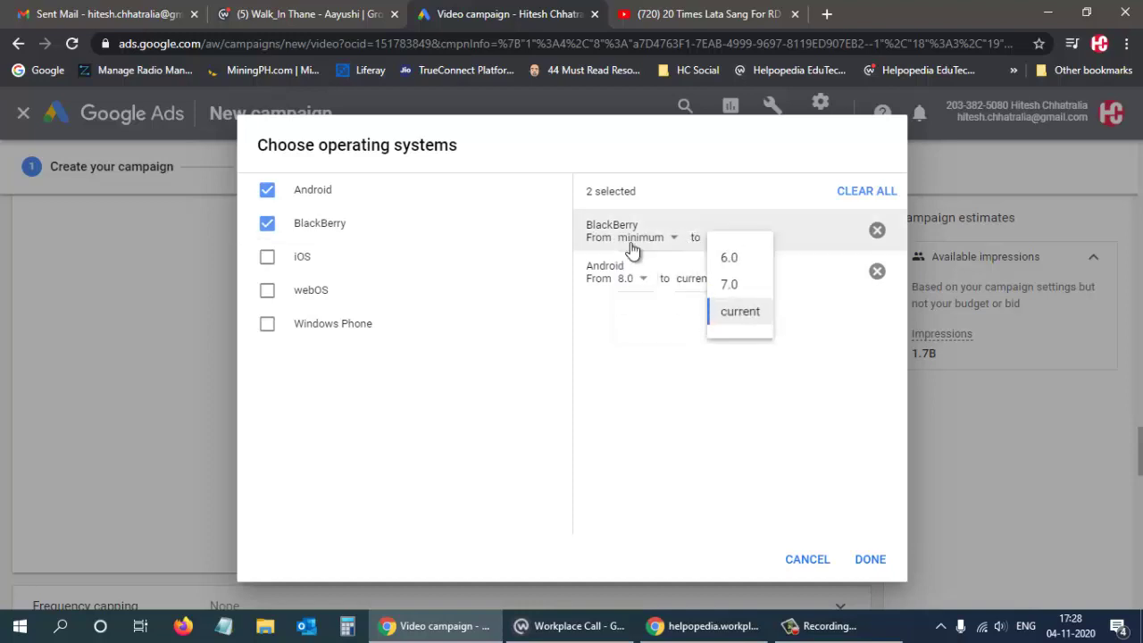
click(267, 258)
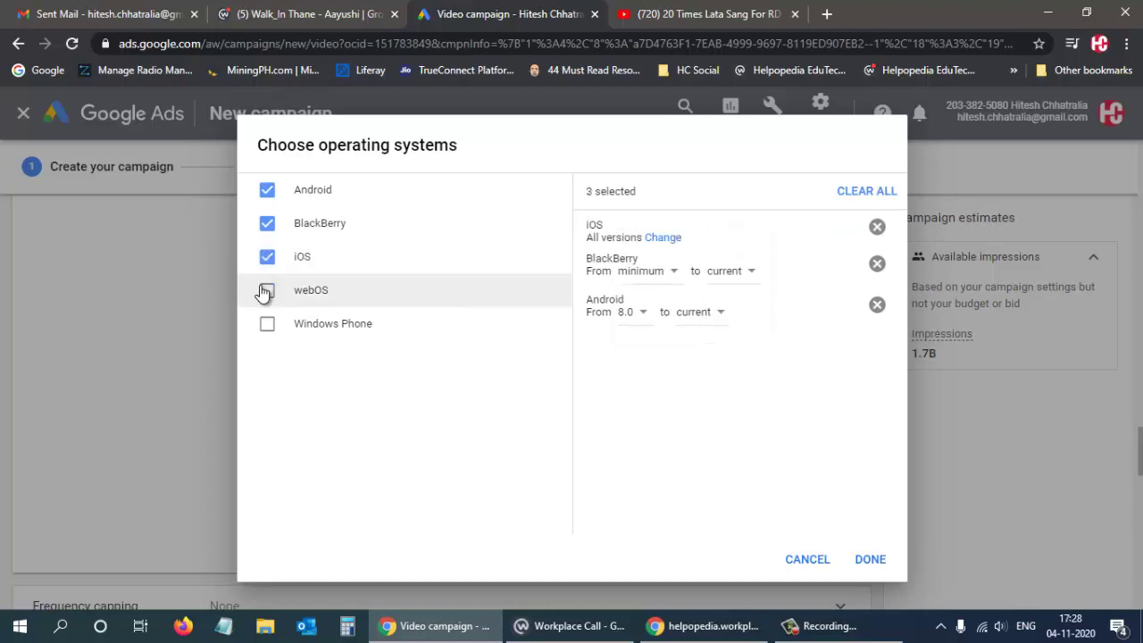
click(266, 290)
click(267, 323)
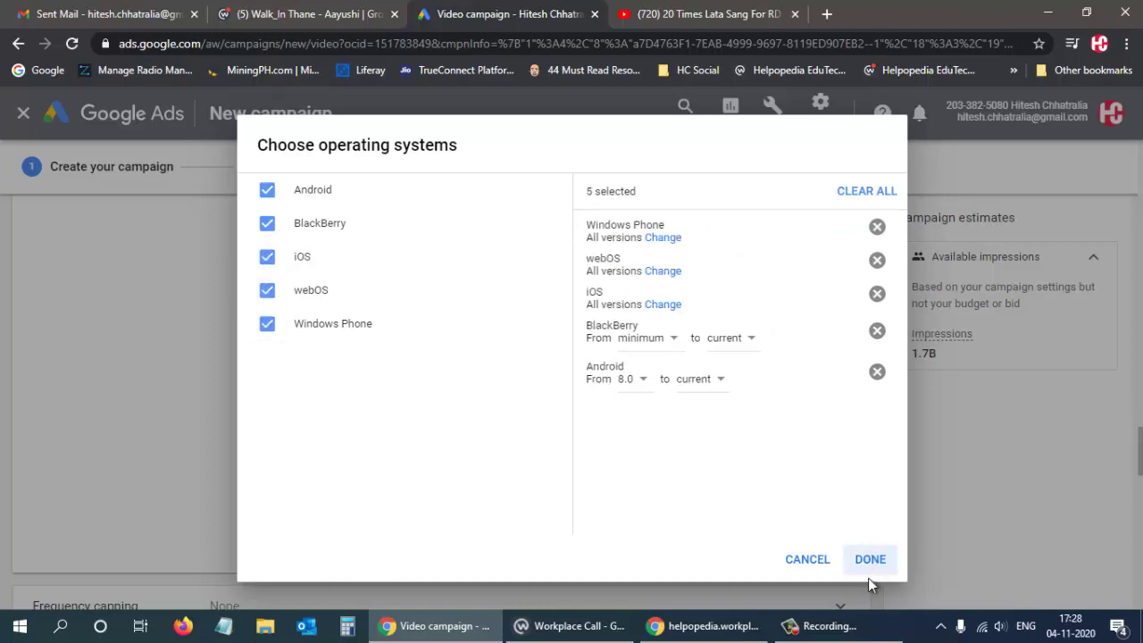
click(809, 561)
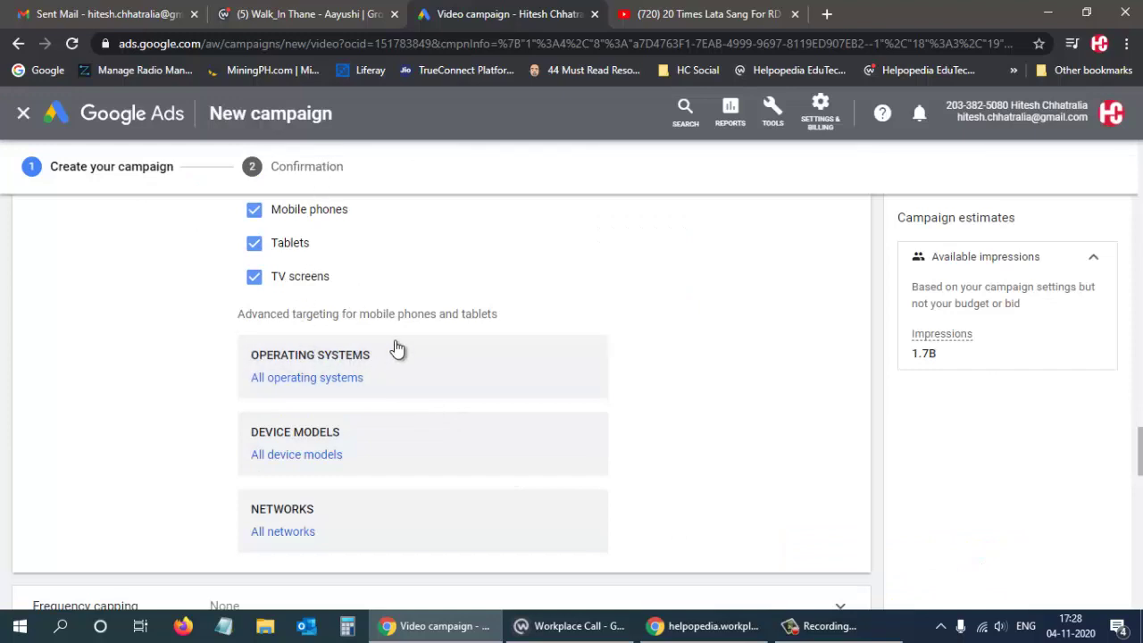
Examine the Android brands available for device model targeting.
click(309, 456)
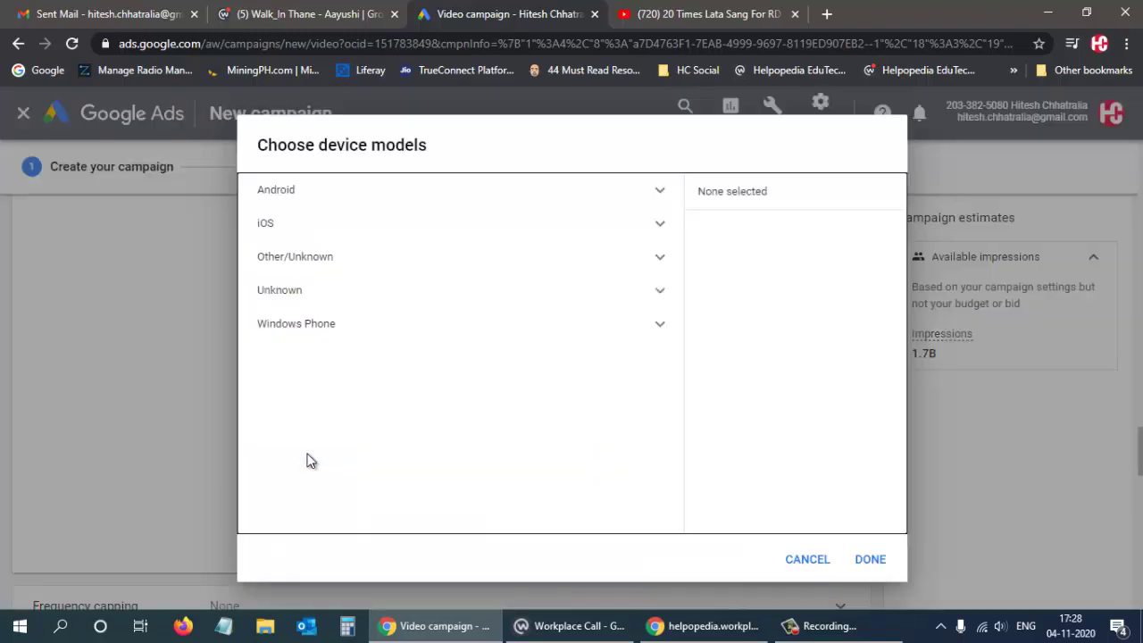
click(660, 192)
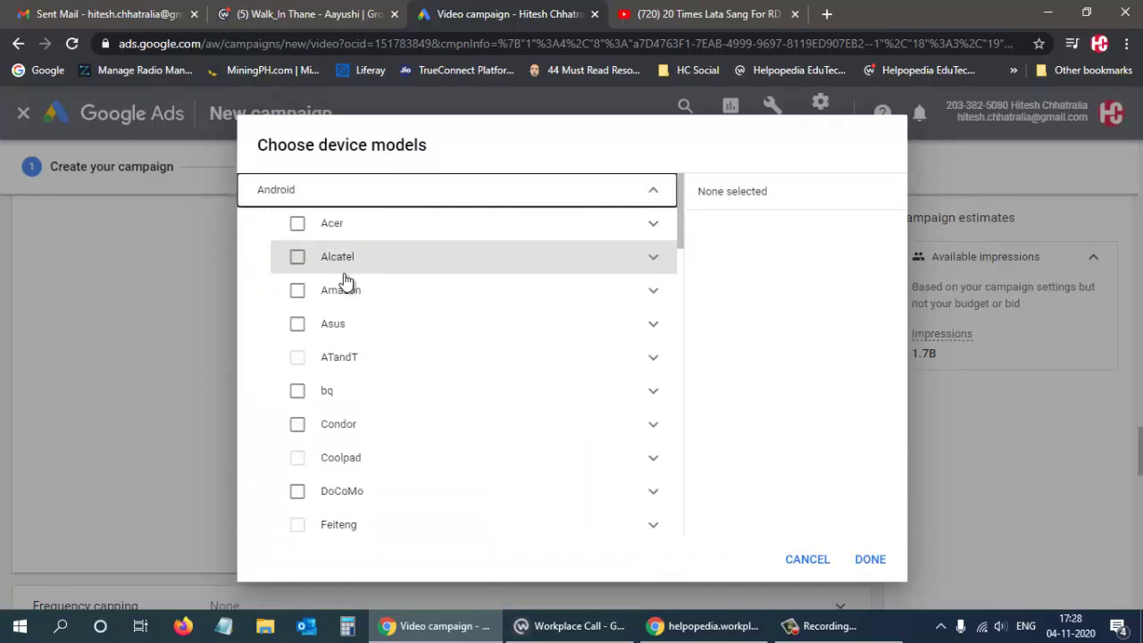
scroll(384, 237, down, 1)
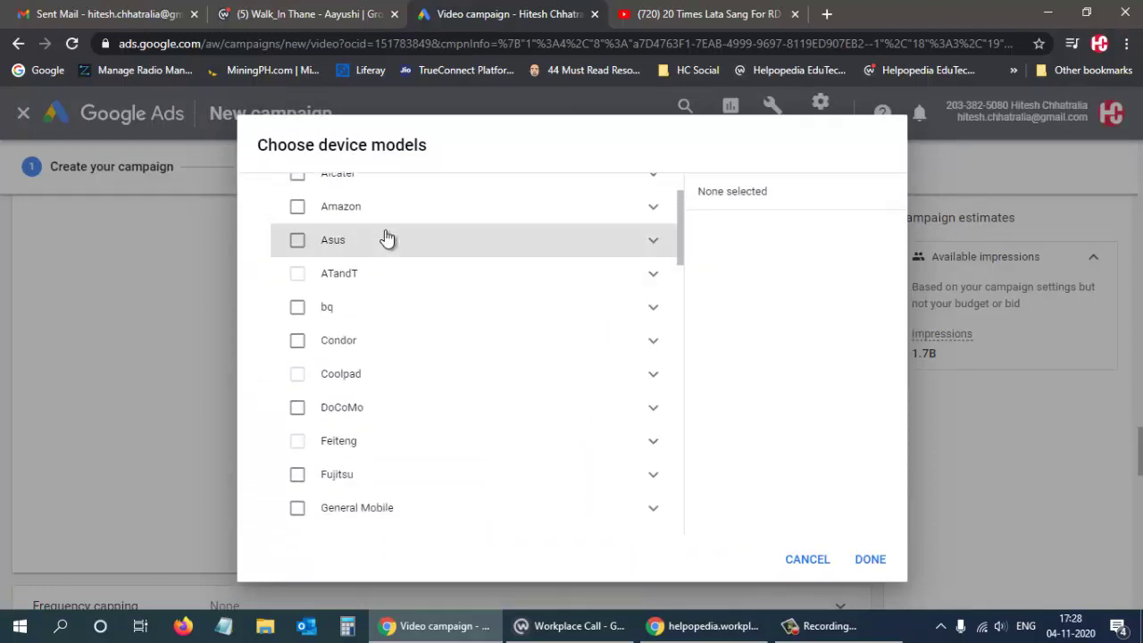
scroll(385, 238, down, 6)
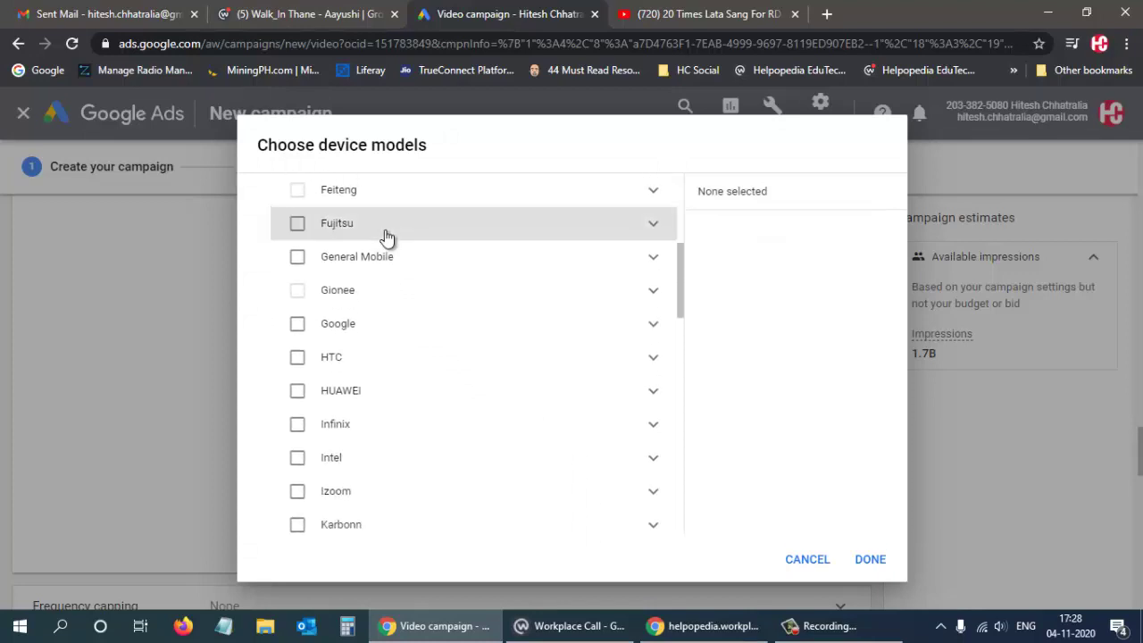
scroll(386, 237, down, 3)
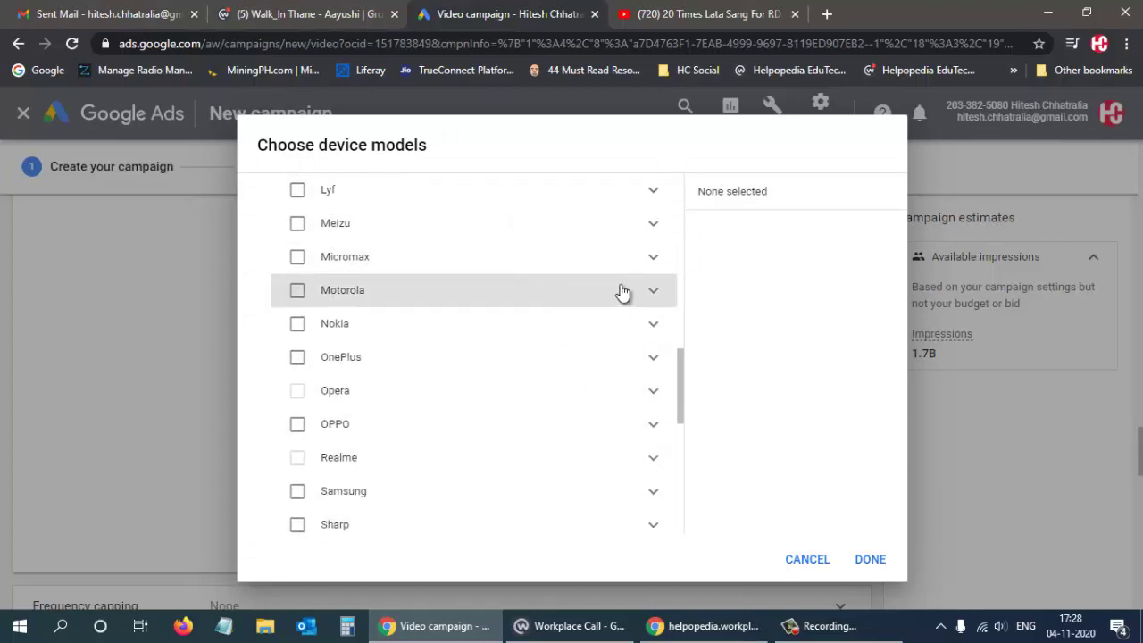
scroll(618, 293, up, 2)
scroll(618, 292, up, 4)
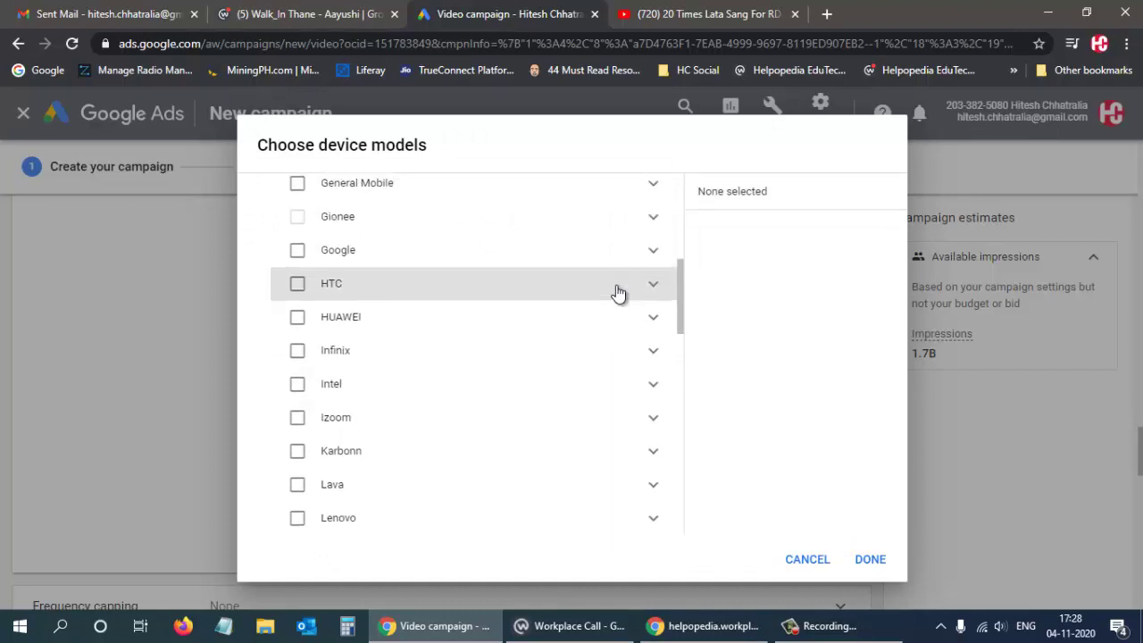
scroll(616, 287, up, 3)
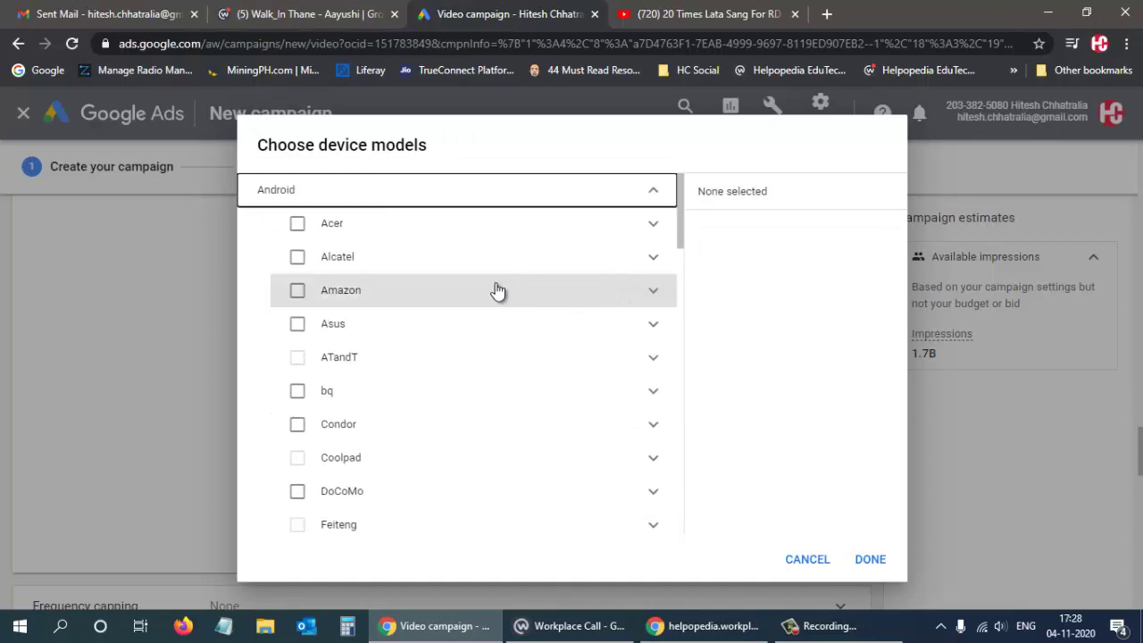
Select the Amazon models Fire 7 Tablet (KFMUWI) and Fire HD 7 (4th Gen) (kfaswi) for device targeting.
click(653, 293)
scroll(653, 295, down, 1)
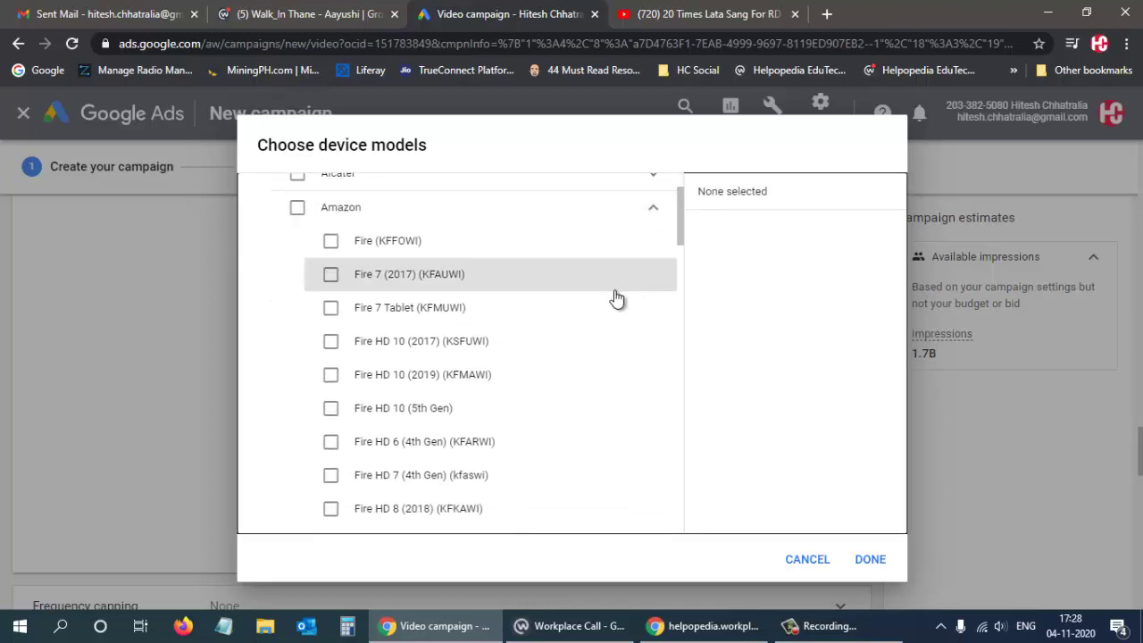
scroll(320, 314, down, 1)
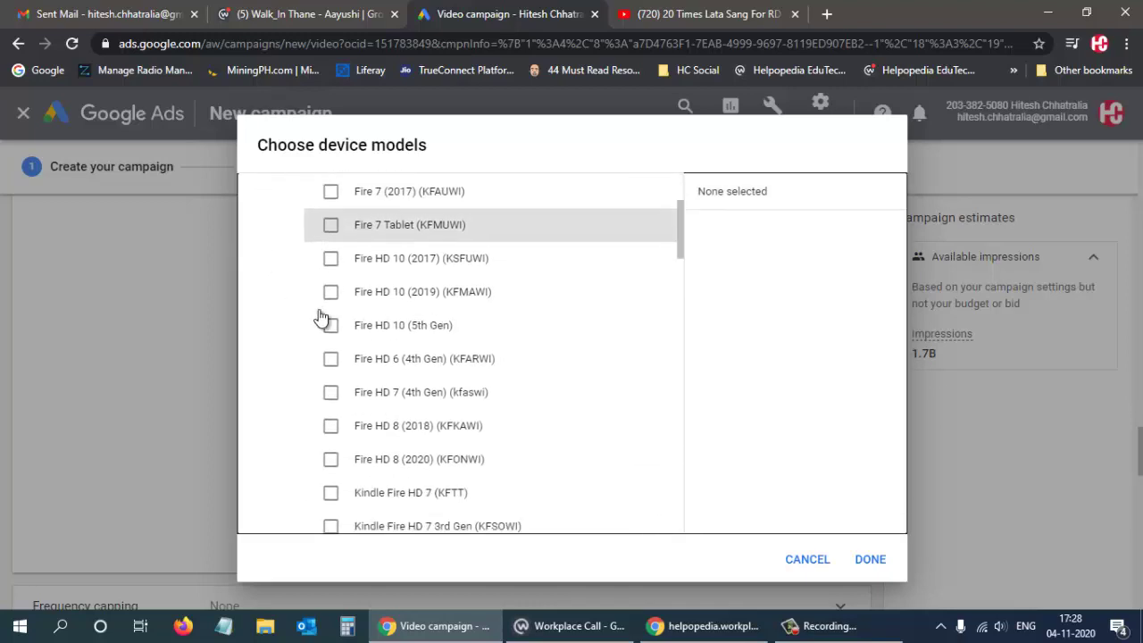
click(329, 228)
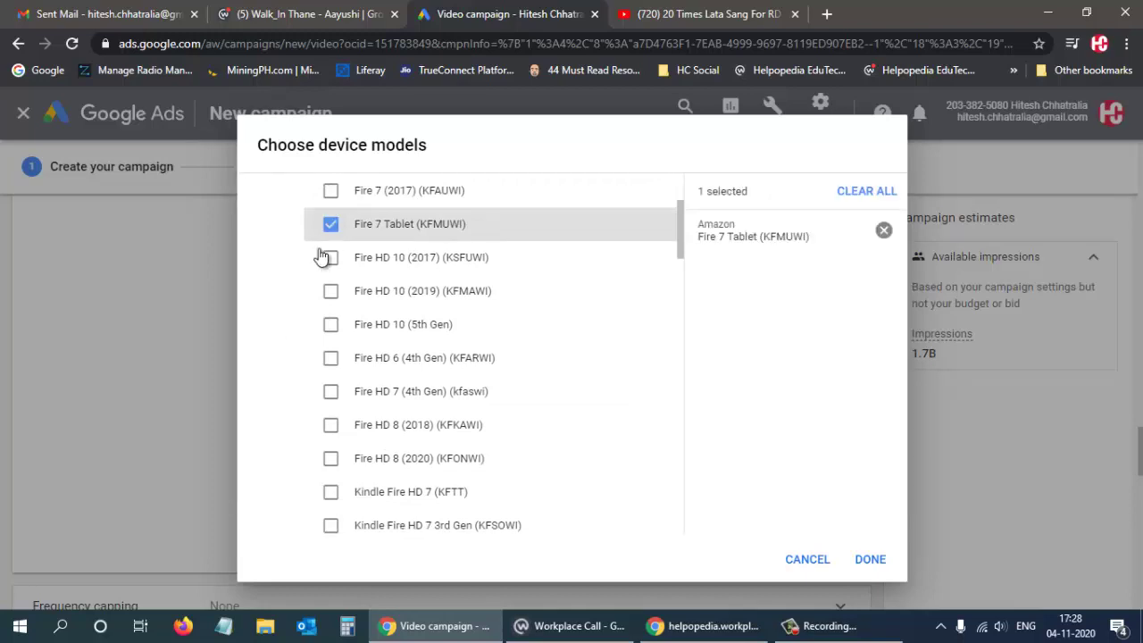
click(331, 393)
Select all Lenovo models among the Android devices and look through the brand's expanded model list.
scroll(497, 383, down, 6)
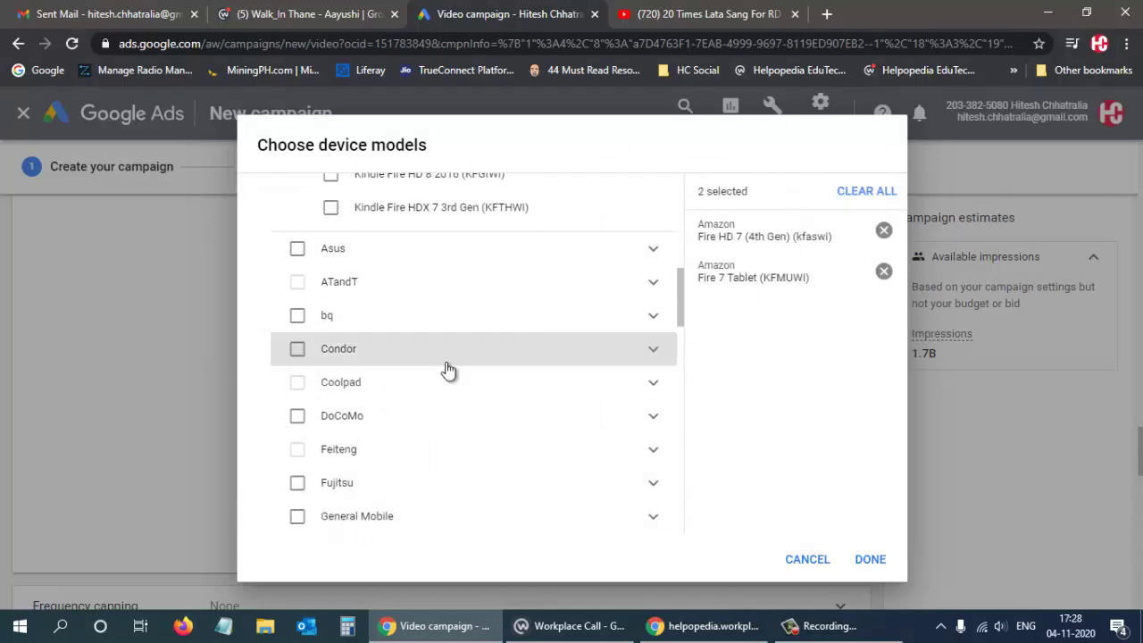
scroll(448, 369, down, 3)
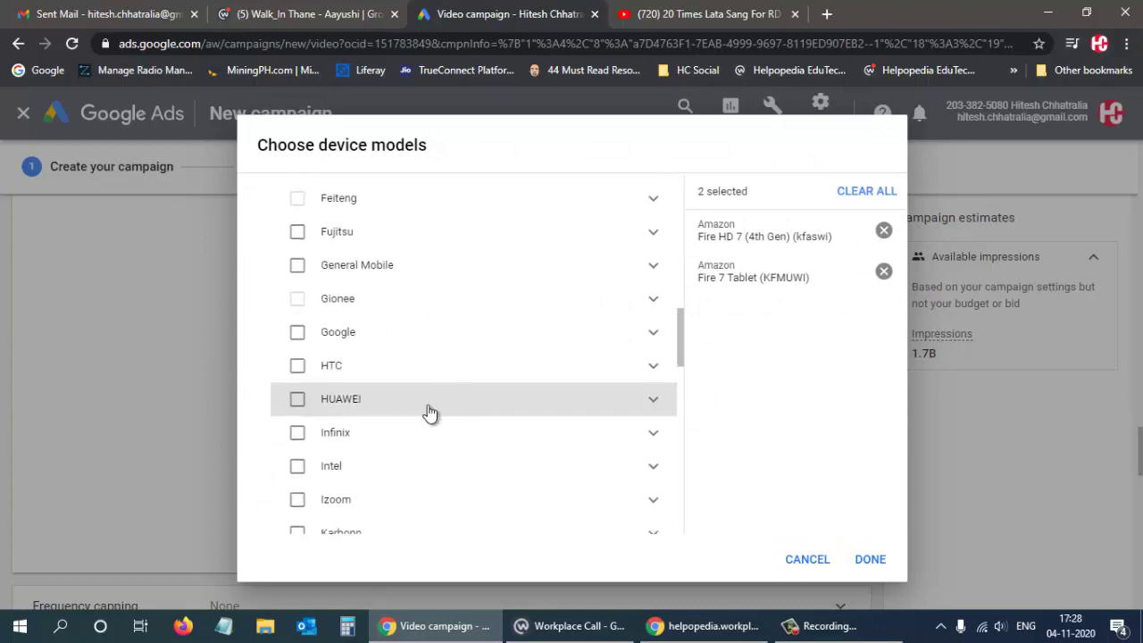
scroll(485, 418, down, 2)
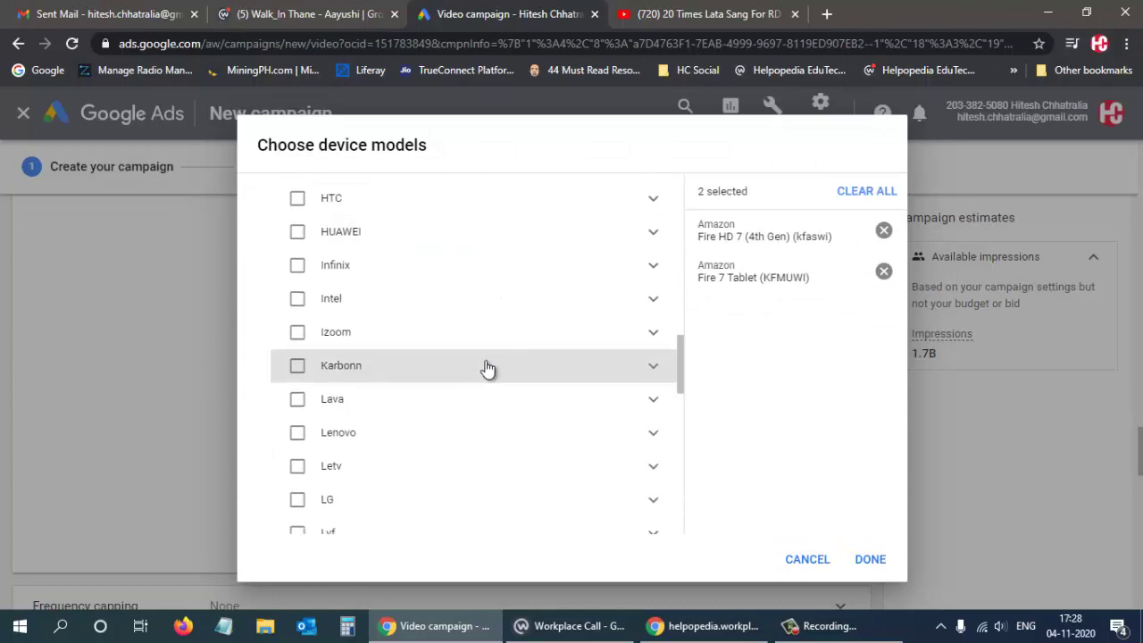
click(526, 434)
scroll(541, 401, down, 3)
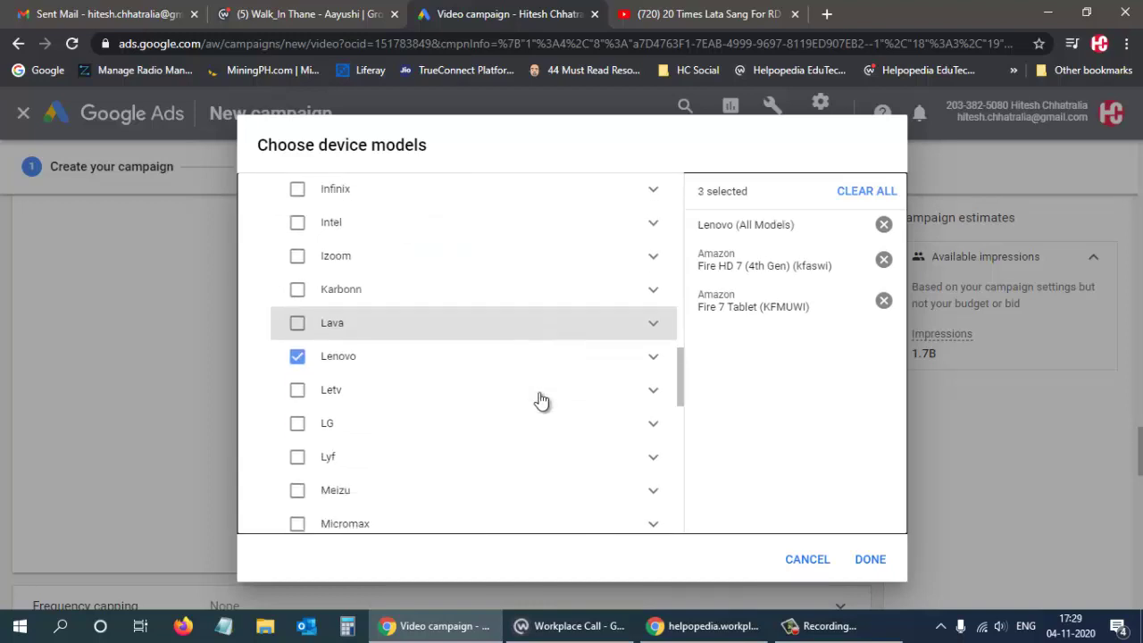
click(654, 193)
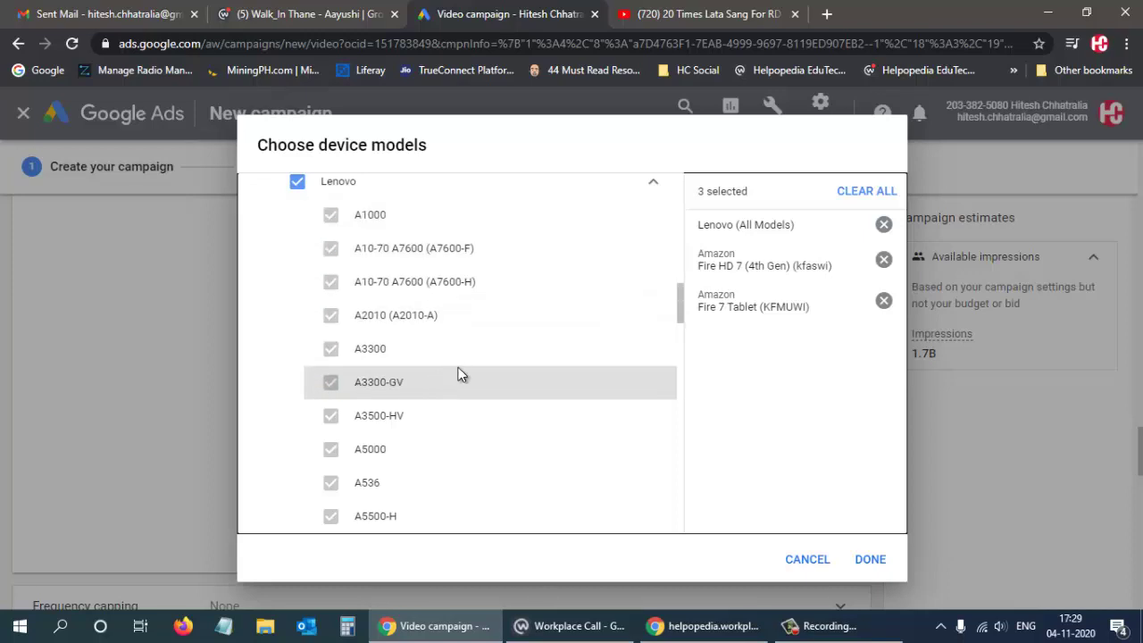
scroll(459, 373, down, 5)
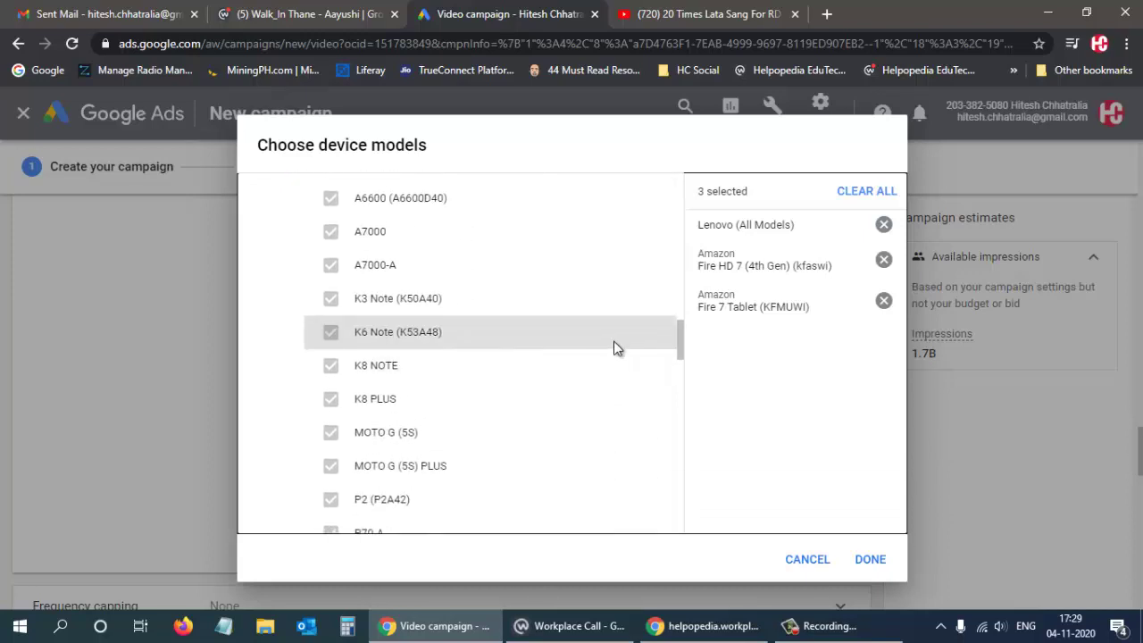
Cancel the device model selection without applying the chosen Lenovo and Amazon models.
scroll(614, 348, up, 10)
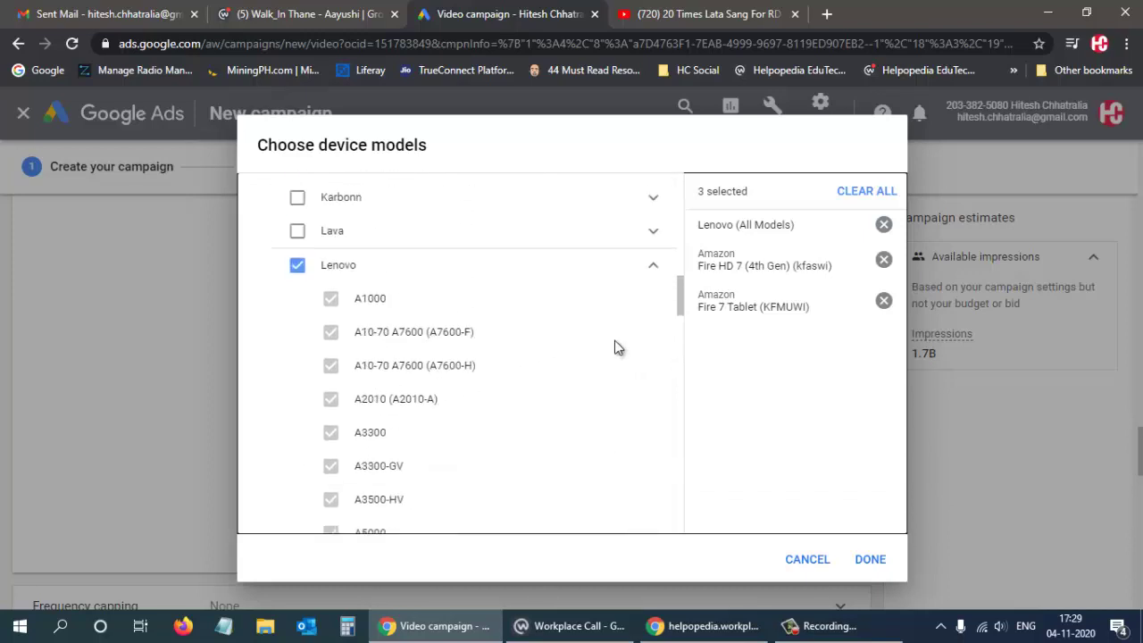
click(807, 560)
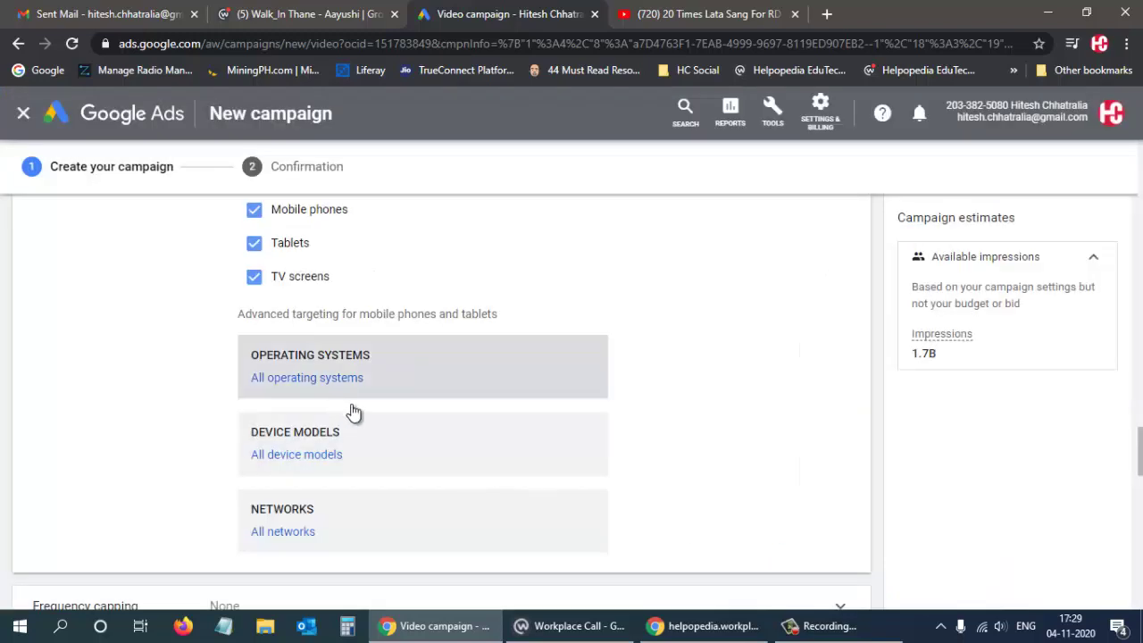
Try Wifi and all carriers in India as network targets, and clear the network selection.
scroll(454, 411, down, 1)
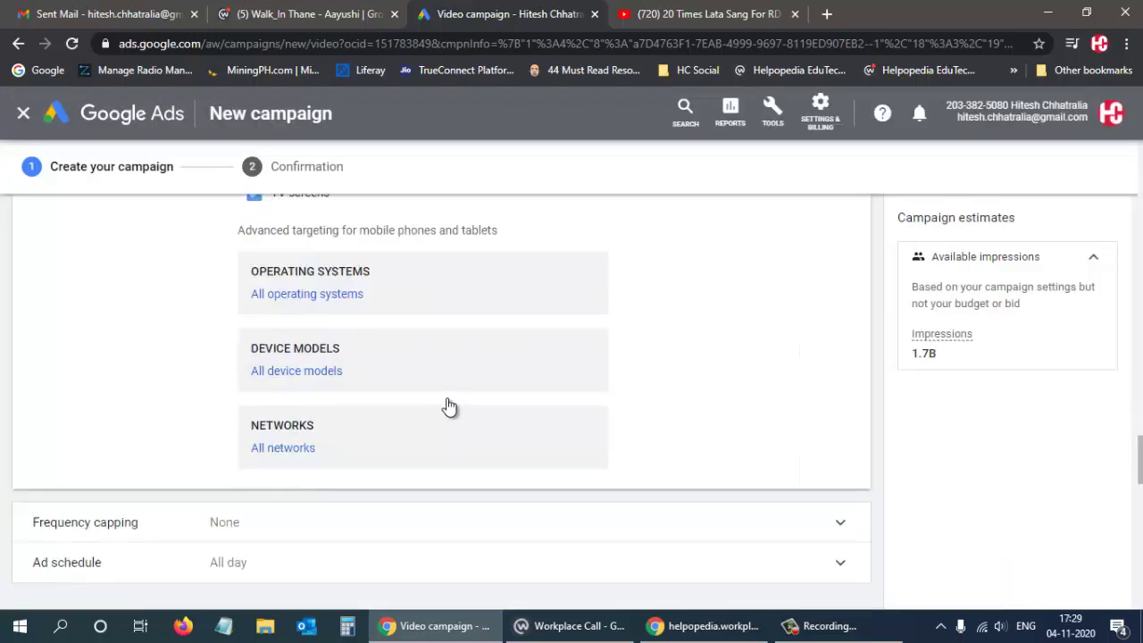
click(284, 448)
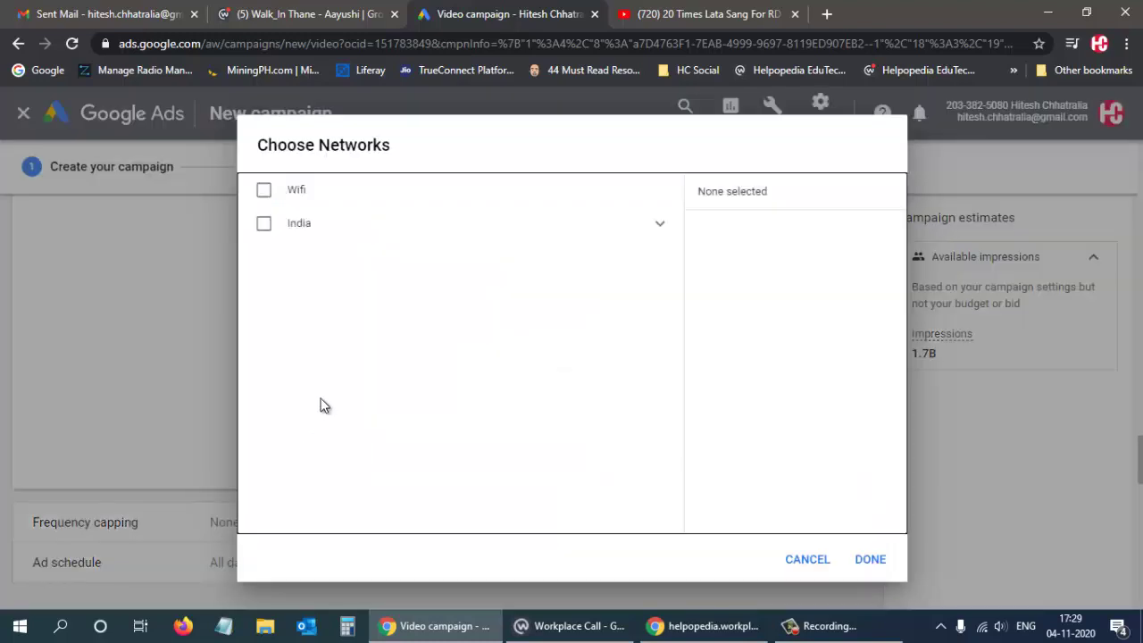
click(264, 192)
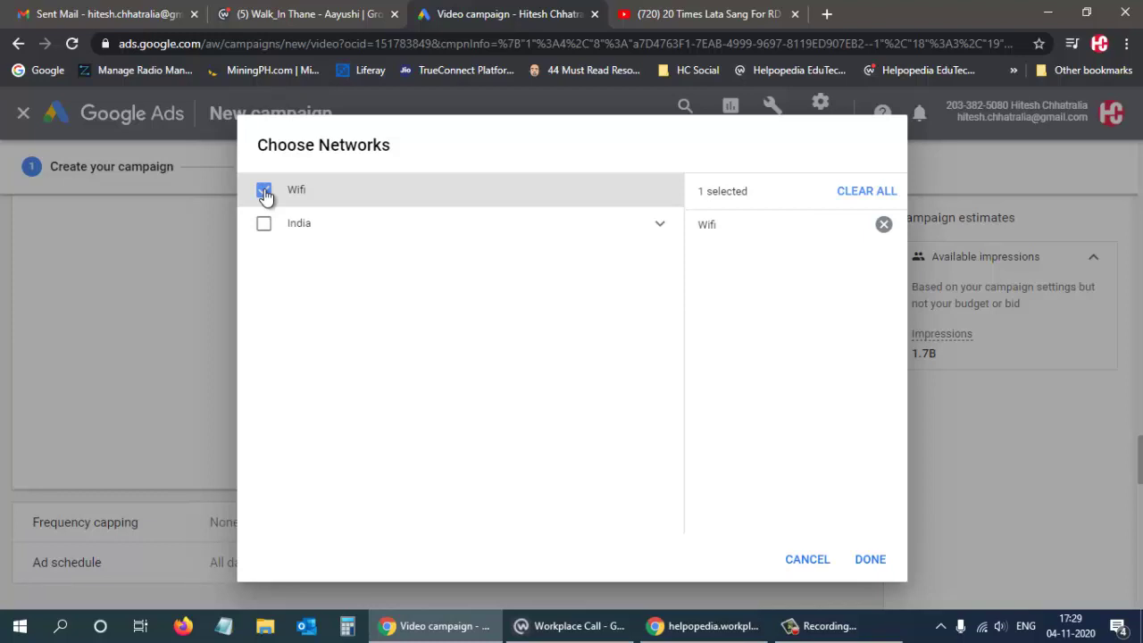
click(264, 191)
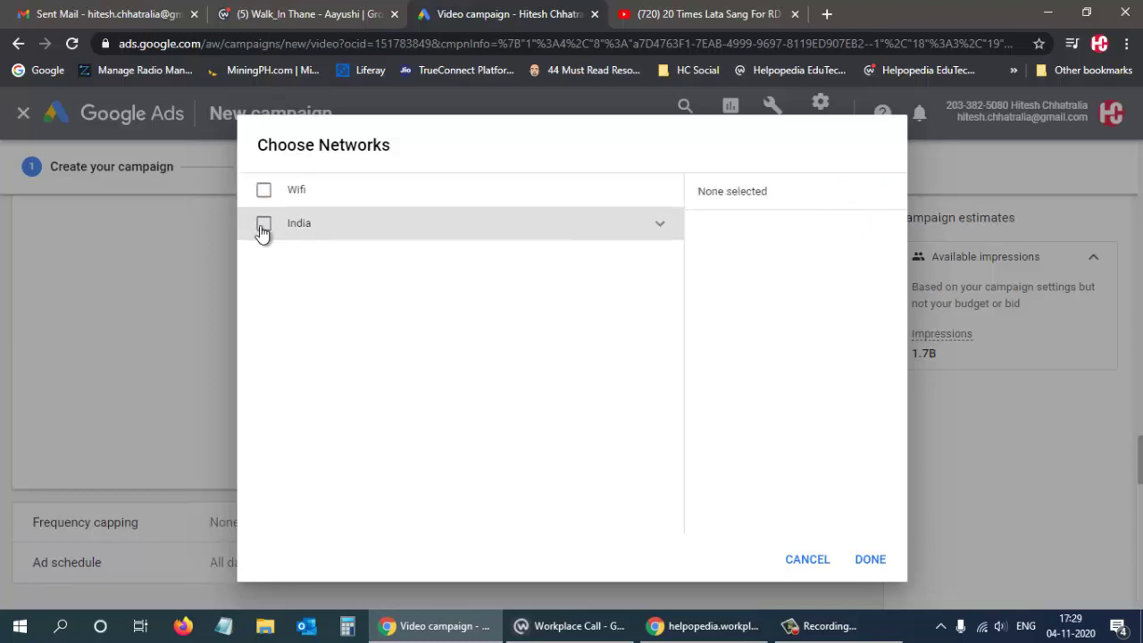
click(570, 231)
scroll(802, 237, down, 2)
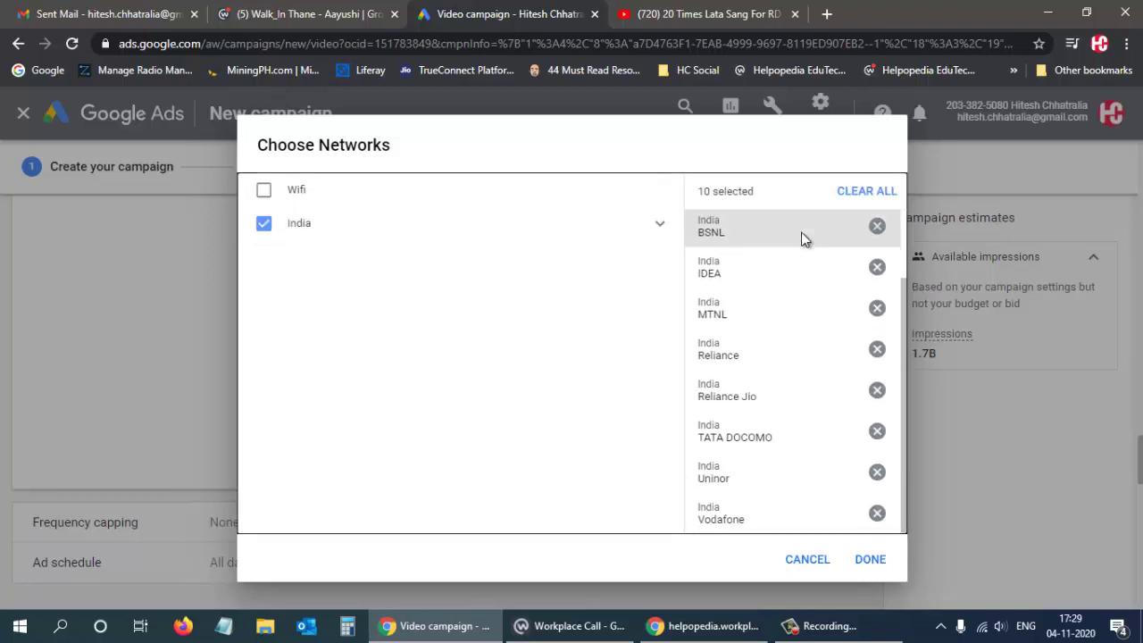
scroll(801, 237, up, 2)
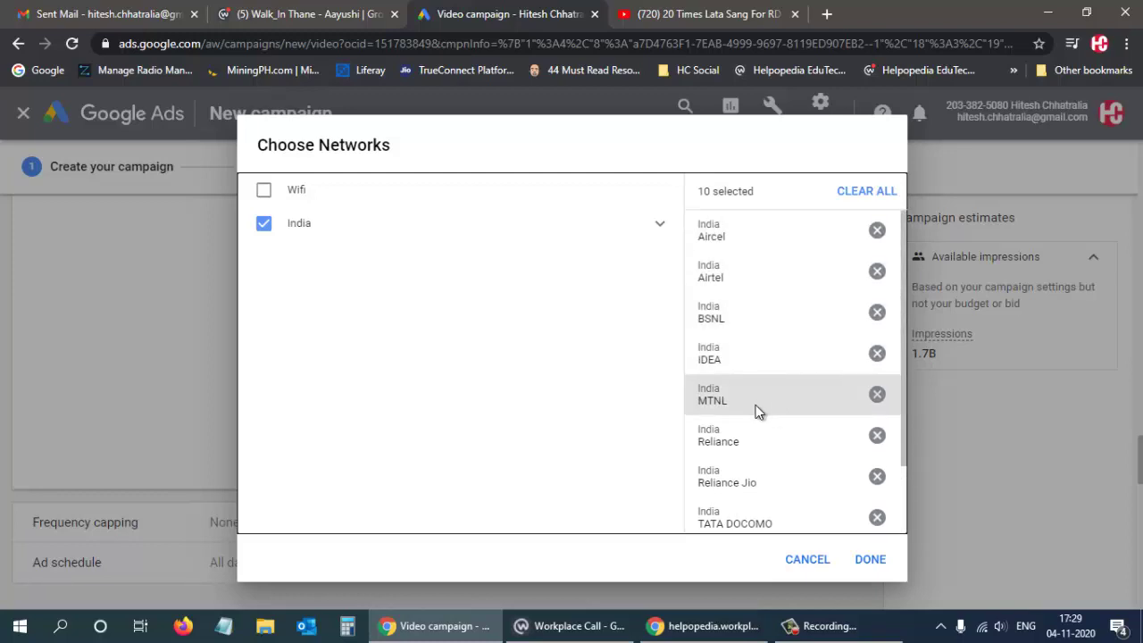
click(865, 191)
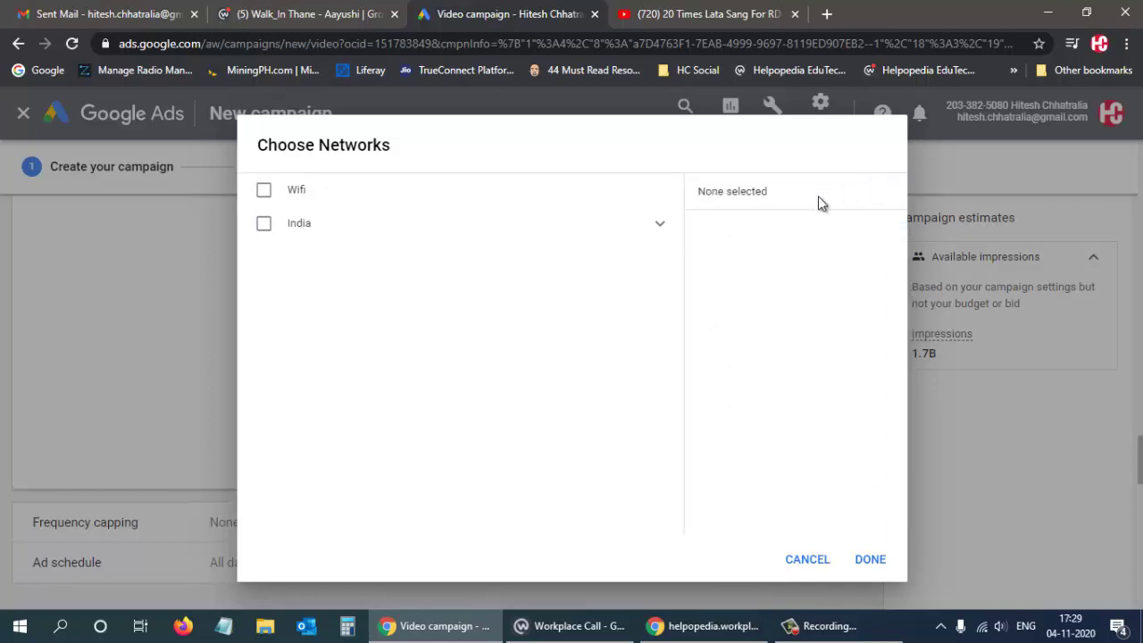
Try targeting Airtel, IDEA, Reliance Jio and Vodafone plus the remaining Indian carriers, and cancel the network selection.
click(661, 224)
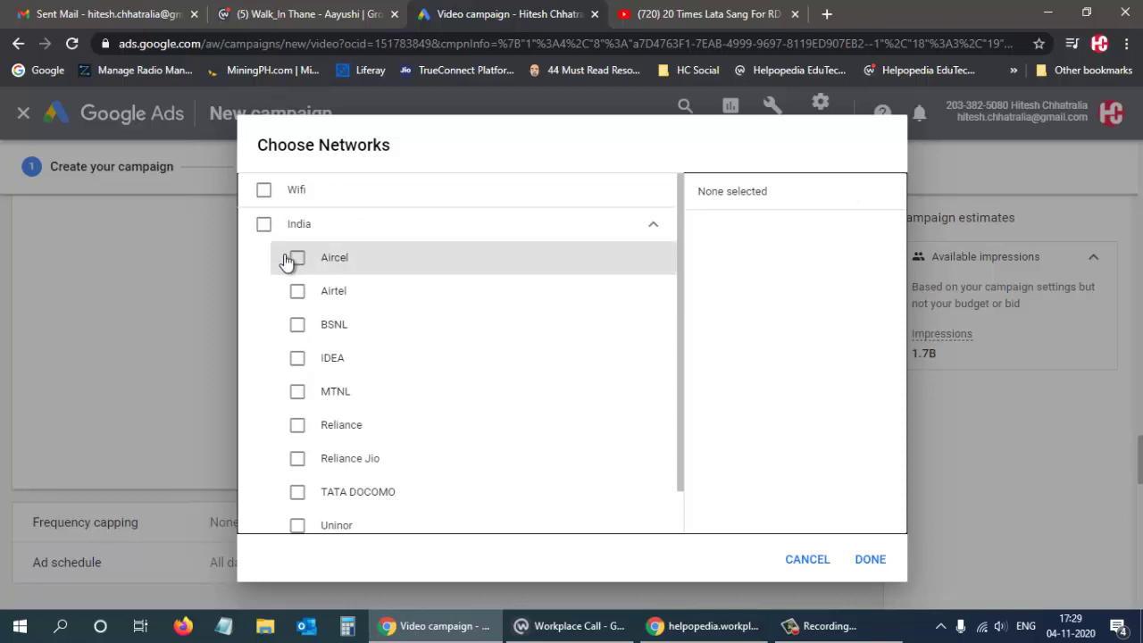
click(297, 292)
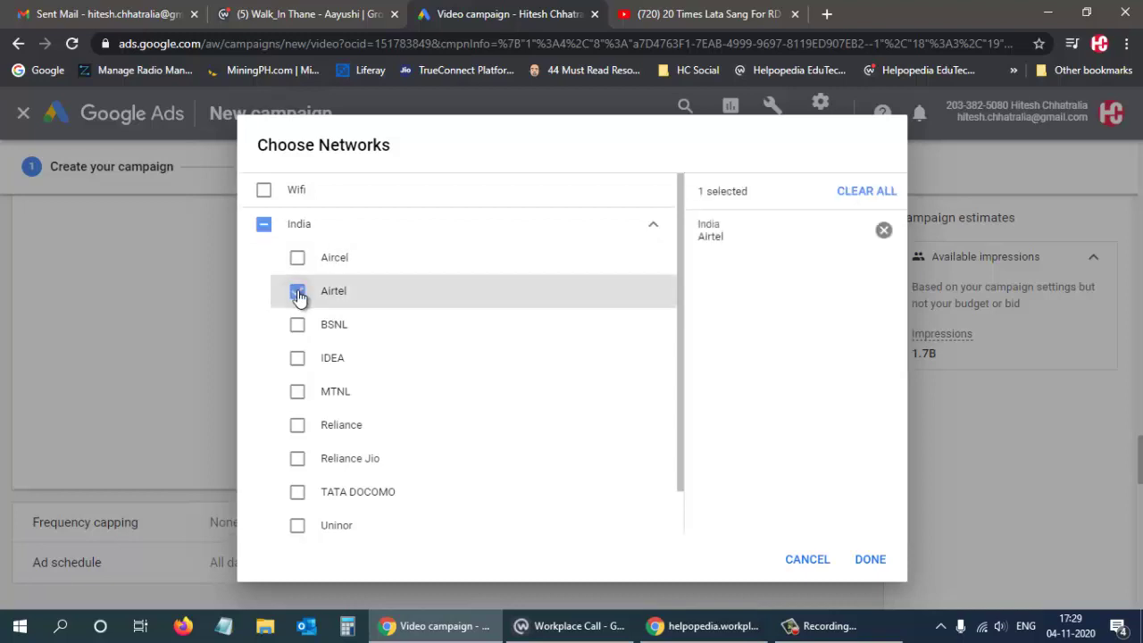
click(297, 359)
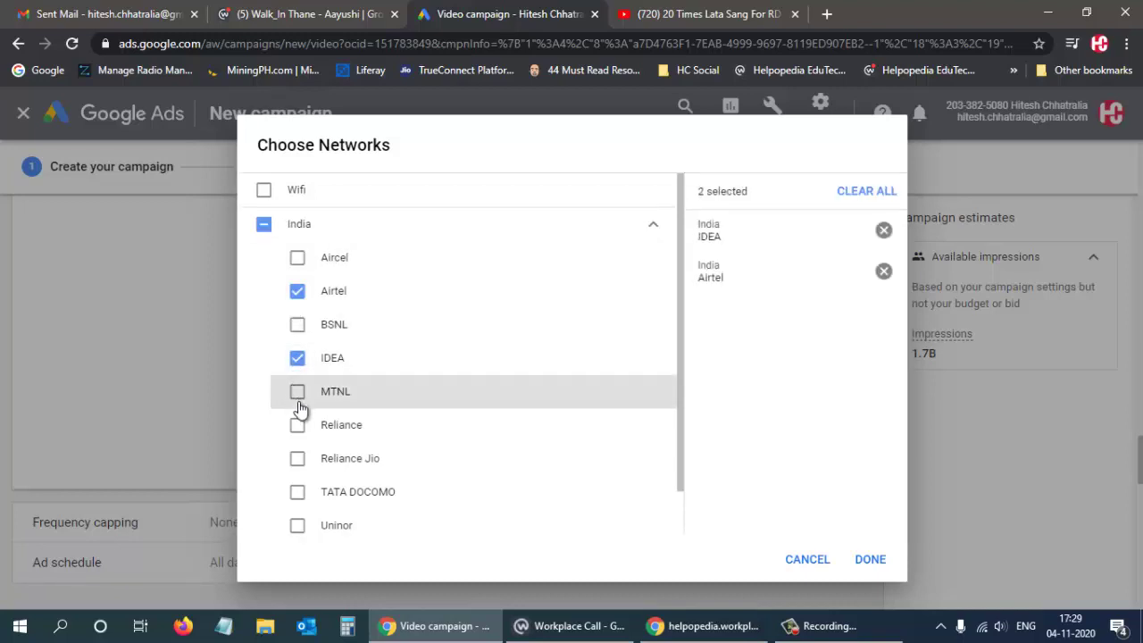
click(297, 460)
scroll(297, 464, down, 1)
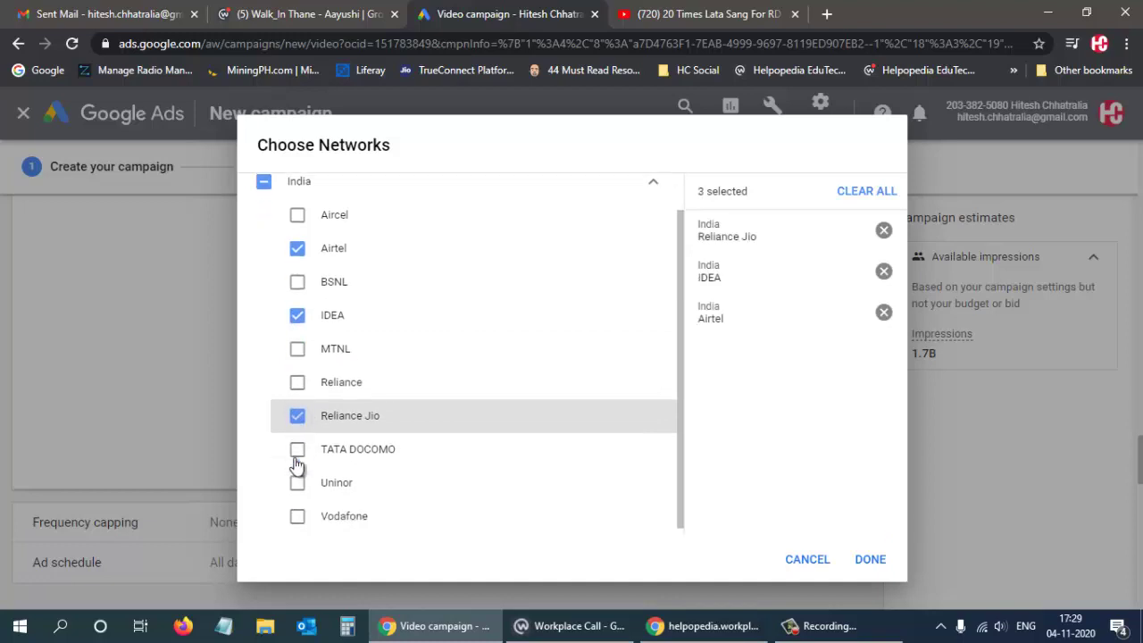
click(297, 512)
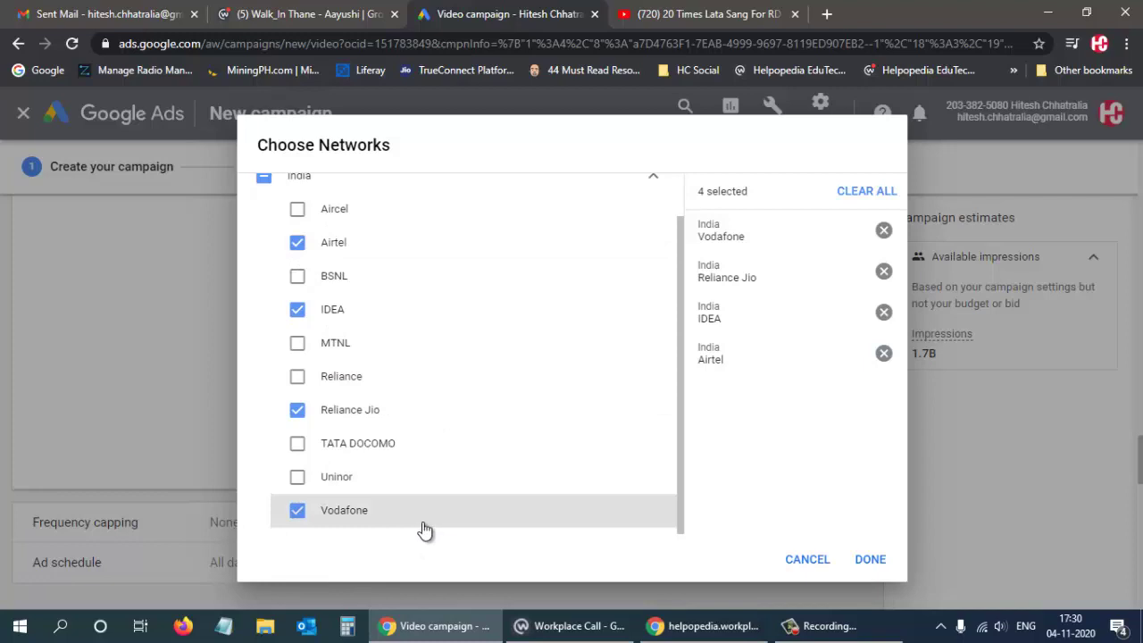
click(264, 183)
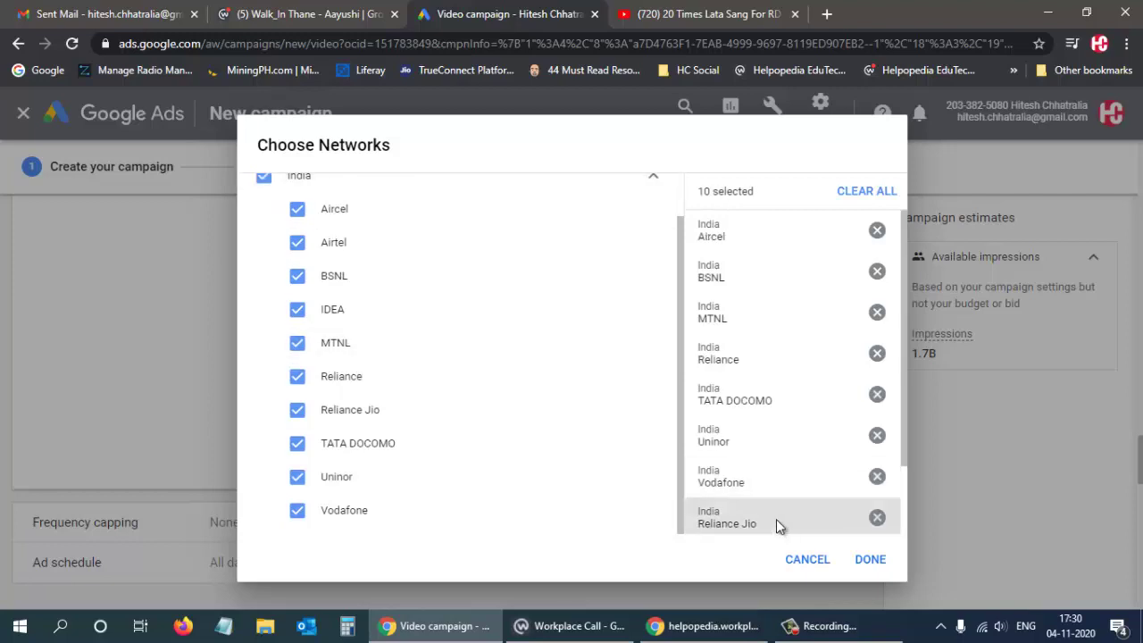
click(798, 562)
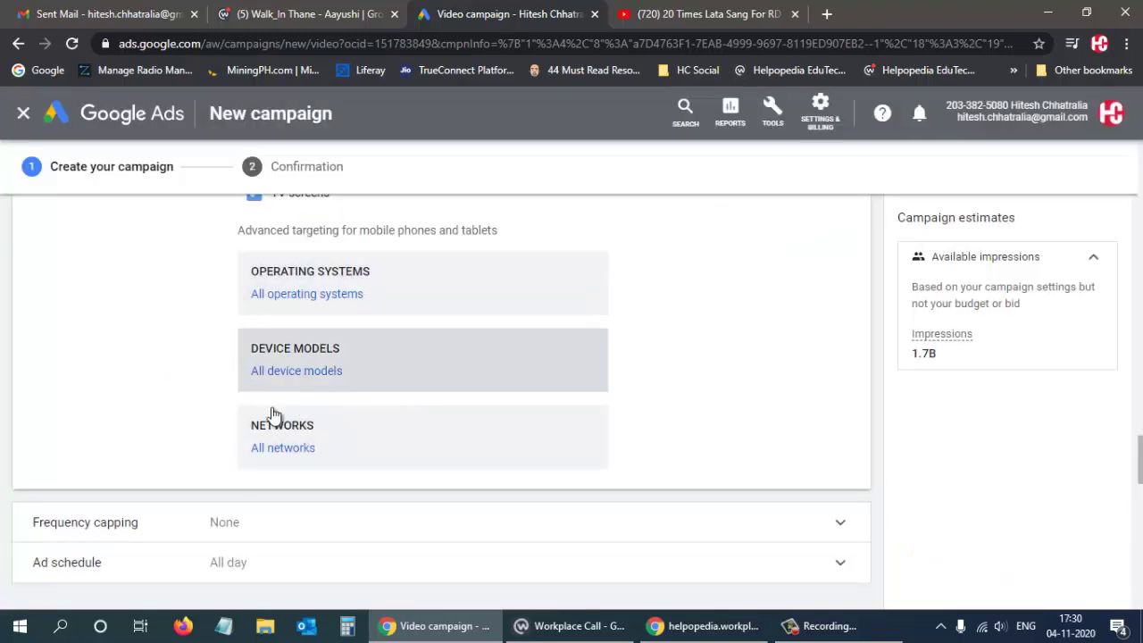
Set the campaign to show on all eligible devices and open the frequency capping settings.
scroll(155, 383, up, 1)
scroll(169, 380, up, 2)
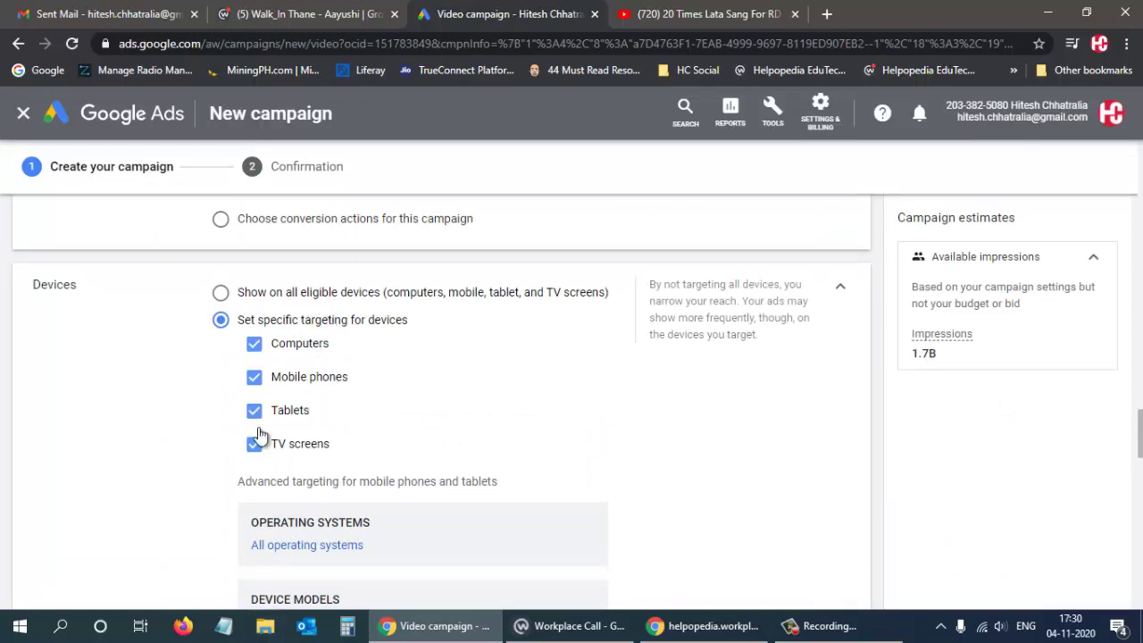
click(290, 297)
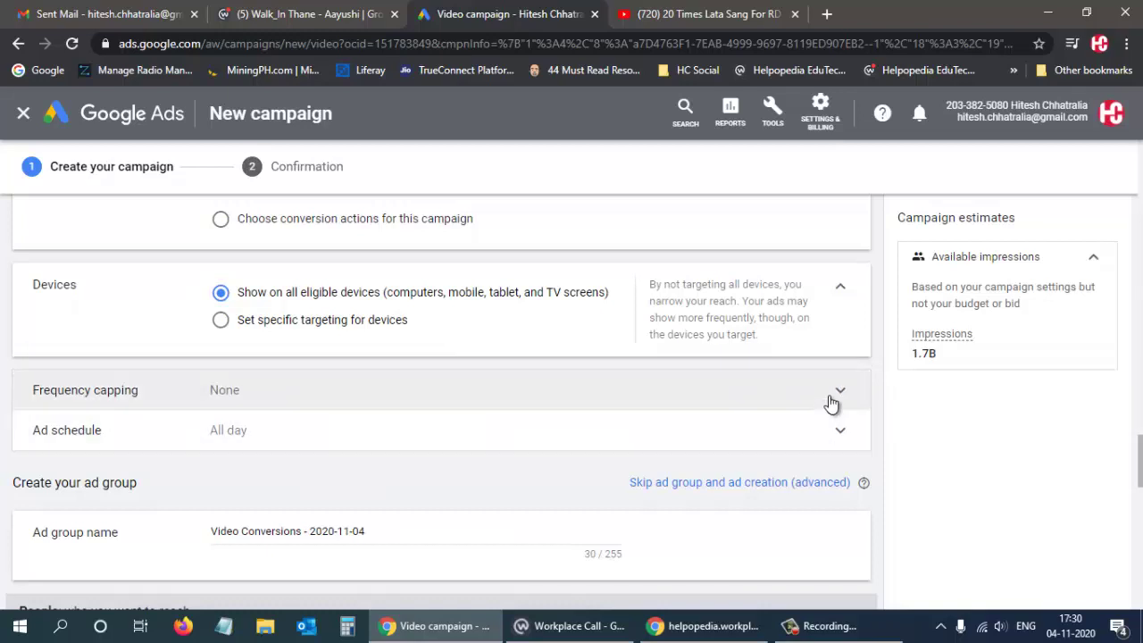
click(832, 395)
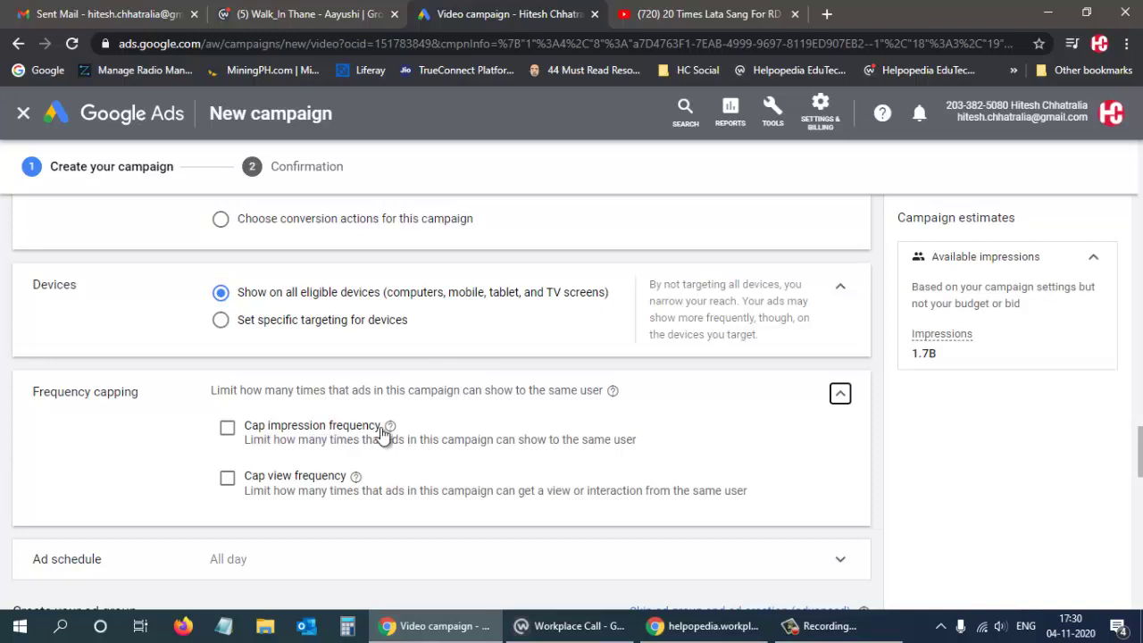
Try impression frequency caps of 5 and 200 per day, and turn the impression cap off again.
click(226, 430)
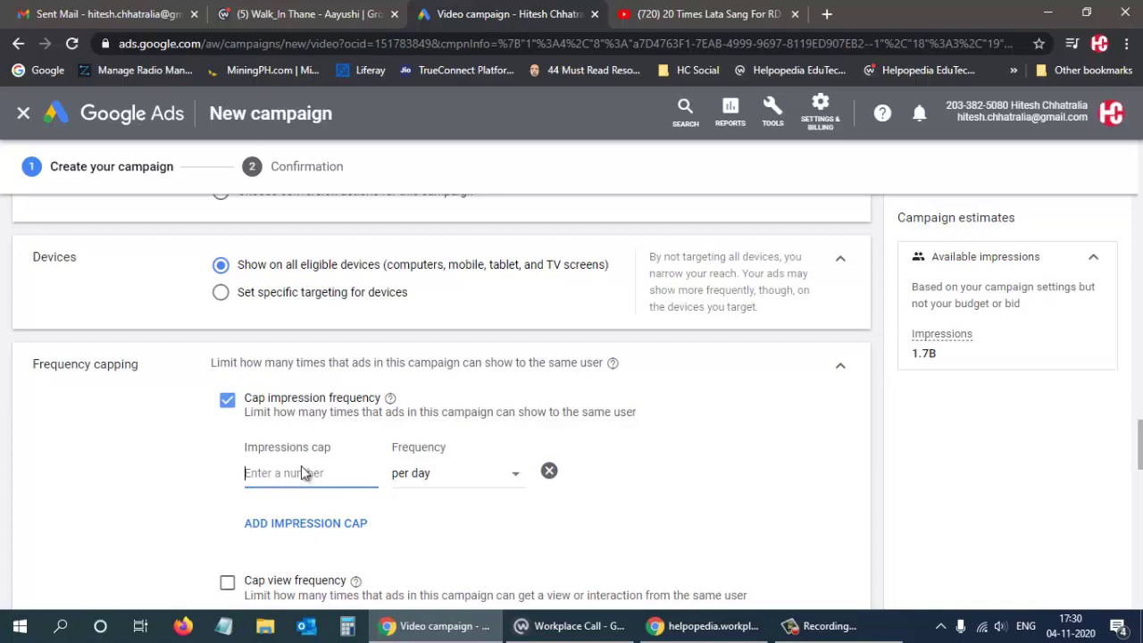
text(5)
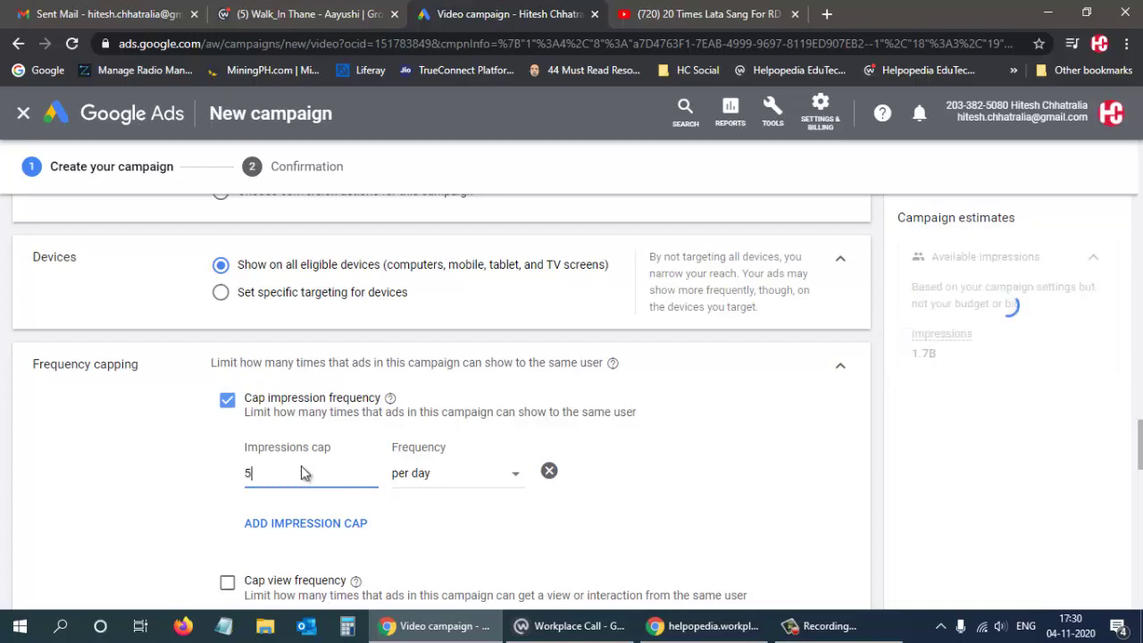
click(505, 481)
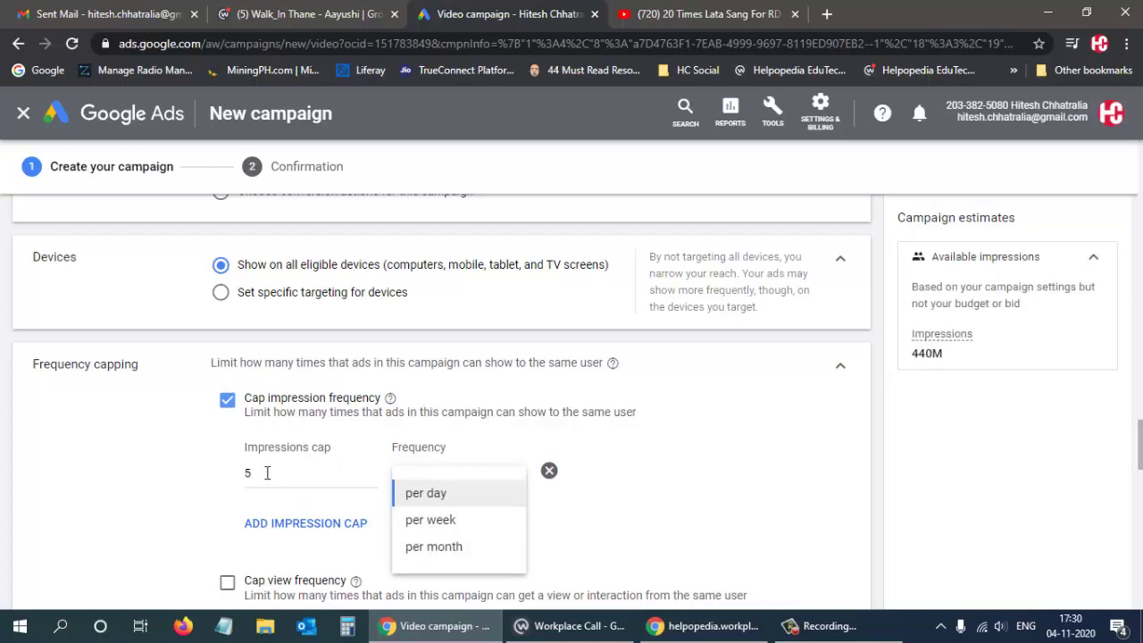
drag(260, 473, 189, 480)
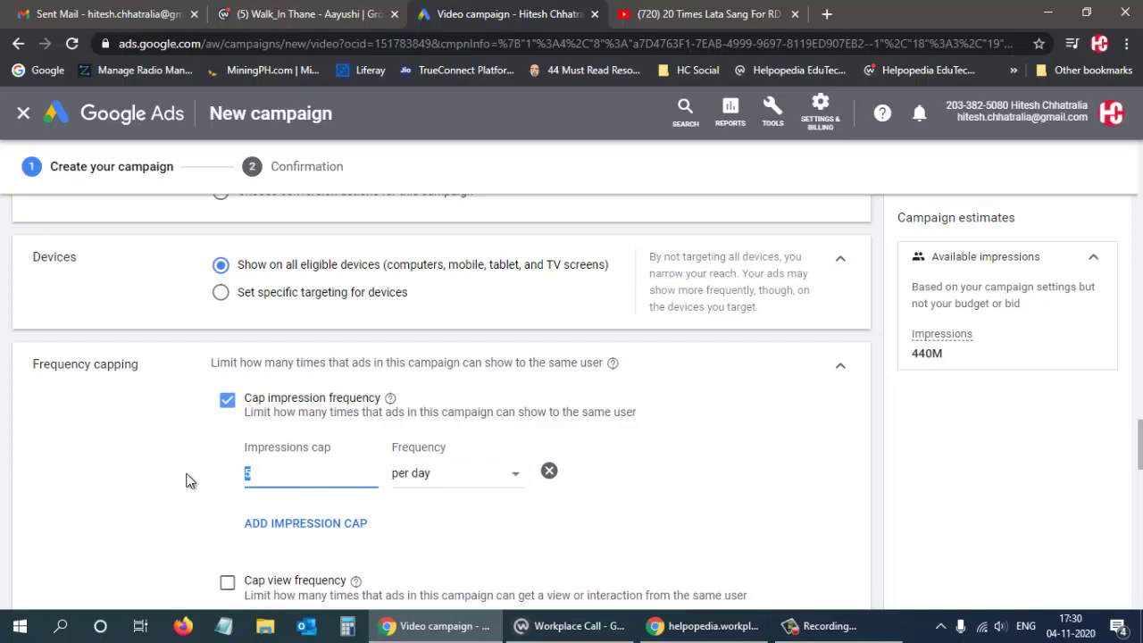
text(200)
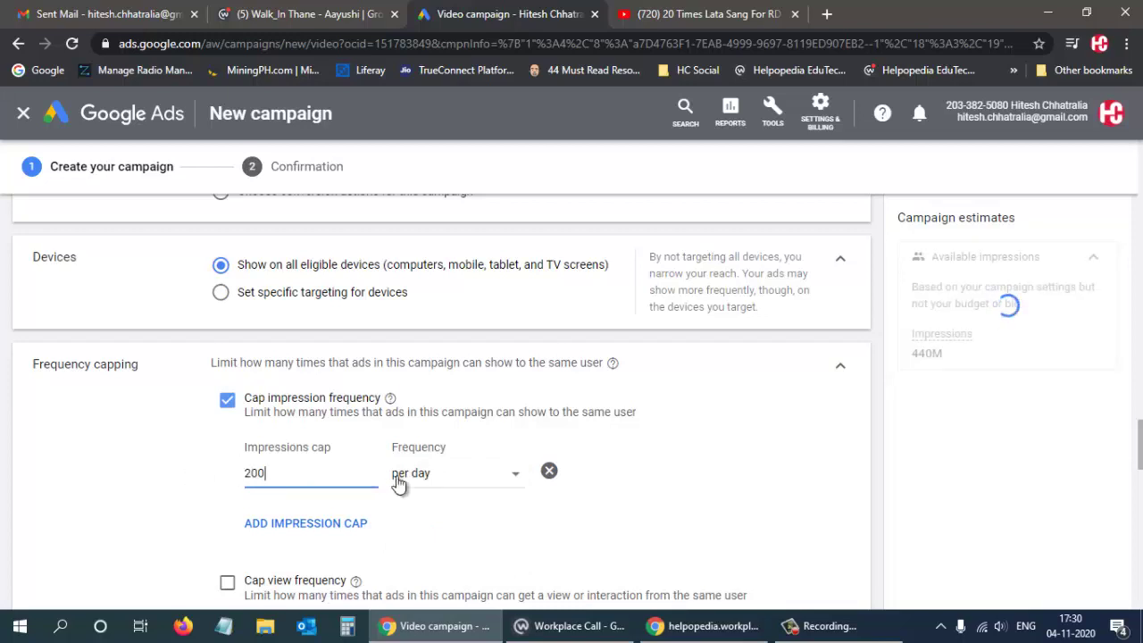
click(439, 482)
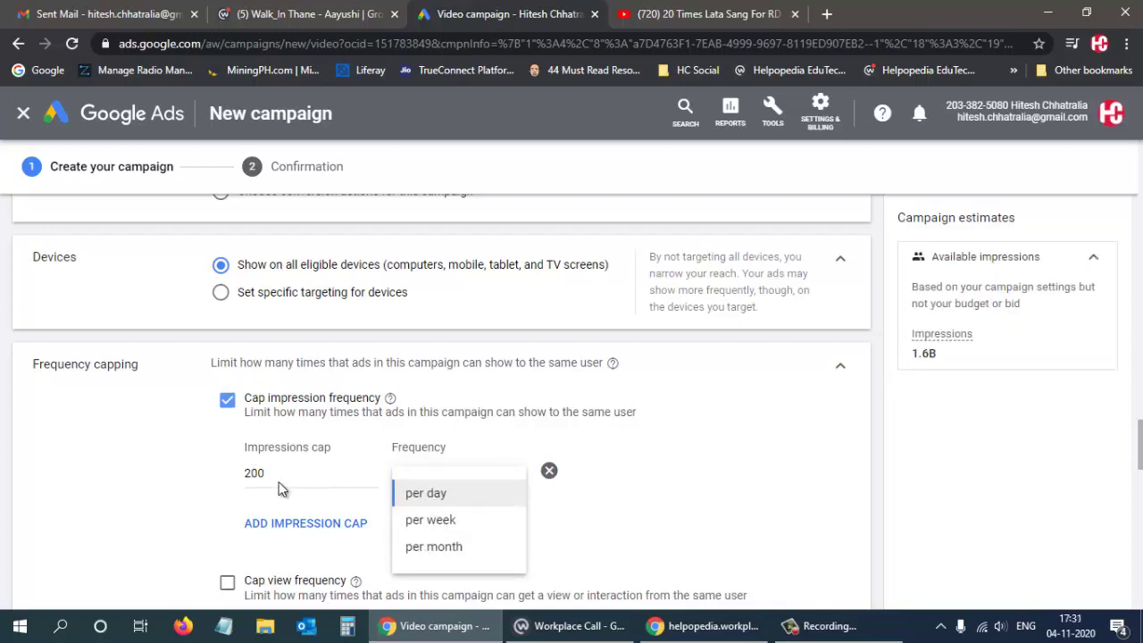
click(548, 470)
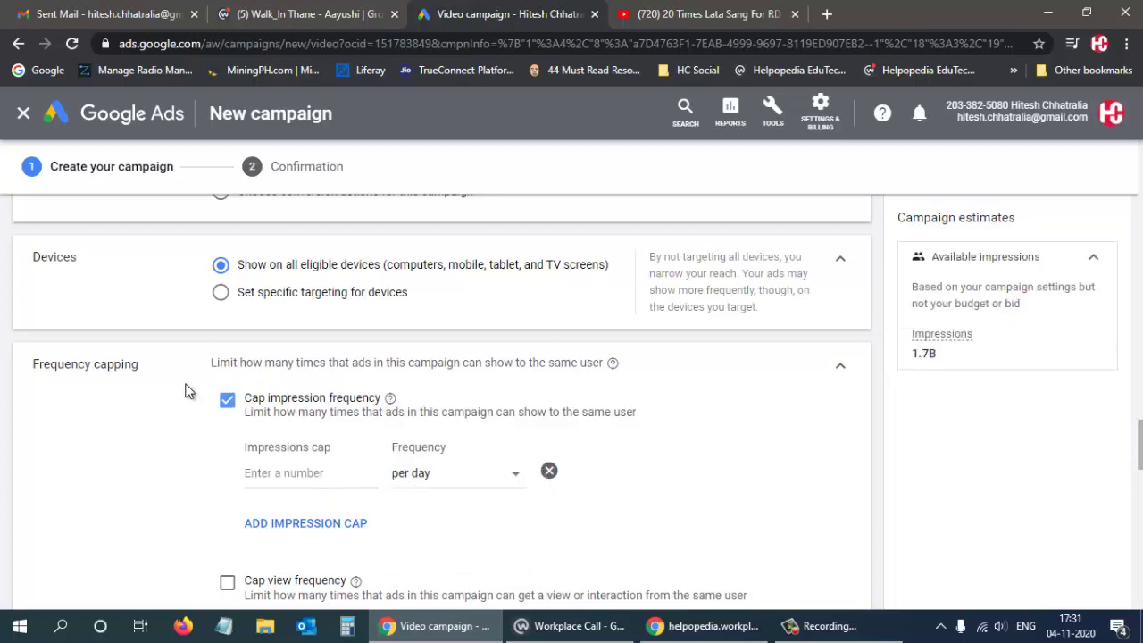
click(228, 401)
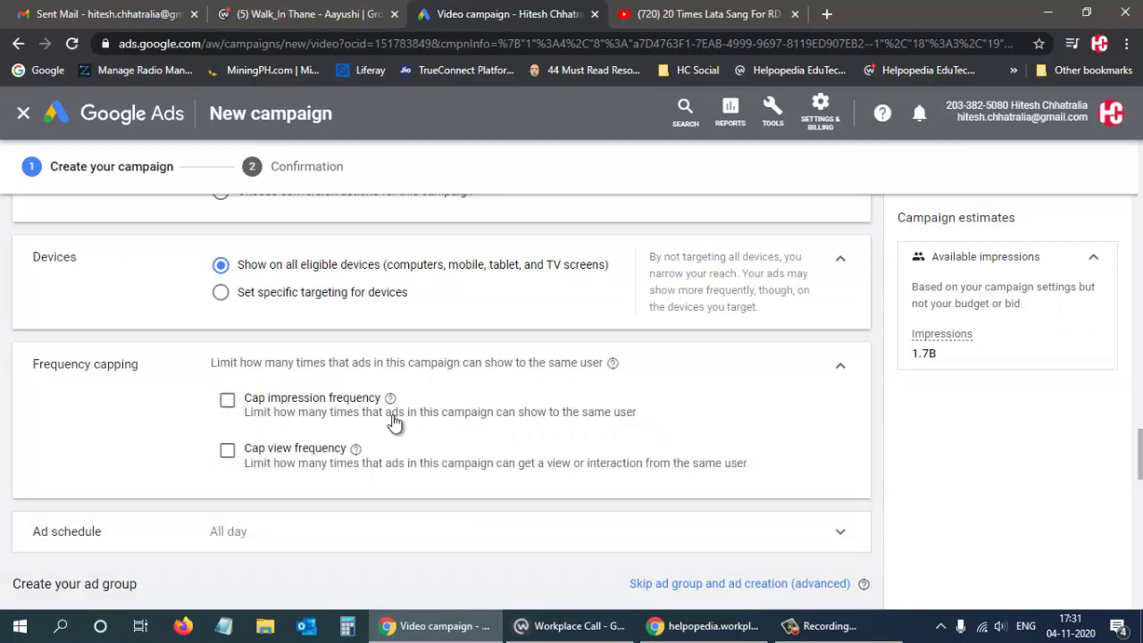
Turn on the view frequency cap and limit it to 3 views per month.
click(226, 451)
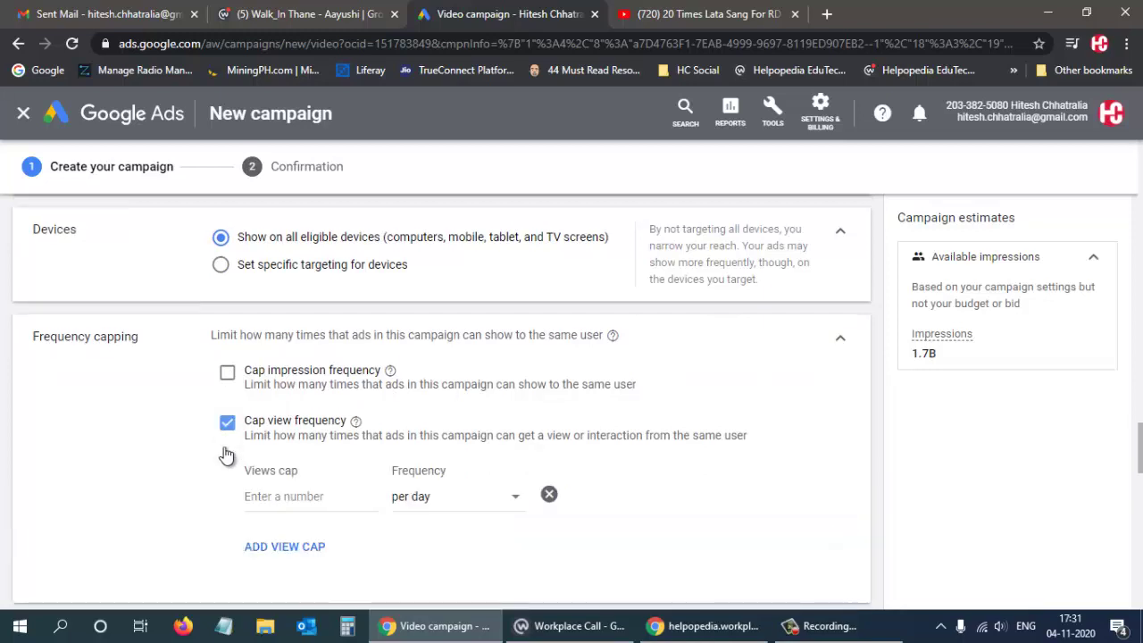
click(297, 496)
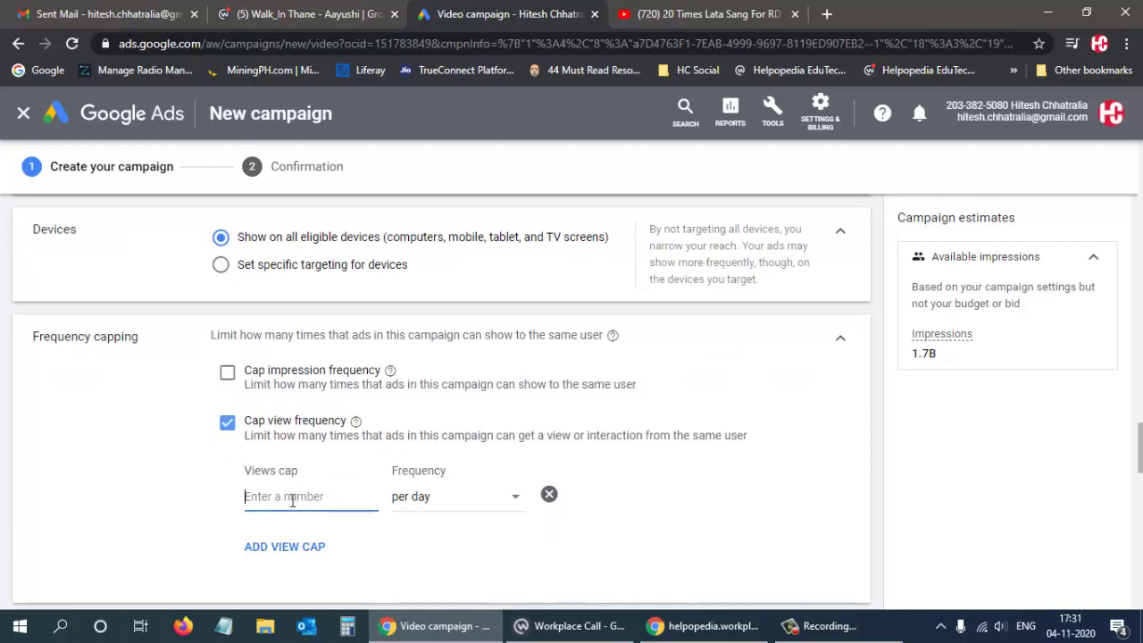
text(3)
click(453, 496)
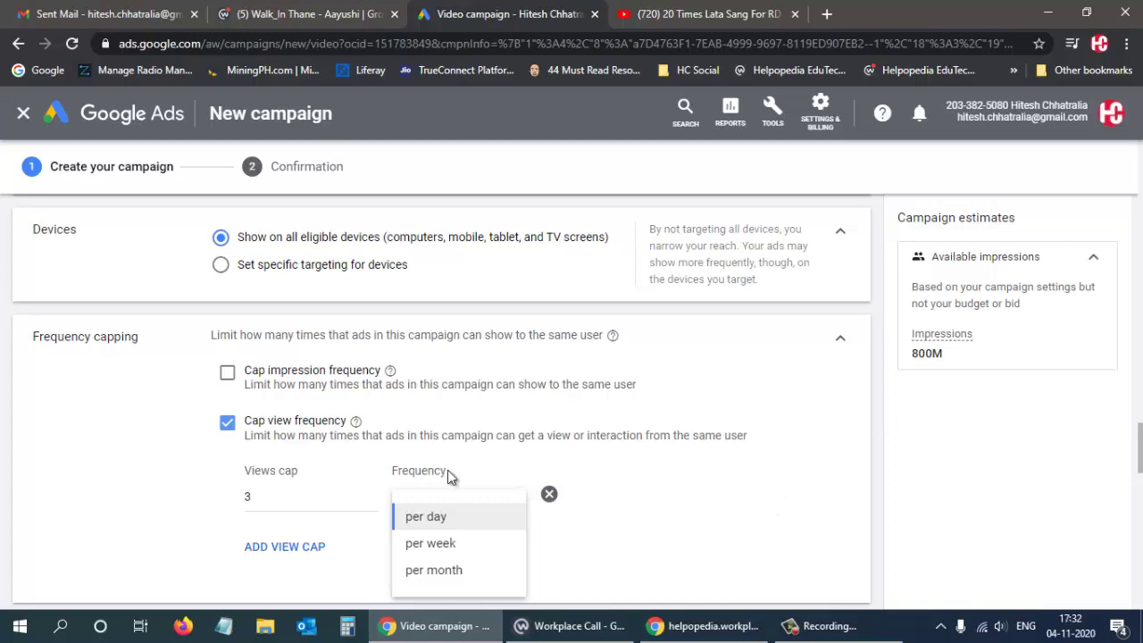
click(429, 549)
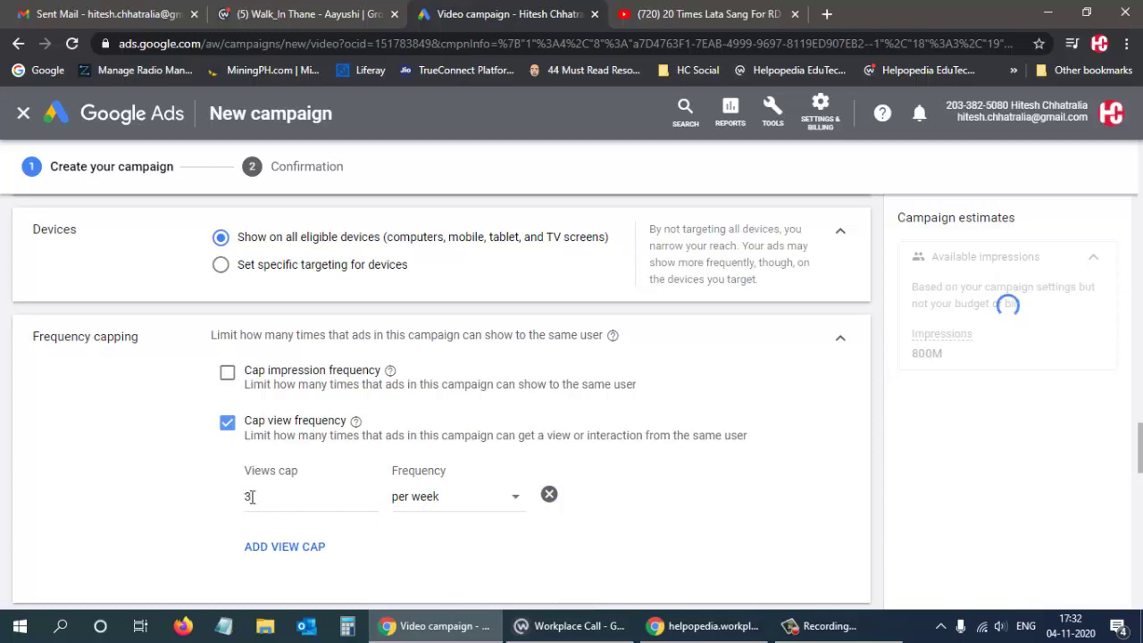
click(446, 497)
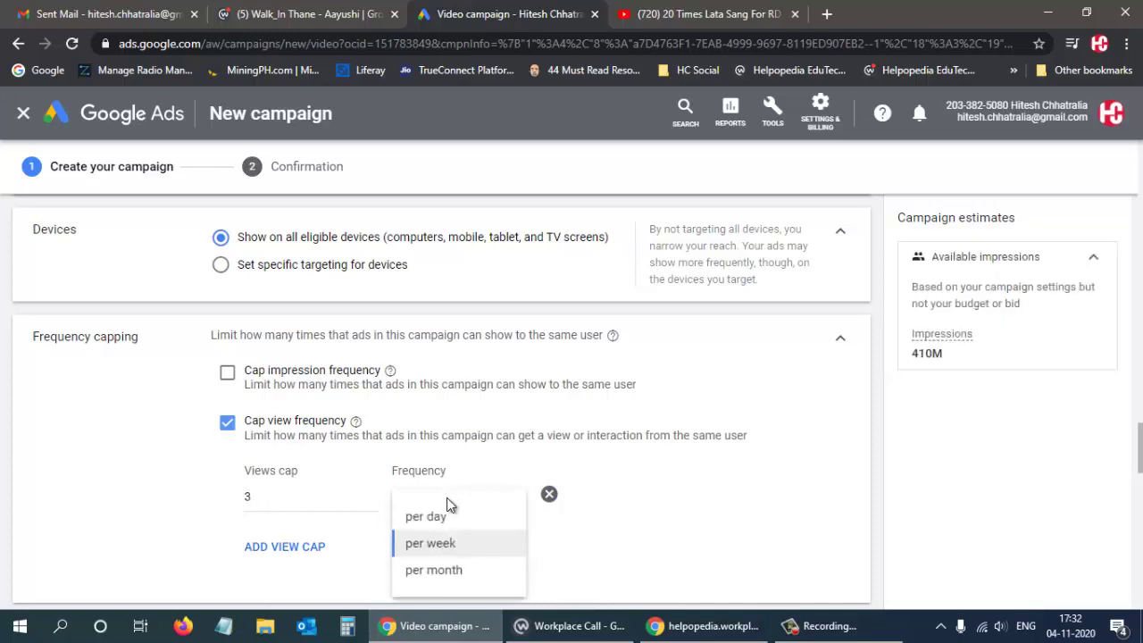
click(437, 571)
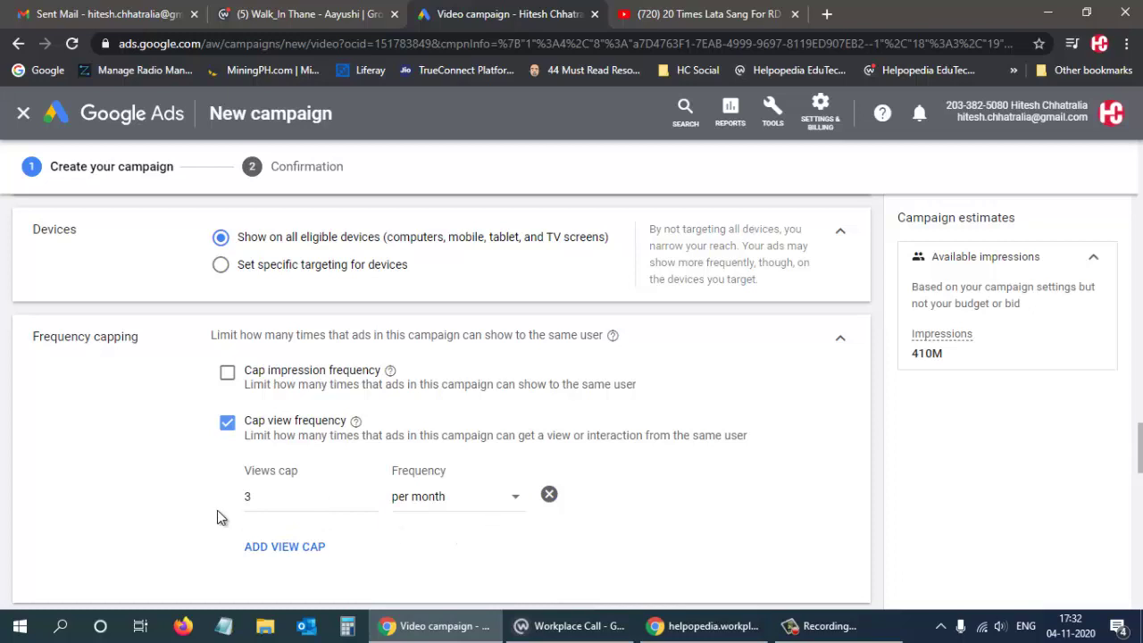
Try a second view cap of 45 views per month, then lower it to 10 views per month.
click(286, 553)
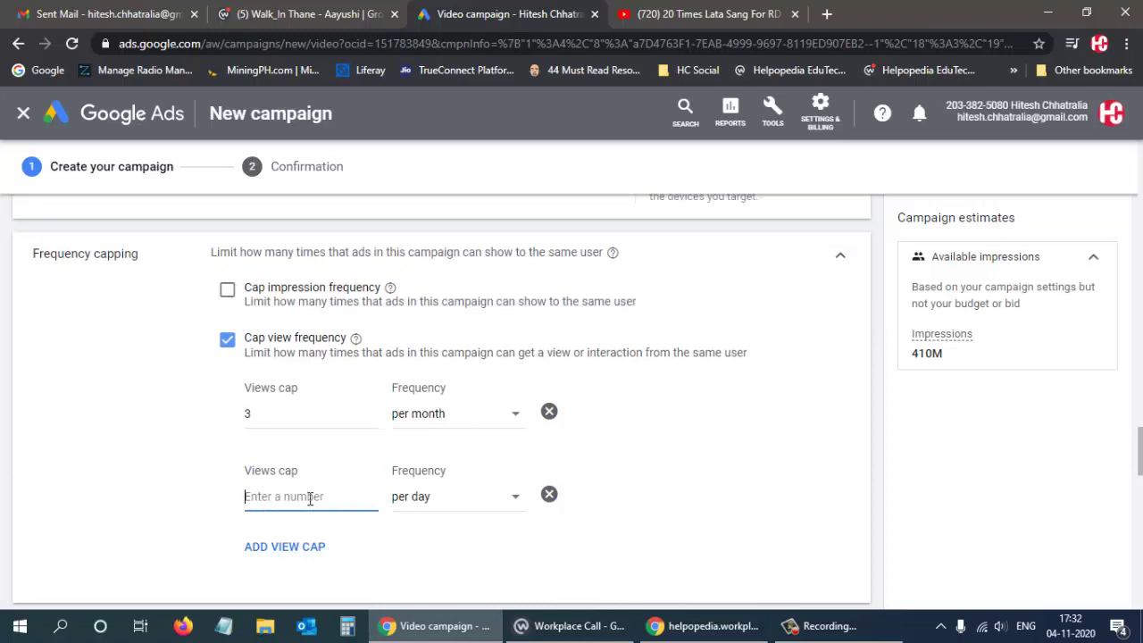
text(45)
click(455, 509)
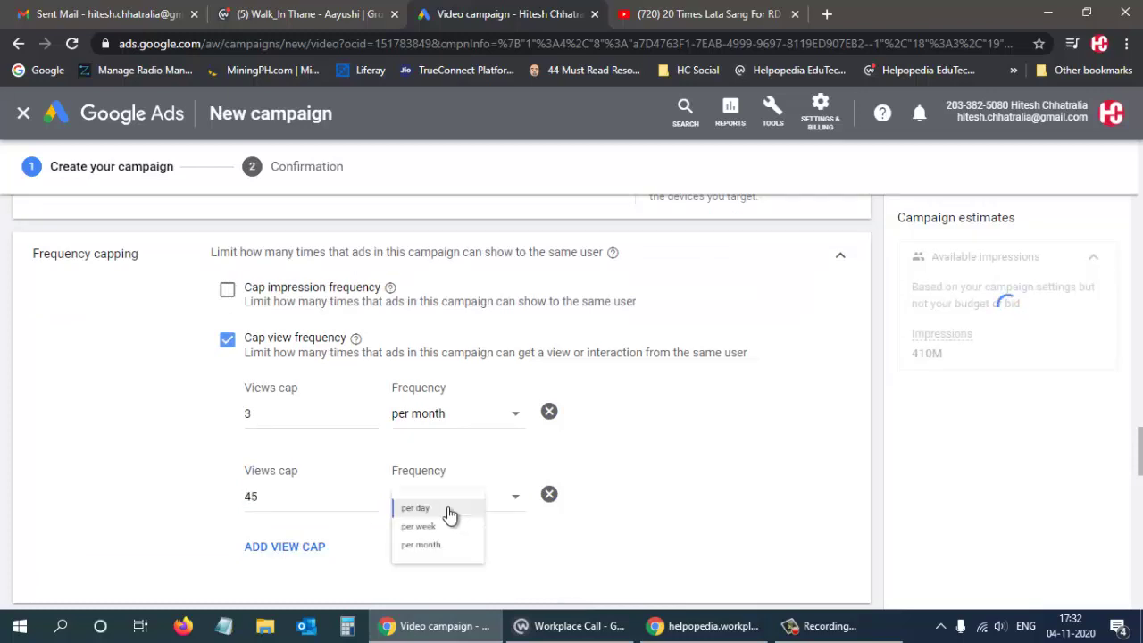
click(432, 571)
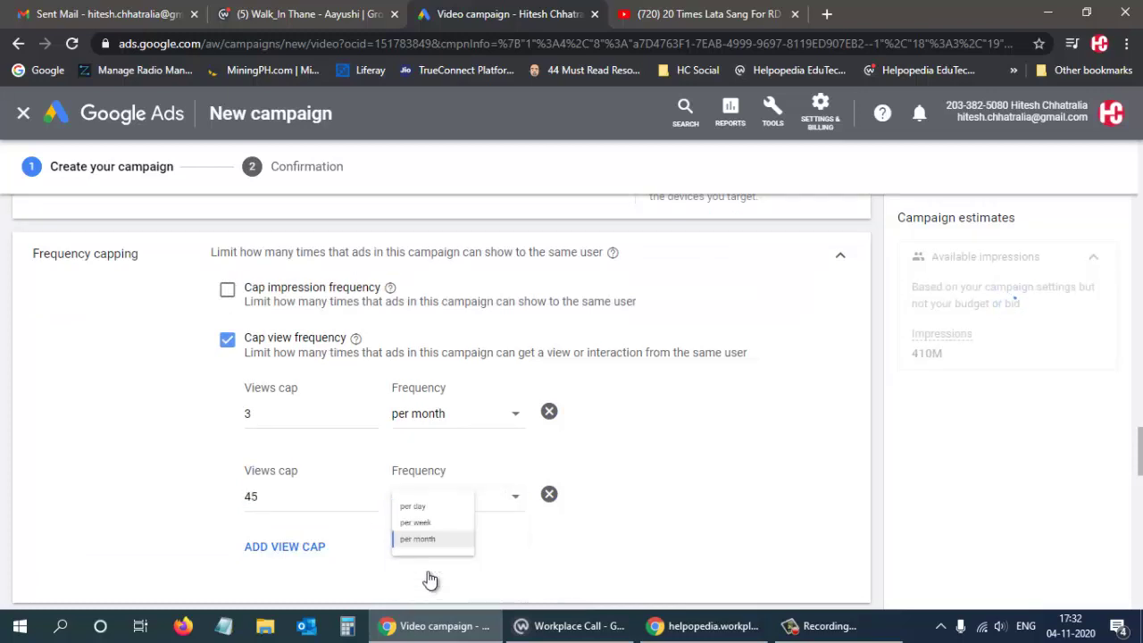
double_click(271, 499)
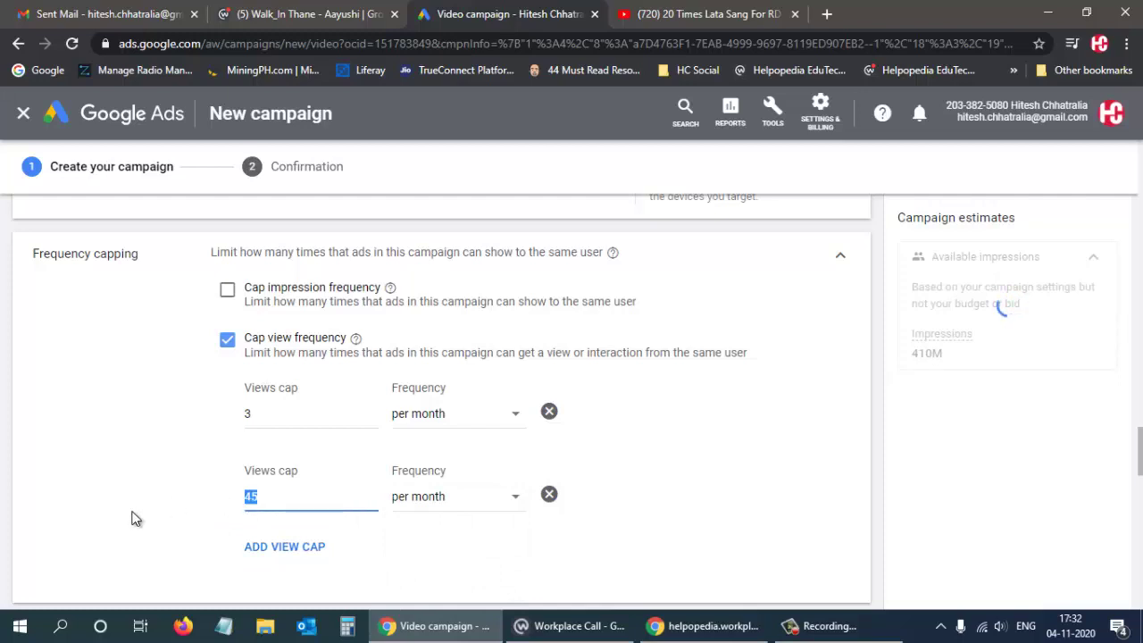
text(10)
Remove the view caps and turn off the view frequency cap.
click(549, 491)
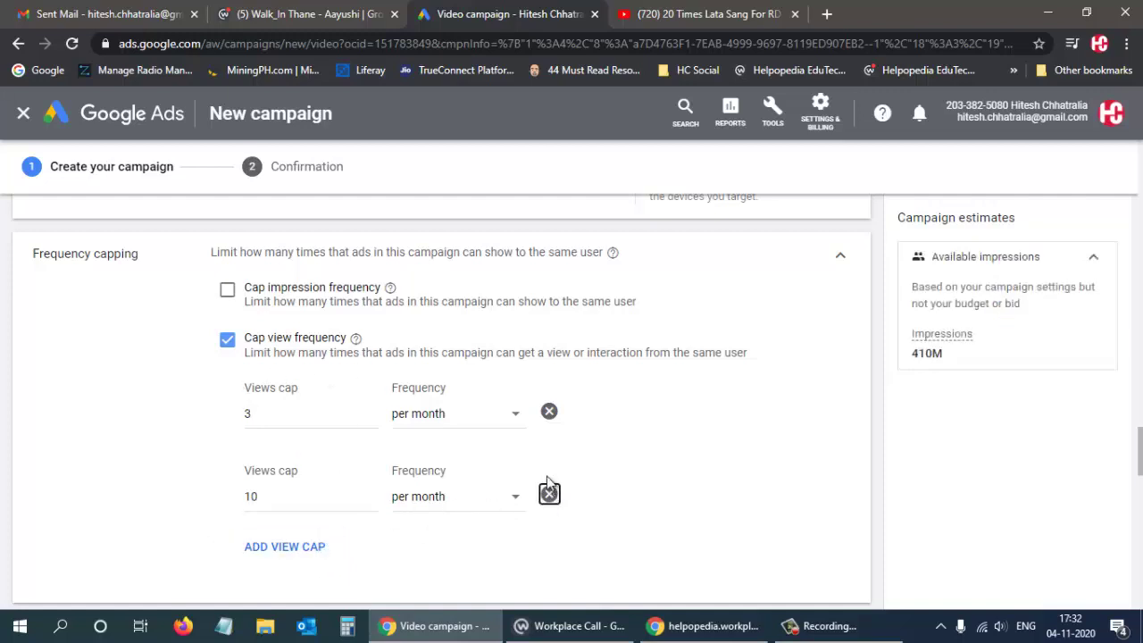
click(549, 491)
click(549, 410)
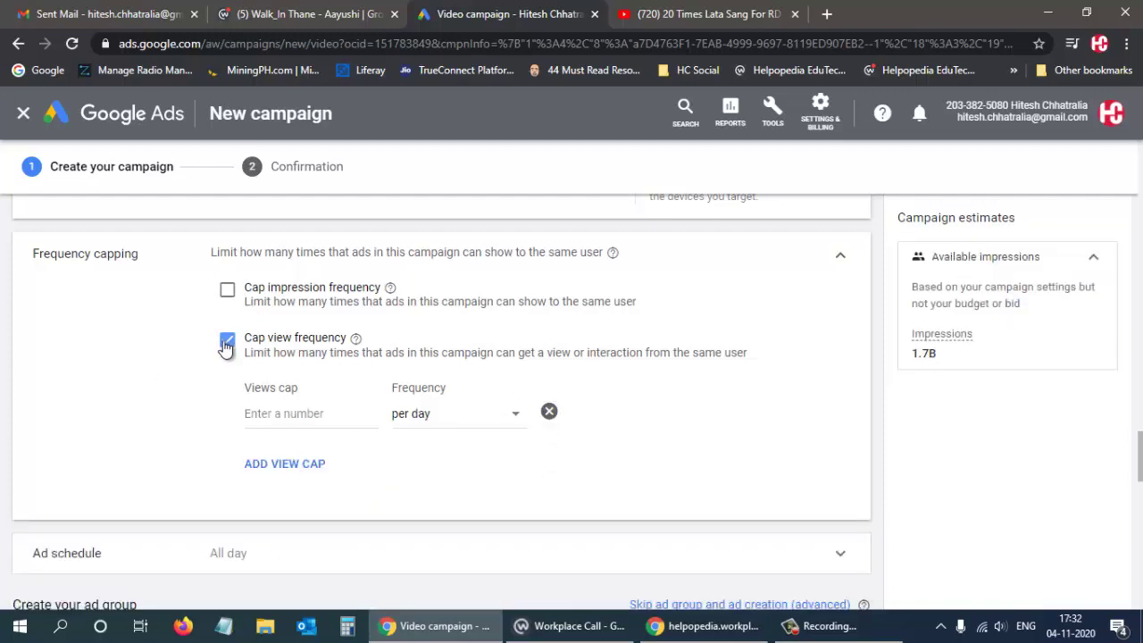
click(226, 344)
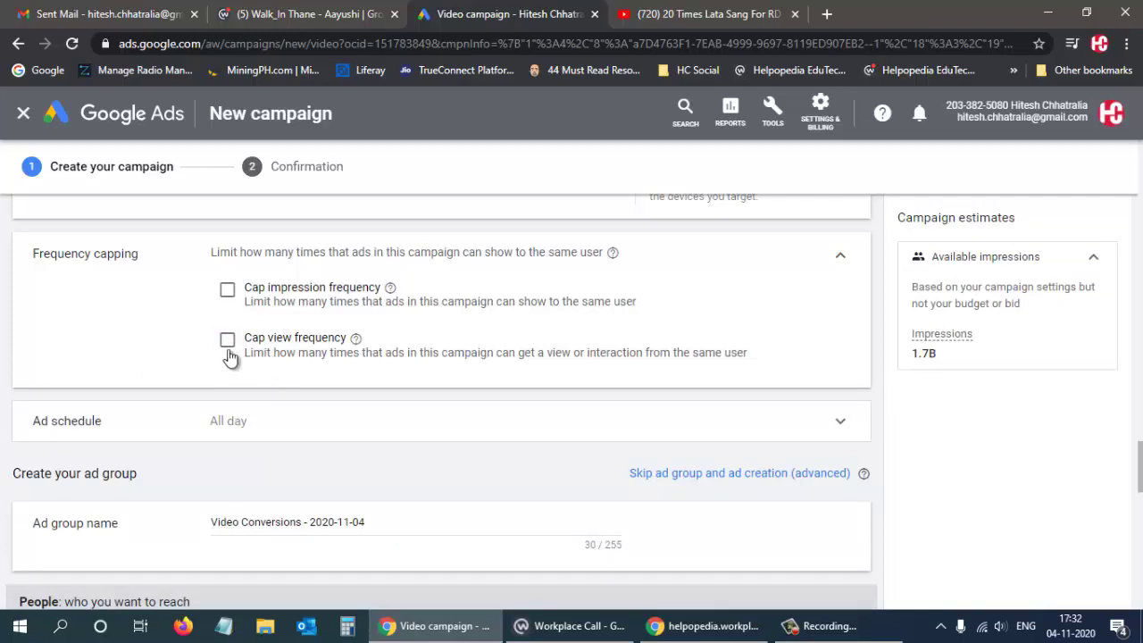
Open the ad schedule settings and look through the available day options.
click(839, 426)
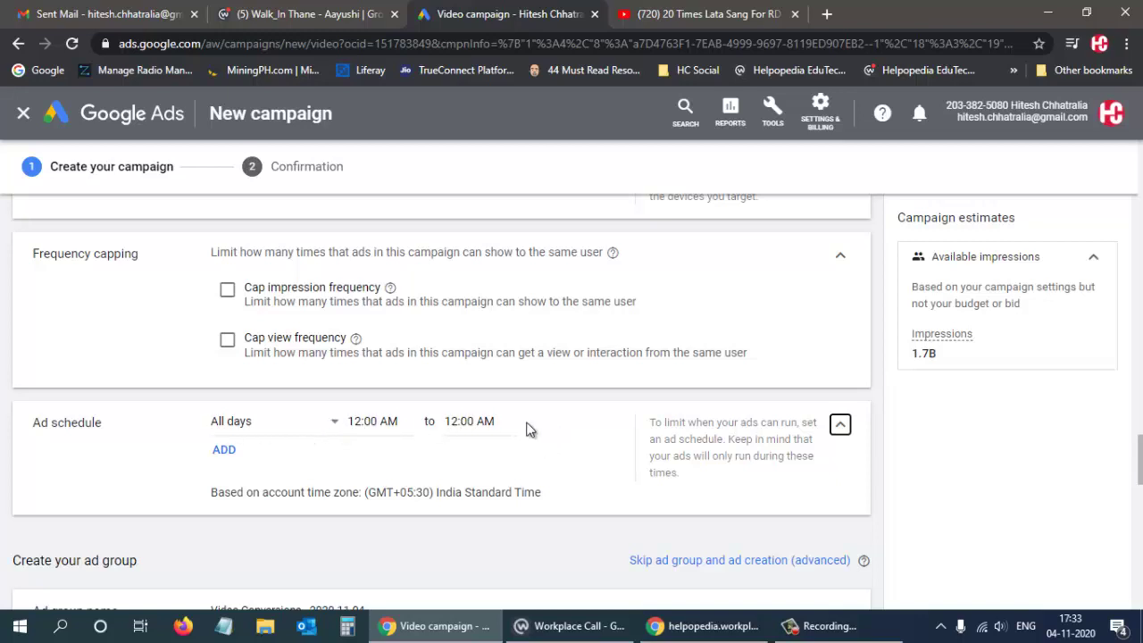
click(299, 431)
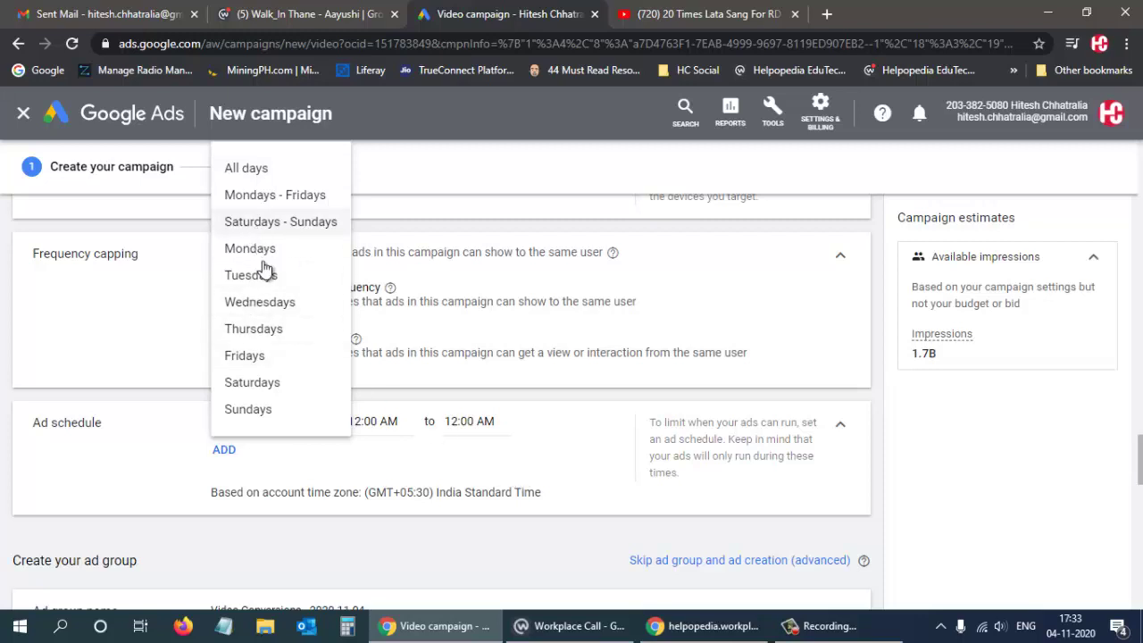
click(379, 478)
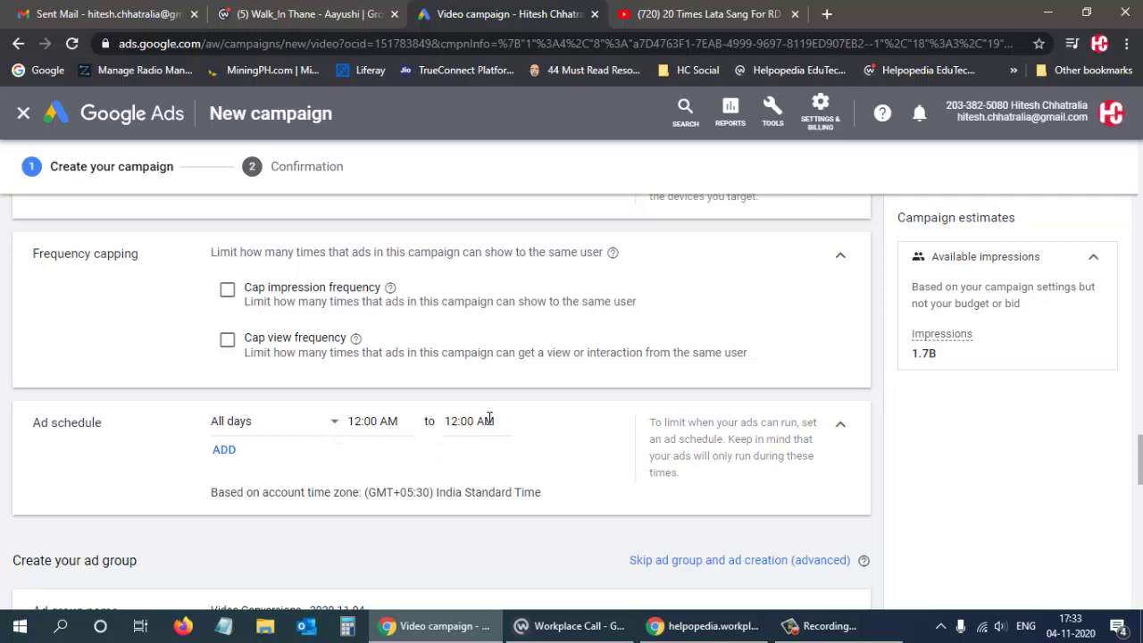
Exclude ages 45 - 54, 55 - 64, 65+ and Unknown from the ad group's demographic targeting.
scroll(409, 433, down, 2)
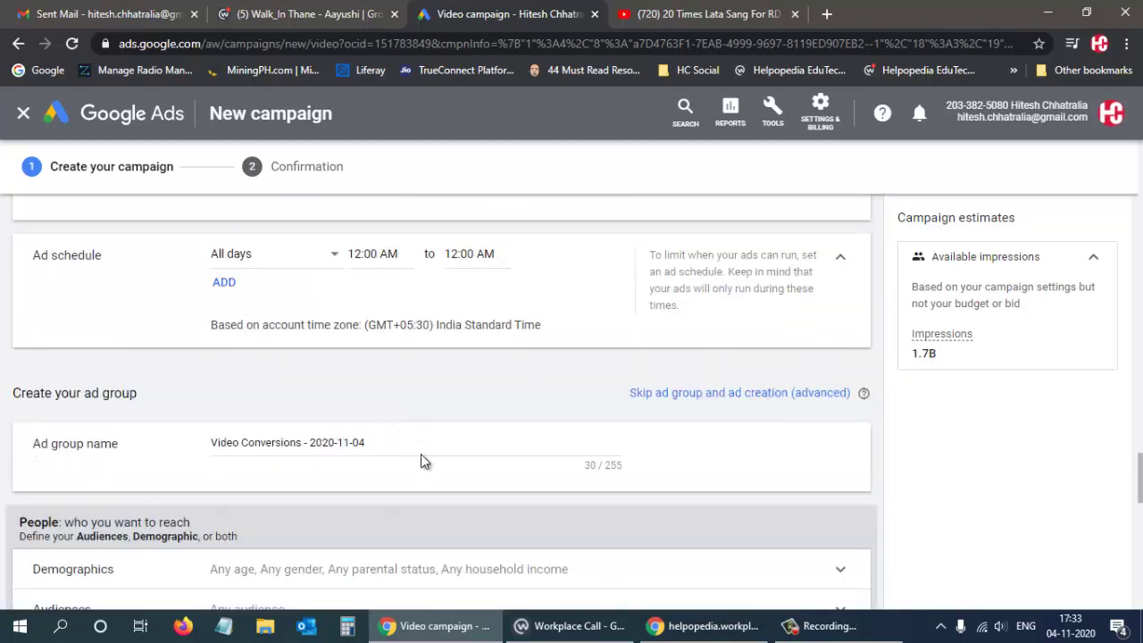
click(392, 443)
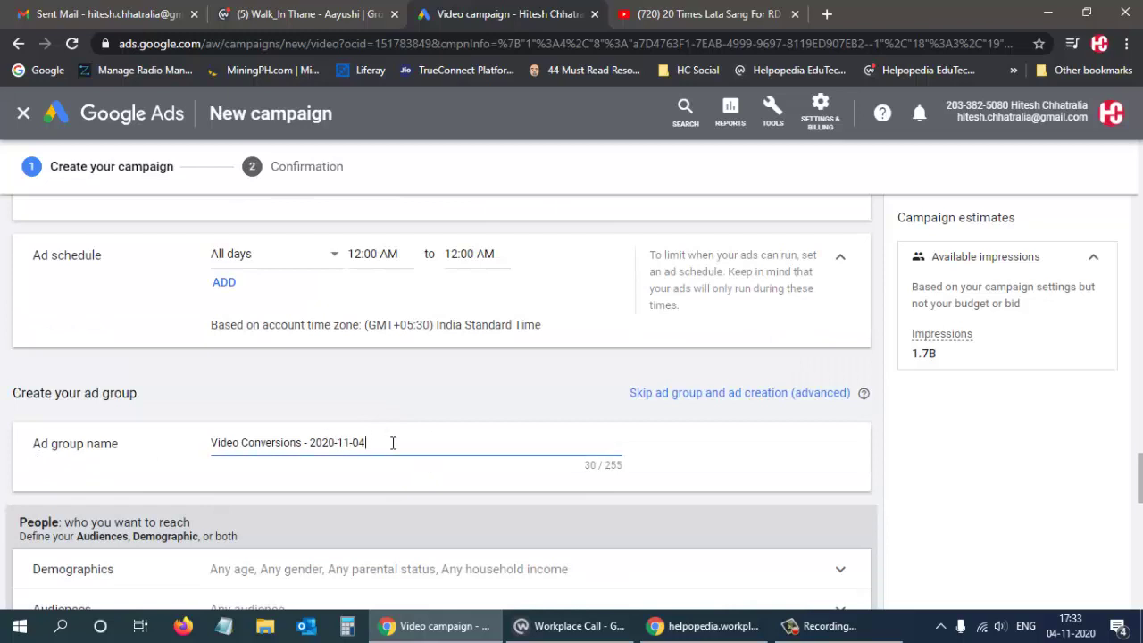
scroll(391, 446, down, 2)
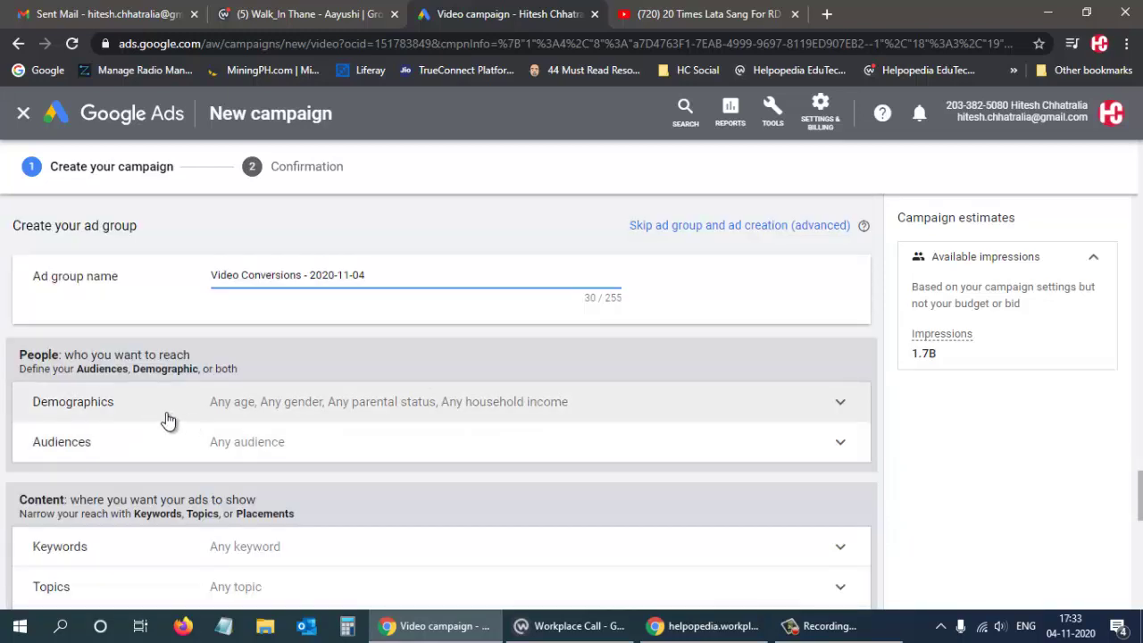
click(832, 401)
scroll(401, 403, down, 2)
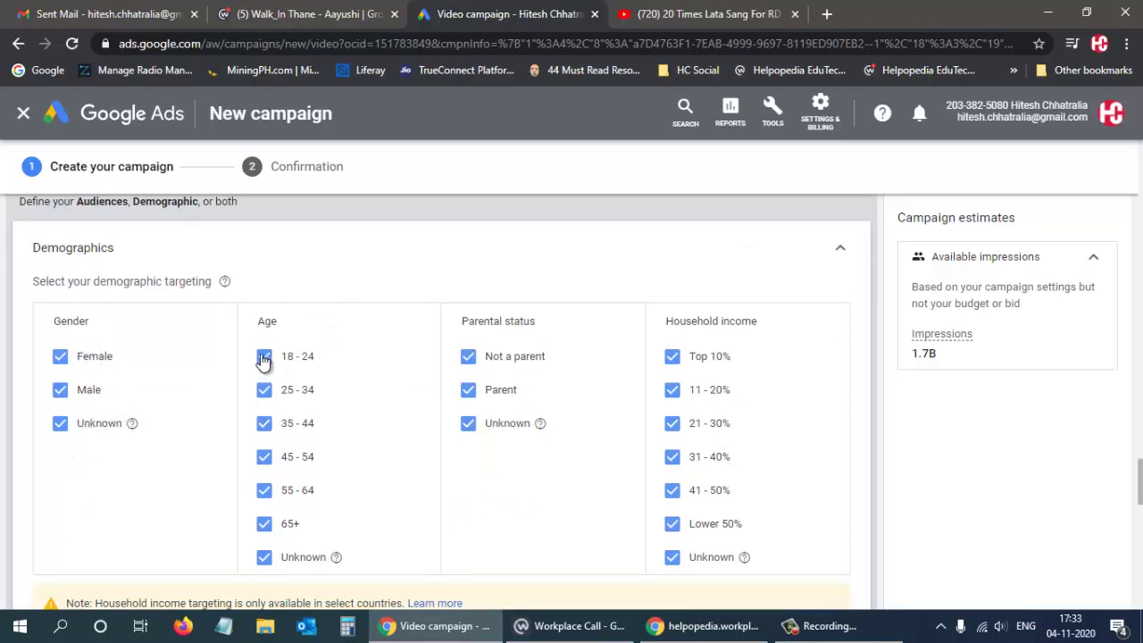
click(264, 458)
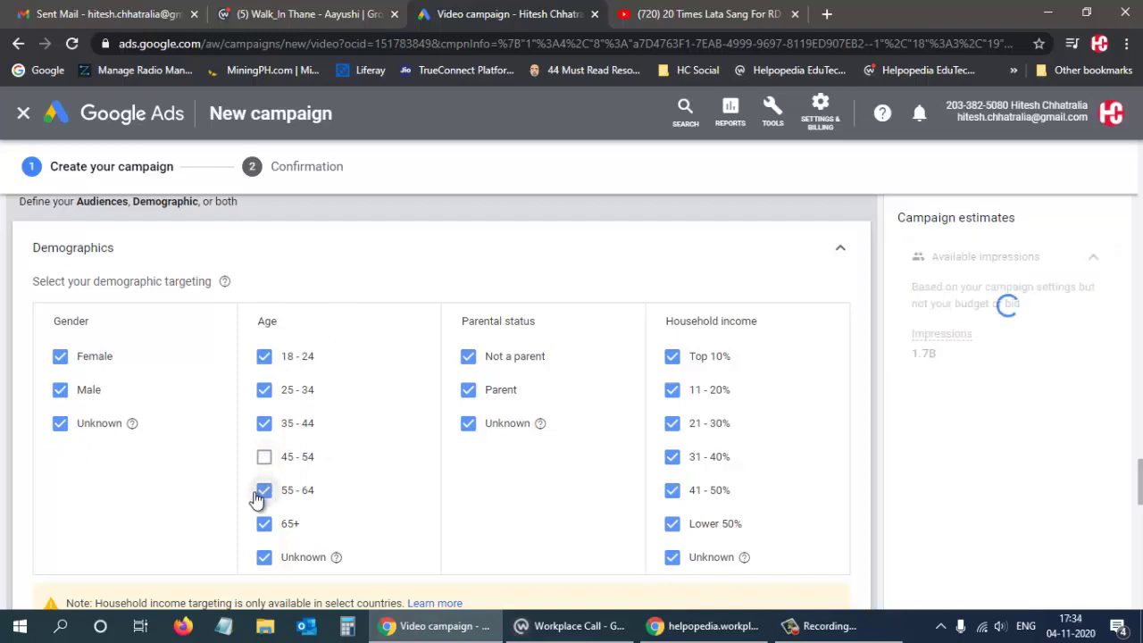
click(265, 491)
click(264, 524)
click(264, 557)
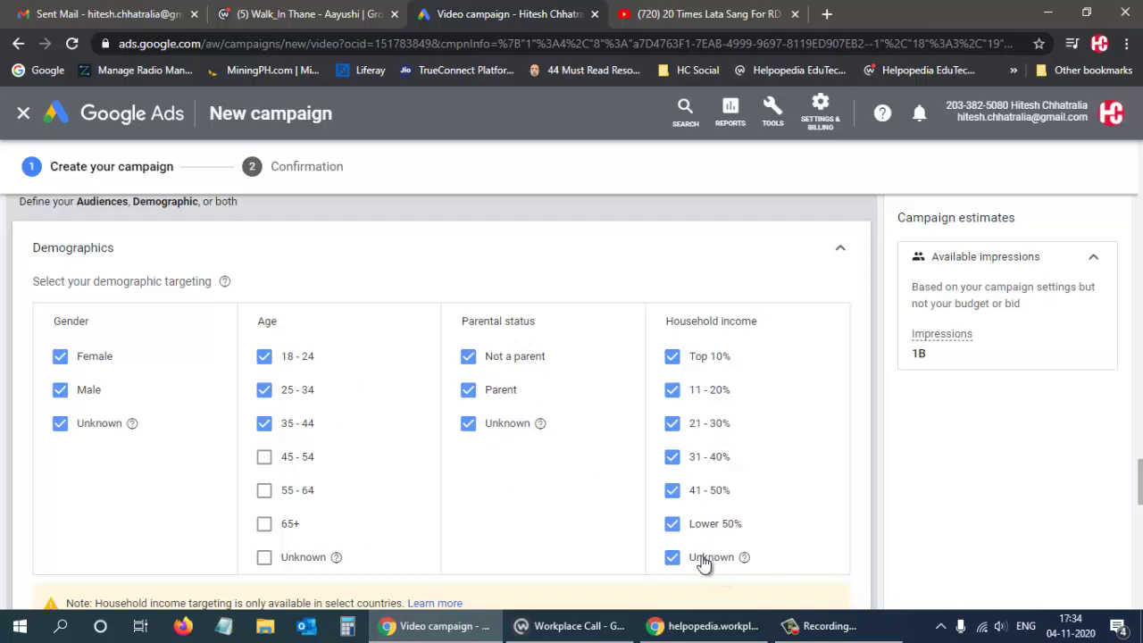
Target the Business Education, Education, Social Media Enthusiasts and Technology Education audiences in the ad group.
scroll(569, 527, down, 2)
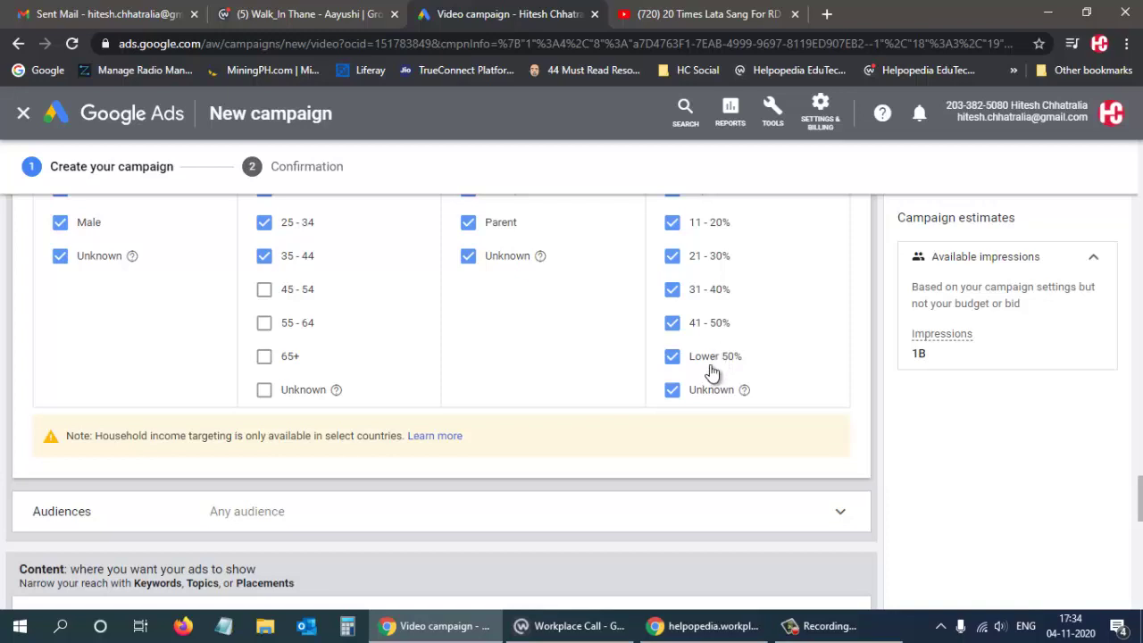
scroll(482, 385, down, 2)
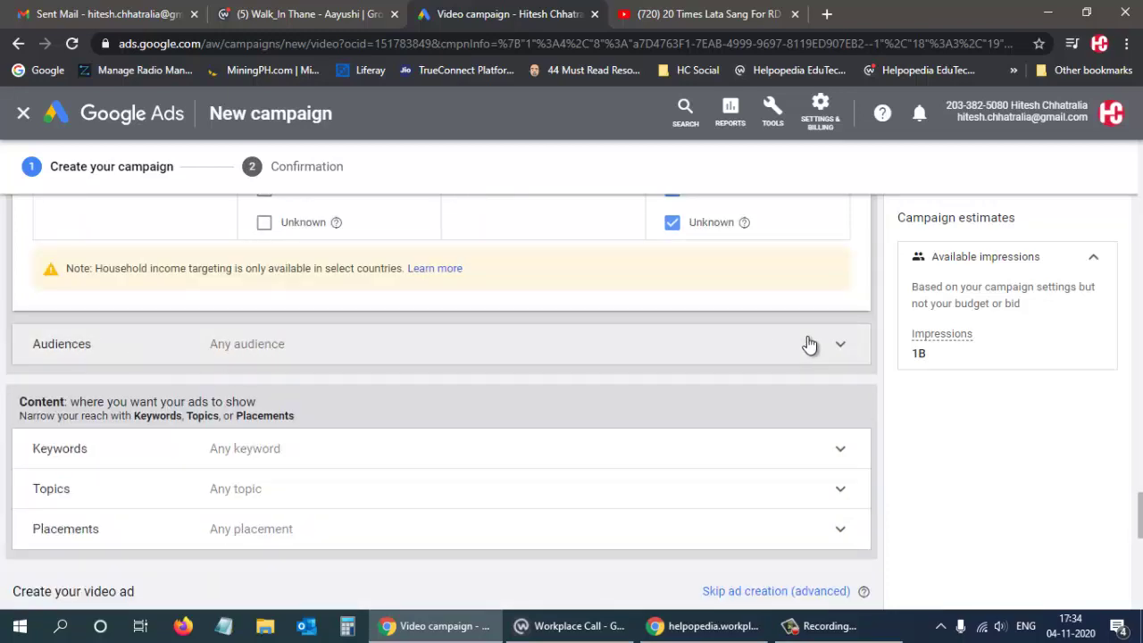
click(844, 345)
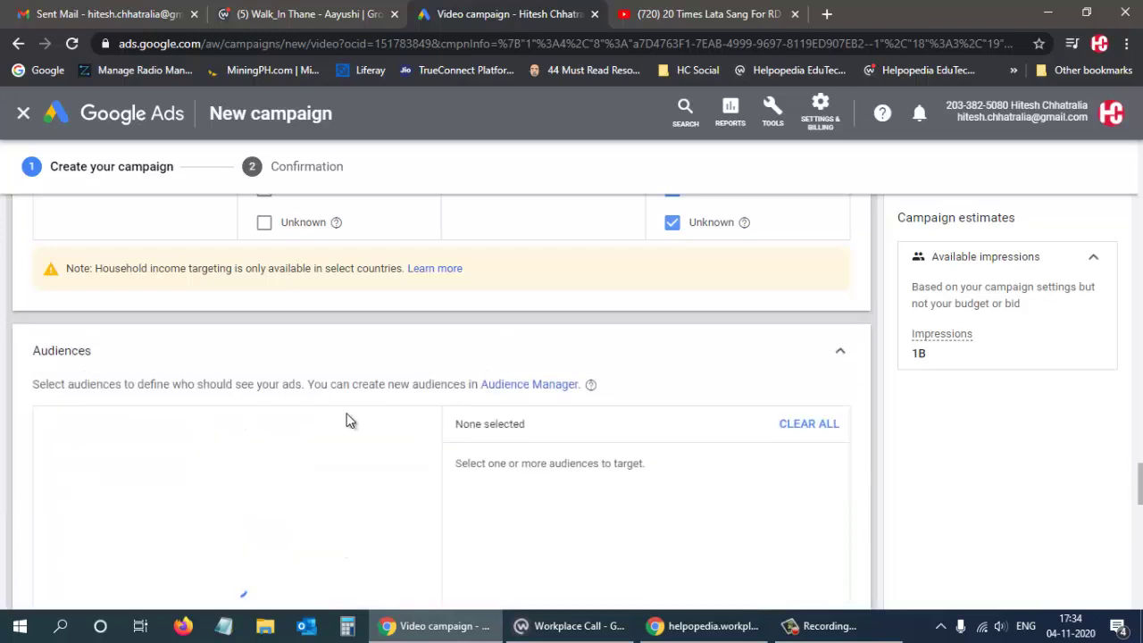
scroll(539, 405, down, 1)
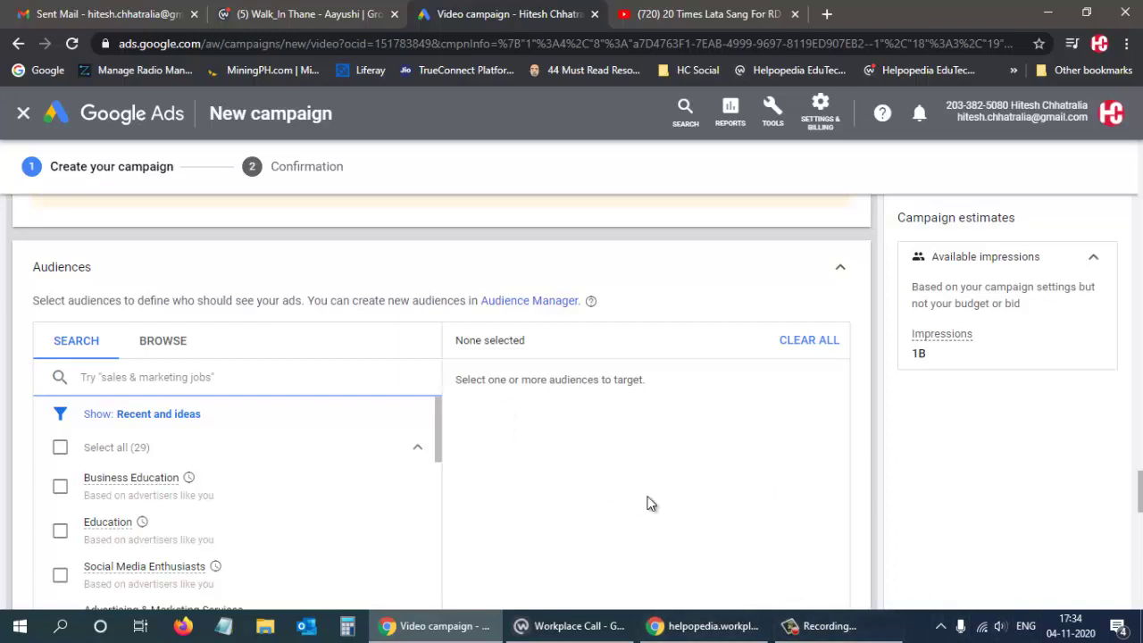
click(60, 488)
click(63, 536)
scroll(63, 535, down, 2)
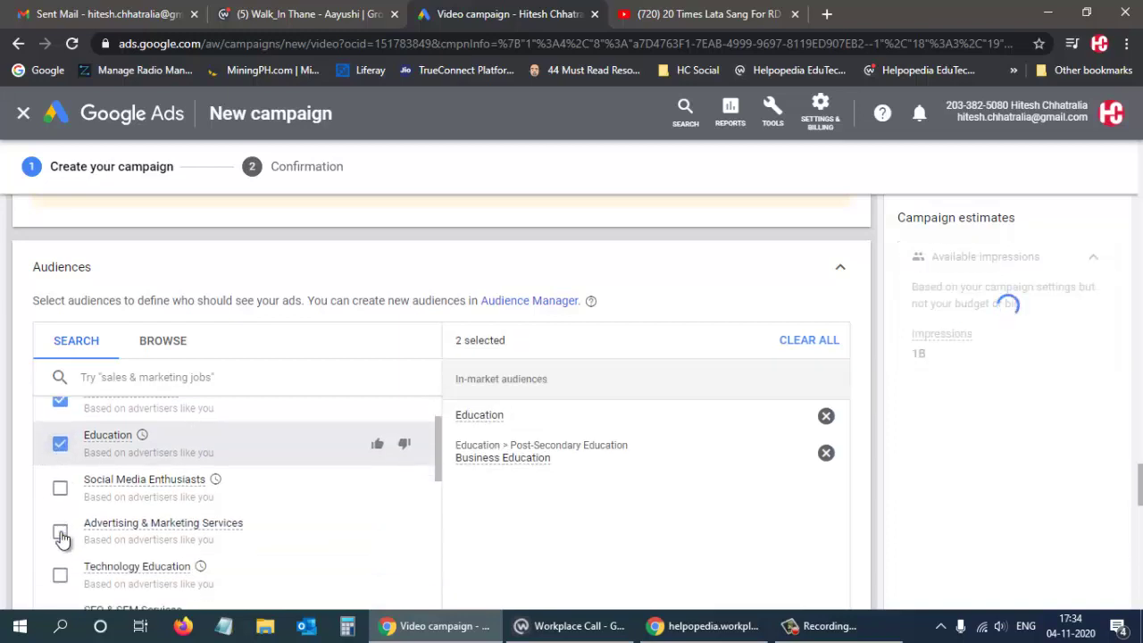
click(60, 407)
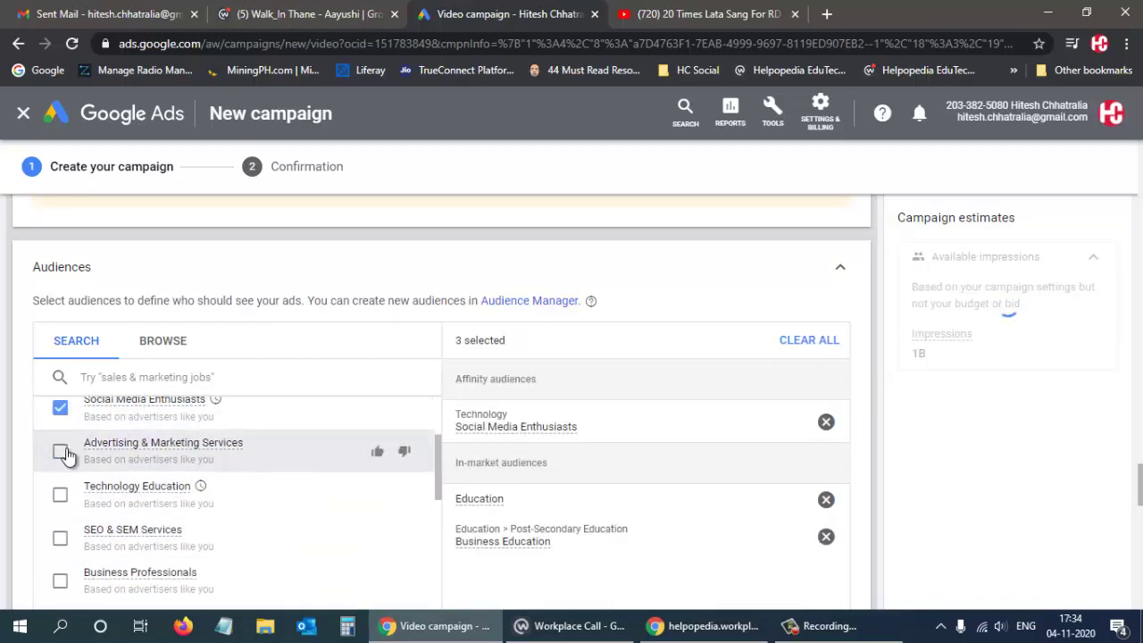
click(59, 497)
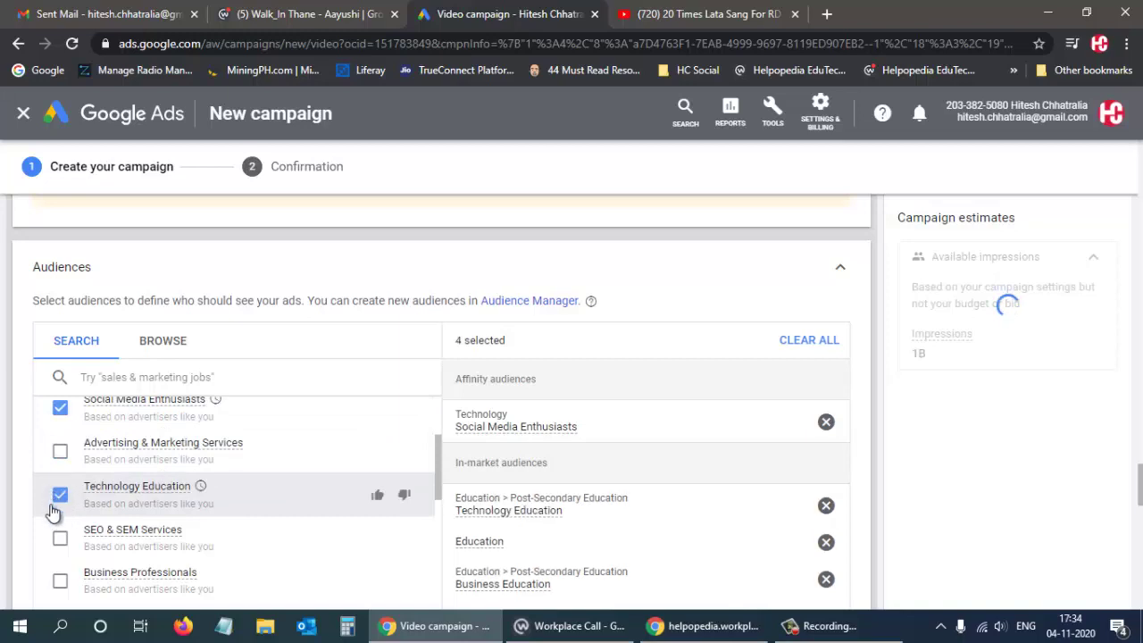
Add the Mobile Enthusiasts audience from the suggested audience ideas.
scroll(50, 517, down, 1)
scroll(53, 515, down, 1)
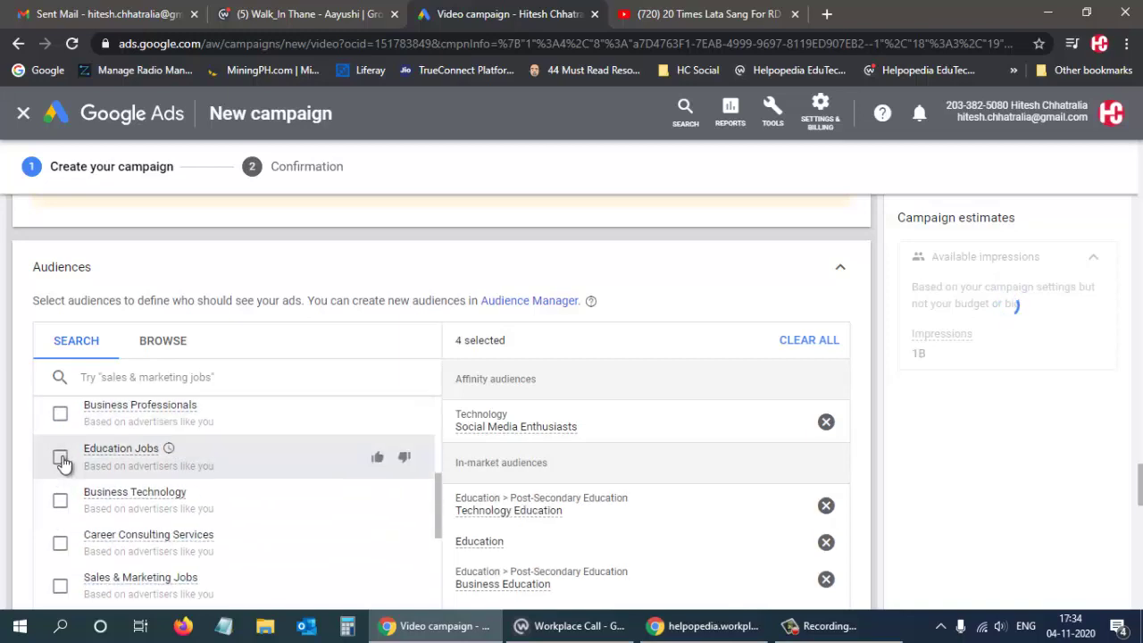
scroll(63, 487, down, 1)
scroll(62, 491, down, 1)
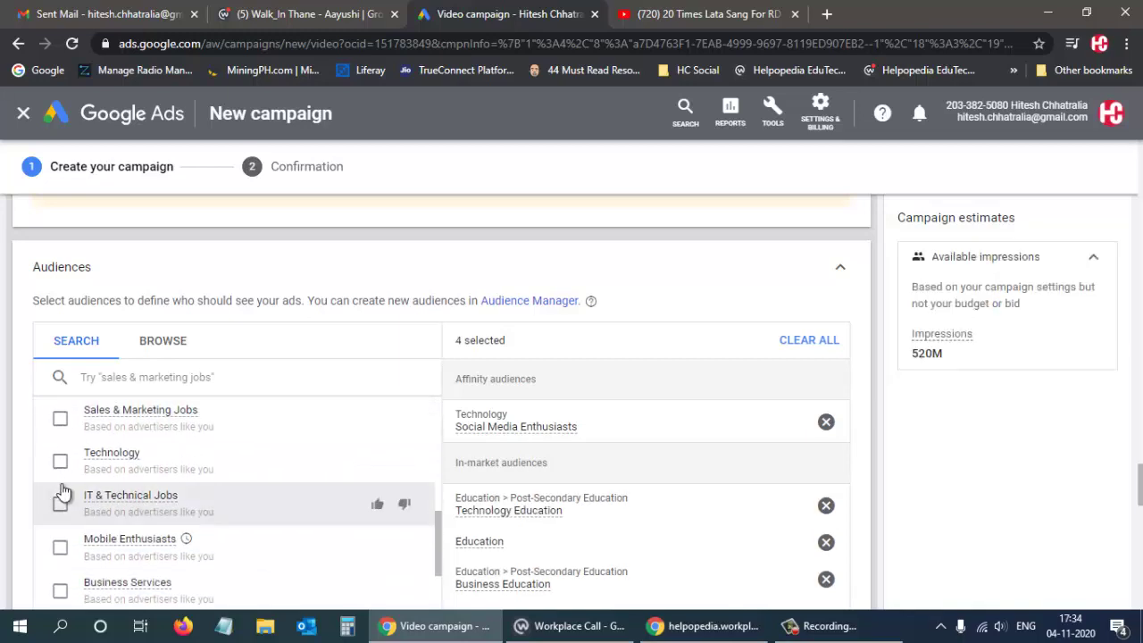
scroll(63, 491, down, 1)
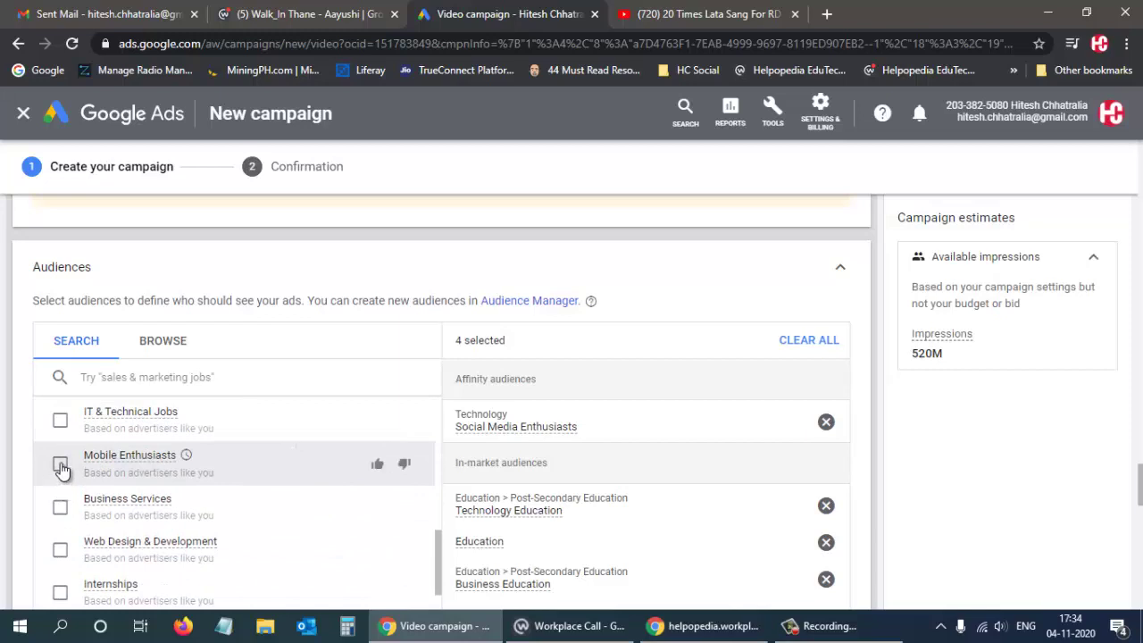
click(60, 465)
Review the remaining suggested audiences and the audience expansion setting.
scroll(61, 469, down, 1)
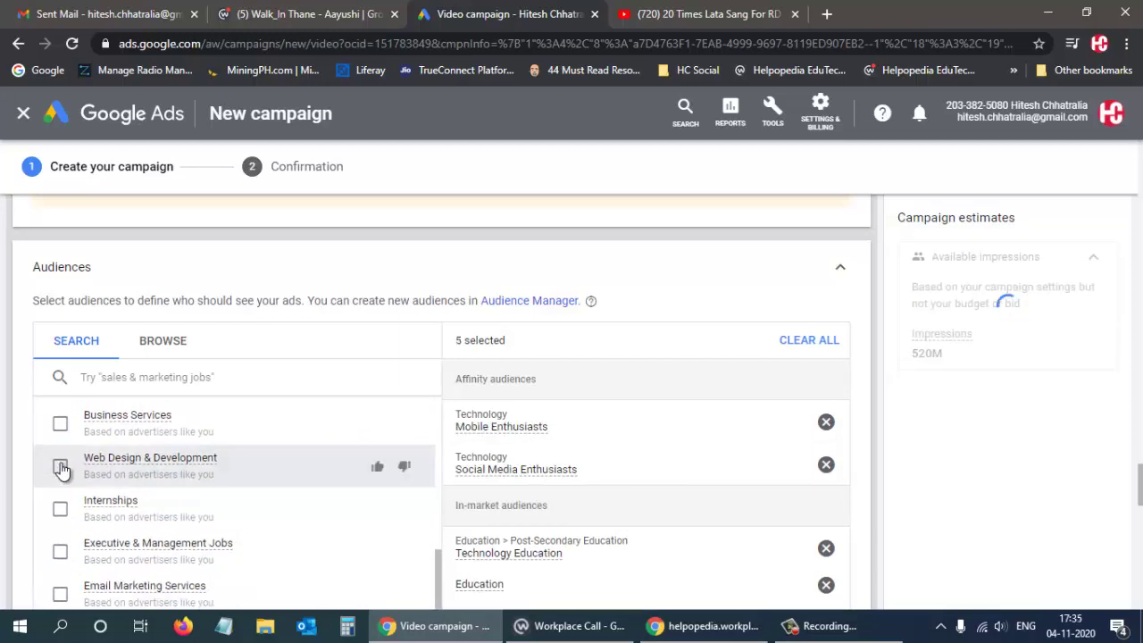
scroll(60, 469, down, 2)
scroll(60, 469, down, 4)
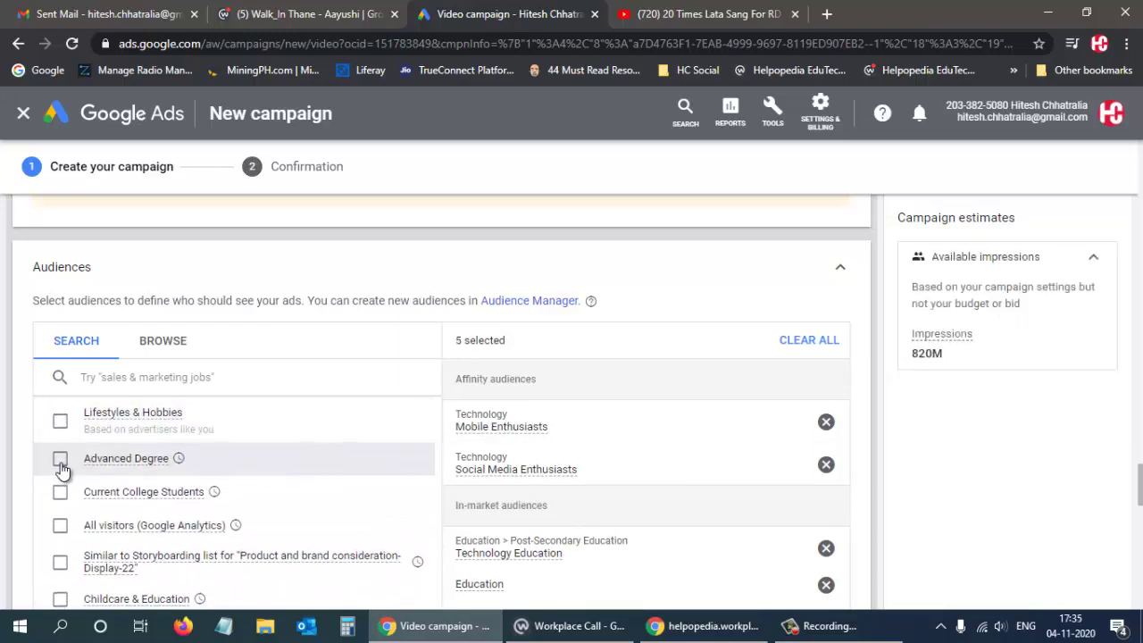
scroll(60, 464, down, 1)
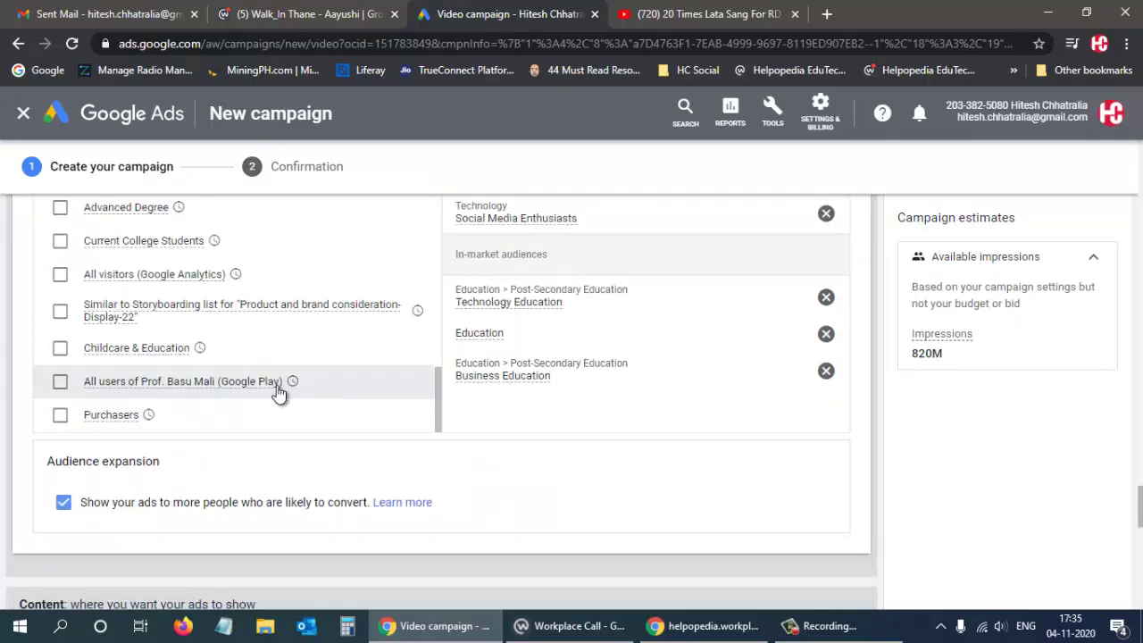
mouse_move(273, 407)
scroll(272, 407, up, 5)
scroll(339, 359, up, 3)
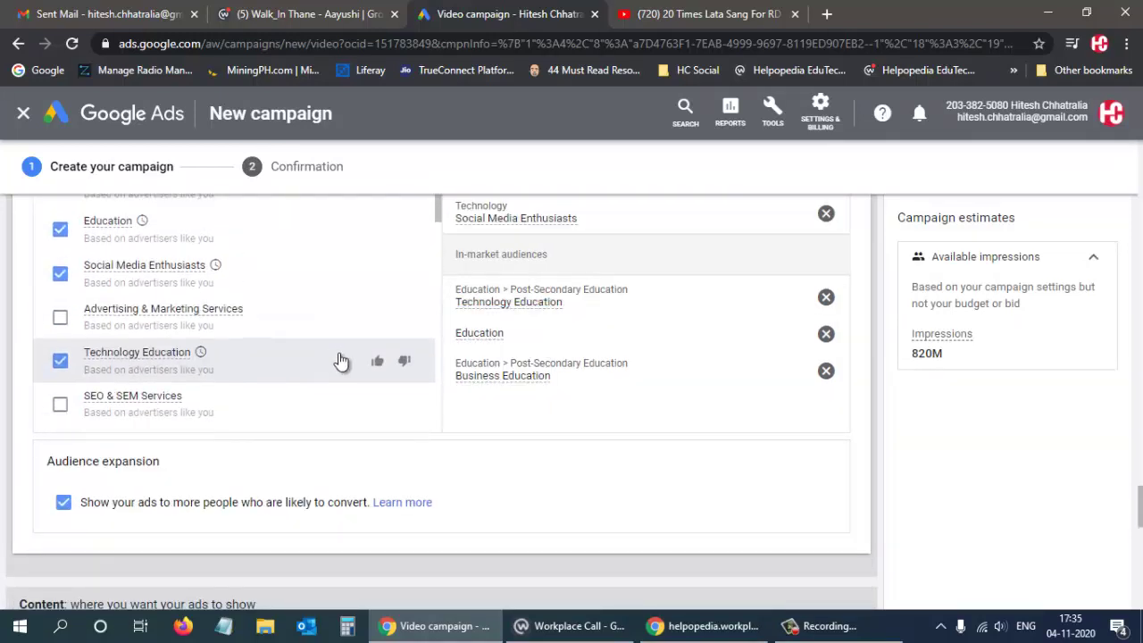
scroll(545, 443, up, 2)
scroll(544, 443, up, 2)
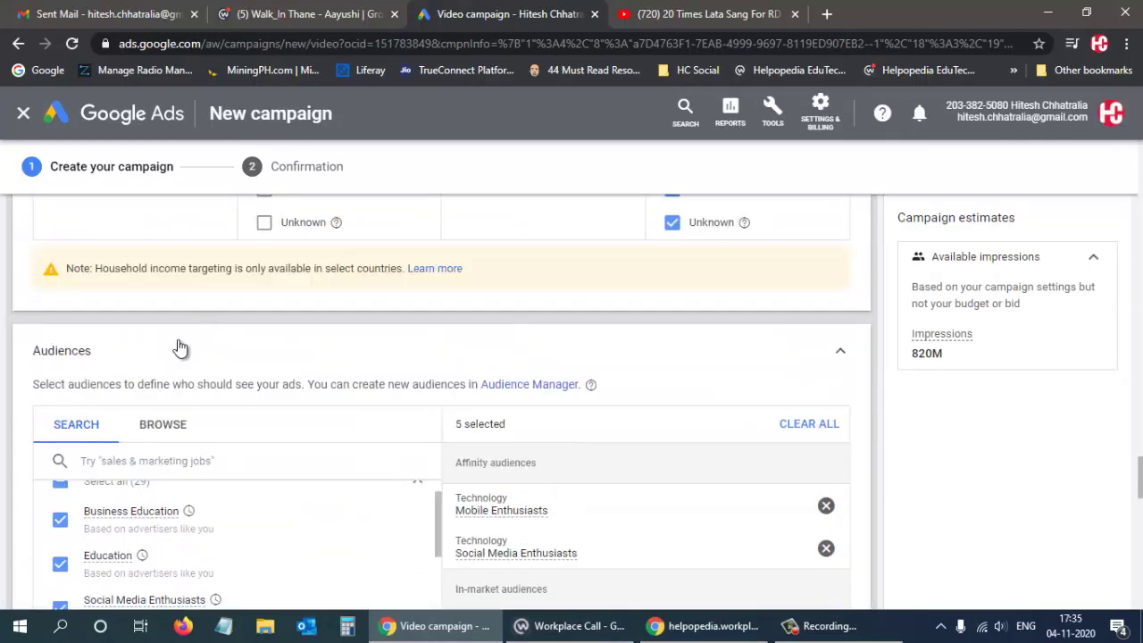
Search the ad group's audiences for "online classes" and add the Open Online Courses in-market audience.
click(169, 464)
text(onli)
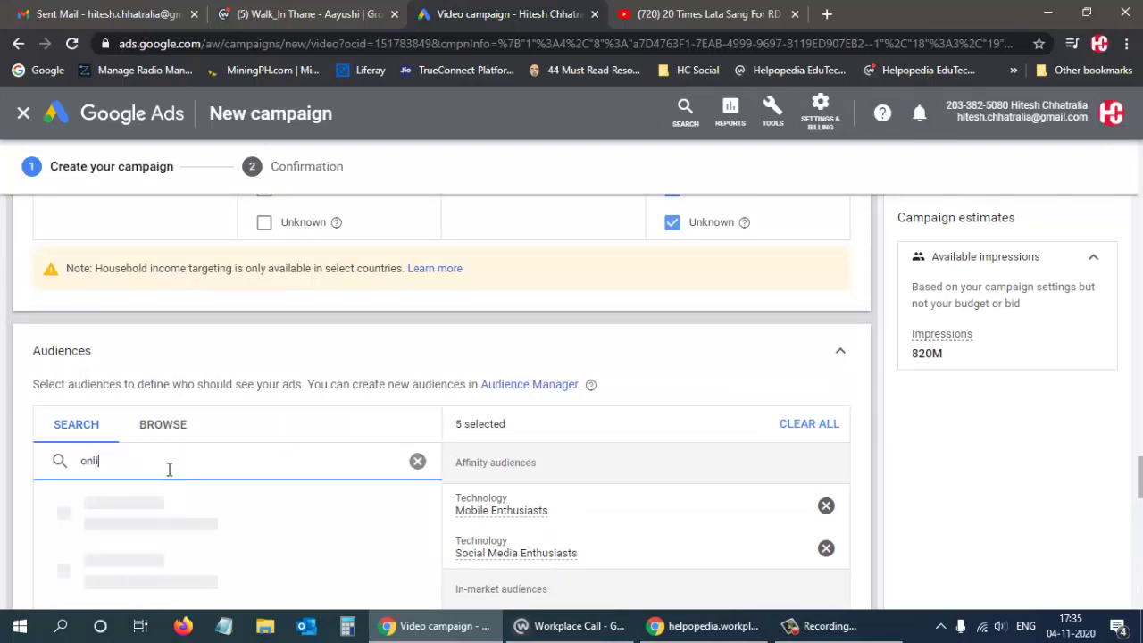
text(ne)
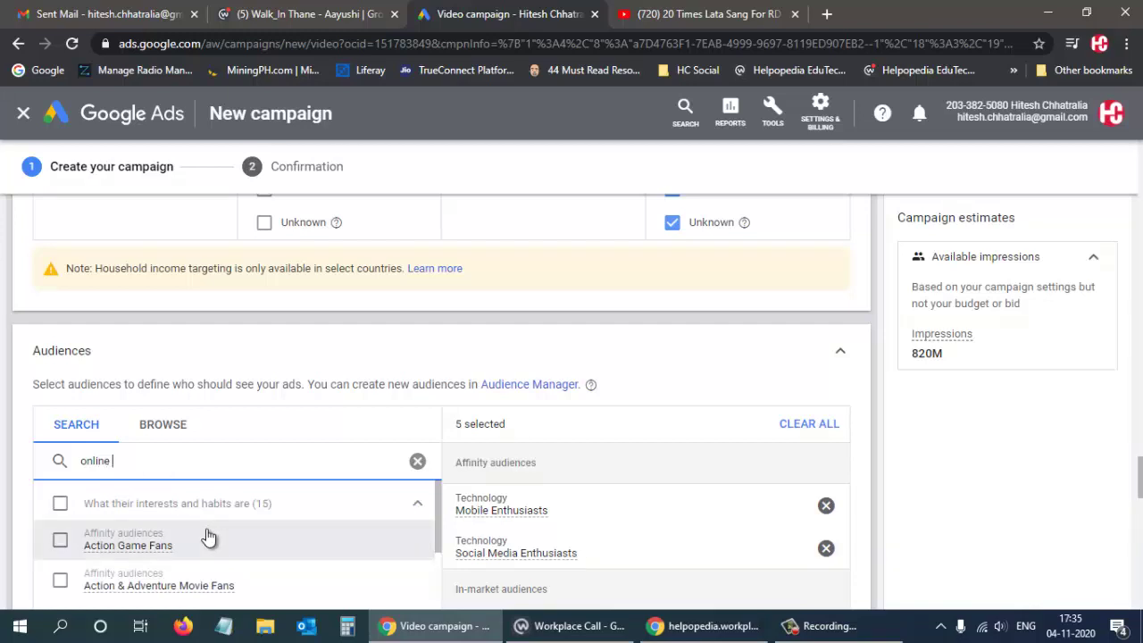
scroll(207, 537, down, 3)
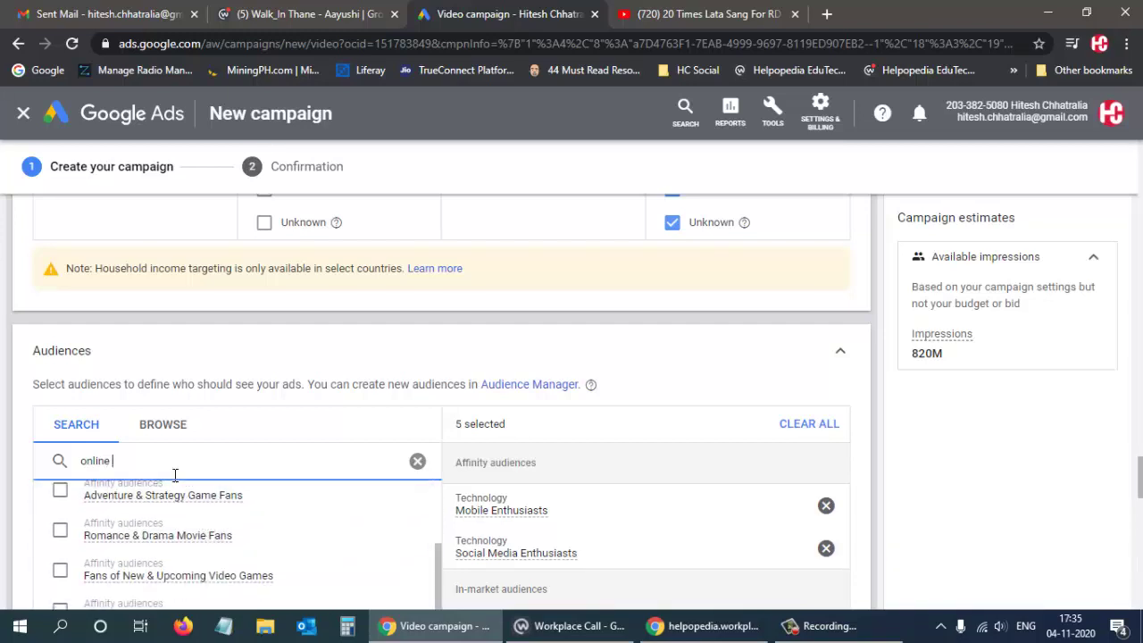
text(classes)
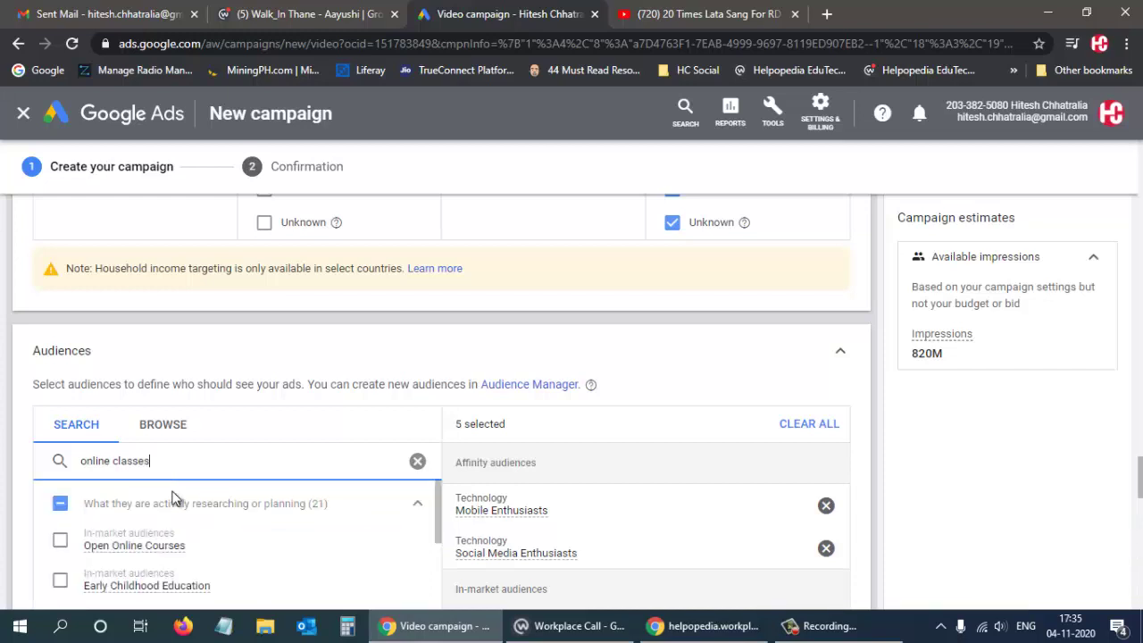
scroll(7, 498, down, 1)
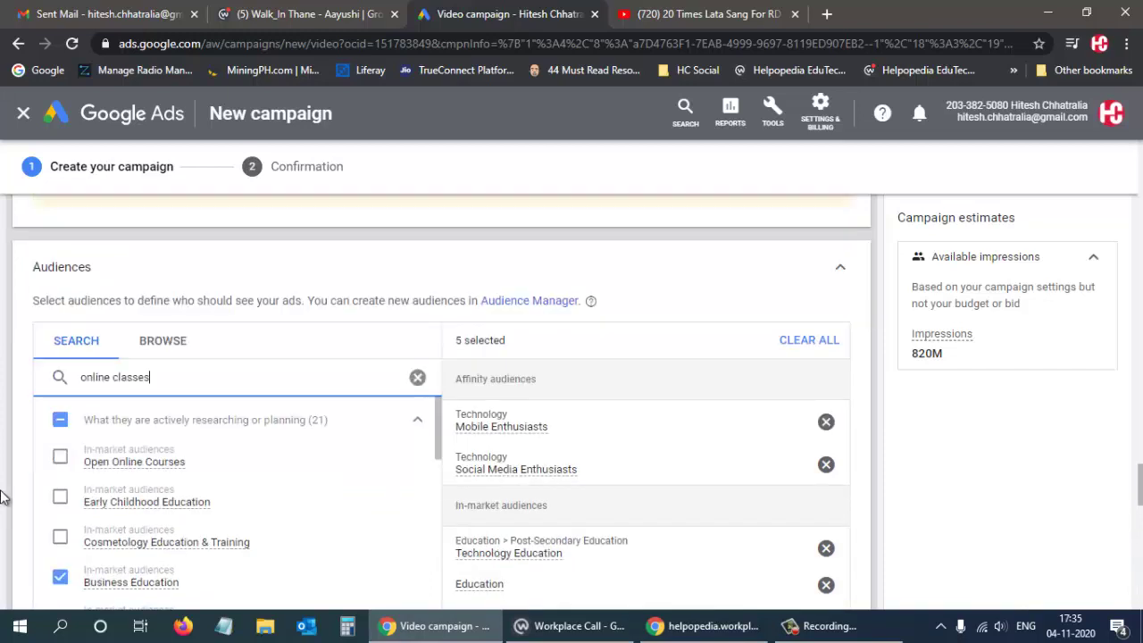
click(59, 462)
Add the Current College Students, Advanced Degree, Bachelor's Degree and High School Graduate detailed demographics to the targeted audiences.
scroll(52, 505, down, 1)
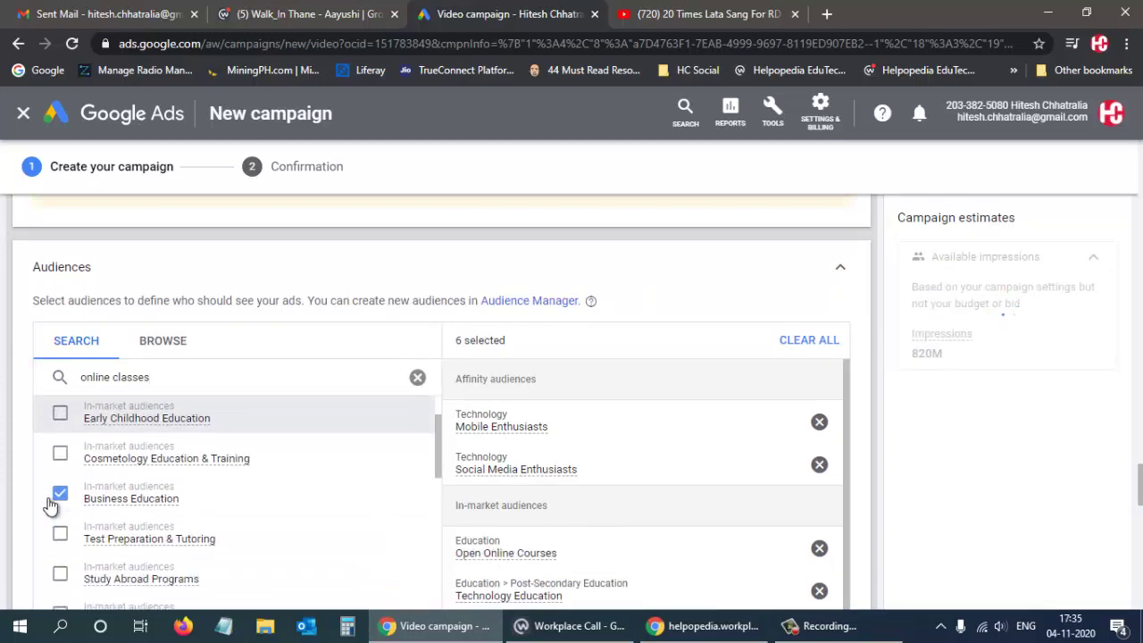
scroll(51, 506, down, 1)
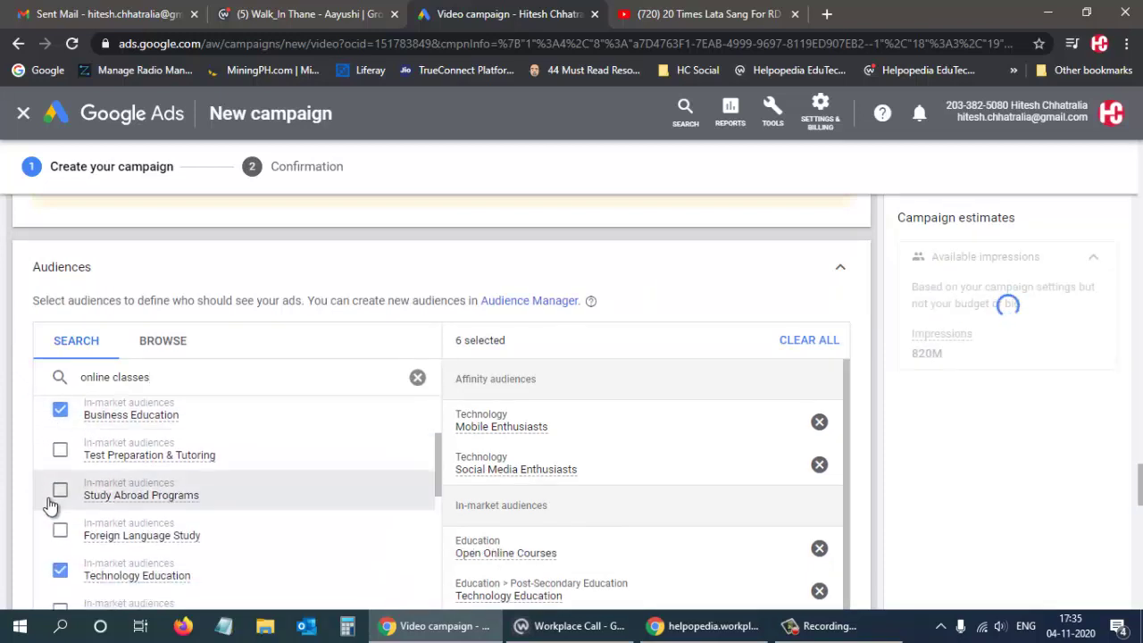
scroll(51, 506, down, 2)
scroll(51, 506, down, 2)
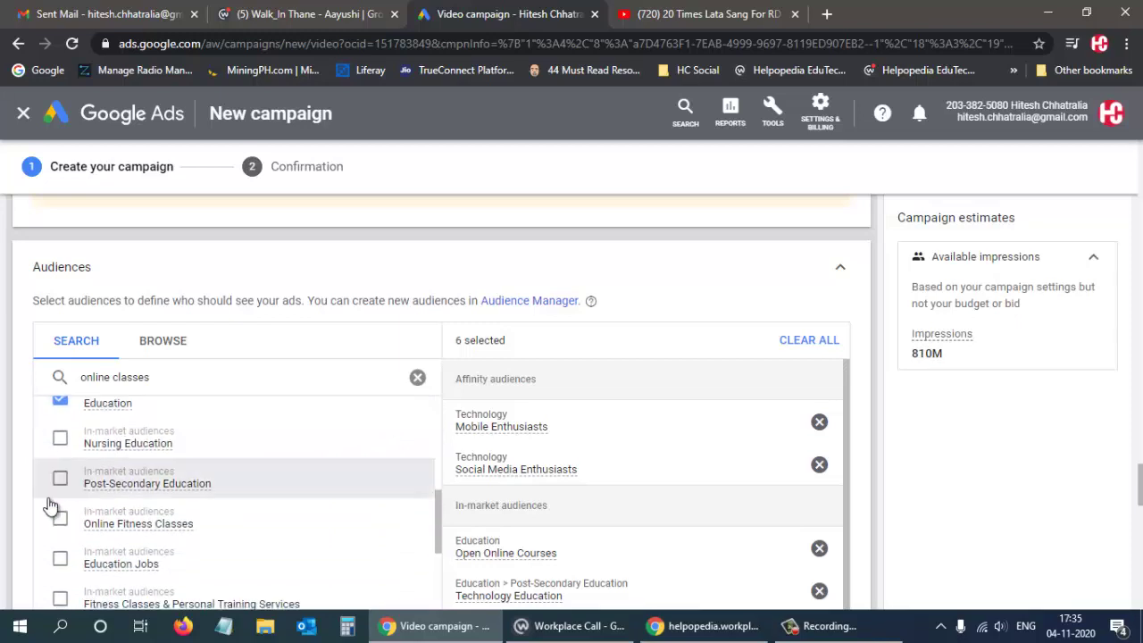
scroll(51, 506, down, 2)
scroll(51, 506, down, 2)
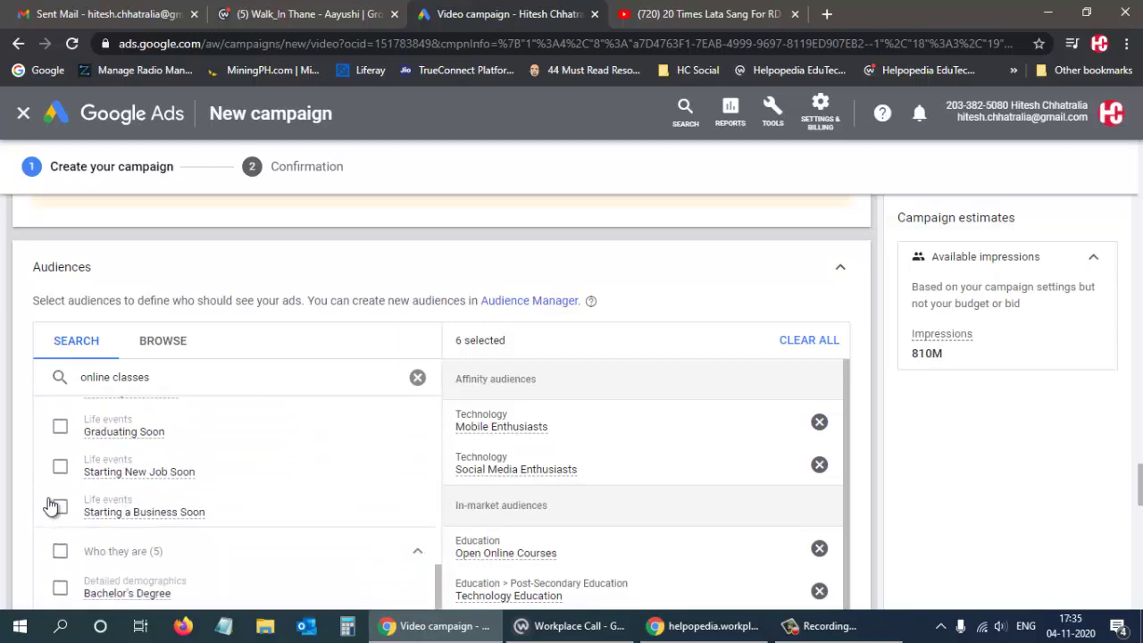
scroll(51, 506, down, 2)
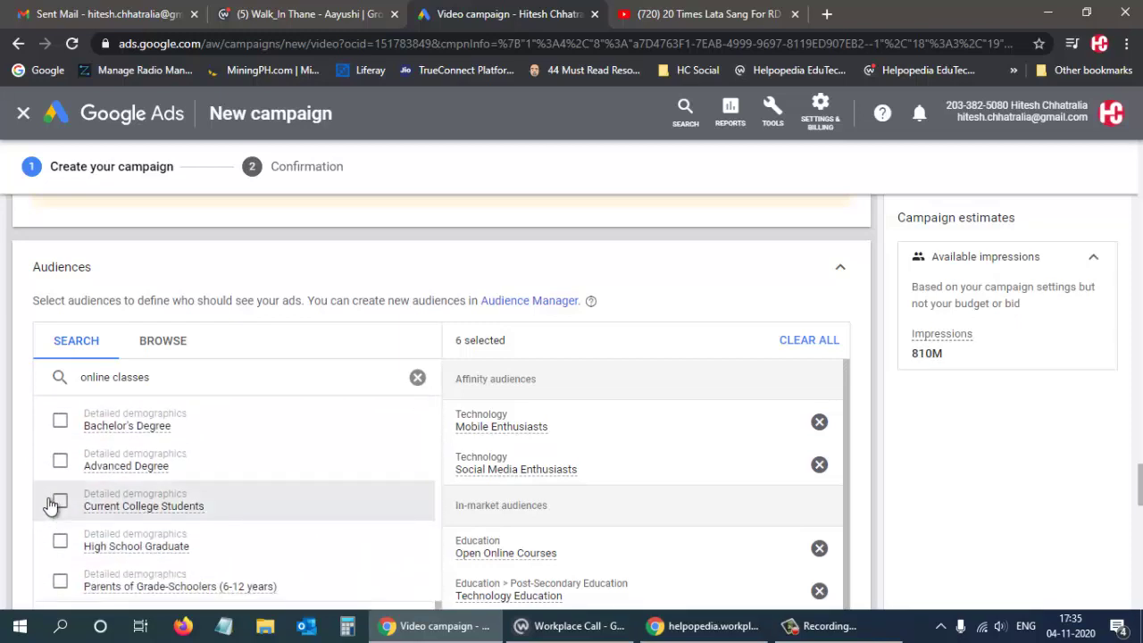
click(59, 501)
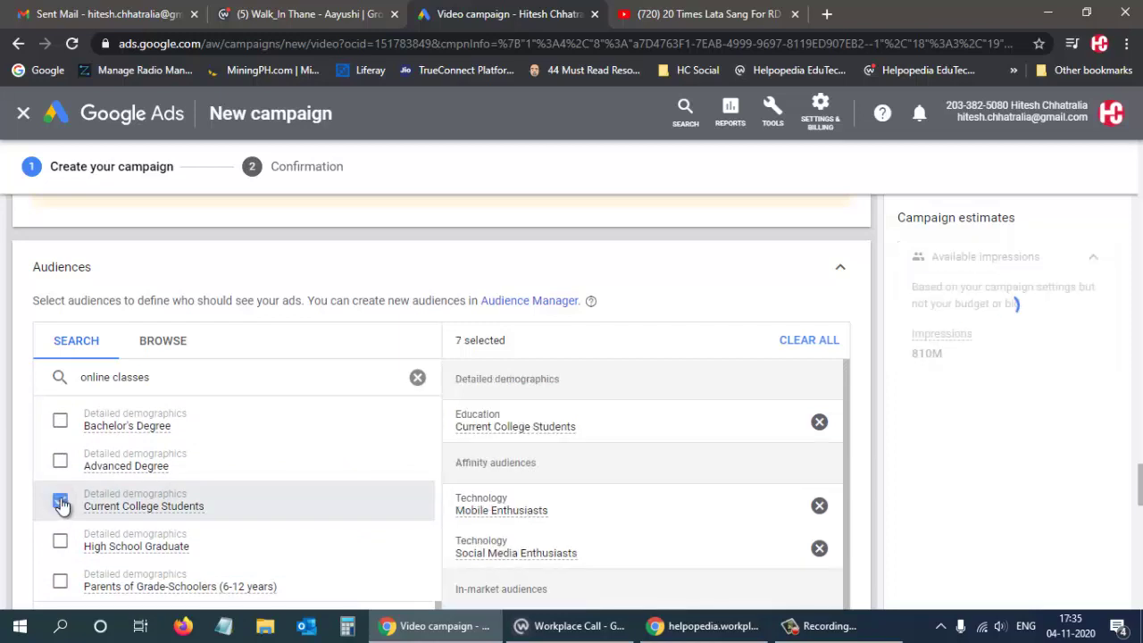
click(60, 460)
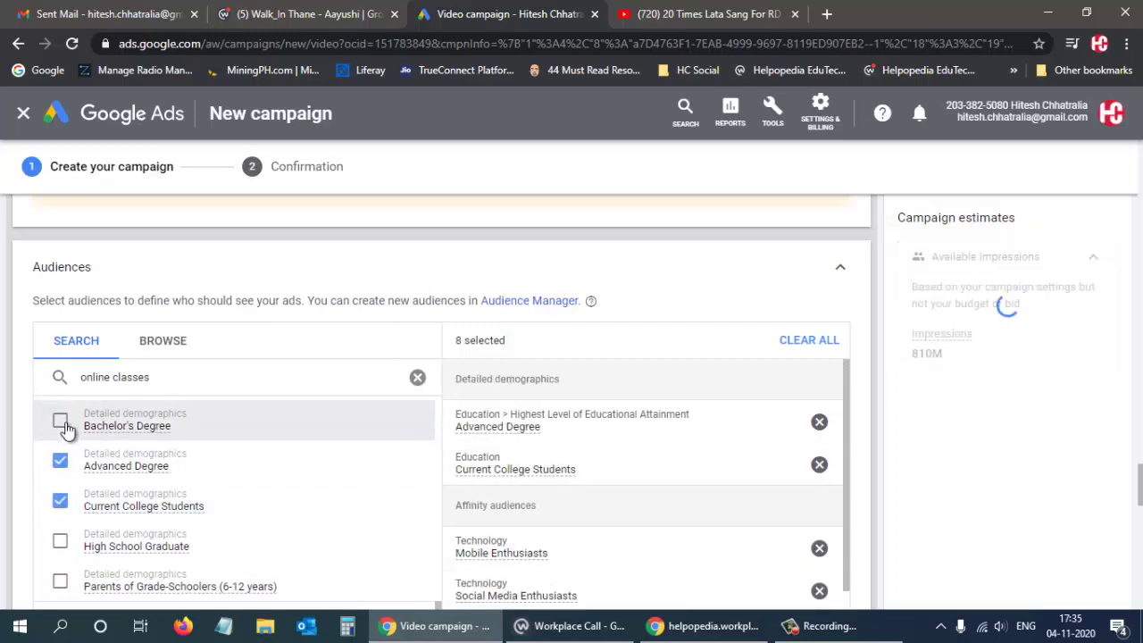
click(60, 423)
scroll(45, 509, down, 1)
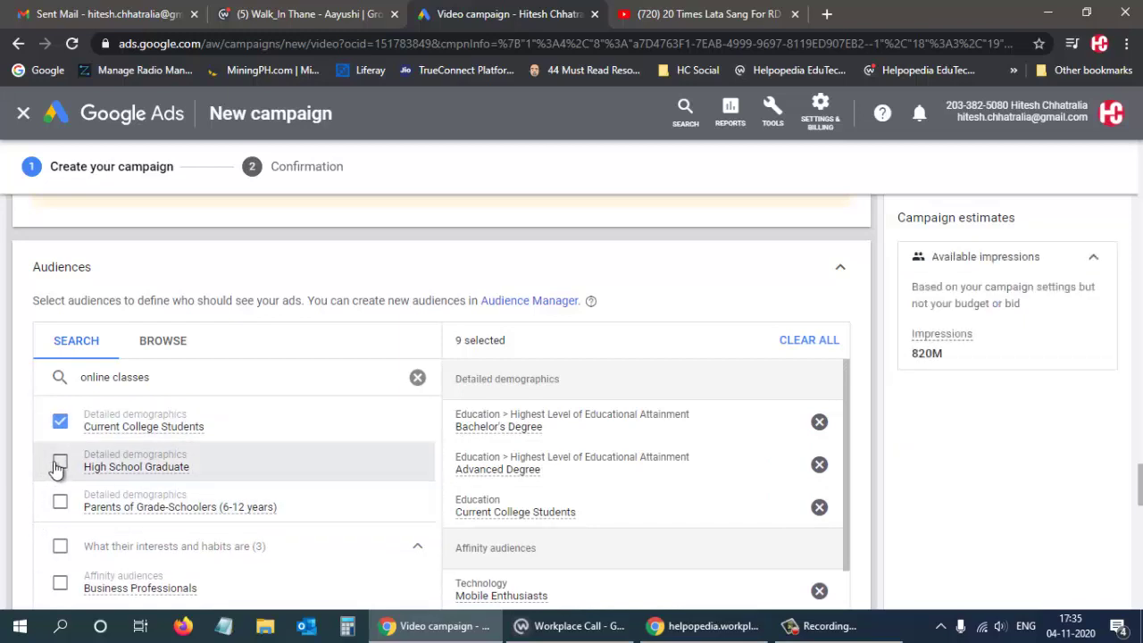
click(59, 463)
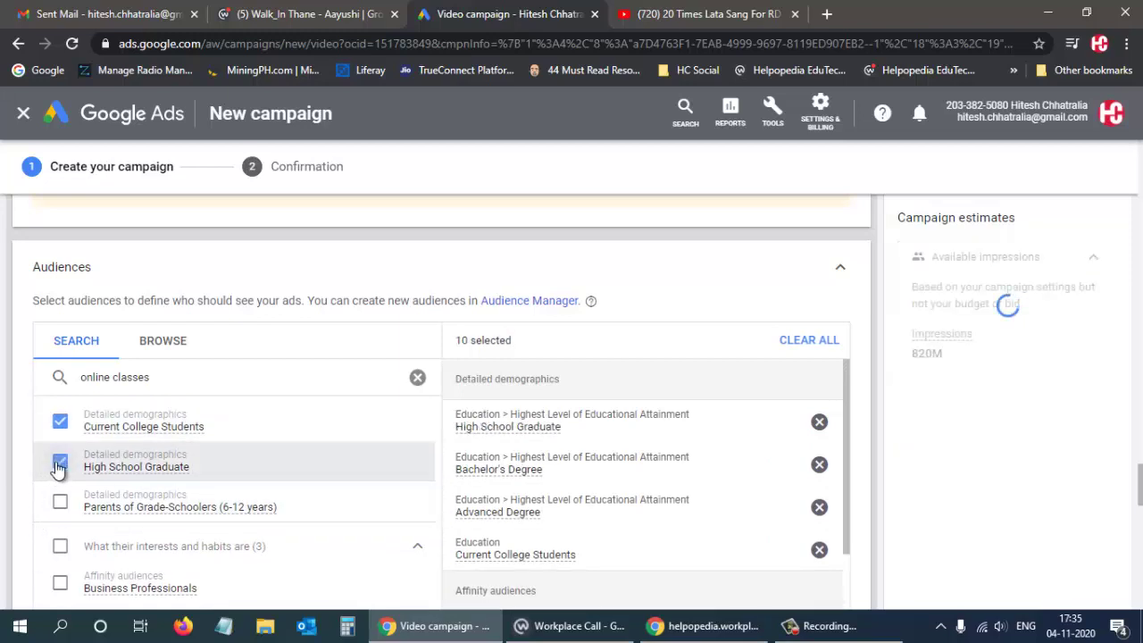
scroll(58, 468, down, 1)
scroll(57, 467, down, 1)
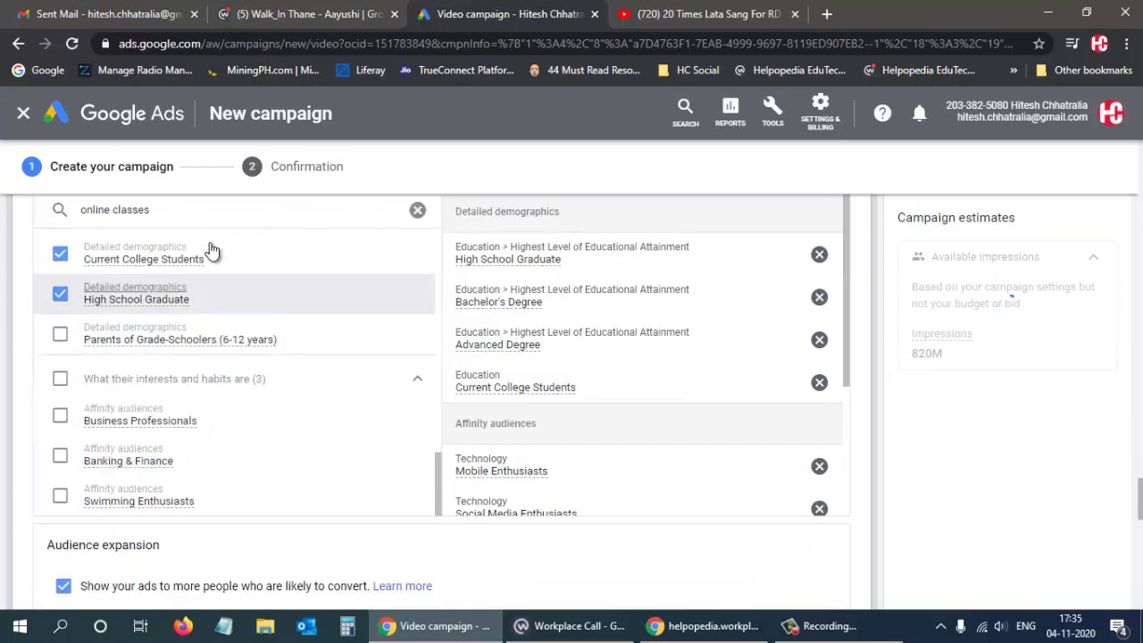
Search the audiences for "online courses", then clear the search and look through the suggested audience ideas.
scroll(212, 243, up, 4)
double_click(135, 209)
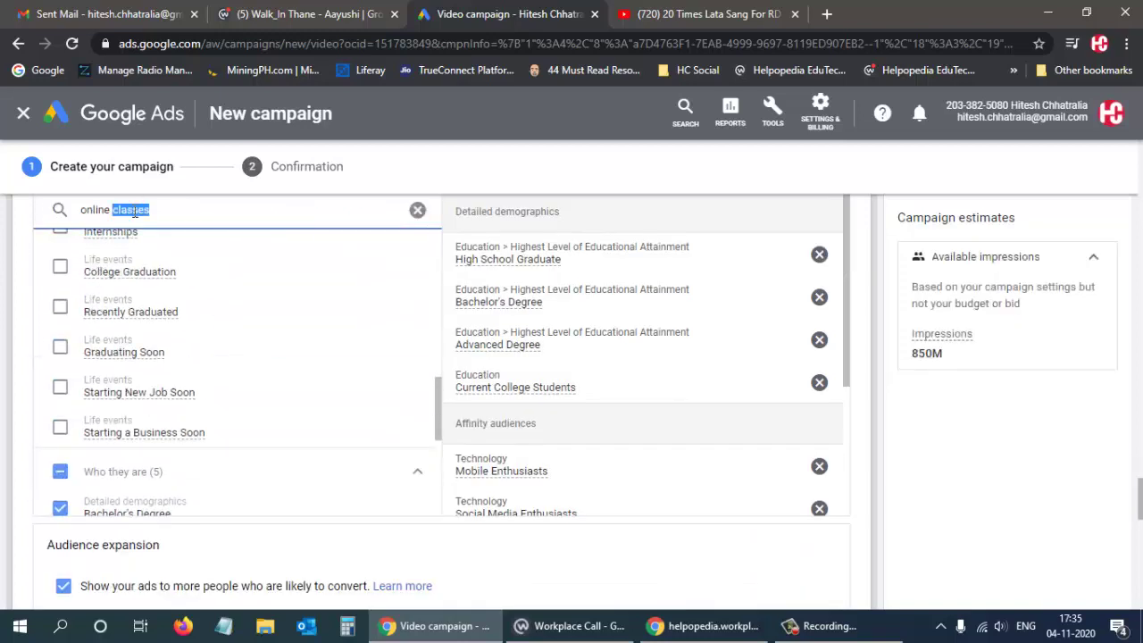
text(courses)
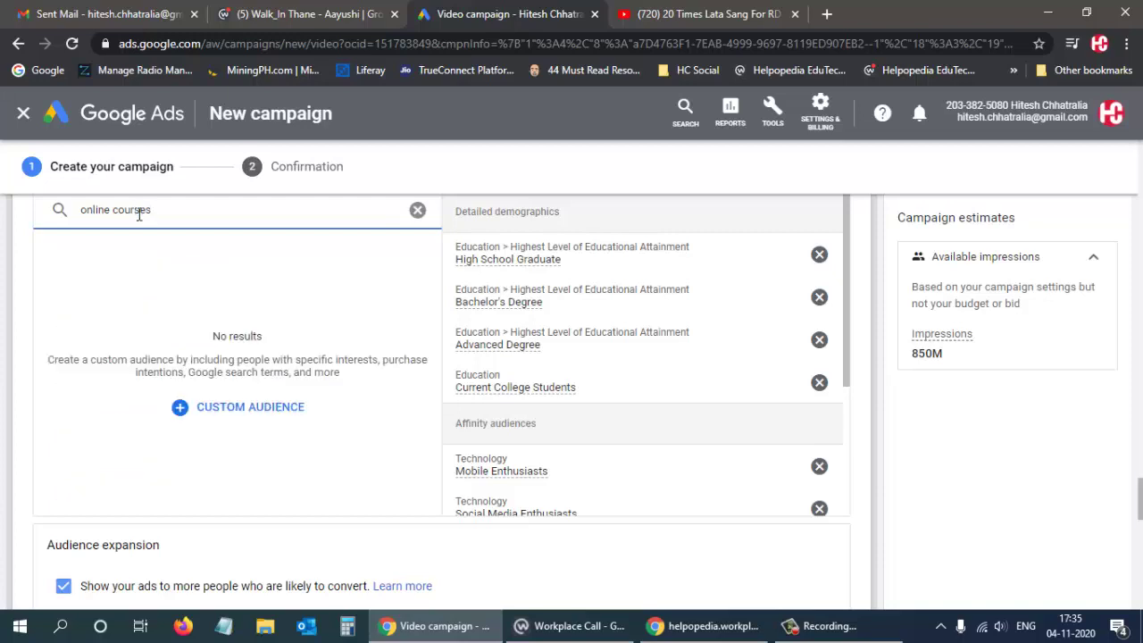
click(417, 211)
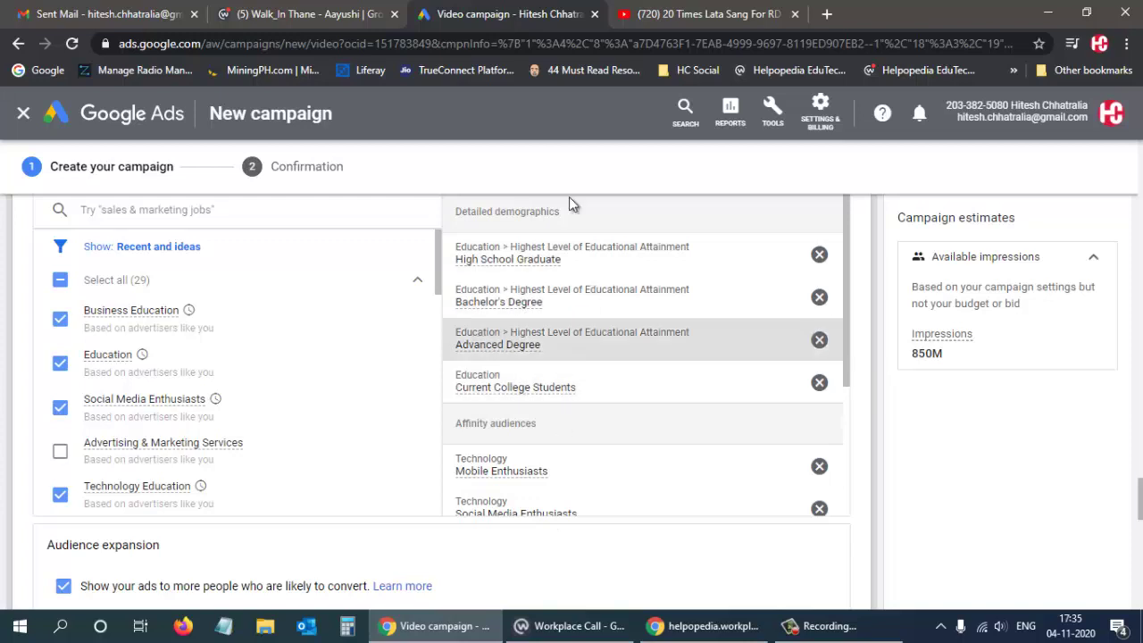
scroll(324, 393, down, 2)
scroll(324, 392, down, 3)
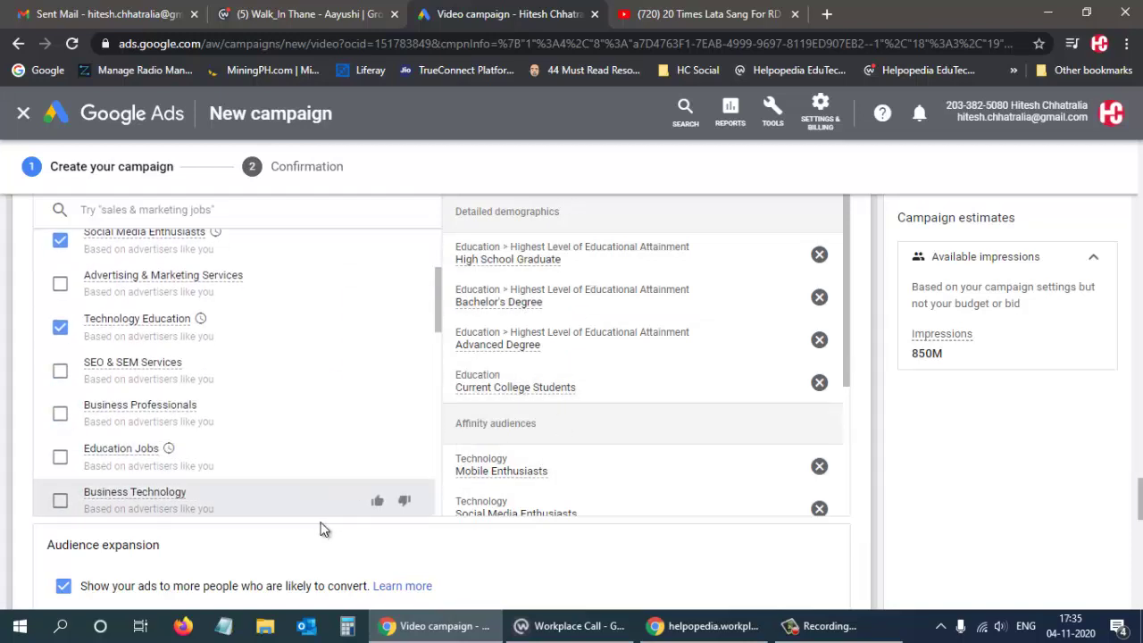
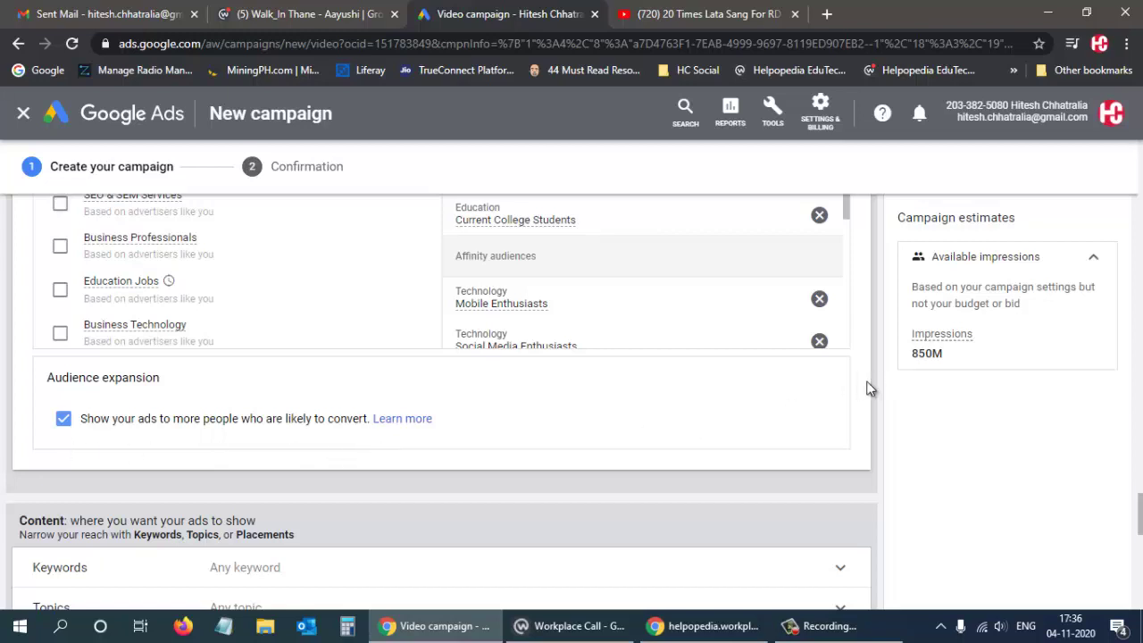
Get keyword ideas for the product or service "Digital Marketing courses" in the ad group's keyword targeting.
mouse_move(415, 247)
scroll(495, 424, down, 1)
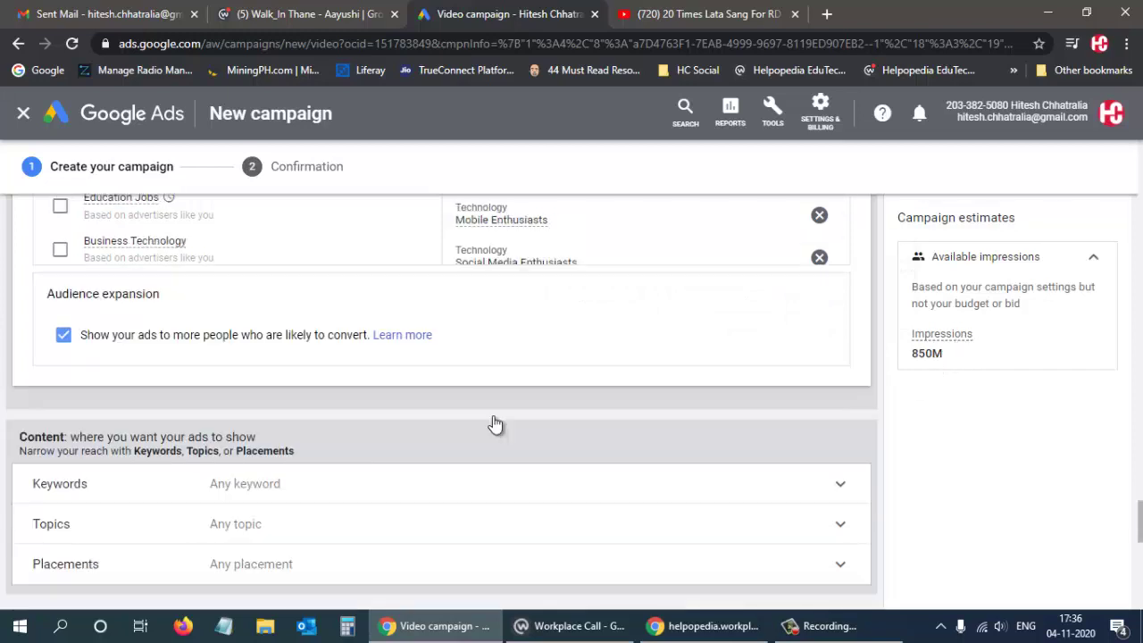
scroll(496, 424, down, 1)
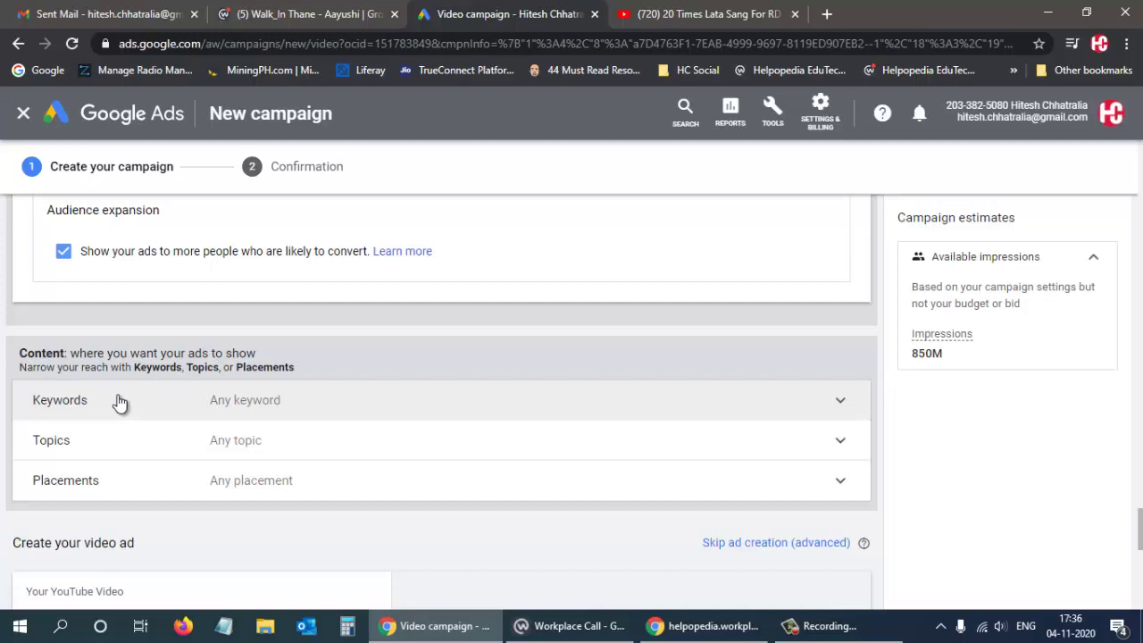
click(166, 407)
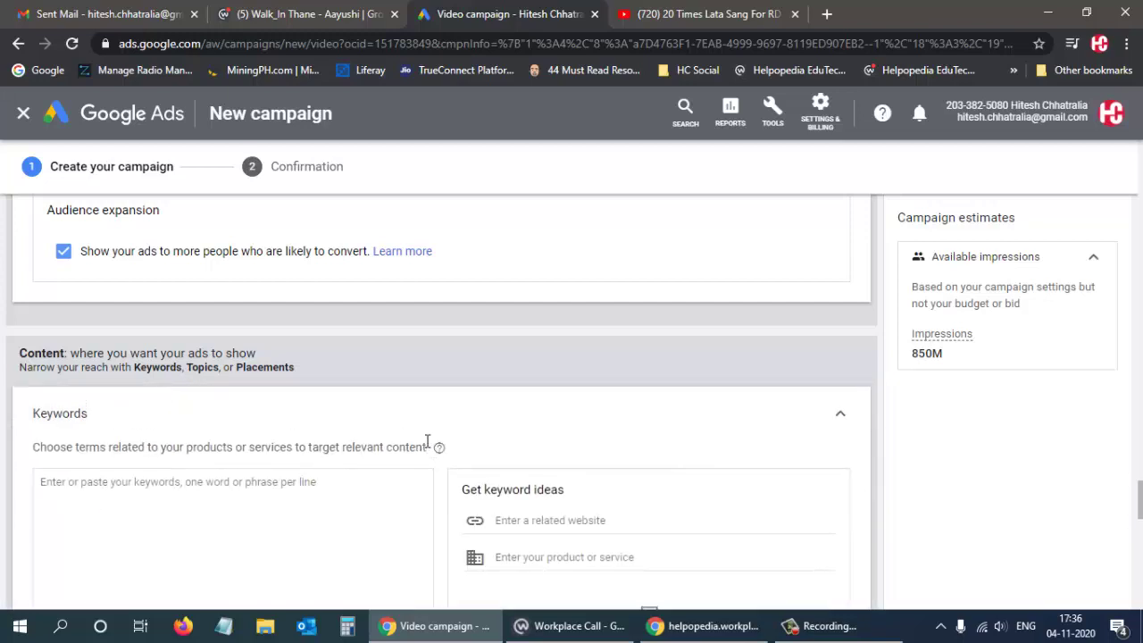
scroll(426, 440, down, 1)
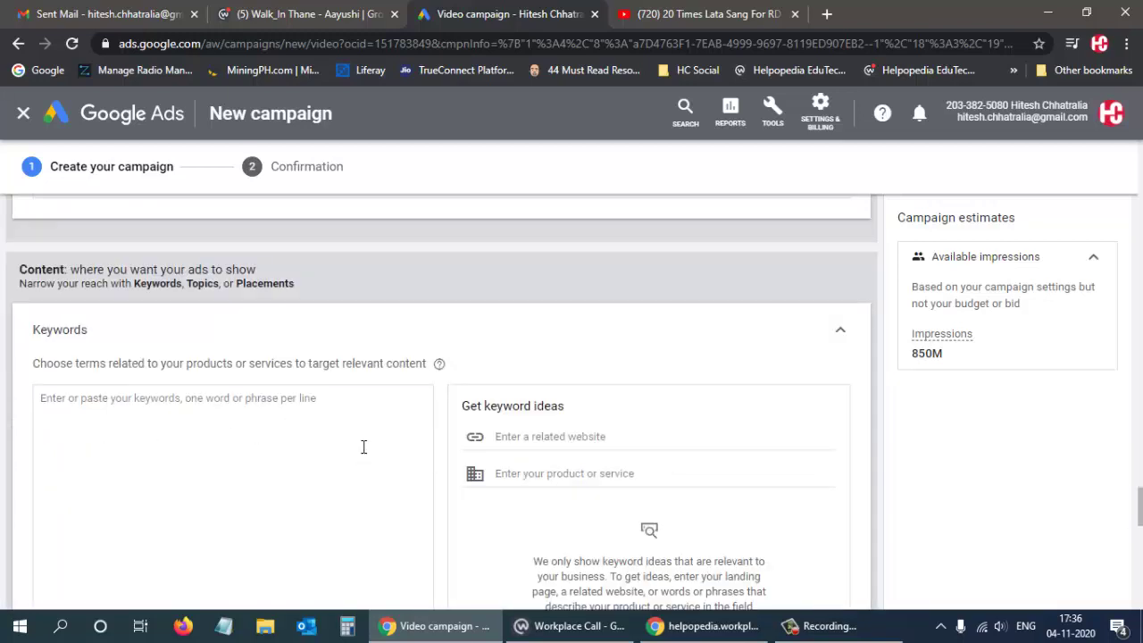
click(532, 471)
text(Digit)
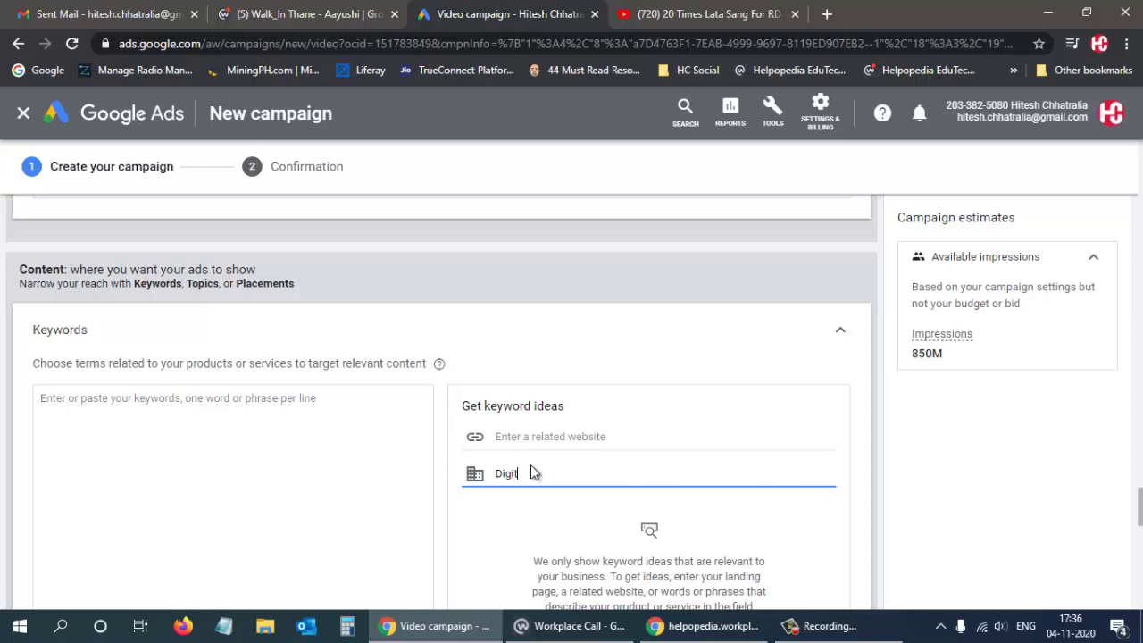
text(al Marketing courses)
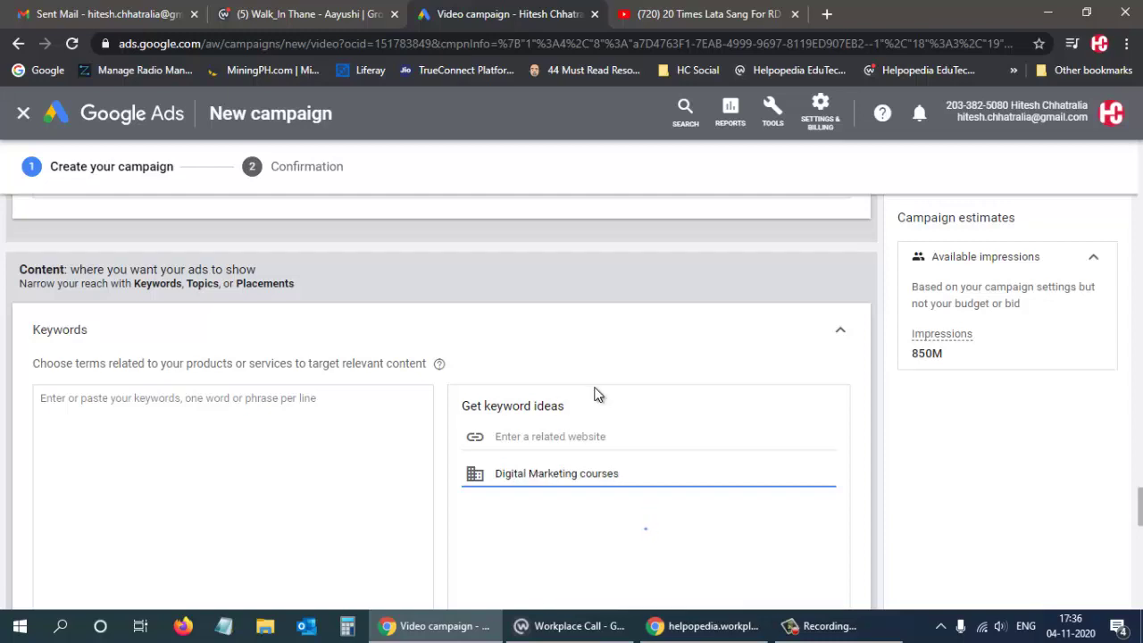
Add the first twenty keyword ideas, from "online marketing course" through "online training program", to the ad group's keyword list.
scroll(598, 394, down, 2)
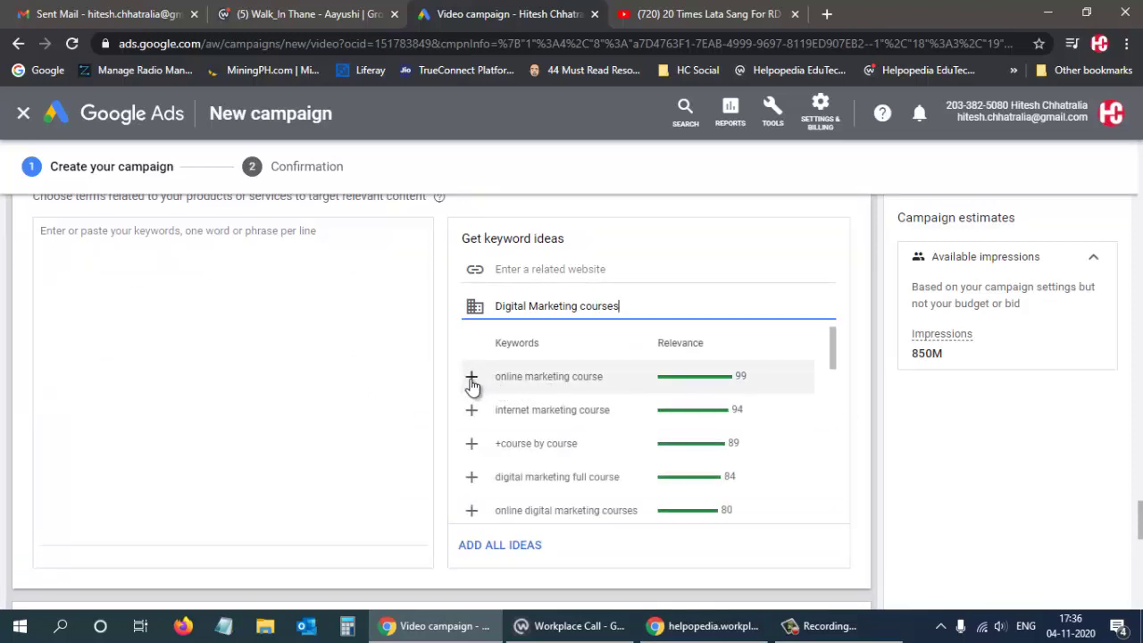
click(471, 379)
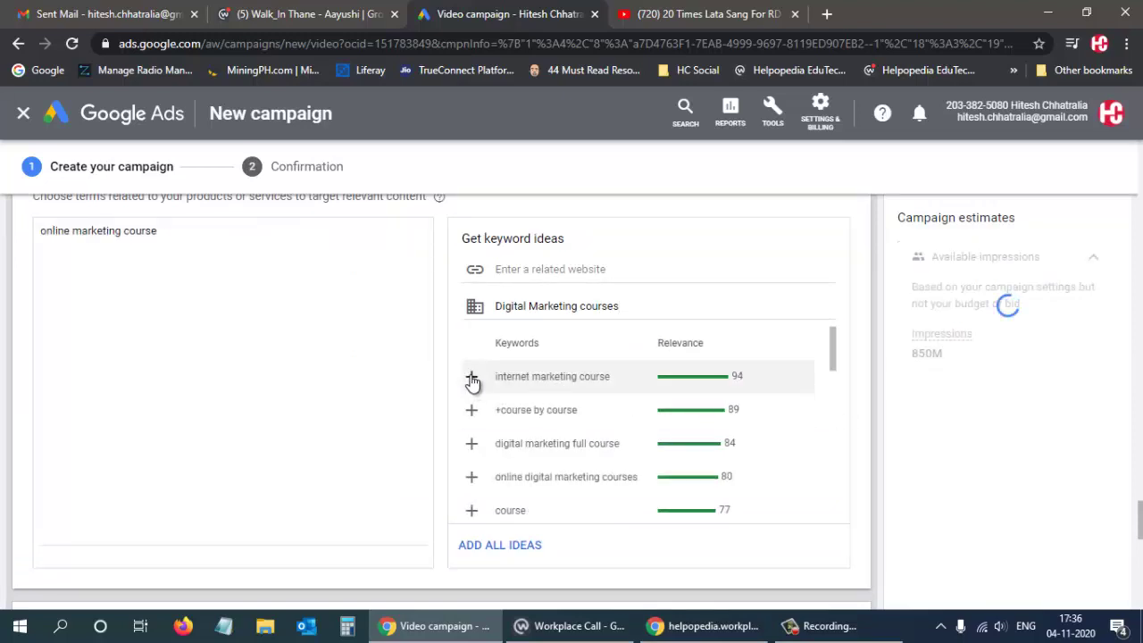
click(471, 378)
click(471, 378)
click(471, 378)
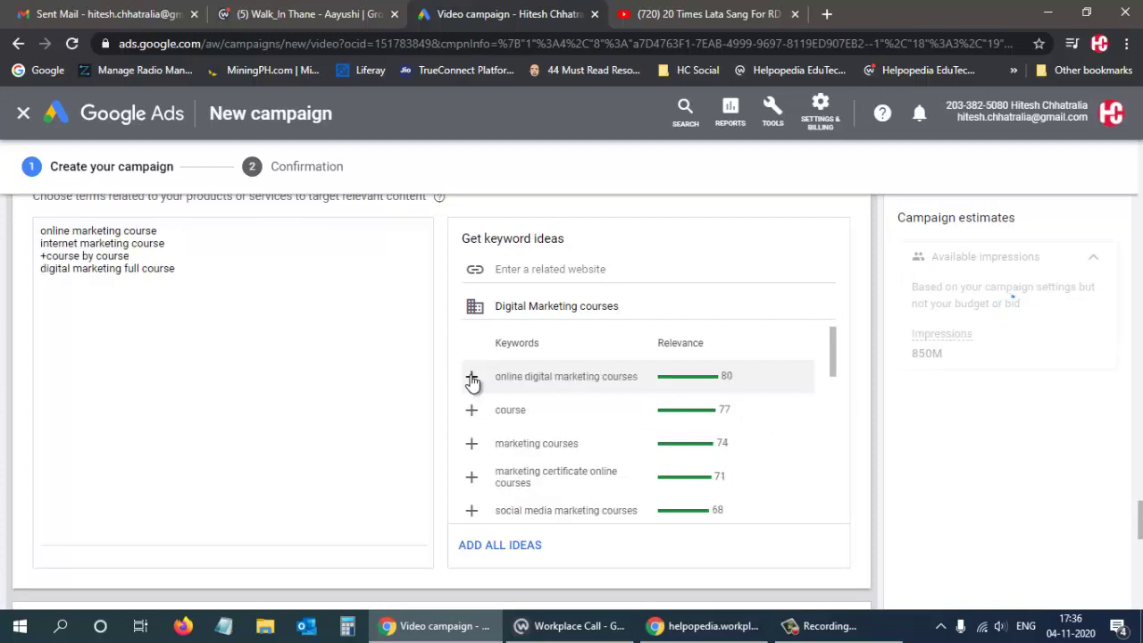
click(471, 378)
click(471, 378)
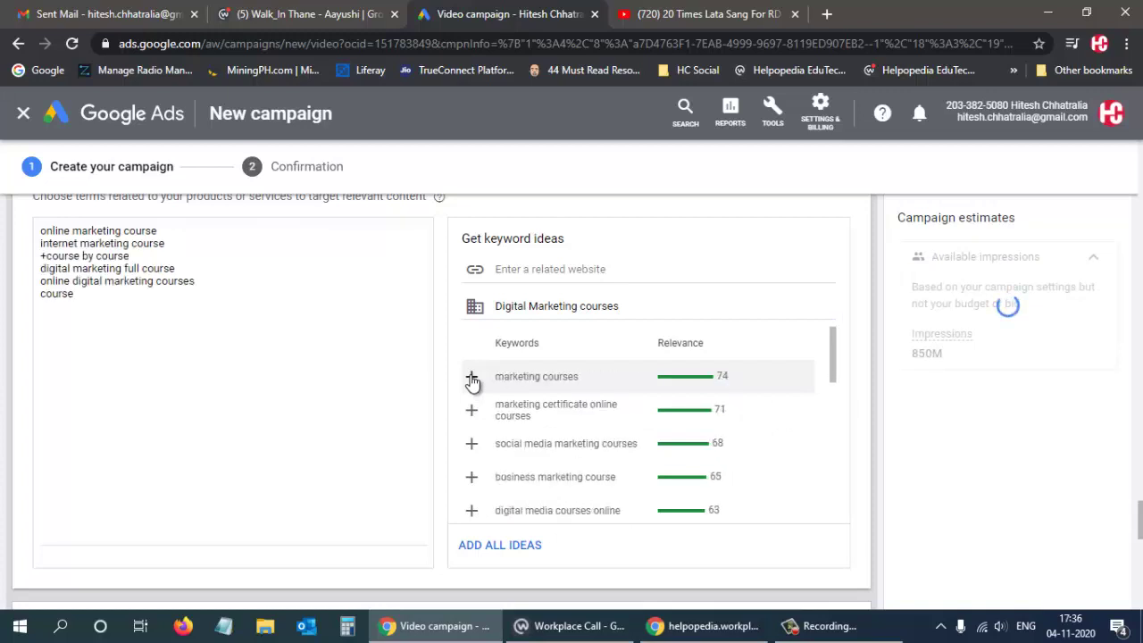
click(471, 378)
click(472, 378)
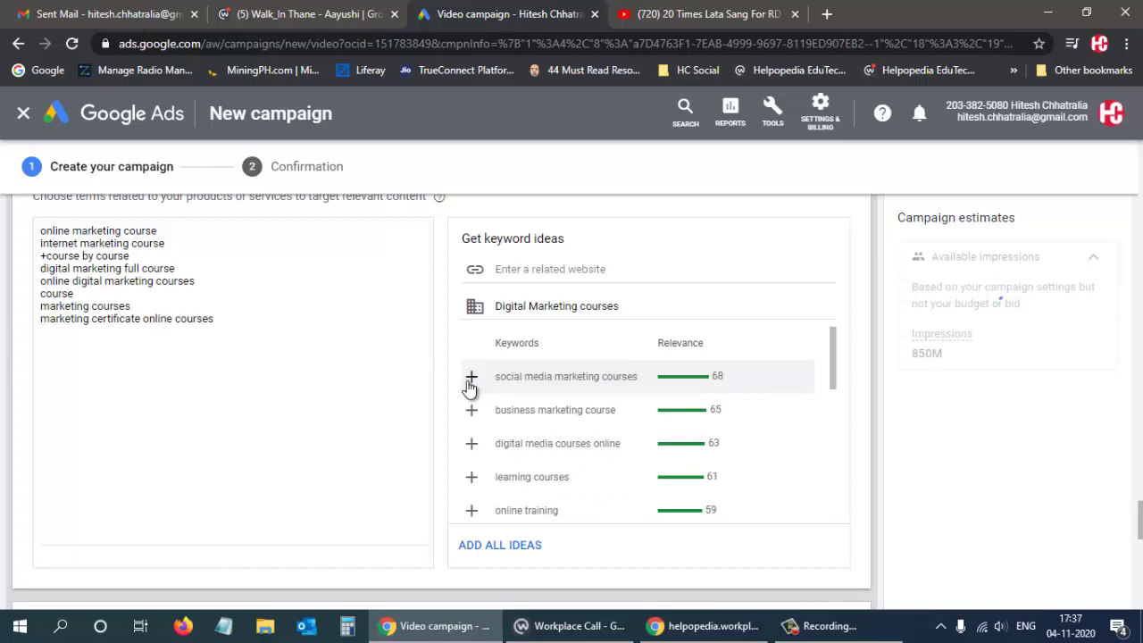
click(471, 379)
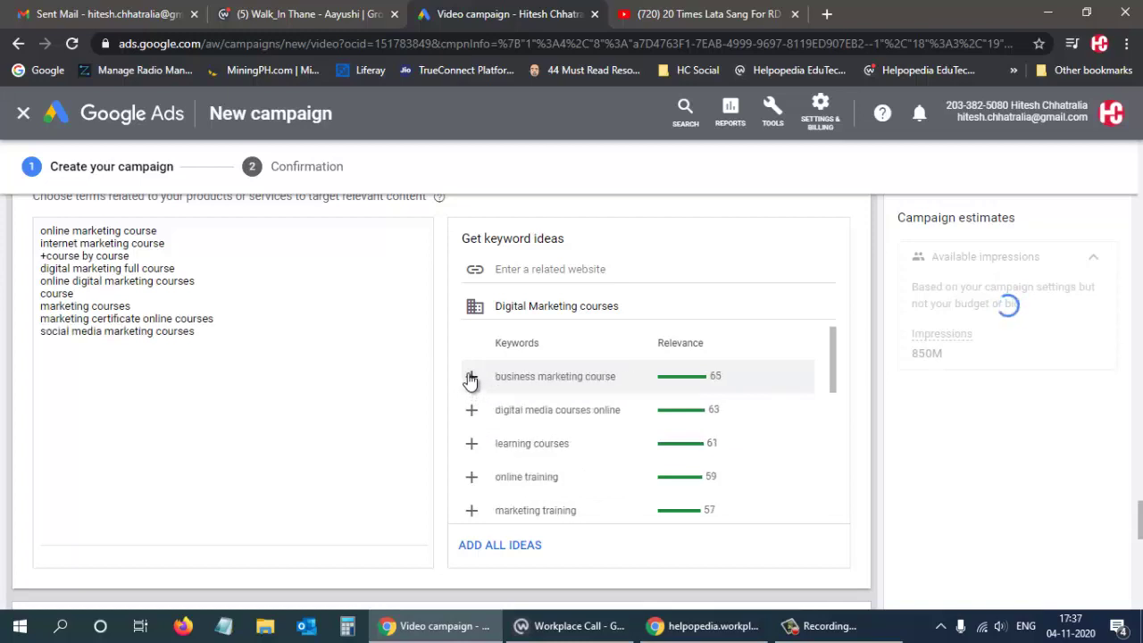
click(472, 378)
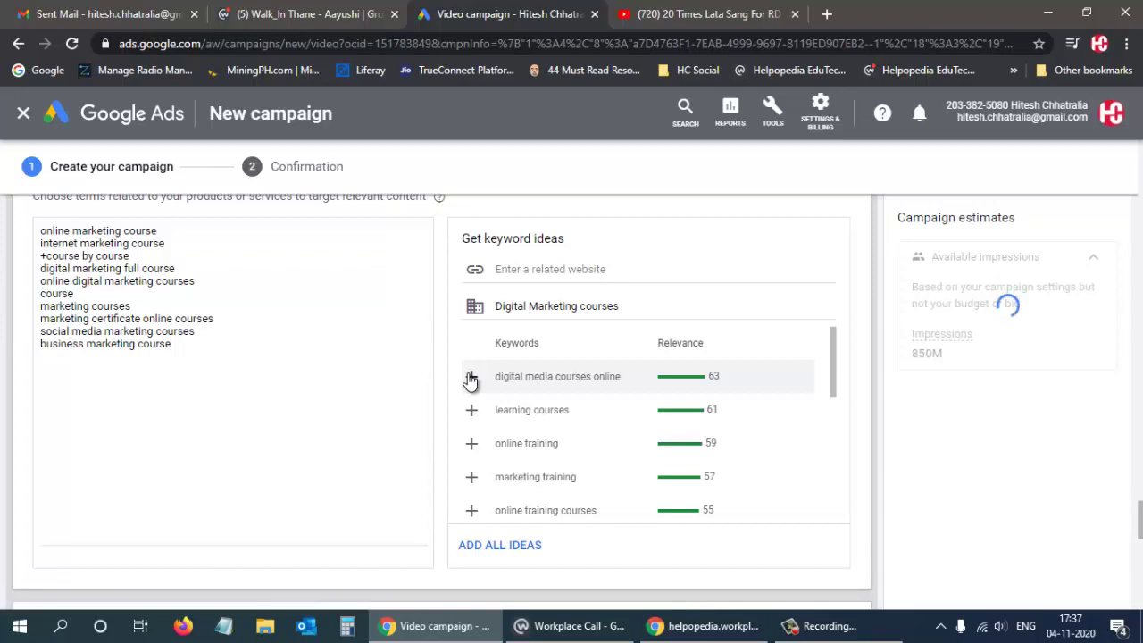
click(471, 378)
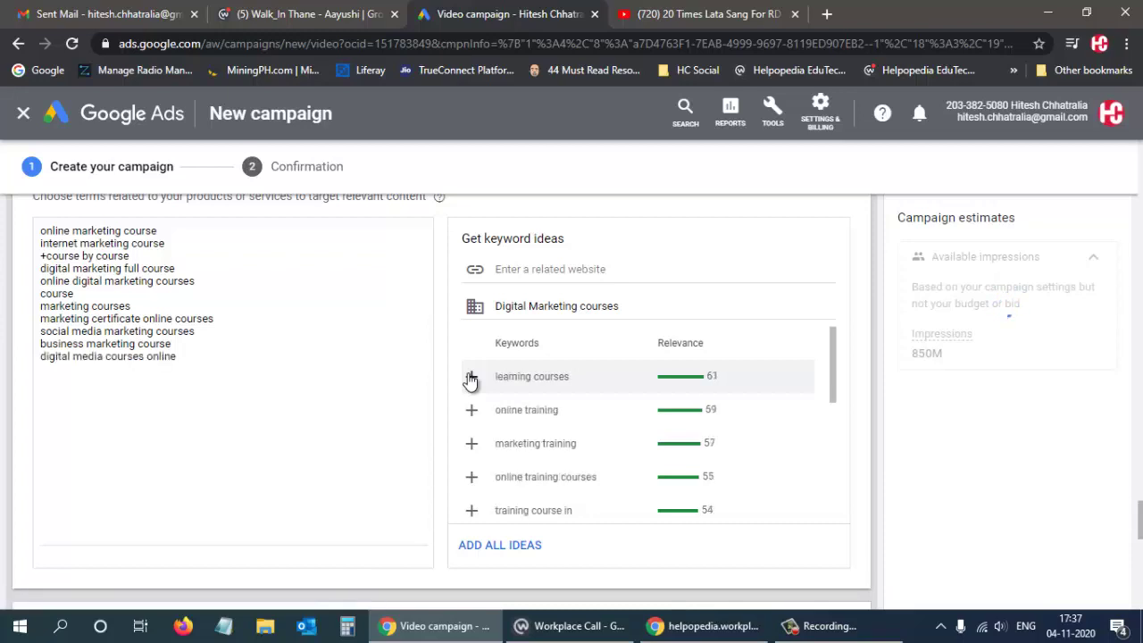
click(471, 379)
click(474, 379)
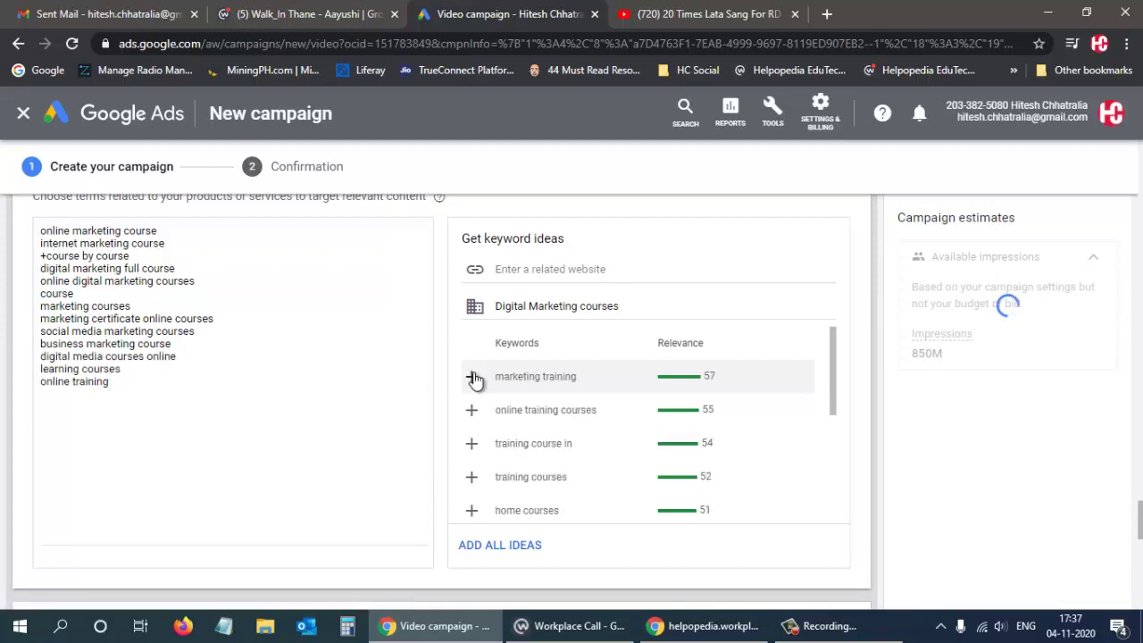
click(474, 378)
click(474, 379)
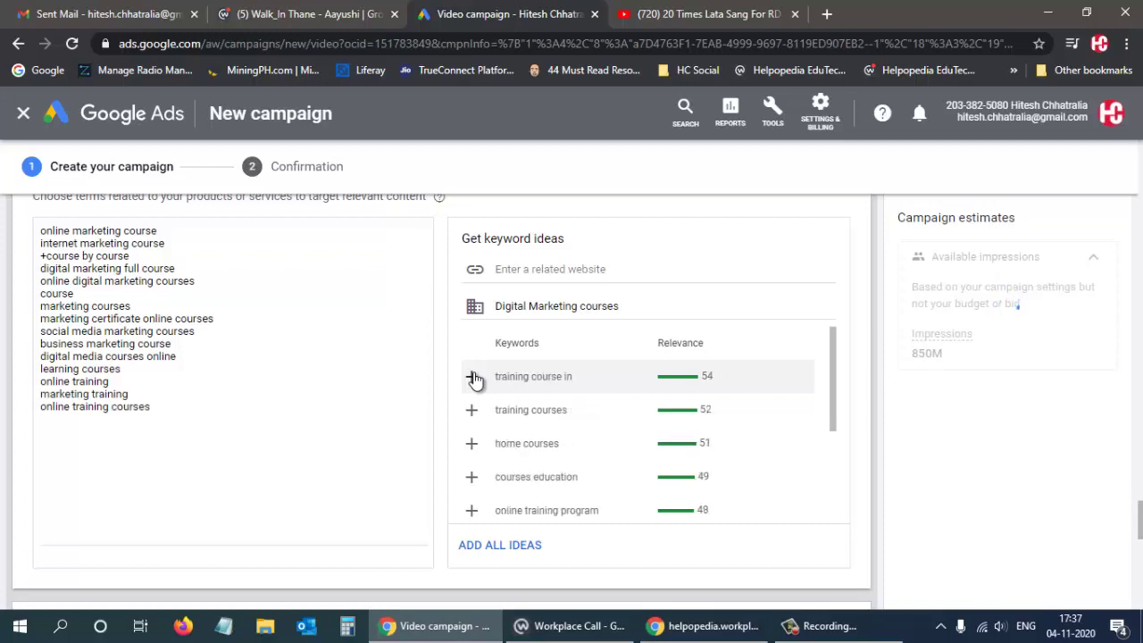
click(474, 378)
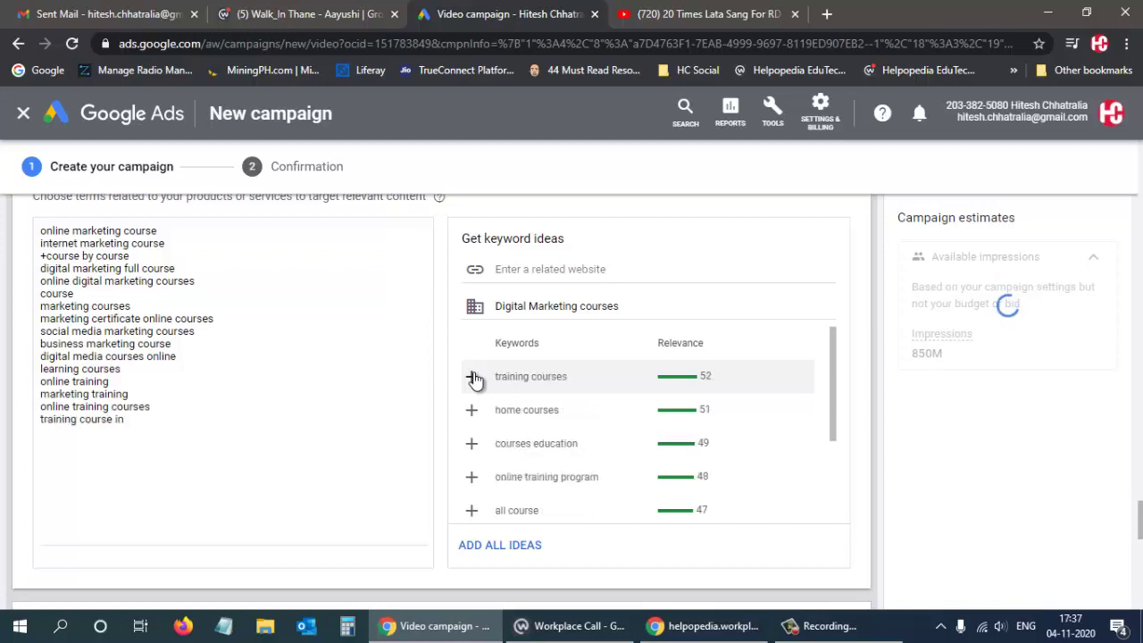
click(474, 379)
click(474, 378)
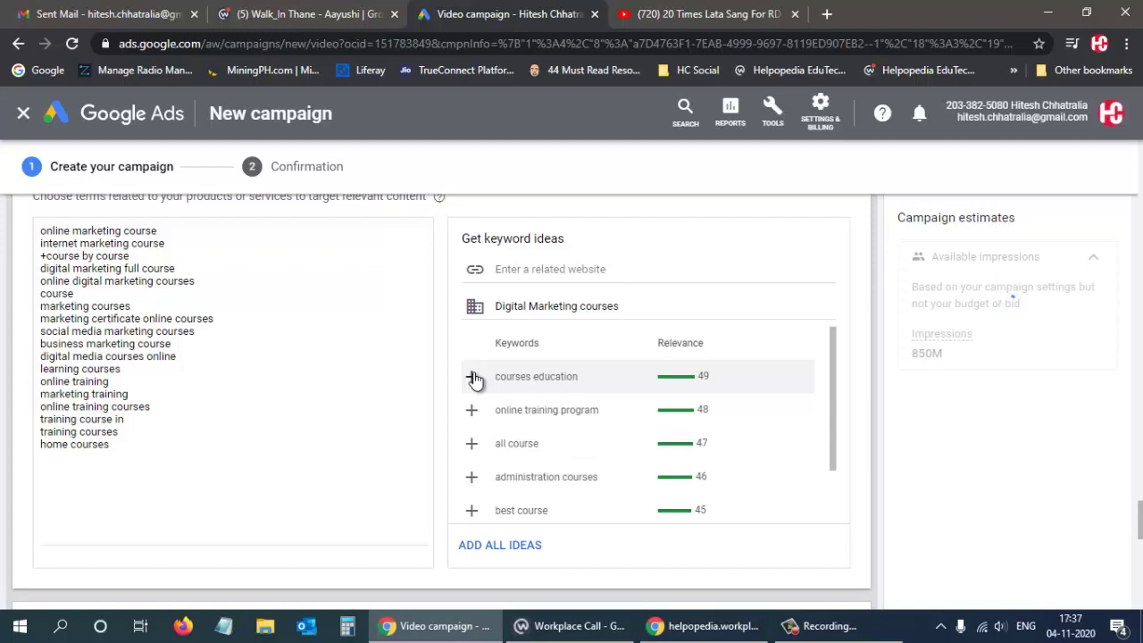
click(474, 378)
click(474, 378)
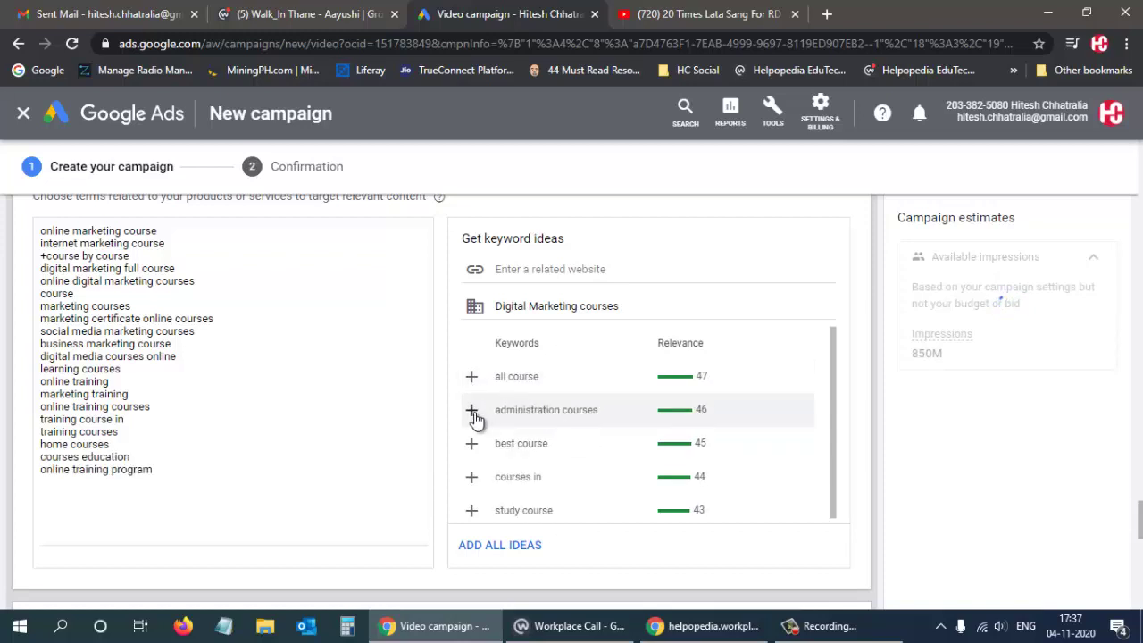
Add the suggested keywords "best course" and "courses in" to the campaign's keyword list.
click(474, 445)
click(473, 444)
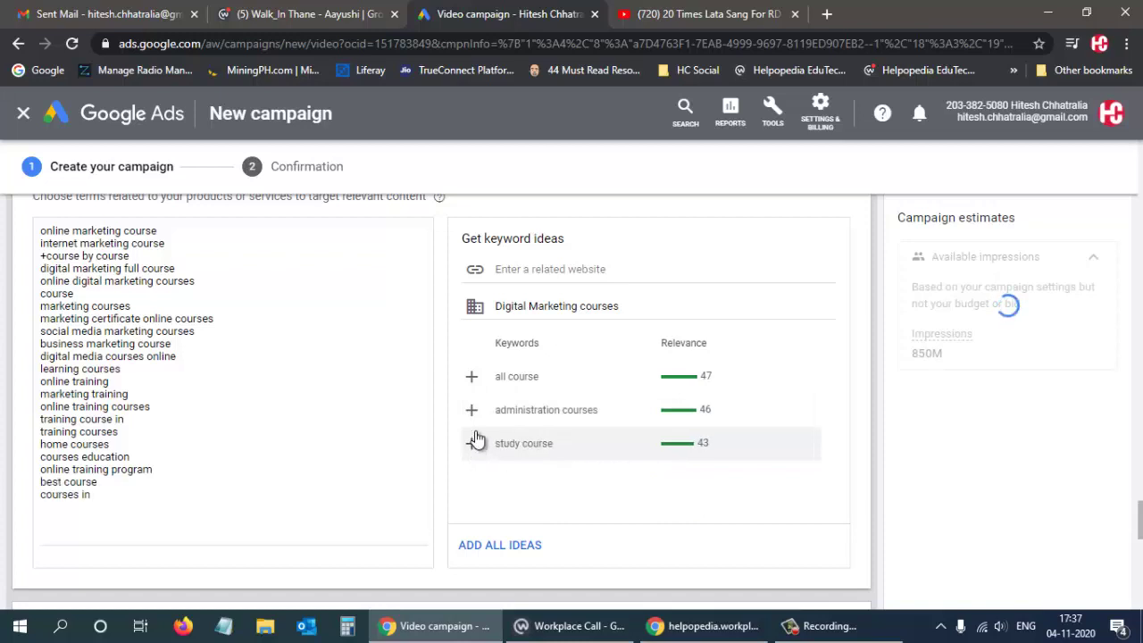
double_click(603, 304)
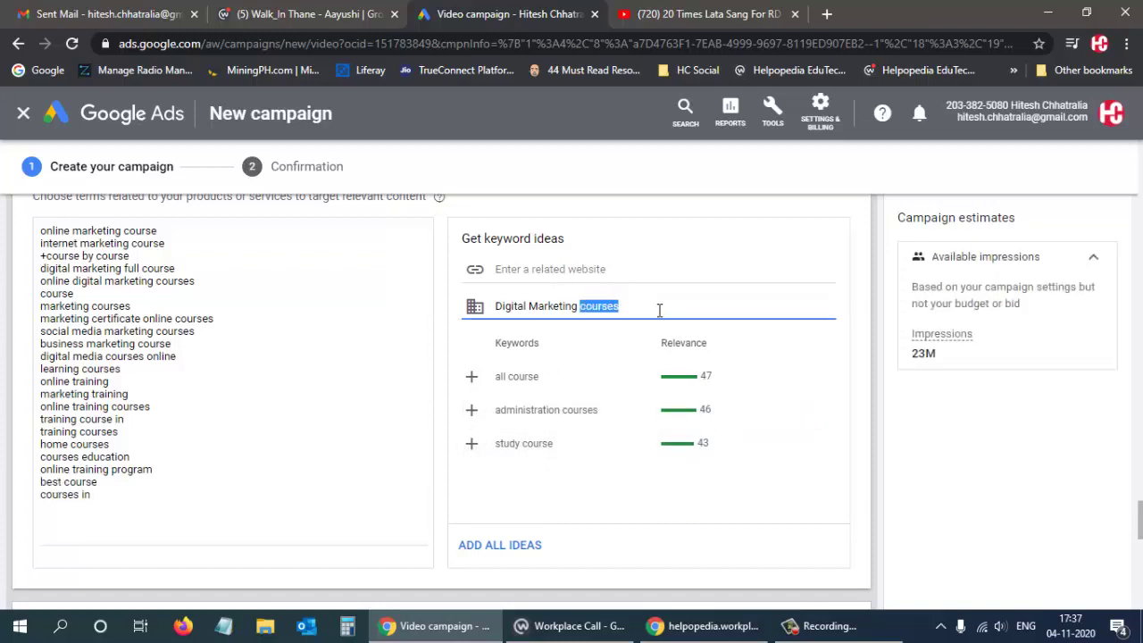
key(ctrl+a)
key(BackSpace)
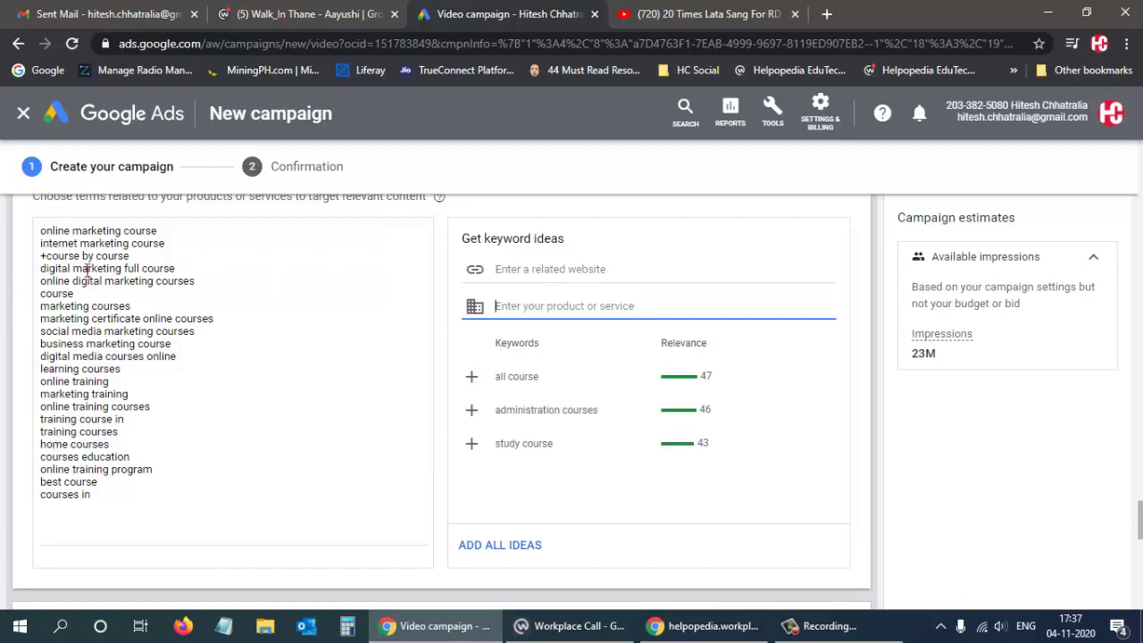
click(558, 266)
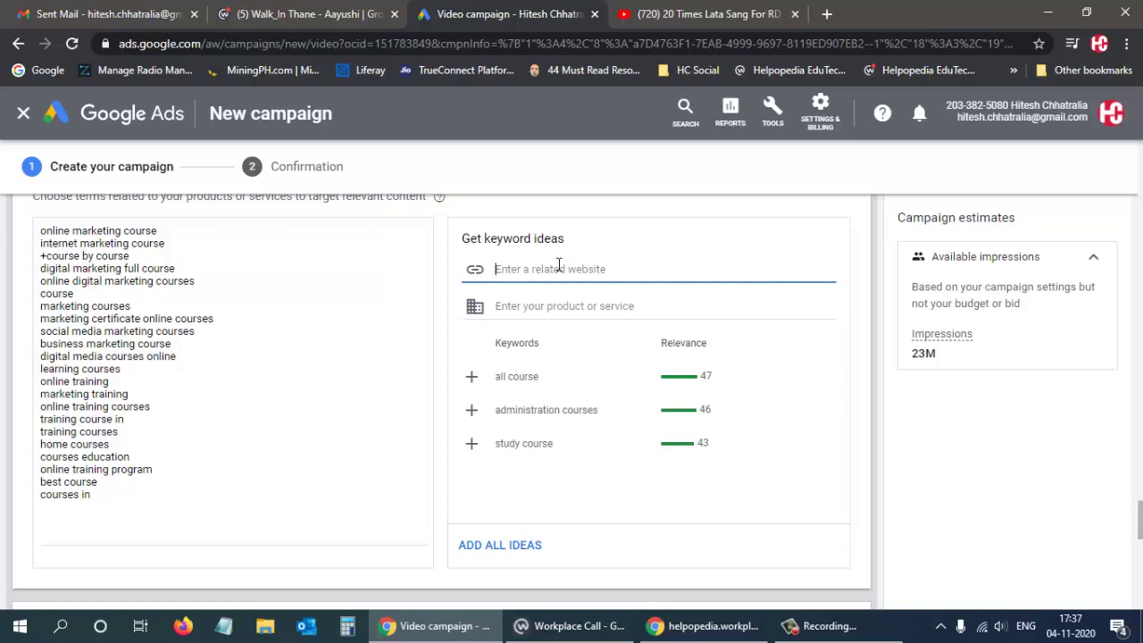
text(http://)
text(www.helpopedia.com/stor)
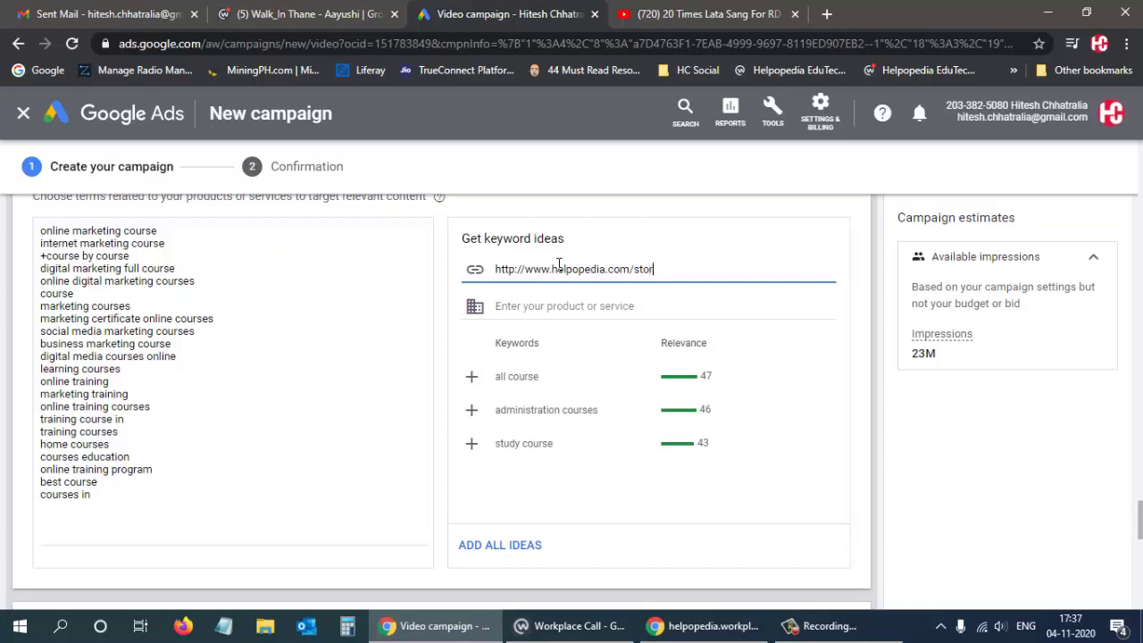
text(e)
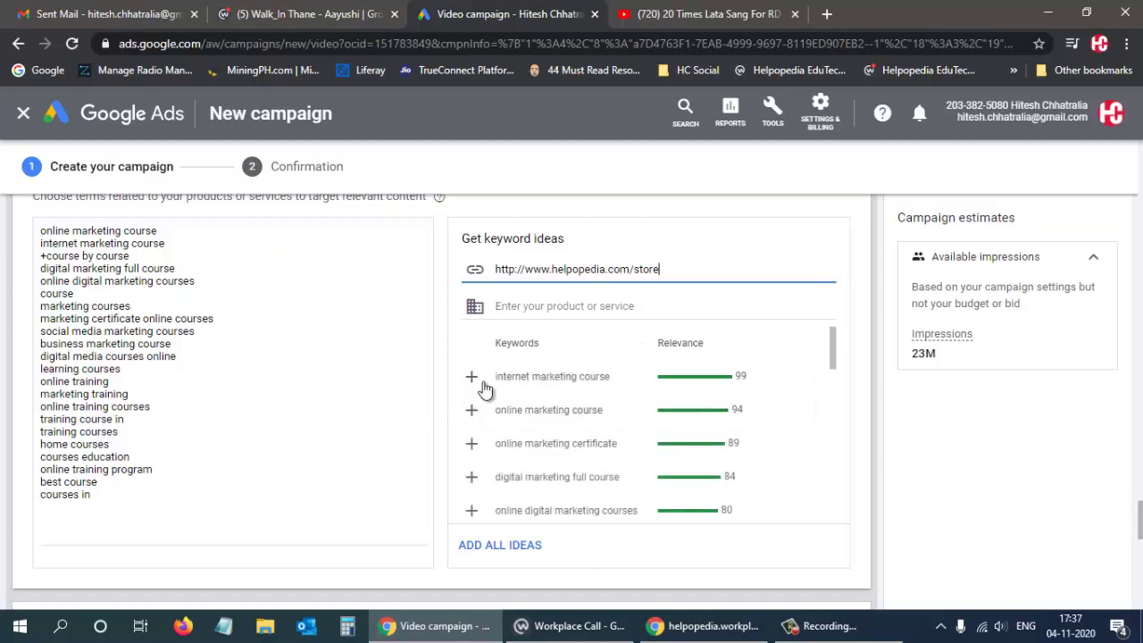
Add all the keyword ideas suggested for the website to the keyword list and collapse the Keywords section.
click(471, 378)
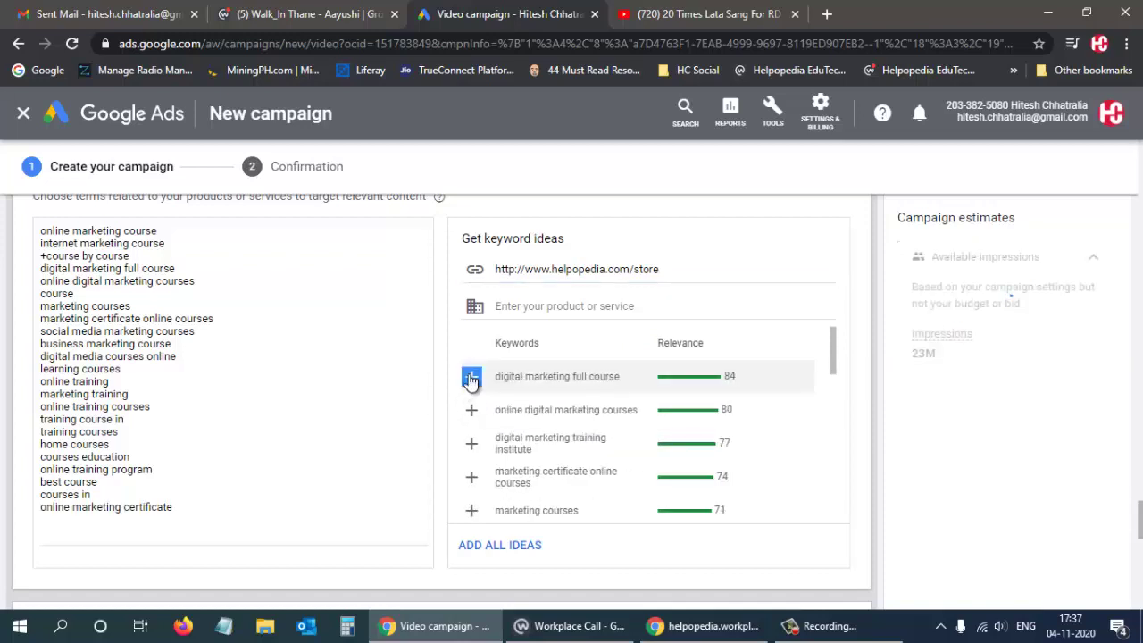
click(471, 378)
click(471, 378)
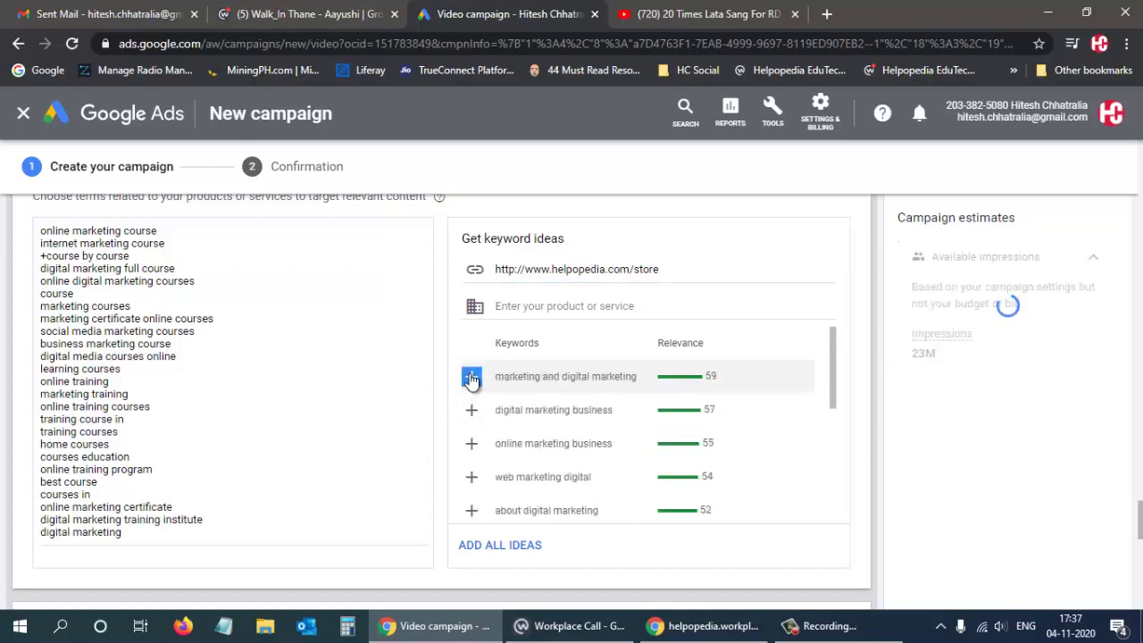
click(471, 378)
click(472, 379)
click(472, 378)
click(471, 378)
click(472, 378)
click(472, 379)
click(472, 378)
click(472, 378)
click(471, 379)
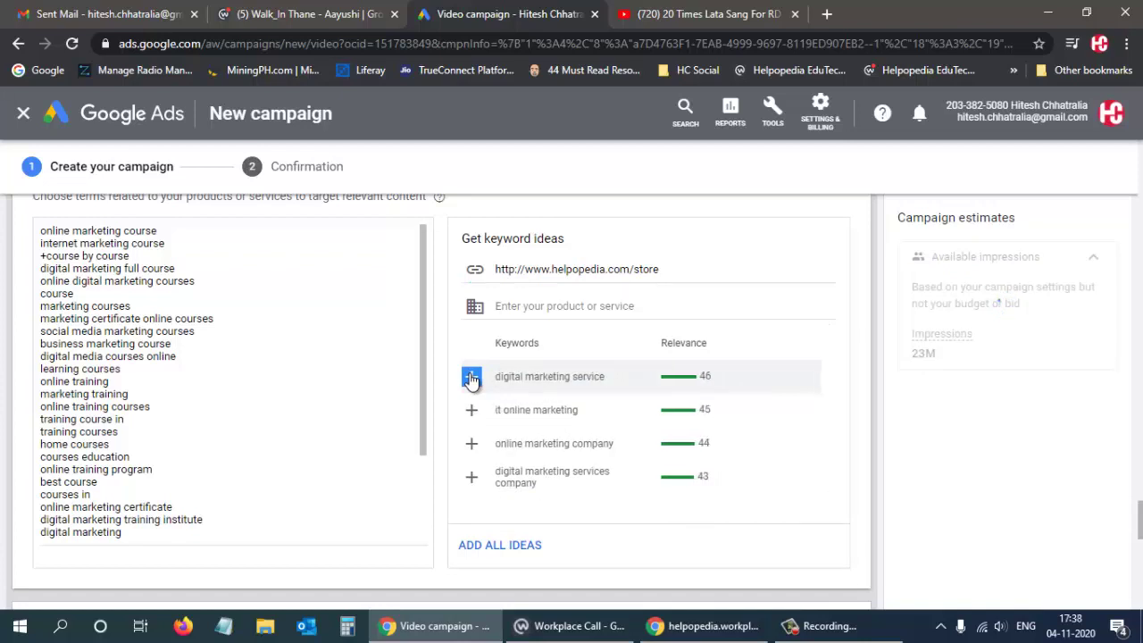
click(471, 379)
click(471, 379)
click(471, 379)
click(471, 379)
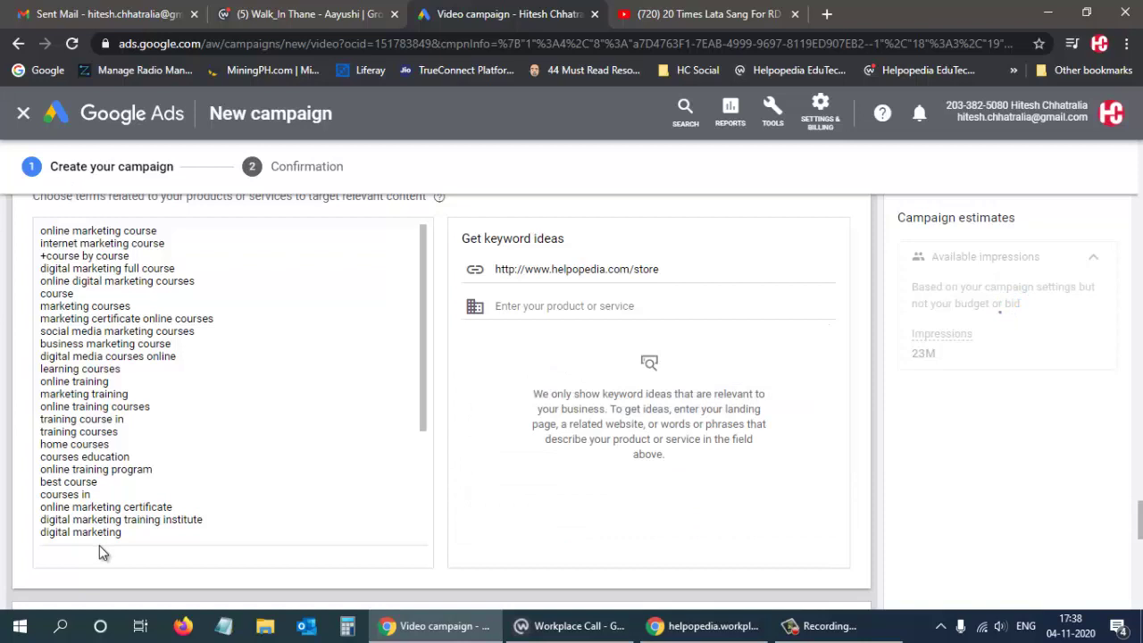
scroll(440, 393, up, 3)
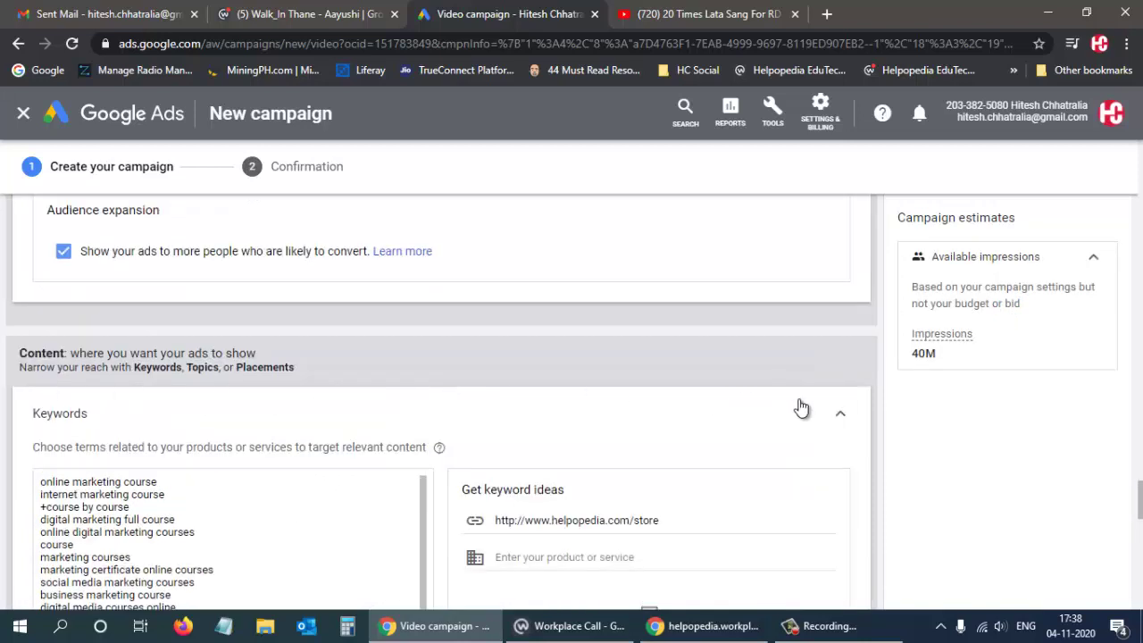
click(841, 417)
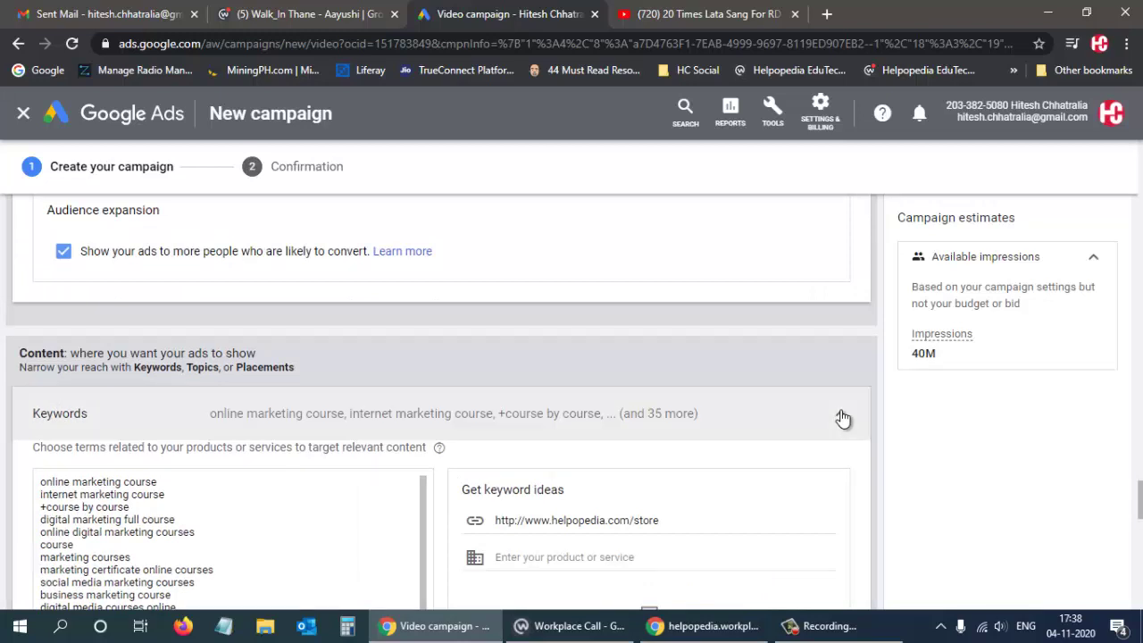
Search the targeting topics for "Digital Marketing" and select the Marketing and Email Marketing topics.
click(458, 451)
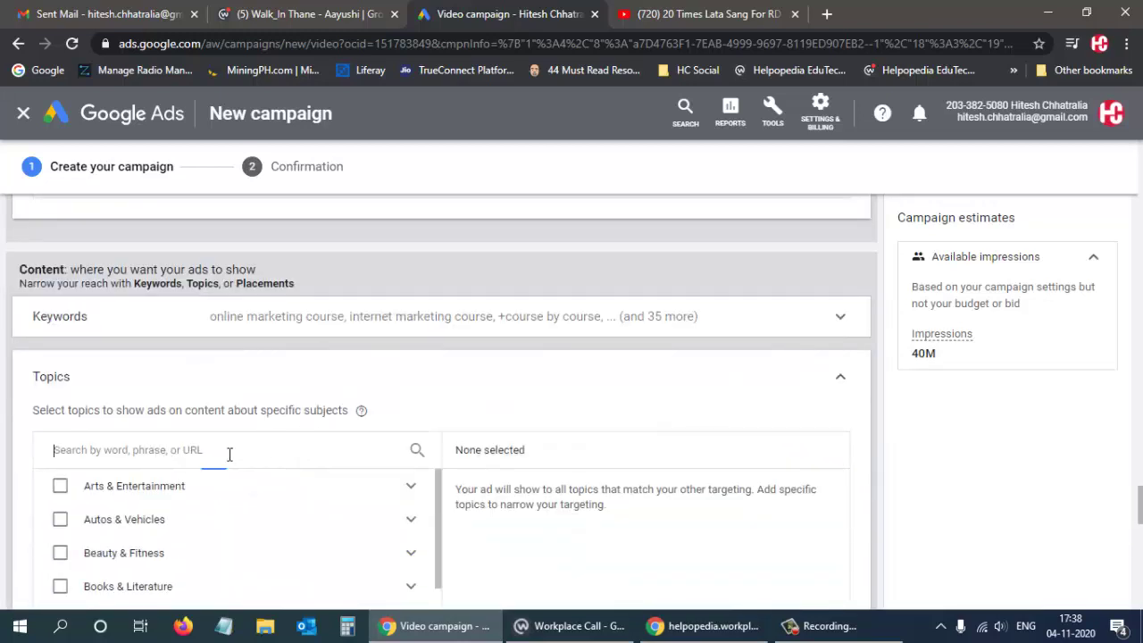
text(Digita)
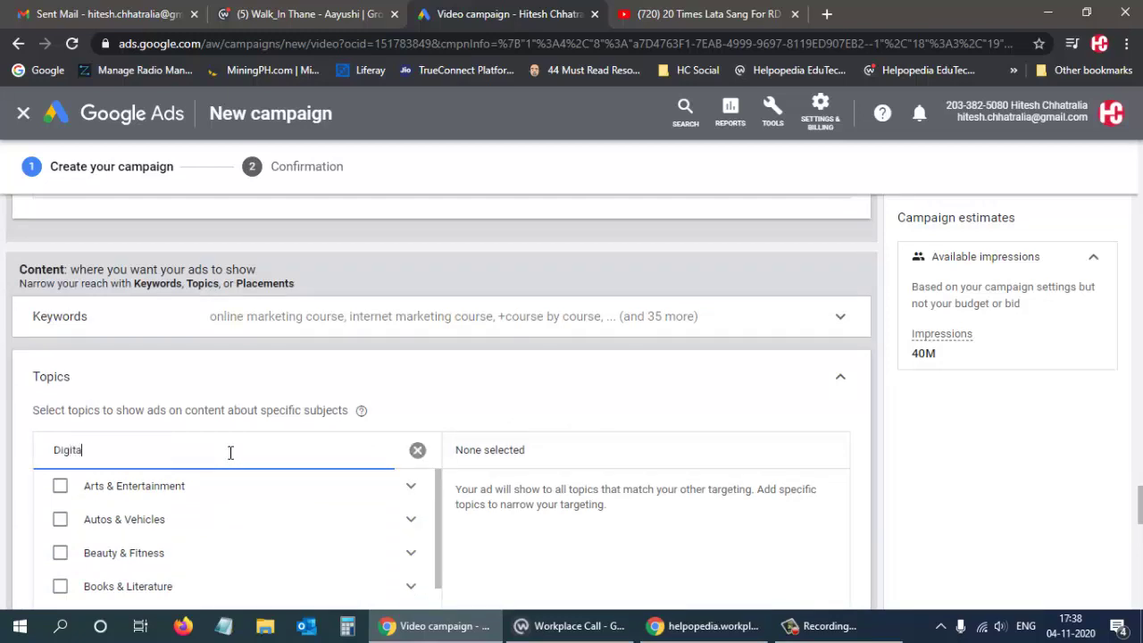
text(l)
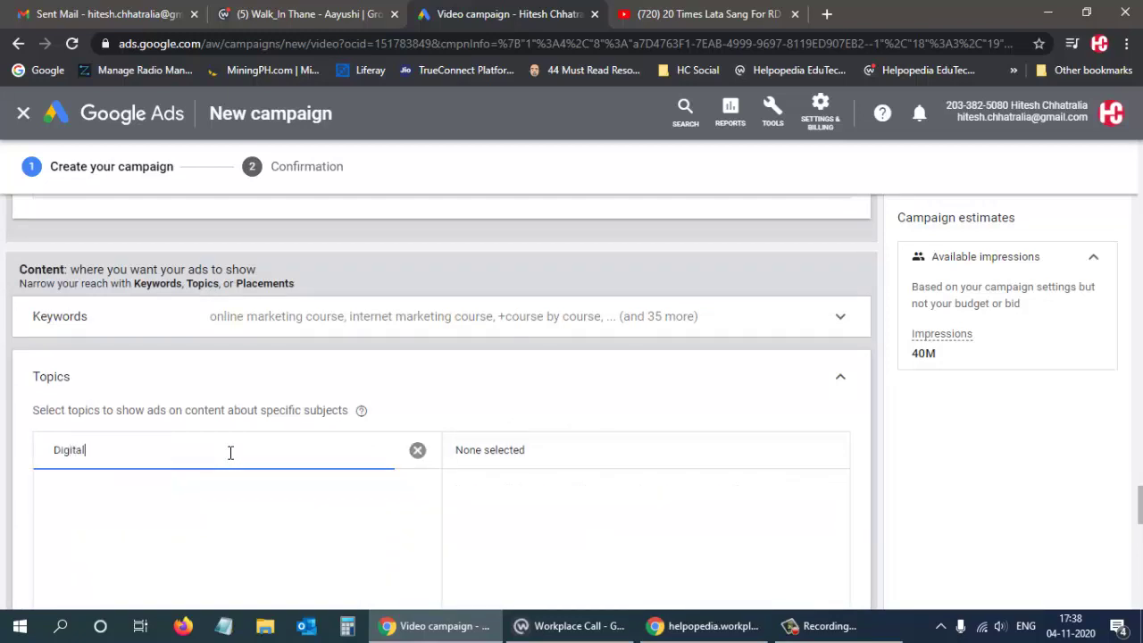
text( Marketing)
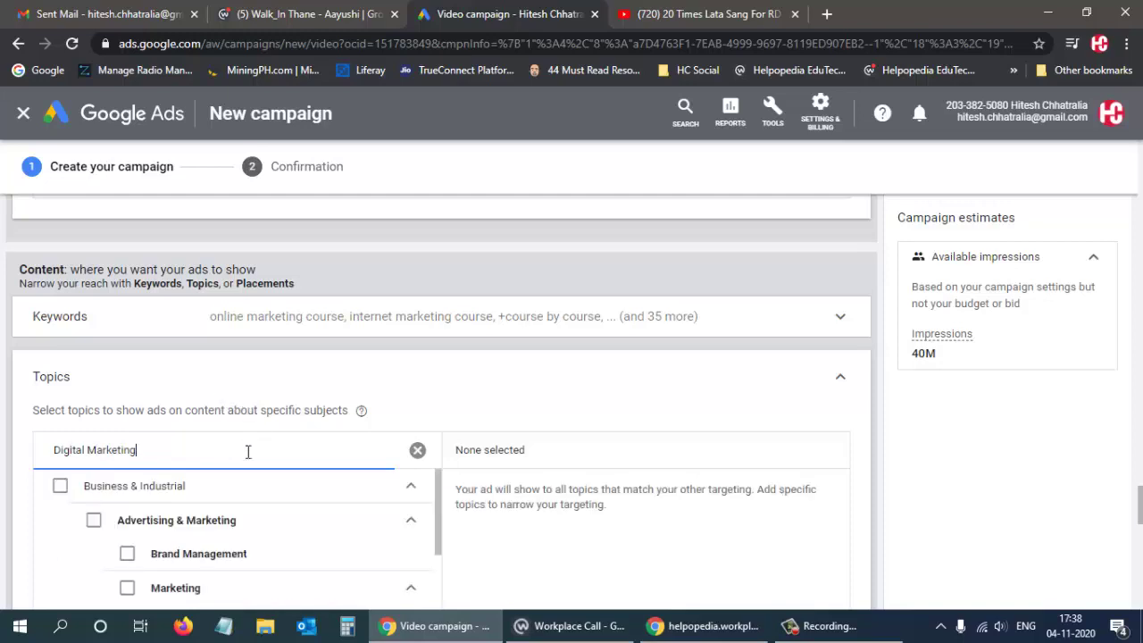
scroll(300, 449, down, 1)
scroll(301, 449, down, 1)
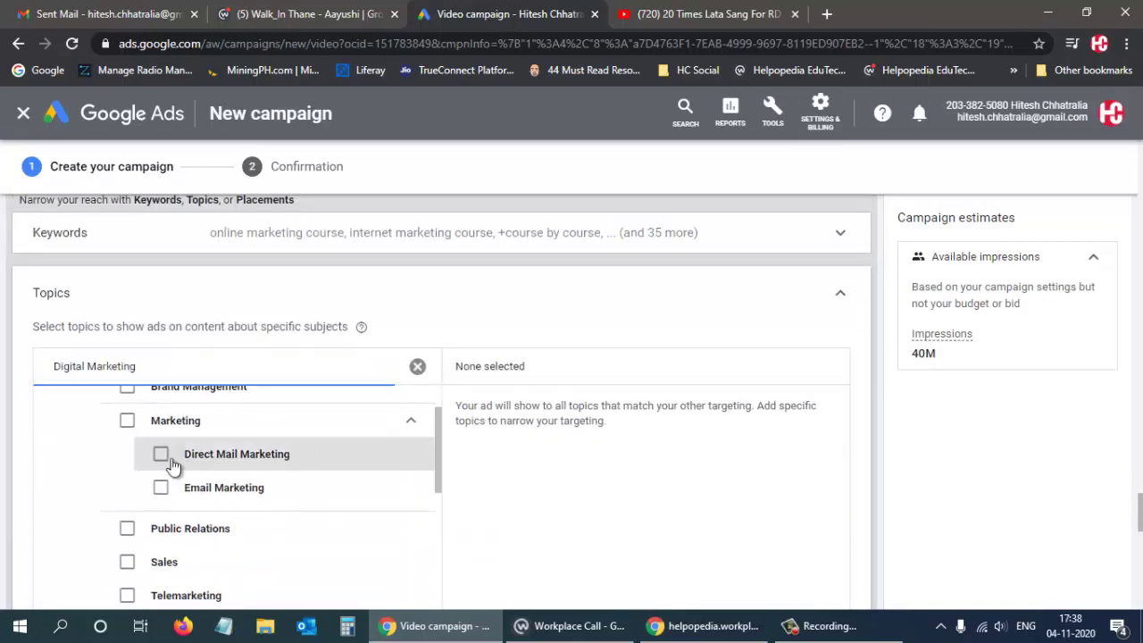
click(127, 421)
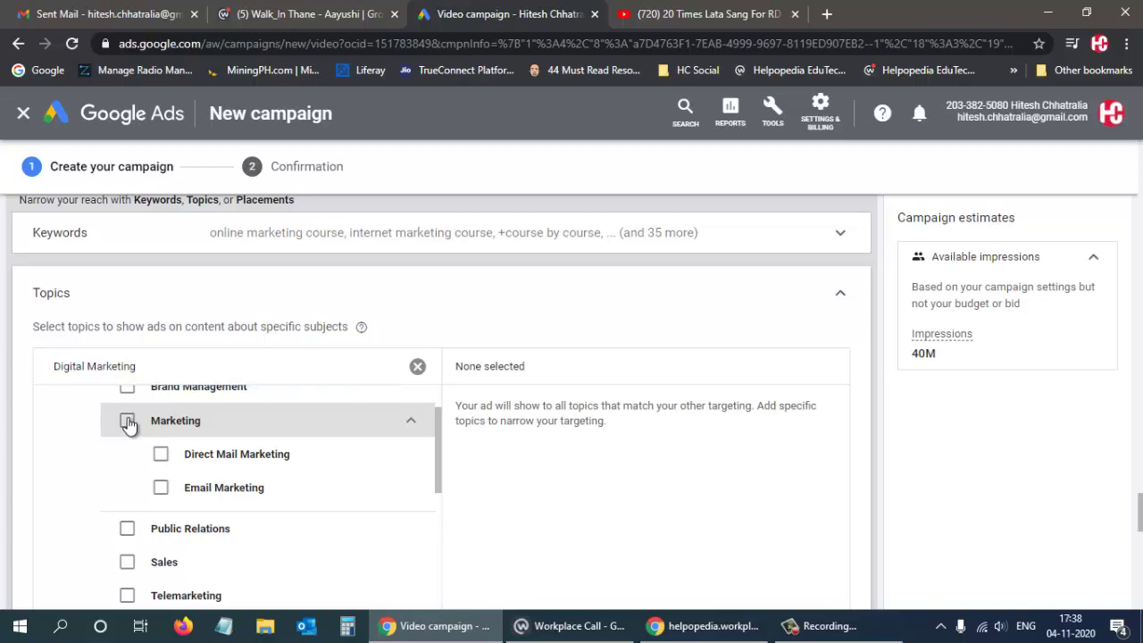
click(160, 487)
Select the Search Engine Optimization & Marketing and Affiliate Programs topics under Web Services, and collapse the Topics section.
scroll(84, 504, down, 2)
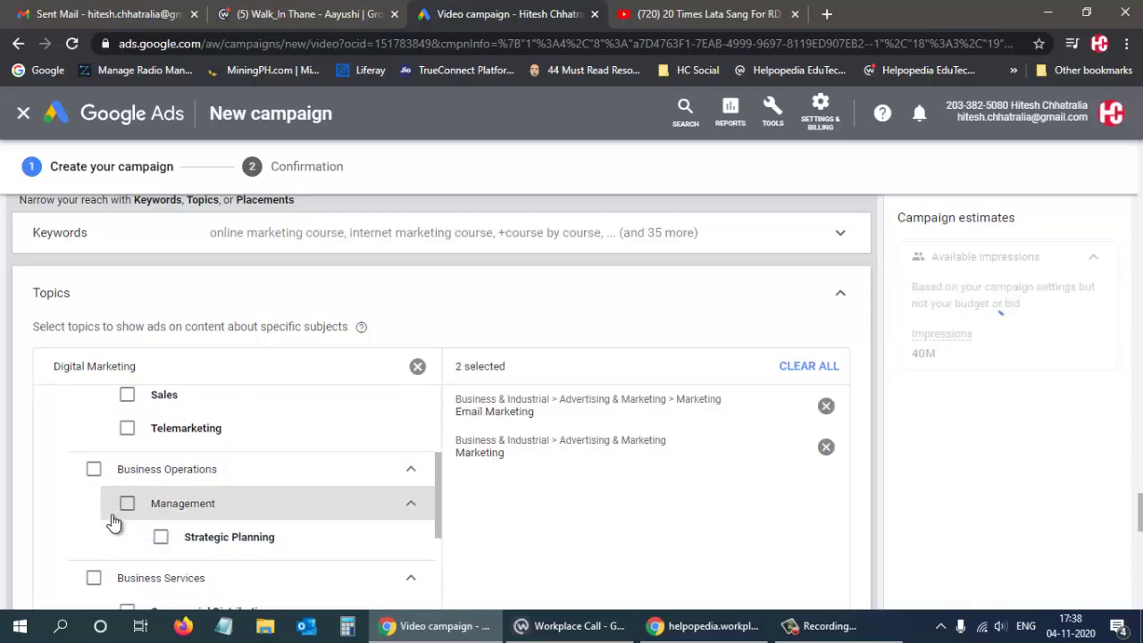
scroll(118, 509, down, 2)
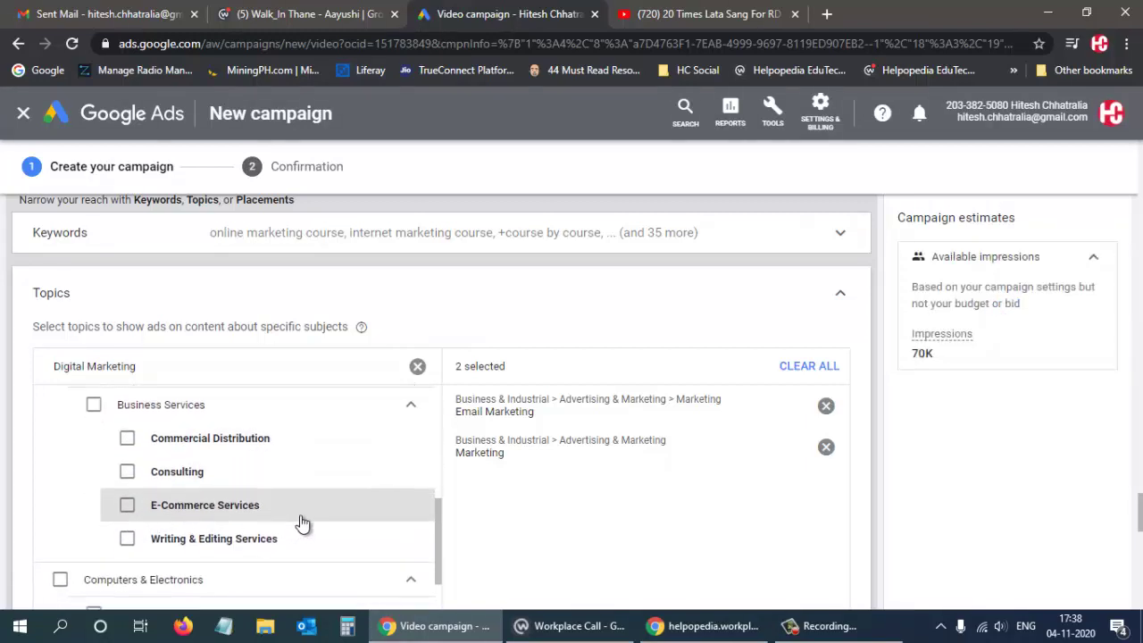
scroll(299, 524, down, 2)
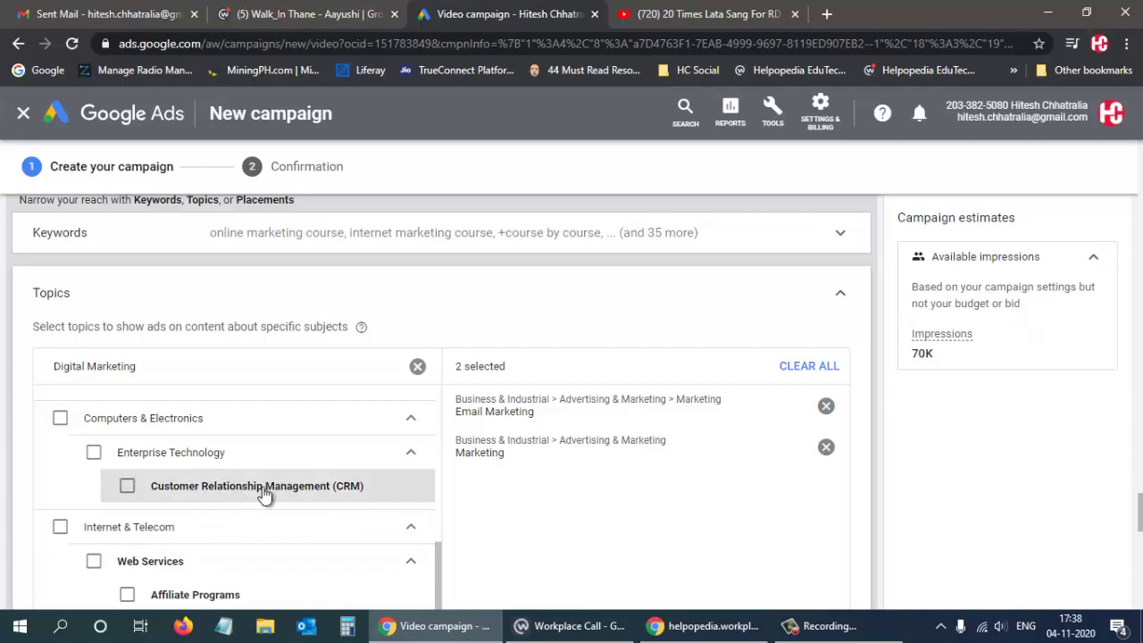
scroll(268, 492, down, 2)
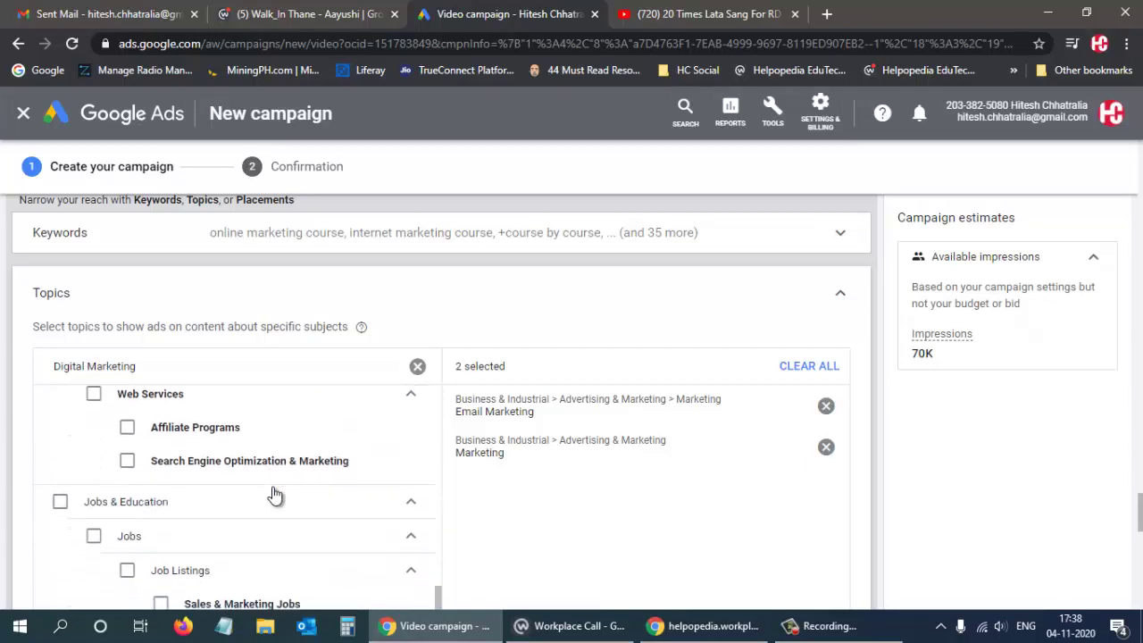
click(128, 462)
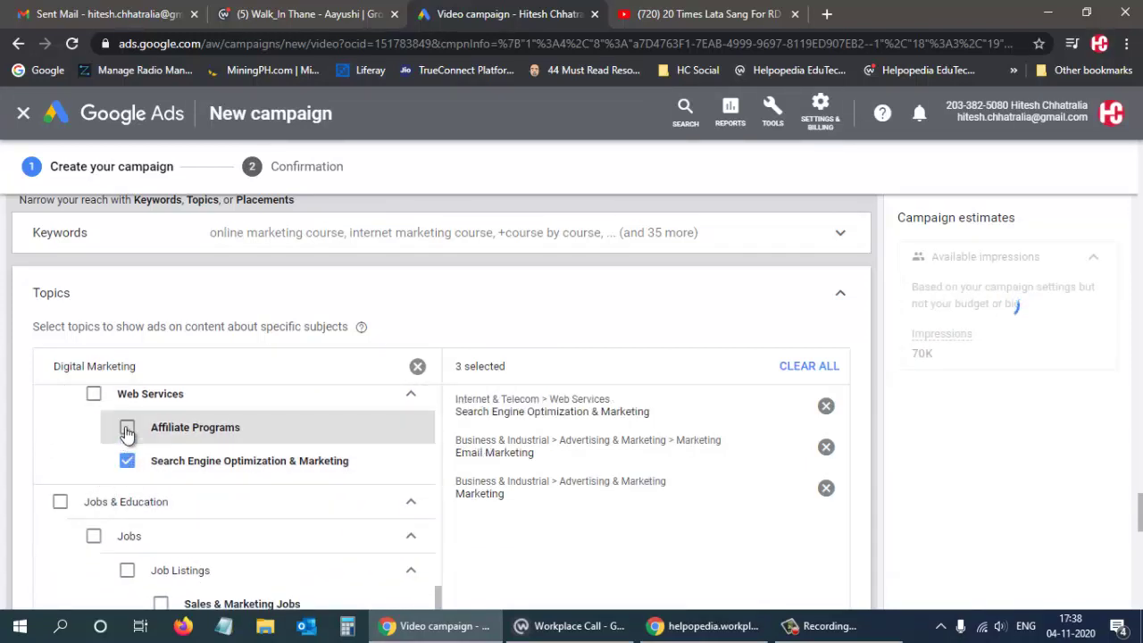
click(127, 428)
scroll(294, 459, down, 1)
scroll(296, 461, down, 1)
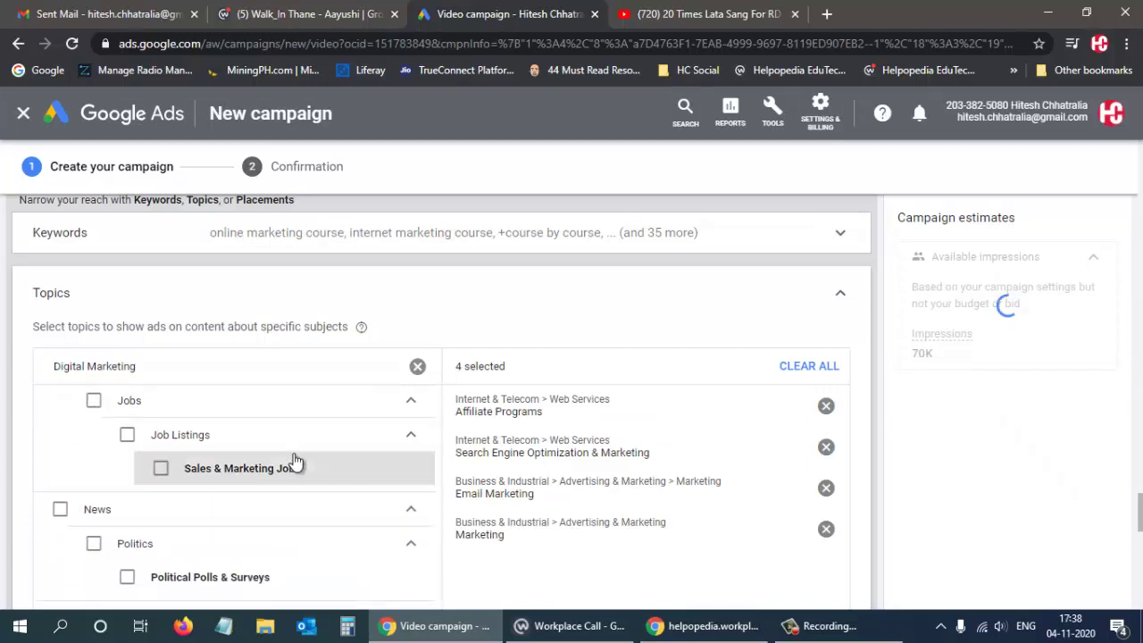
scroll(265, 482, down, 2)
scroll(265, 482, down, 1)
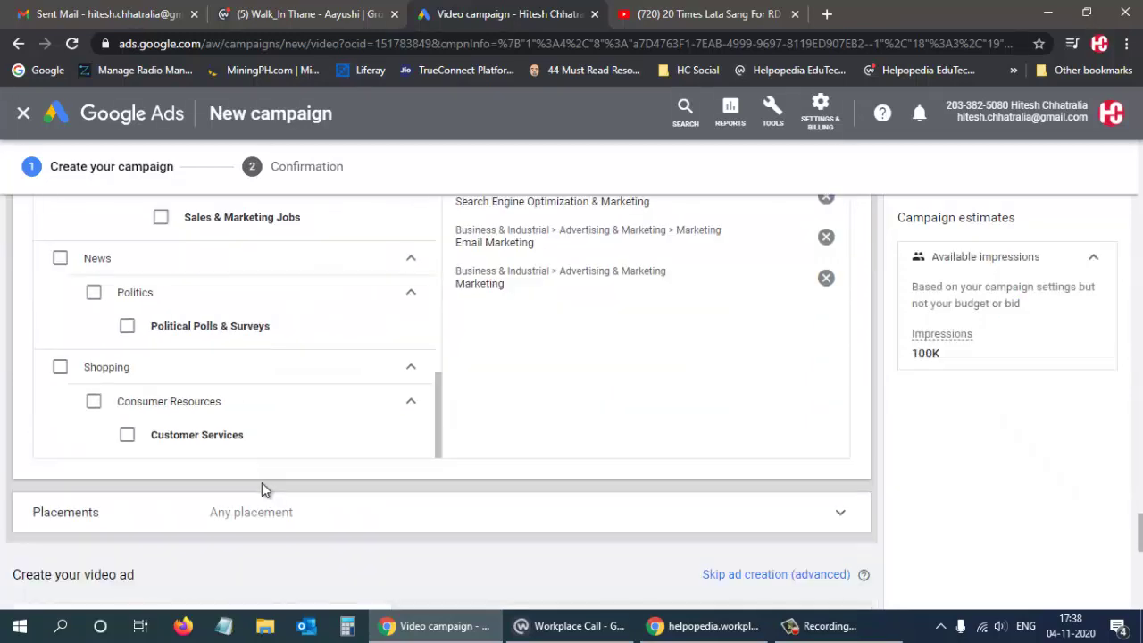
scroll(373, 473, up, 6)
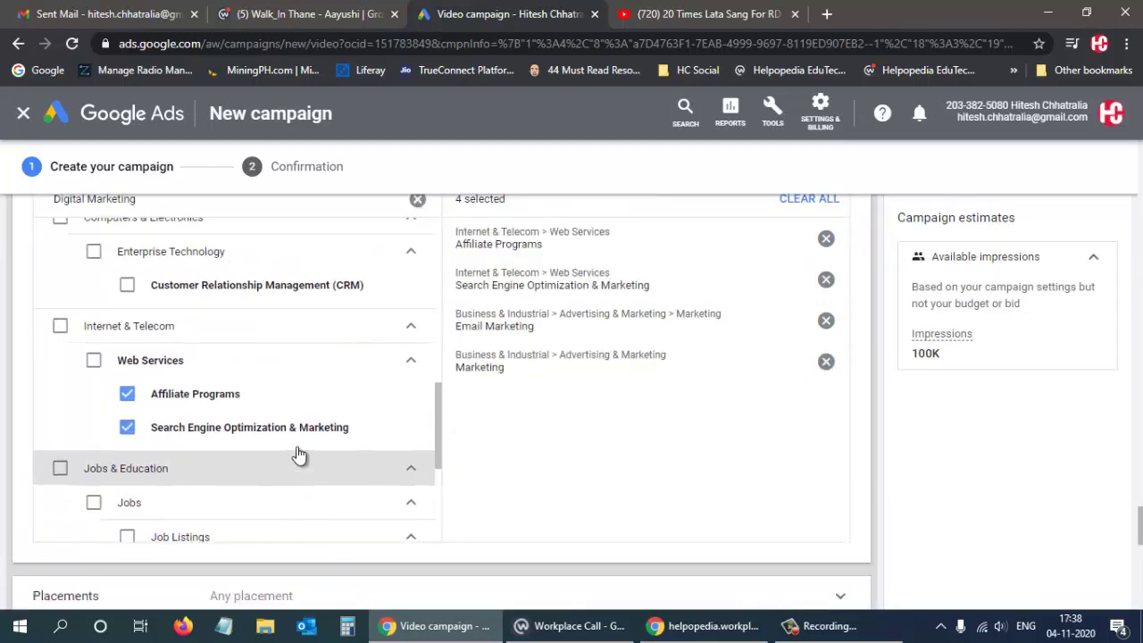
scroll(689, 477, up, 4)
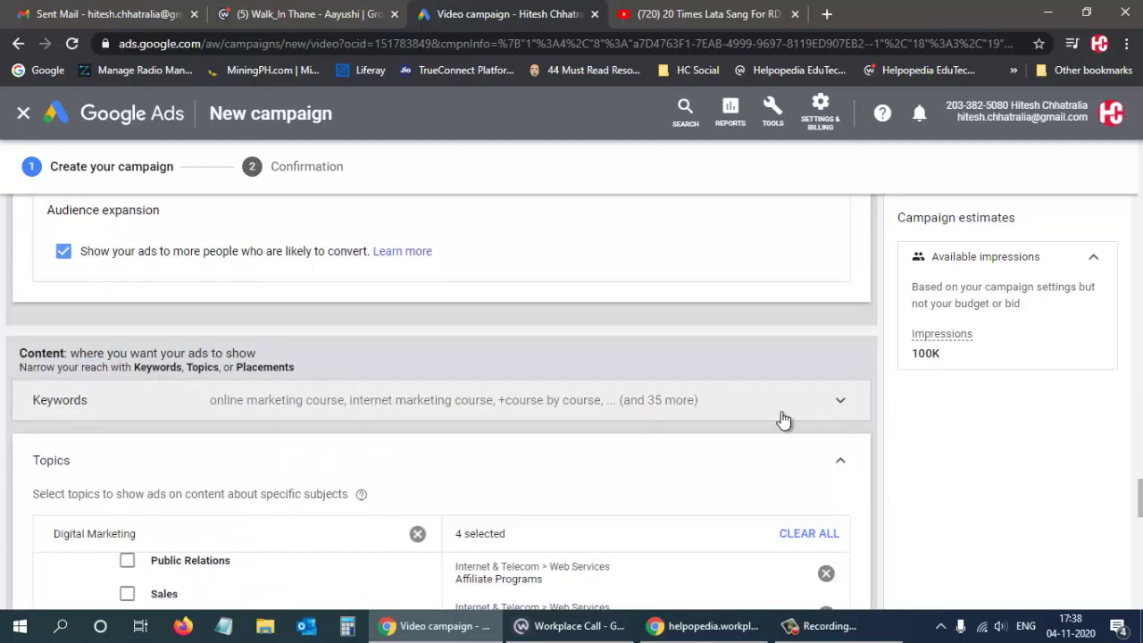
click(843, 460)
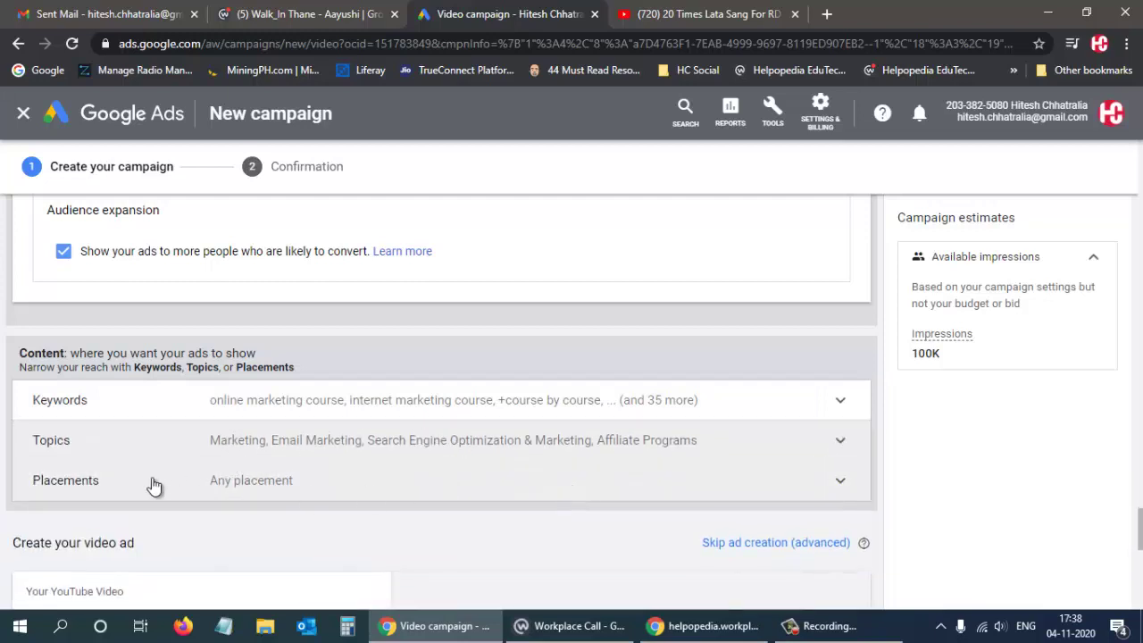
Expand Placements and target the Business app category under Google Play.
click(840, 482)
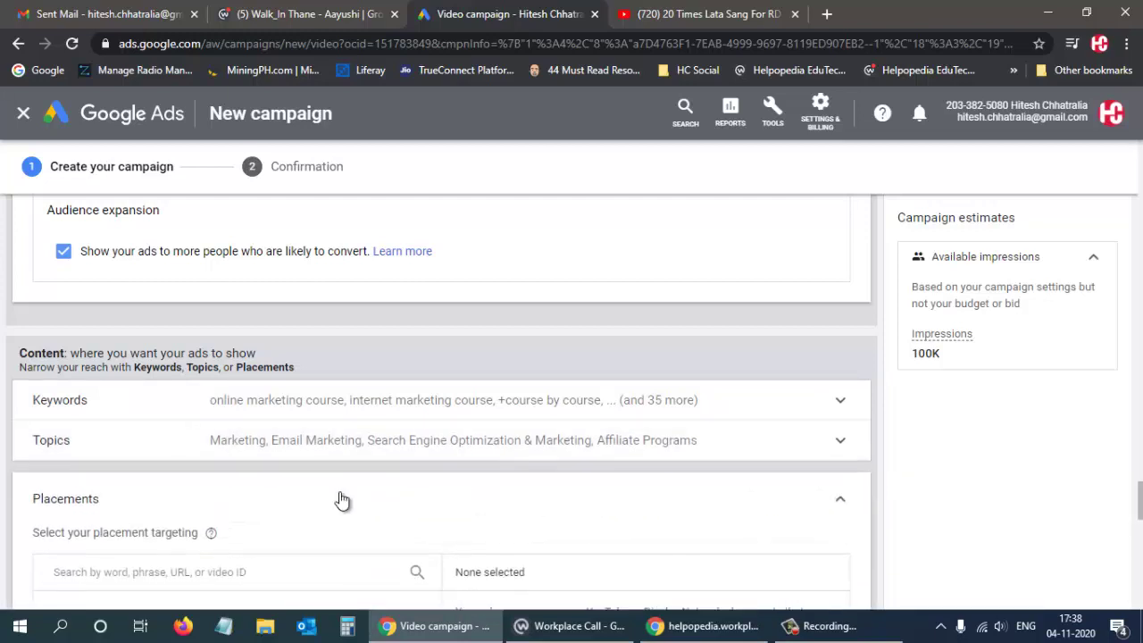
scroll(339, 490, down, 1)
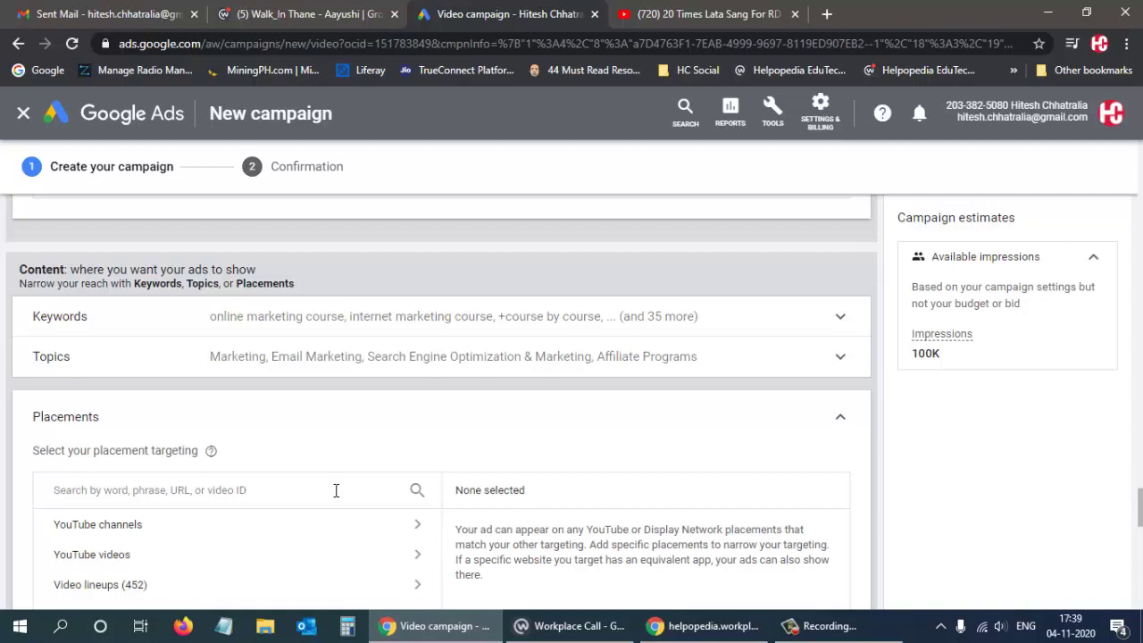
scroll(266, 492, down, 2)
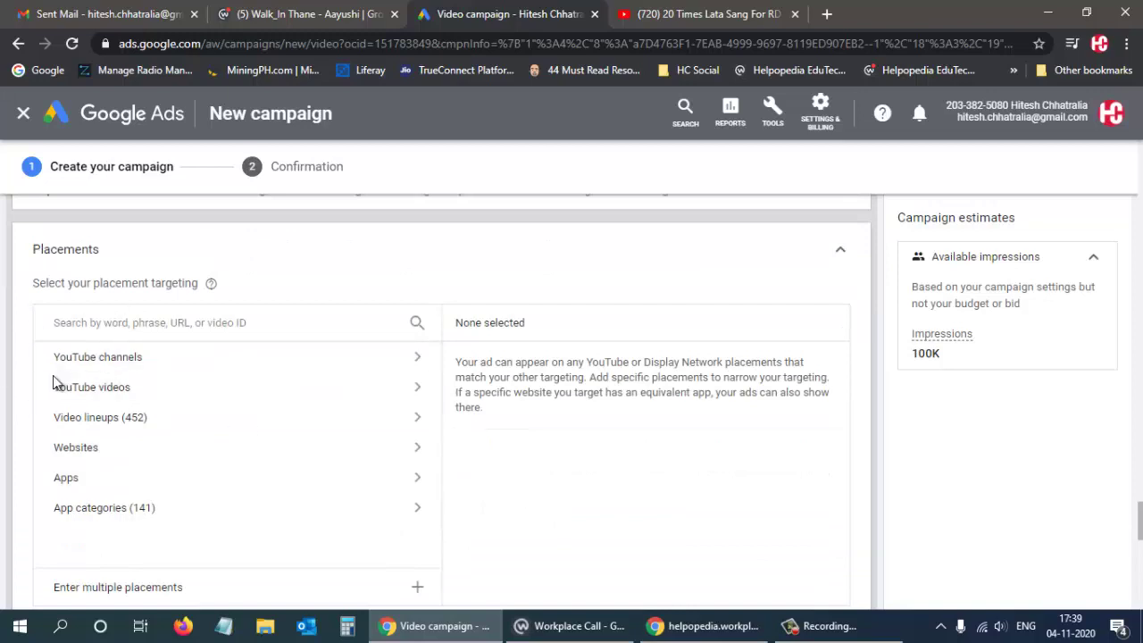
click(418, 505)
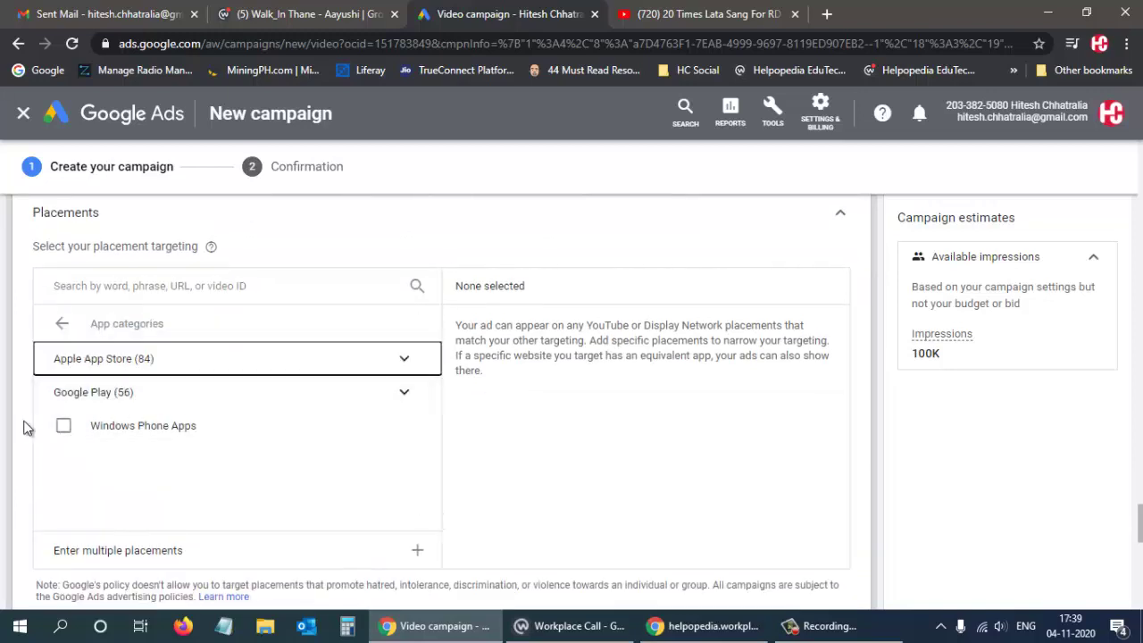
click(400, 394)
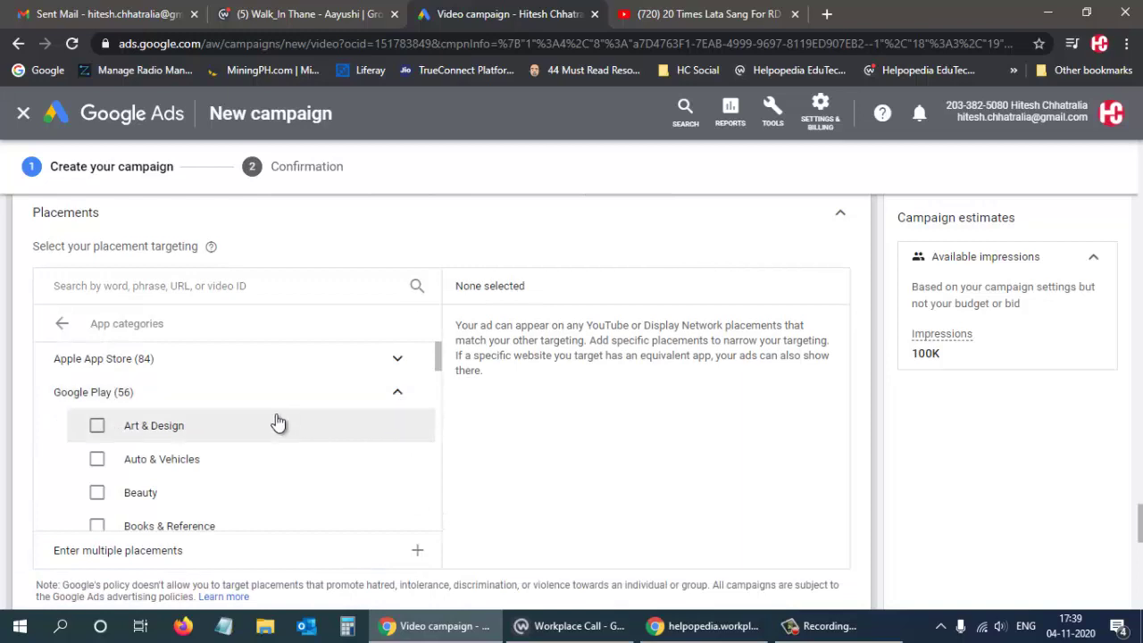
scroll(276, 423, down, 3)
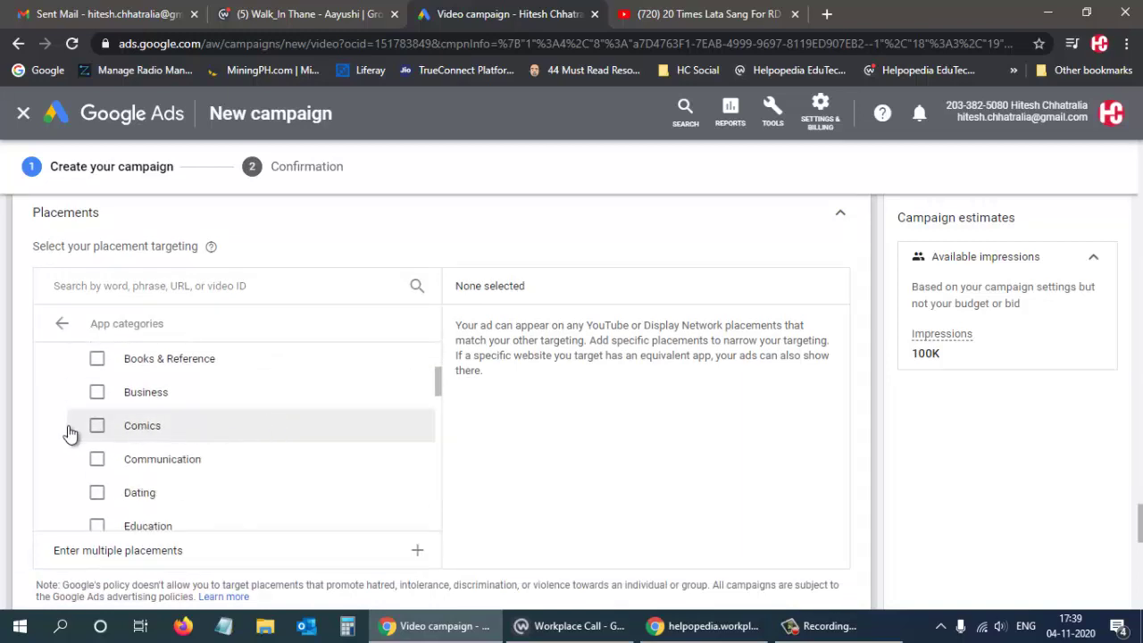
click(96, 393)
scroll(178, 411, down, 1)
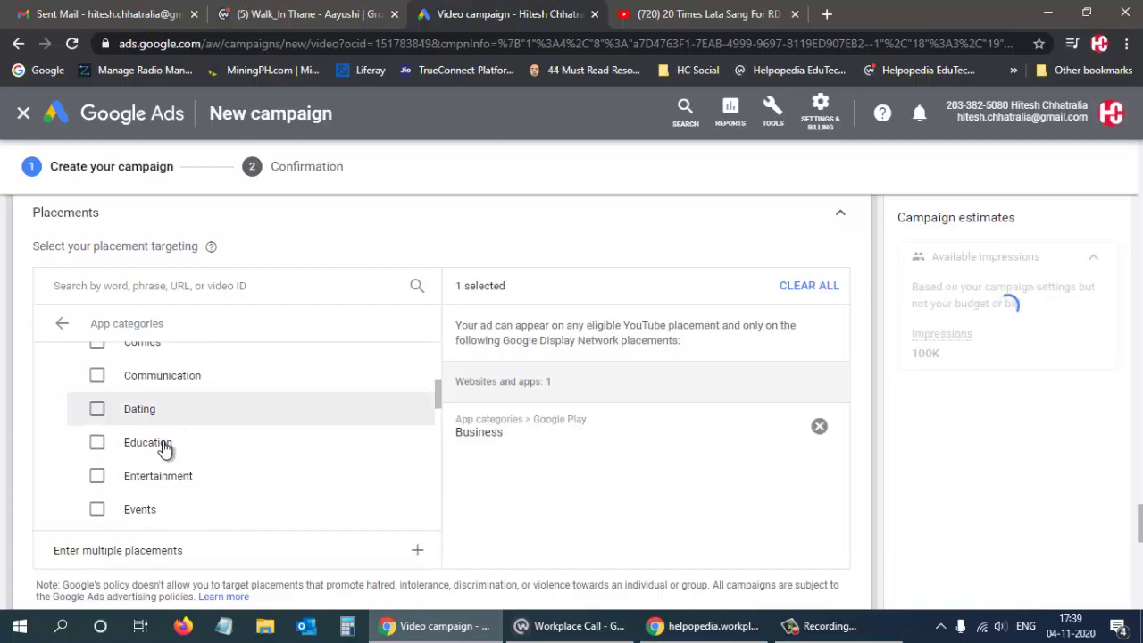
Add the Education and Events app categories under Google Play to the placement targeting.
click(160, 444)
scroll(286, 452, down, 1)
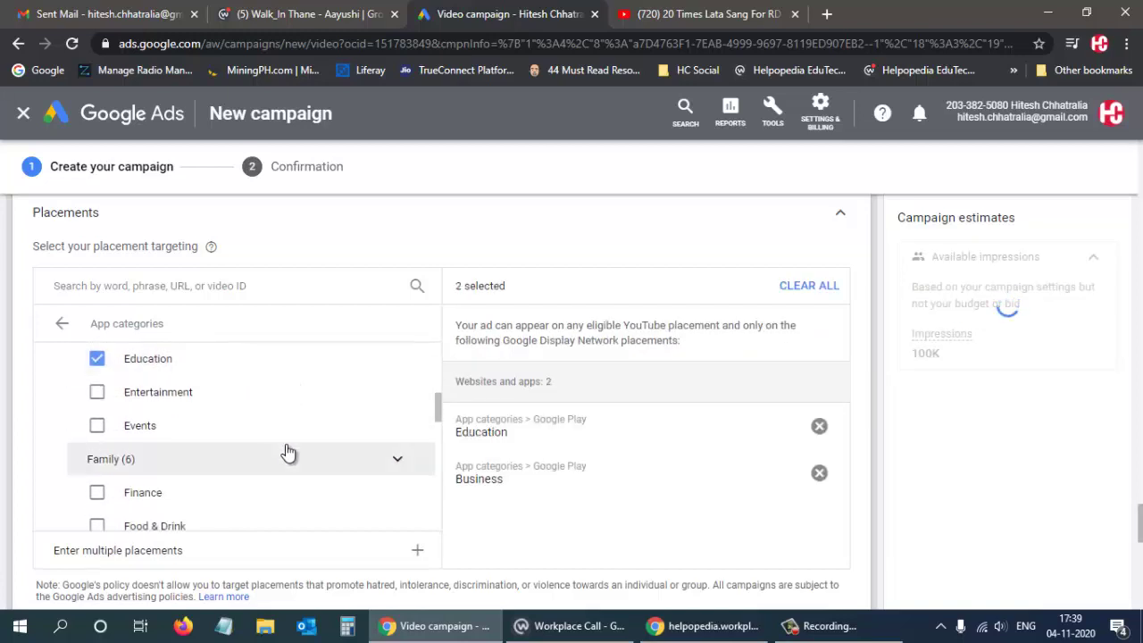
scroll(286, 452, down, 1)
scroll(220, 426, up, 2)
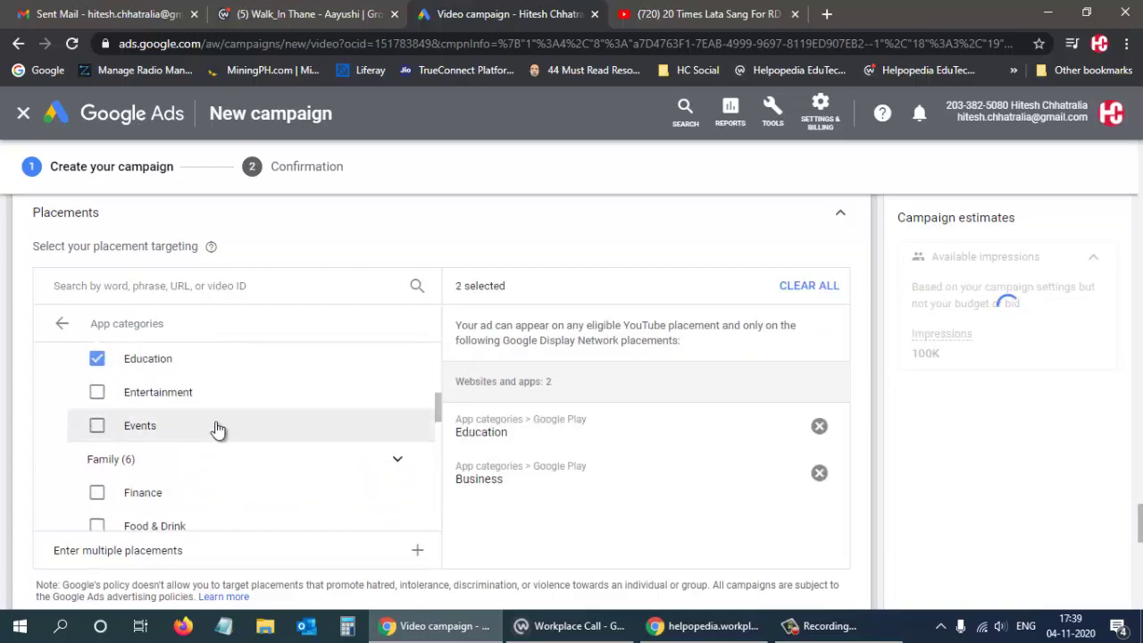
click(145, 434)
scroll(218, 448, down, 2)
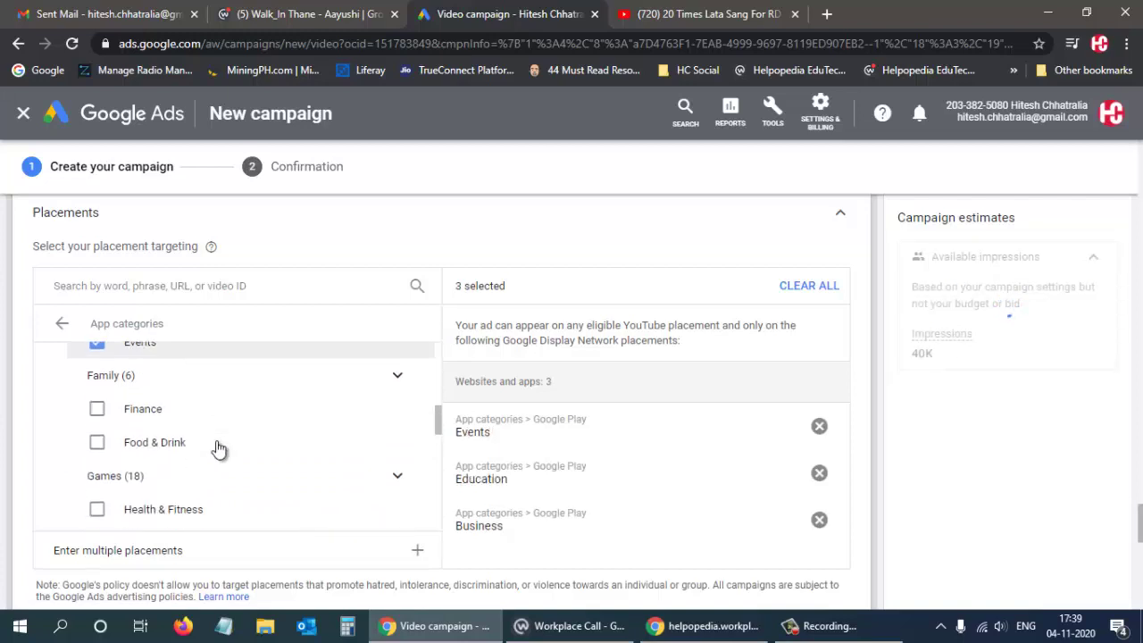
Add the Social and Tools app categories under Google Play to the placement targeting and collapse the Placements section.
scroll(219, 448, down, 3)
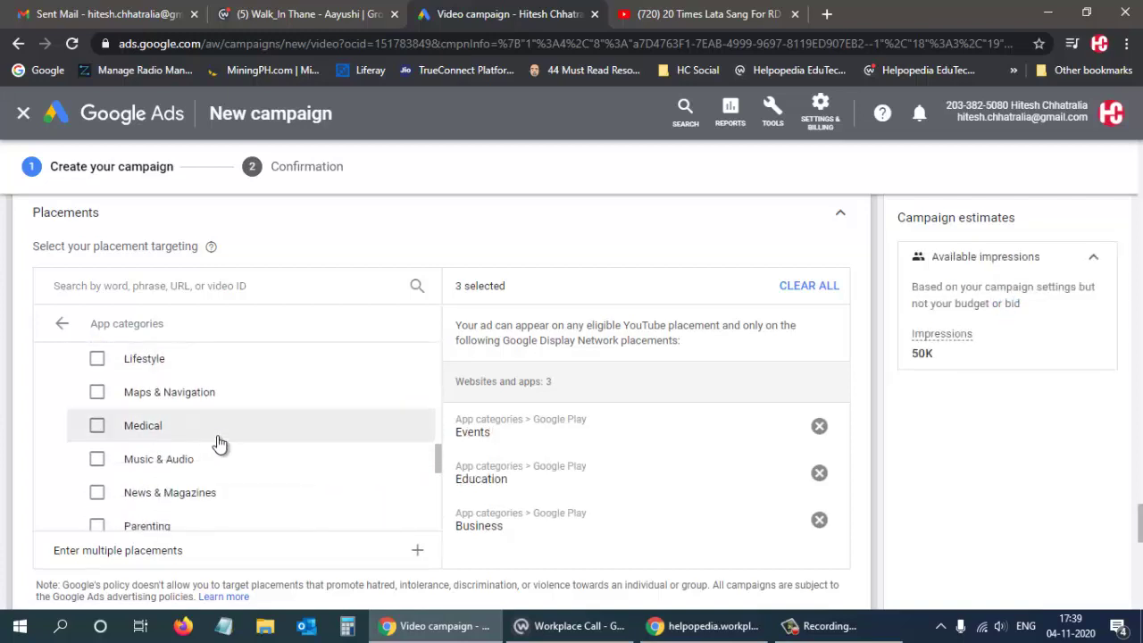
scroll(224, 421, down, 3)
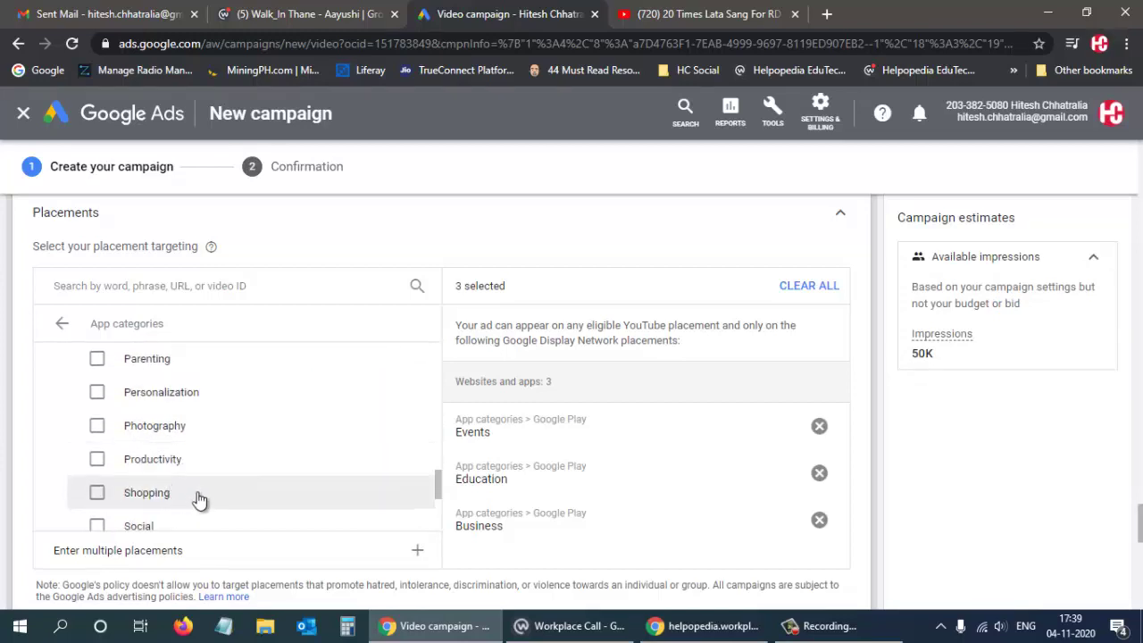
scroll(198, 500, down, 1)
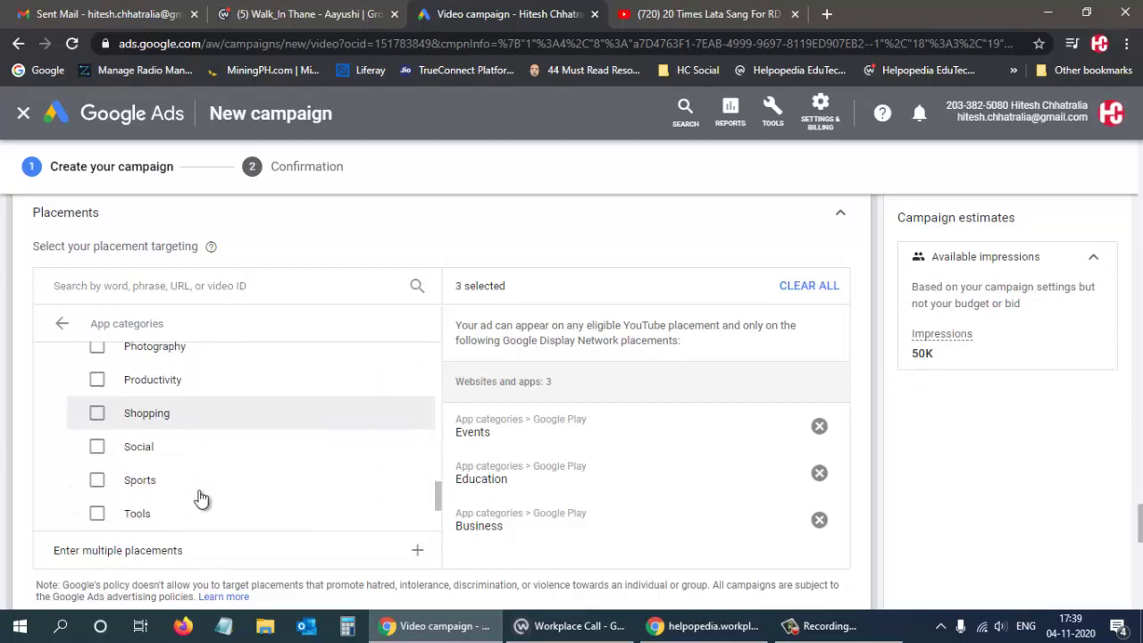
click(147, 449)
scroll(179, 458, down, 1)
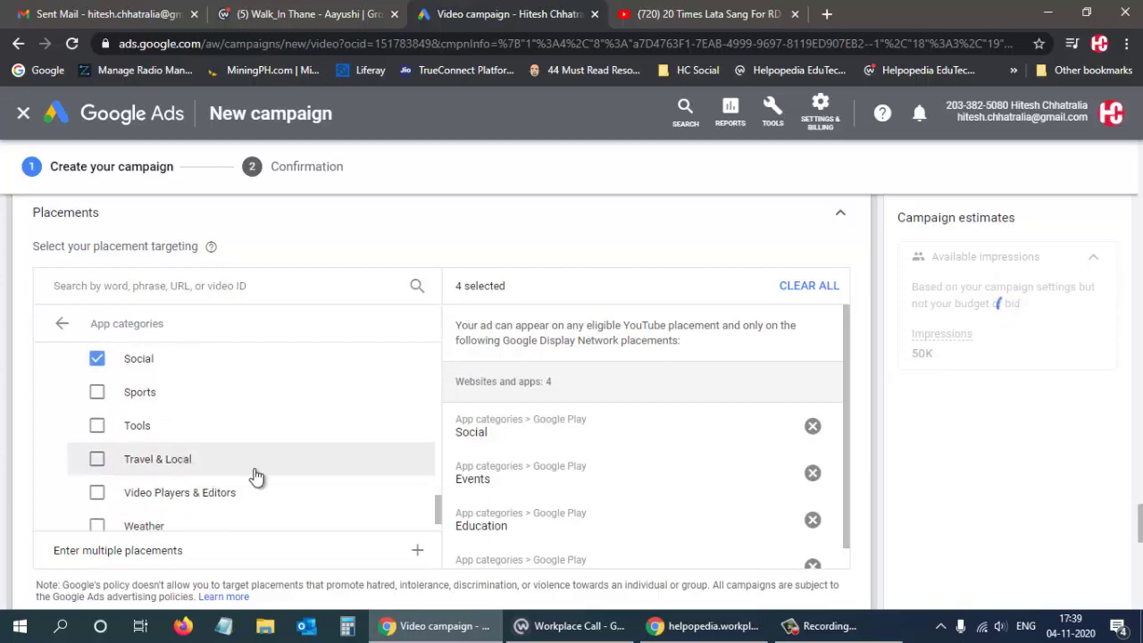
scroll(255, 474, down, 1)
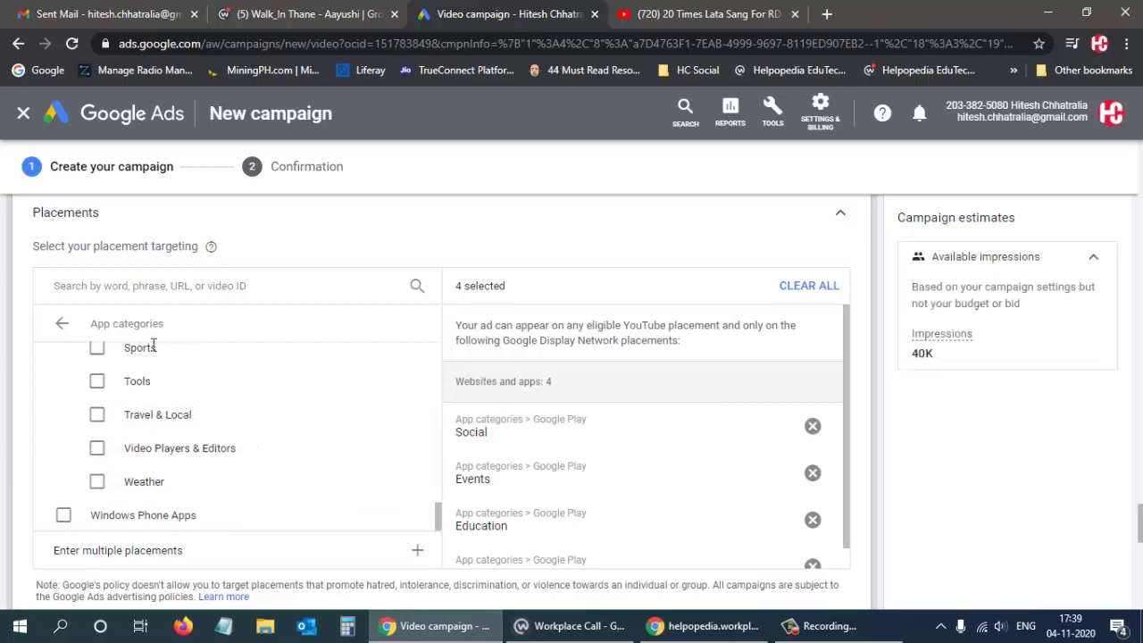
click(129, 381)
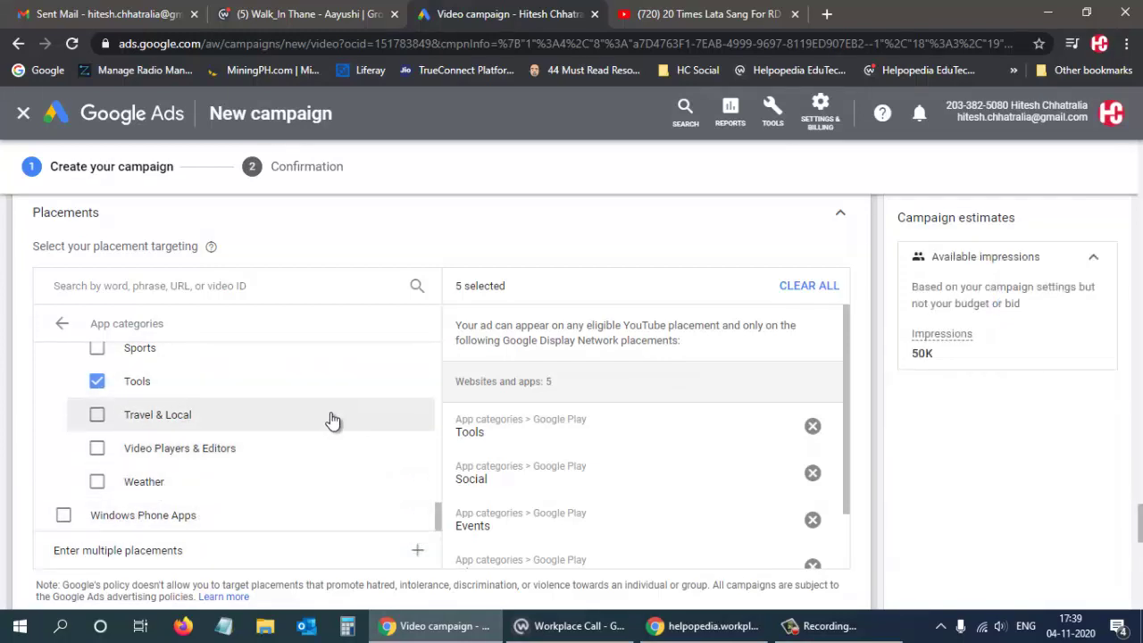
click(840, 213)
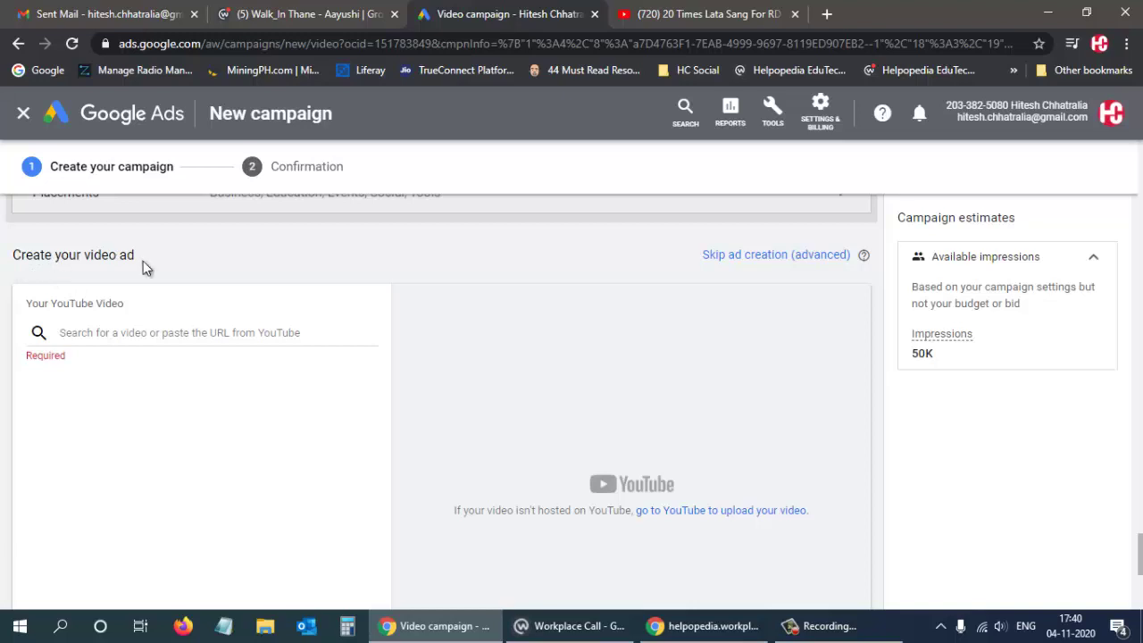
Switch to YouTube, go to the bookmarked own channel, and open the popular upload "Digital Marketing Training by Corporate Trainer".
click(151, 332)
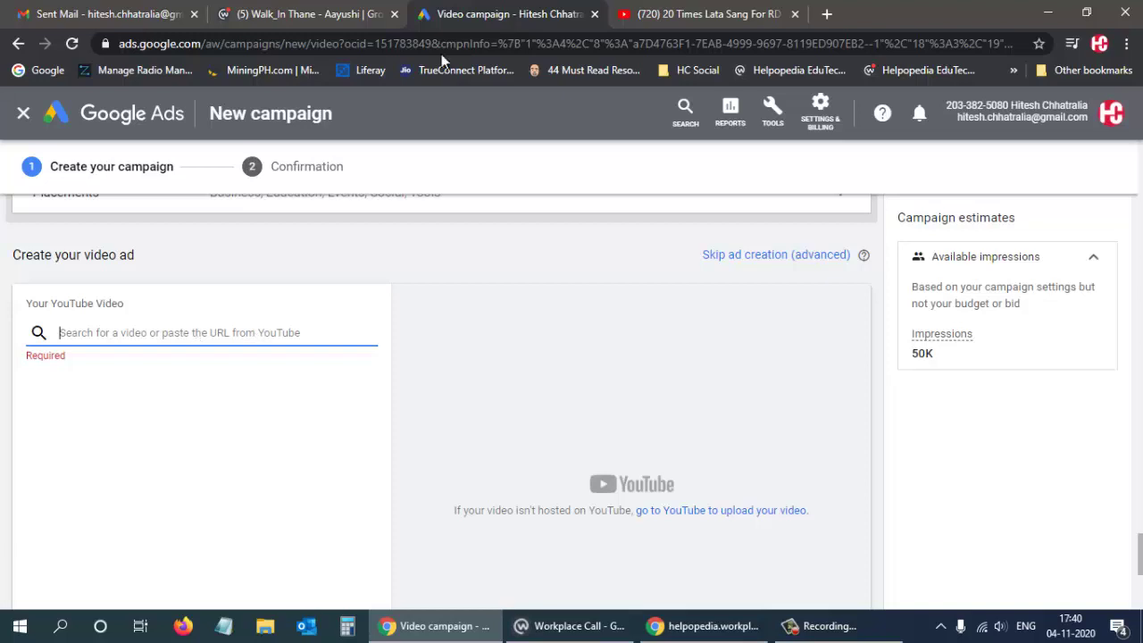
click(692, 14)
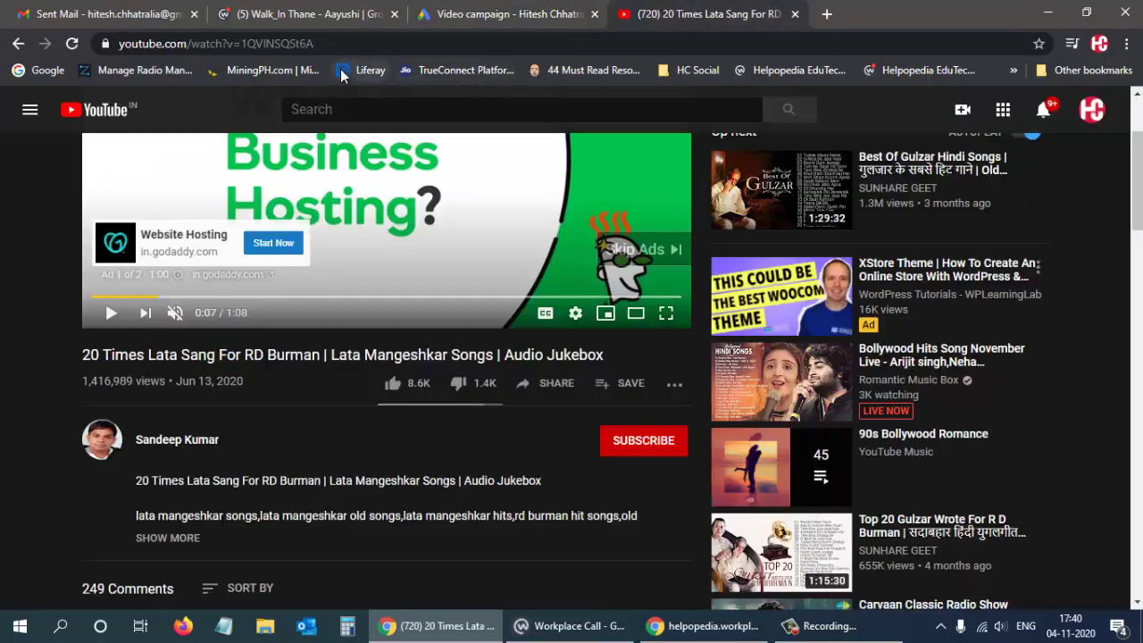
click(695, 71)
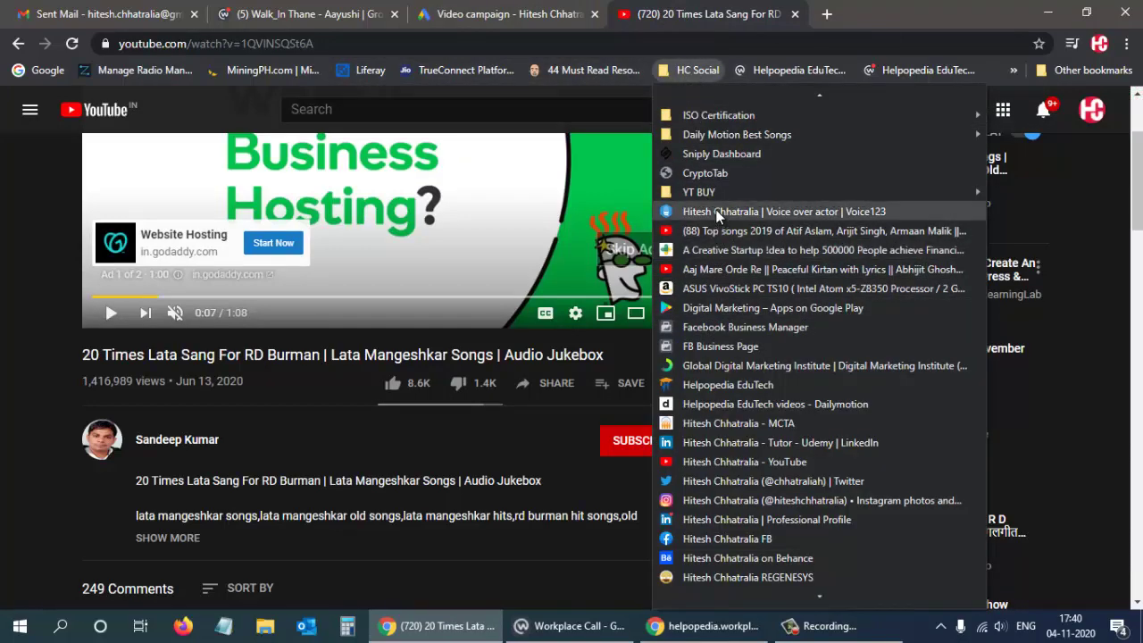
click(716, 462)
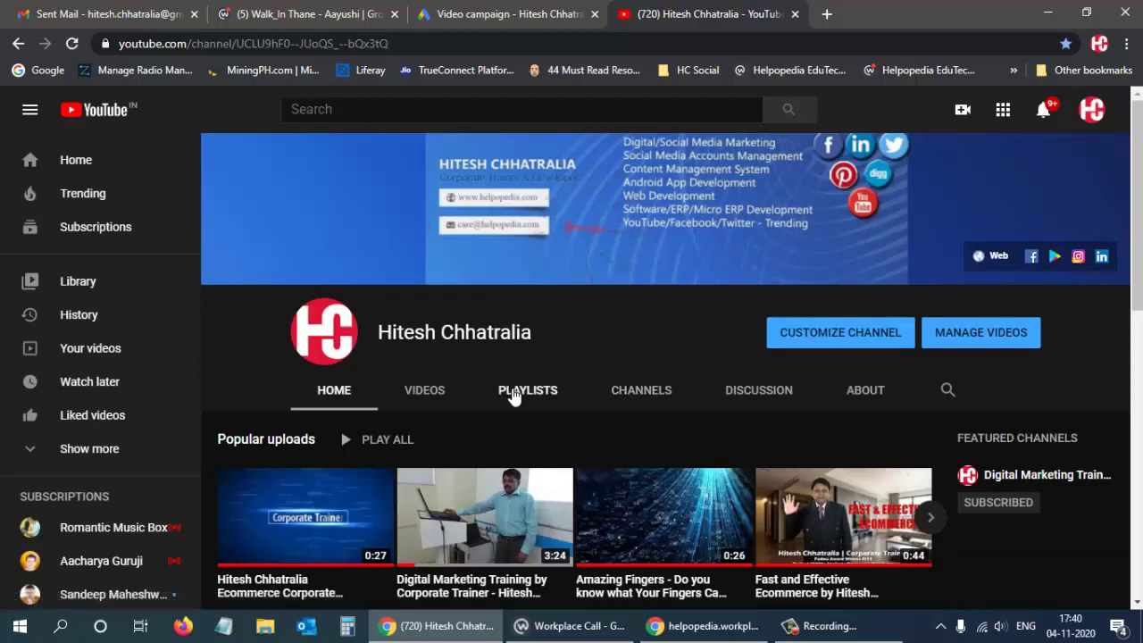
scroll(513, 396, down, 1)
scroll(513, 395, down, 1)
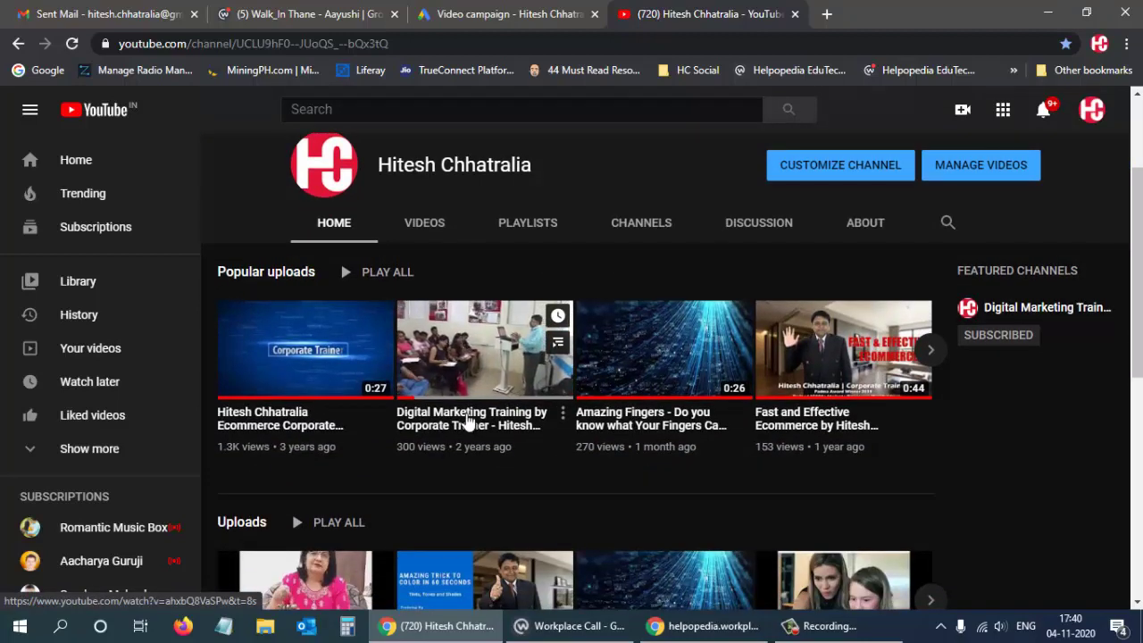
click(467, 418)
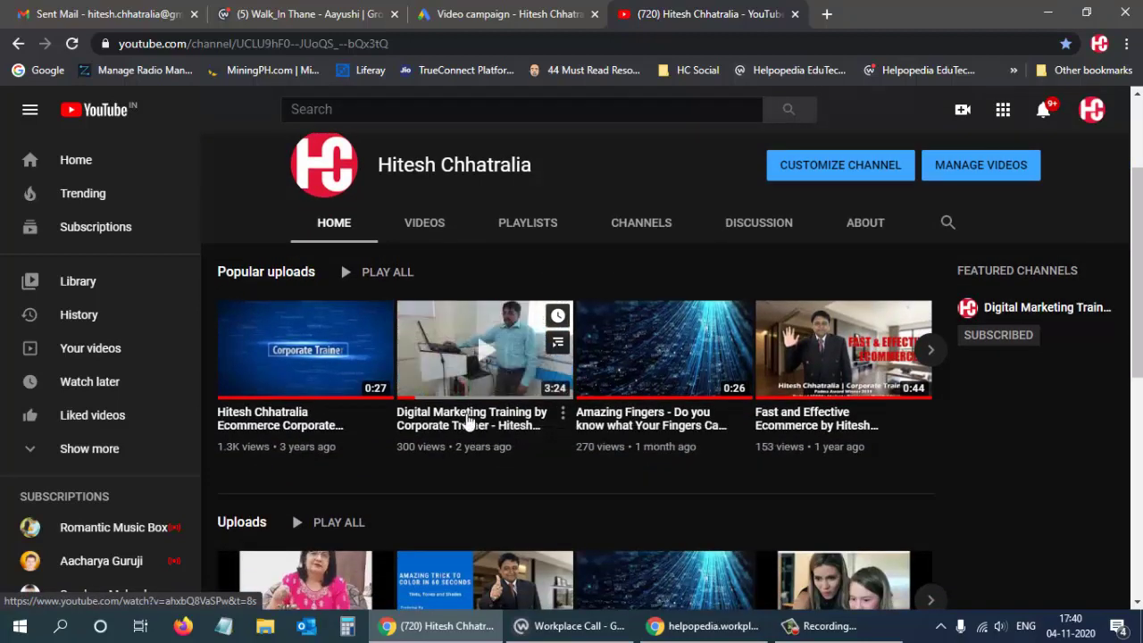
Copy the video's URL and set it as the YouTube video of the ad in the Google Ads campaign.
click(388, 49)
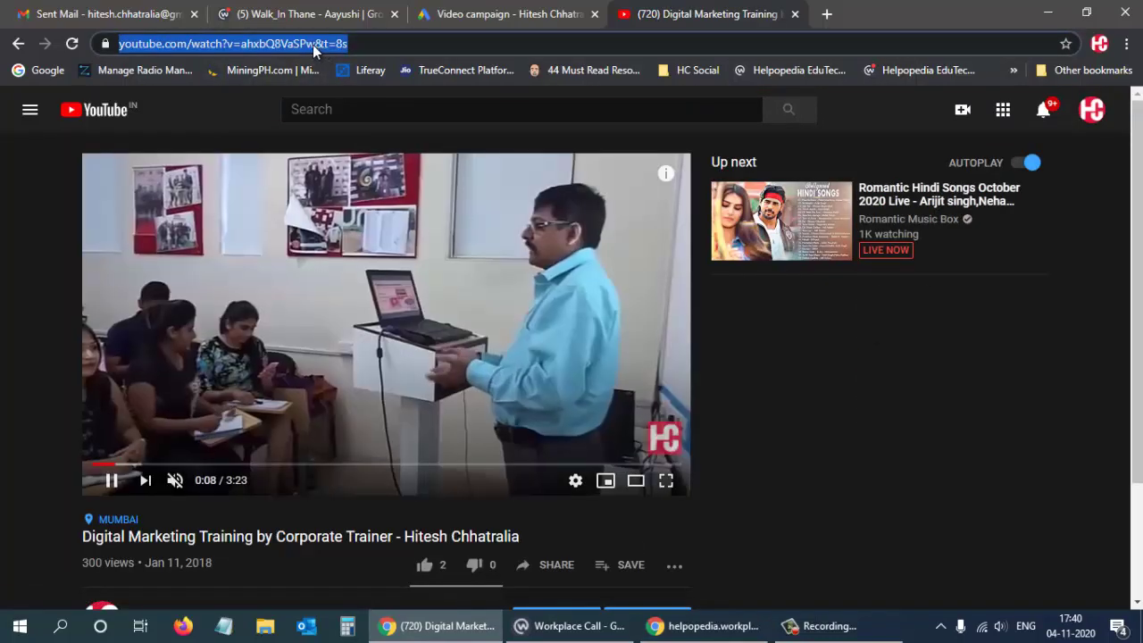
right_click(313, 42)
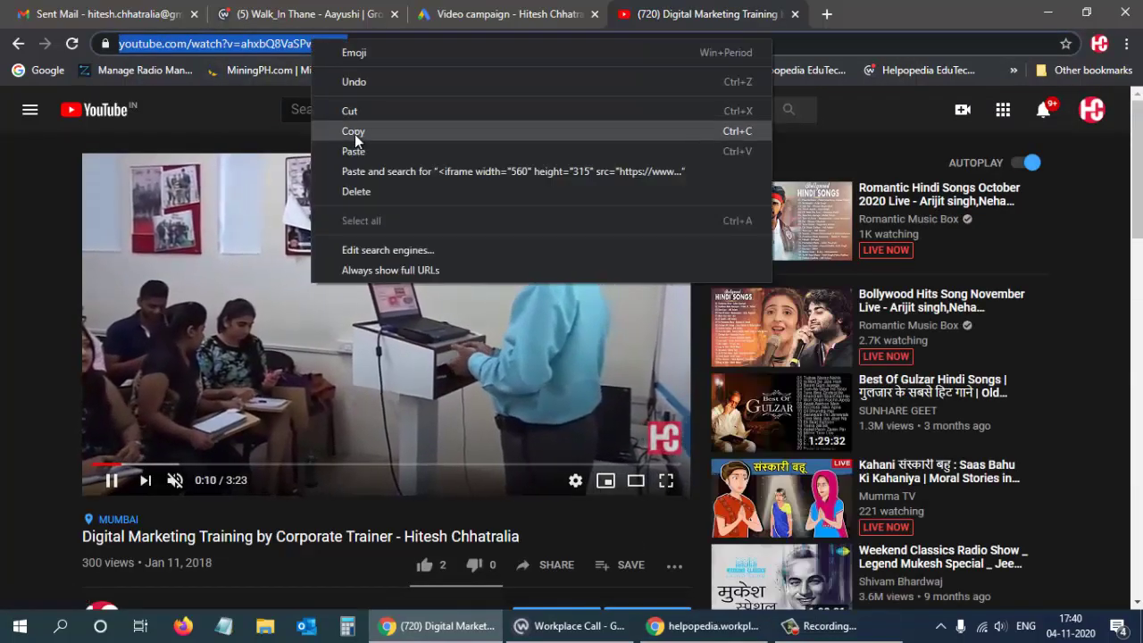
click(355, 132)
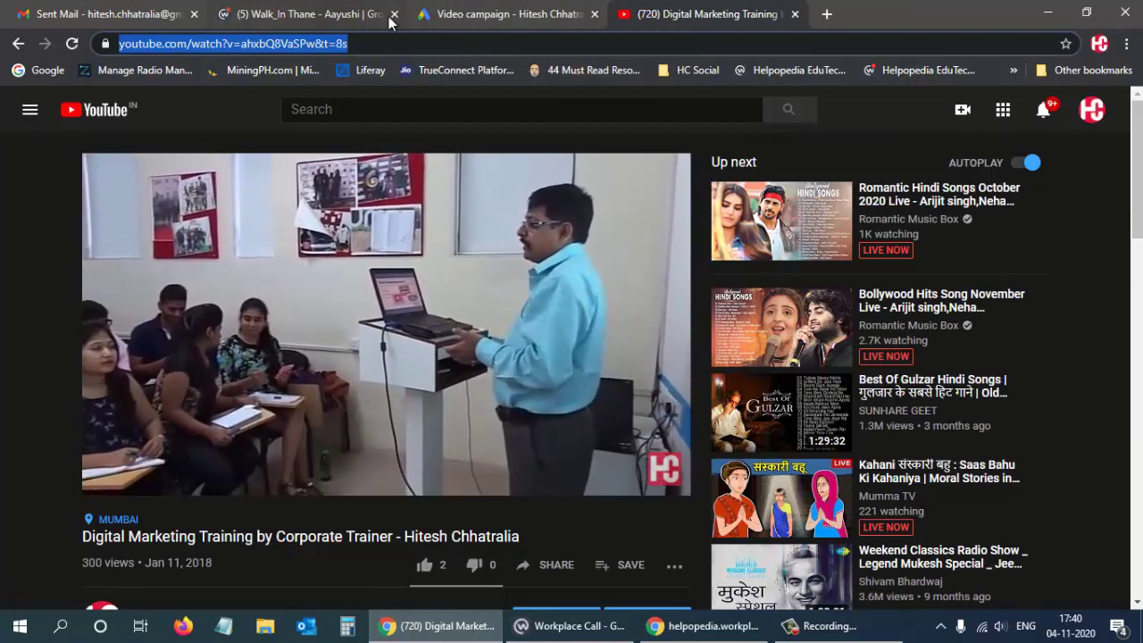
click(504, 13)
click(185, 340)
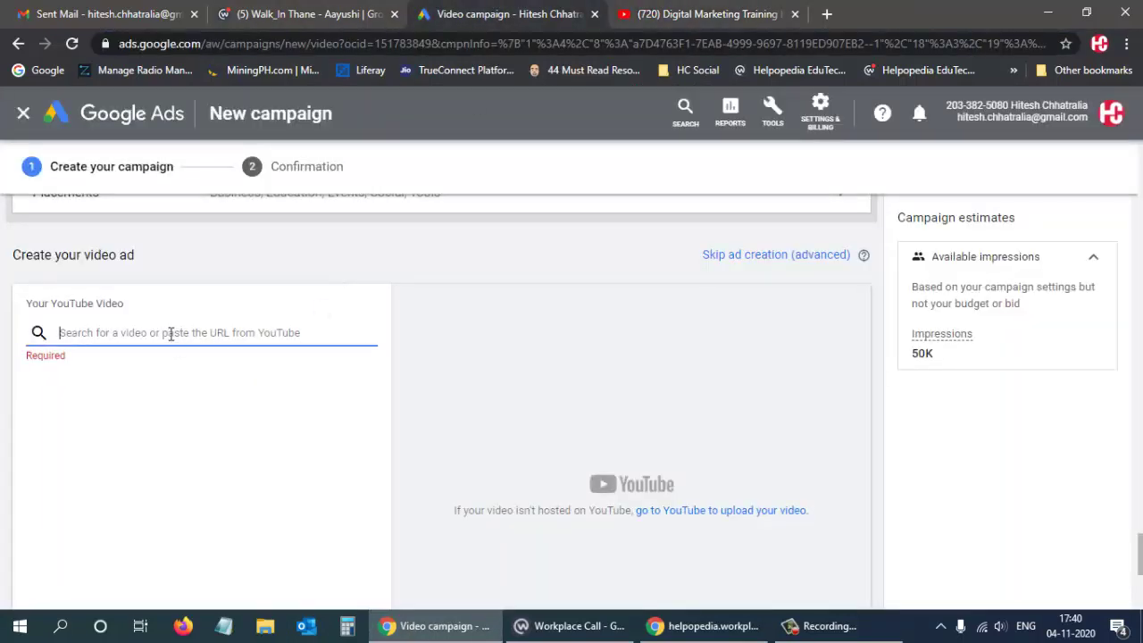
key(ctrl+v)
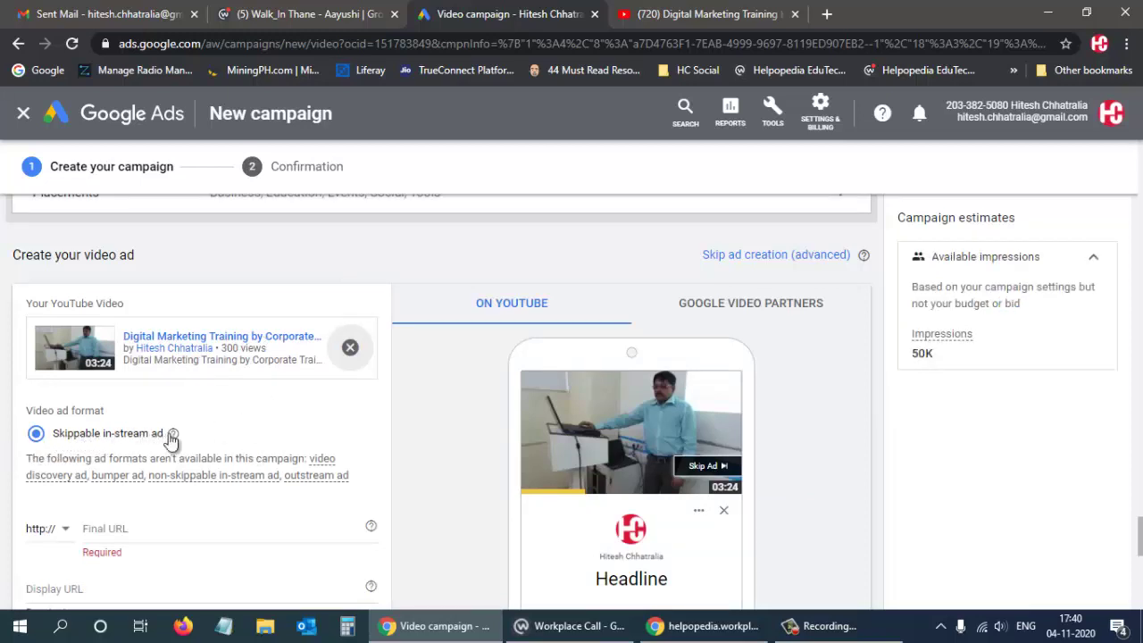
scroll(239, 404, down, 1)
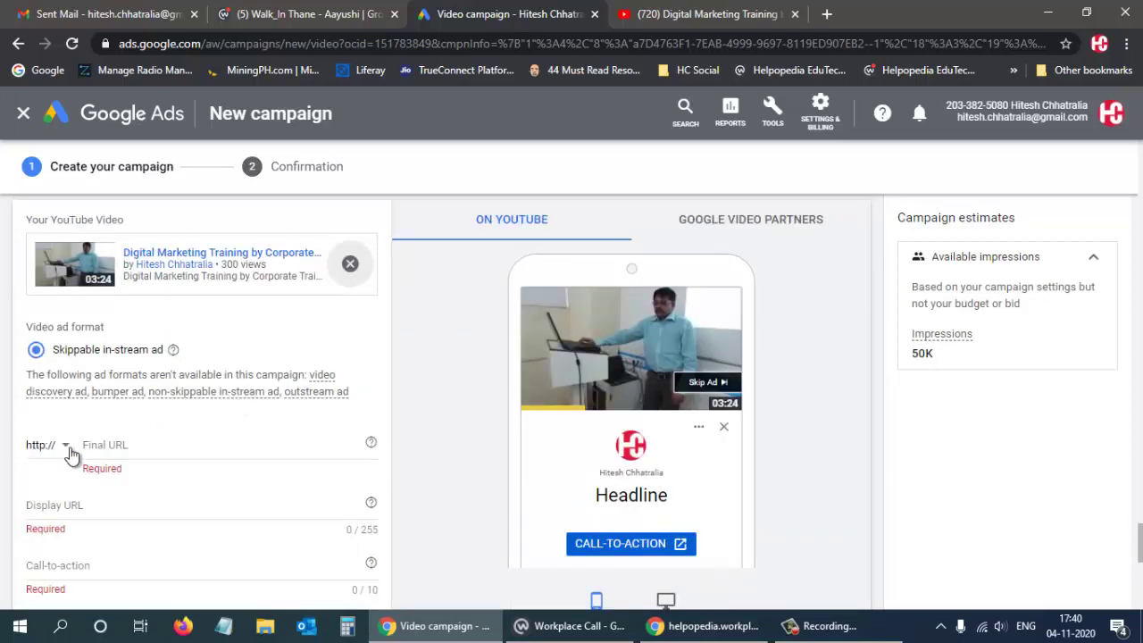
click(134, 446)
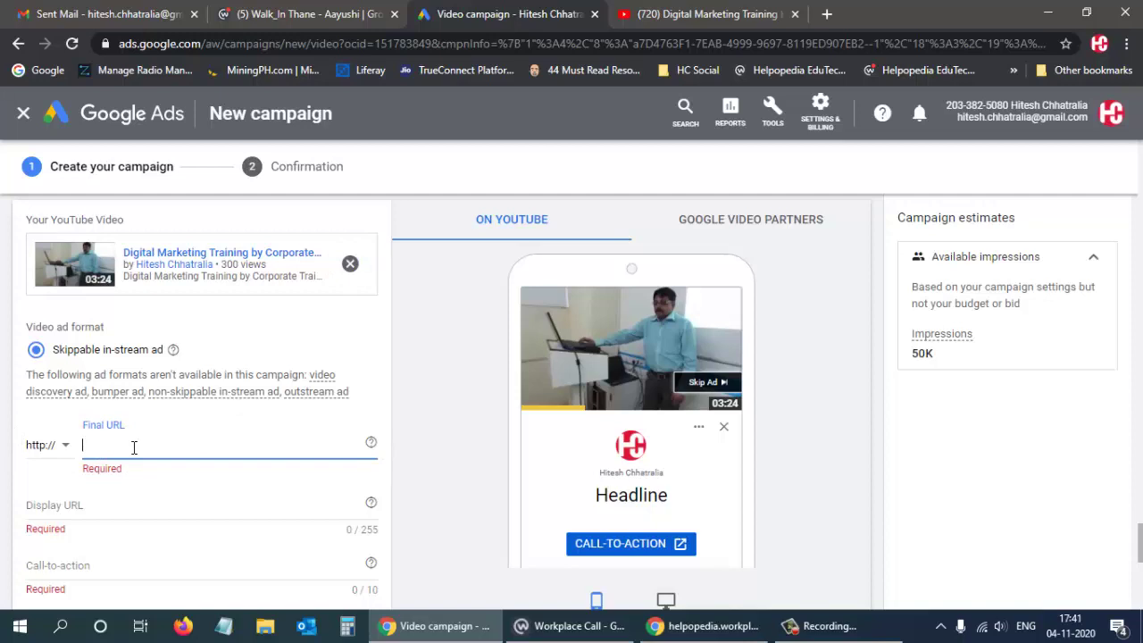
key(ctrl+v)
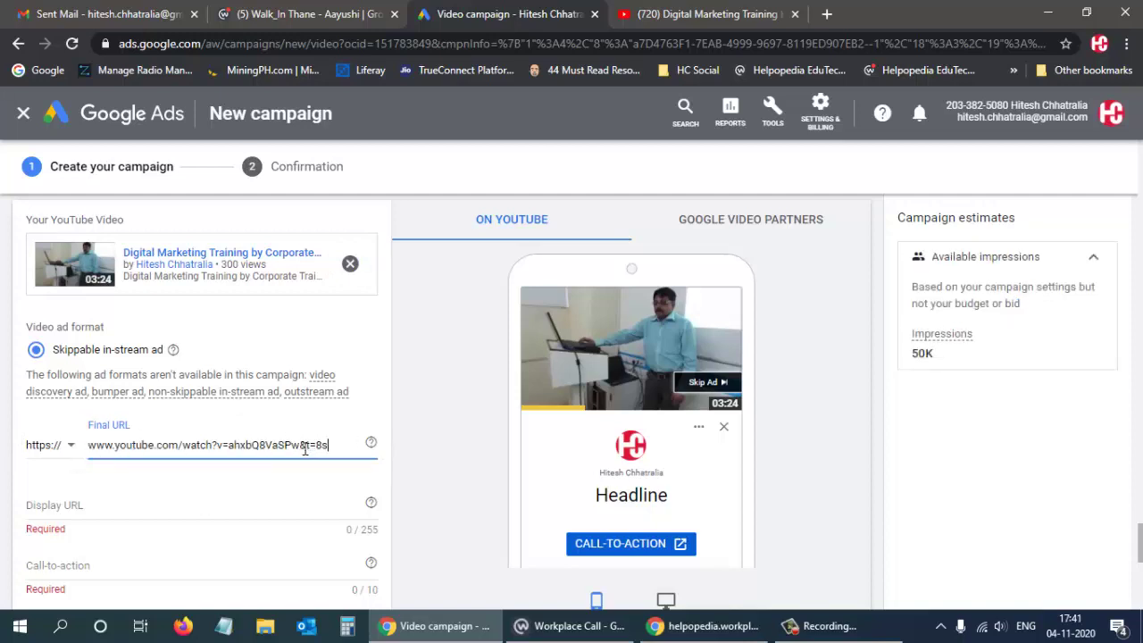
drag(301, 444, 364, 440)
key(BackSpace)
scroll(218, 485, down, 1)
click(124, 422)
key(ctrl+v)
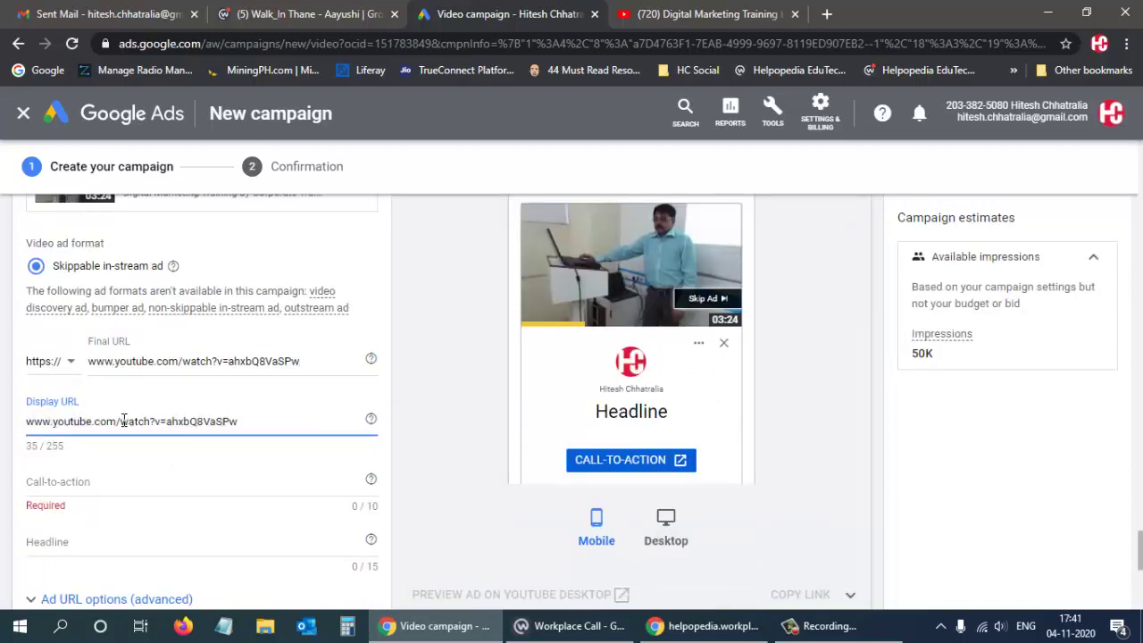
click(125, 481)
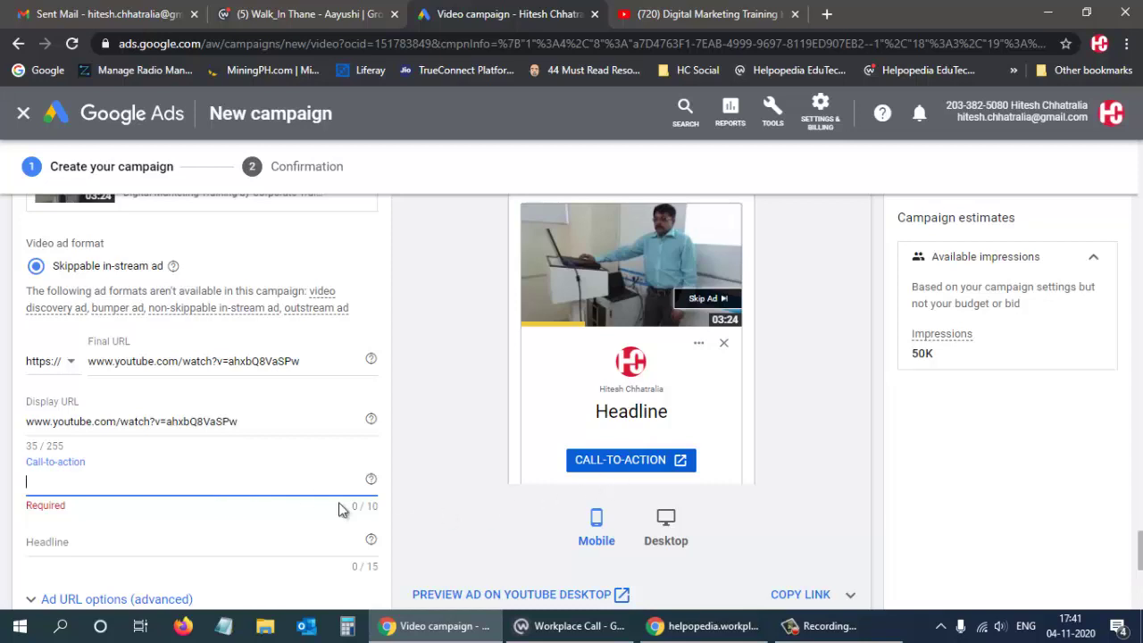
text(Apply)
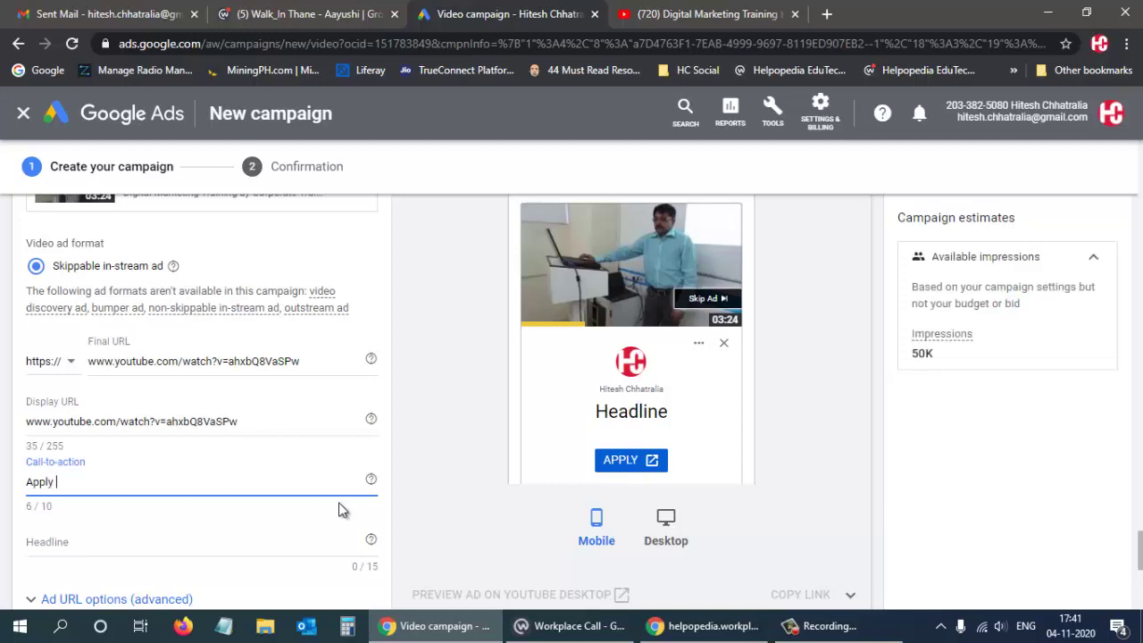
key(BackSpace)
key(BackSpace)
key(BackSpace)
key(BackSpace)
key(BackSpace)
key(BackSpace)
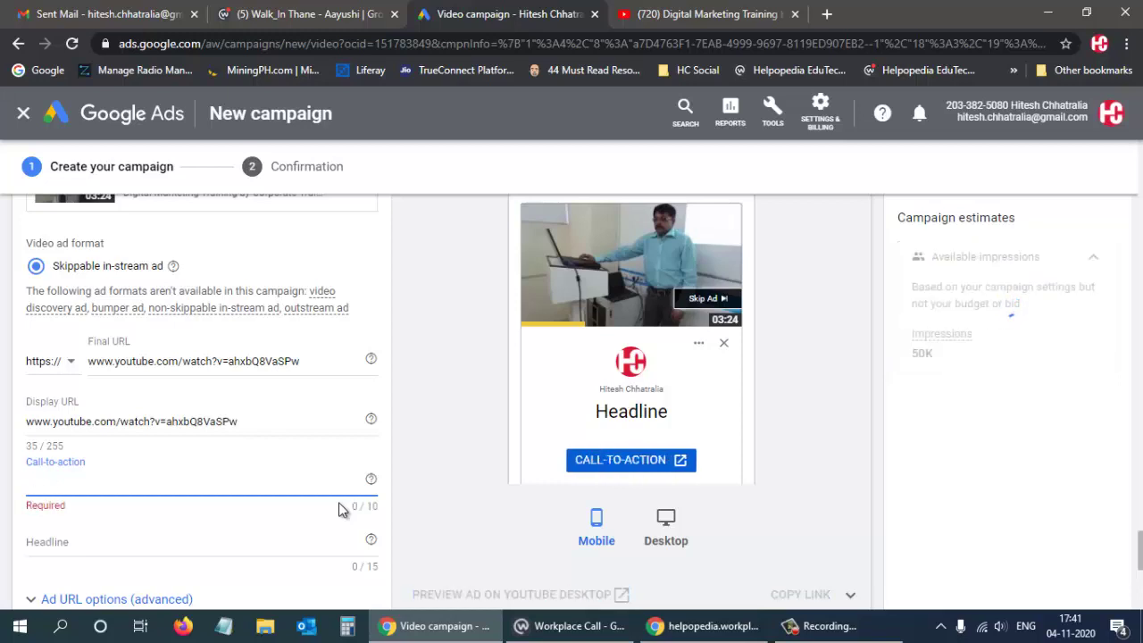
Set the video ad's call-to-action to "Book Now" and check it in the ad preview.
text(Book )
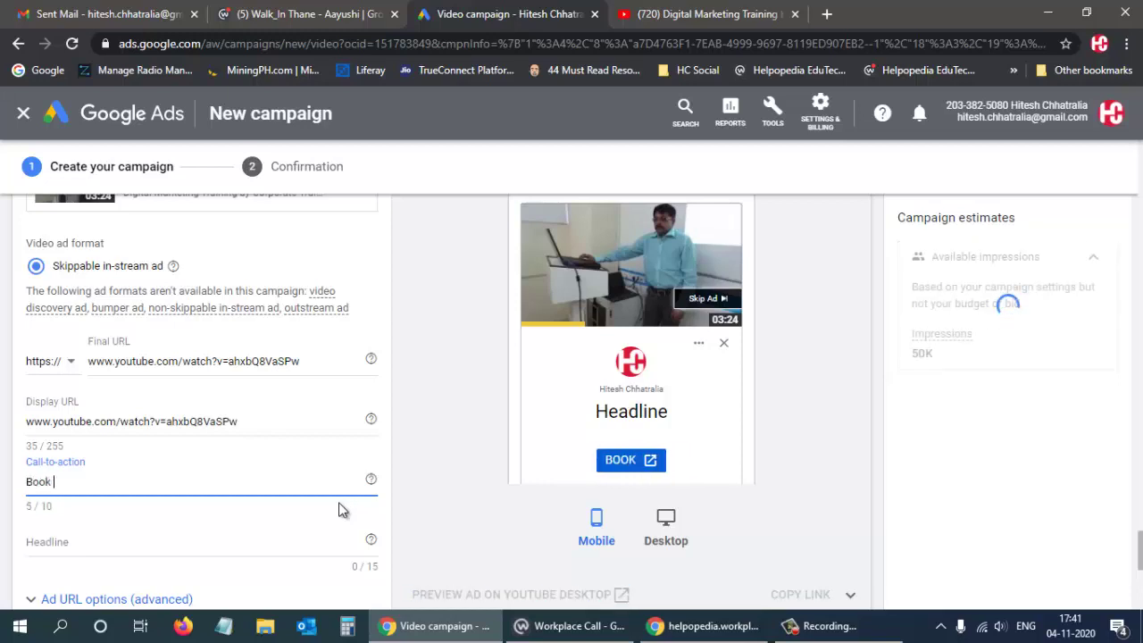
text(Now)
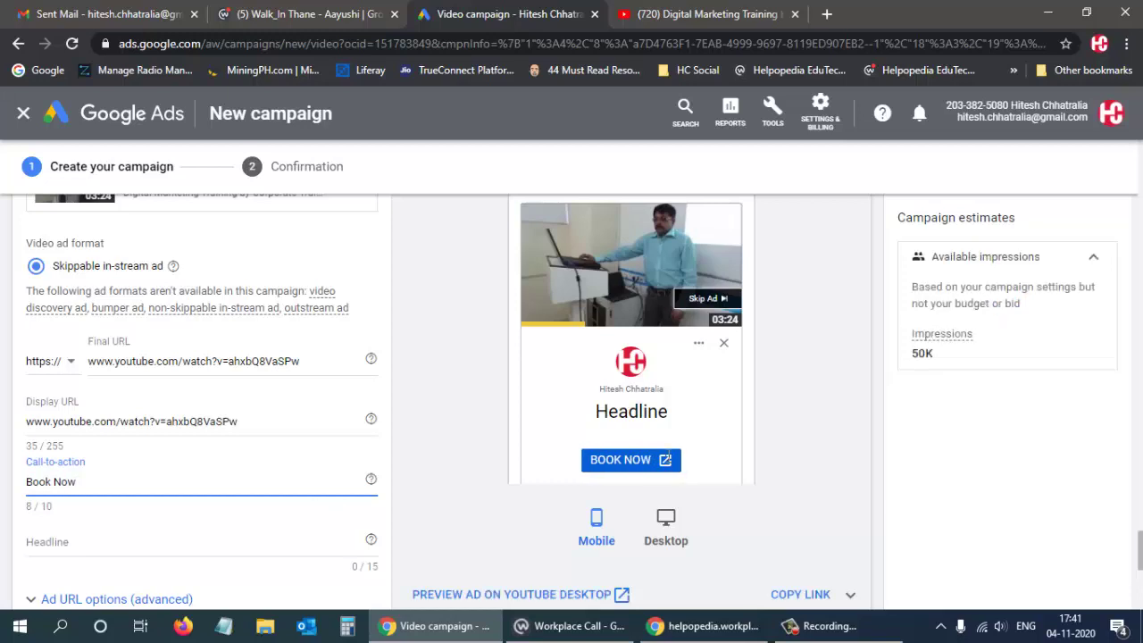
scroll(696, 443, up, 1)
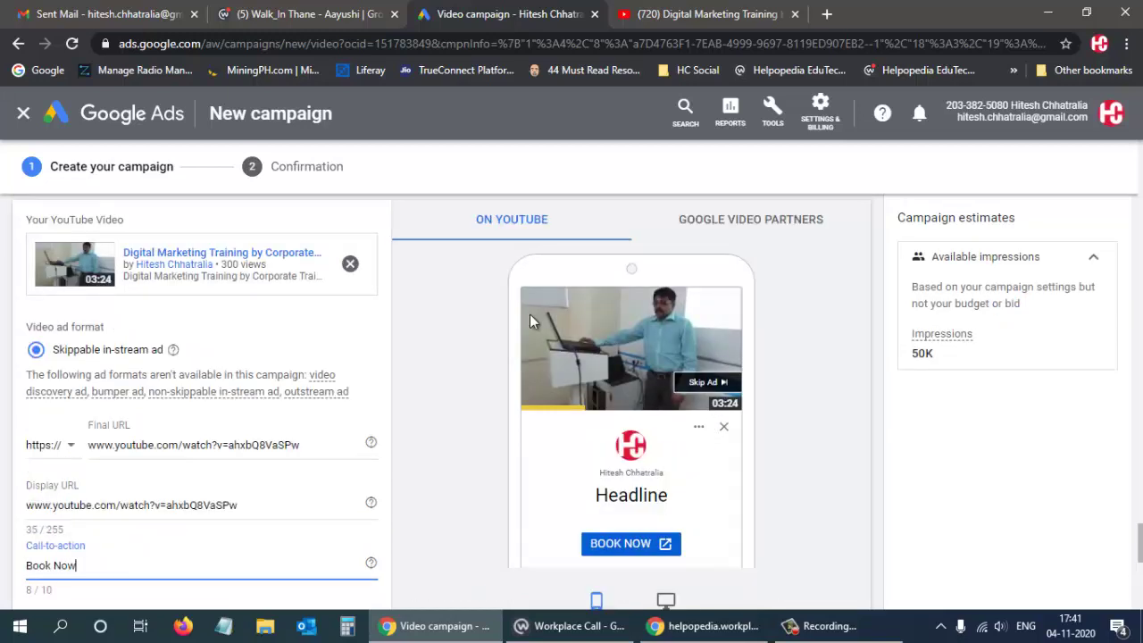
scroll(228, 443, down, 2)
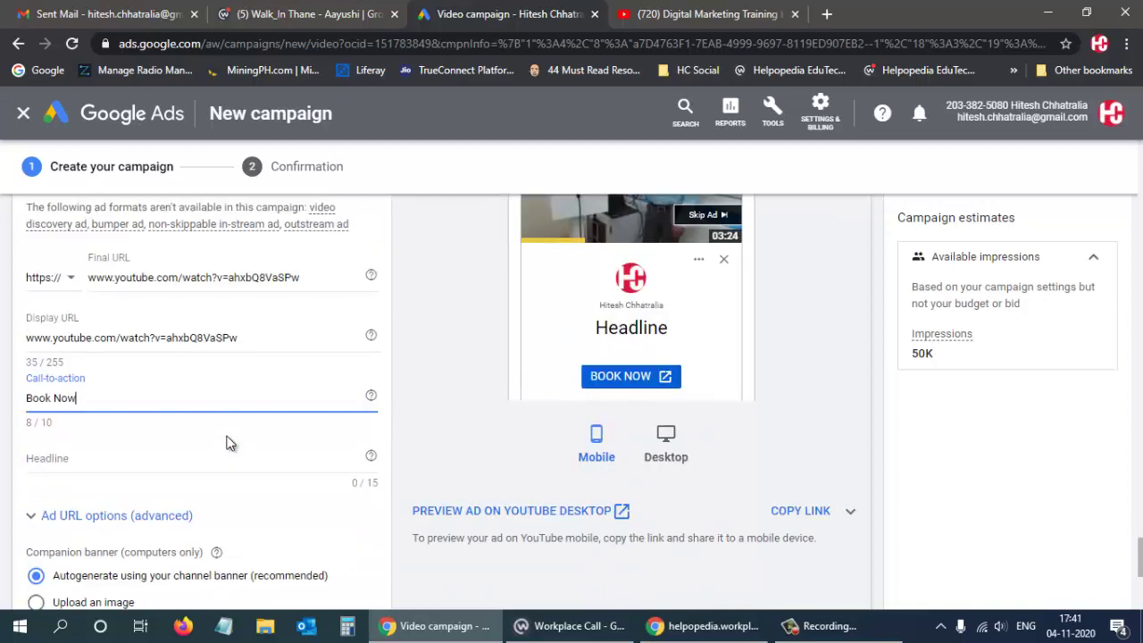
click(109, 464)
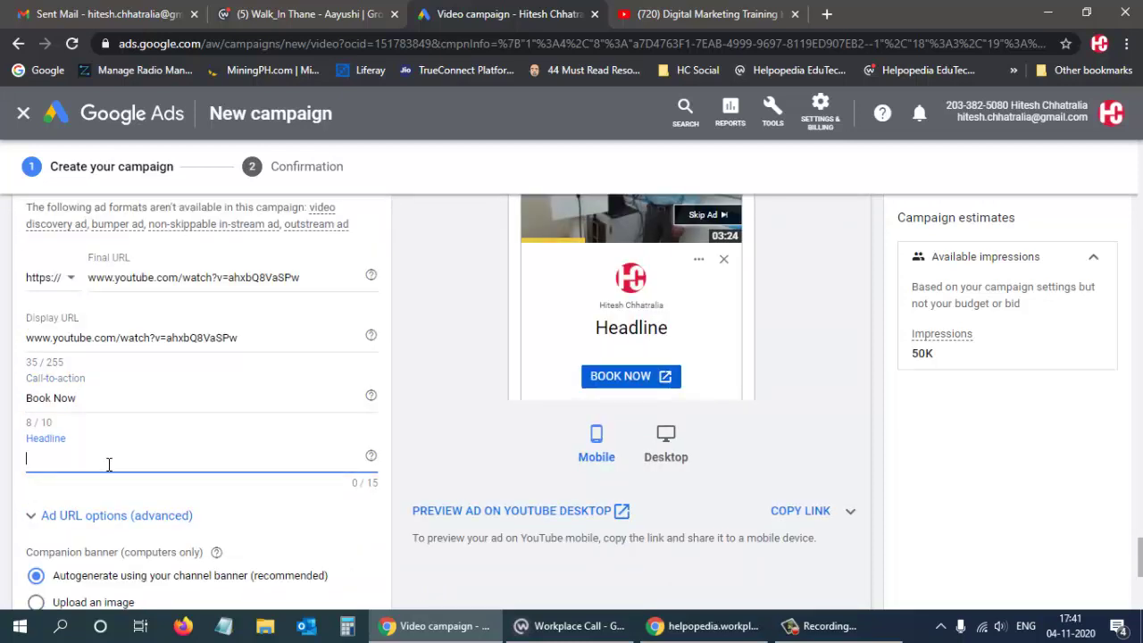
text(D)
key(BackSpace)
text(Masters)
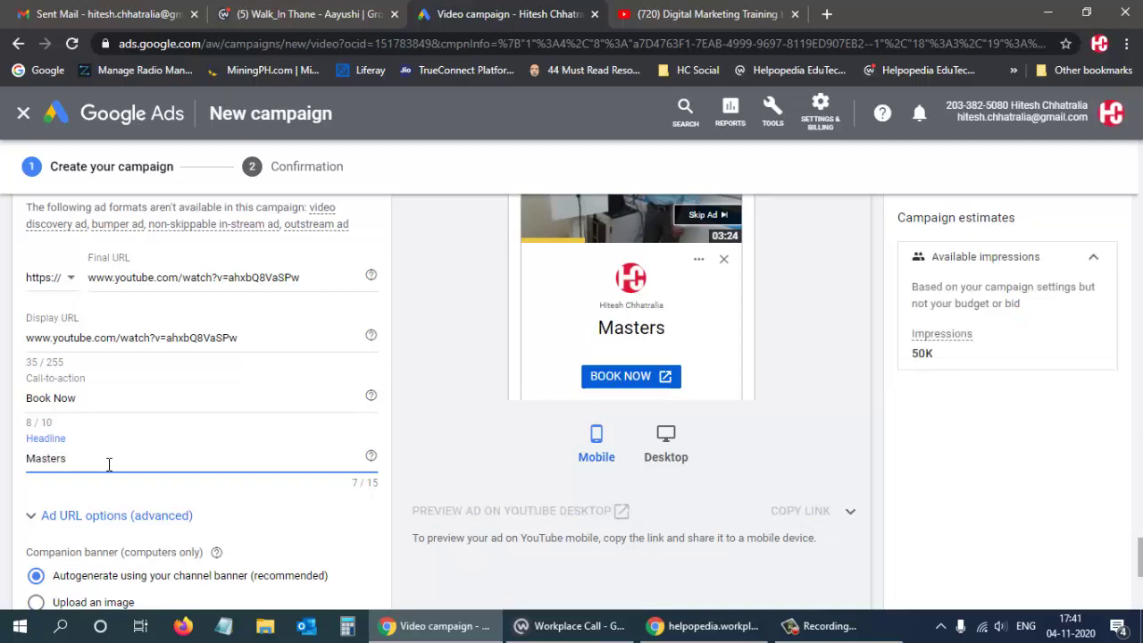
key(BackSpace)
key(BackSpace)
key(BackSpace)
key(BackSpace)
key(BackSpace)
key(BackSpace)
key(BackSpace)
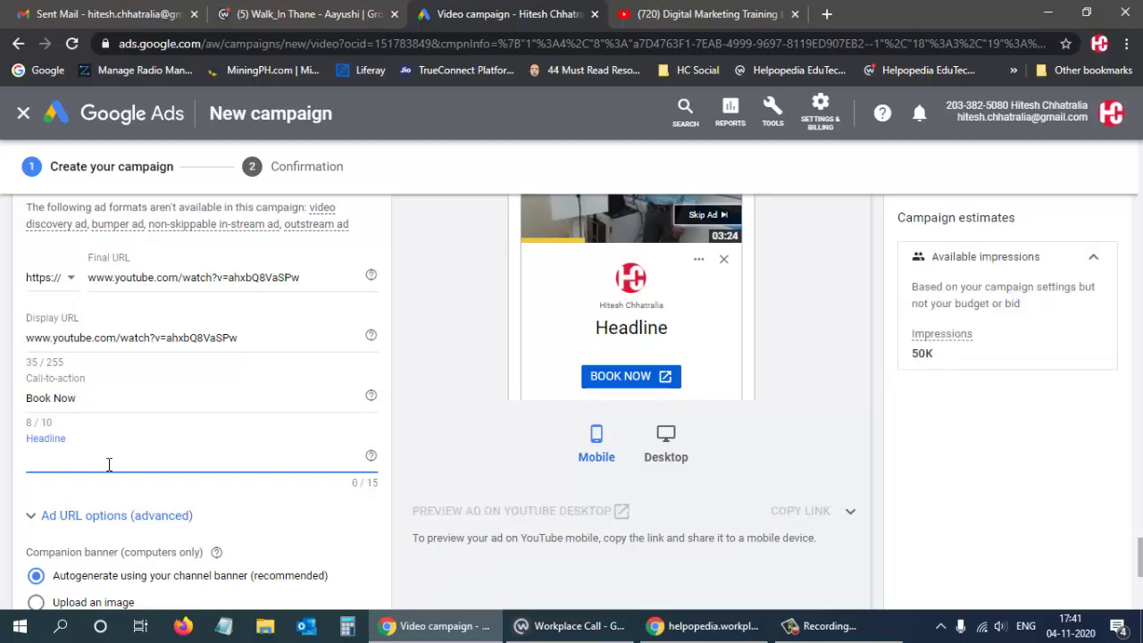
Set the video ad's headline to "Helpopedia Edu".
text(Helpop)
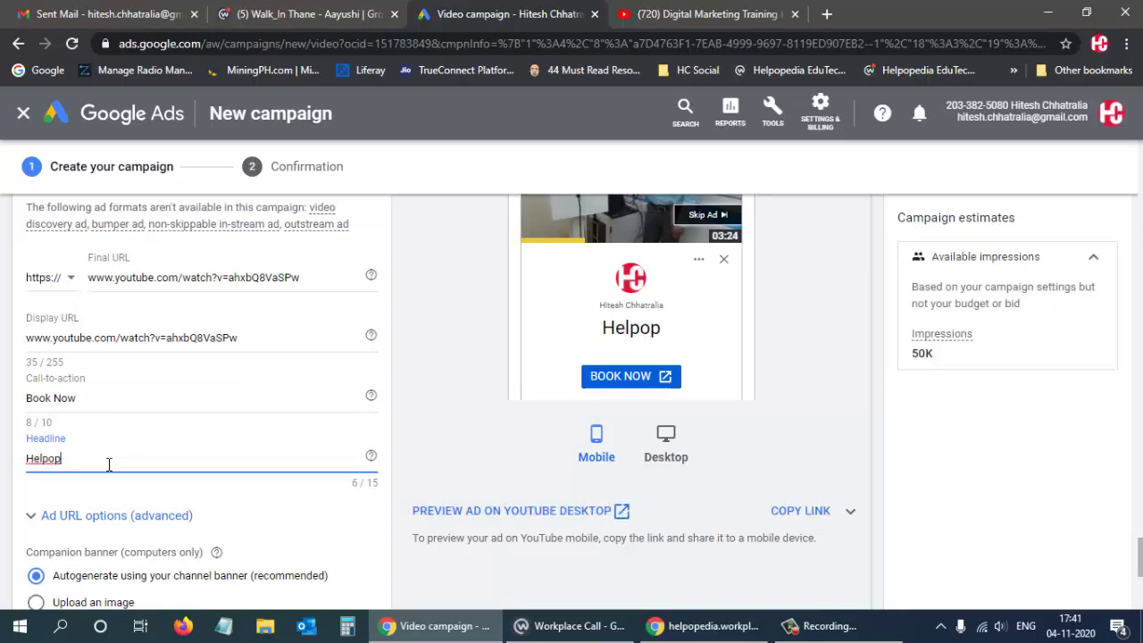
text(edia E)
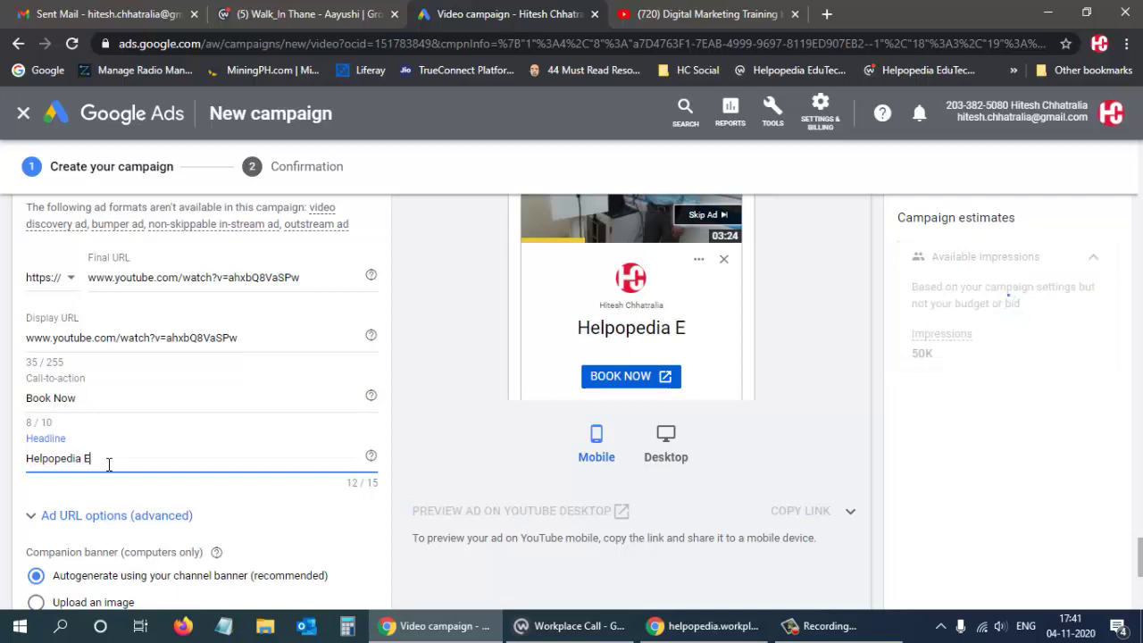
text(du)
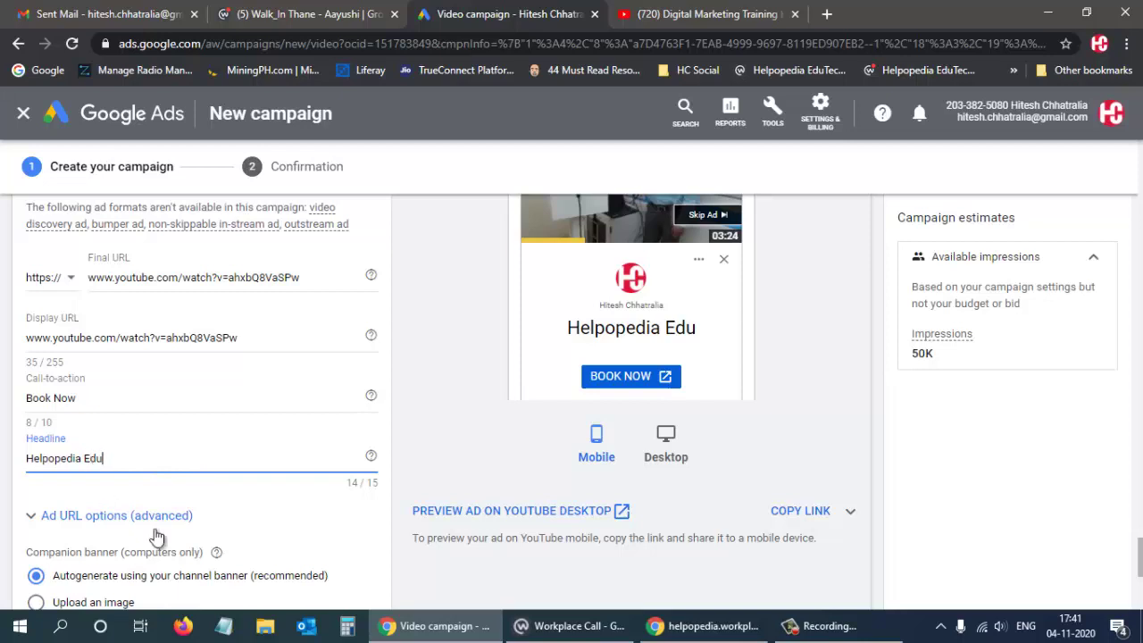
scroll(229, 505, down, 2)
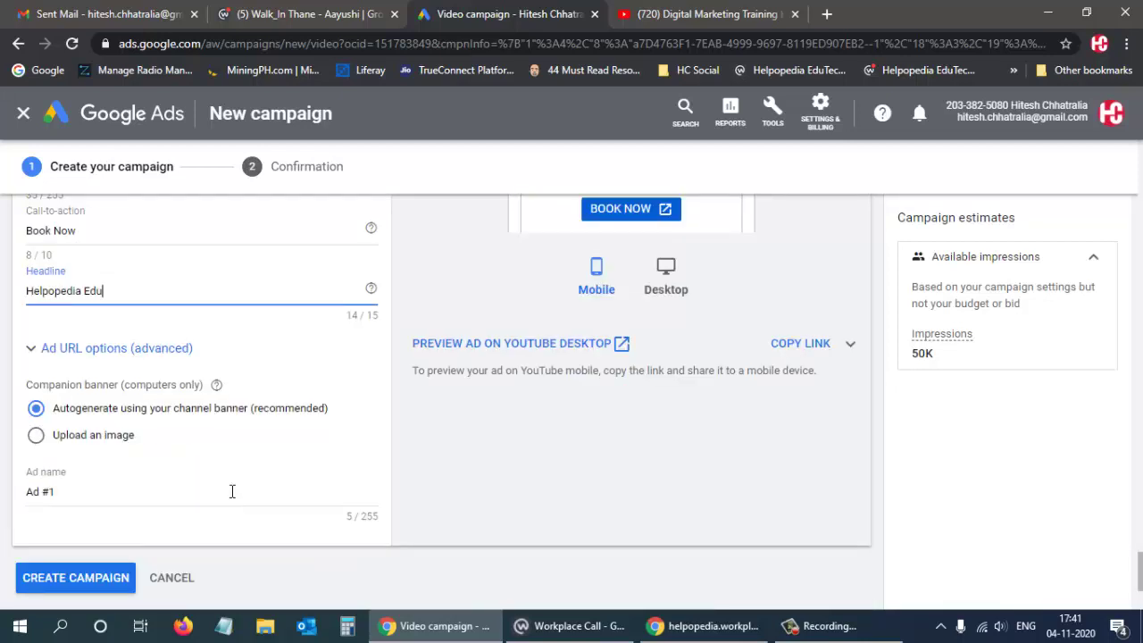
click(134, 354)
click(133, 355)
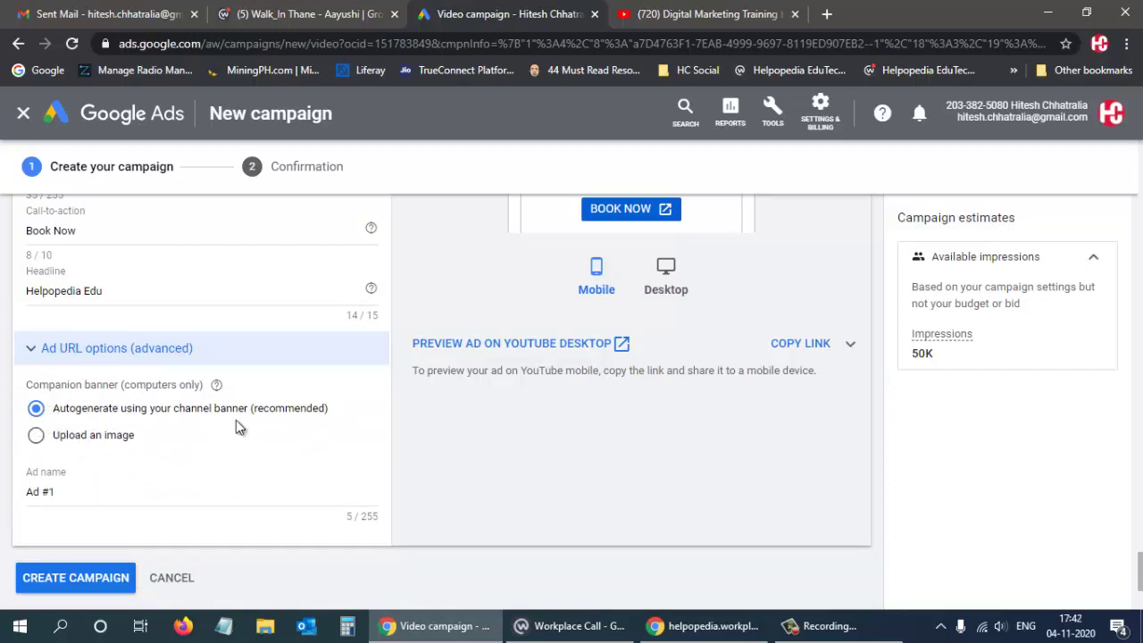
scroll(545, 485, up, 4)
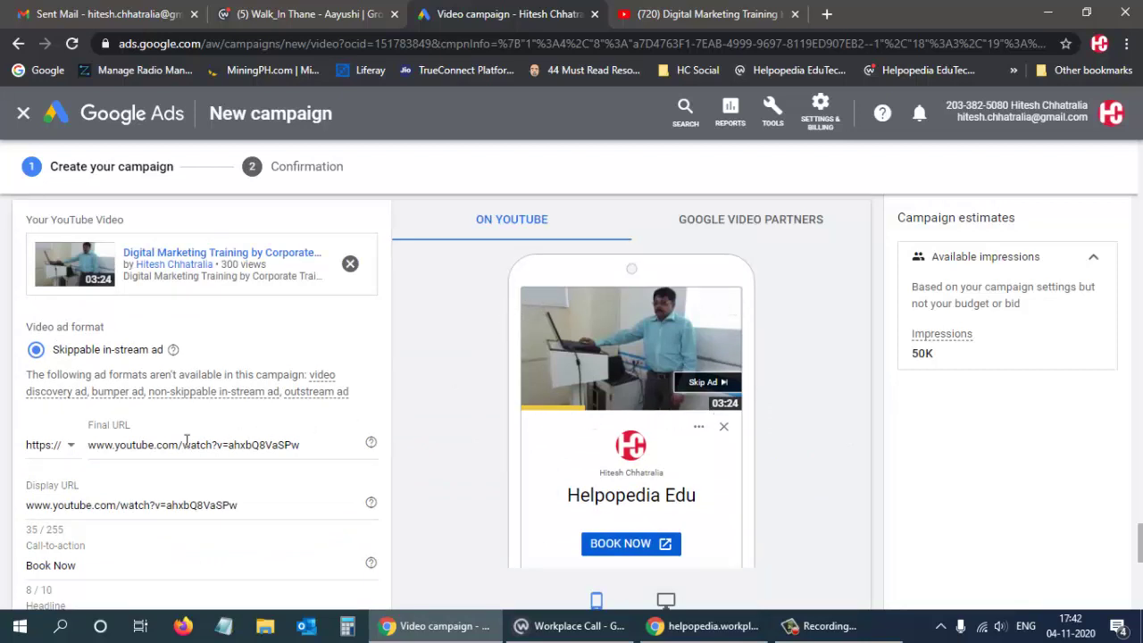
Switch the companion banner to an uploaded image and choose the yellow "The Lock Down Series" banner from the already uploaded images.
scroll(186, 446, down, 3)
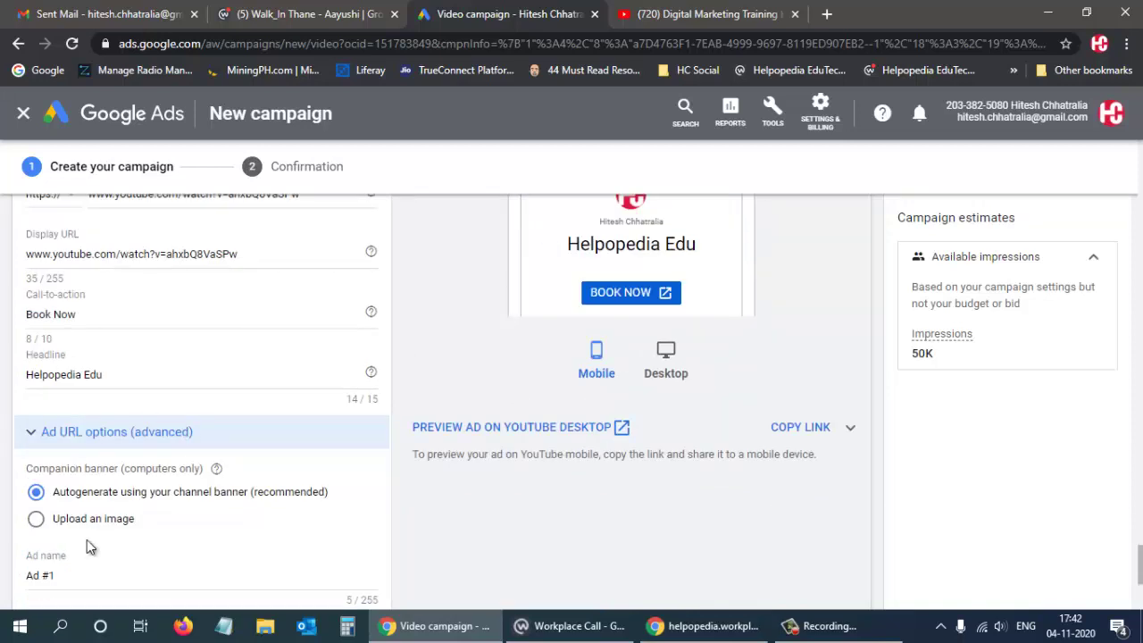
click(97, 521)
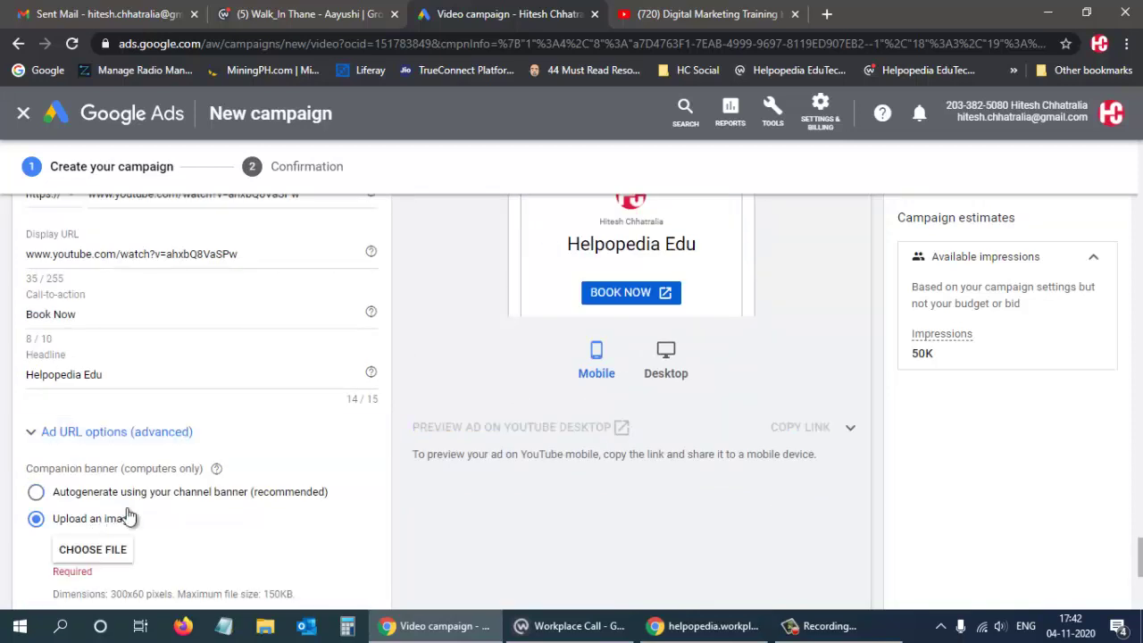
scroll(241, 482, down, 1)
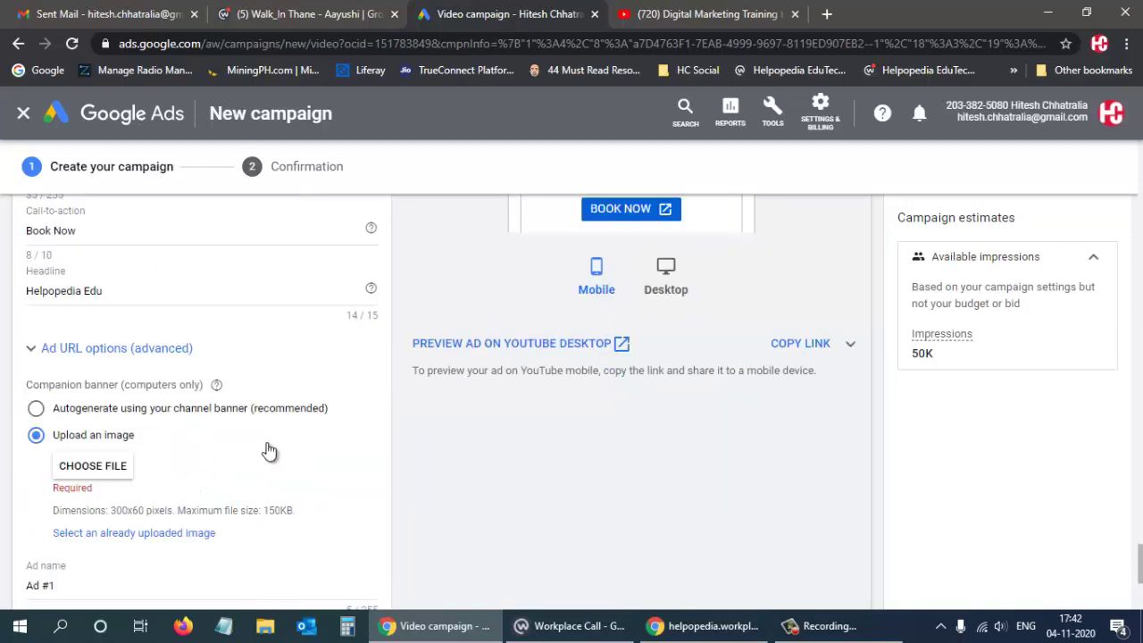
scroll(189, 444, down, 1)
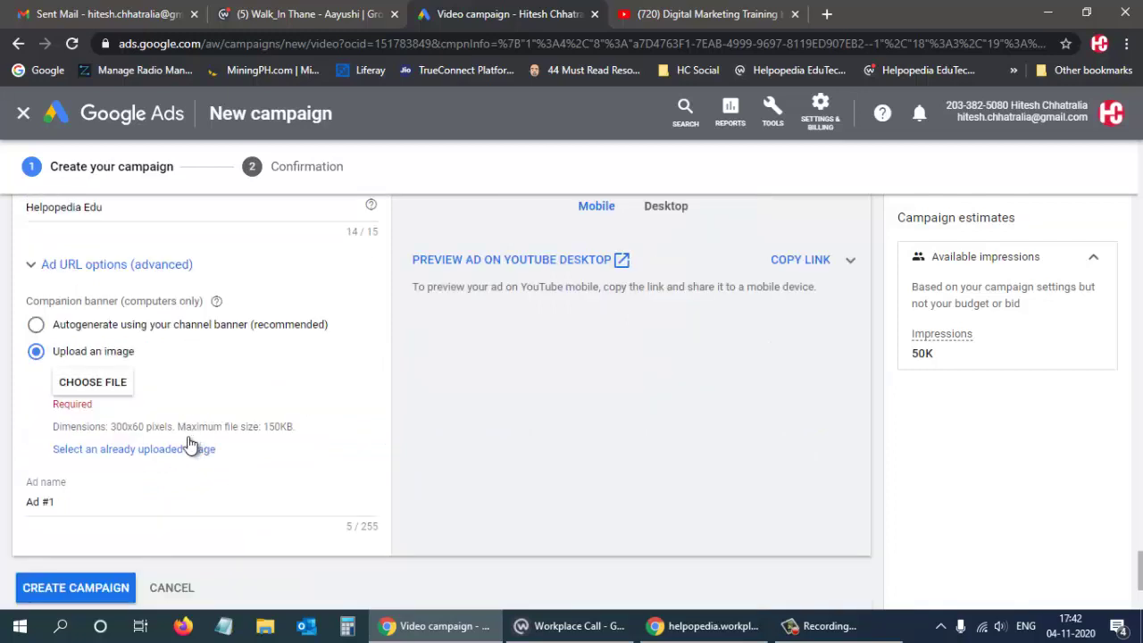
click(101, 451)
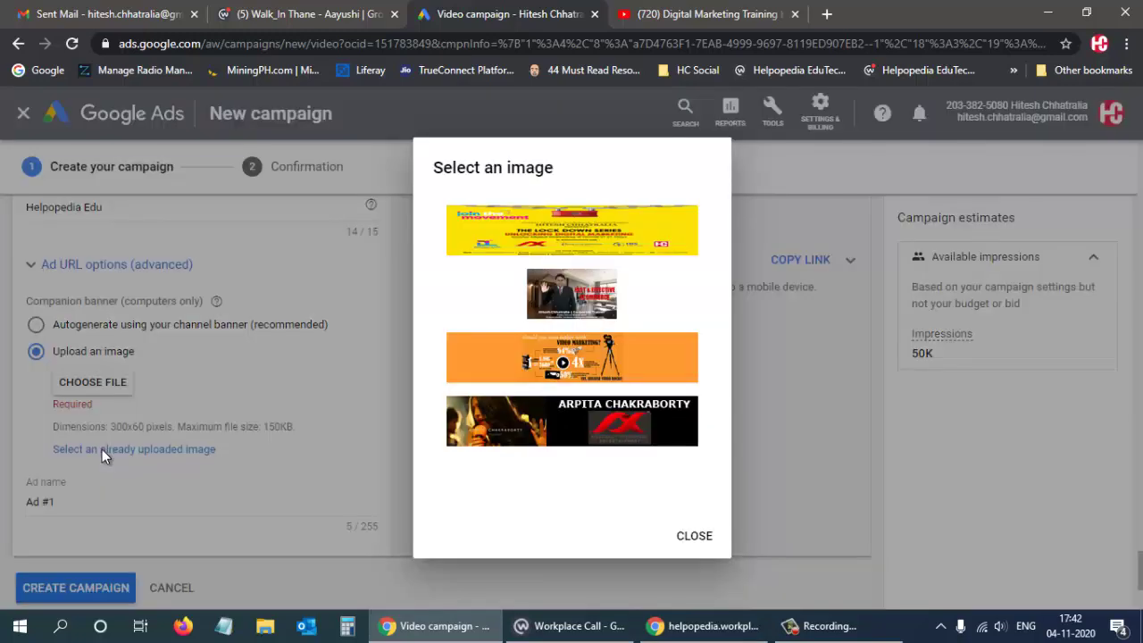
click(577, 233)
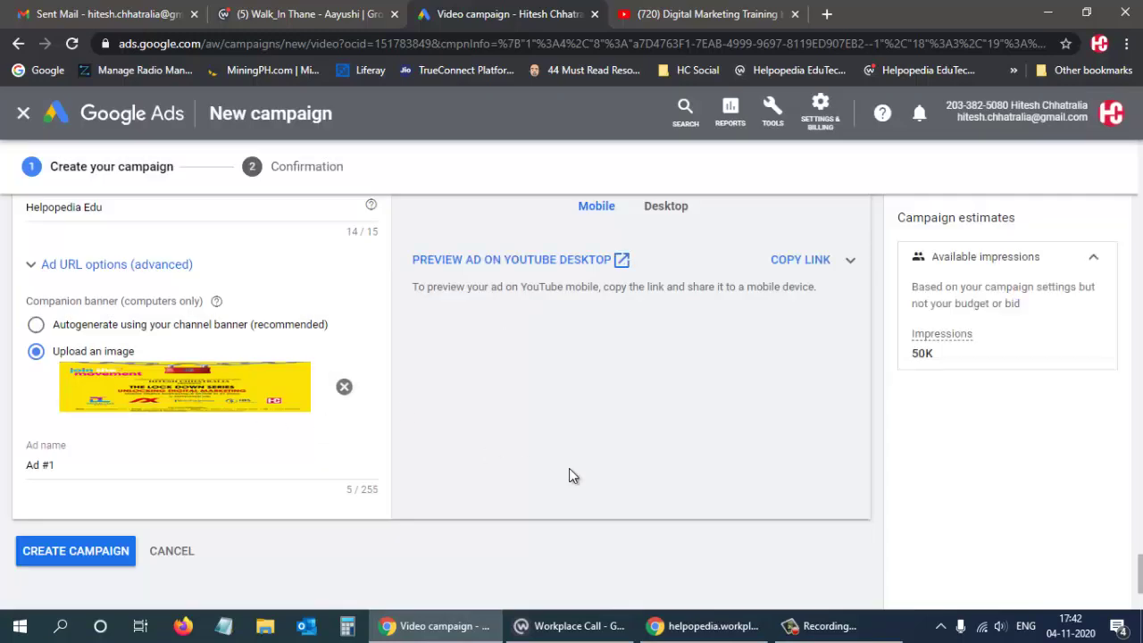
Remove the companion banner image and select the same yellow banner again from the already uploaded images.
click(344, 386)
click(119, 449)
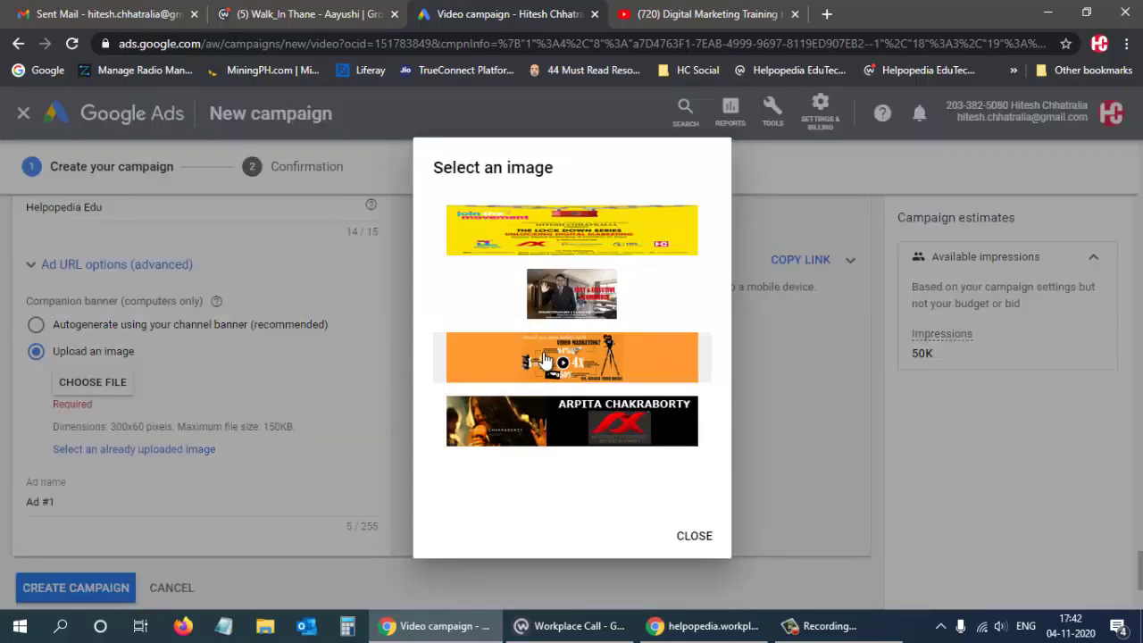
click(550, 247)
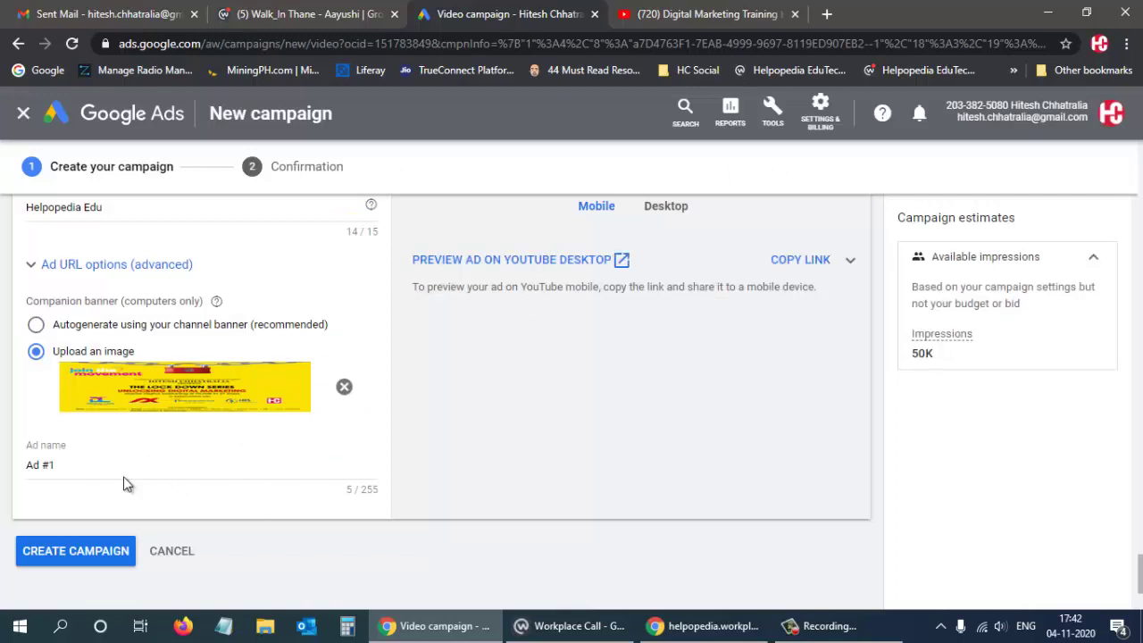
Name the ad "Video Conversions" and create the campaign.
triple_click(74, 464)
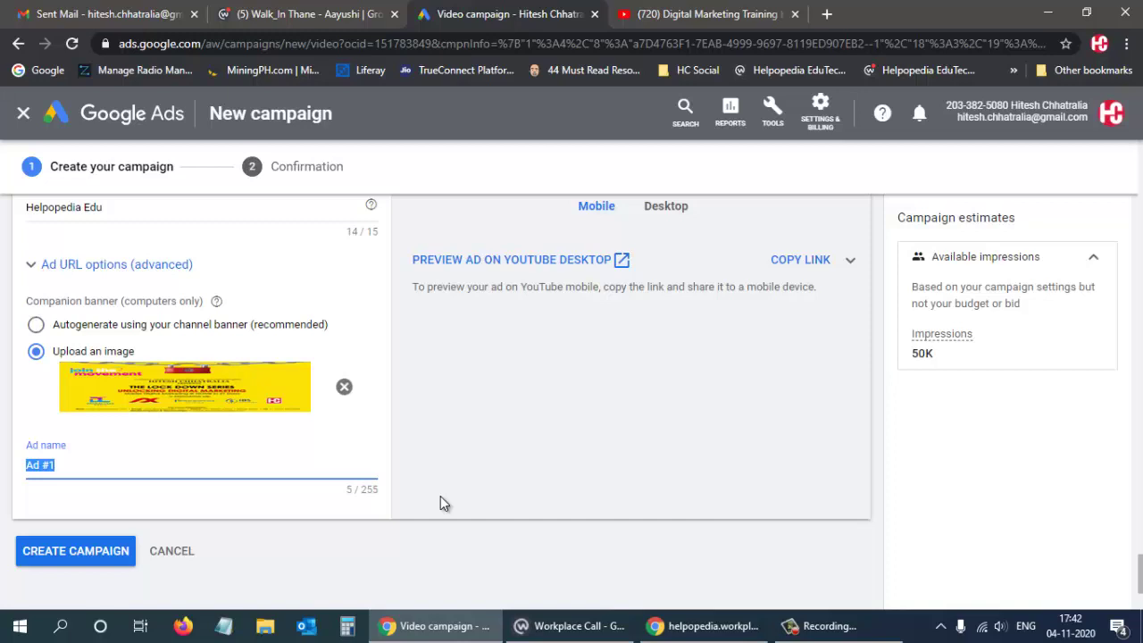
text(Video Conversions)
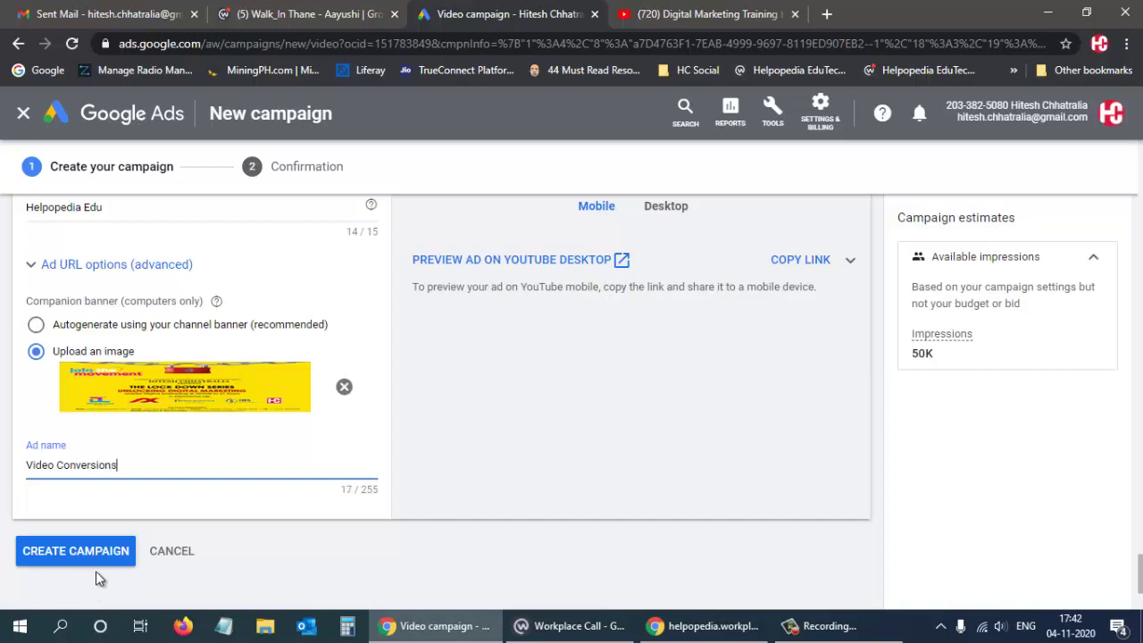
click(86, 550)
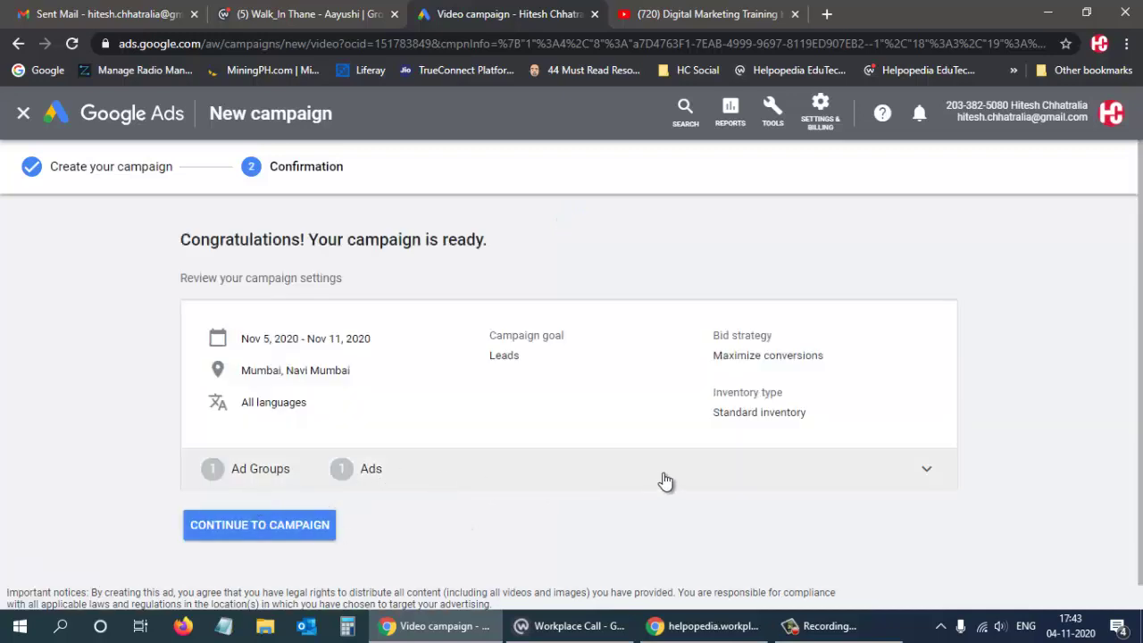
Expand the ad group and ad details in the campaign confirmation and review the targeting, video and ad format.
click(898, 479)
scroll(602, 483, down, 1)
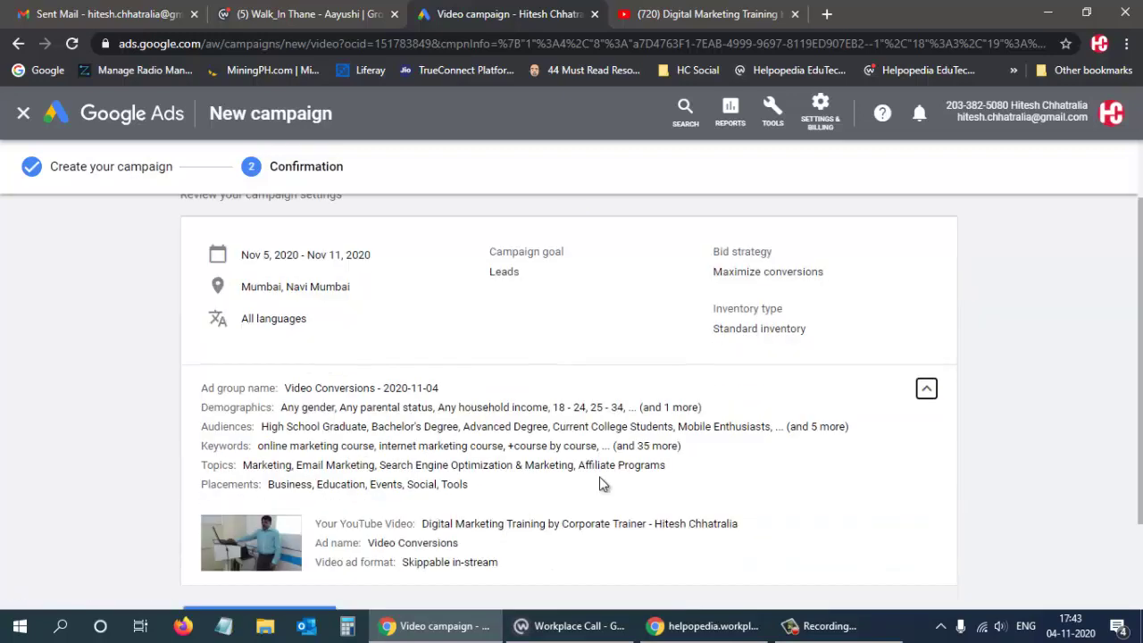
scroll(599, 485, down, 1)
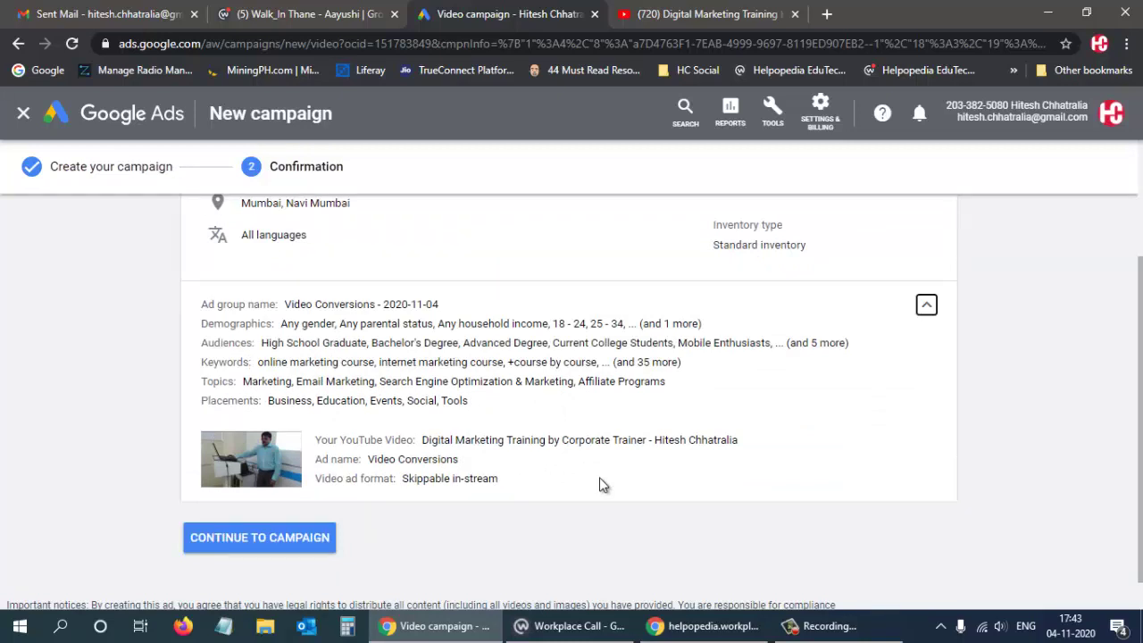
scroll(598, 487, up, 1)
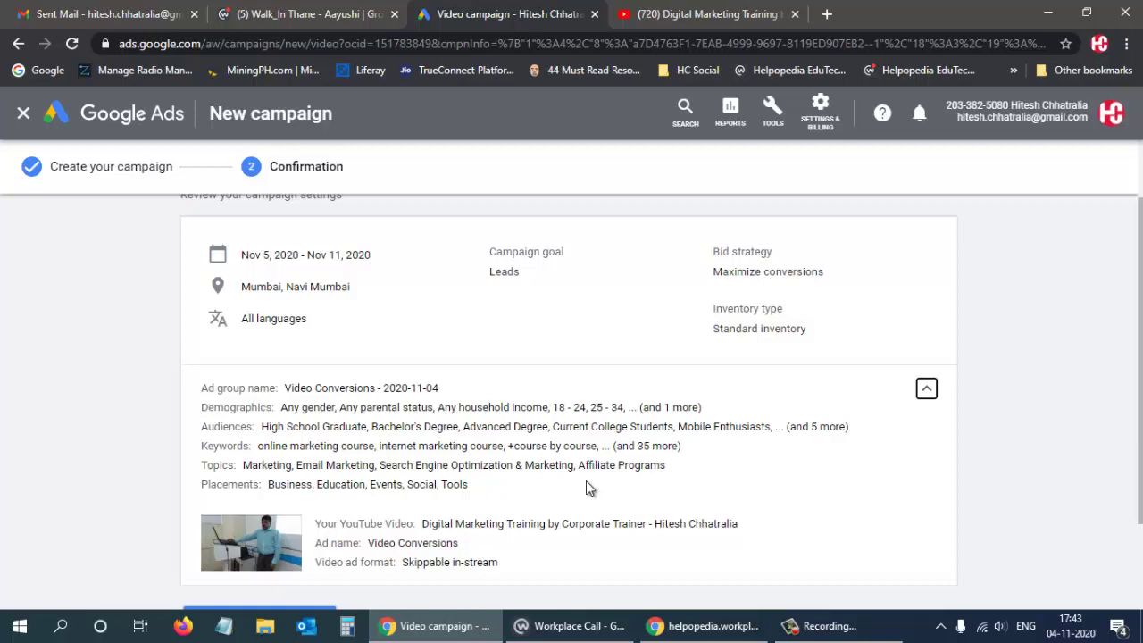
scroll(551, 378, down, 2)
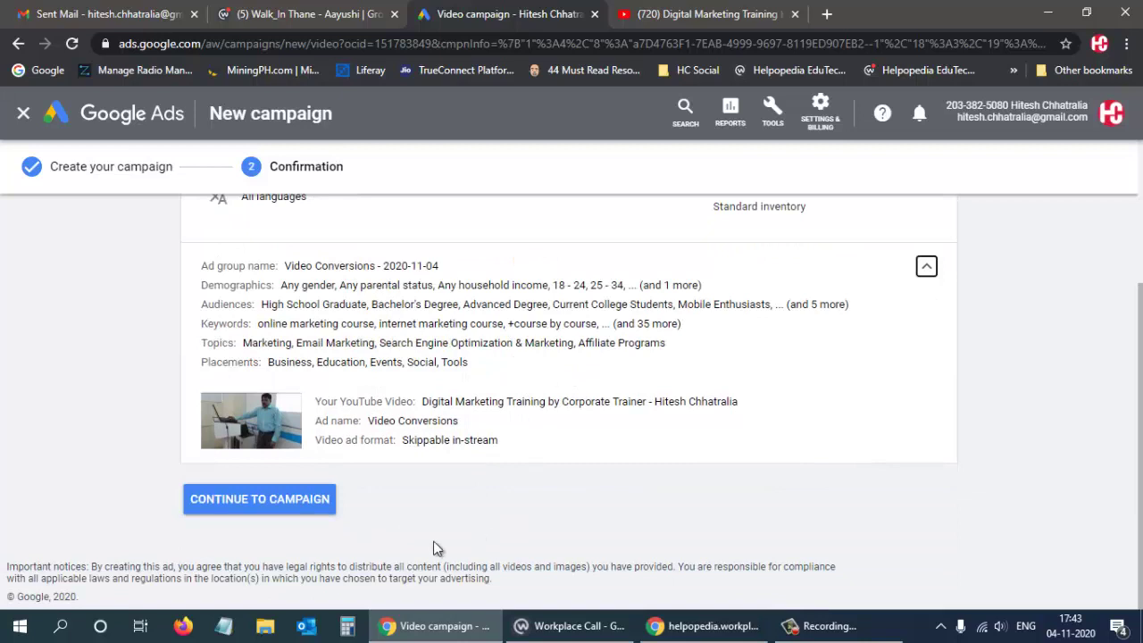
Continue to the new campaign and show its list of ads.
click(258, 498)
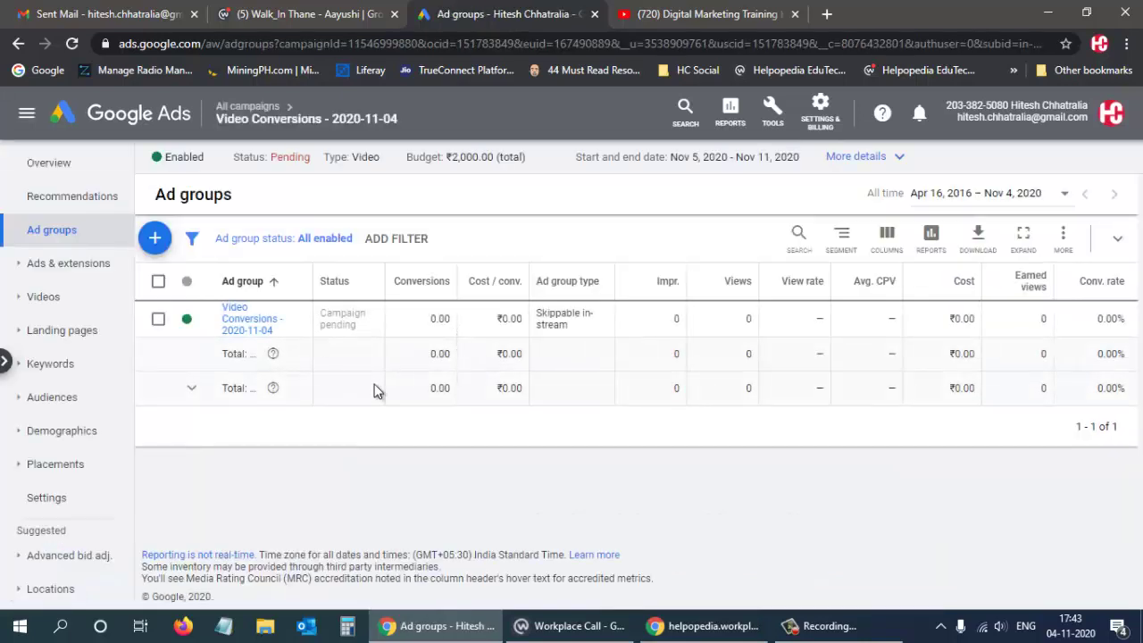
click(49, 267)
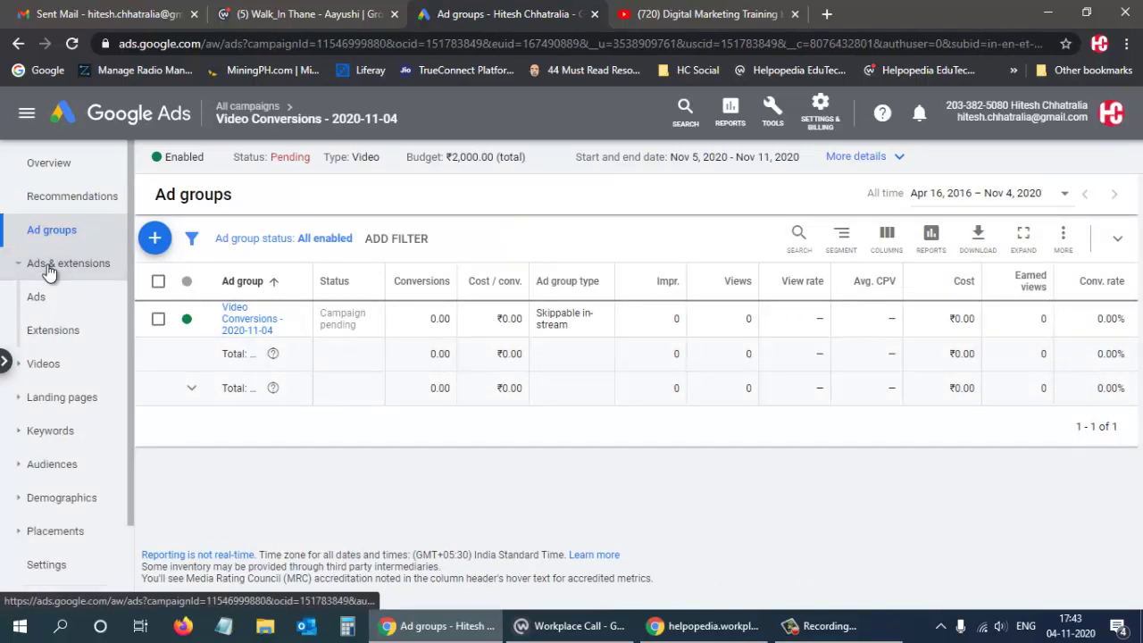
click(40, 301)
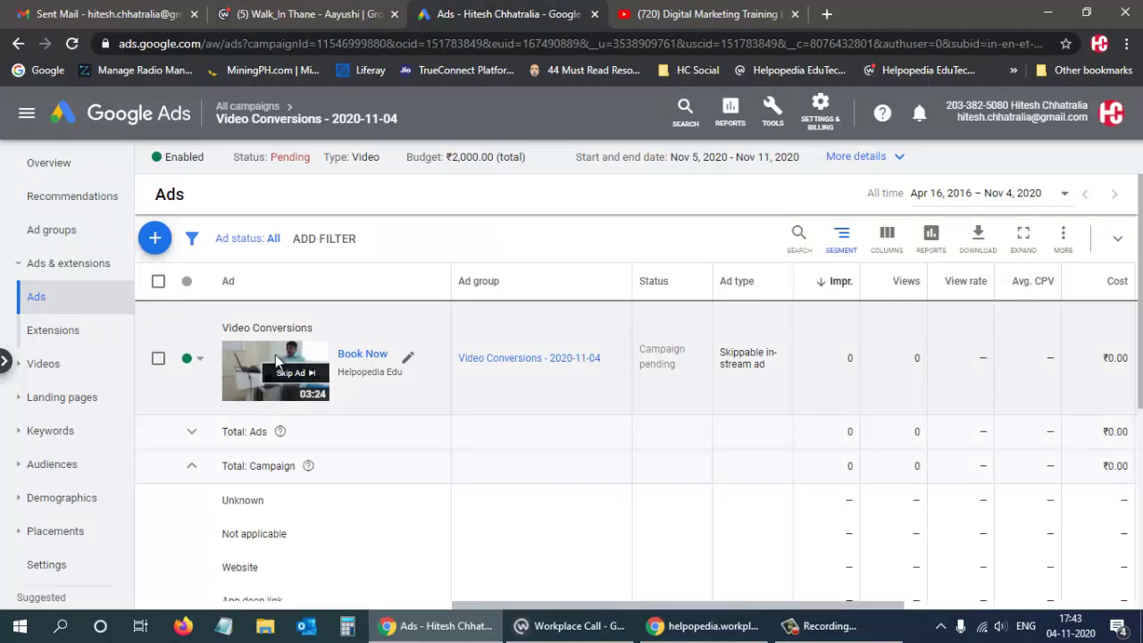
Preview the Video Conversions ad on Google video partners for mobile and desktop, and in the YouTube desktop layout.
click(277, 361)
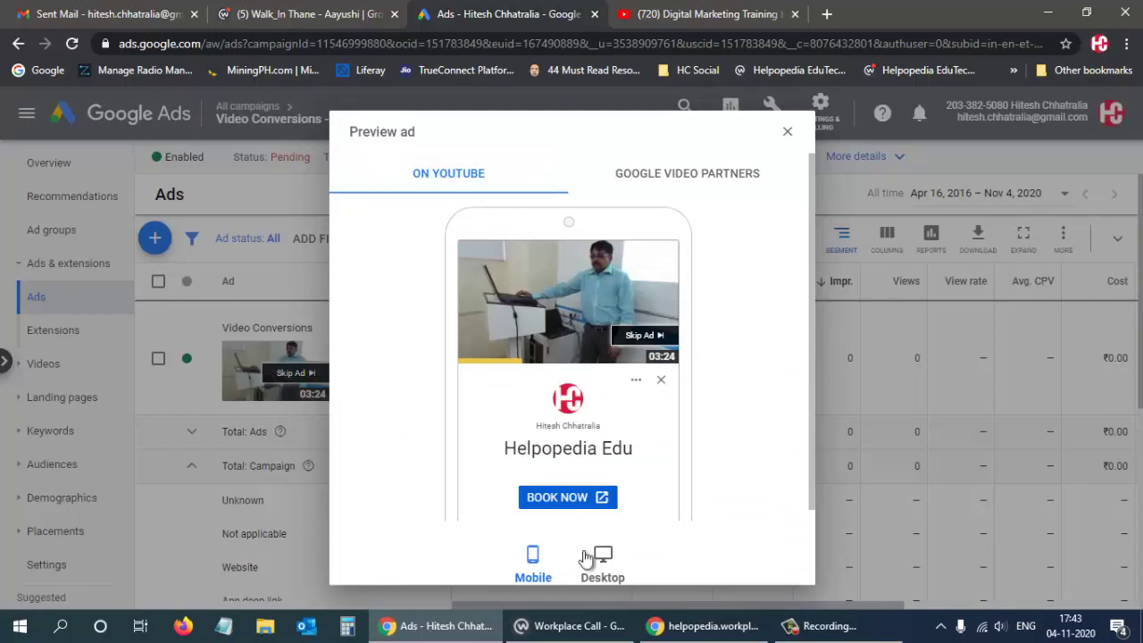
click(685, 170)
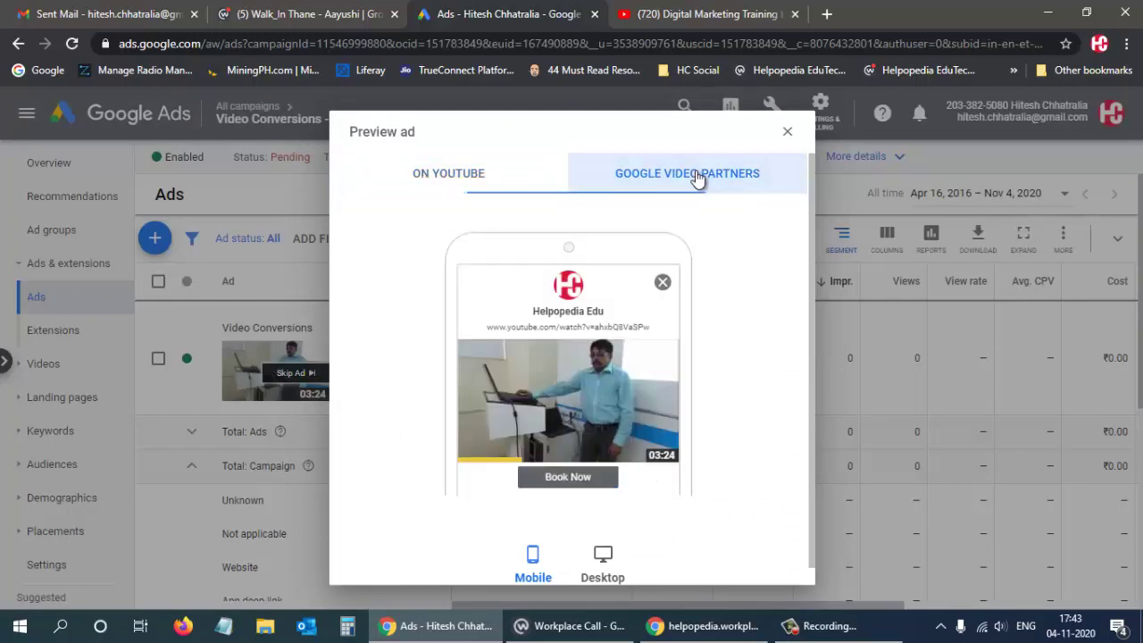
scroll(611, 363, down, 1)
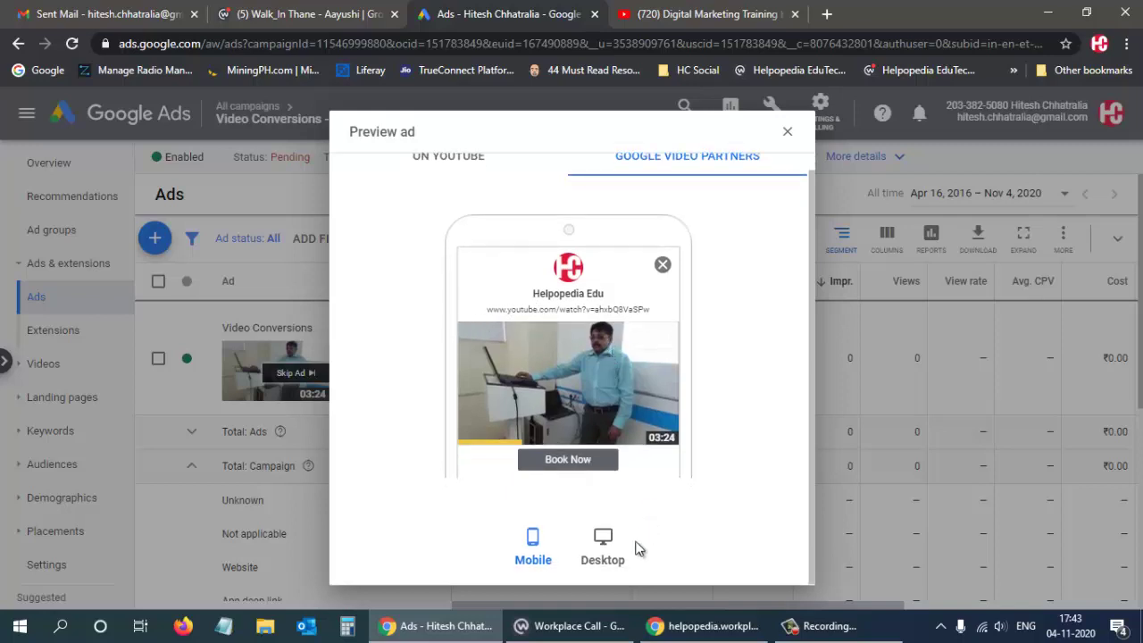
click(603, 544)
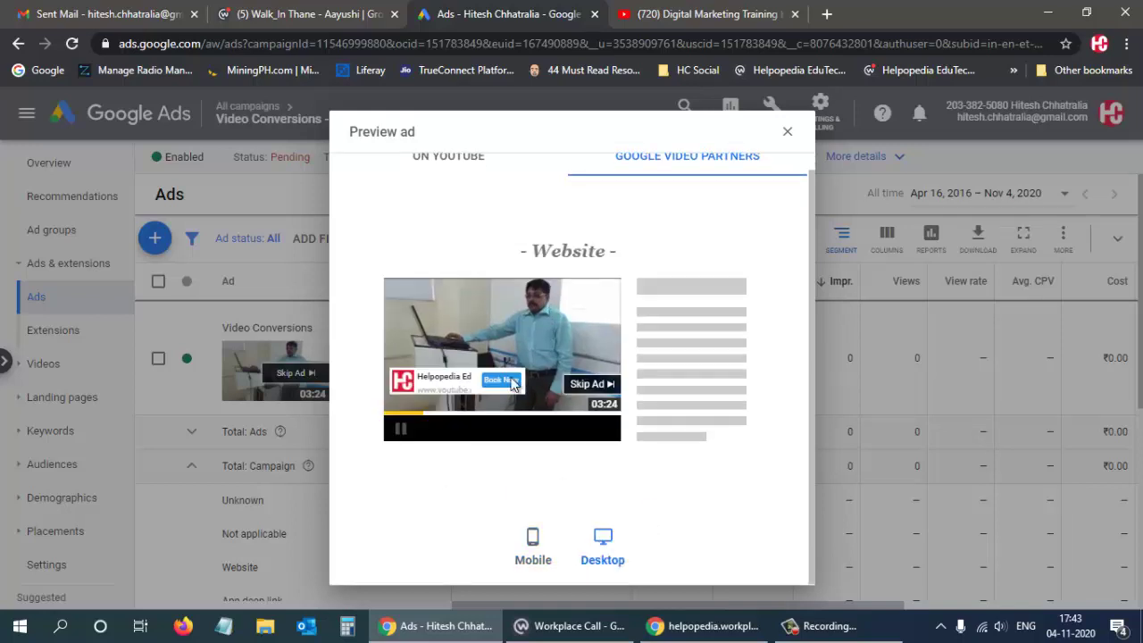
click(487, 161)
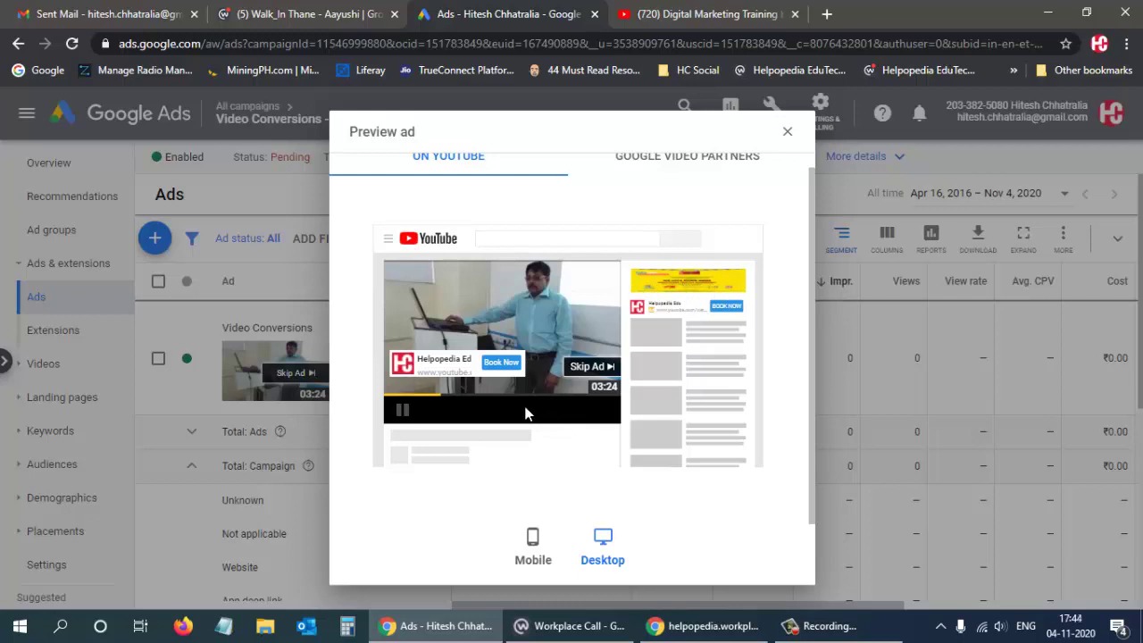
scroll(518, 317, down, 2)
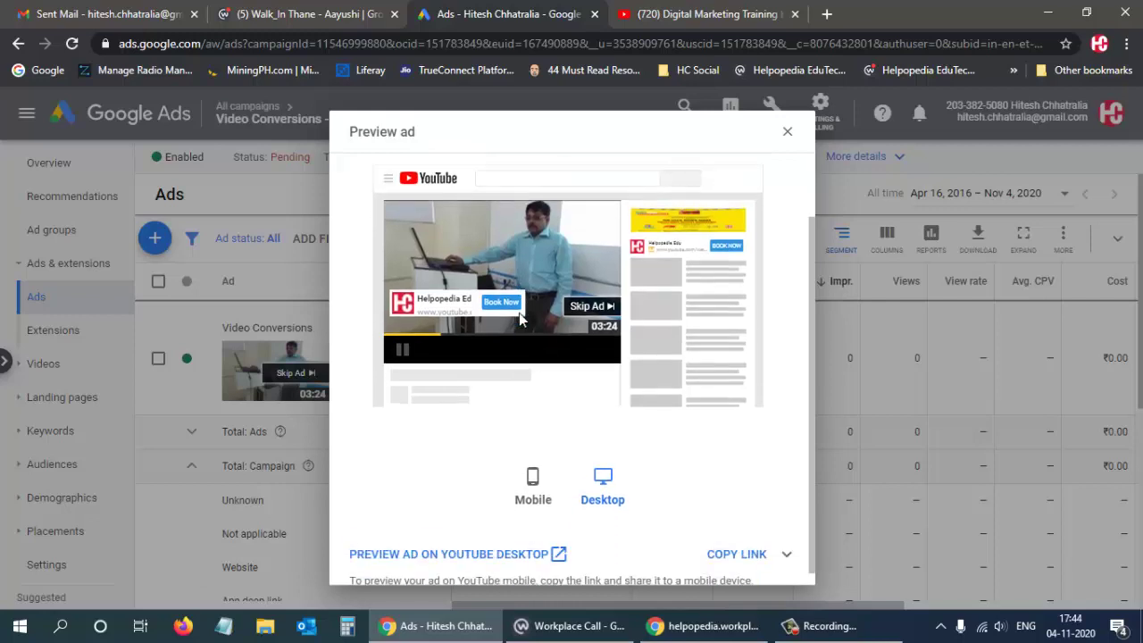
scroll(688, 187, up, 2)
scroll(674, 271, down, 2)
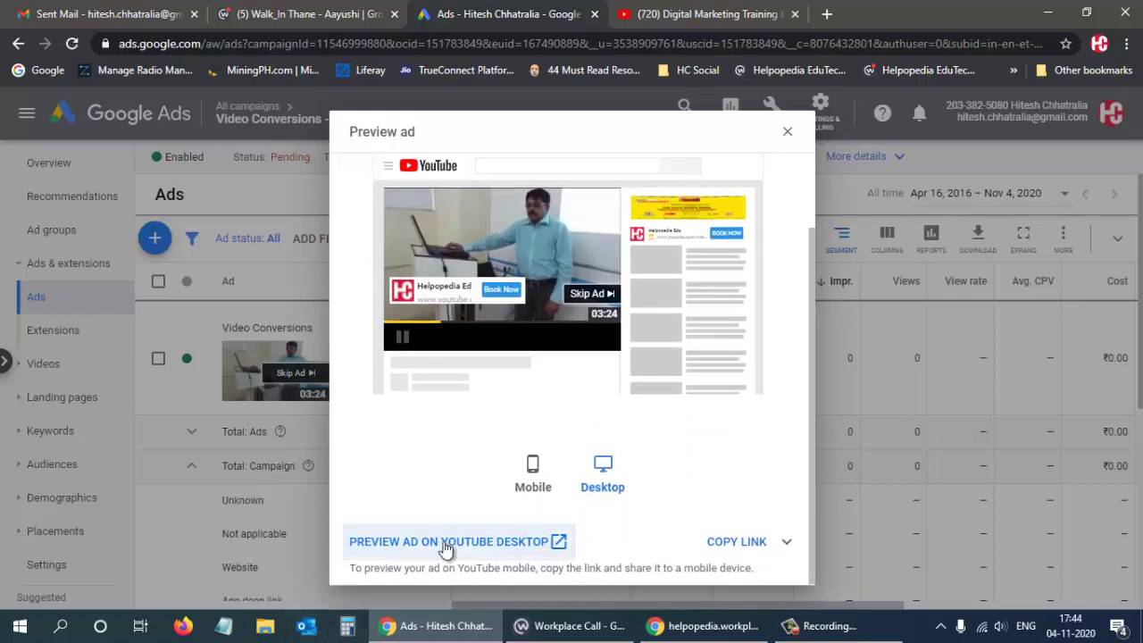
Preview the ad live on YouTube desktop, skip it to reach the demo video and decline the YouTube Premium trial.
click(493, 541)
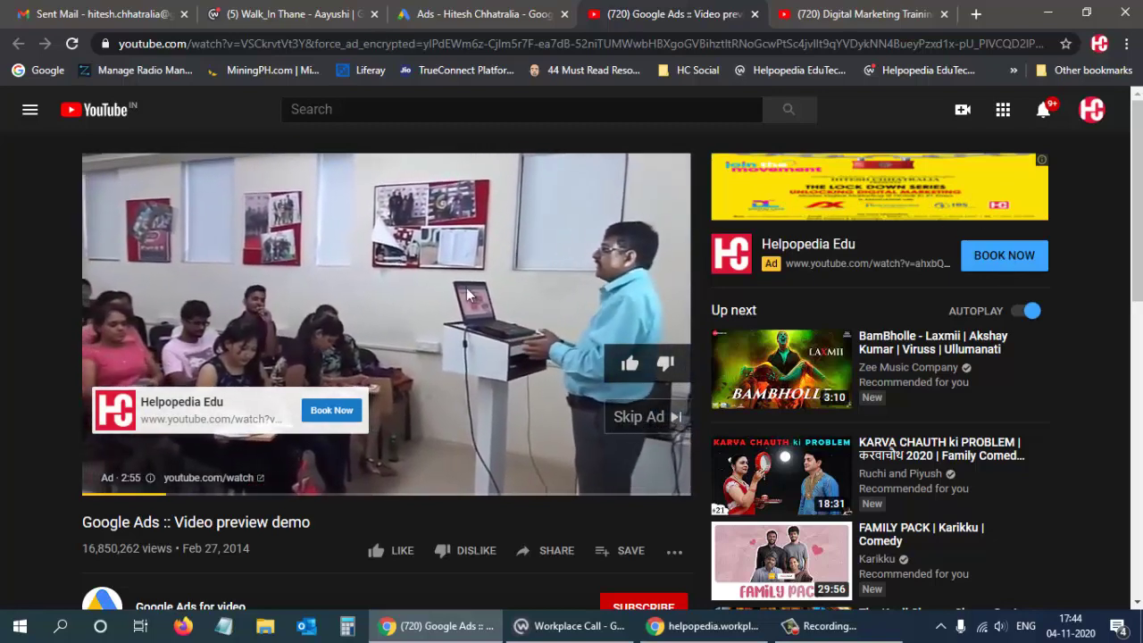
mouse_move(409, 260)
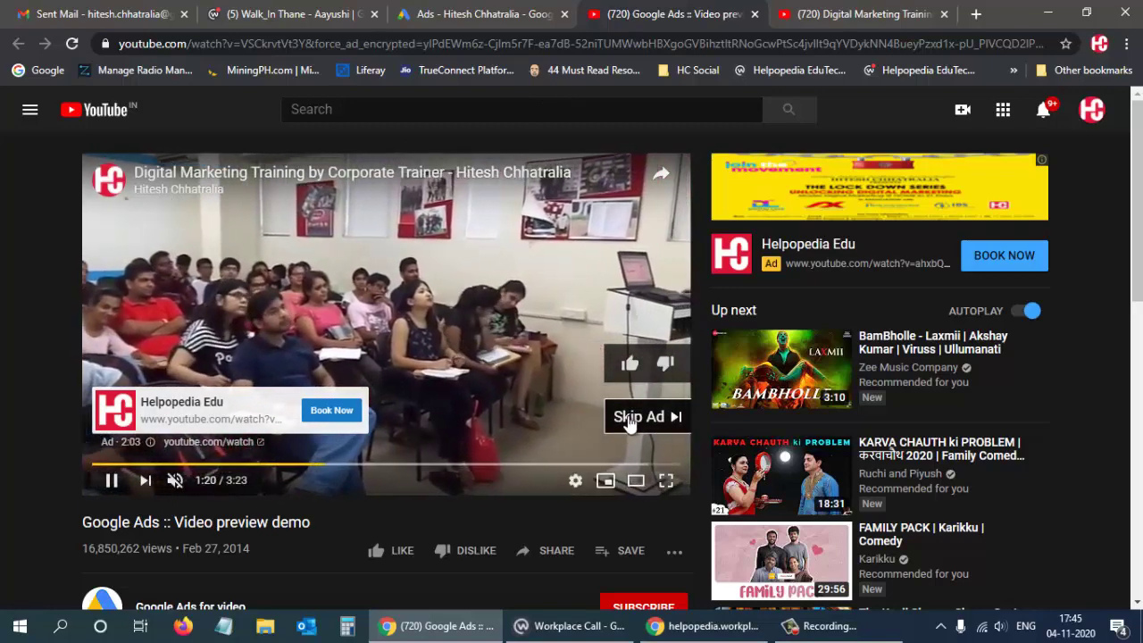
click(630, 420)
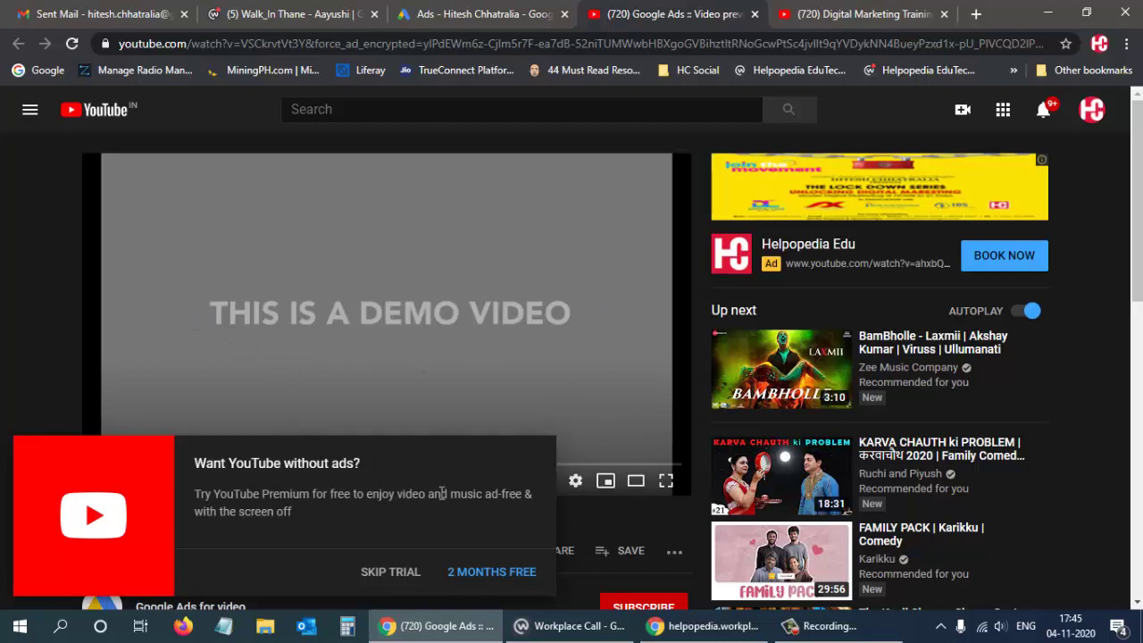
click(390, 573)
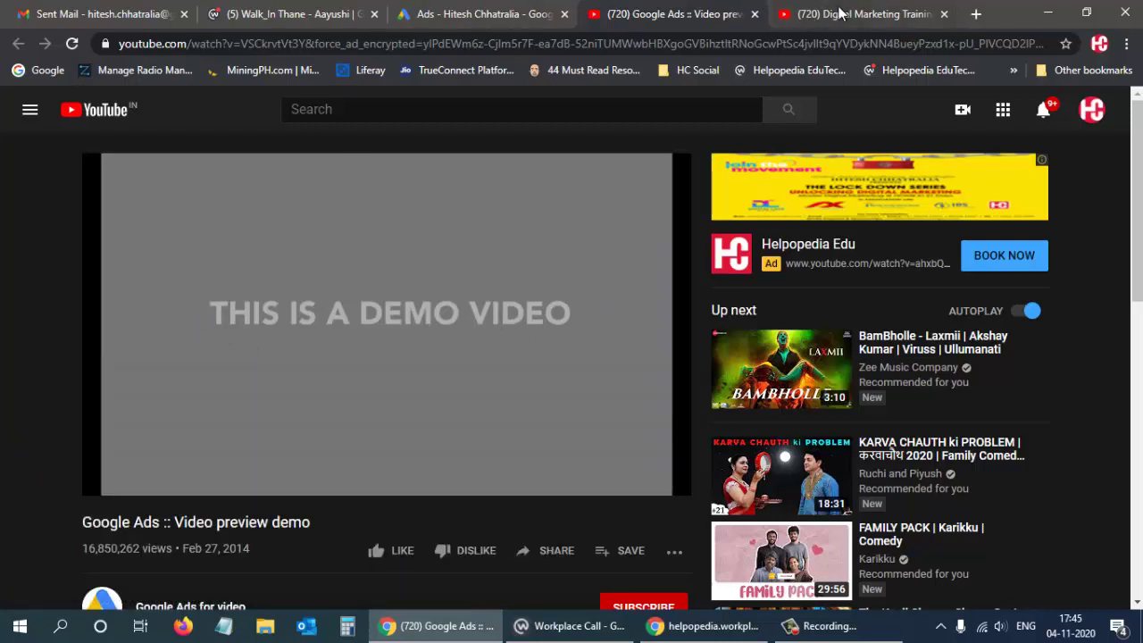
Return to the Google Ads page, close the ad preview and show the list of all campaigns.
click(461, 12)
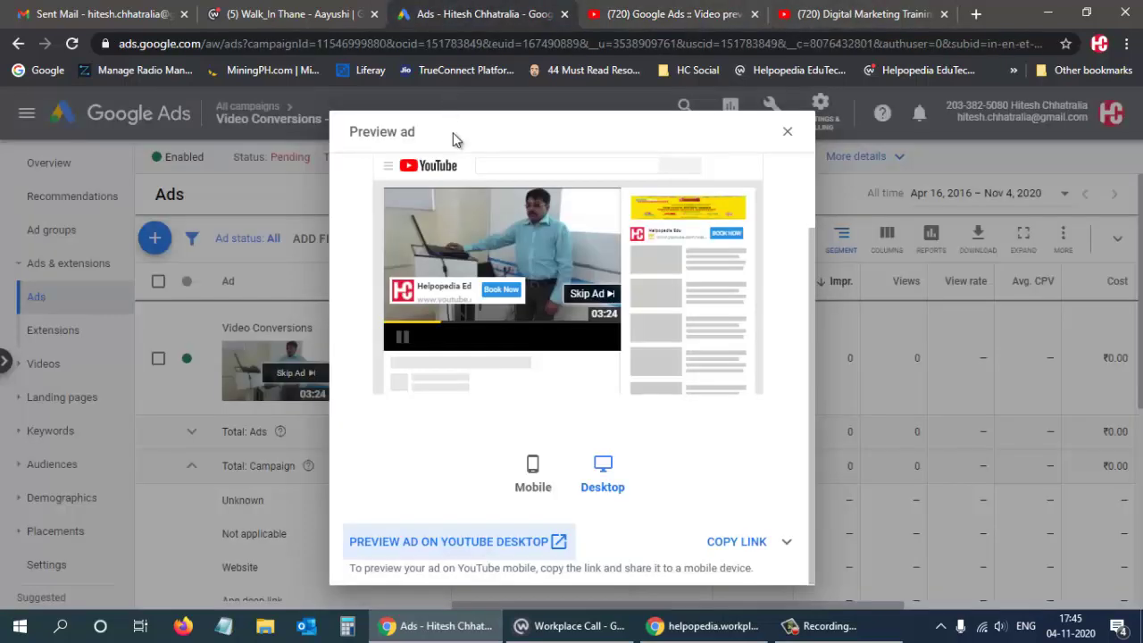
click(786, 132)
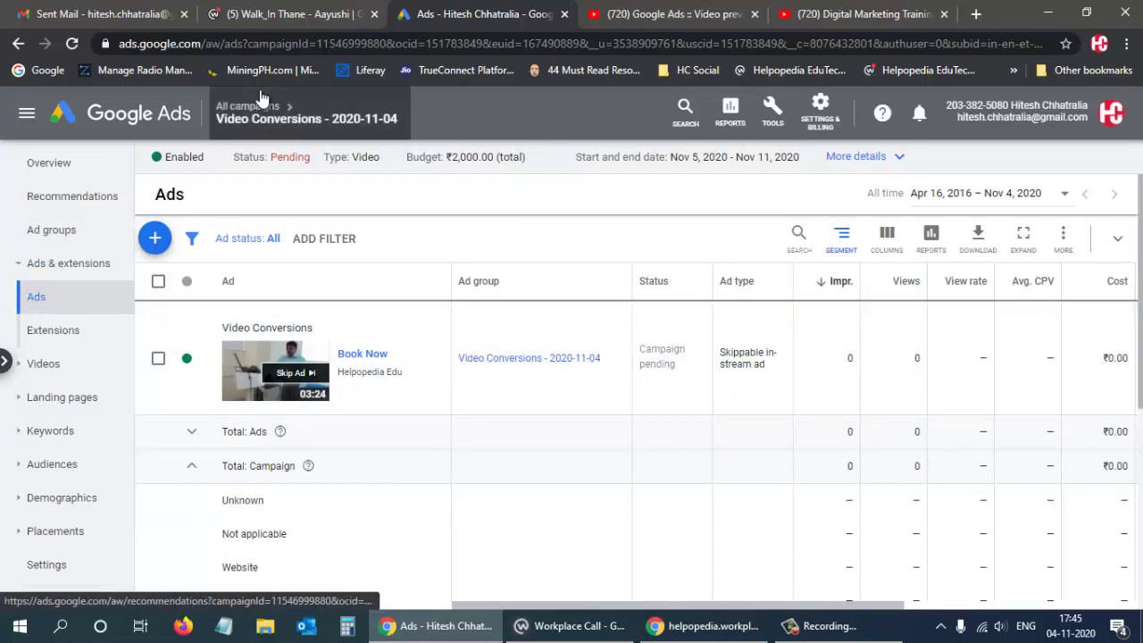
mouse_move(250, 106)
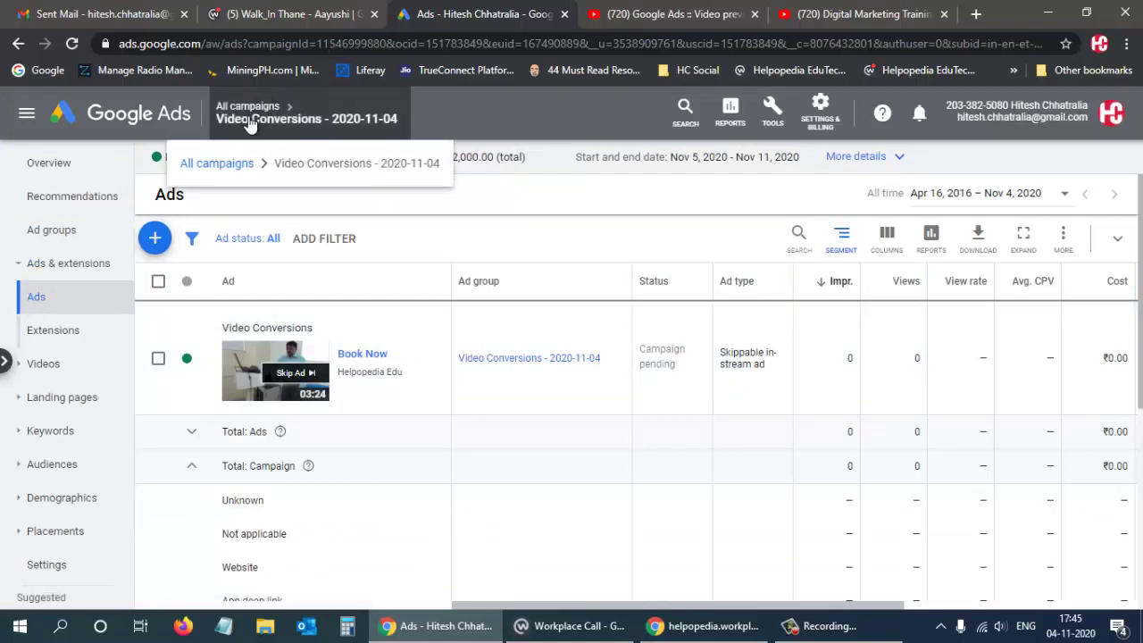
click(216, 165)
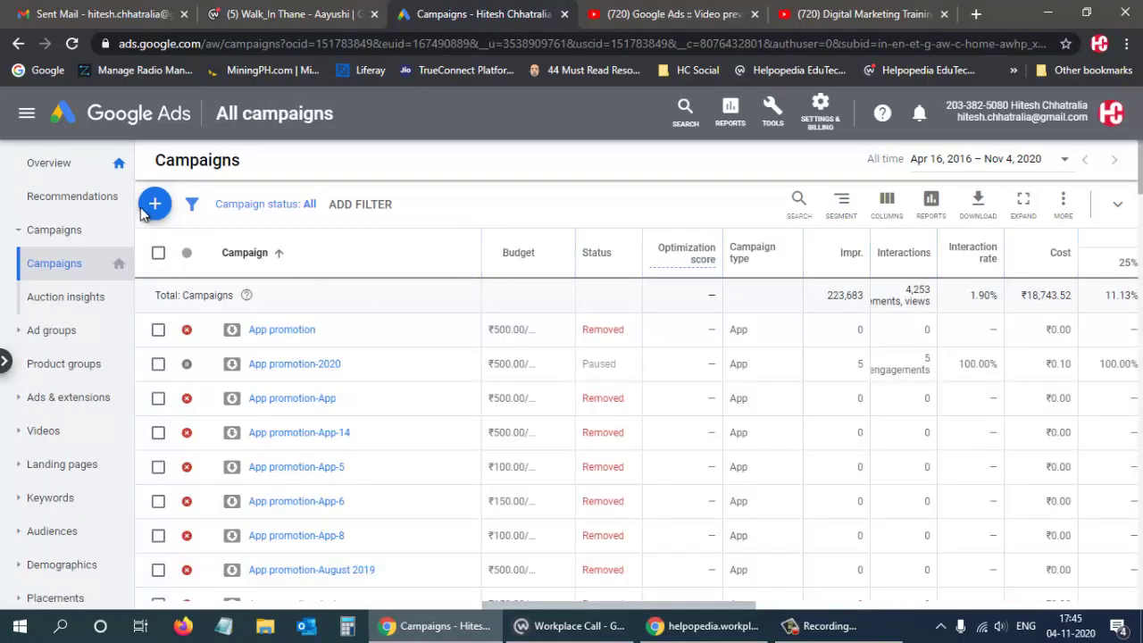
Start a new campaign with the Website traffic goal and look over the available campaign types.
click(155, 205)
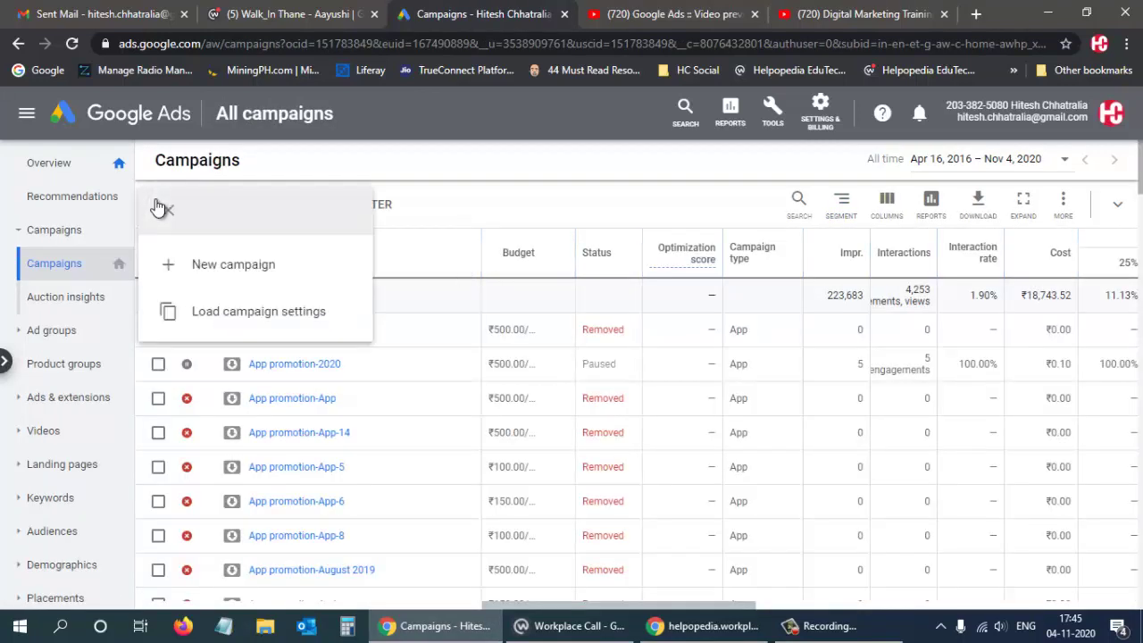
click(214, 258)
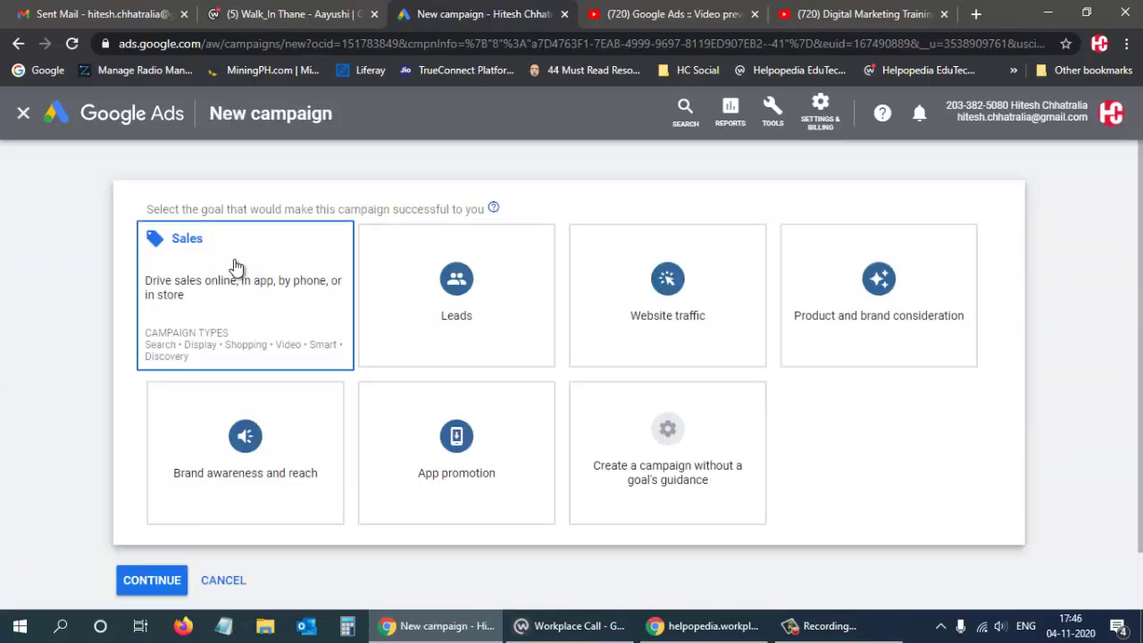
click(674, 300)
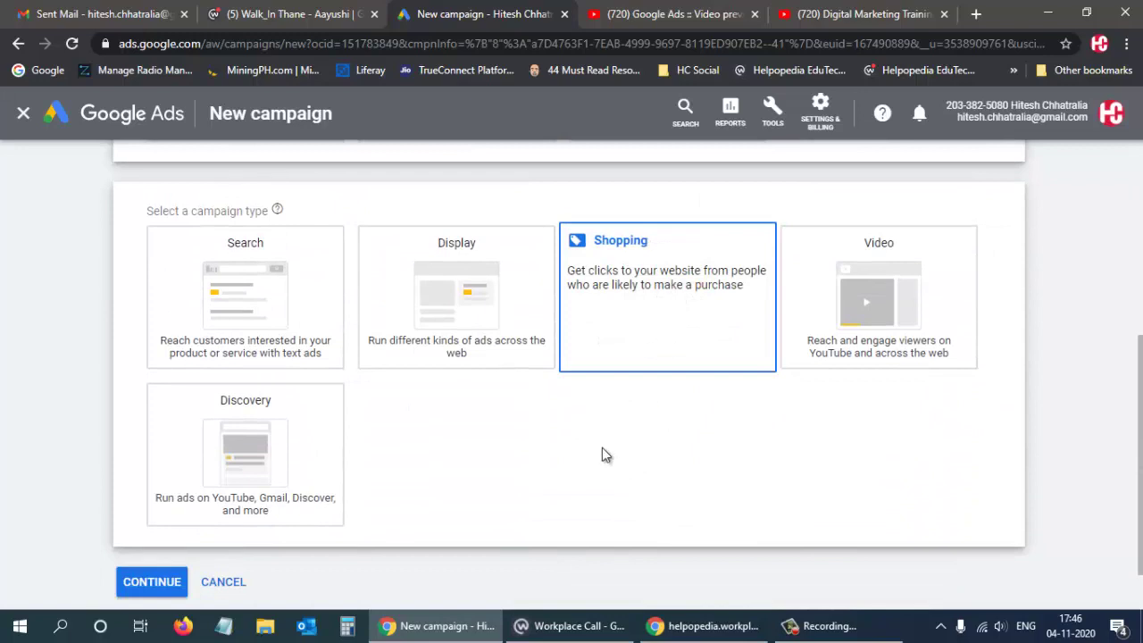
scroll(547, 443, up, 4)
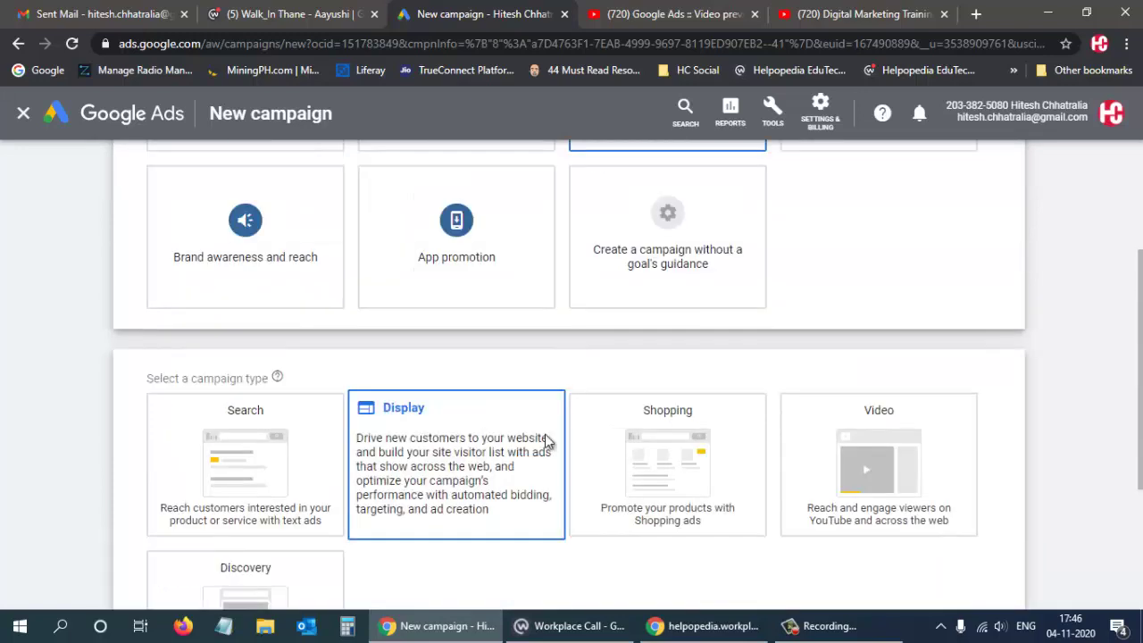
scroll(663, 287, down, 4)
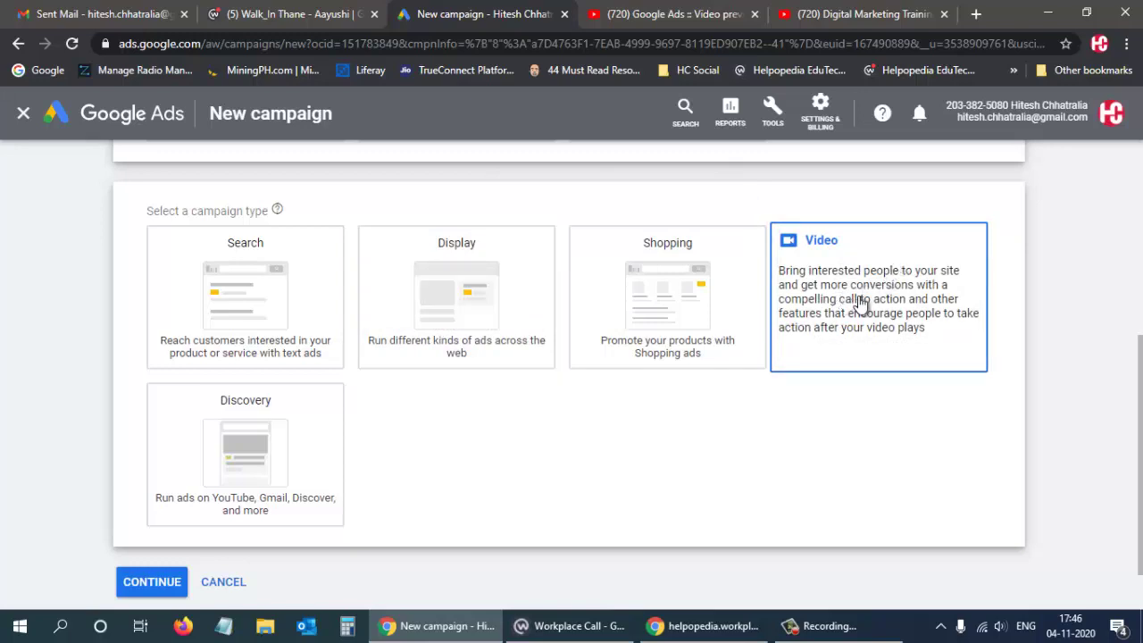
scroll(859, 304, up, 5)
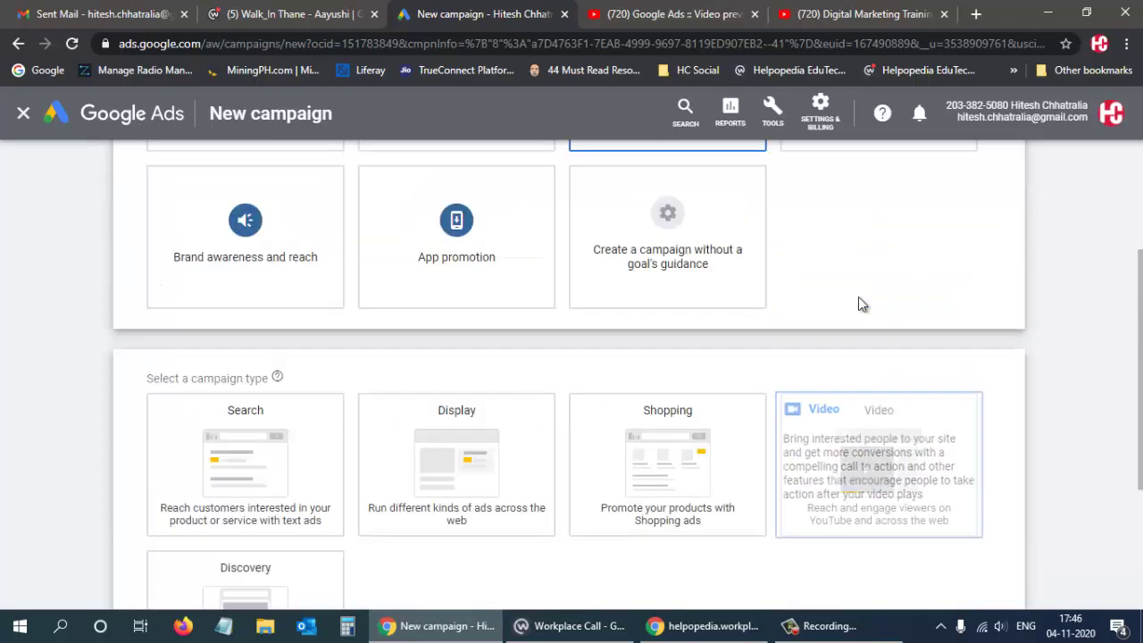
scroll(646, 238, down, 4)
scroll(646, 237, down, 1)
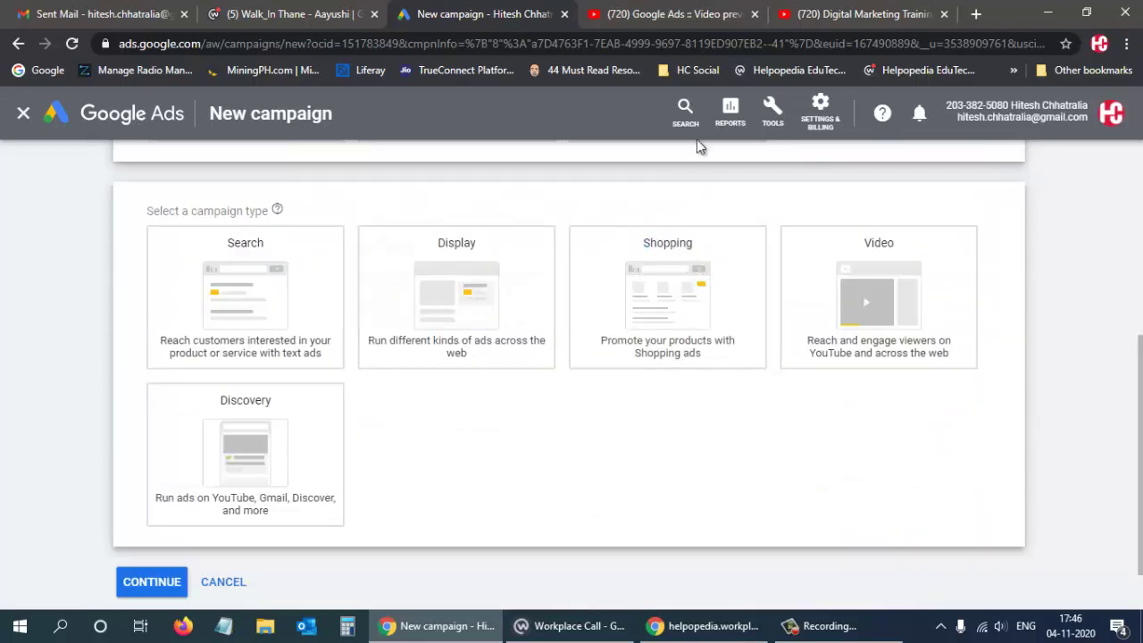
click(236, 254)
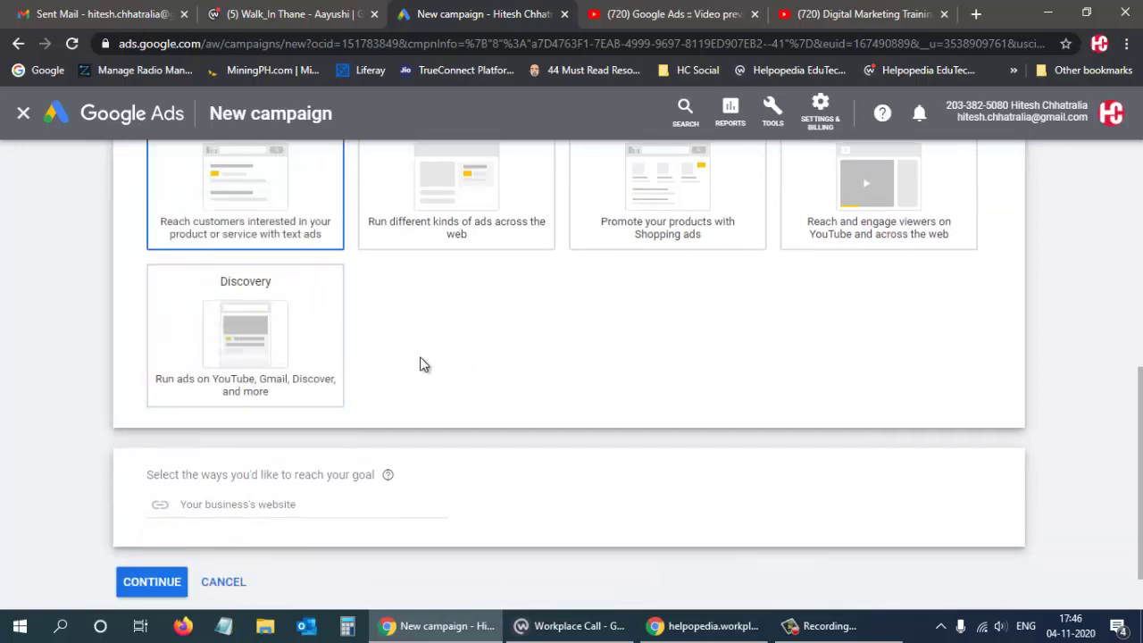
scroll(420, 364, down, 1)
click(296, 438)
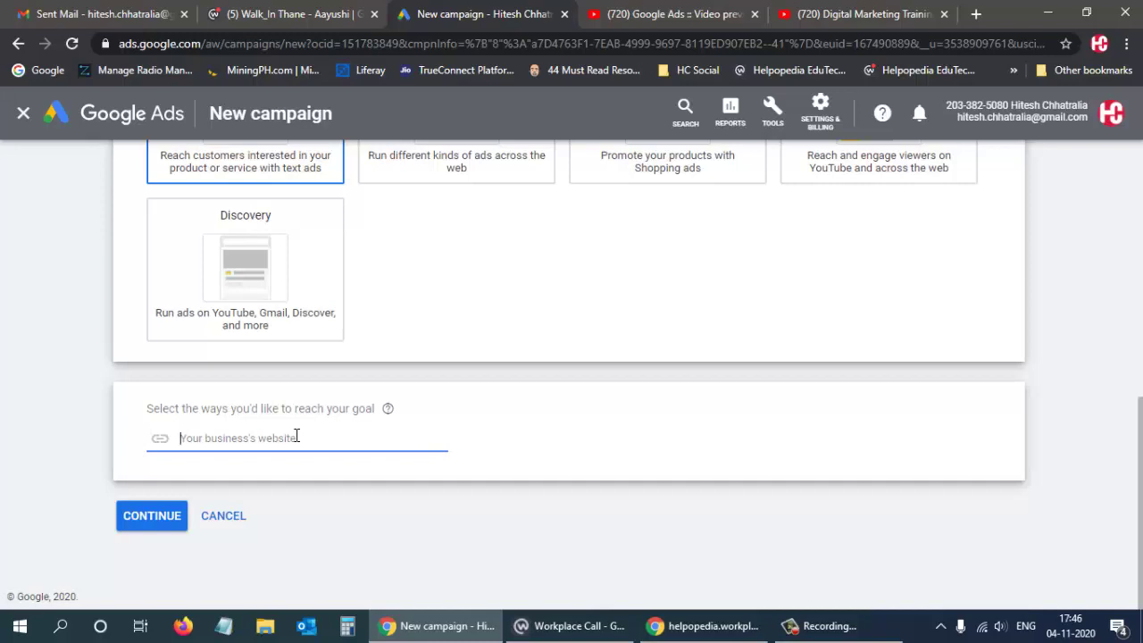
text(https://www.helpopedia.com)
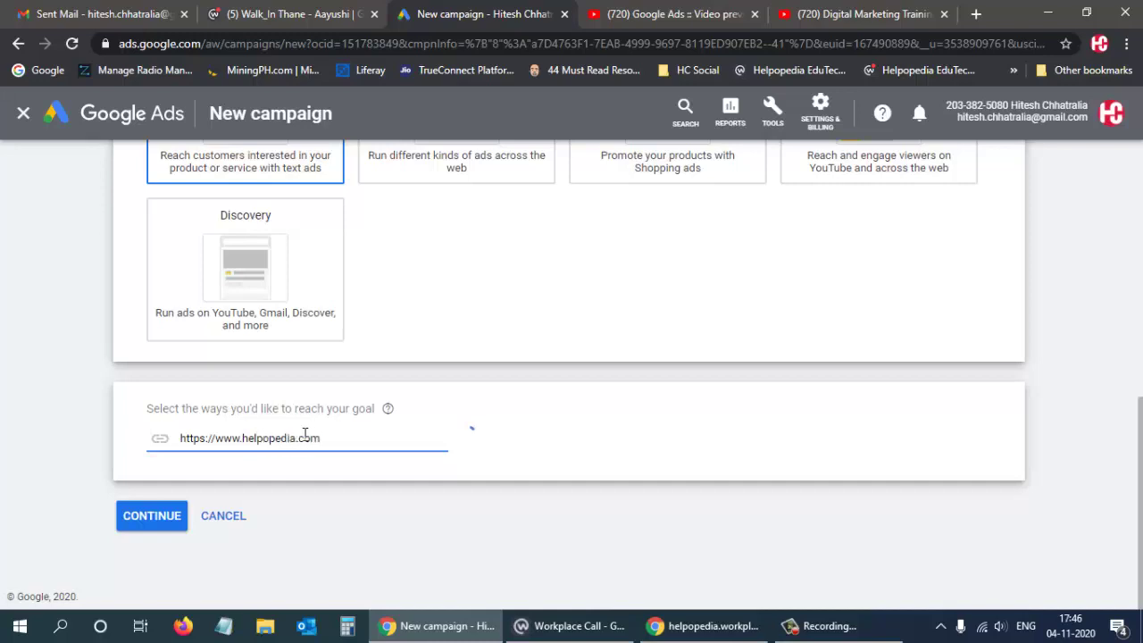
click(151, 518)
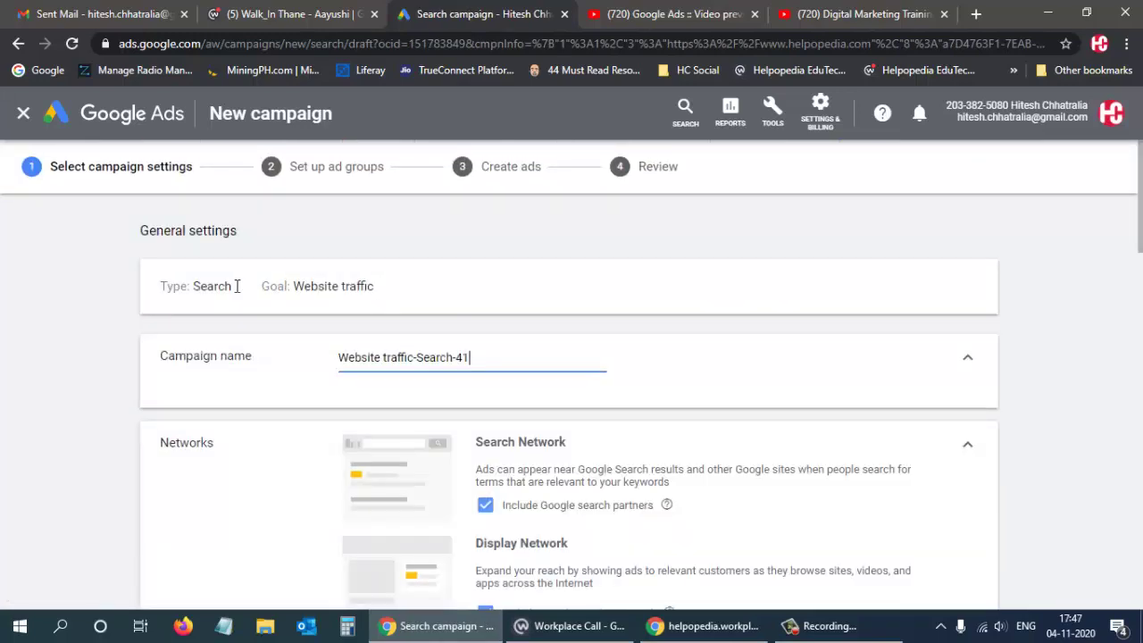
Switch the location targeting to a custom location and target the city of Mumbai, Maharashtra, India.
click(431, 372)
scroll(656, 379, down, 1)
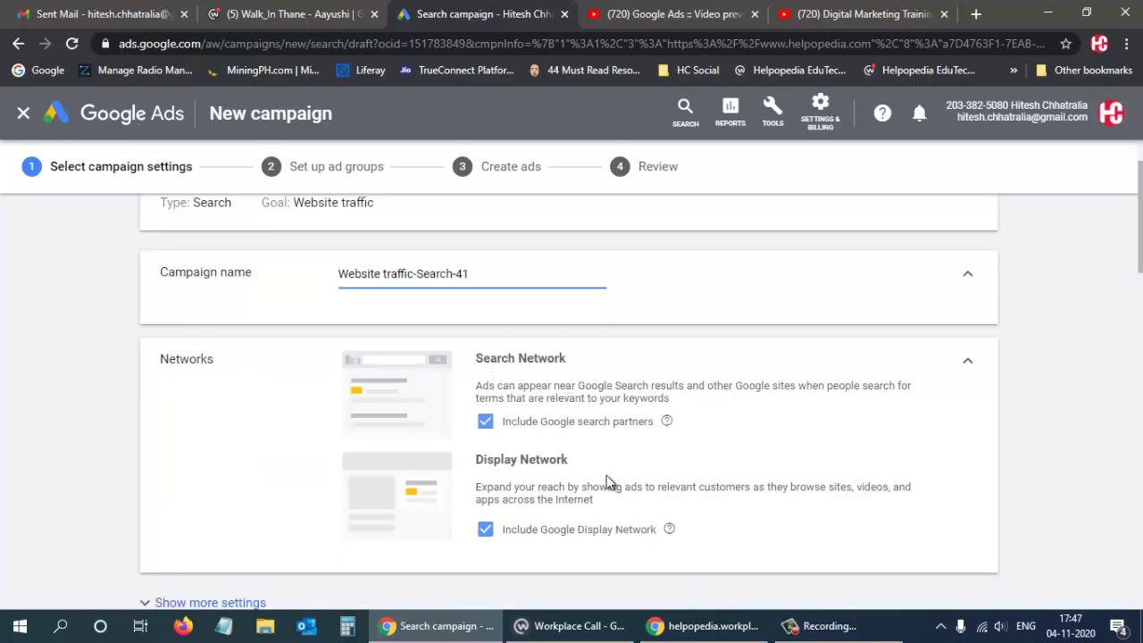
scroll(598, 471, down, 3)
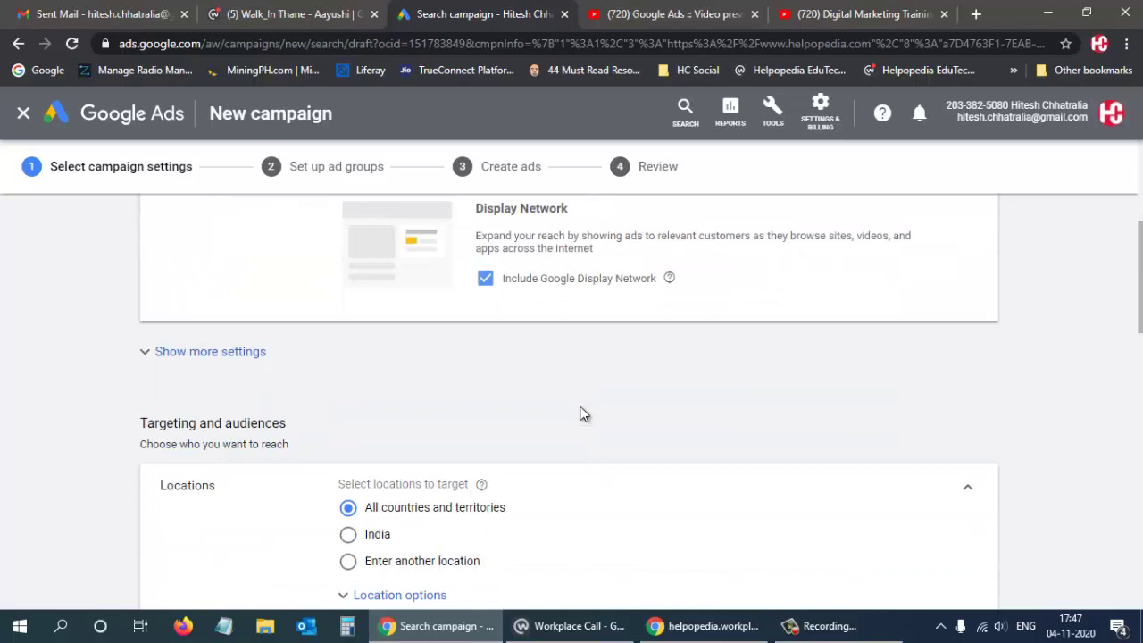
scroll(579, 413, down, 2)
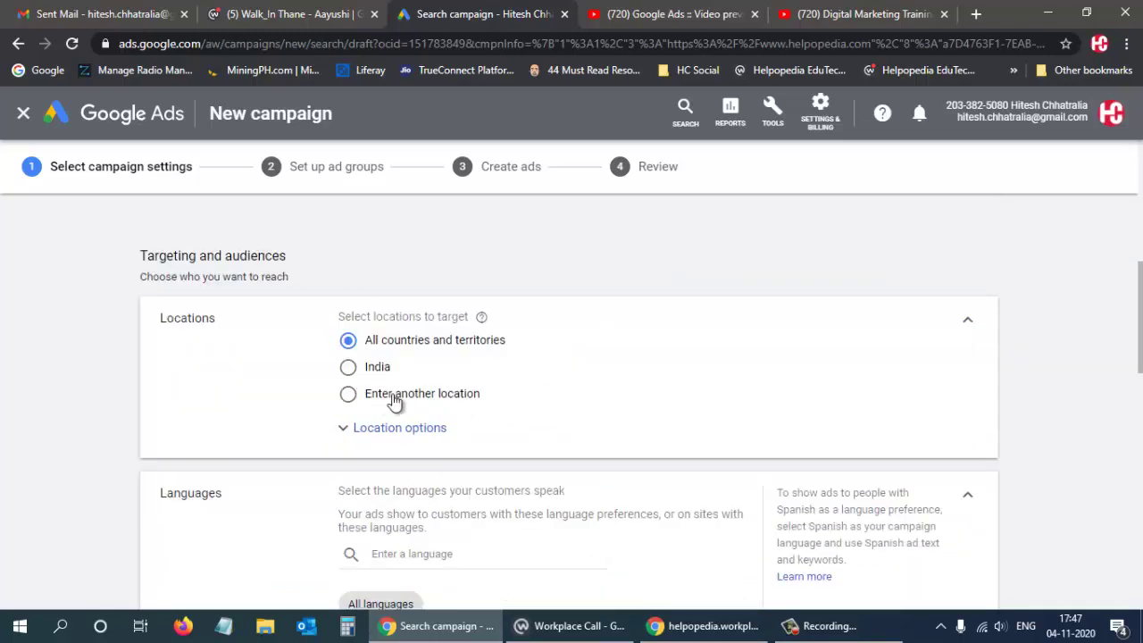
click(438, 398)
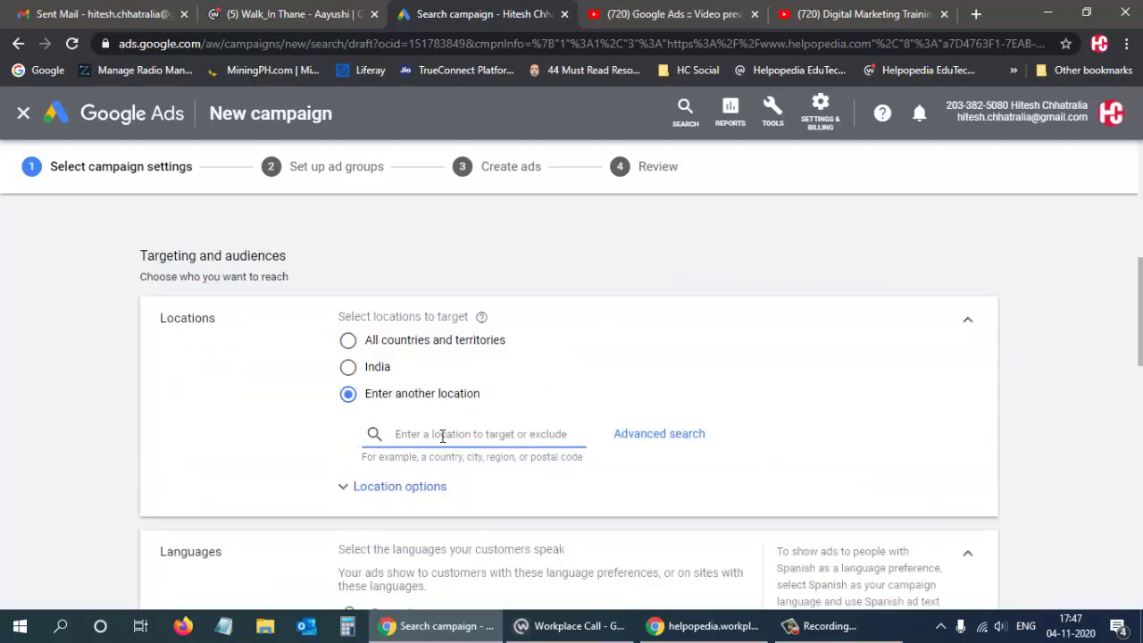
text(Mumbai)
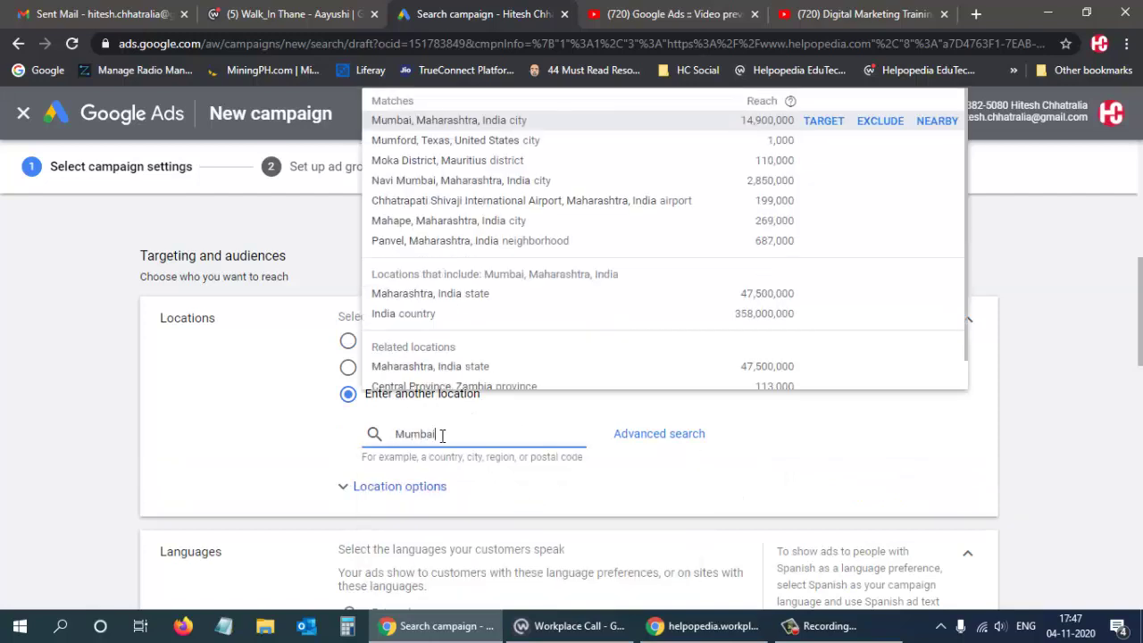
click(491, 119)
Add the city of Navi Mumbai, Maharashtra, India to the targeted locations.
click(435, 503)
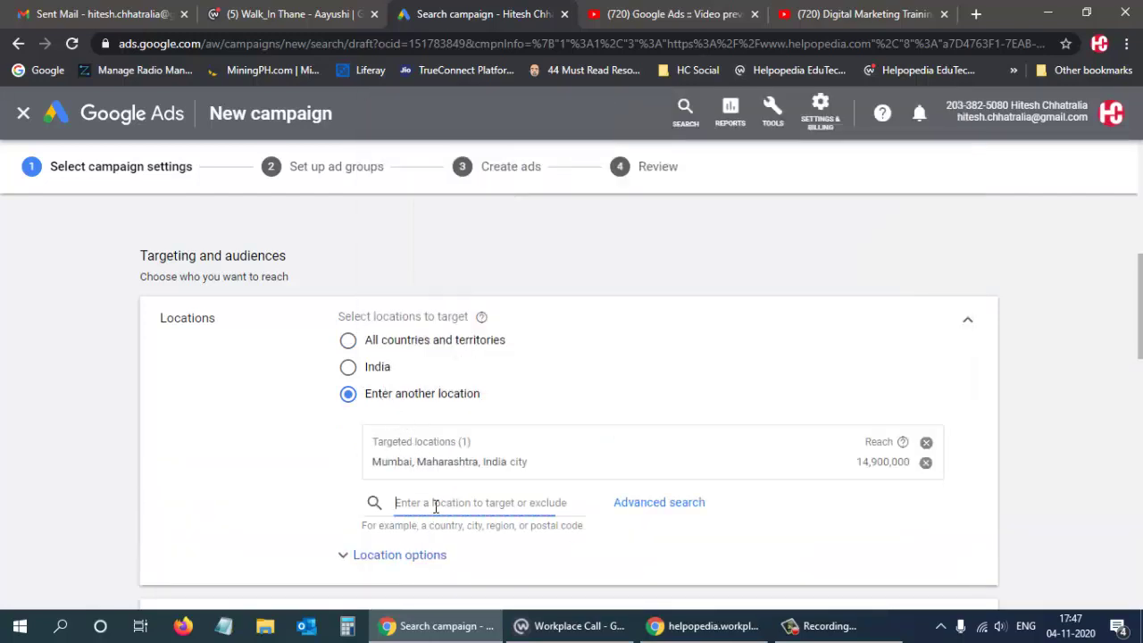
text(Navi)
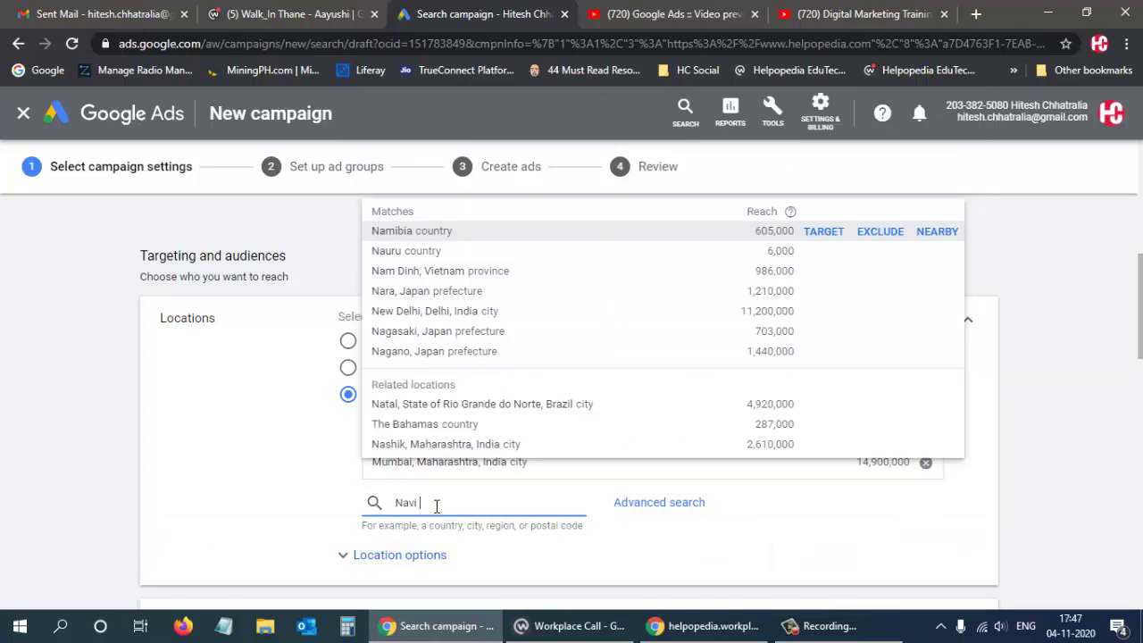
text( Mumbai)
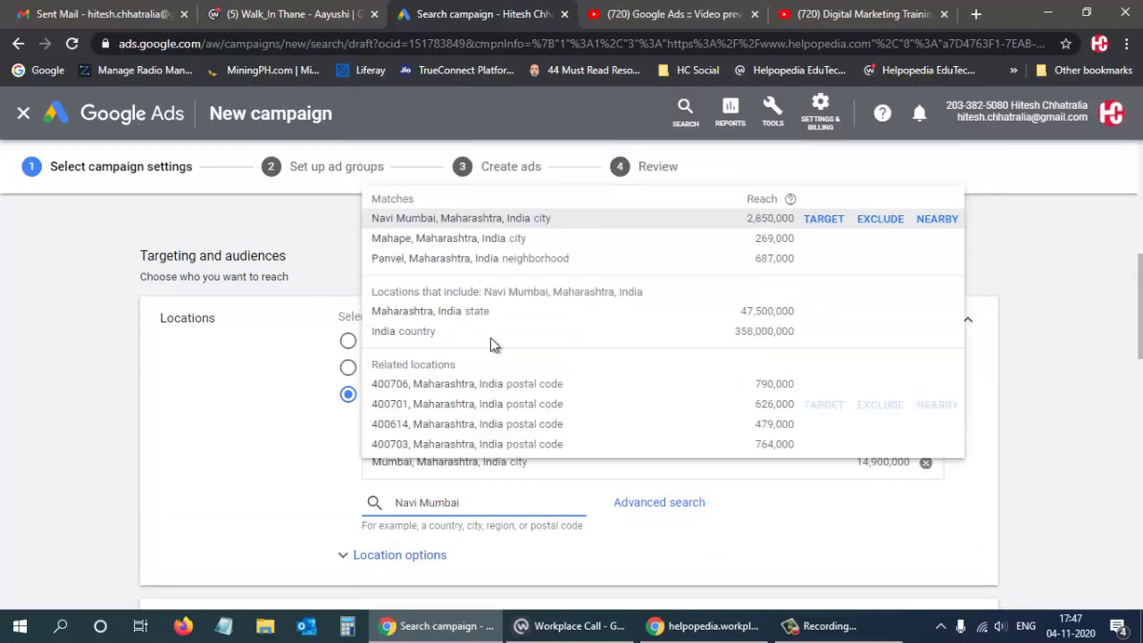
click(486, 219)
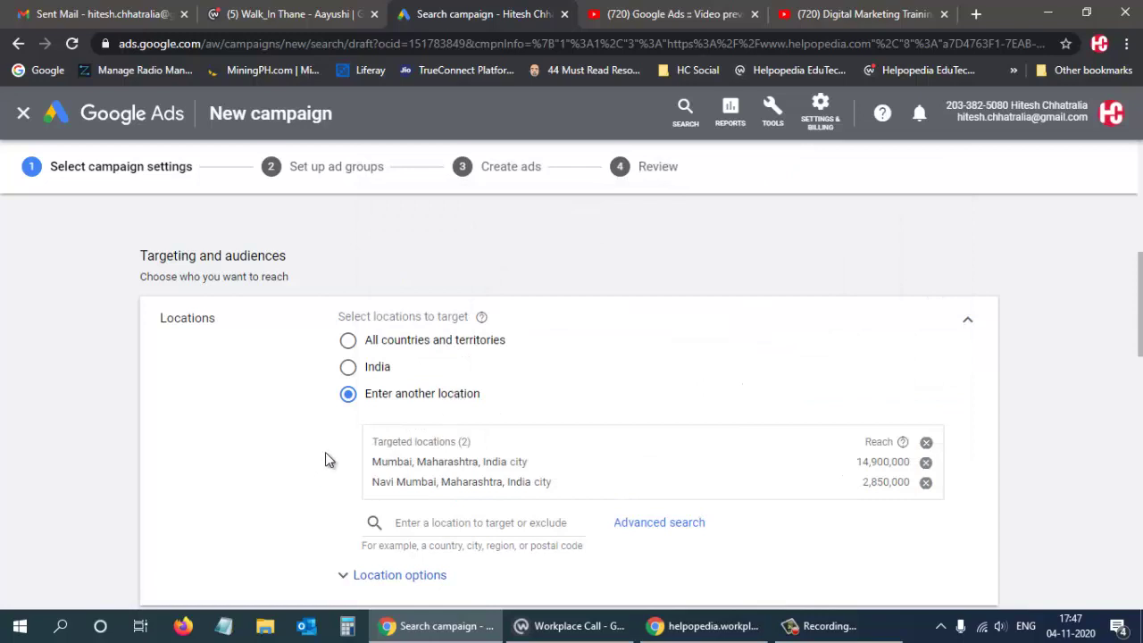
Expand the location options, review the target and exclude choices, and collapse them again.
scroll(325, 452, down, 2)
click(395, 407)
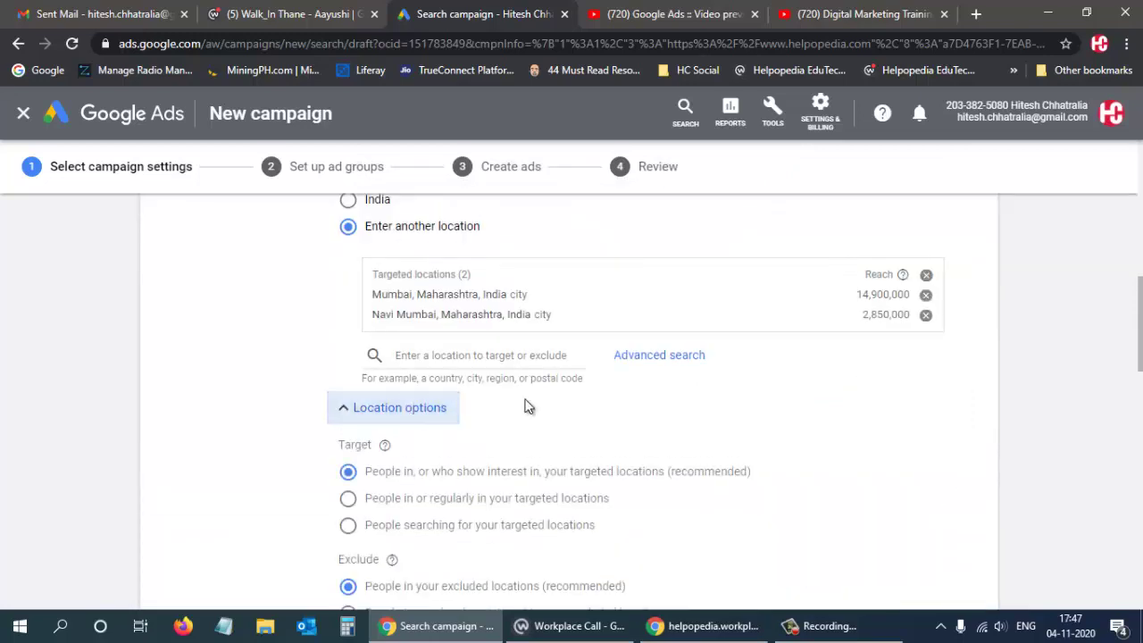
scroll(451, 452, down, 2)
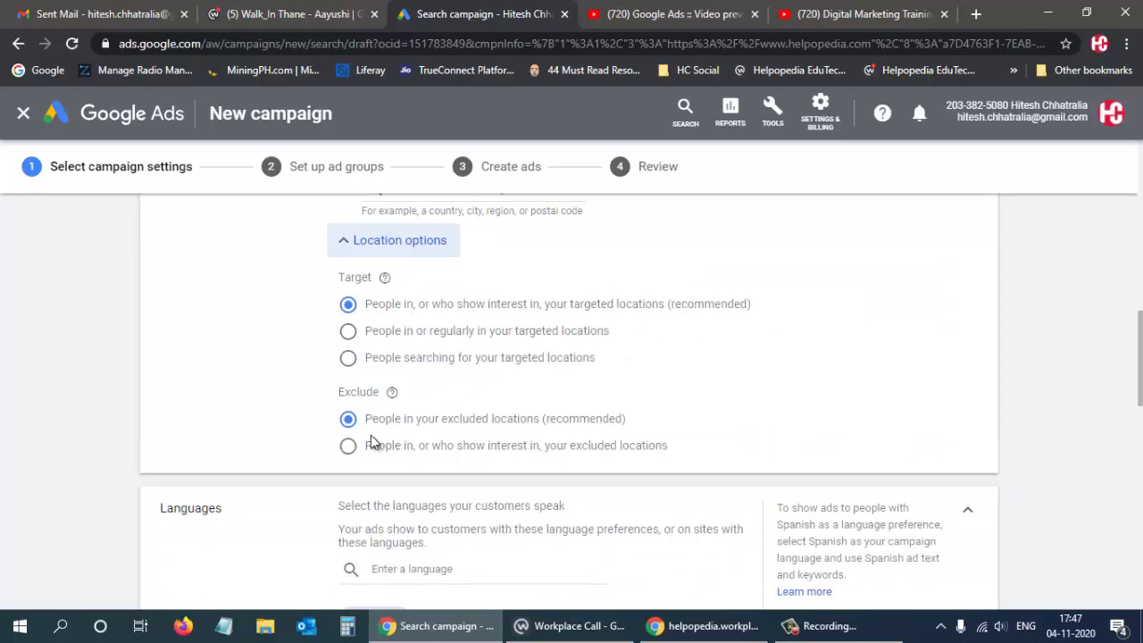
click(433, 241)
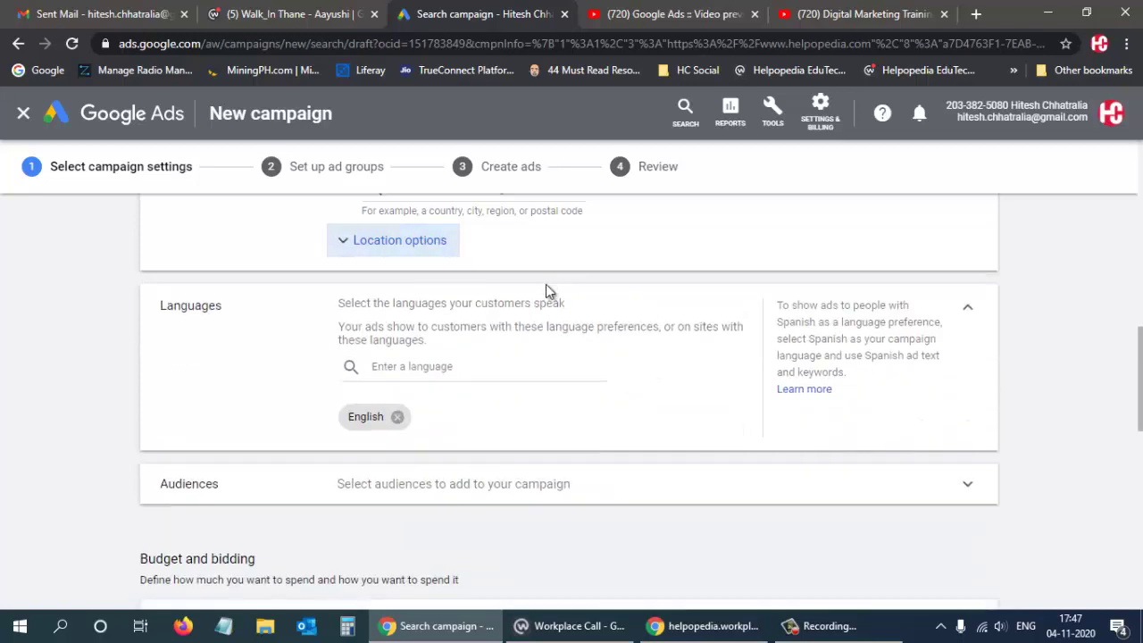
Remove English from the campaign languages and expand the audience section to view its suggestions and targeting setting.
click(397, 416)
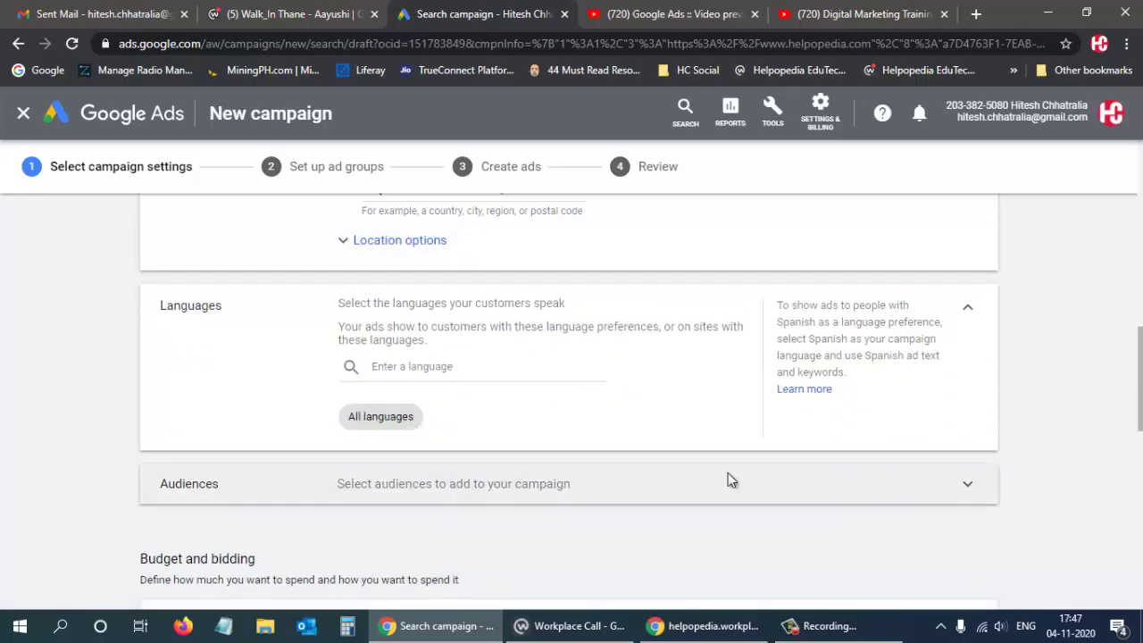
click(727, 472)
scroll(726, 469, down, 1)
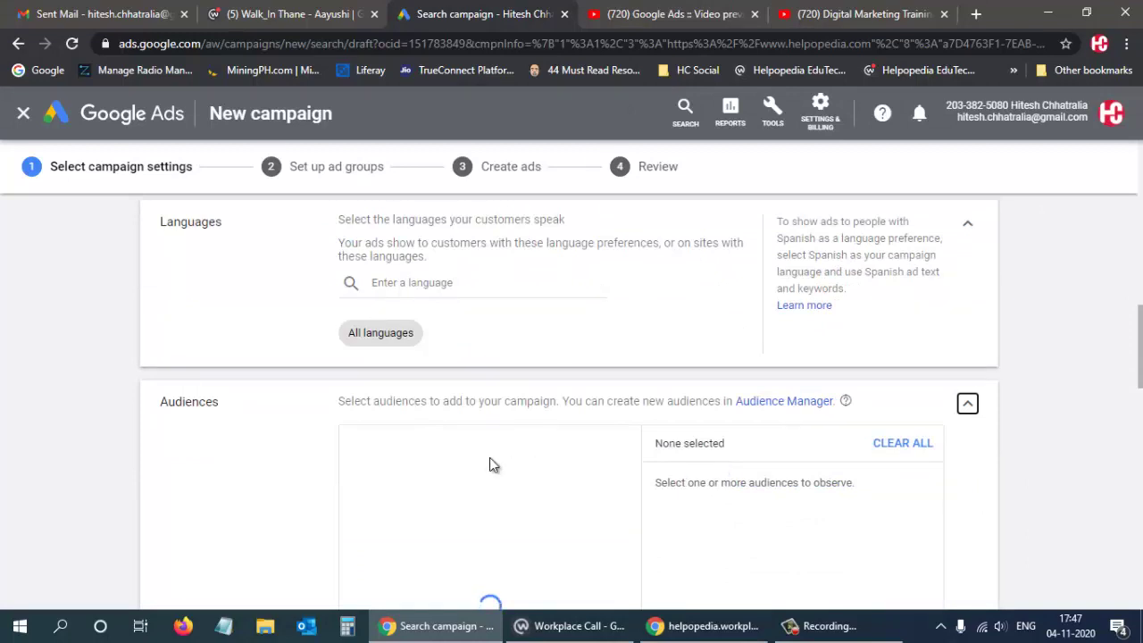
scroll(490, 463, down, 5)
scroll(449, 466, down, 1)
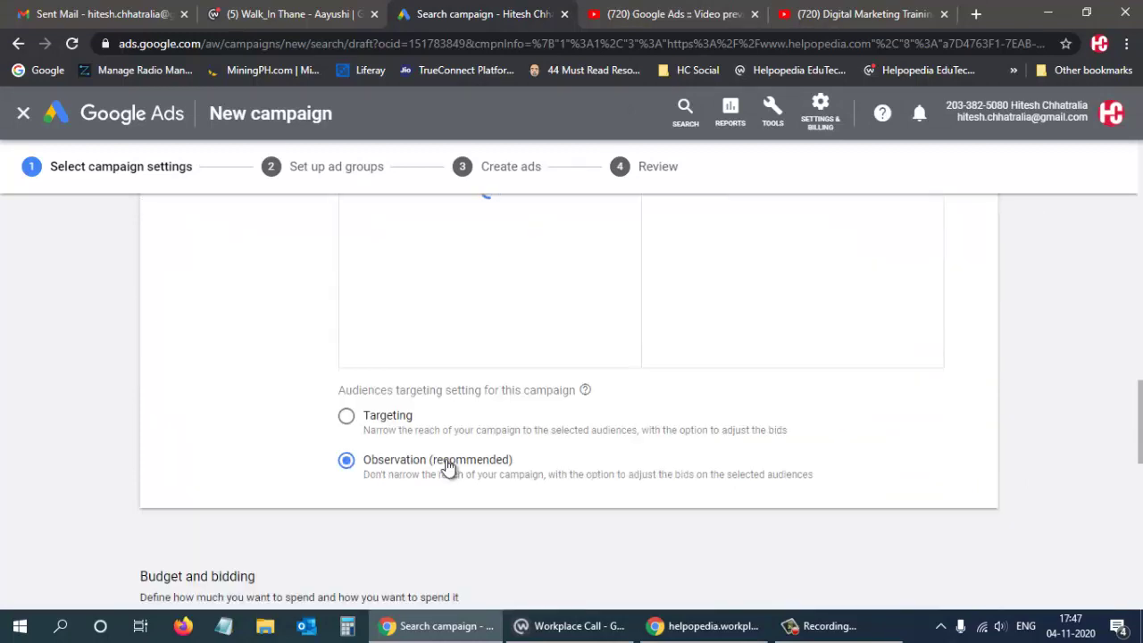
scroll(385, 463, up, 5)
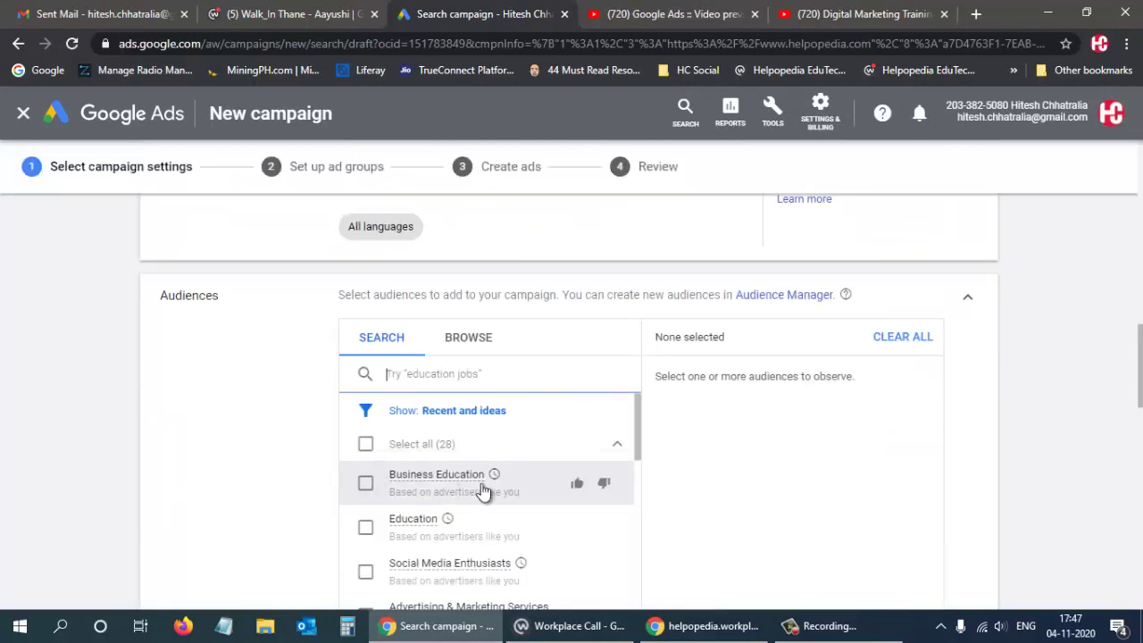
Add the Business Education, Education, Social Media Enthusiasts and Technology Education audiences to the campaign.
scroll(757, 482, down, 1)
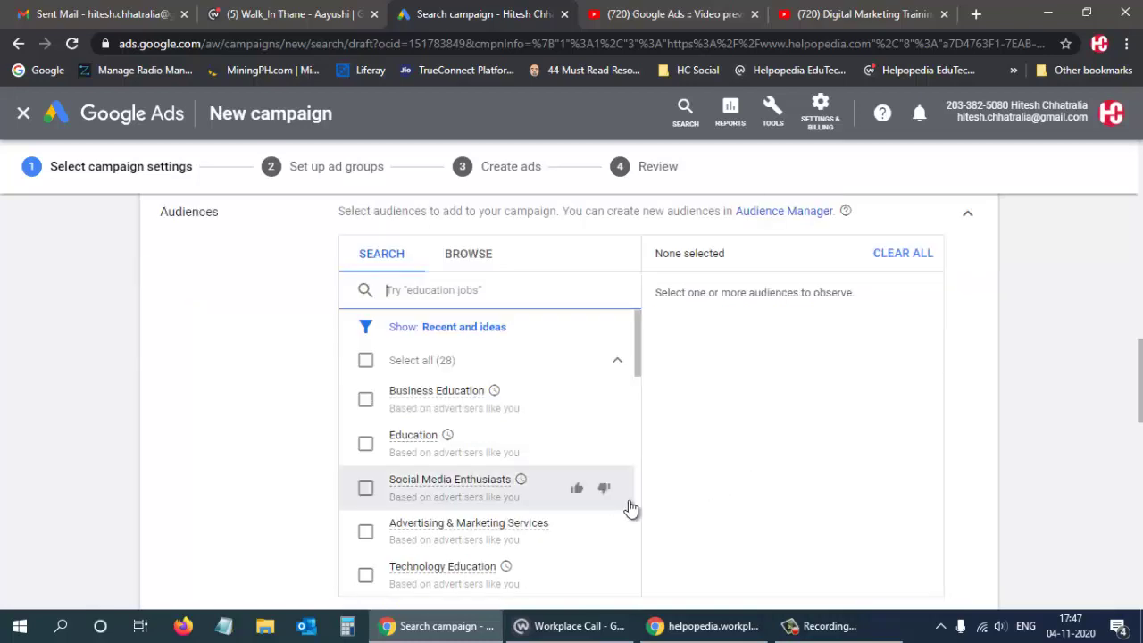
click(364, 402)
click(364, 444)
click(365, 488)
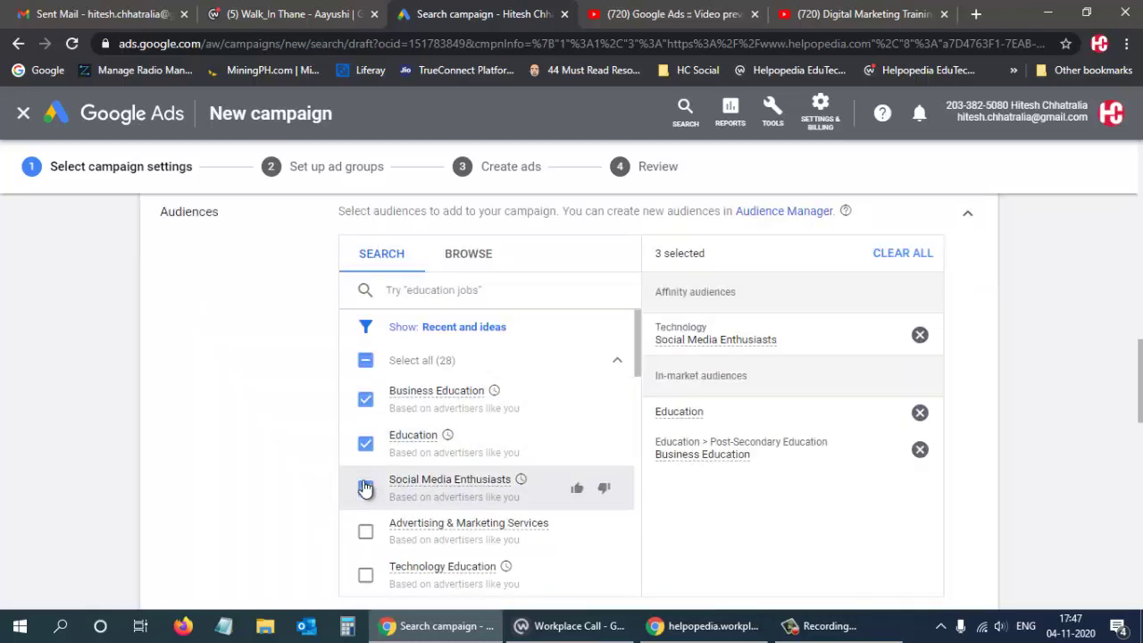
click(365, 572)
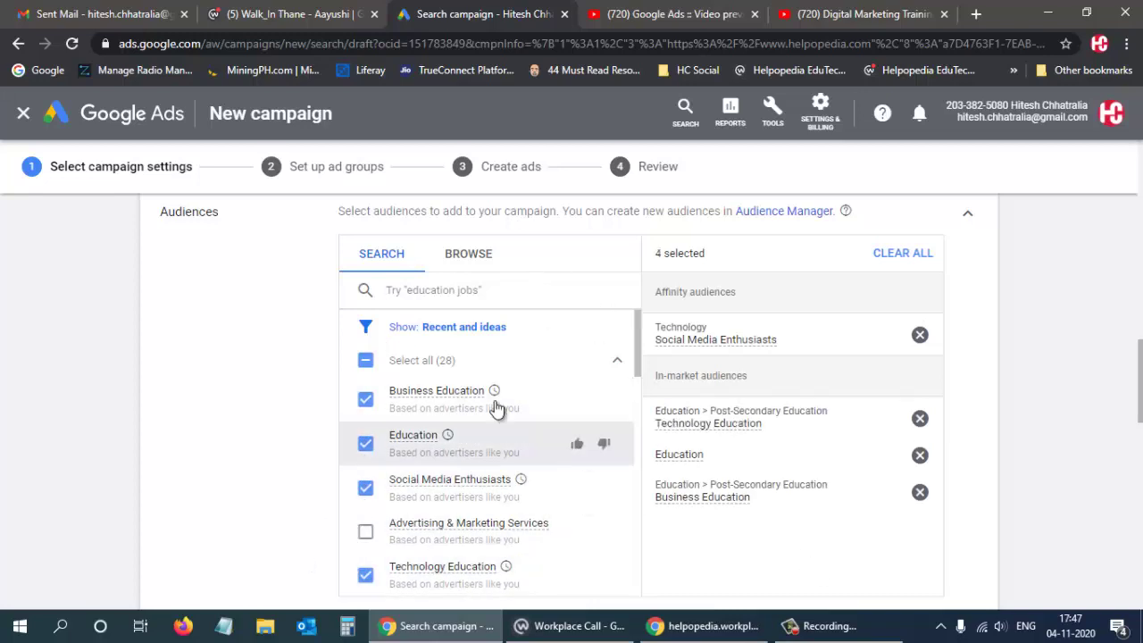
Look through the audience browsing categories, return to the audience search, and review the campaign's audience targeting setting.
click(473, 259)
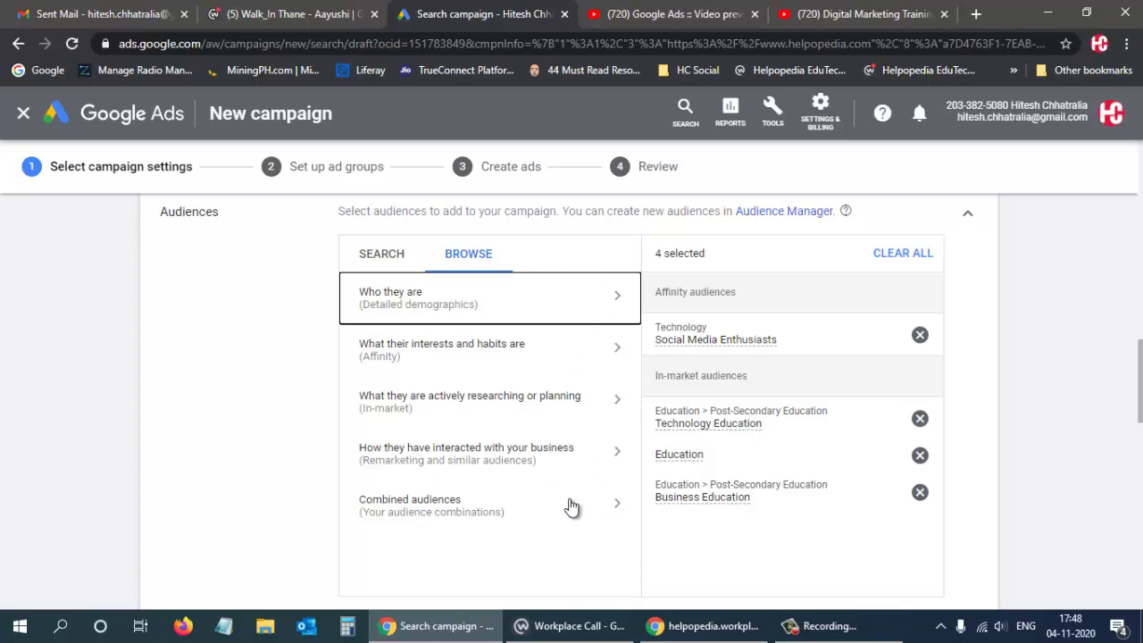
click(381, 254)
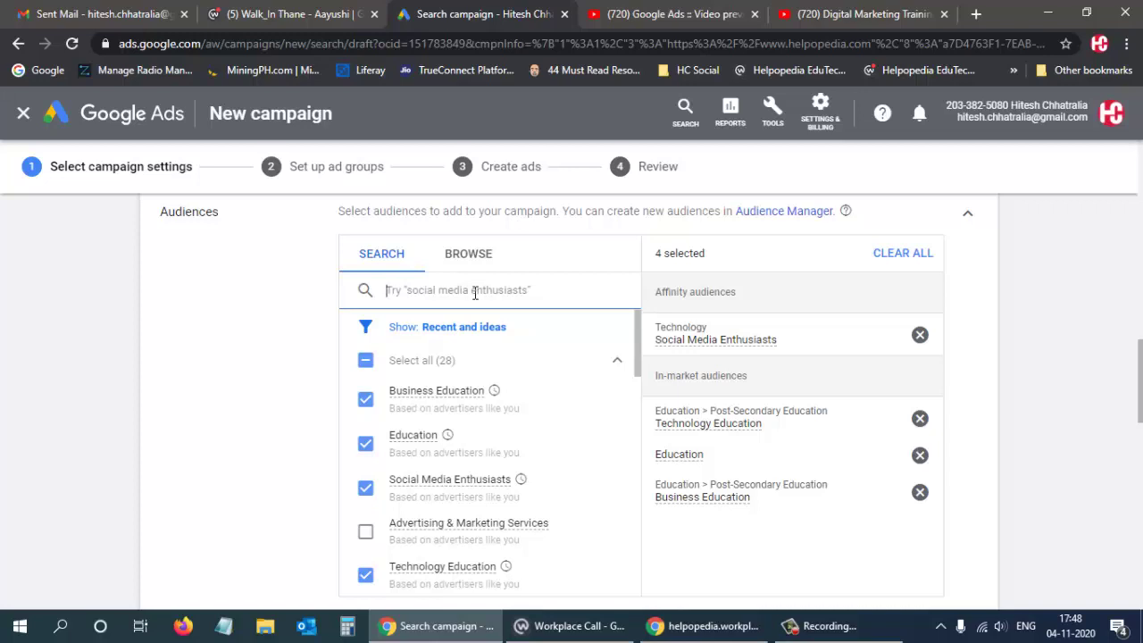
mouse_move(437, 625)
scroll(216, 383, down, 3)
scroll(407, 435, down, 1)
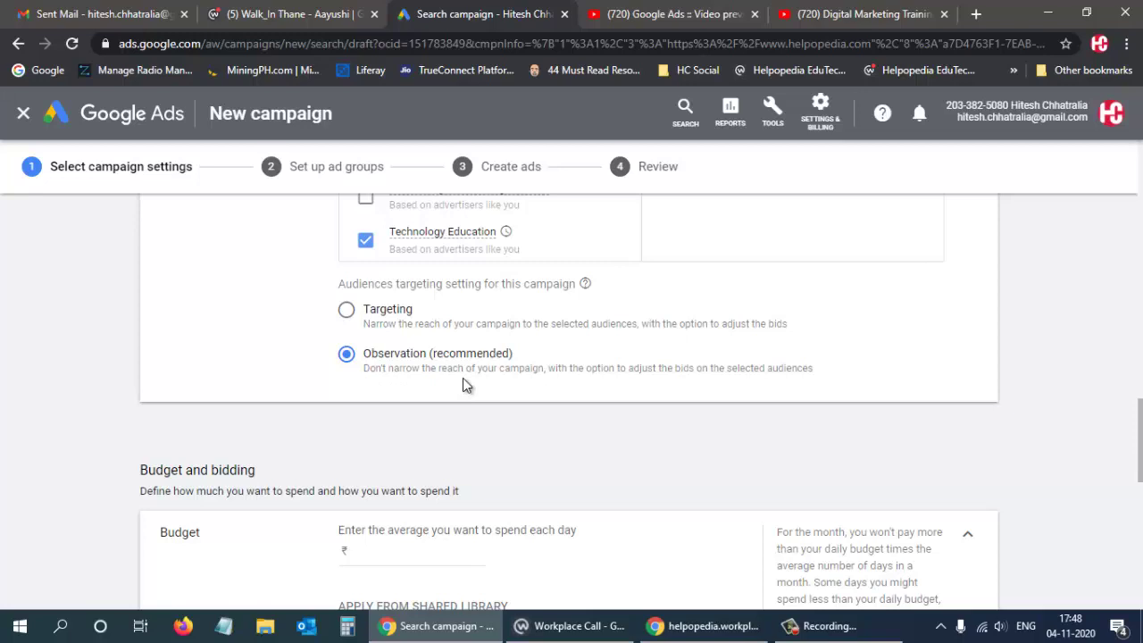
Set the campaign's average daily budget to ₹500.
scroll(492, 393, down, 1)
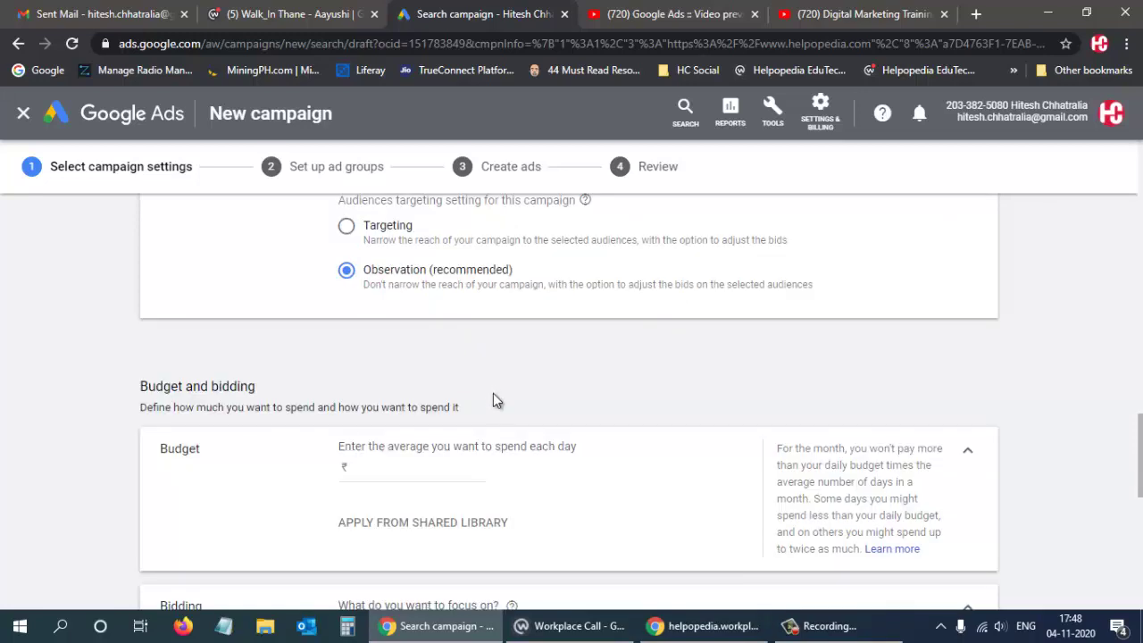
click(389, 468)
text(500)
Review the bidding focus options and set the campaign's bidding focus to Clicks.
scroll(515, 493, down, 2)
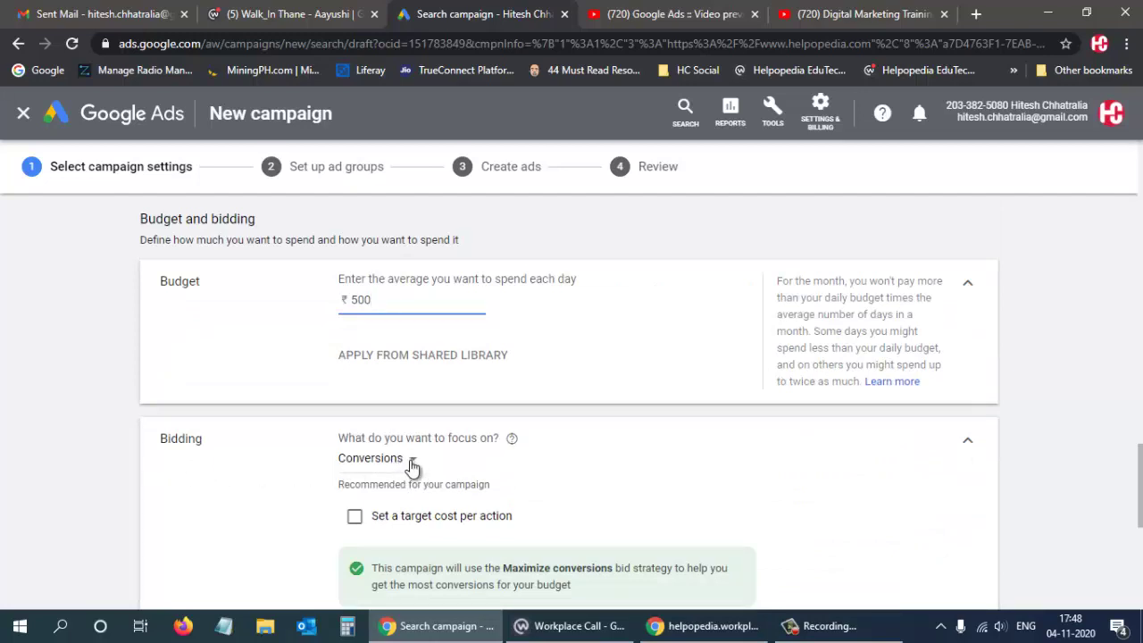
click(411, 460)
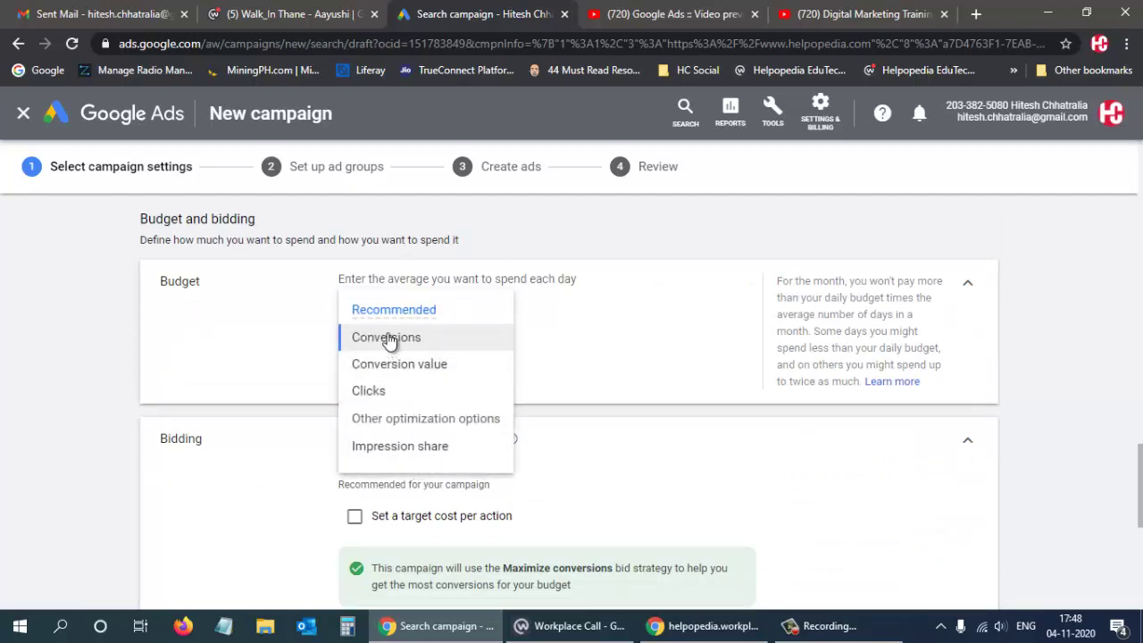
mouse_move(390, 342)
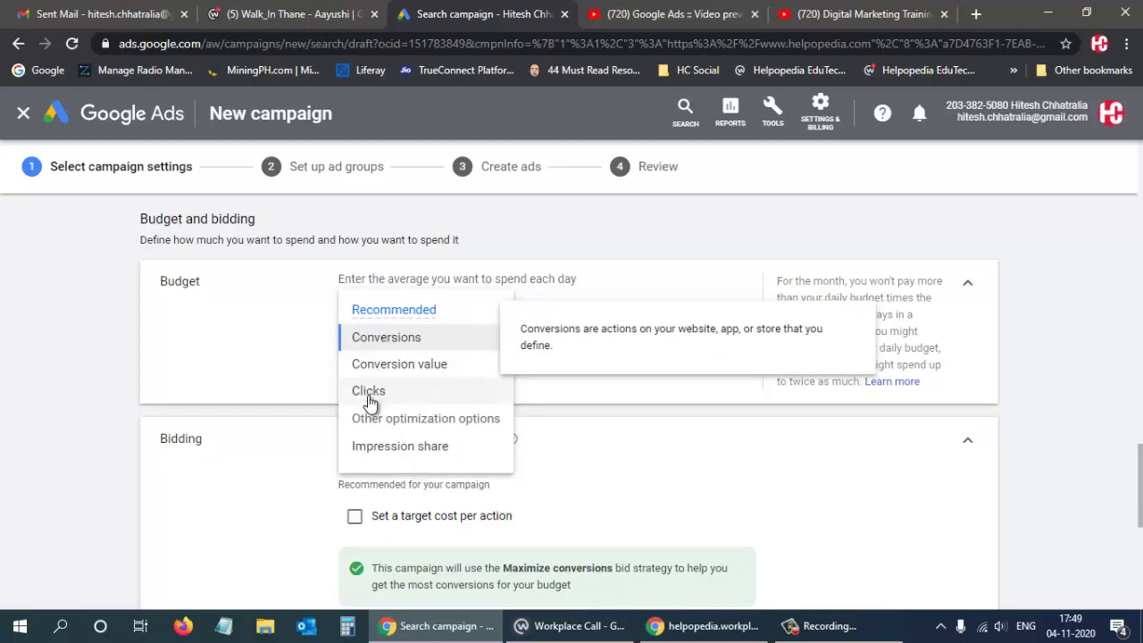
mouse_move(370, 403)
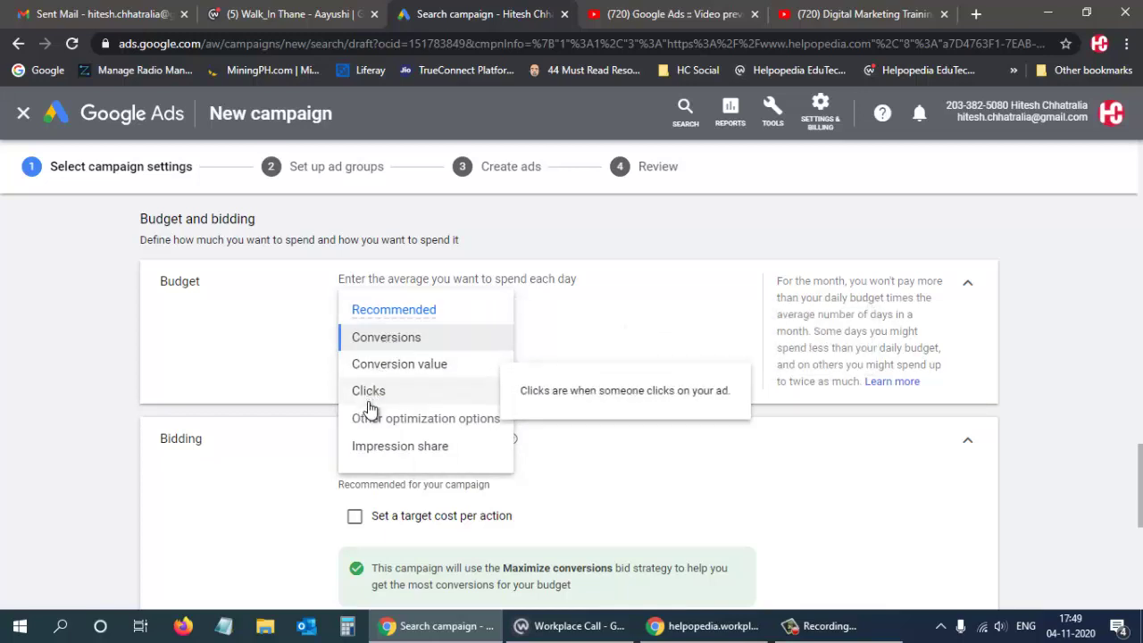
mouse_move(393, 453)
click(375, 392)
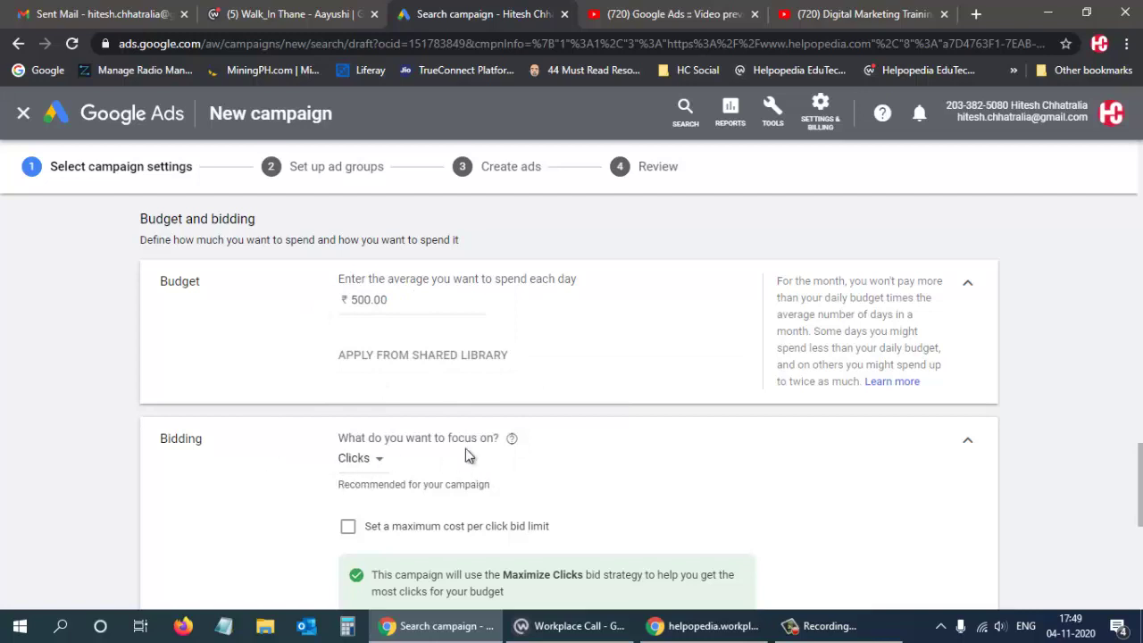
click(365, 458)
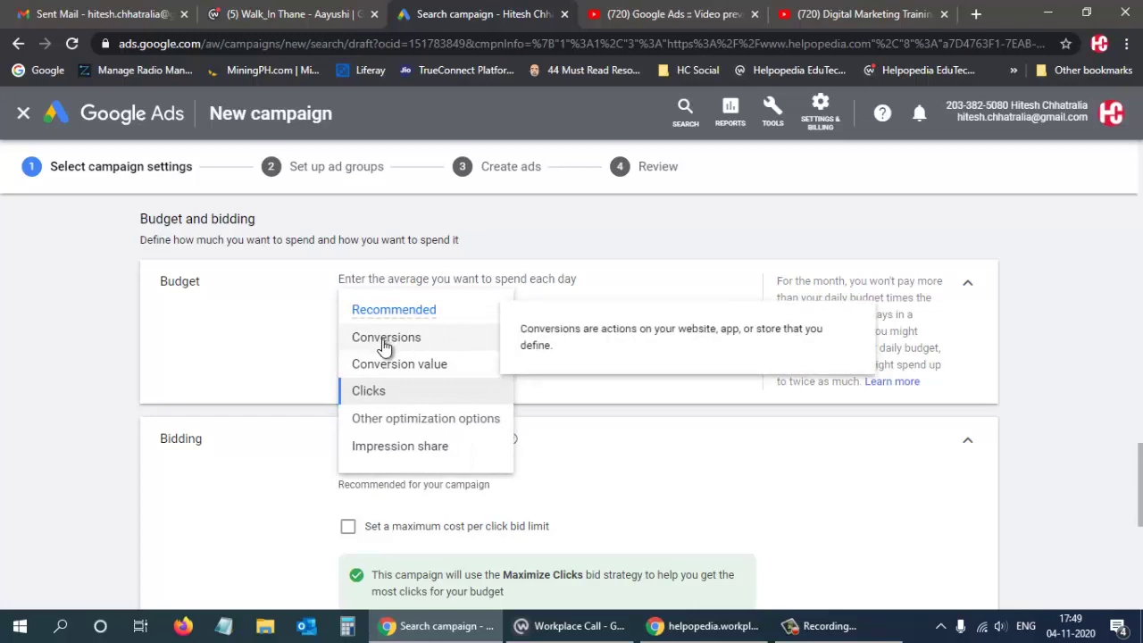
click(366, 391)
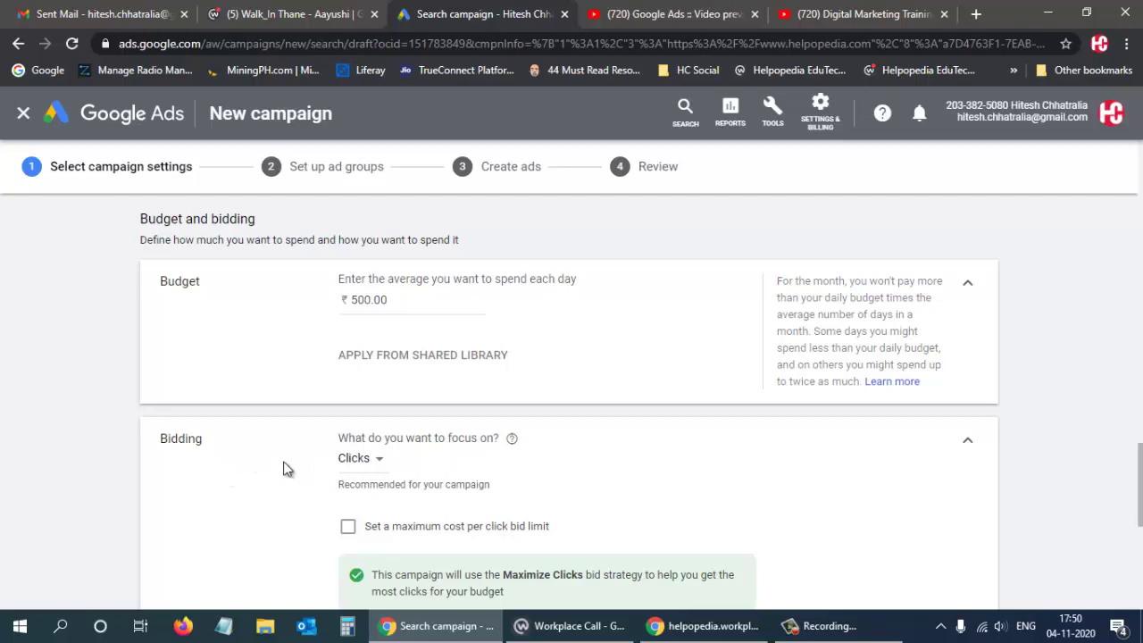
Expand the additional campaign settings, review the conversions and ad rotation options, and collapse both sections.
scroll(256, 489, down, 1)
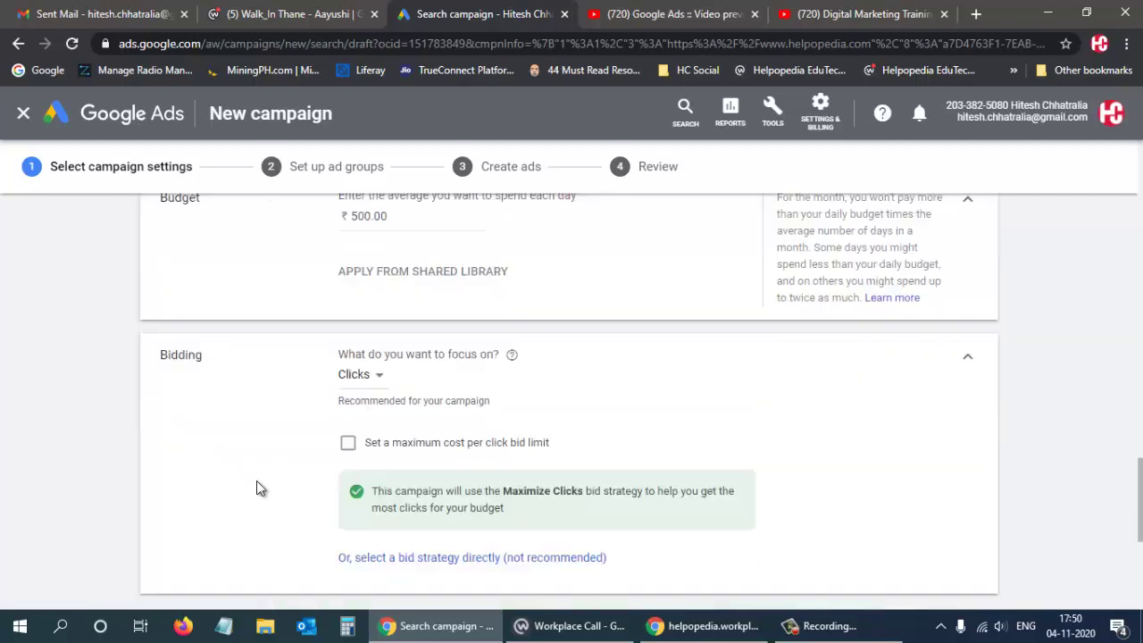
scroll(256, 488, down, 1)
scroll(252, 449, down, 2)
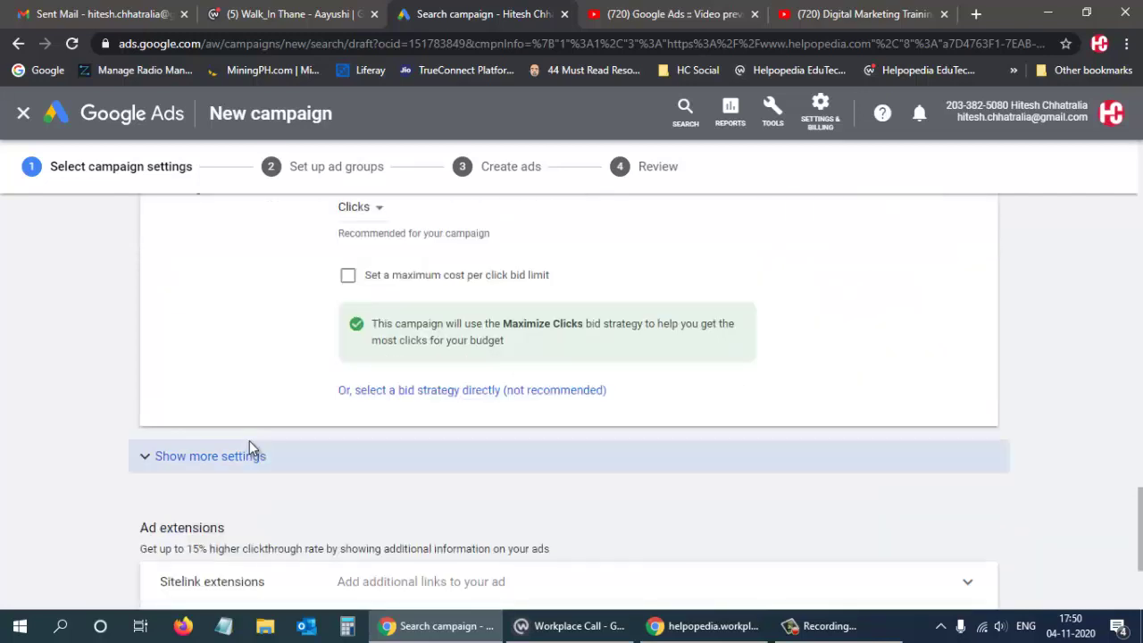
click(208, 378)
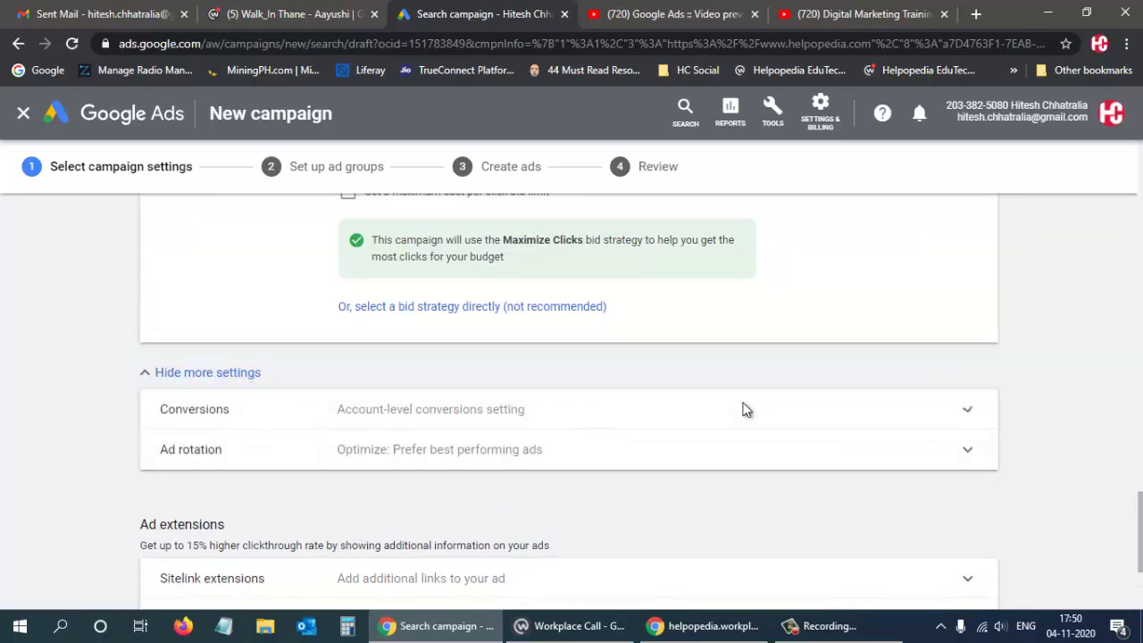
click(745, 409)
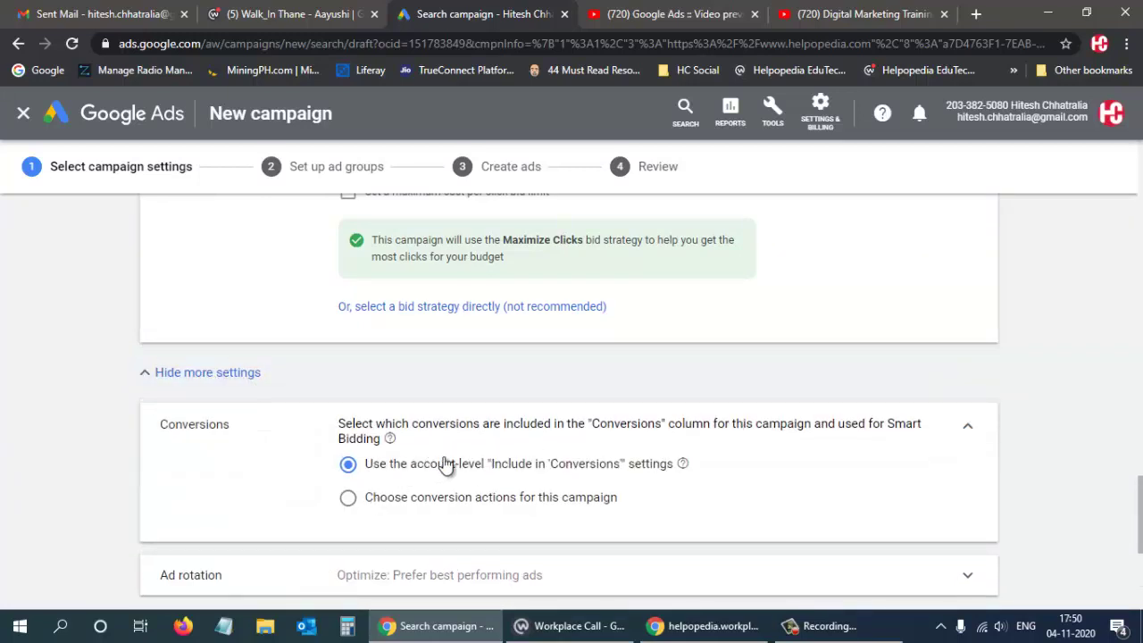
scroll(682, 490, down, 2)
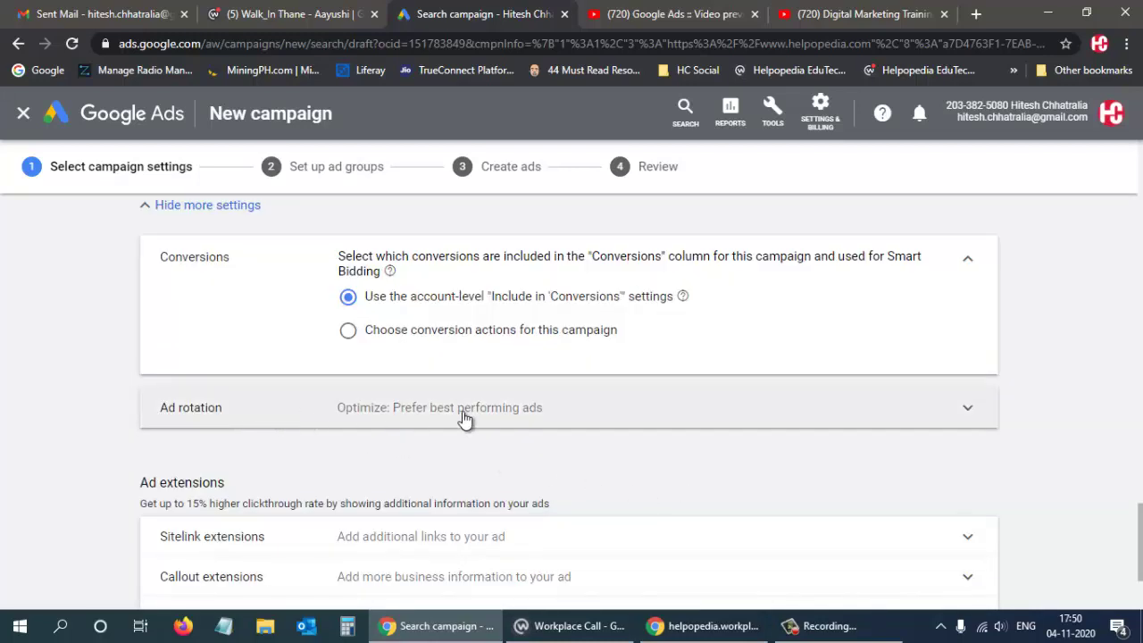
click(615, 411)
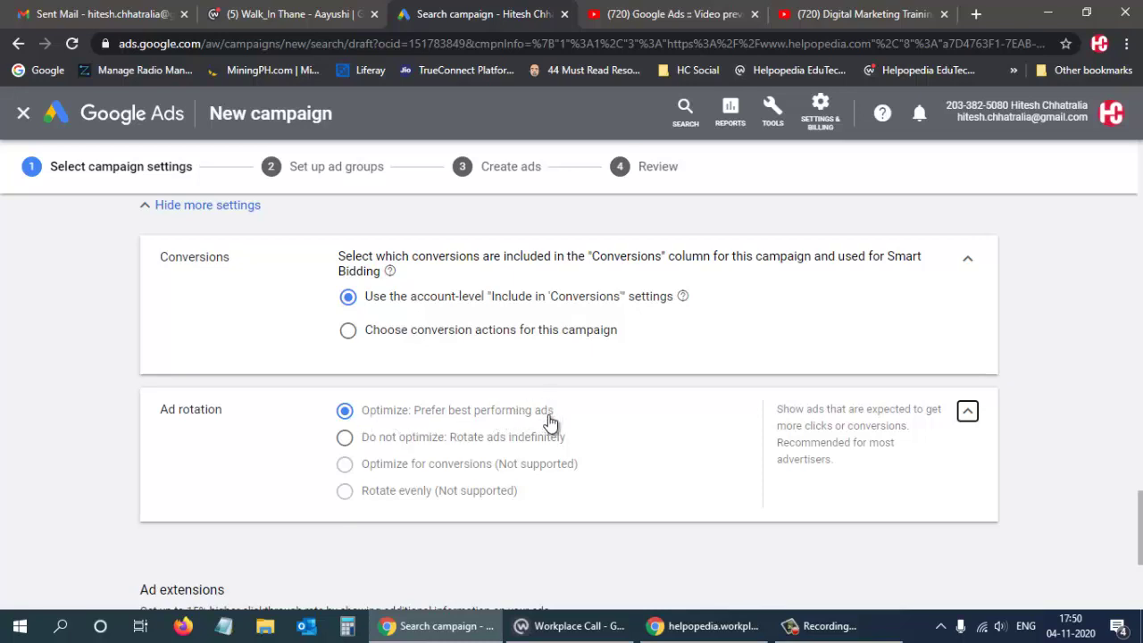
click(967, 411)
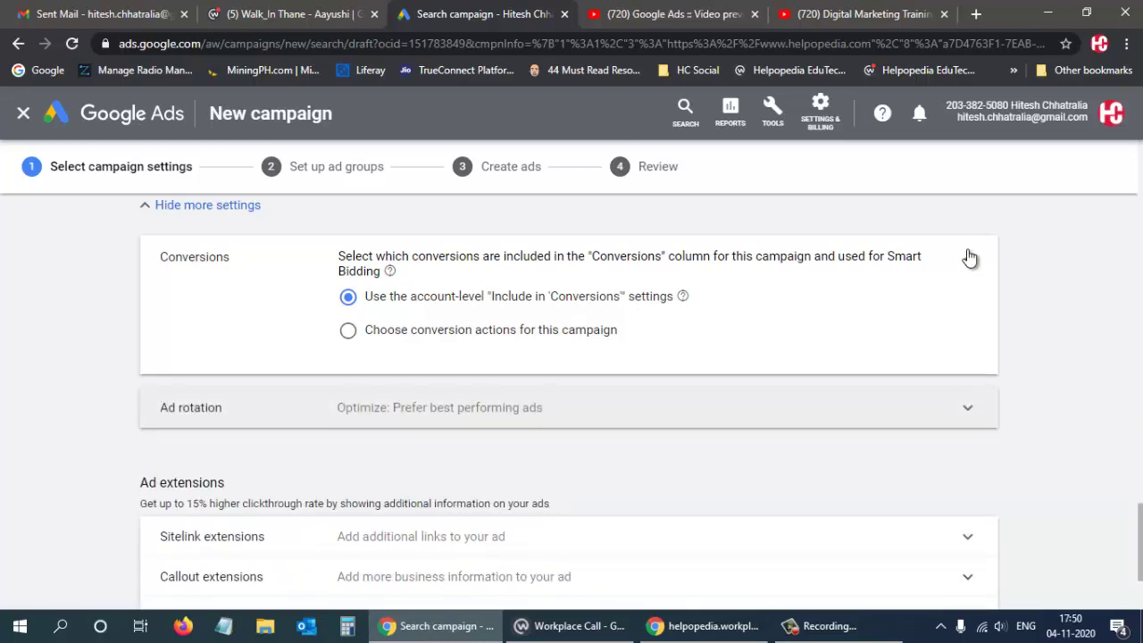
click(967, 258)
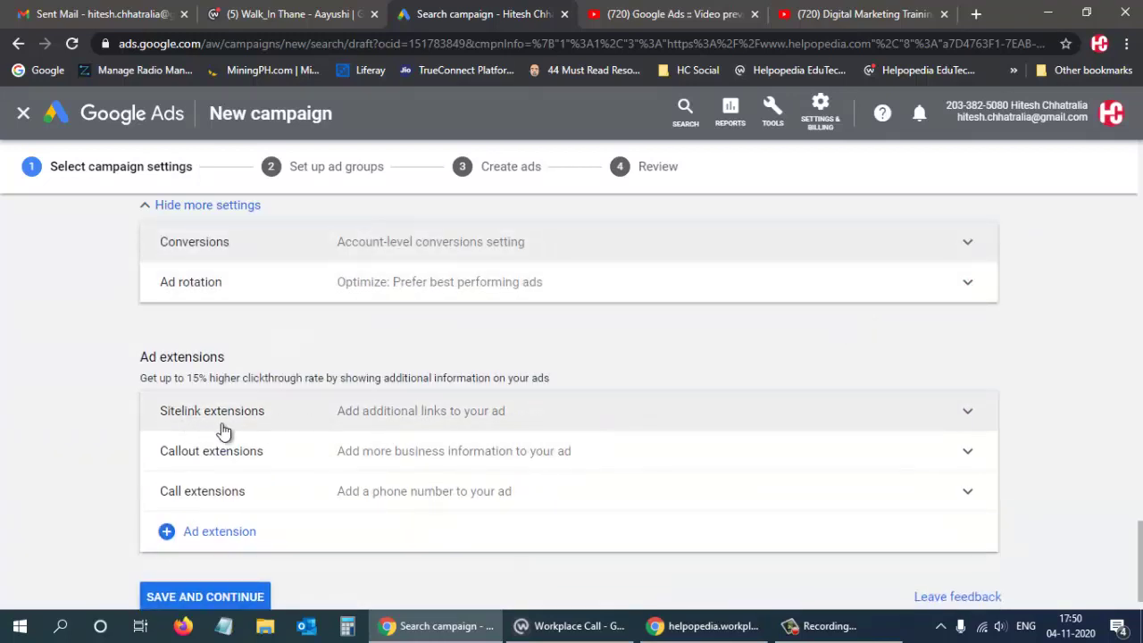
Add the Get Best Offers, Course Enquiry and Visit our Store sitelink extensions to the campaign.
click(725, 420)
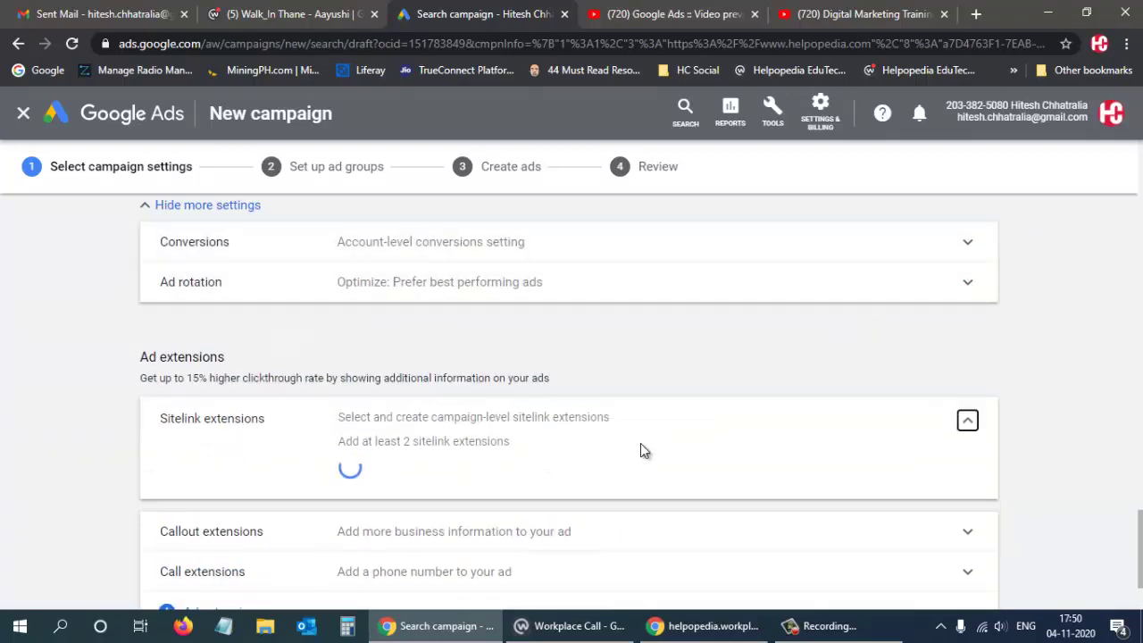
scroll(533, 481, down, 1)
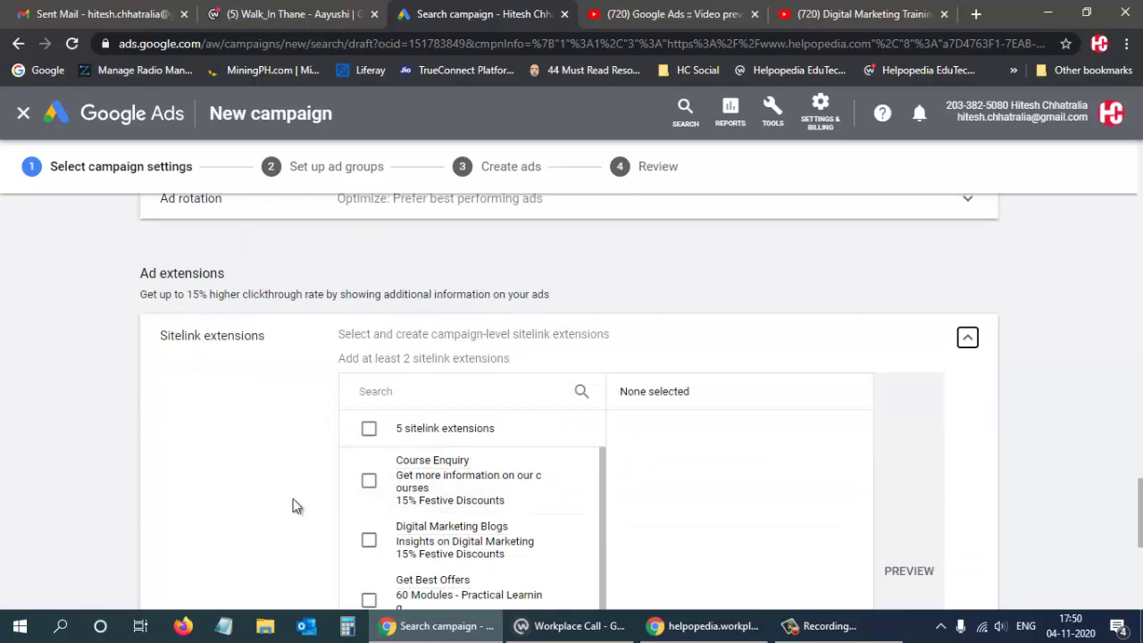
scroll(230, 507, down, 2)
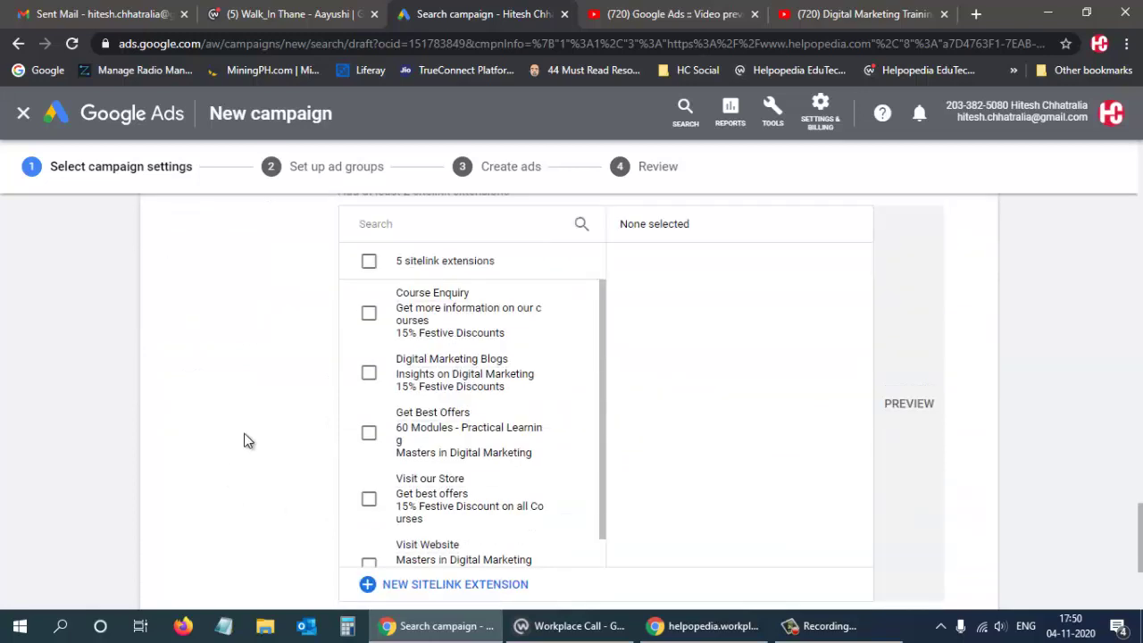
click(367, 434)
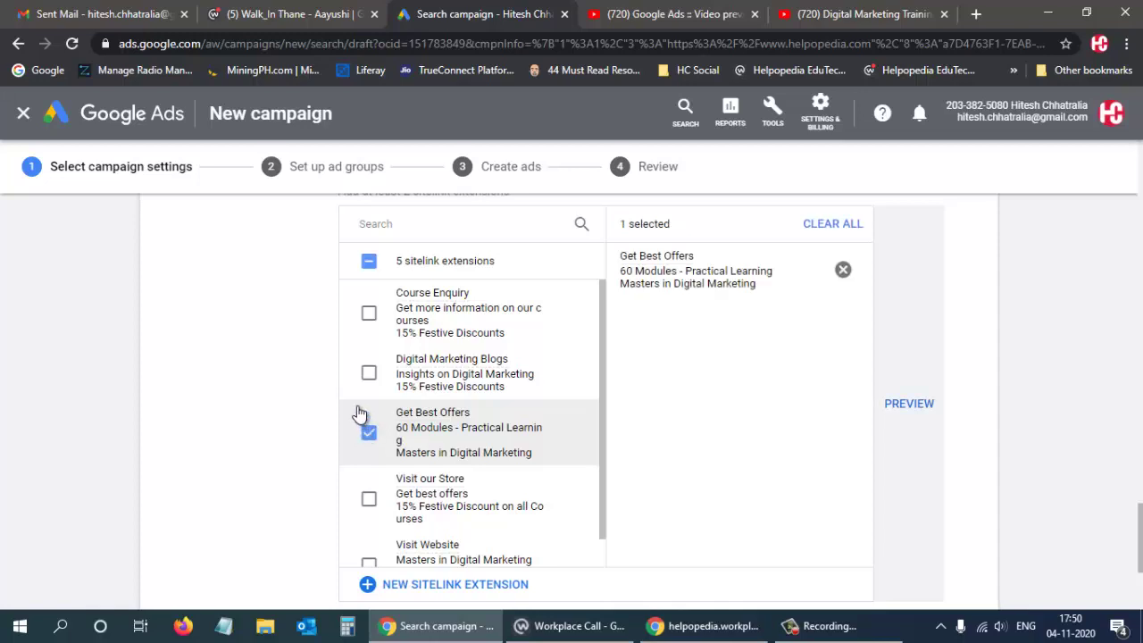
click(367, 313)
scroll(338, 449, down, 1)
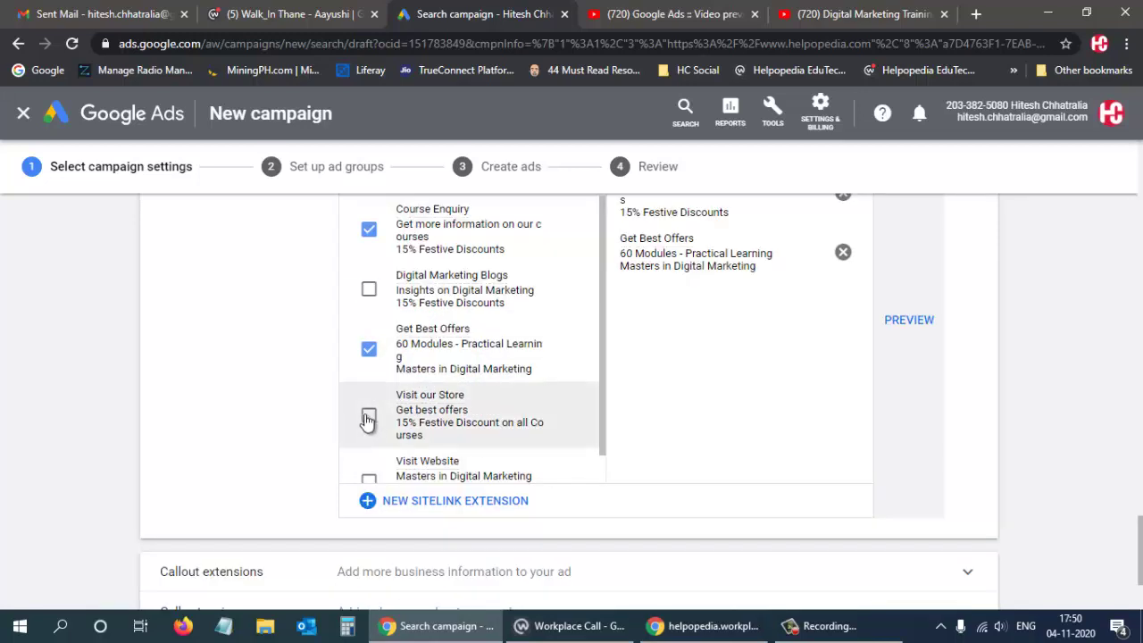
click(367, 417)
Add the Contact For Best Offer callout extension to the campaign.
scroll(317, 421, down, 2)
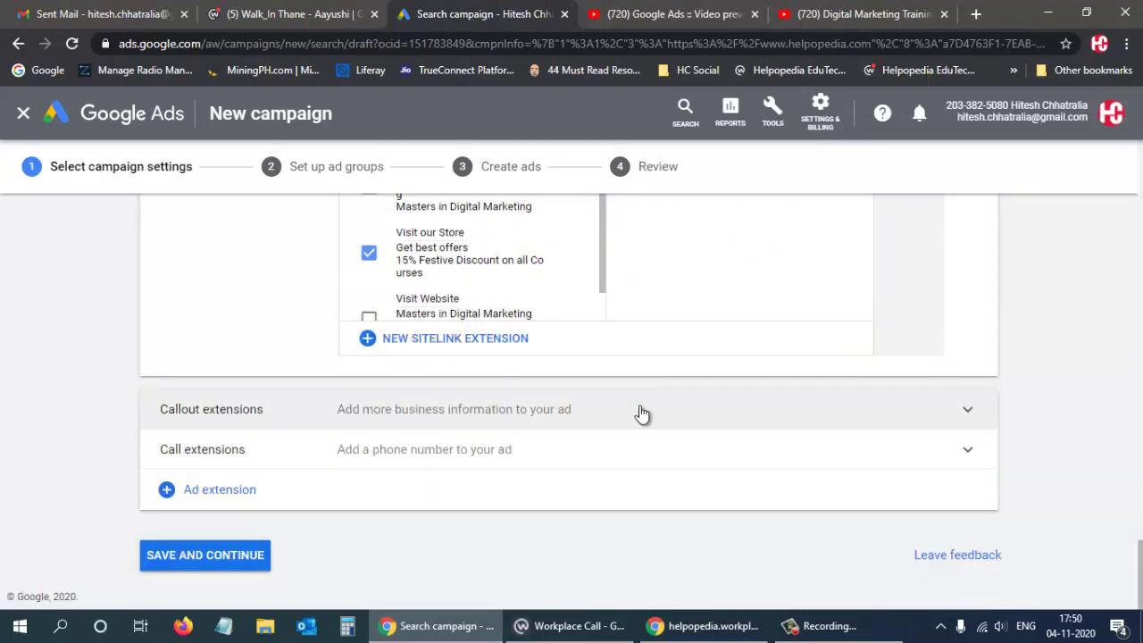
click(638, 412)
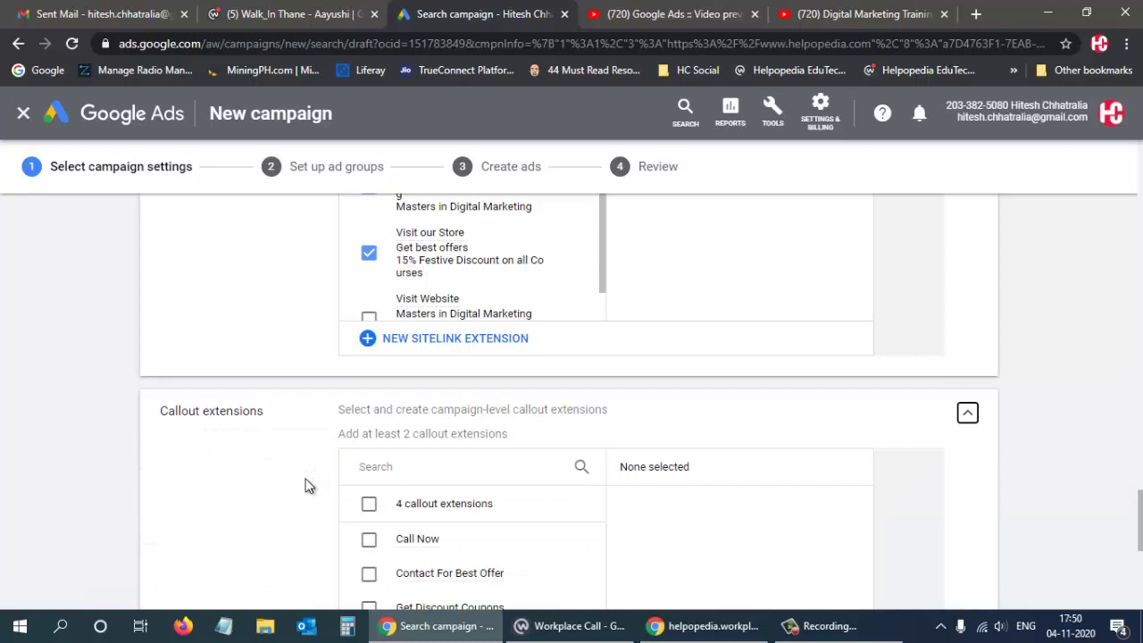
scroll(312, 473, down, 2)
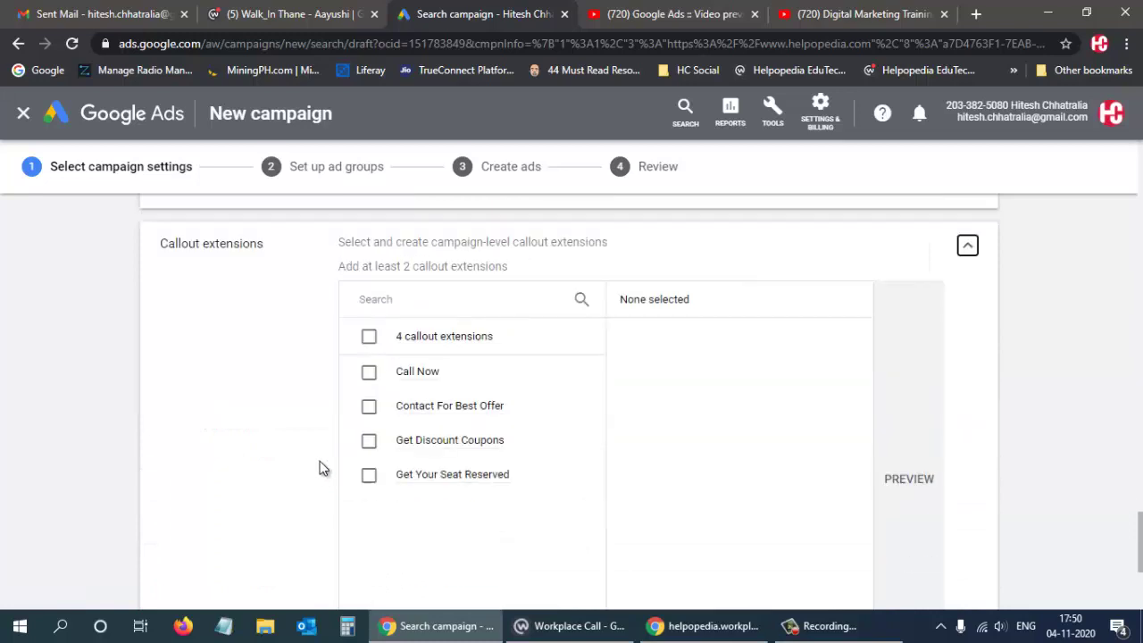
click(369, 407)
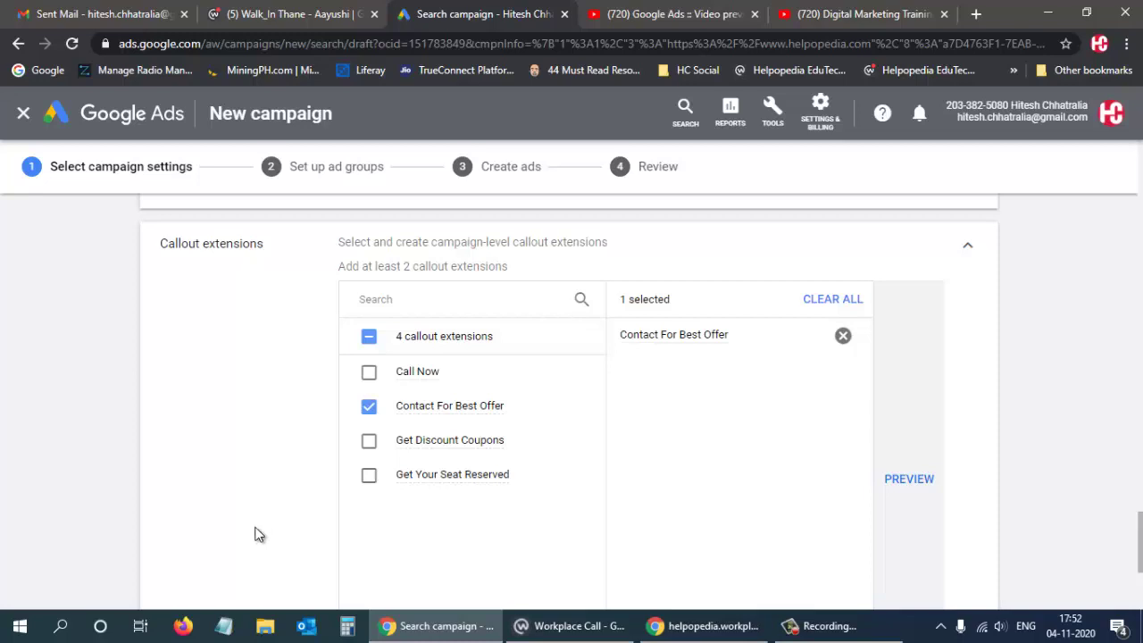
Add the existing phone number without a leading zero as a call extension, then save the campaign settings and continue.
scroll(250, 406, down, 1)
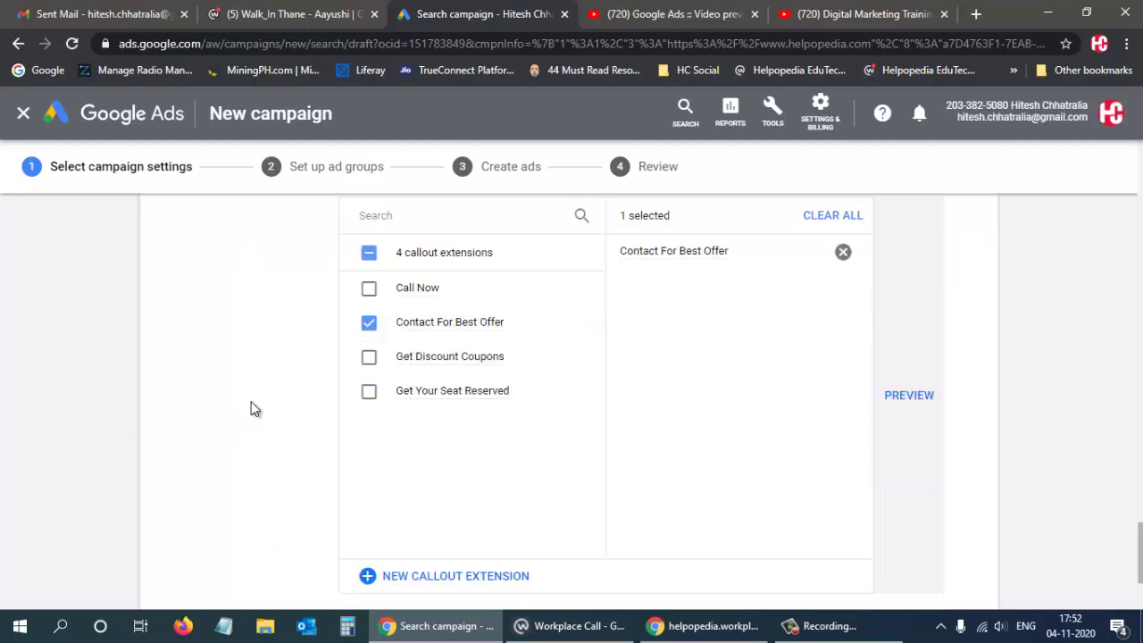
scroll(299, 393, down, 2)
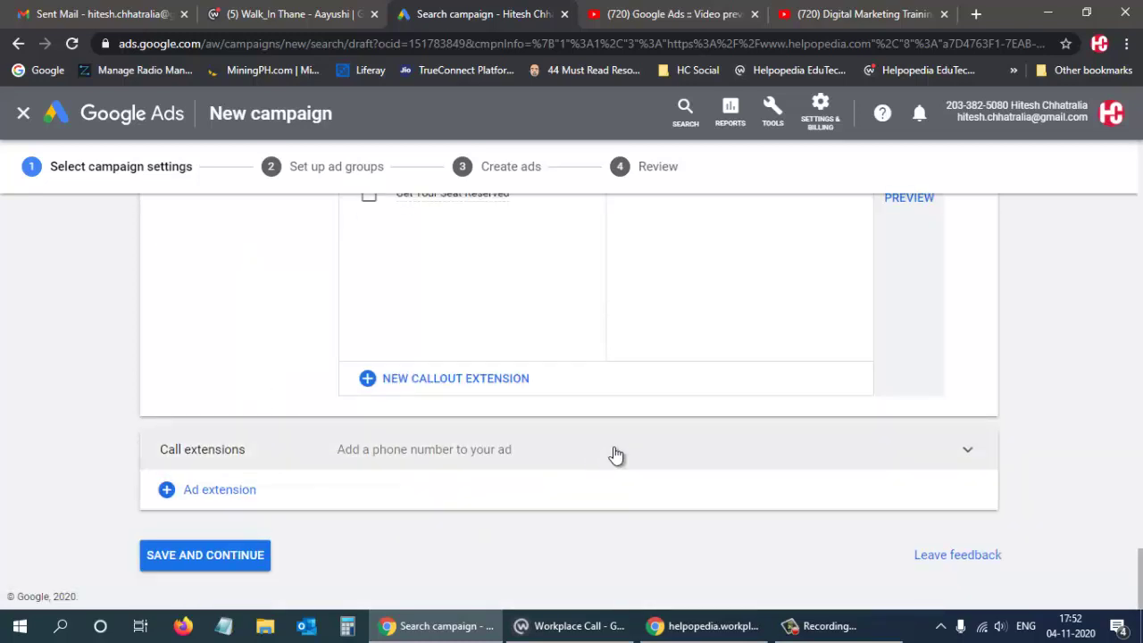
click(703, 457)
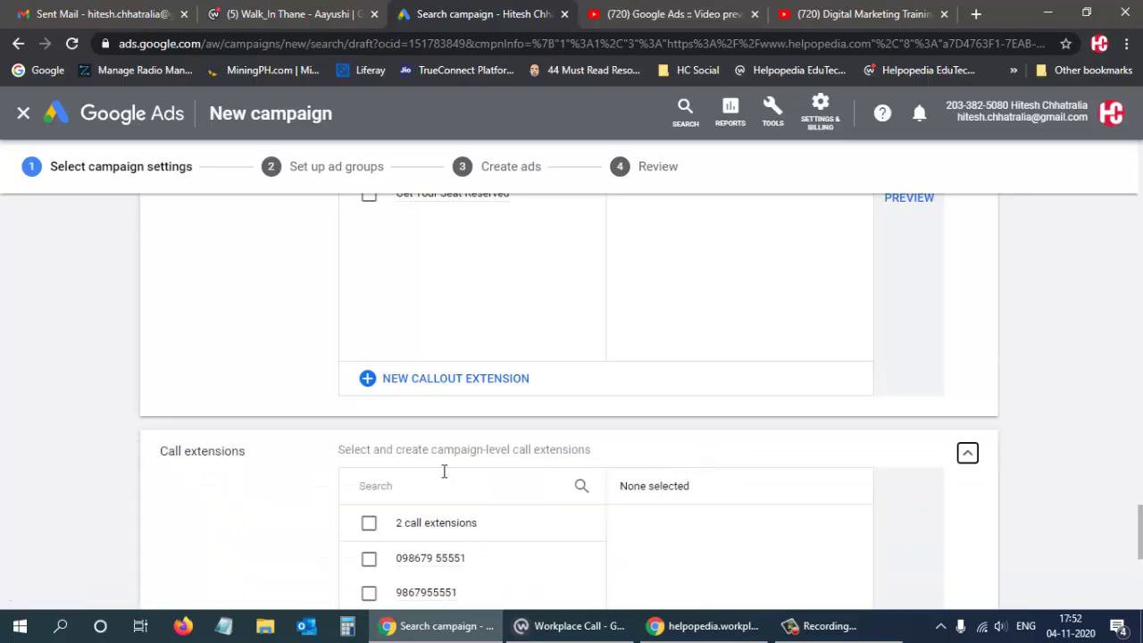
scroll(268, 492, down, 1)
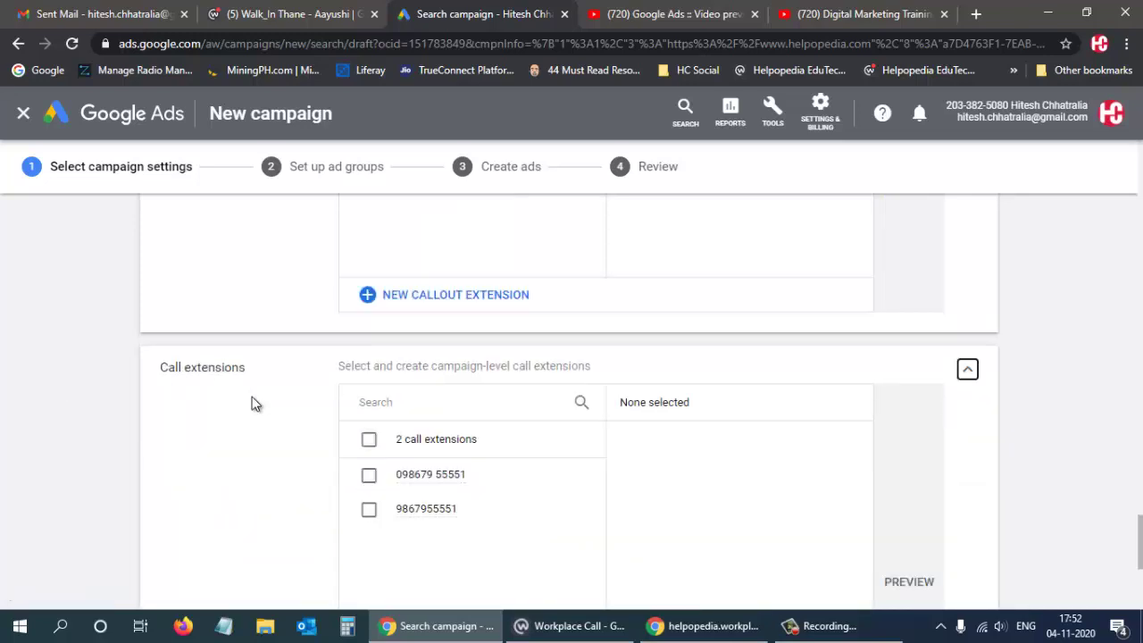
scroll(301, 474, up, 5)
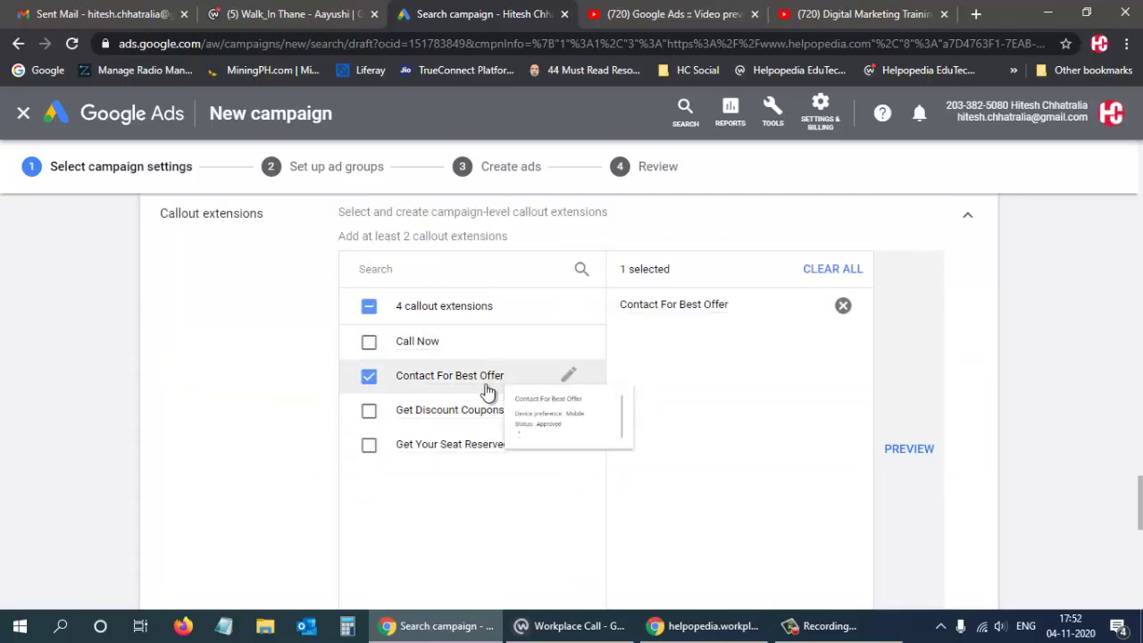
scroll(343, 446, down, 2)
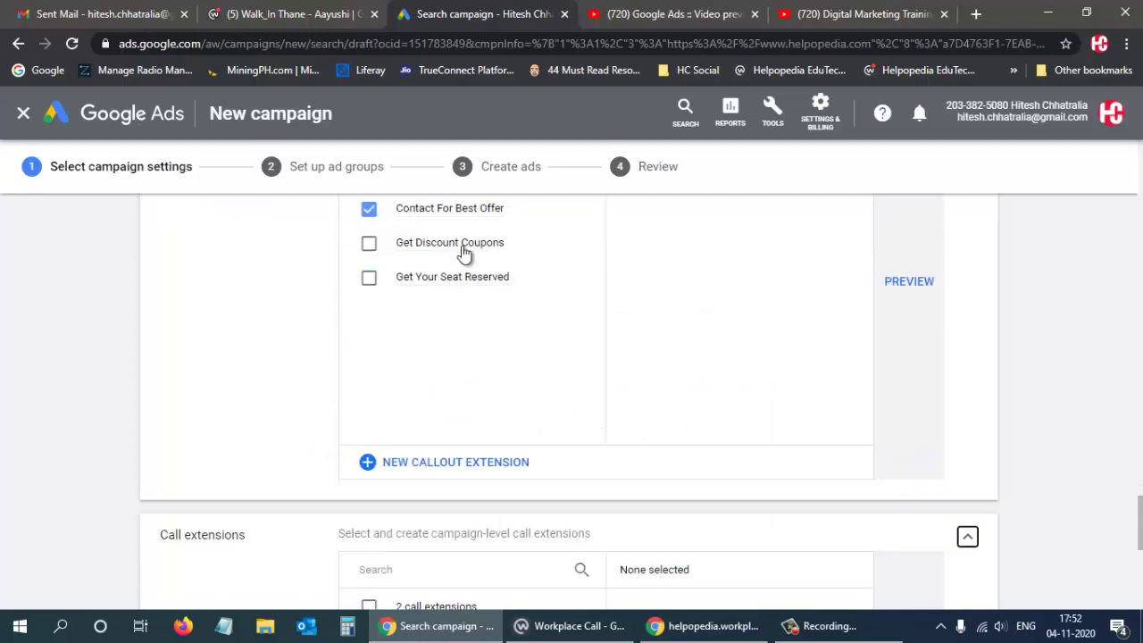
mouse_move(454, 217)
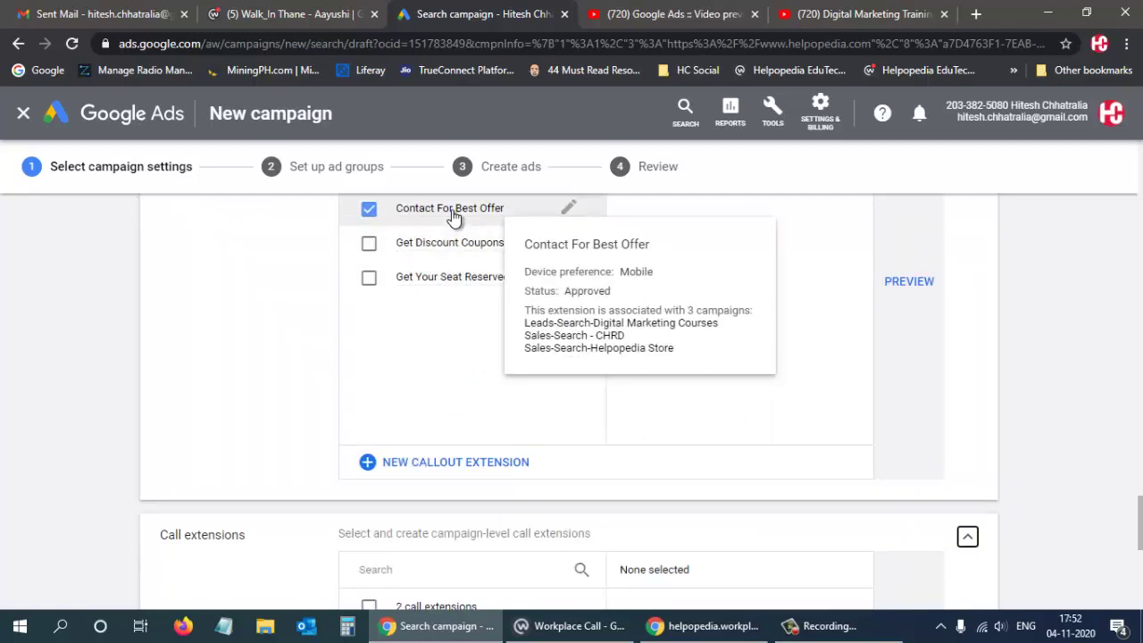
scroll(324, 398, down, 3)
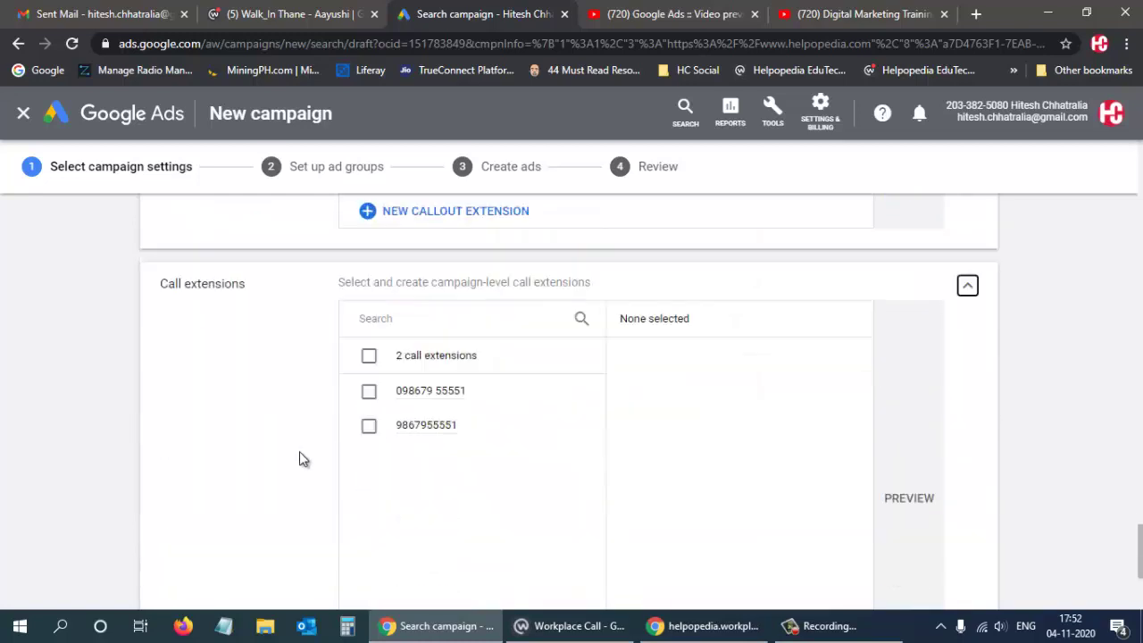
click(370, 429)
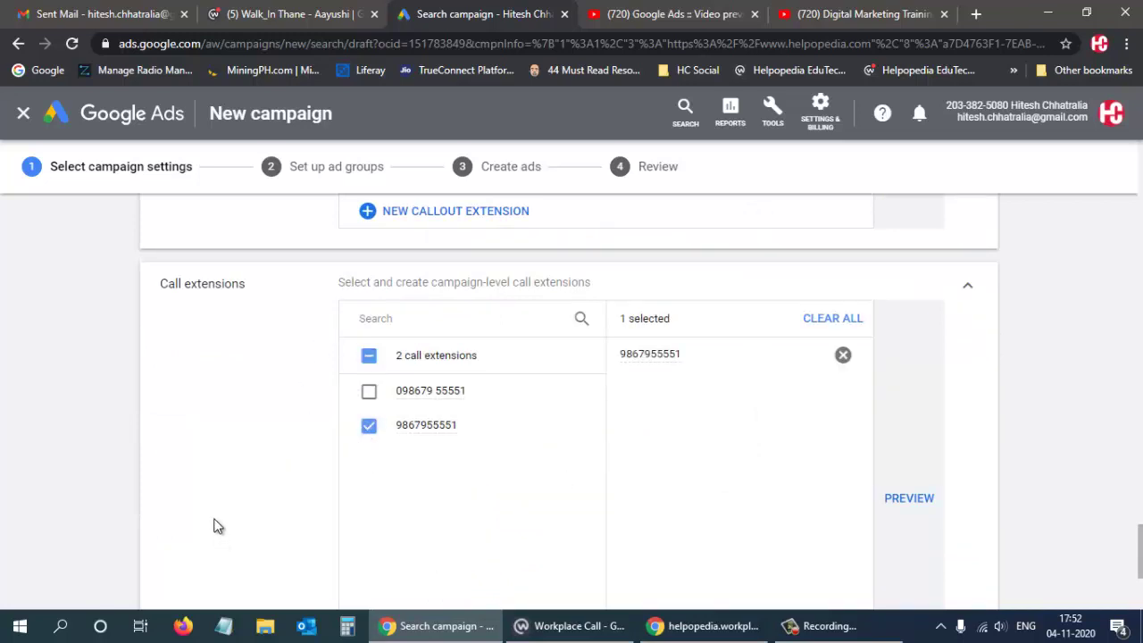
scroll(288, 464, down, 1)
scroll(312, 451, down, 2)
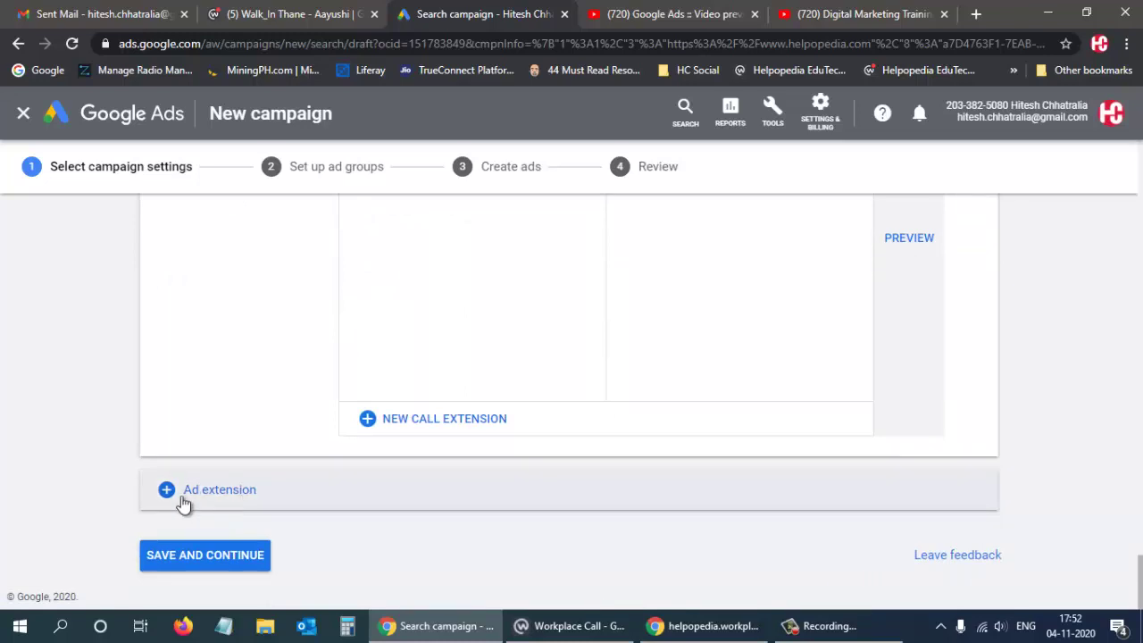
click(200, 555)
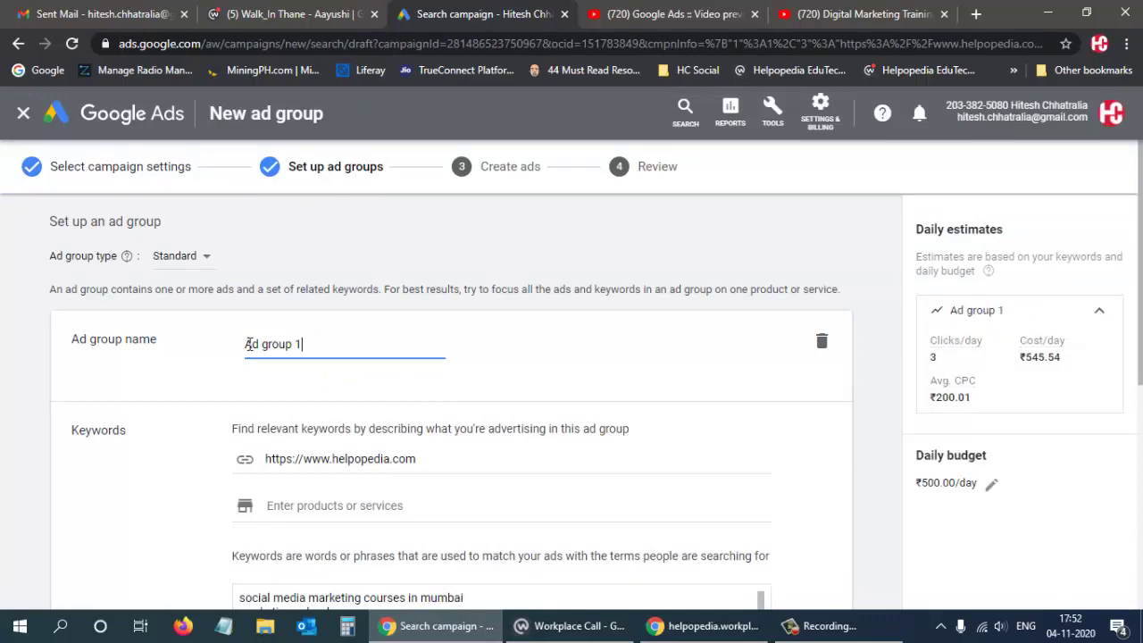
Rename the ad group as Website Traffic - Search.
drag(246, 345, 452, 349)
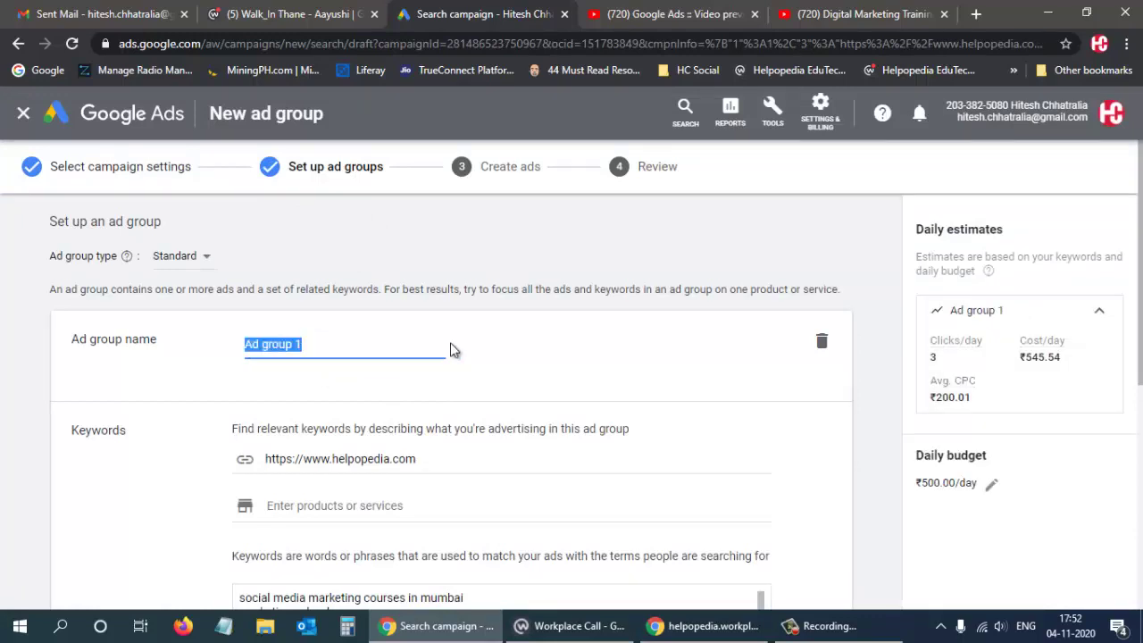
key(BackSpace)
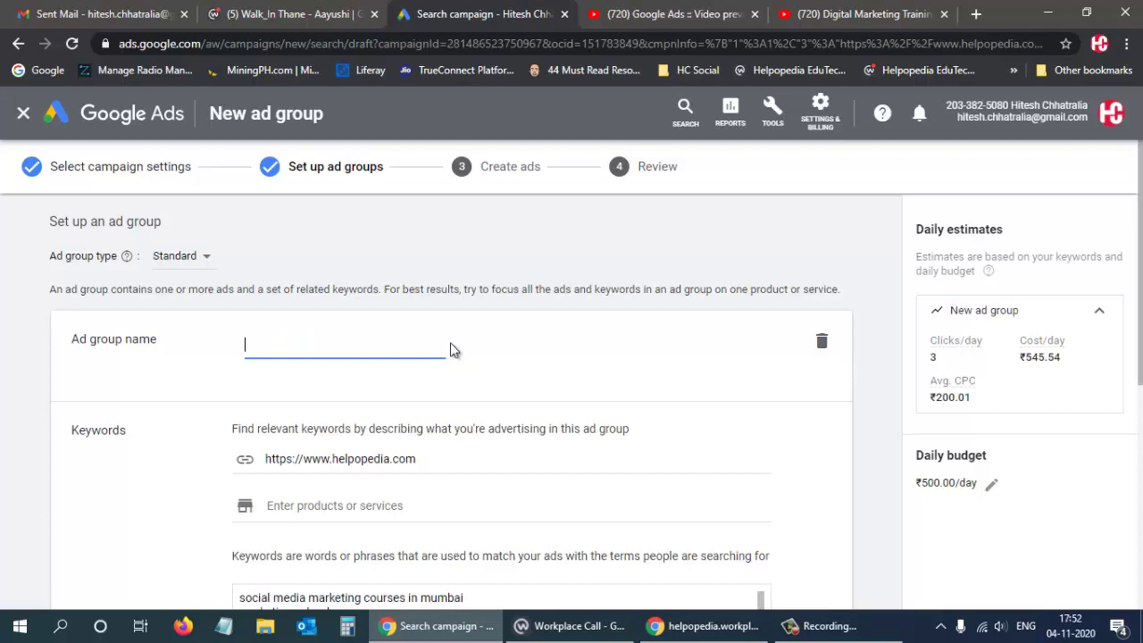
text(Website Tr)
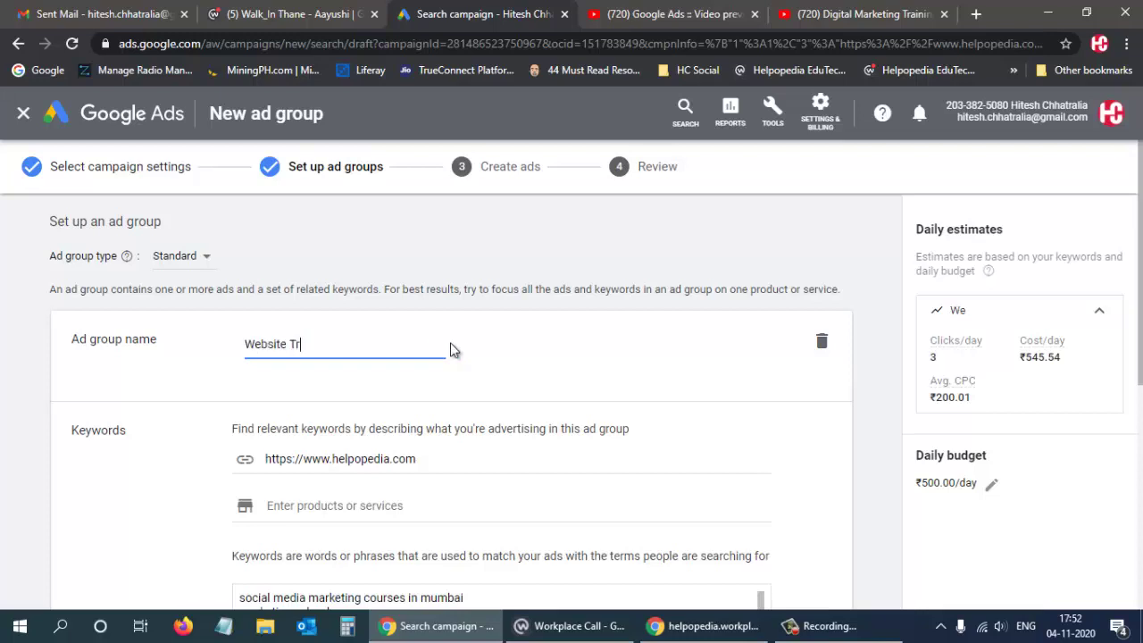
text(affic - Search)
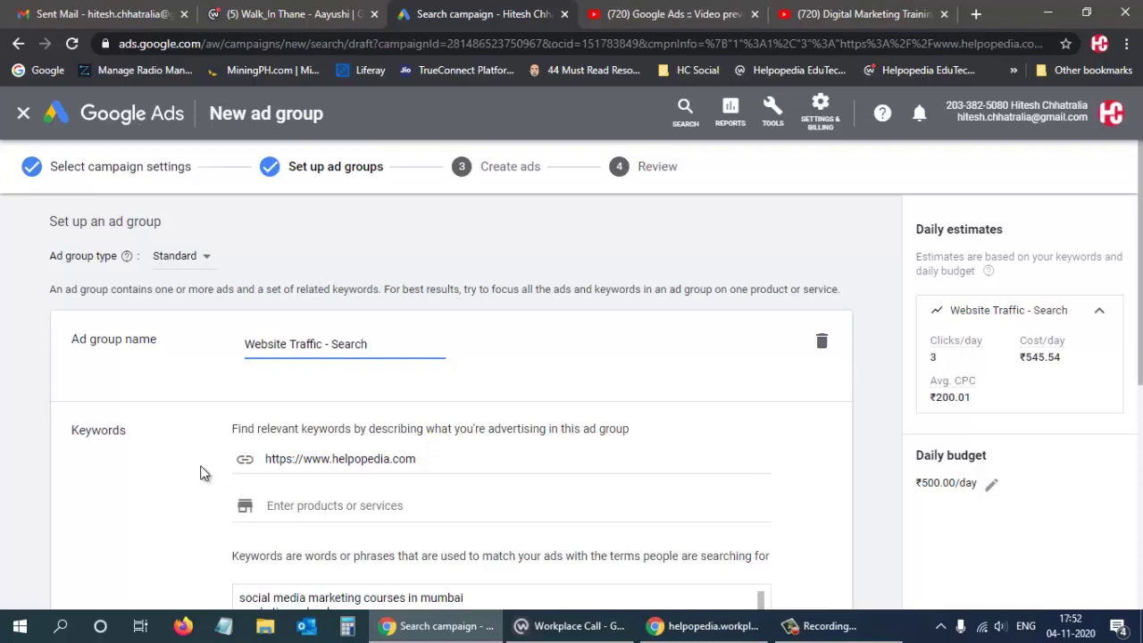
Review the ad group's suggested keyword list, then save the ad group and continue to ad creation.
scroll(421, 457, down, 5)
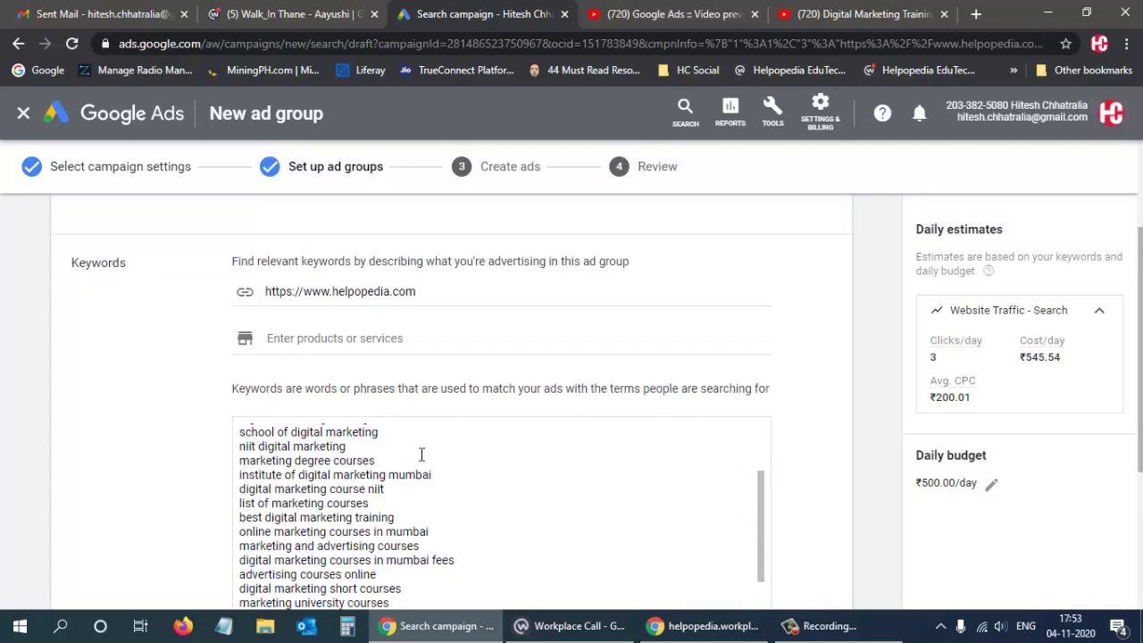
scroll(379, 441, down, 6)
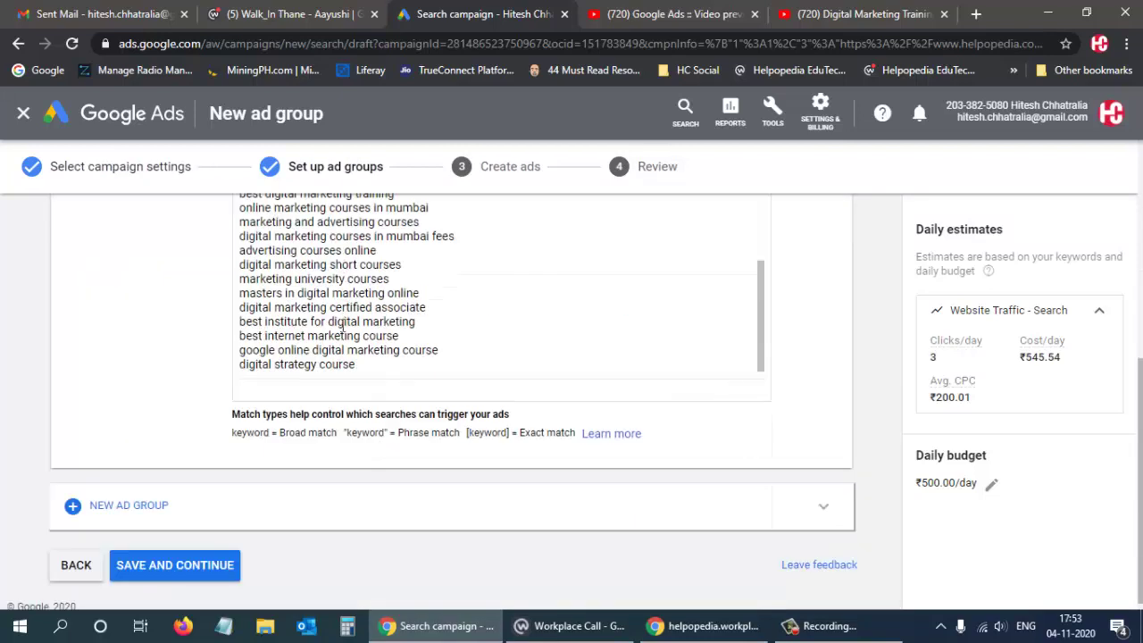
scroll(342, 329, up, 6)
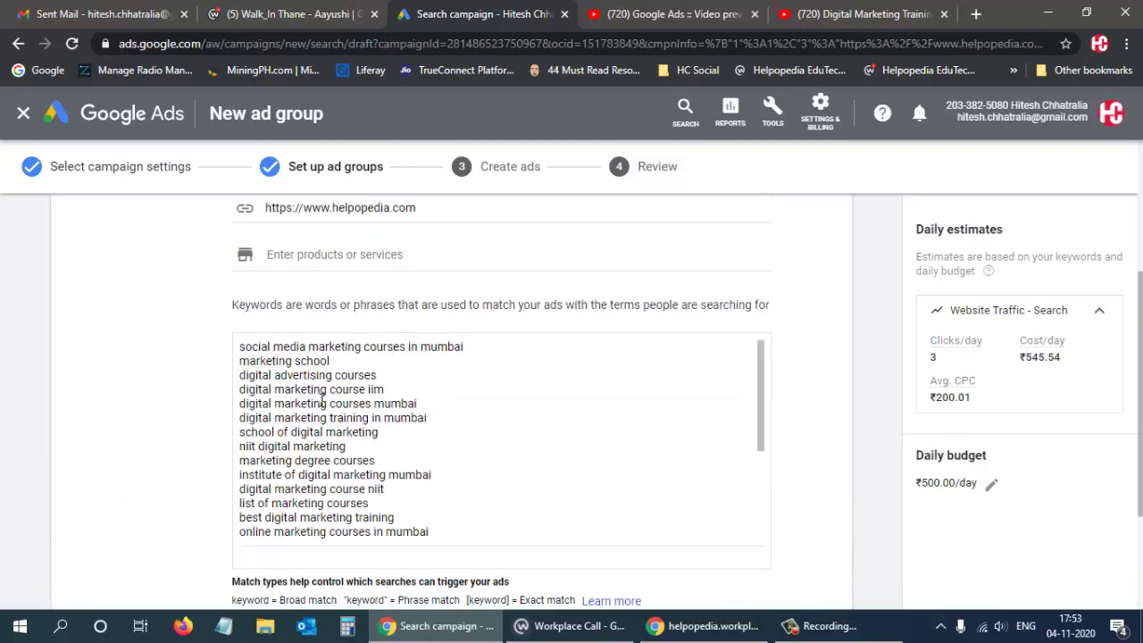
scroll(333, 361, down, 6)
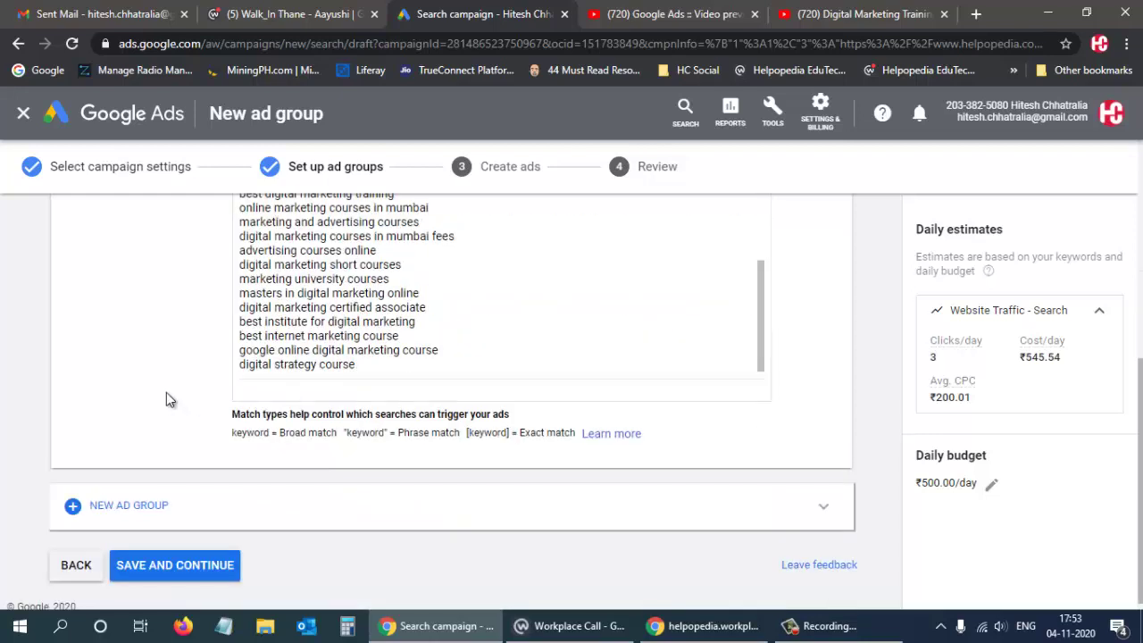
click(172, 566)
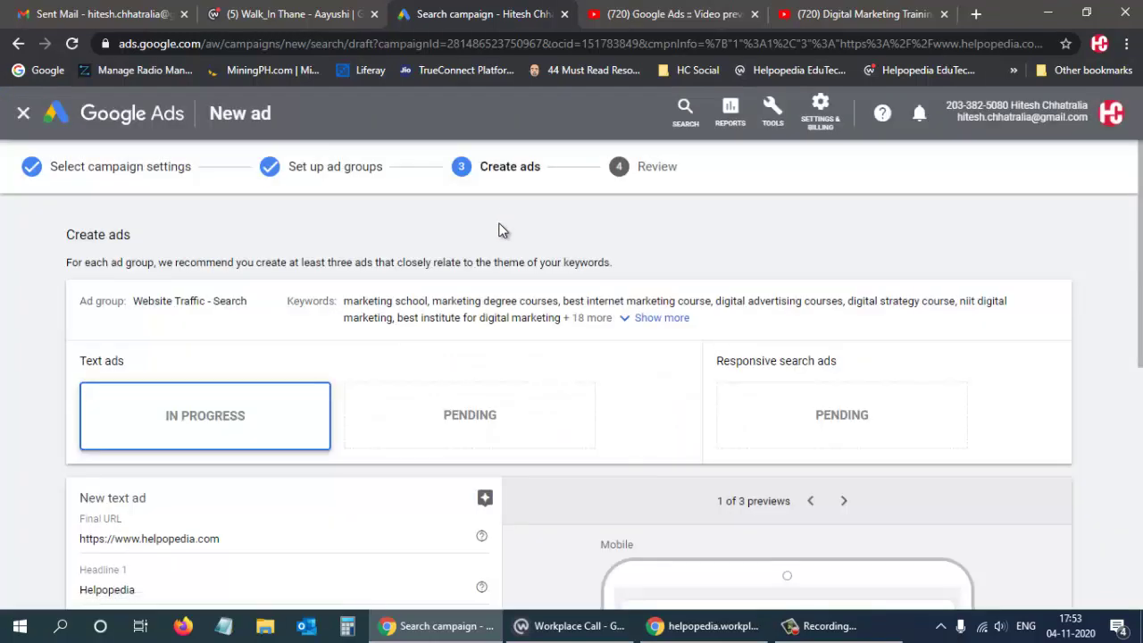
Switch to File Explorer, open the ADS Content text file from the TRAINING\GOOGLE ADS CONTENT folder, and close the folder window.
scroll(237, 502, down, 2)
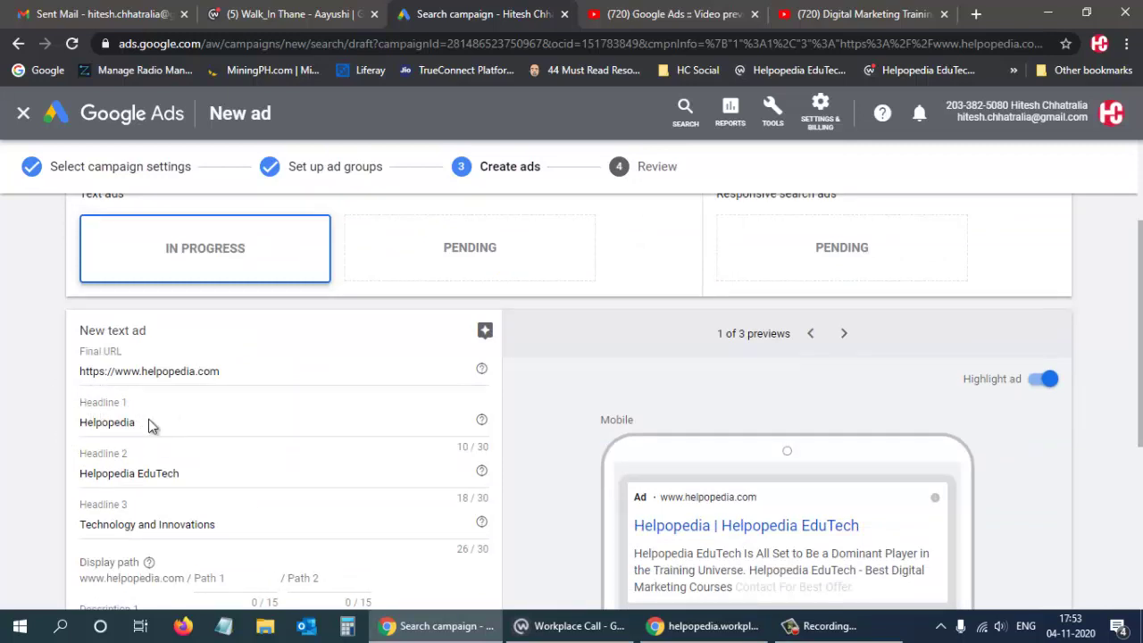
scroll(148, 425, down, 1)
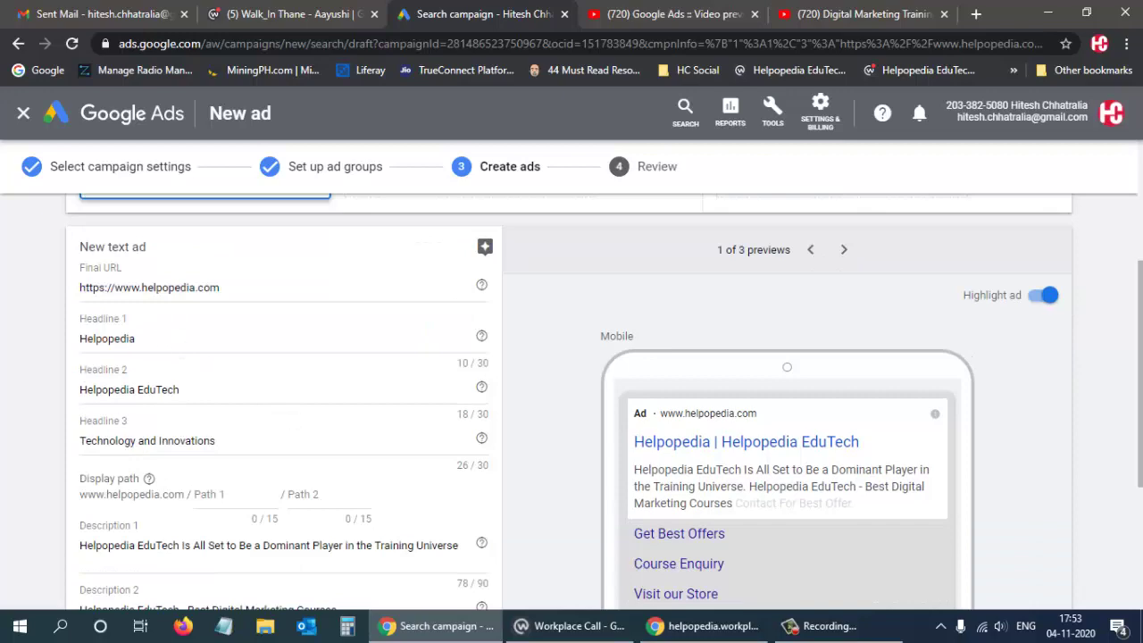
click(264, 625)
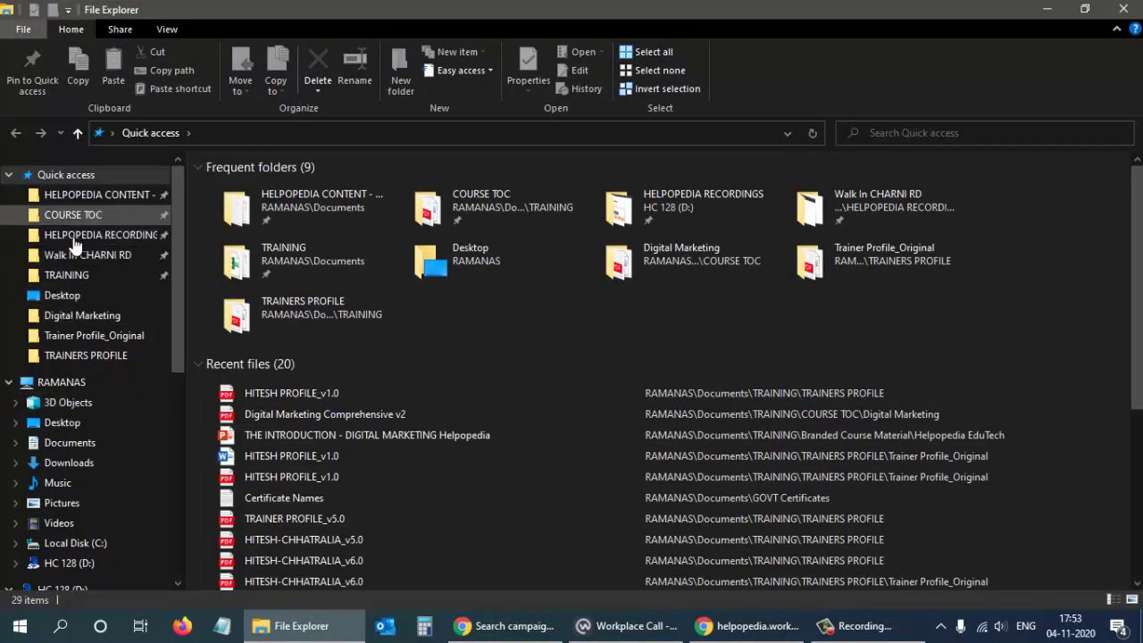
click(70, 274)
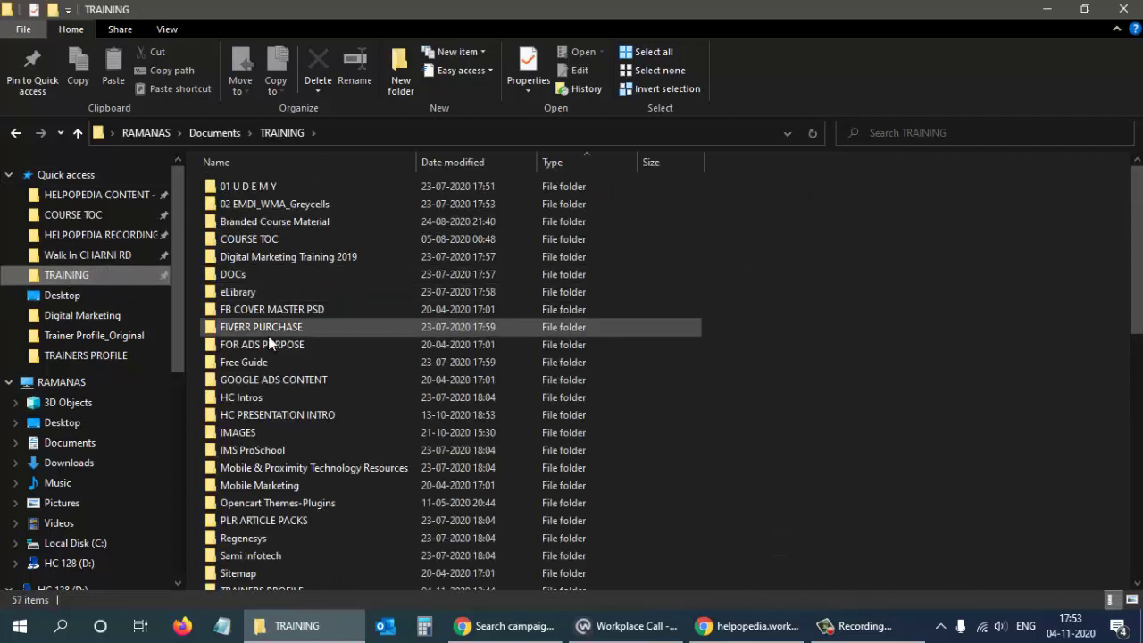
double_click(242, 381)
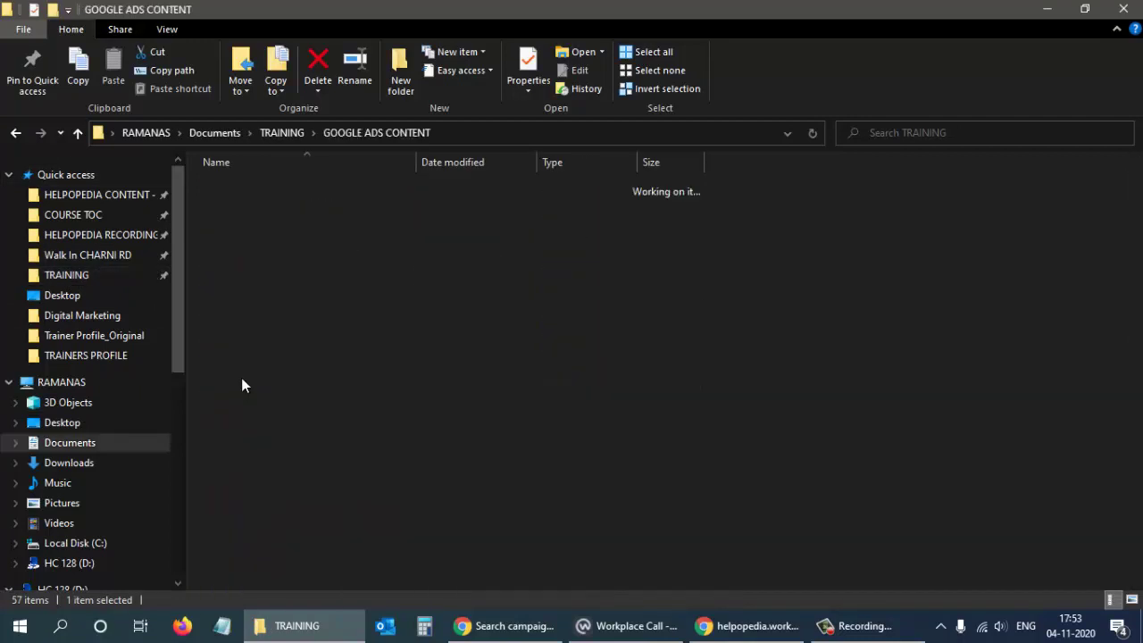
double_click(237, 192)
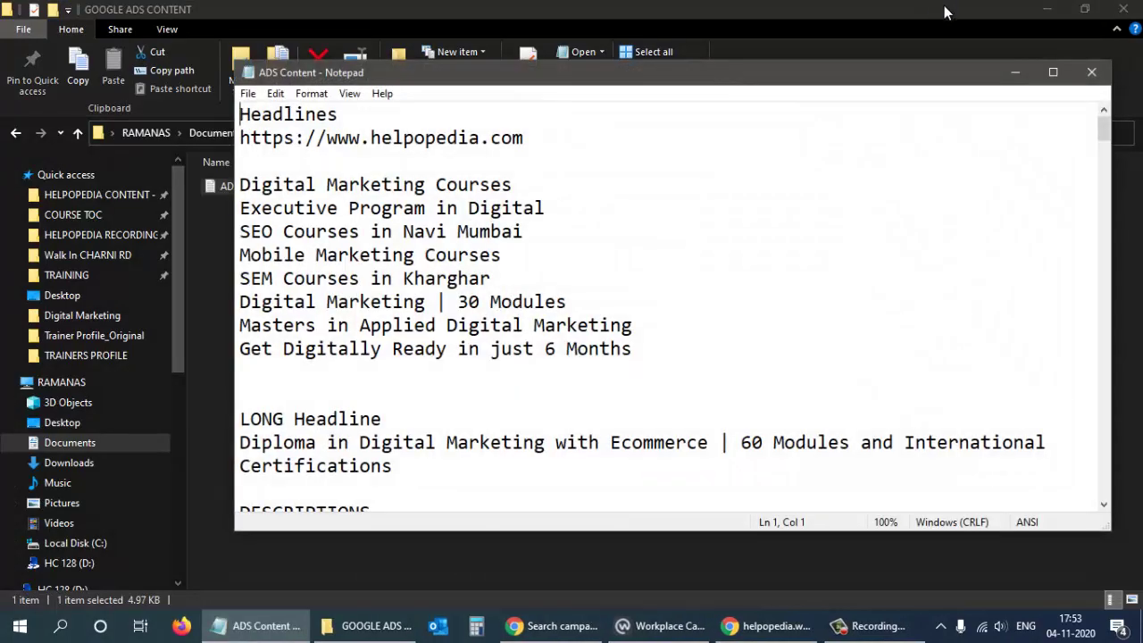
right_click(253, 5)
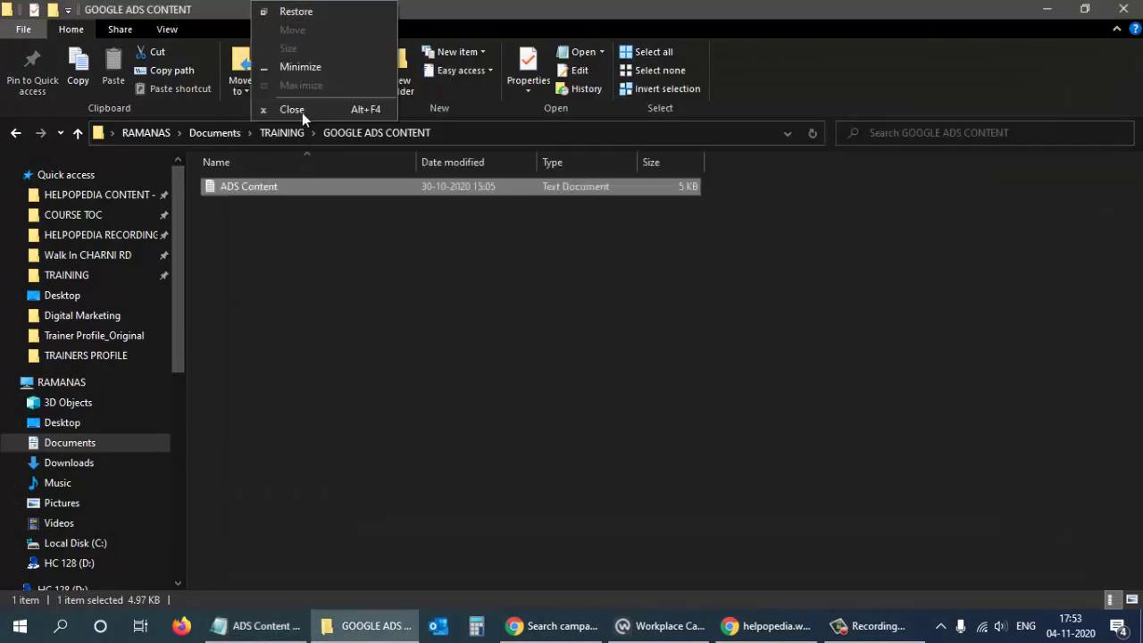
click(292, 109)
key(alt+Tab)
key(alt+Tab)
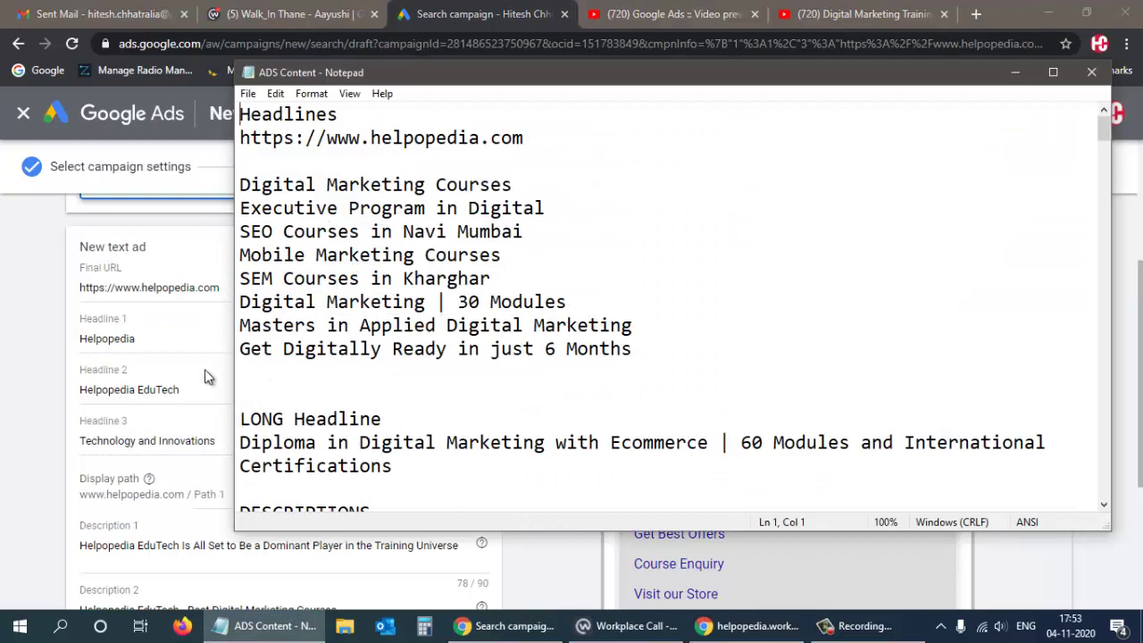
Copy "Masters in Applied Digital Marketing" from the notes into Headline 1 and shorten it to "Masters in Digital Marketing".
drag(637, 326, 214, 325)
key(ctrl+c)
key(alt+Tab)
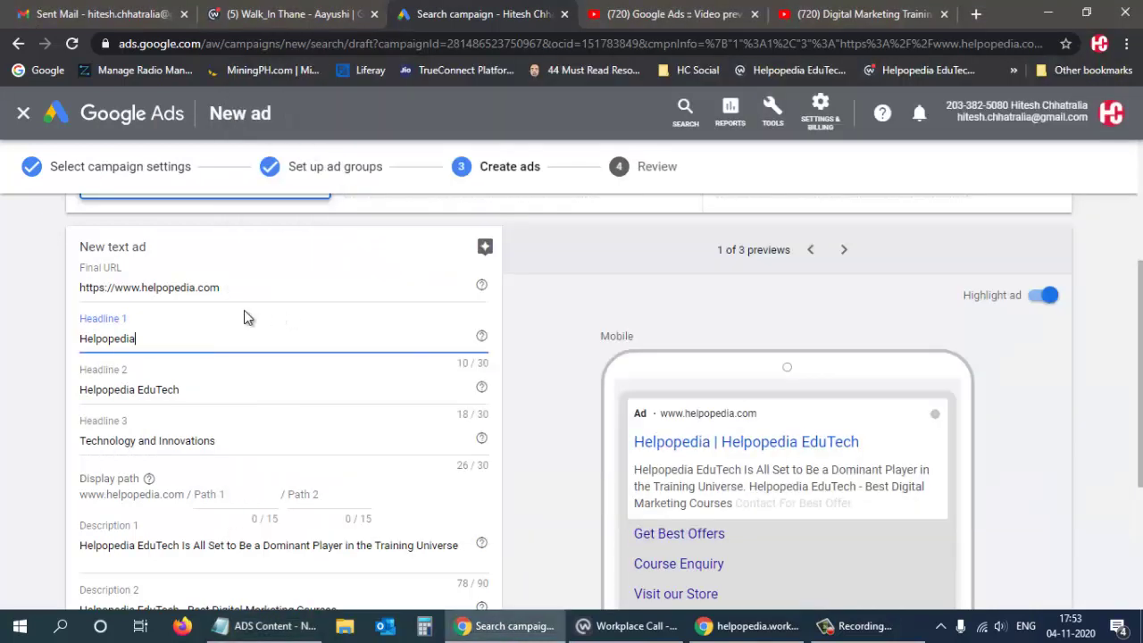
key(alt+Tab)
key(alt+Tab)
double_click(194, 338)
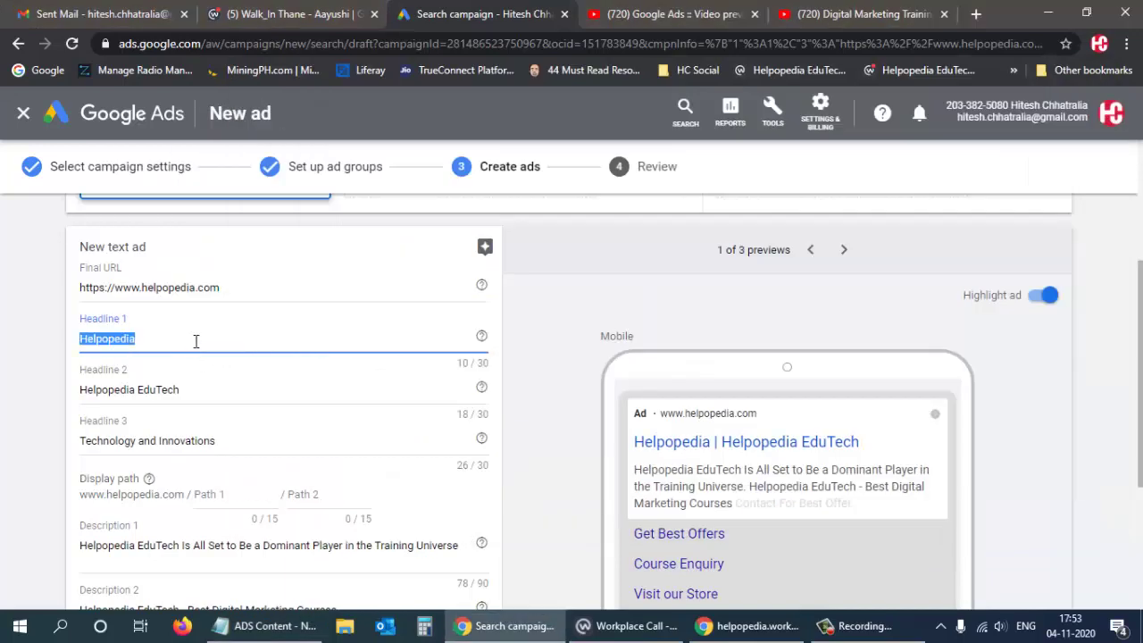
key(ctrl+v)
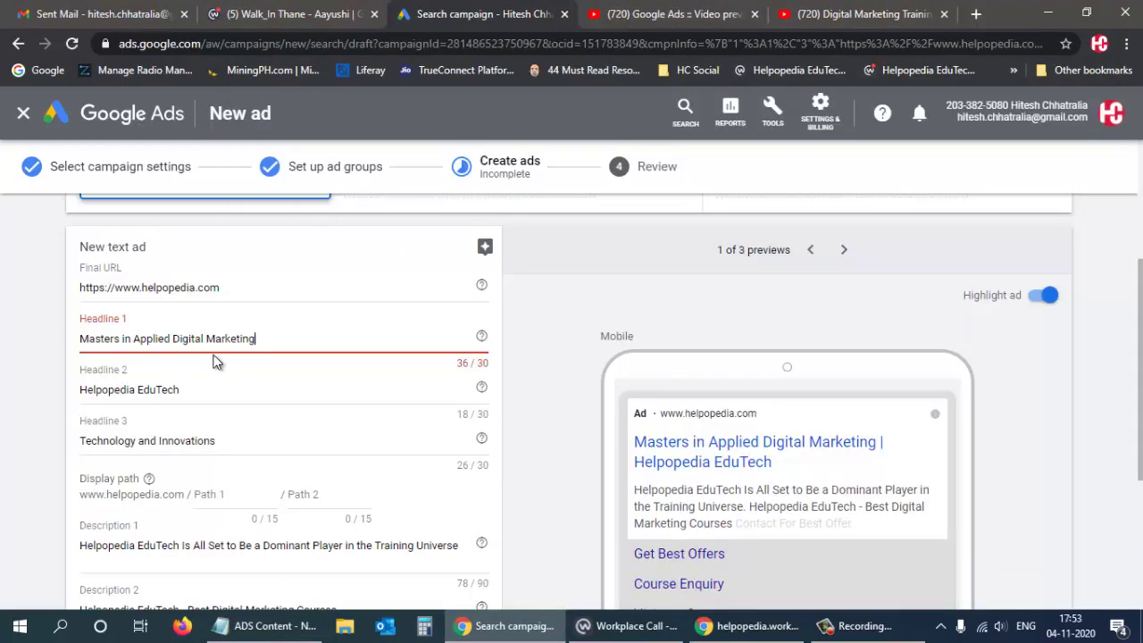
double_click(146, 334)
key(BackSpace)
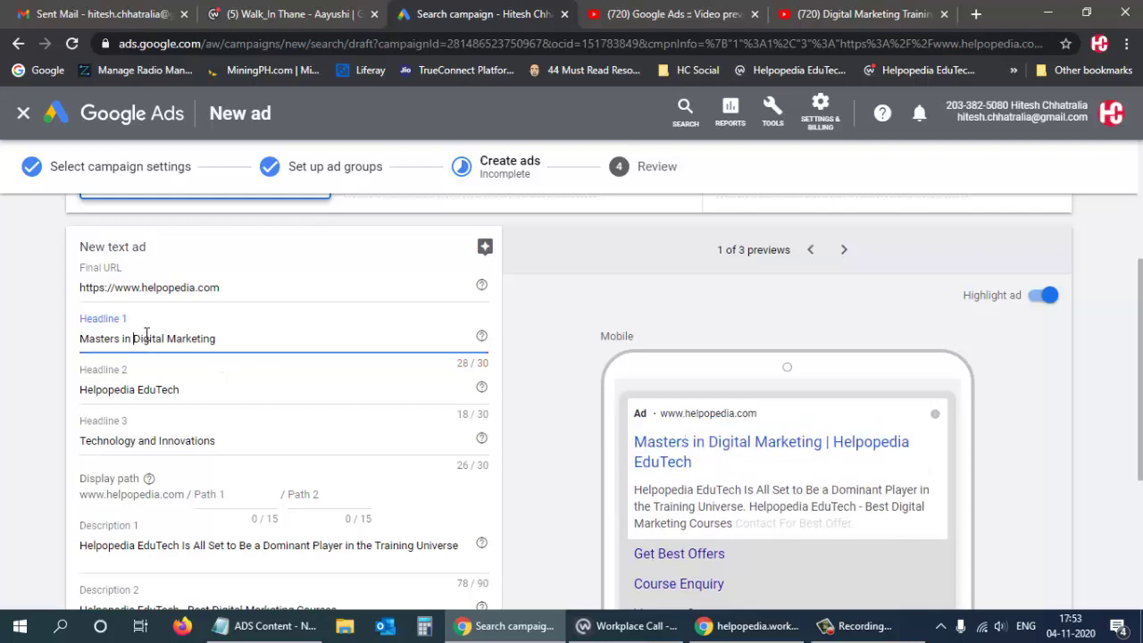
Replace the text ad's Headline 2 with "Get Certified Today".
drag(200, 385, 12, 397)
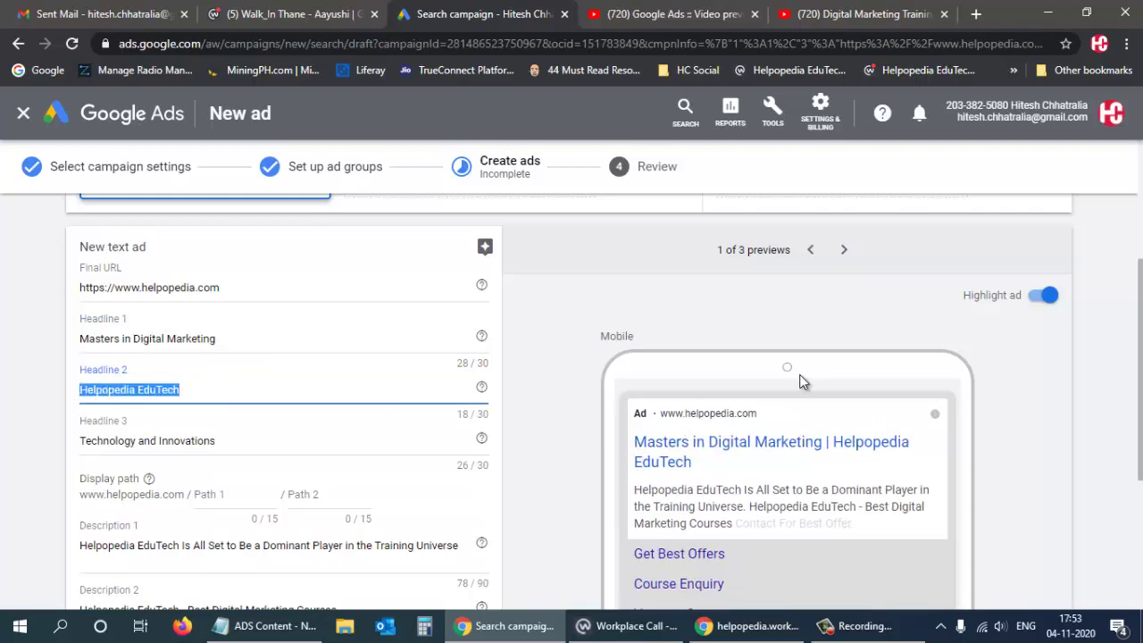
key(BackSpace)
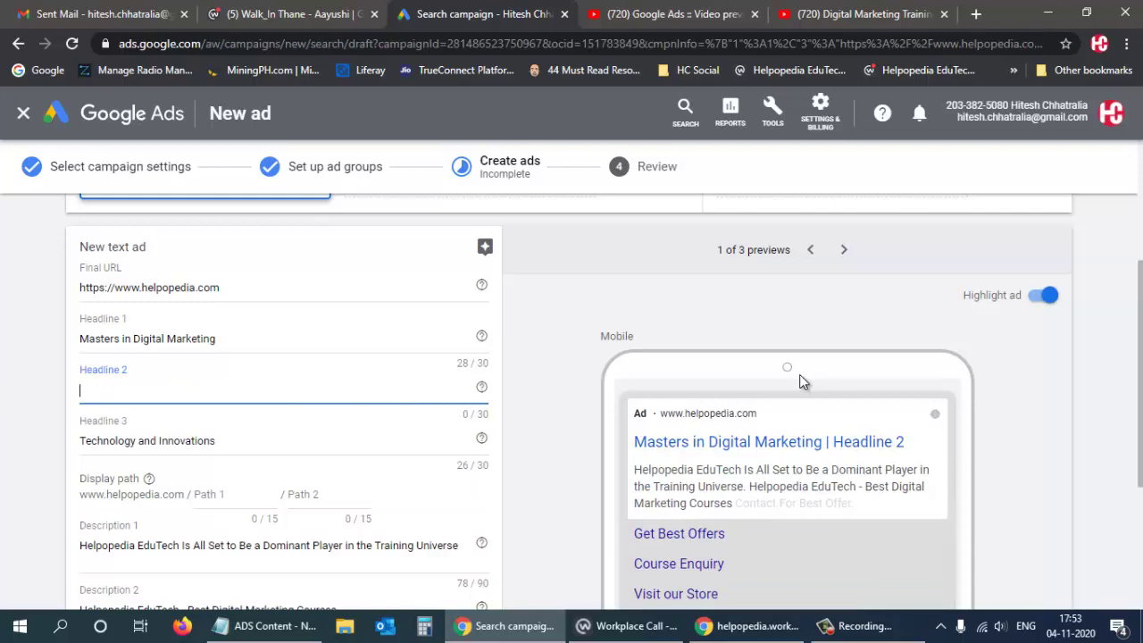
text(Internation)
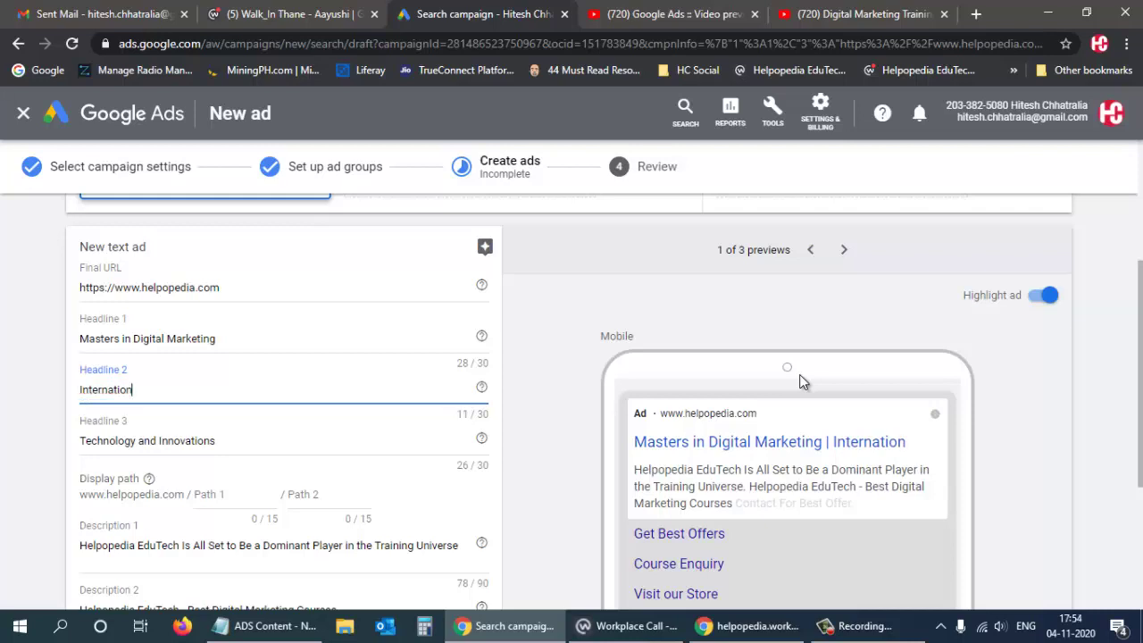
key(BackSpace)
key(BackSpace)
key(BackSpace)
key(BackSpace)
key(BackSpace)
key(BackSpace)
key(BackSpace)
key(BackSpace)
key(BackSpace)
key(BackSpace)
key(BackSpace)
text(Get)
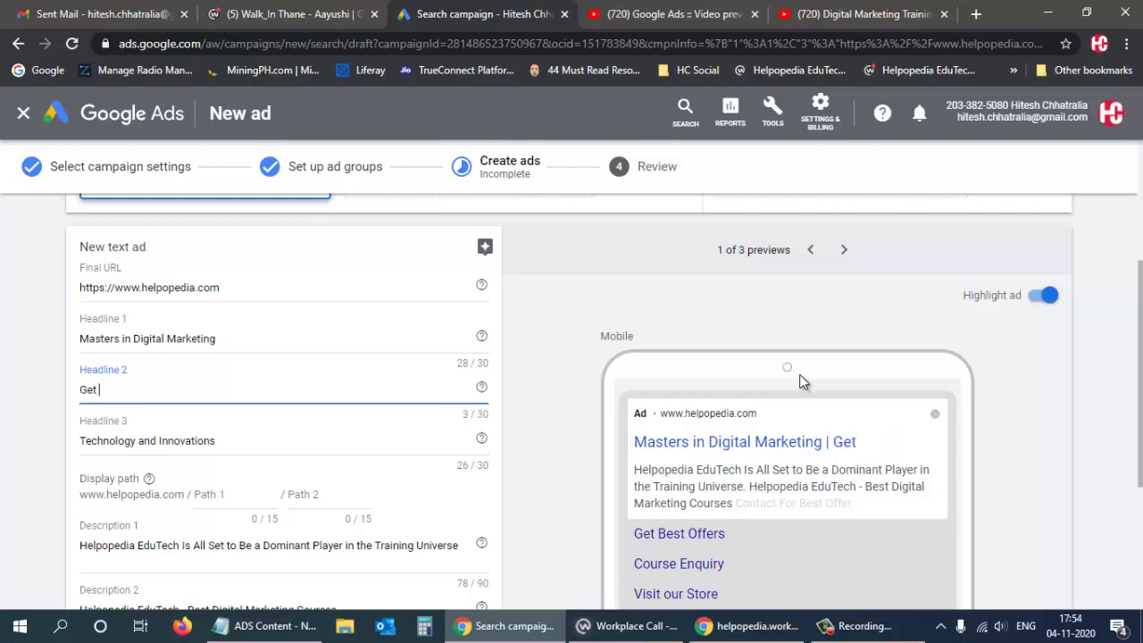
text( Certified Today)
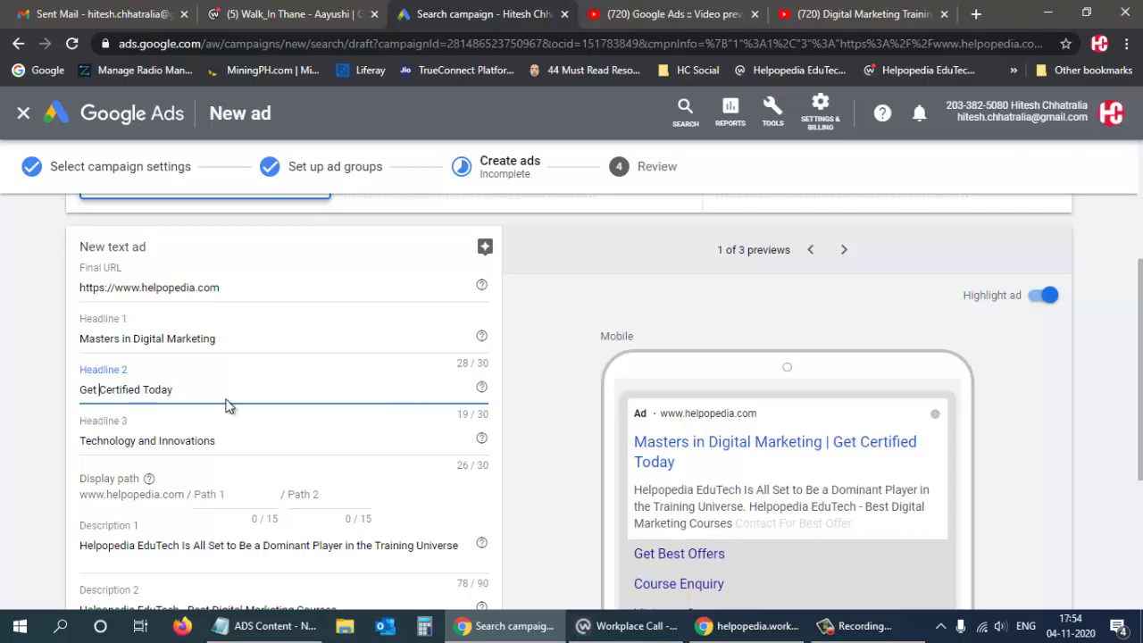
text(Interna)
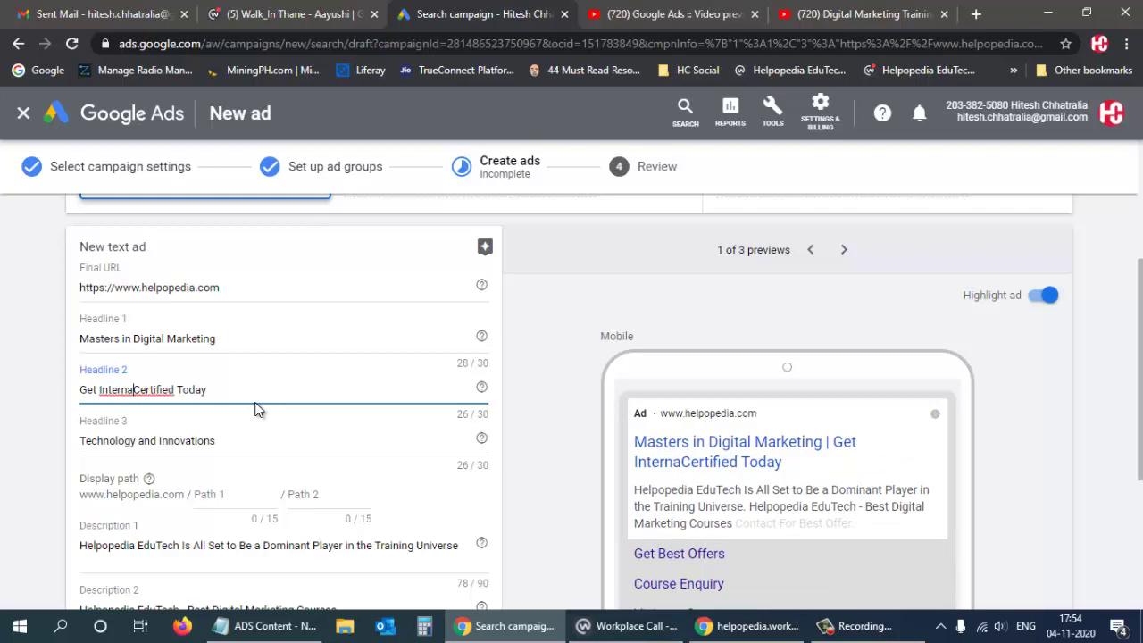
text(tional)
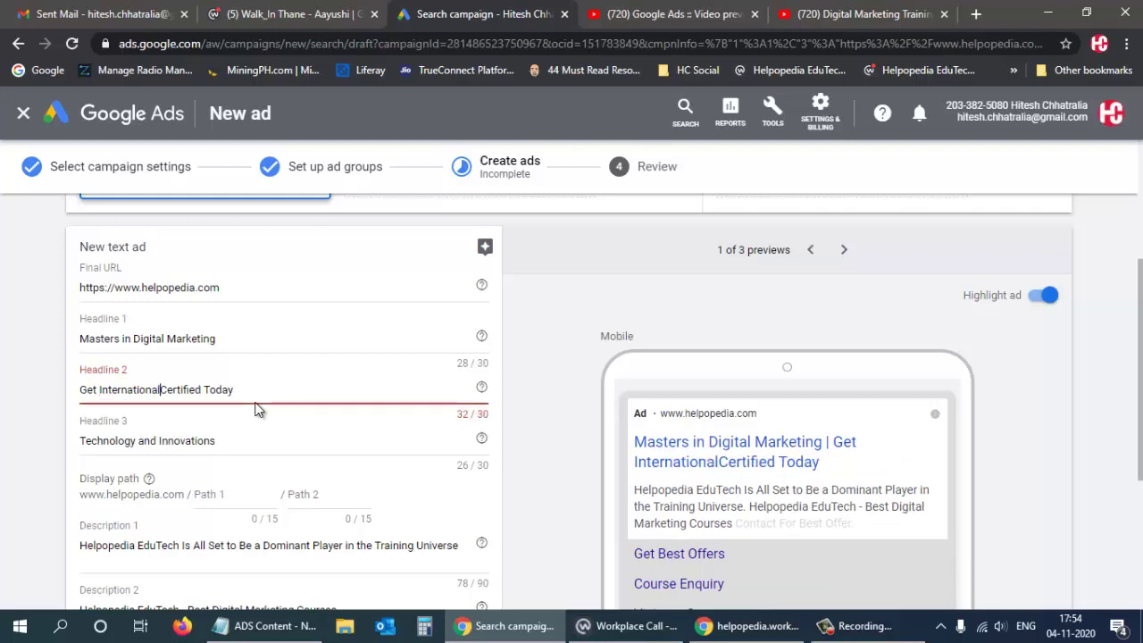
key(BackSpace)
key(BackSpace)
key(BackSpace)
key(BackSpace)
key(BackSpace)
key(BackSpace)
key(BackSpace)
key(BackSpace)
key(BackSpace)
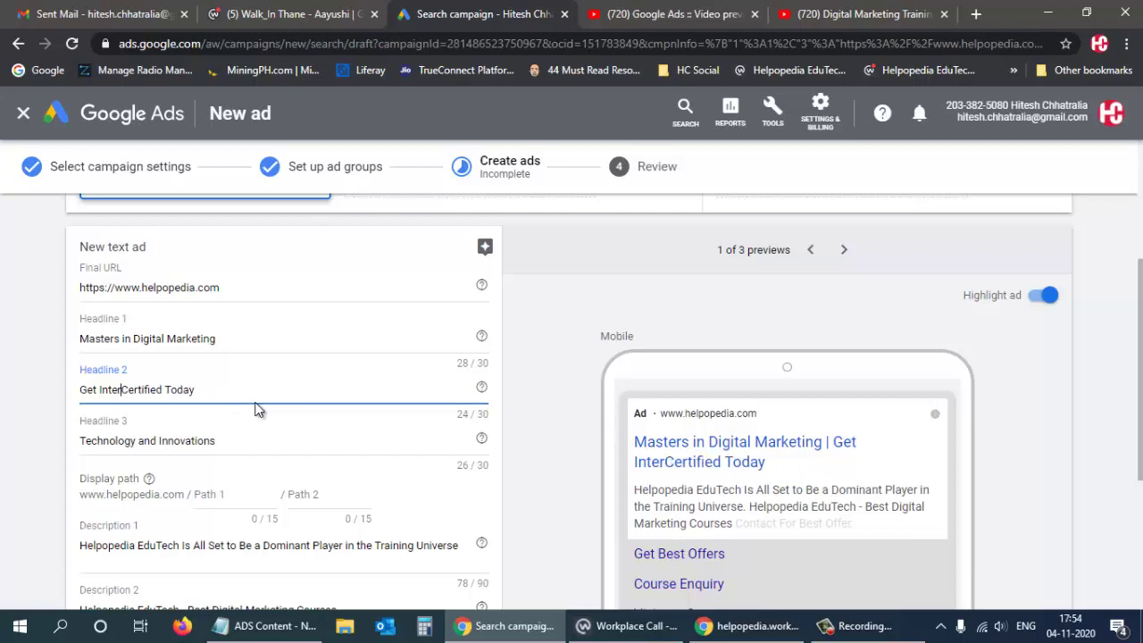
key(BackSpace)
key(BackSpace)
key(BackSpace)
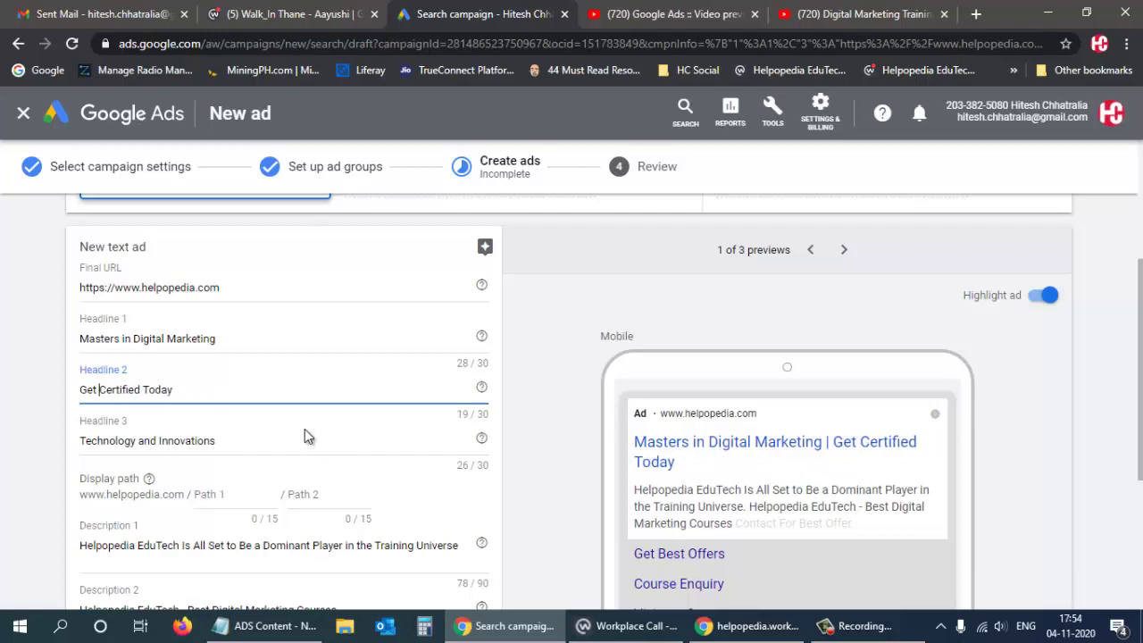
Replace the text ad's Headline 3 with "100% Career Oriented Courses".
scroll(236, 410, down, 1)
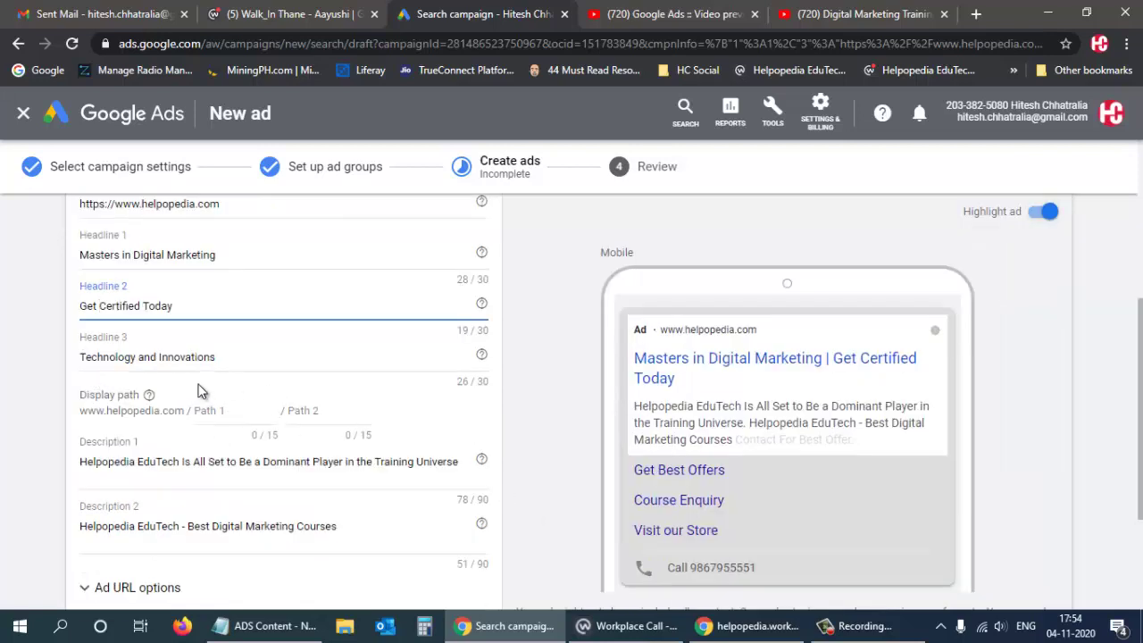
click(234, 352)
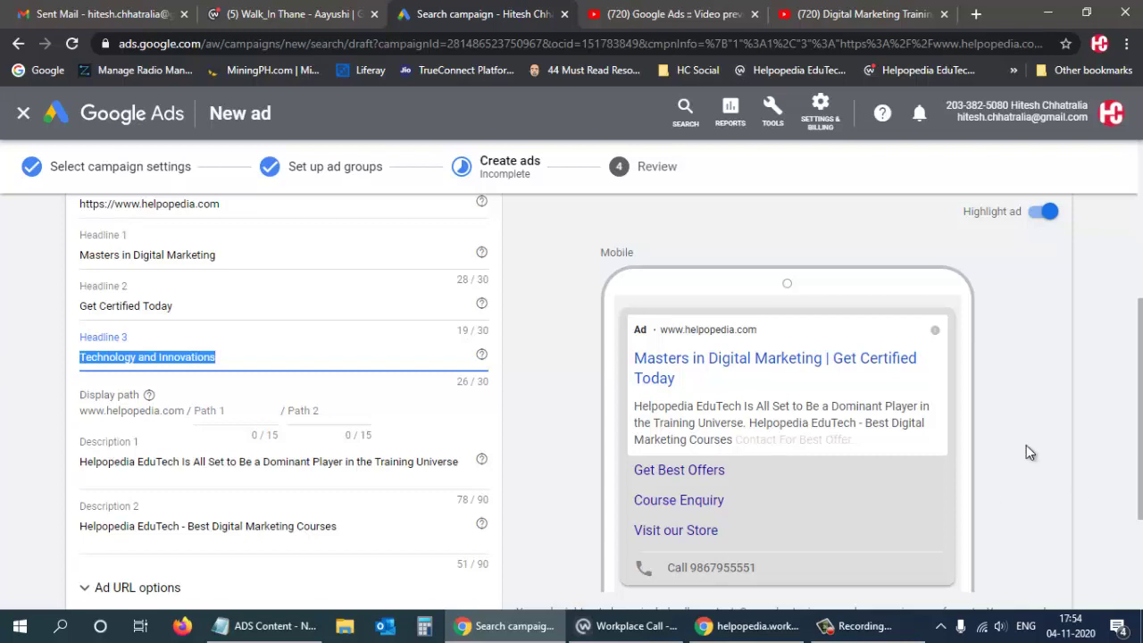
key(BackSpace)
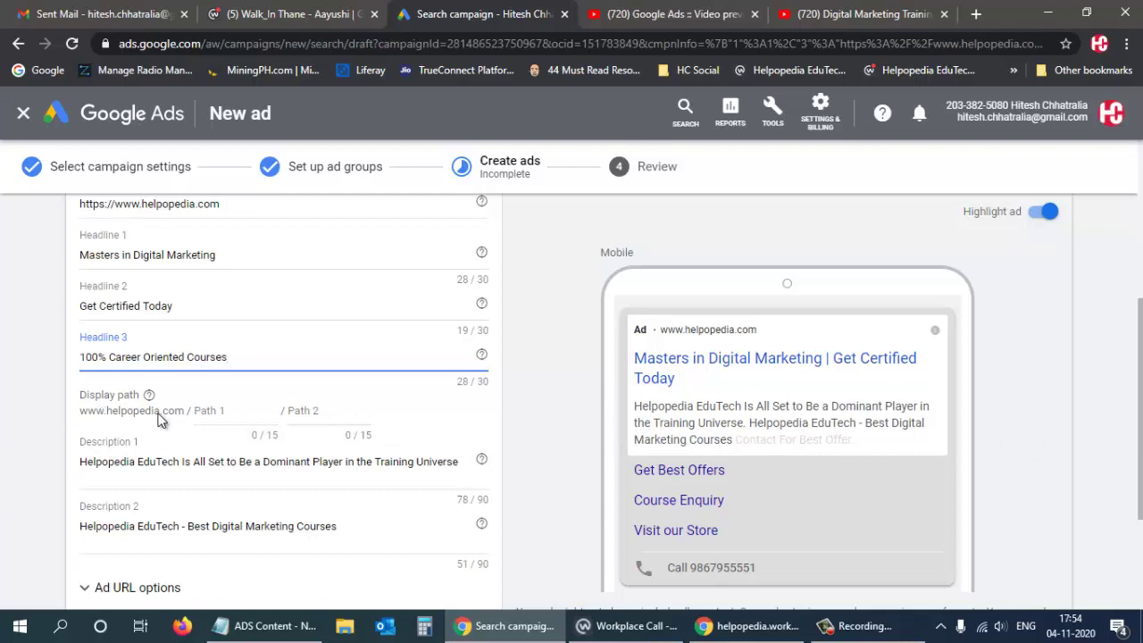
Replace Description 1 with the "Excellent opportunity to kick-start your Digital Career" sentence from the ADS Content notes, removing the word "Digital" before "Career".
scroll(178, 402, down, 1)
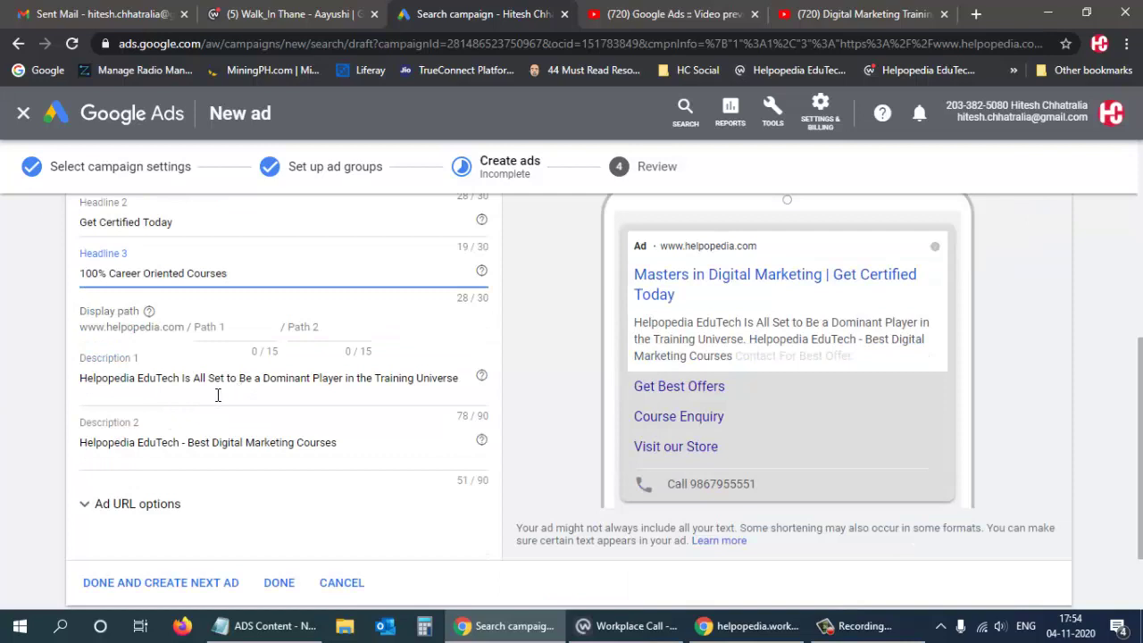
drag(82, 384, 84, 359)
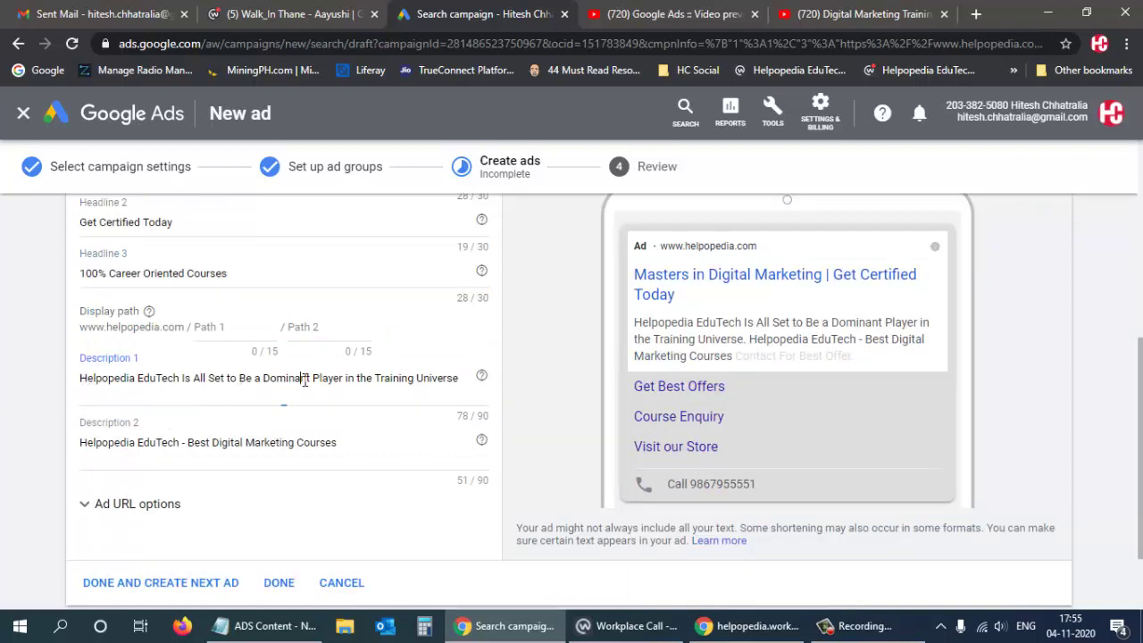
double_click(295, 379)
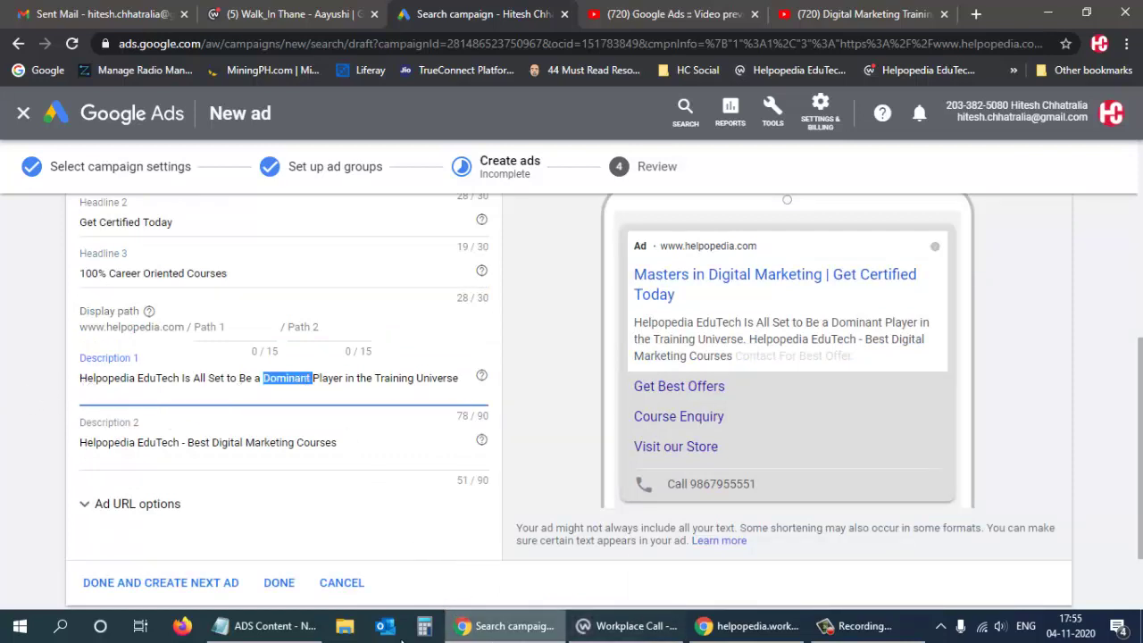
click(268, 625)
scroll(528, 121, down, 2)
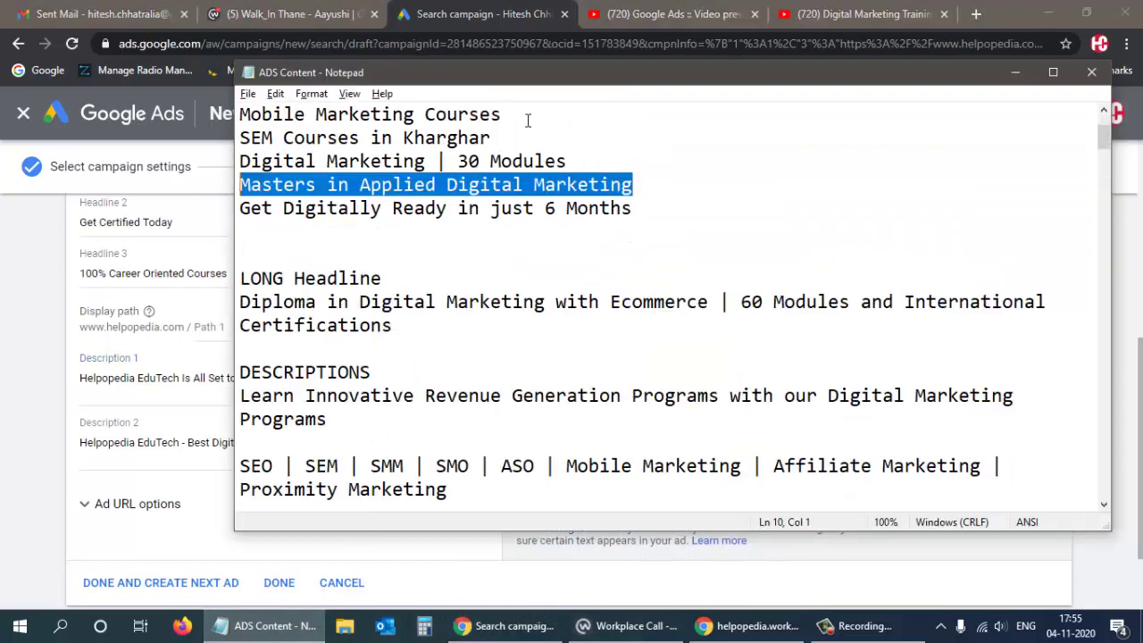
scroll(527, 122, down, 5)
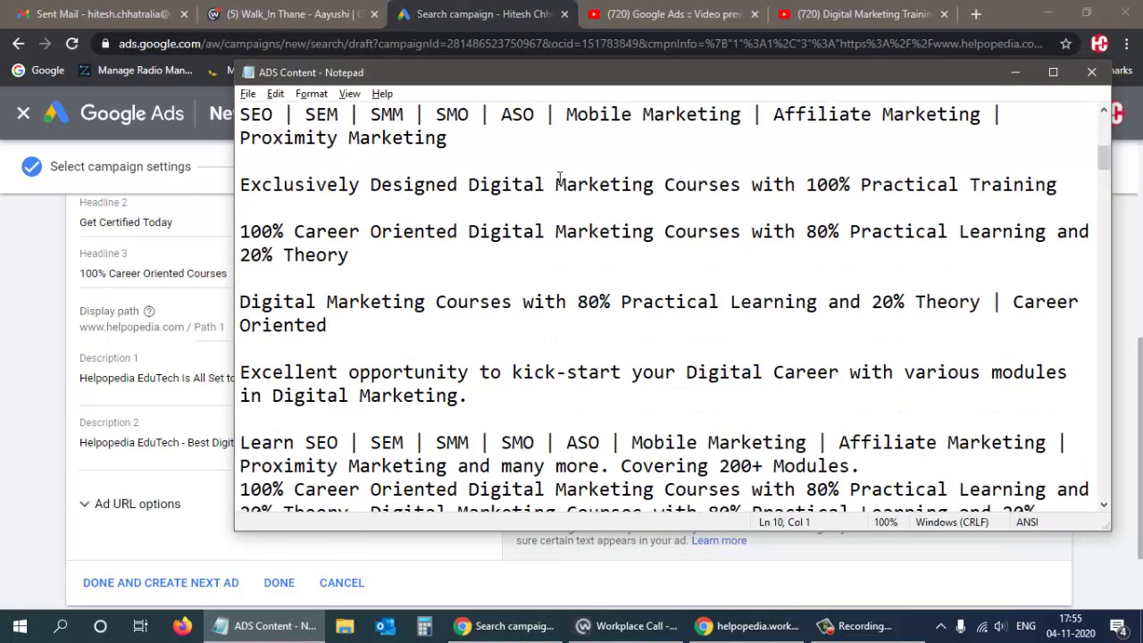
drag(241, 368, 474, 393)
key(alt+Tab)
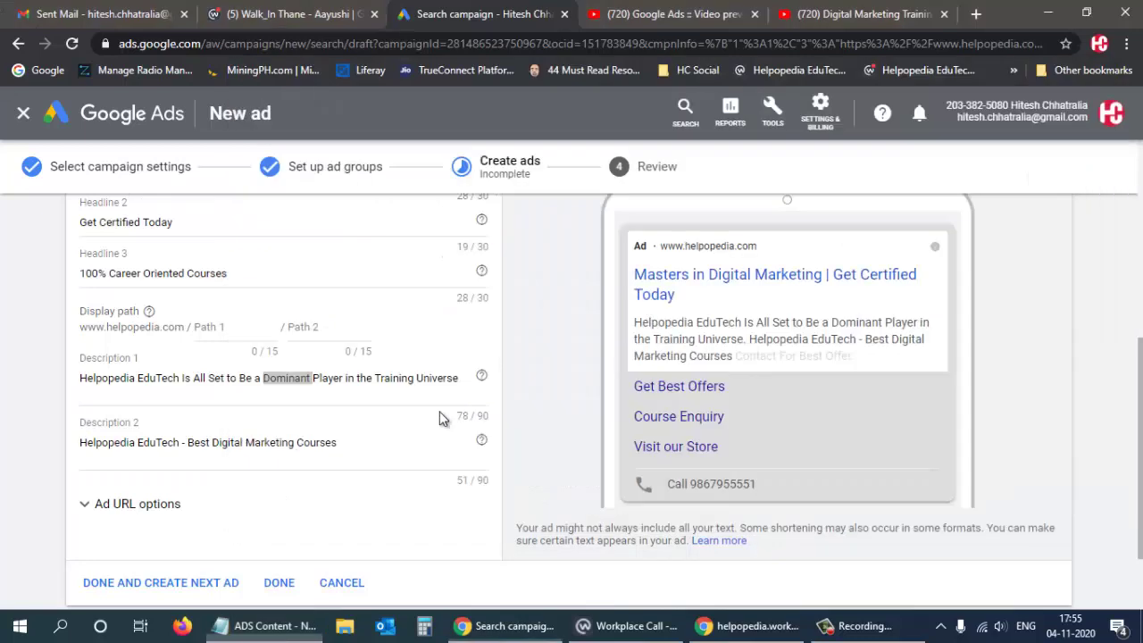
triple_click(343, 386)
text(Excellent opportunity to kick-start your Digital Career with various modules in Digital Marketing.)
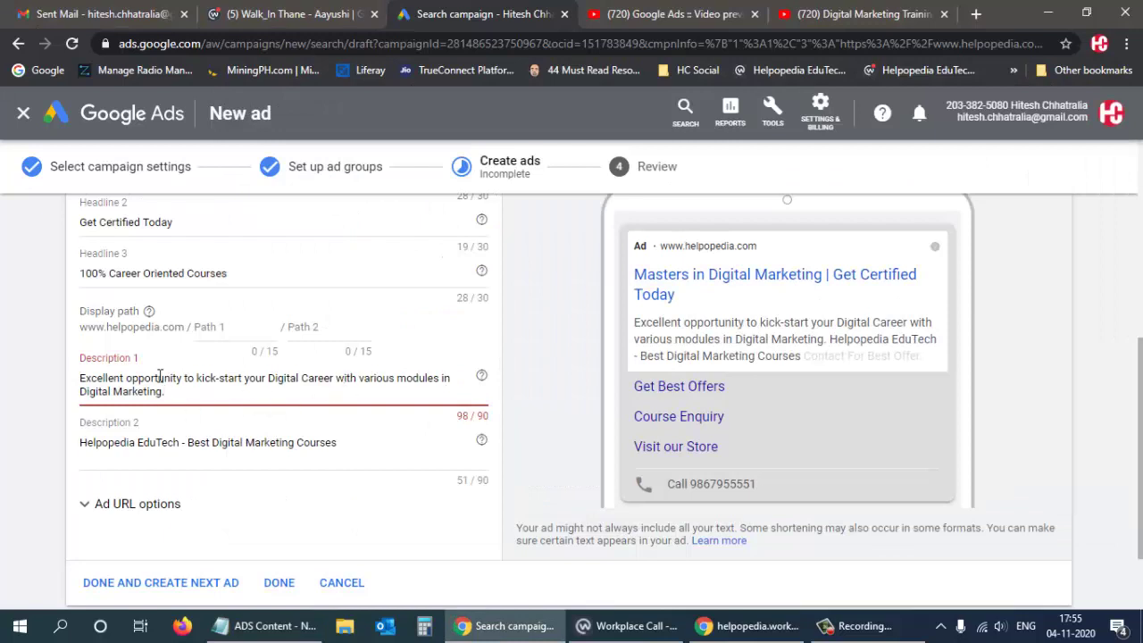
double_click(276, 378)
key(BackSpace)
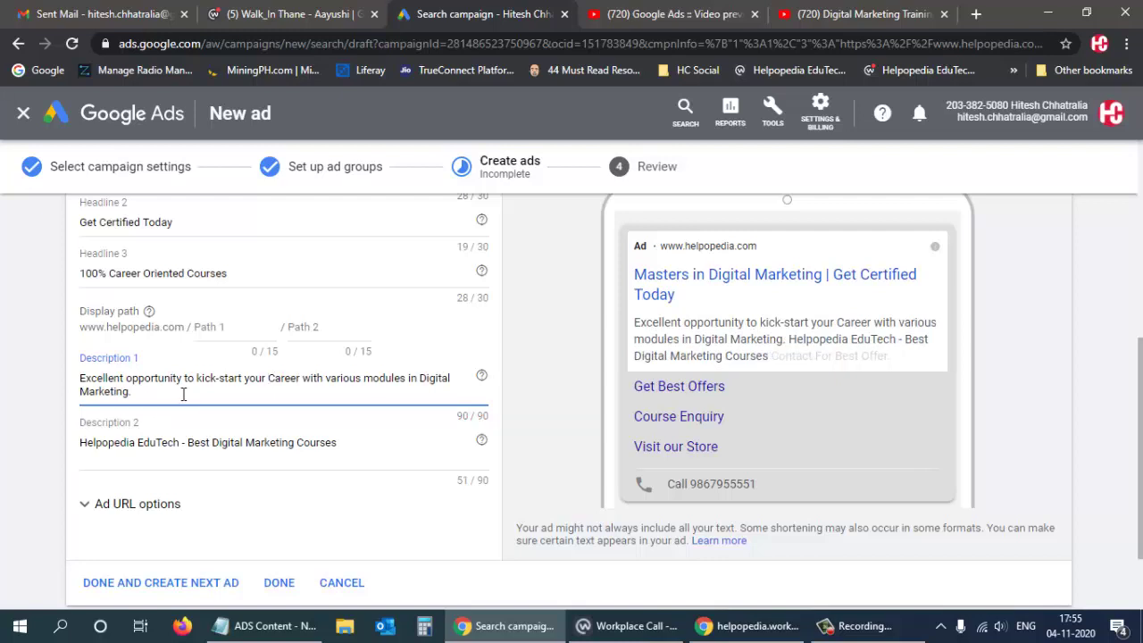
Replace Description 2 with "Learn SEO | SEM | SMM | SMO | ASO | Mobile Marketing | Affiliate Marketing" copied from the ADS Content notes.
key(alt+Tab)
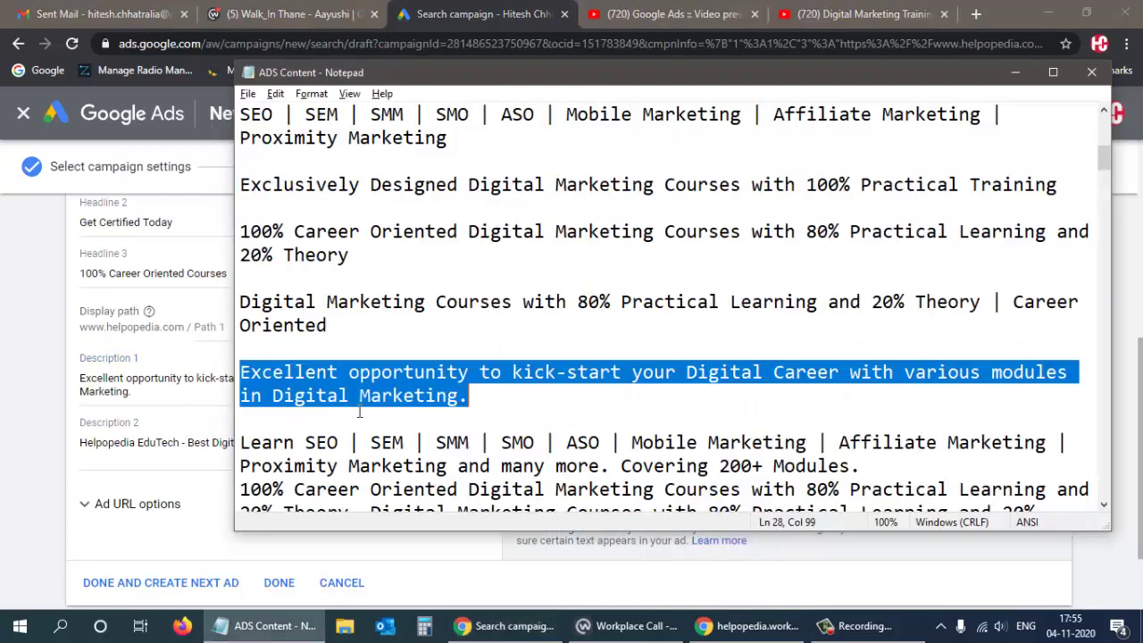
drag(239, 443, 436, 444)
click(805, 416)
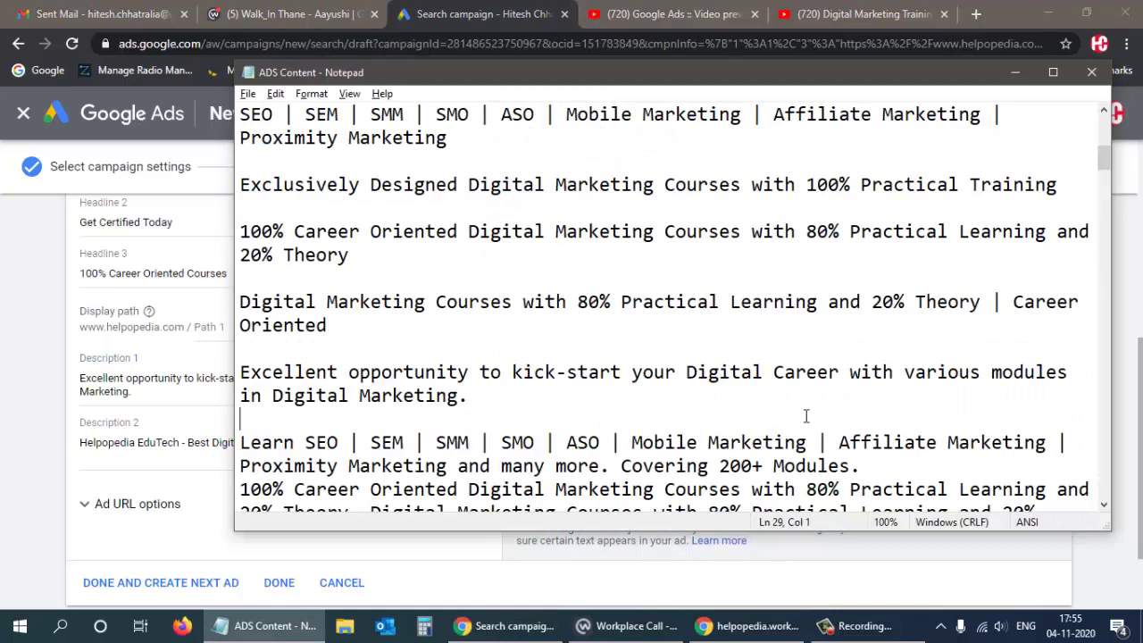
drag(1019, 430, 1050, 440)
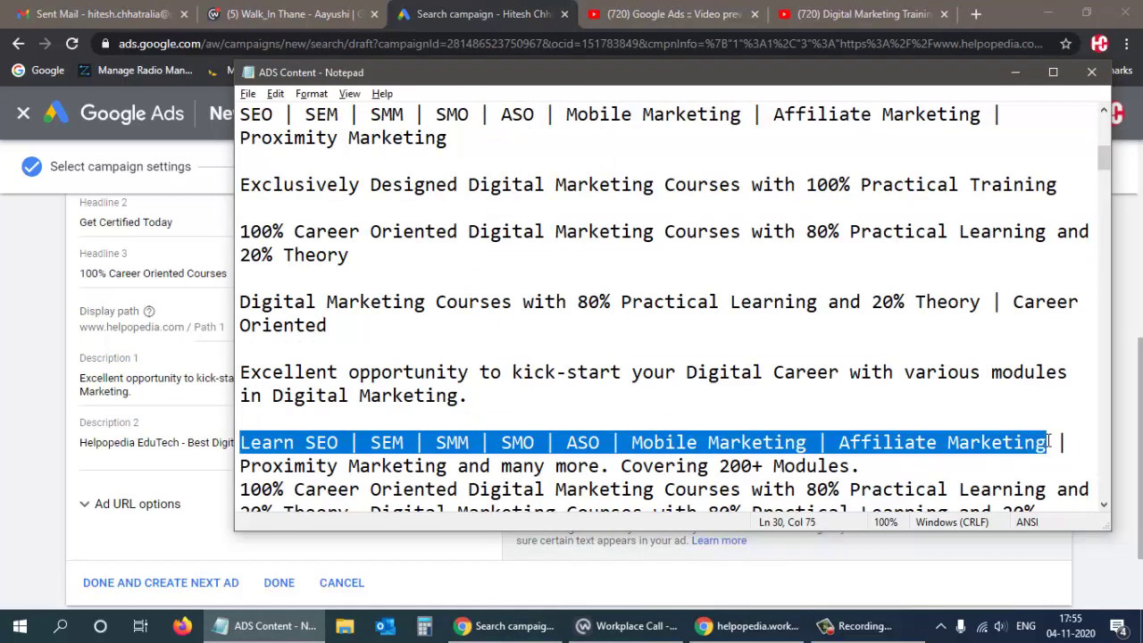
double_click(1046, 441)
key(alt)
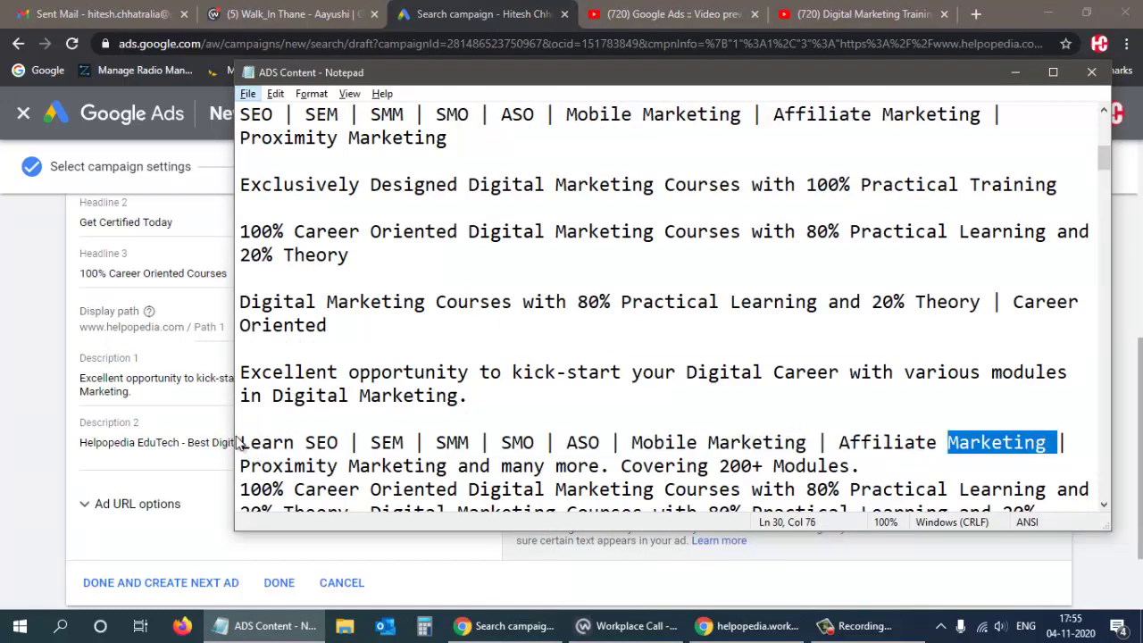
double_click(259, 441)
shift+click(1047, 444)
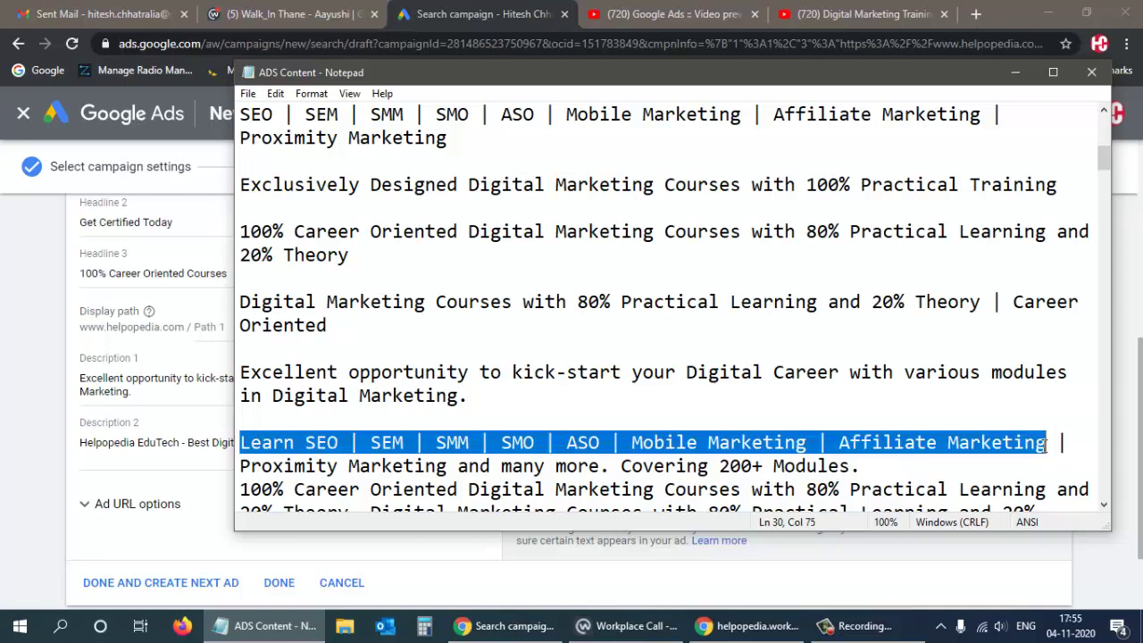
key(ctrl+c)
key(alt+Tab)
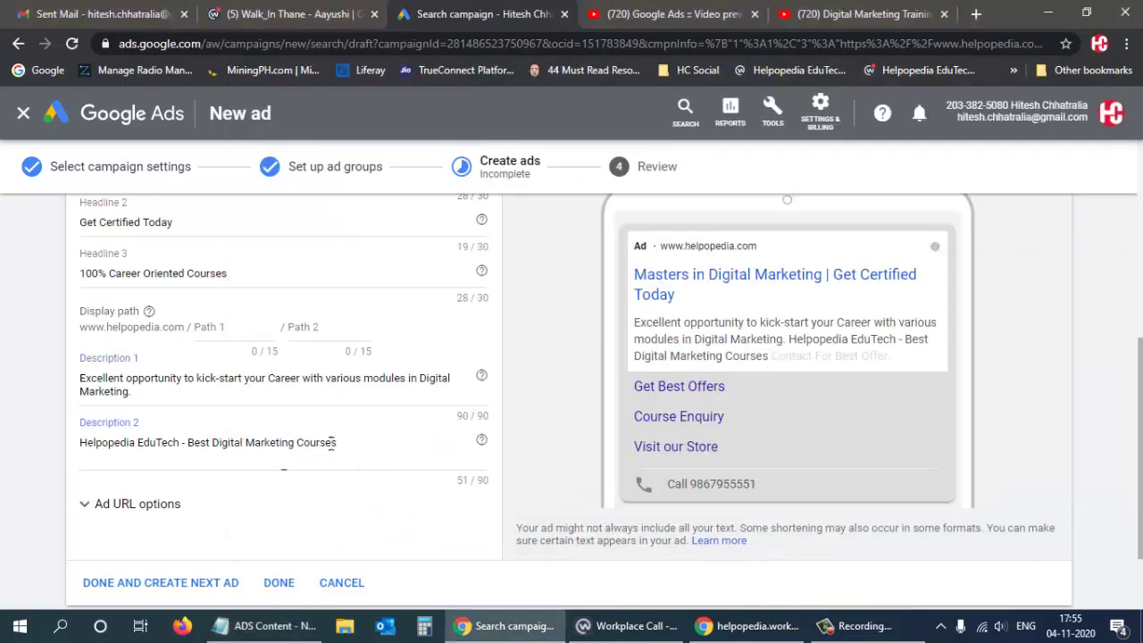
triple_click(332, 443)
key(ctrl+v)
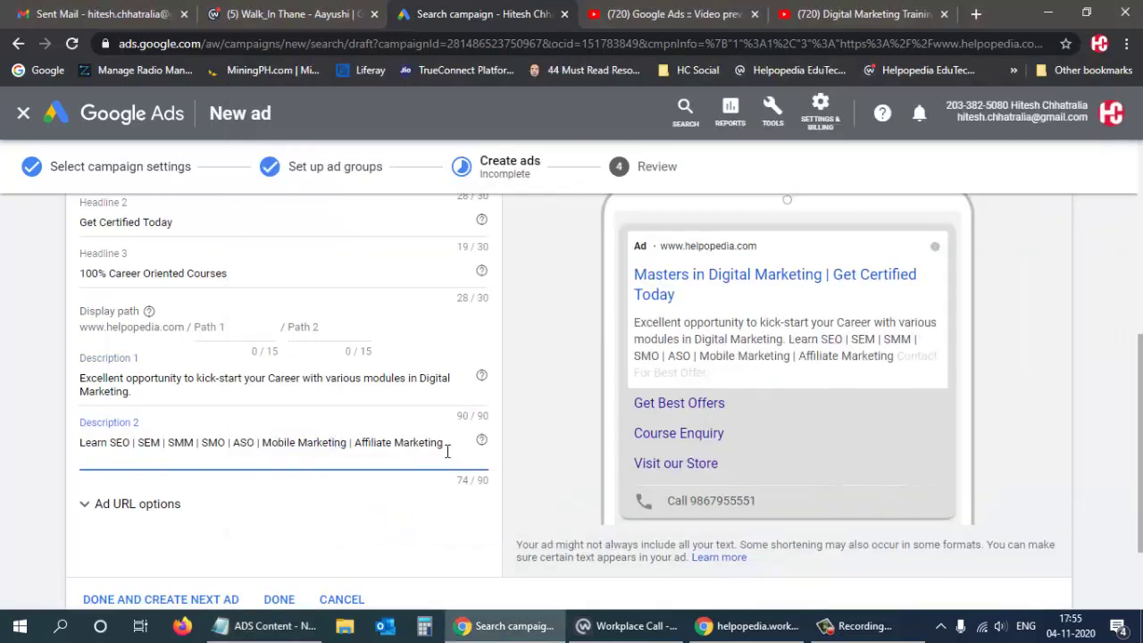
Save the text ad, check the campaign's daily estimates on the review page, and publish the Search campaign.
scroll(461, 465, down, 2)
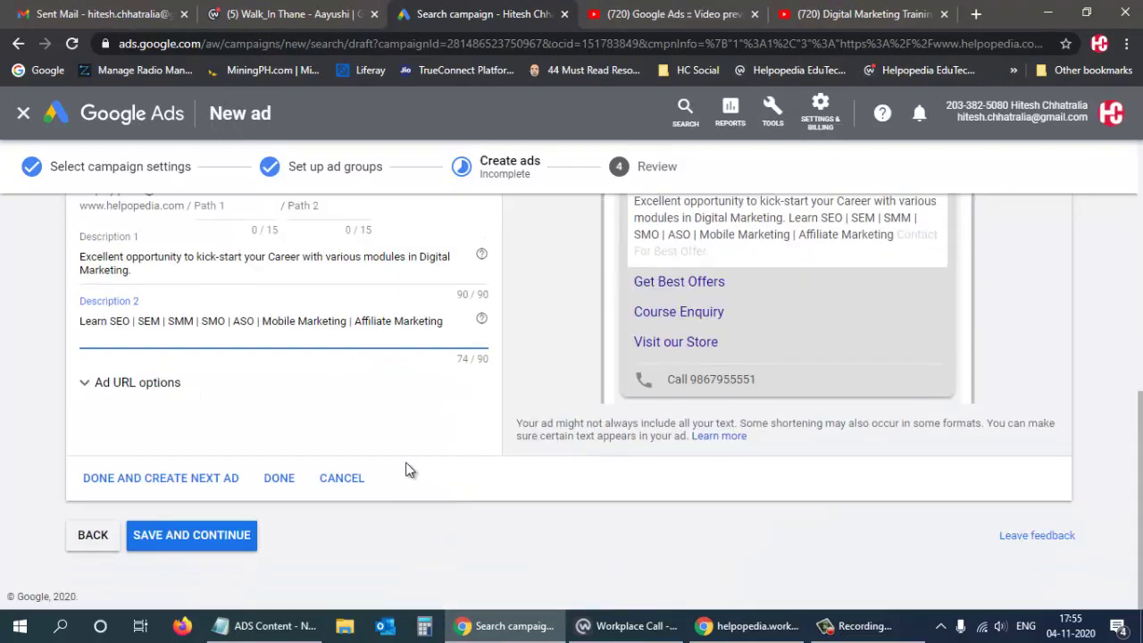
click(189, 538)
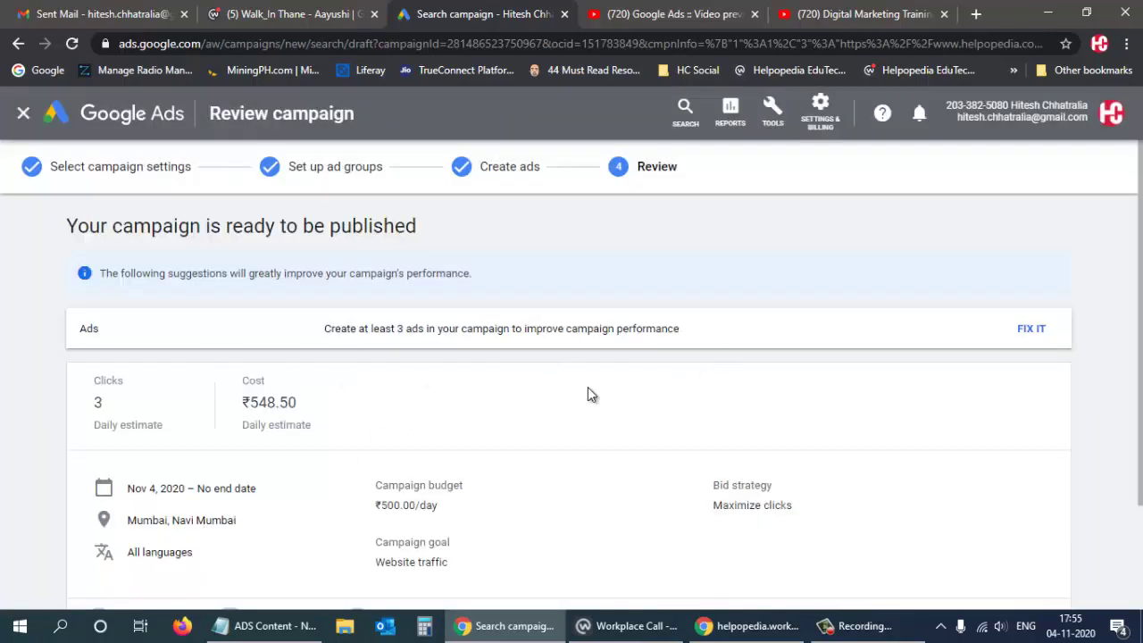
scroll(589, 394, down, 1)
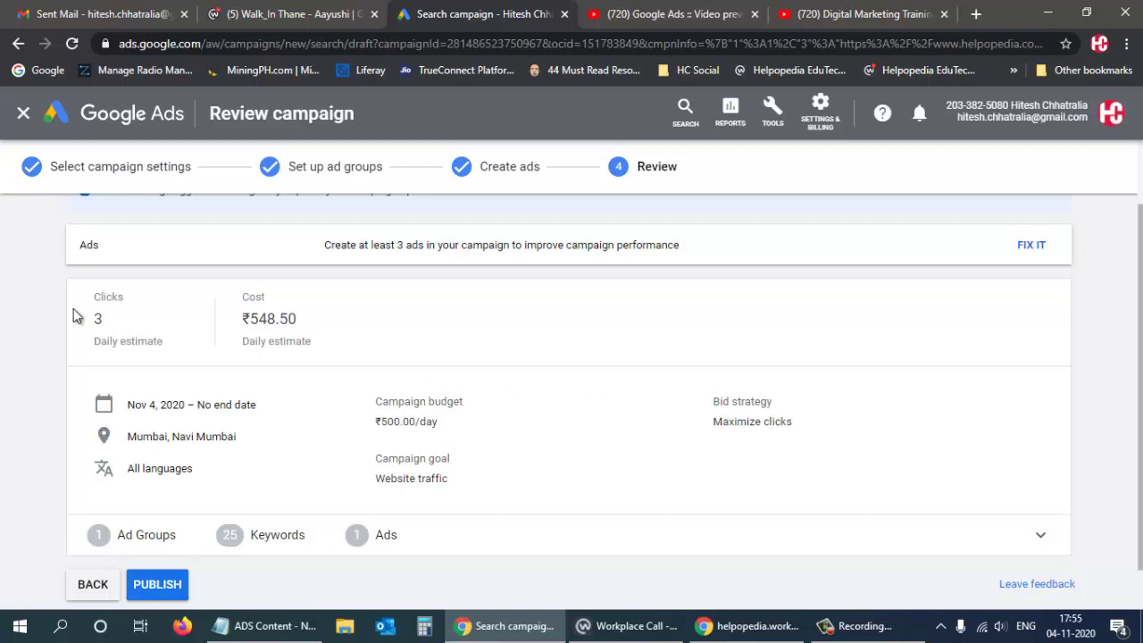
triple_click(257, 340)
drag(94, 340, 182, 345)
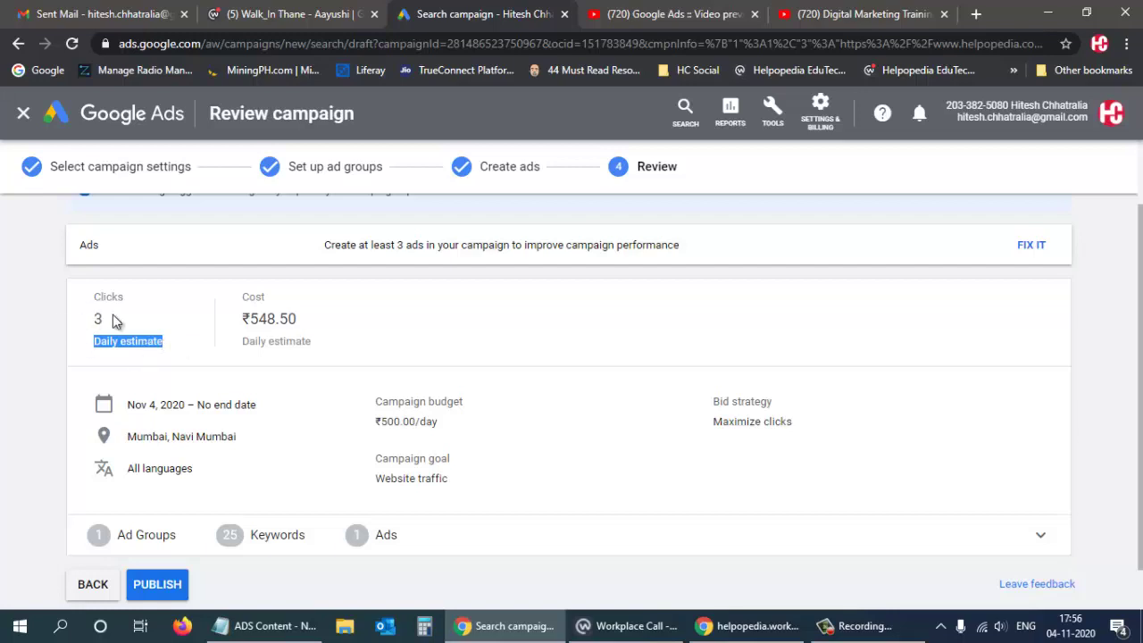
scroll(370, 384, down, 1)
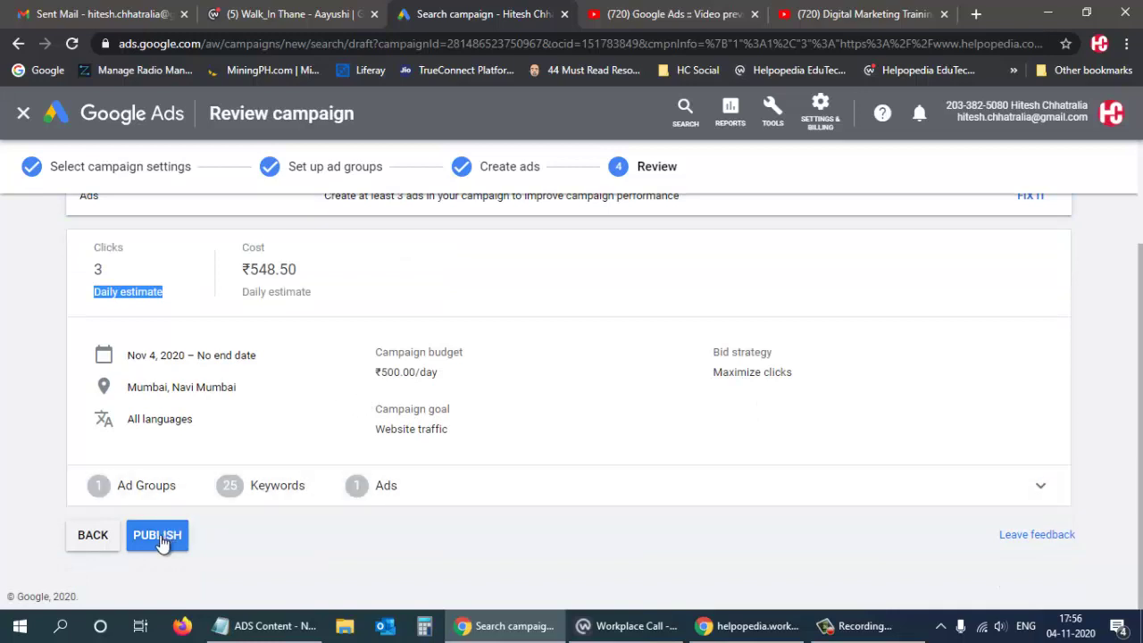
click(163, 535)
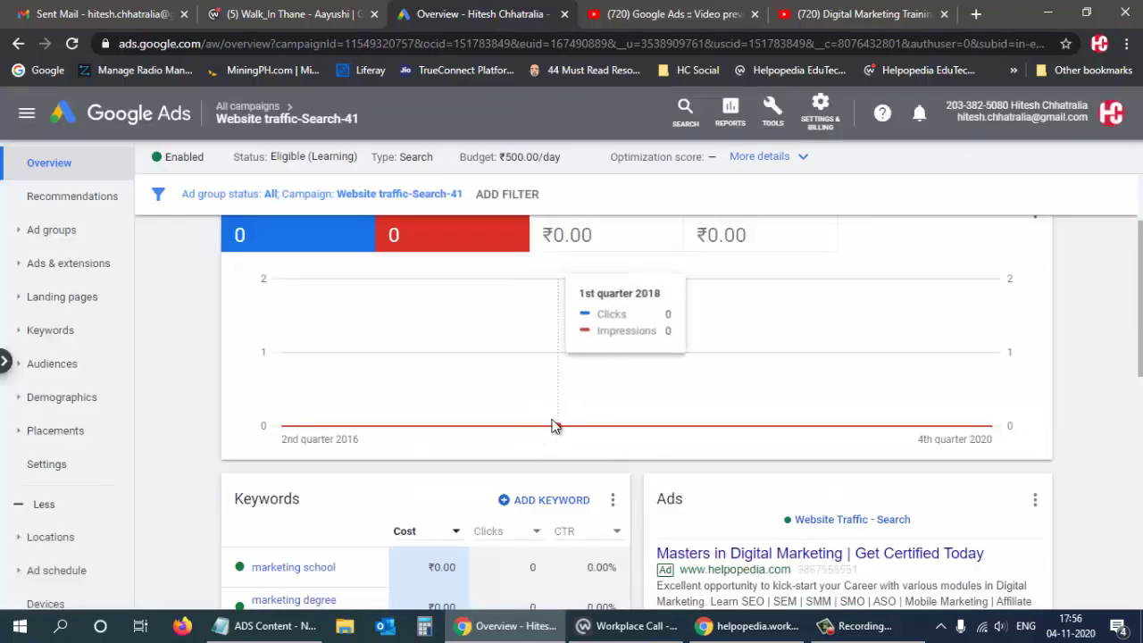
Examine the published ad's preview and its extensions on the campaign overview.
scroll(554, 425, down, 3)
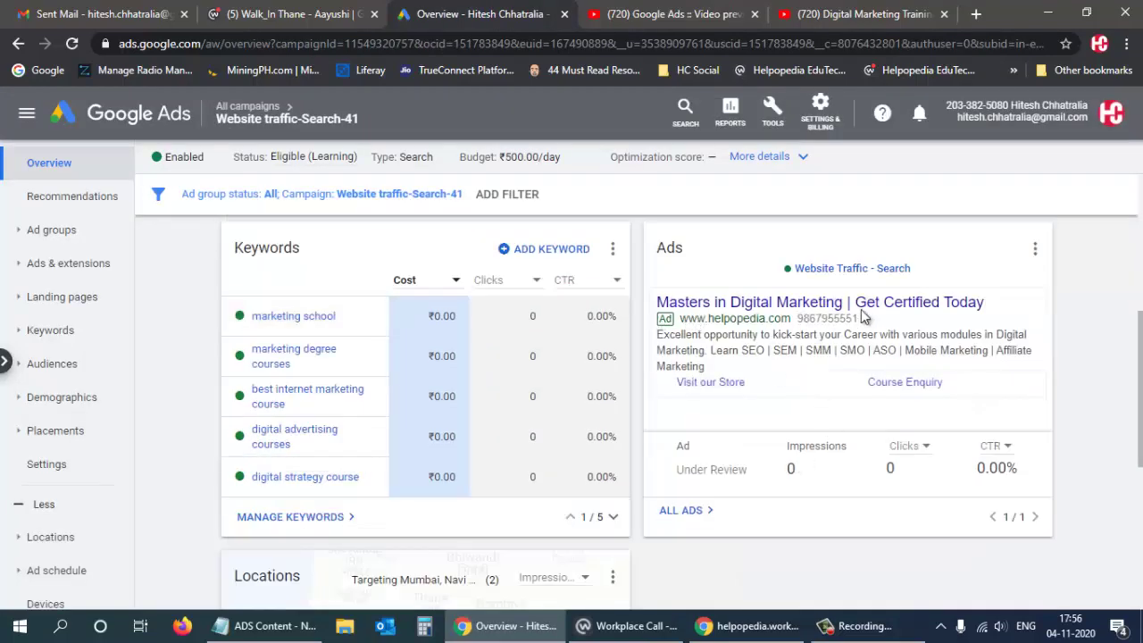
mouse_move(945, 314)
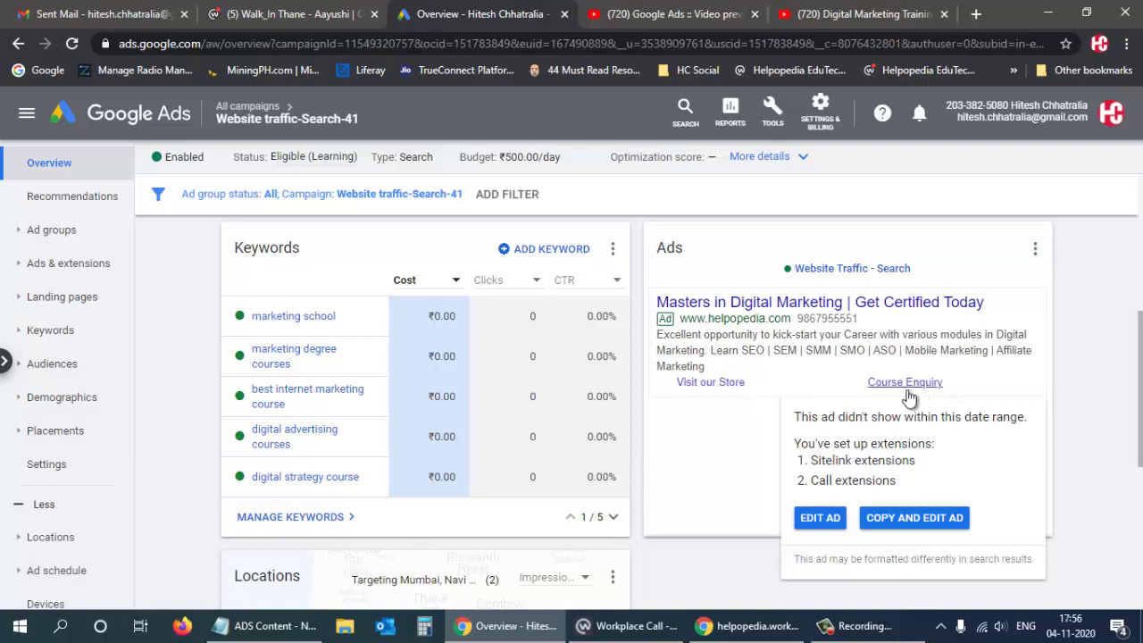
Check the Search campaign's full ads list and start a new campaign from the list of all campaigns.
scroll(721, 482, down, 2)
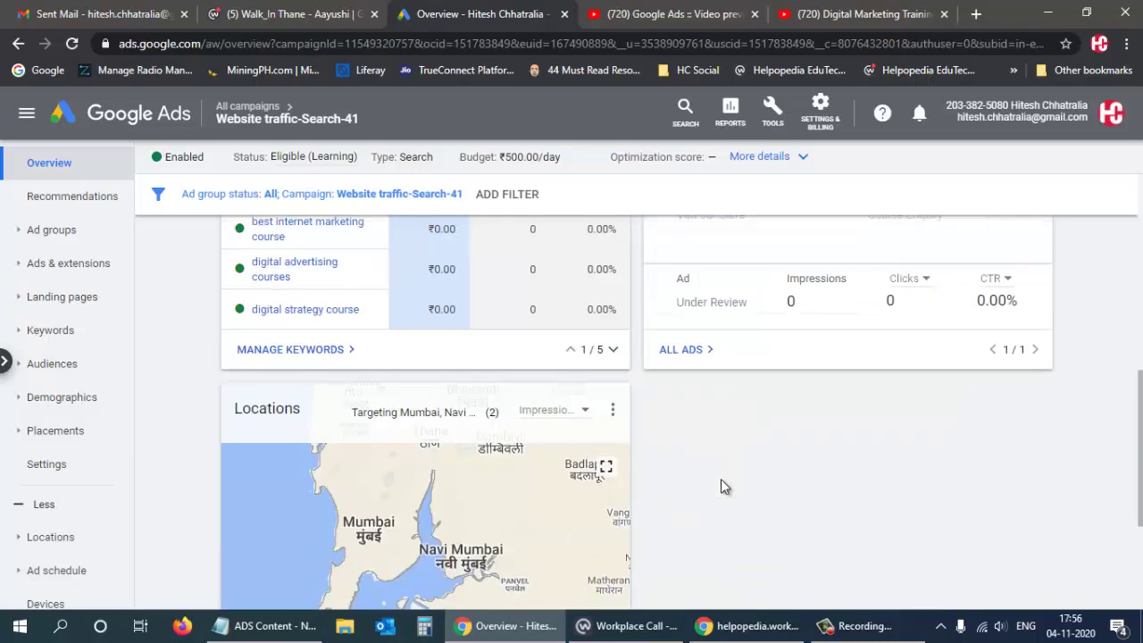
click(701, 351)
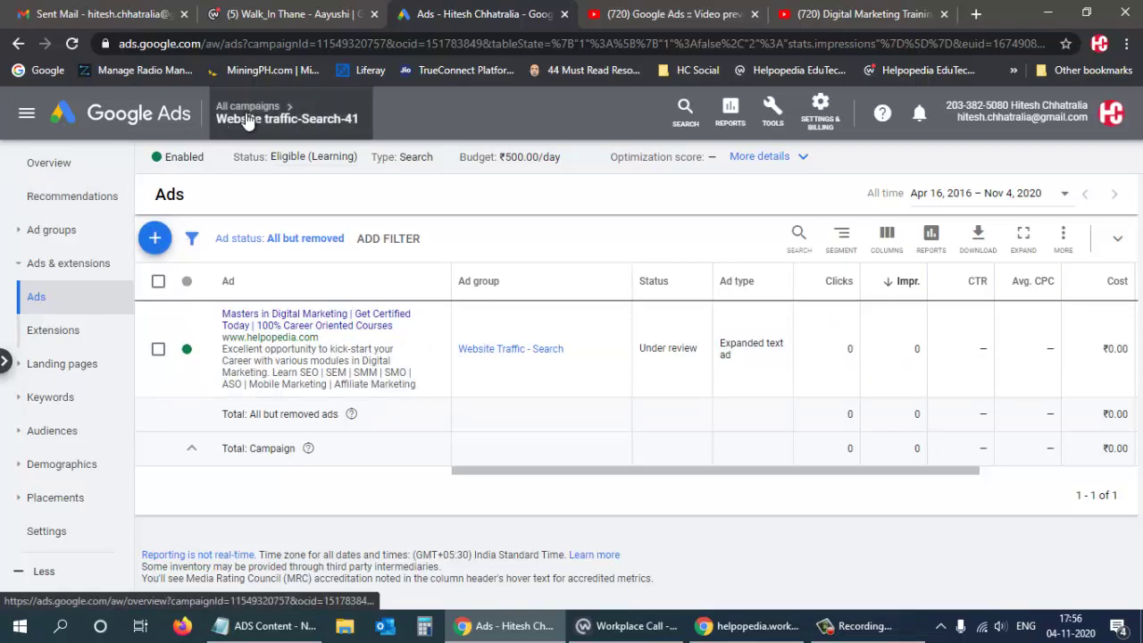
mouse_move(247, 121)
click(223, 166)
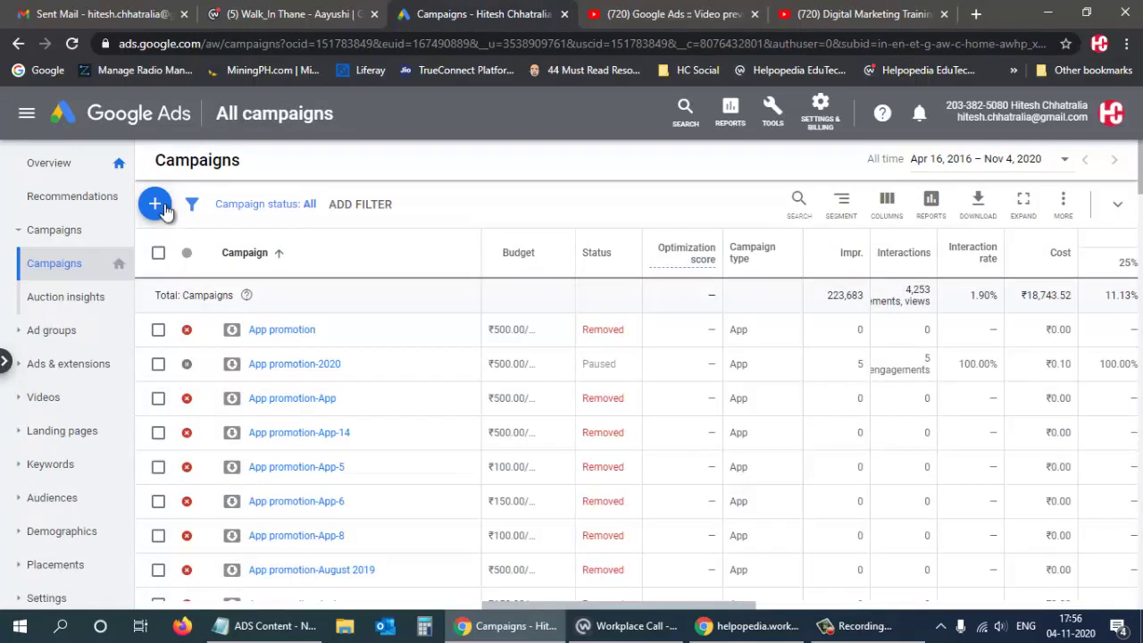
click(154, 204)
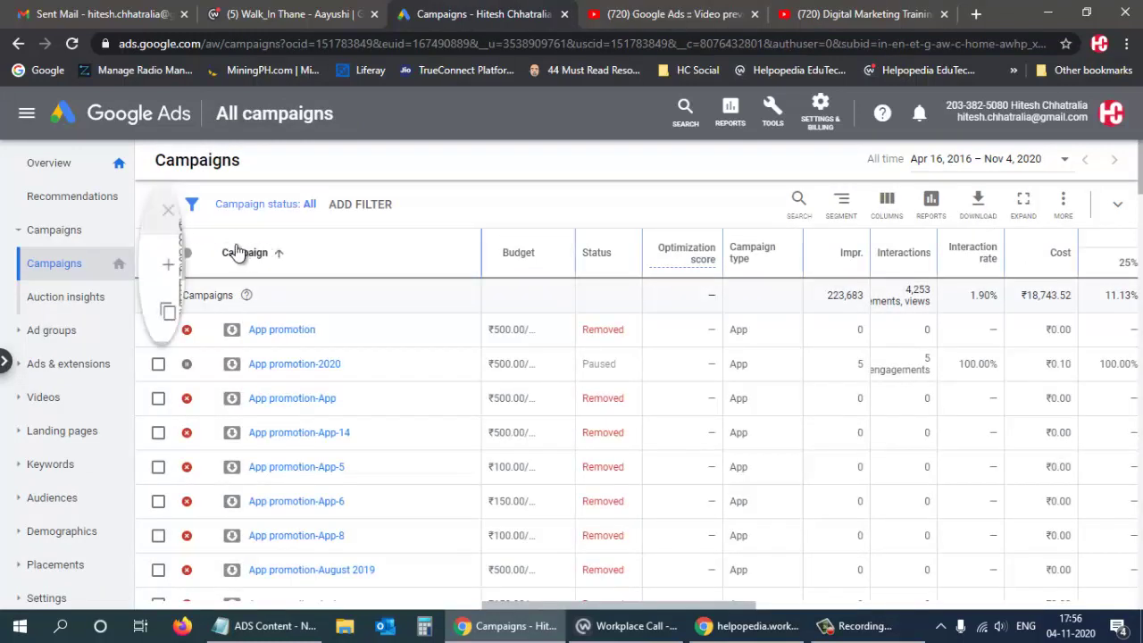
click(237, 262)
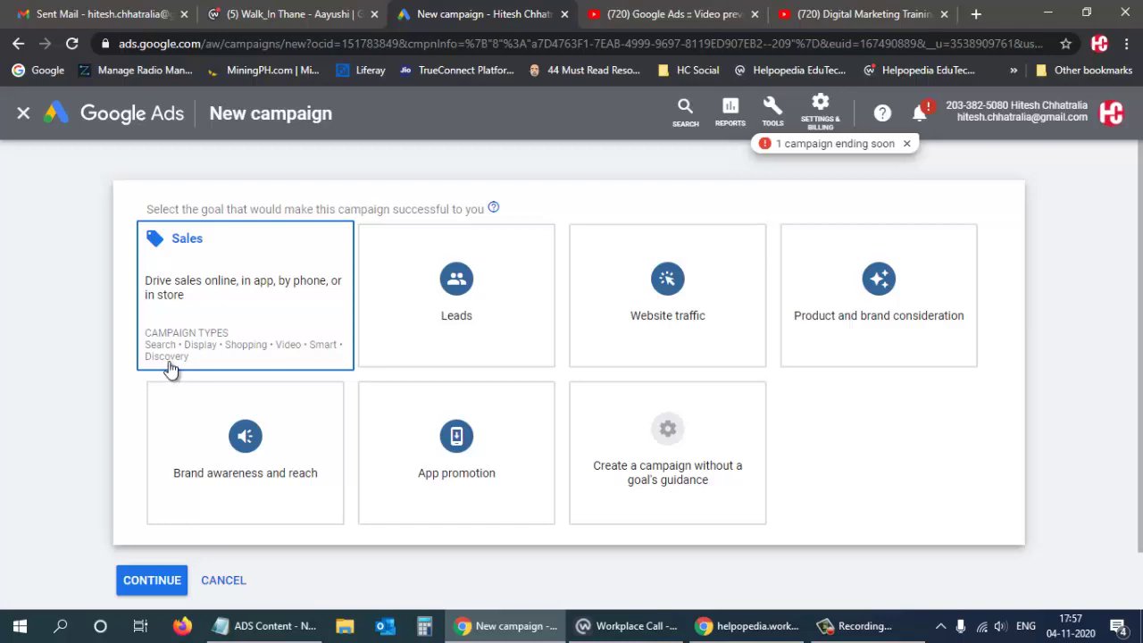
Choose the Leads goal and examine the campaign types offered for it and the other goals.
click(373, 259)
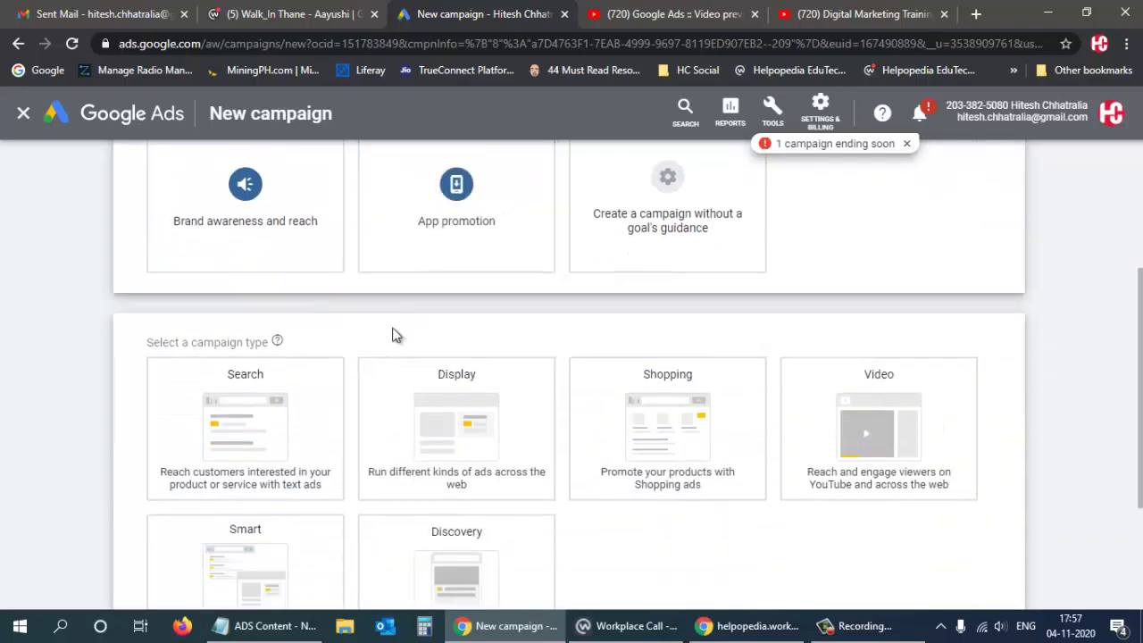
scroll(402, 299, up, 5)
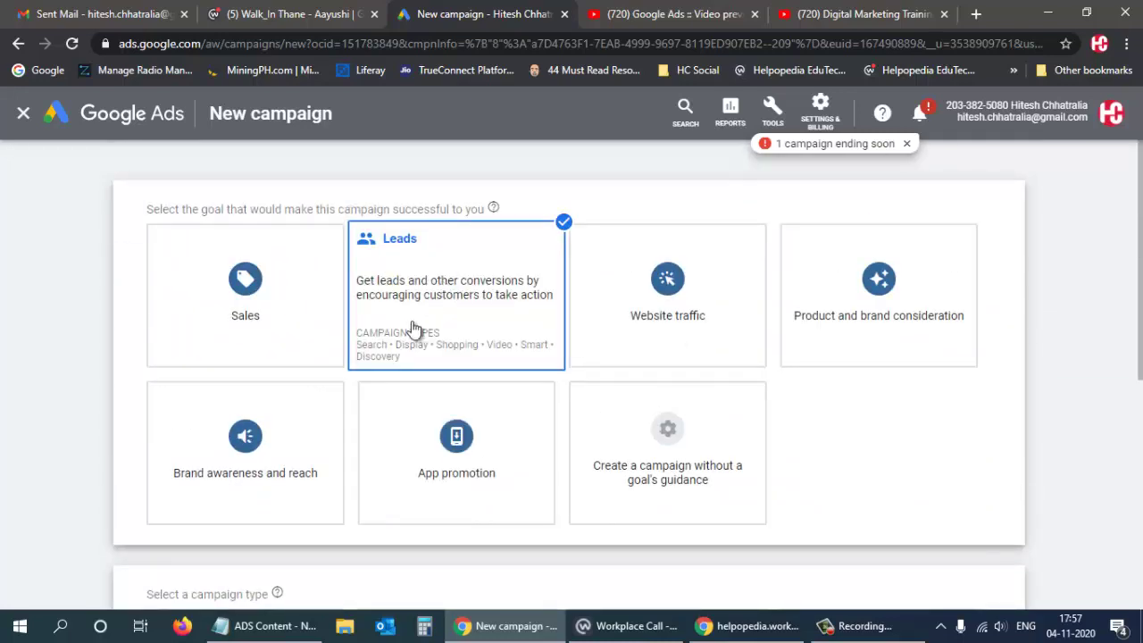
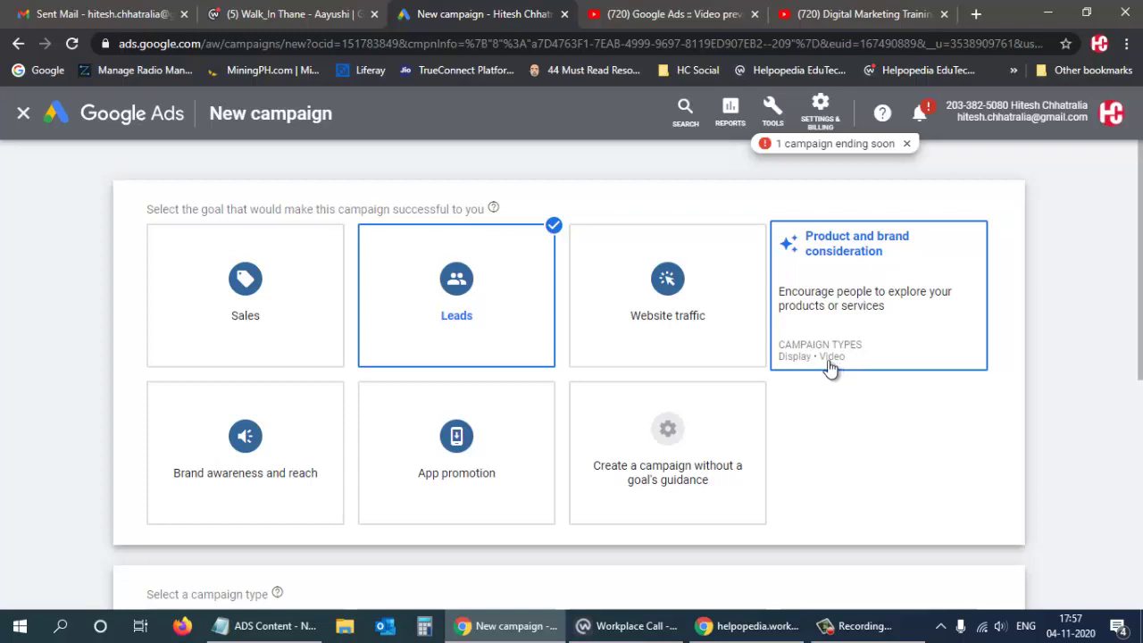
scroll(829, 366, down, 1)
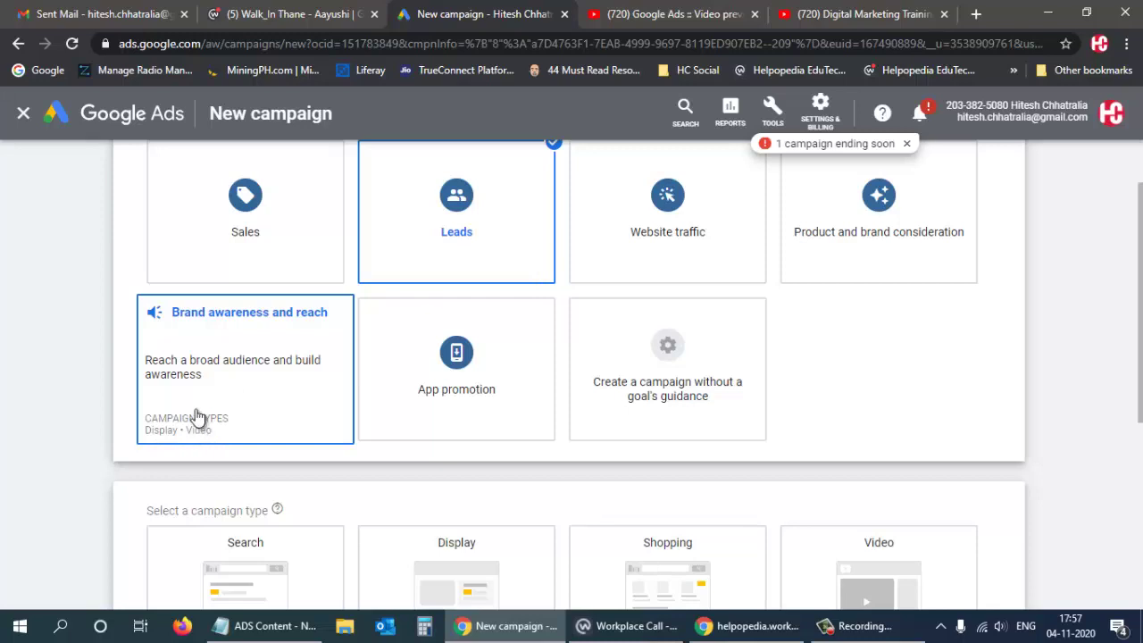
Choose the App promotion goal for the Android app "Digital Marketing" and continue to the campaign settings.
click(445, 338)
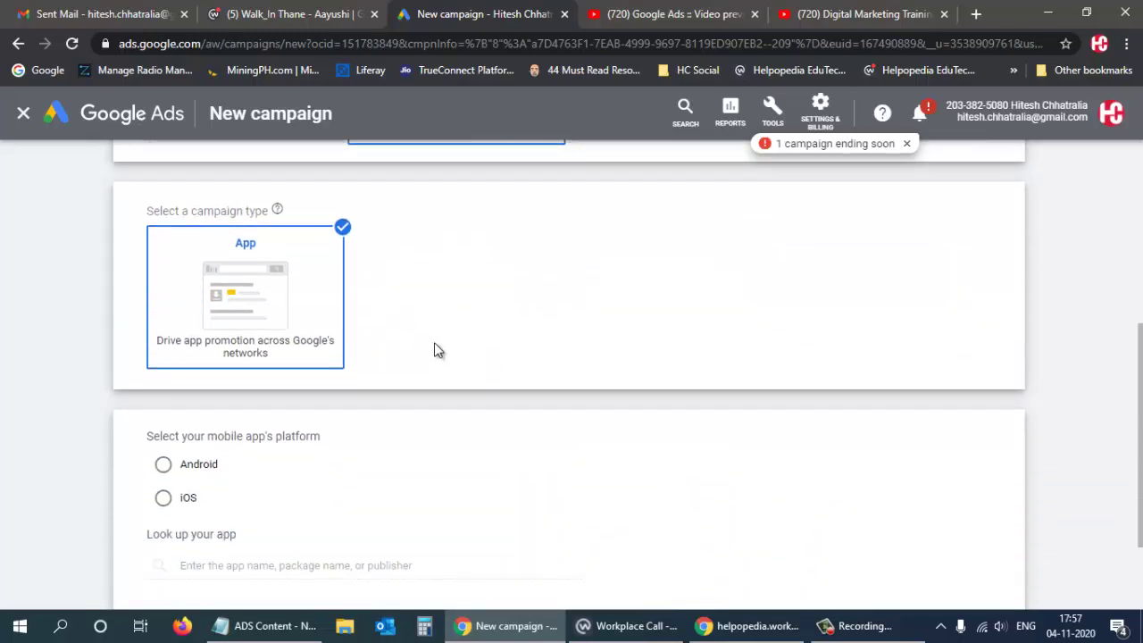
scroll(256, 417, down, 1)
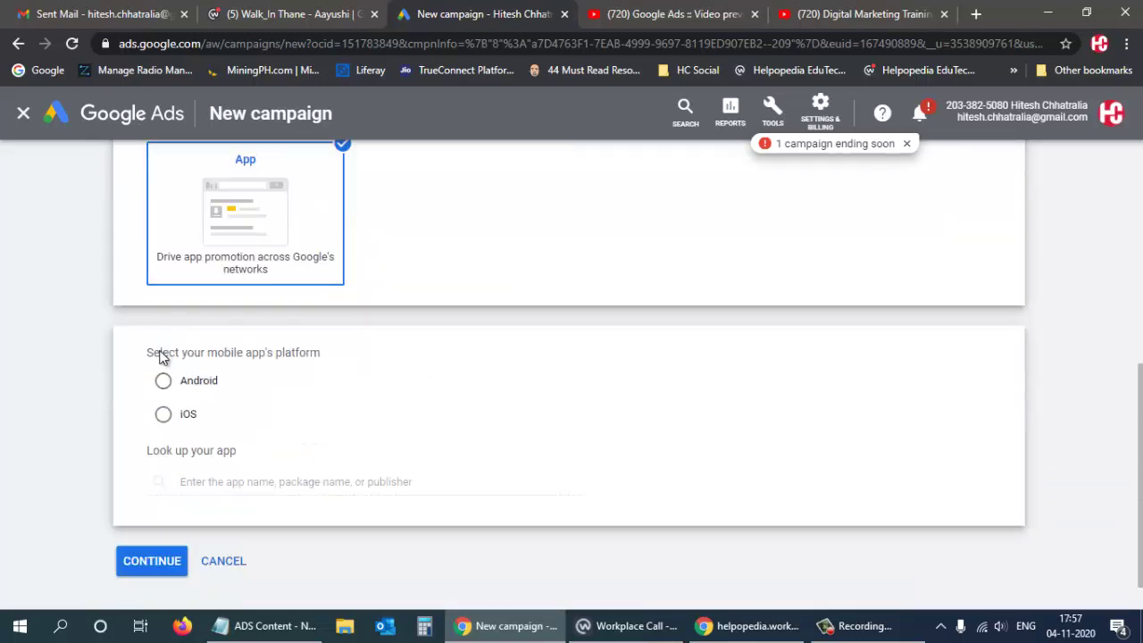
click(196, 384)
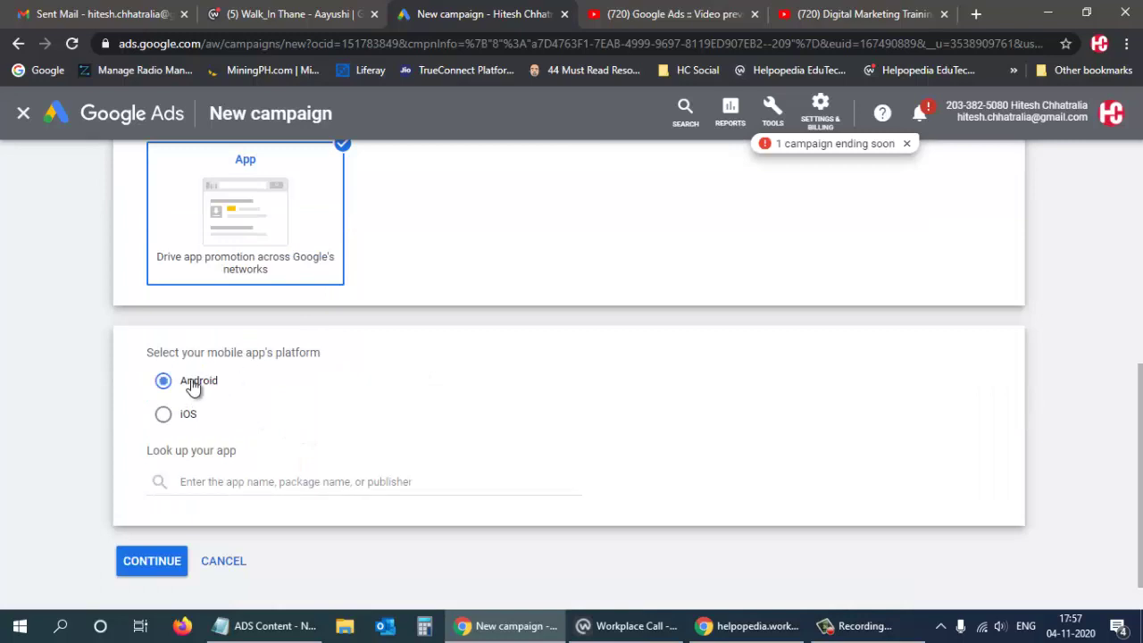
click(281, 481)
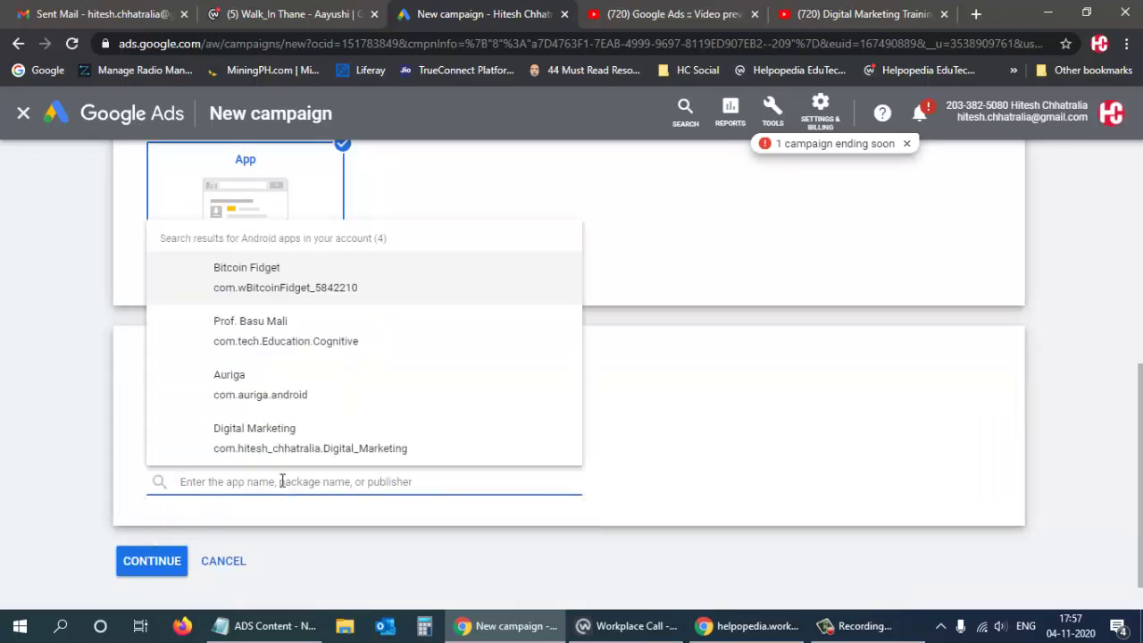
click(246, 446)
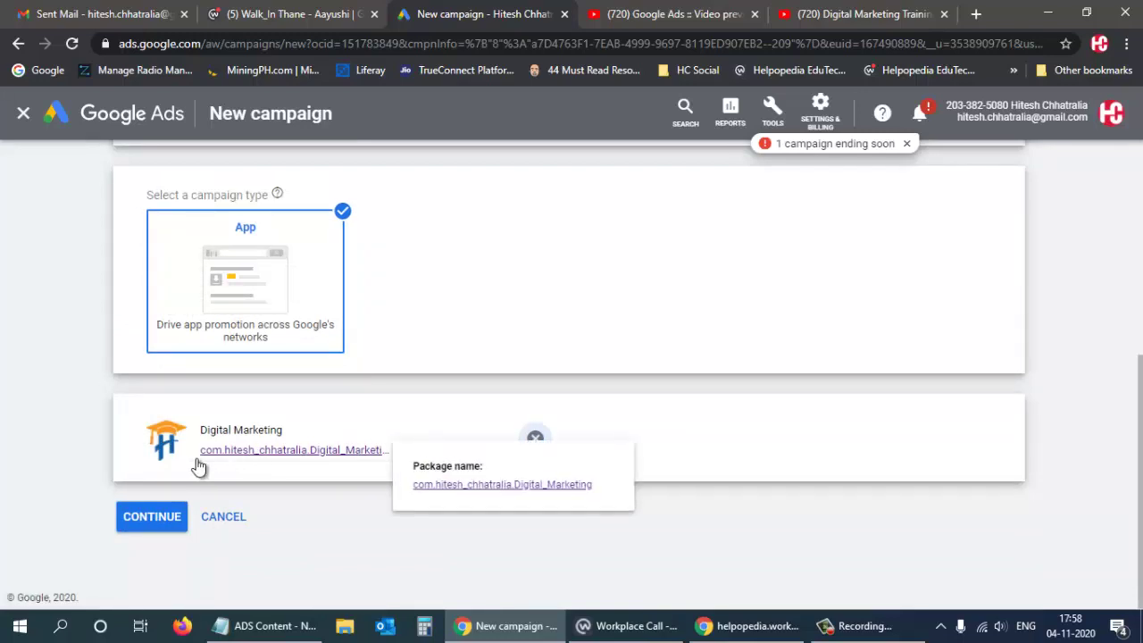
click(152, 516)
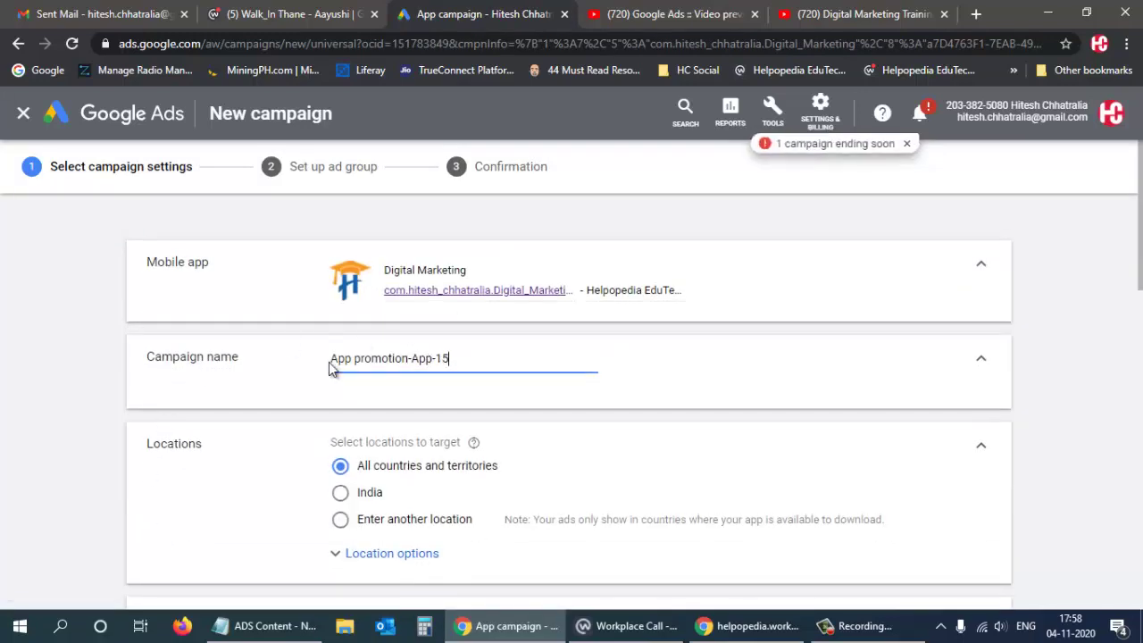
Target India as the app campaign's location and remove English so that all languages are targeted.
scroll(523, 372, down, 1)
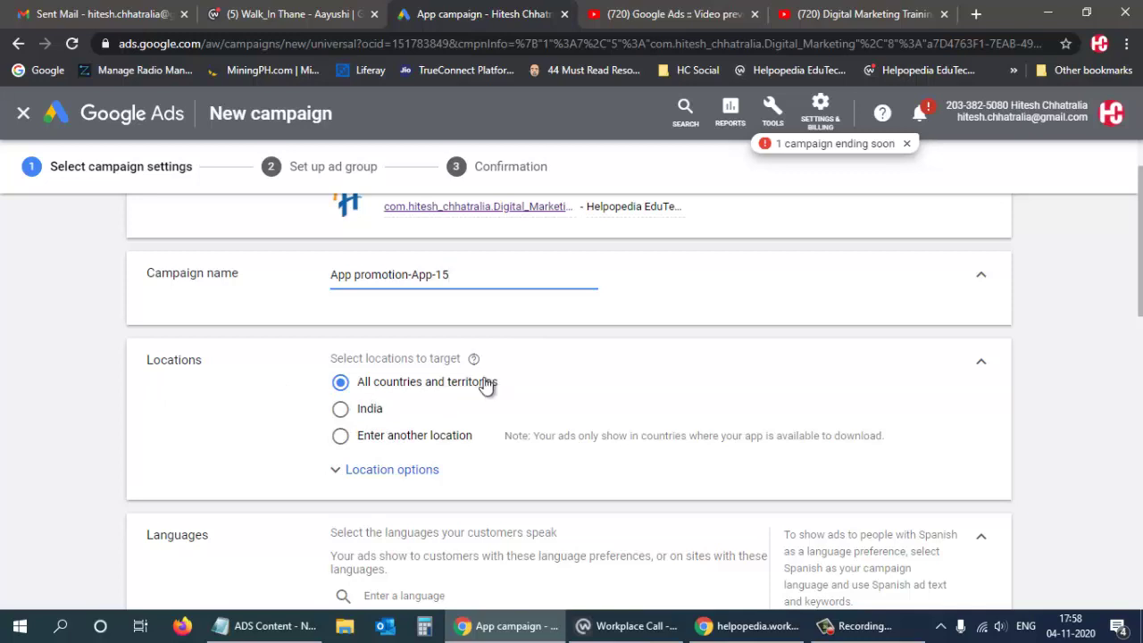
click(368, 416)
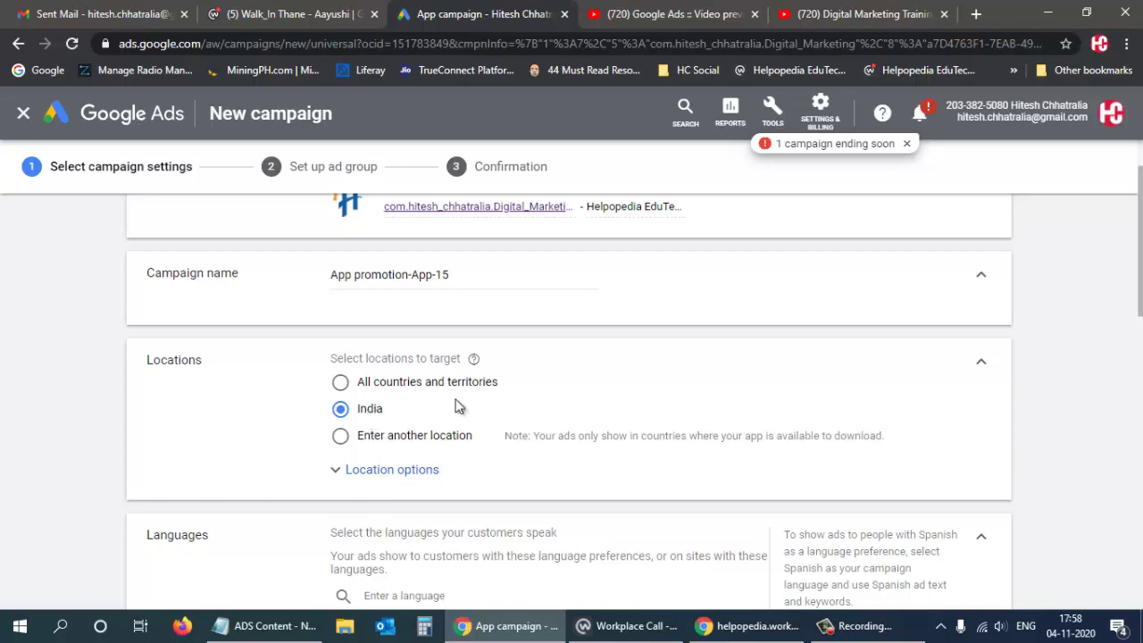
scroll(455, 406, down, 1)
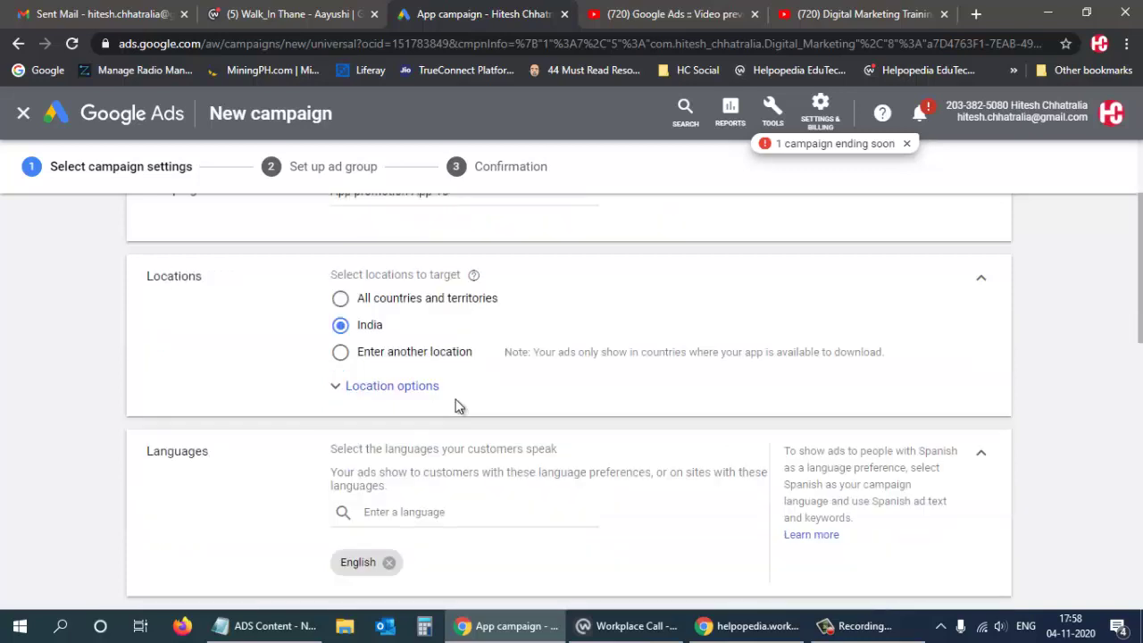
click(388, 563)
Set the app campaign's average daily budget to ₹500.
scroll(447, 506, down, 3)
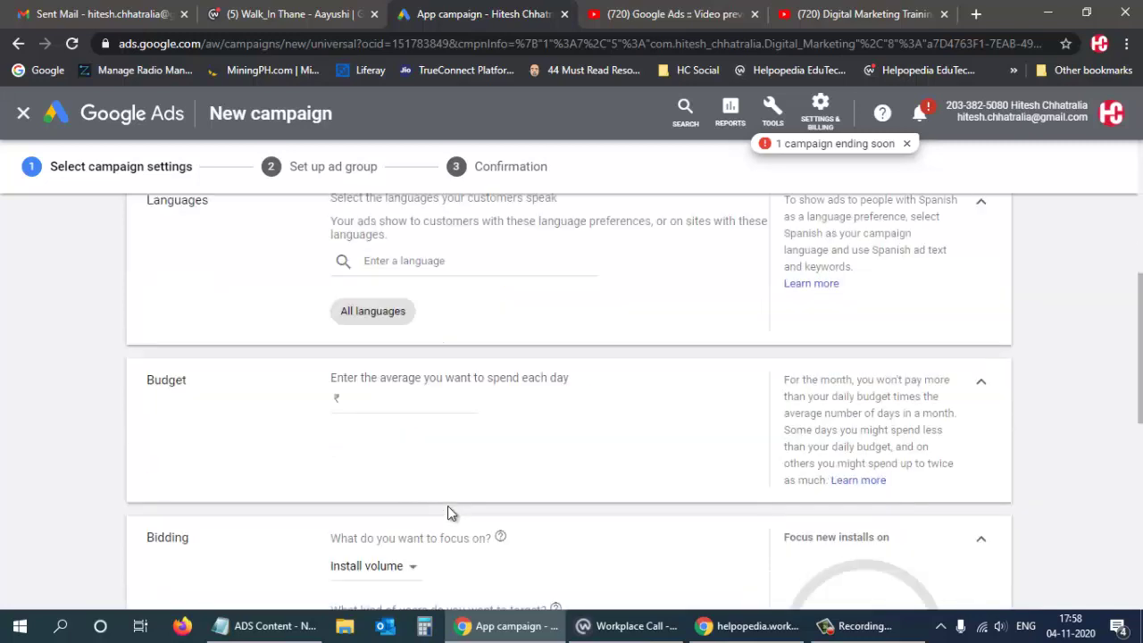
click(386, 402)
text(500)
click(625, 430)
Keep the bidding focus on Install volume and the targeted users on All users.
scroll(592, 403, down, 2)
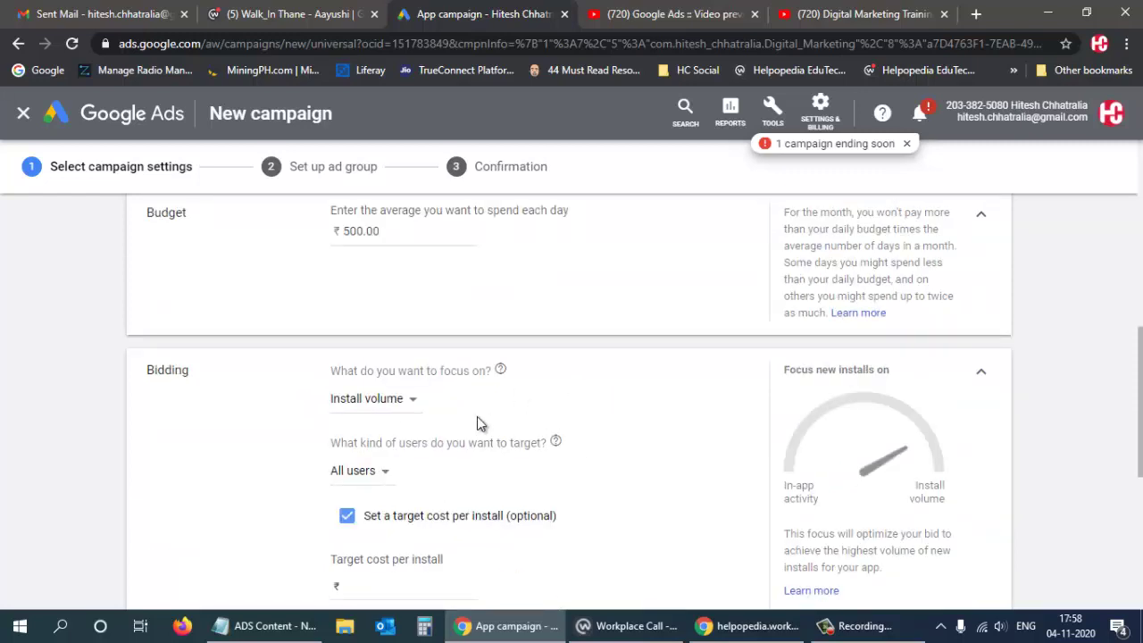
click(409, 399)
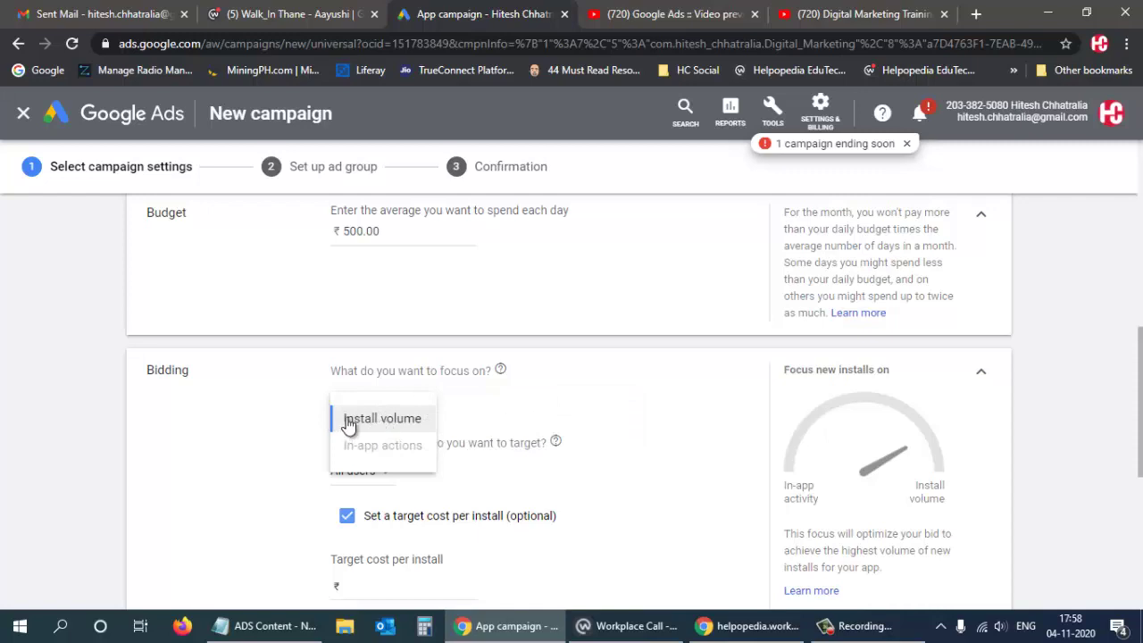
click(385, 421)
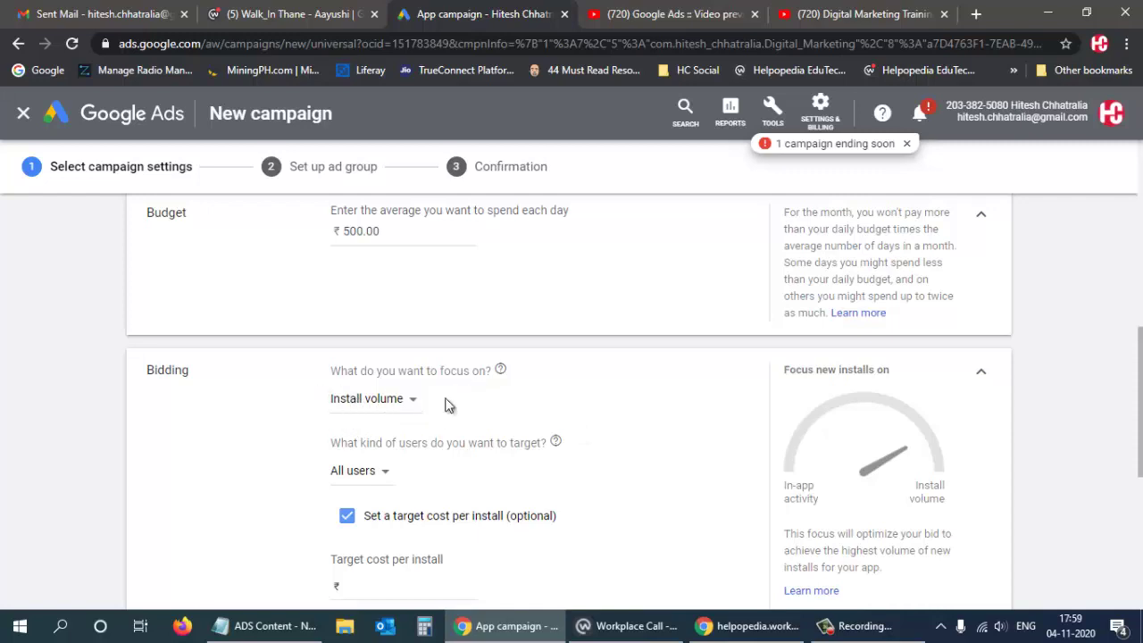
click(375, 473)
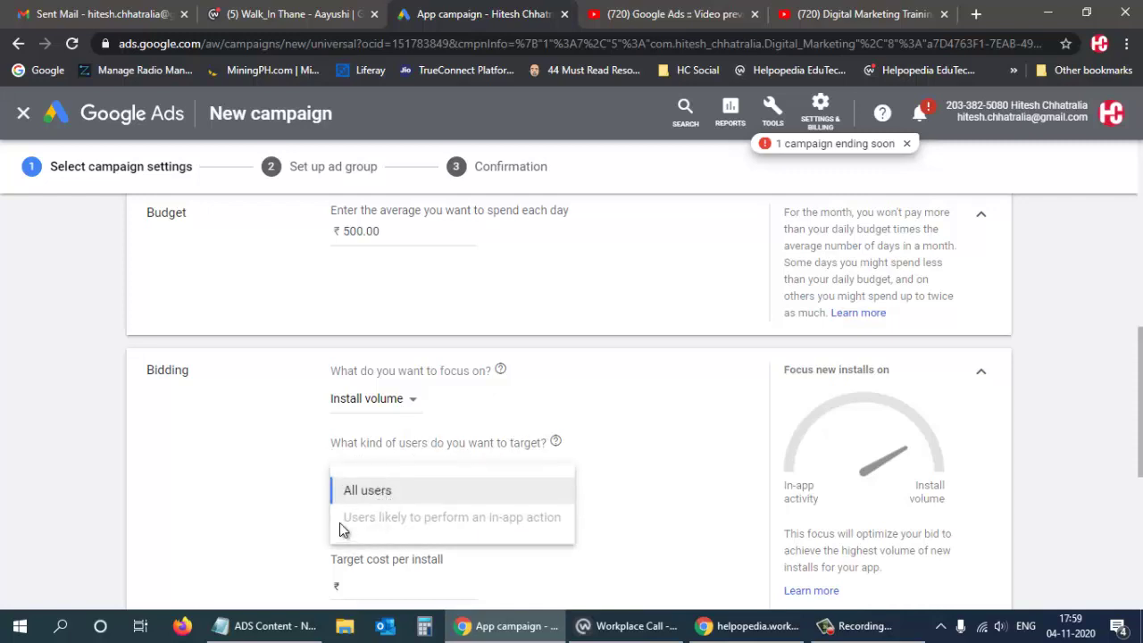
click(364, 491)
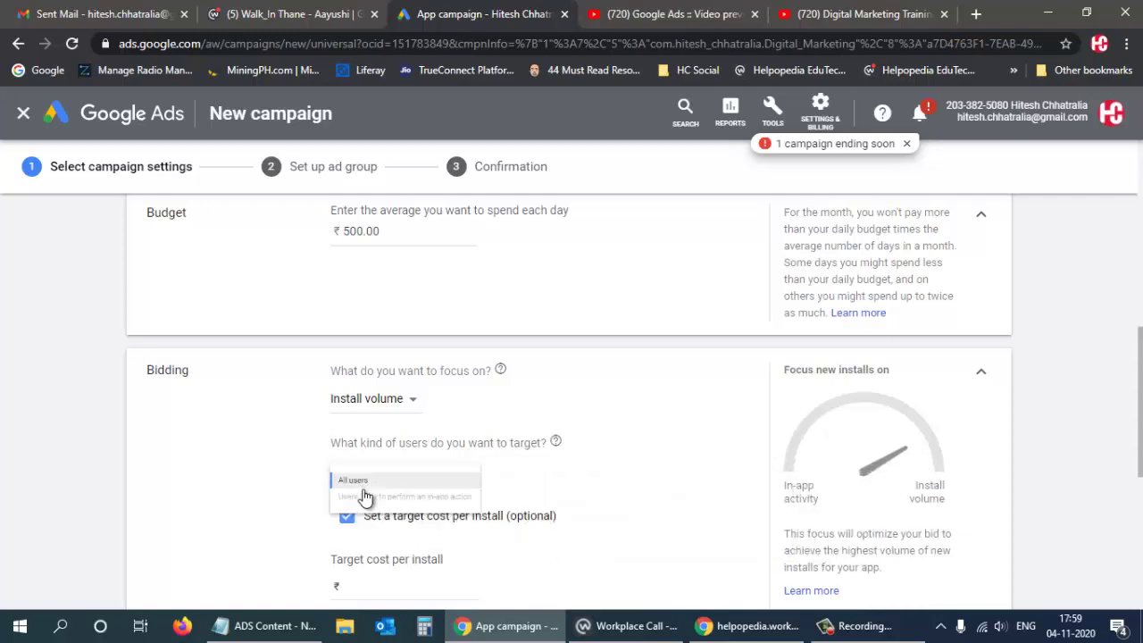
Try a target cost per install of ₹0.5 and turn off the optional target cost per install.
scroll(572, 477, down, 1)
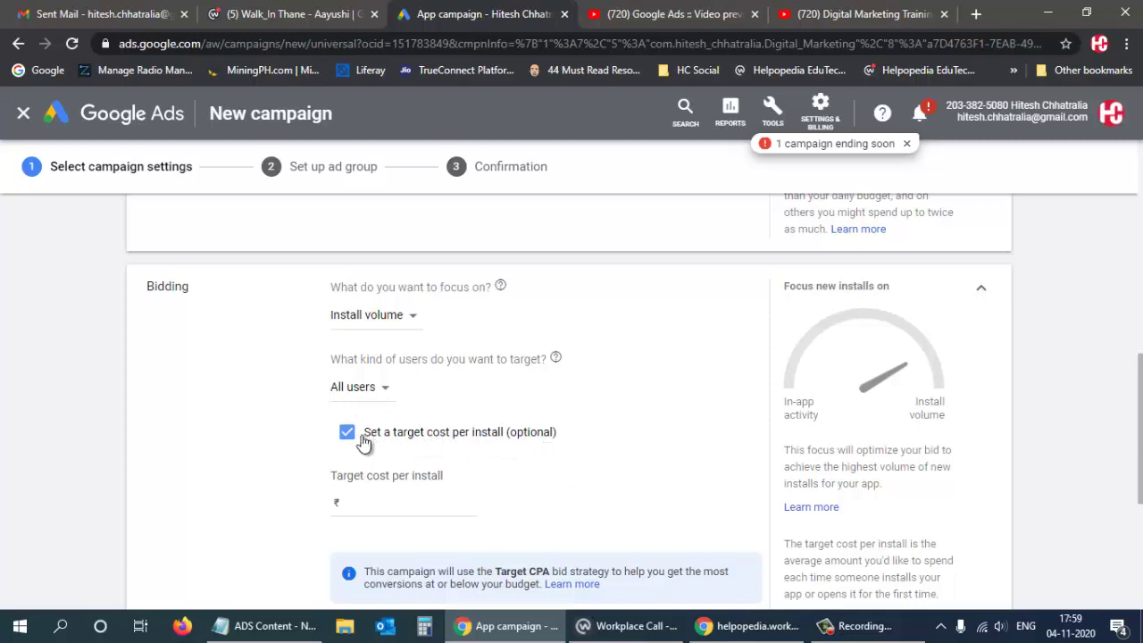
click(372, 502)
text(0.5)
click(347, 433)
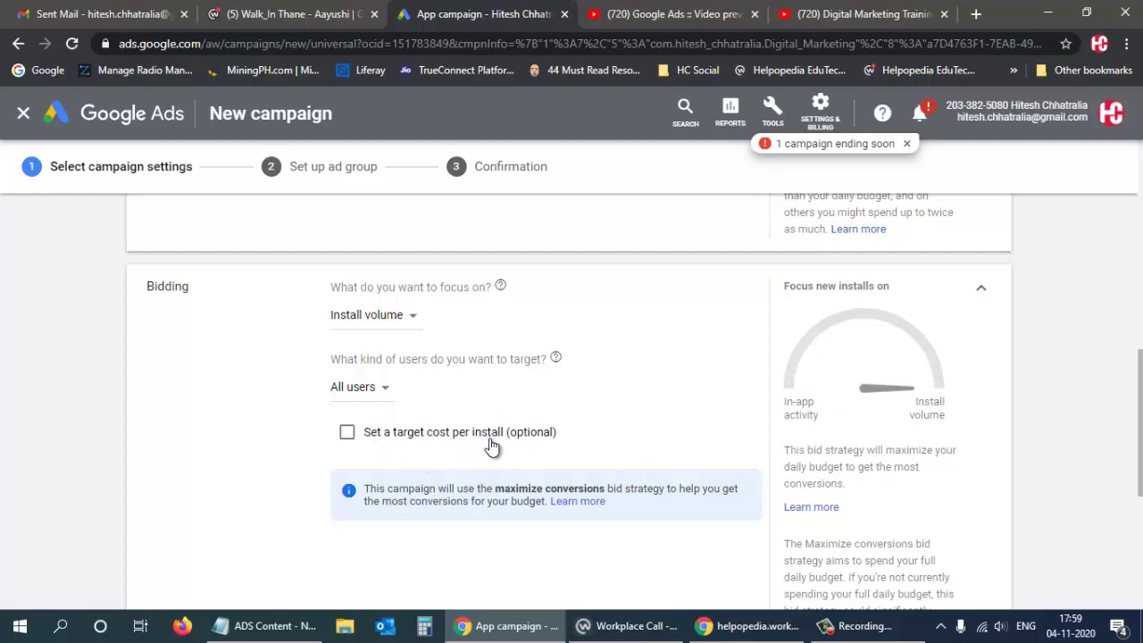
Set the app campaign's start date to Nov 5, 2020 and its end date to Nov 10, 2020.
scroll(489, 439, down, 2)
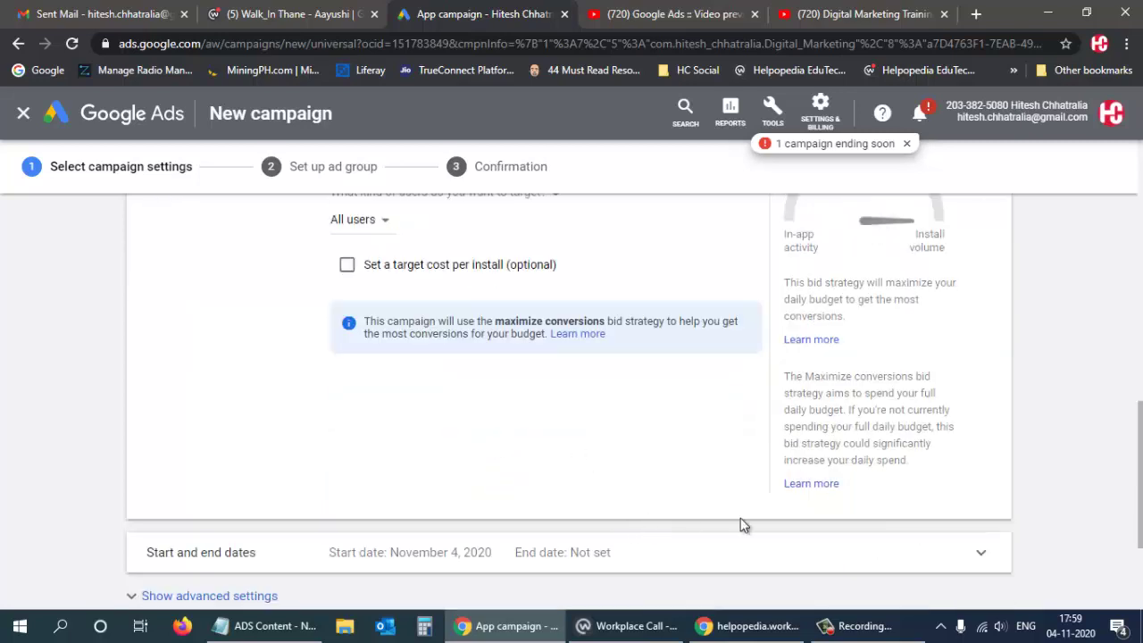
click(981, 553)
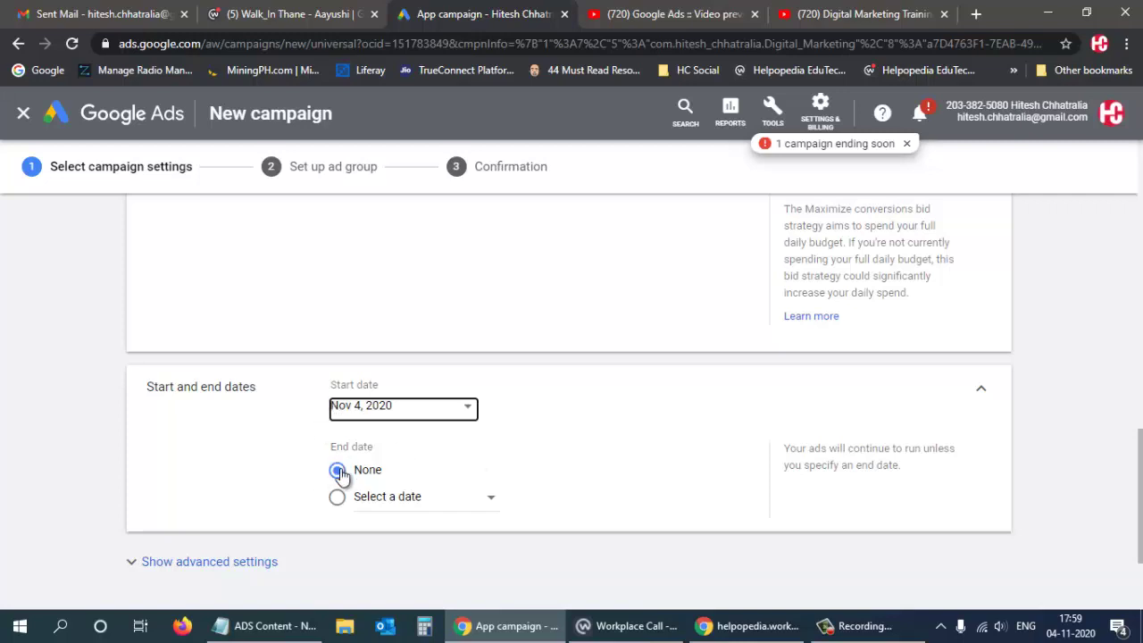
click(465, 412)
click(465, 255)
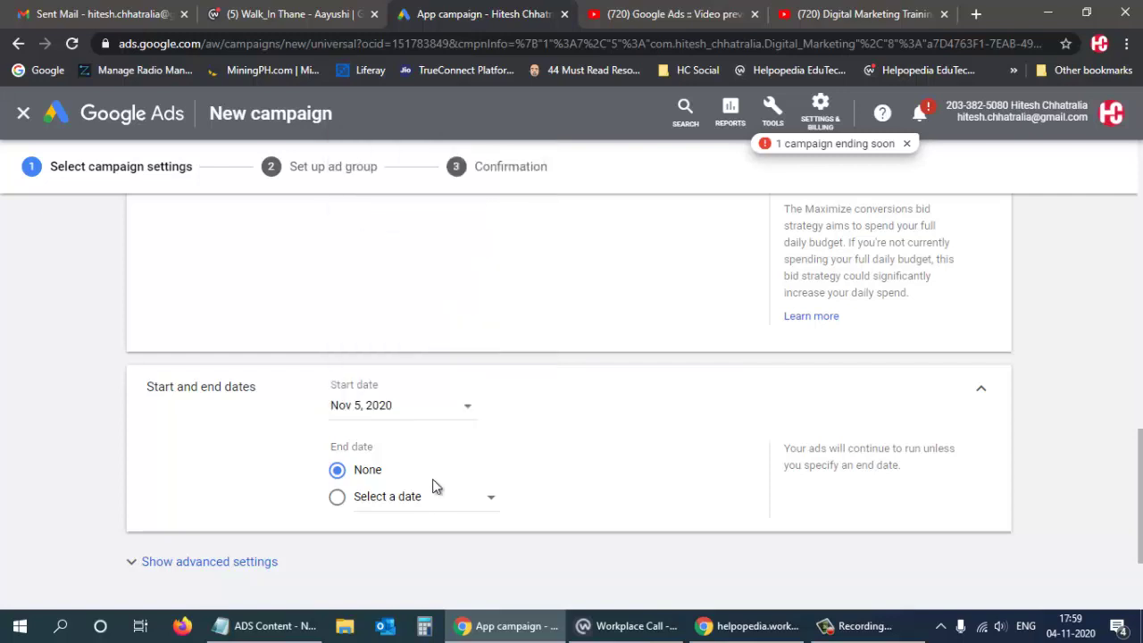
click(429, 498)
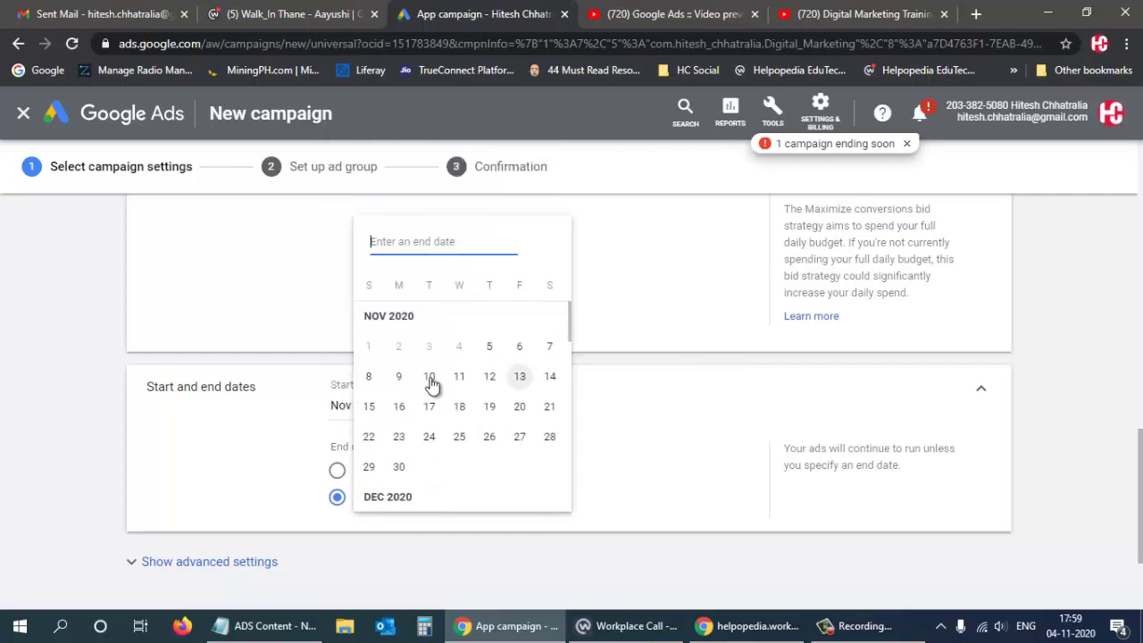
click(429, 378)
Attach a data feed in the advanced settings, trying Google Merchant Center feed and selecting Dynamic ad feed.
scroll(545, 456, down, 1)
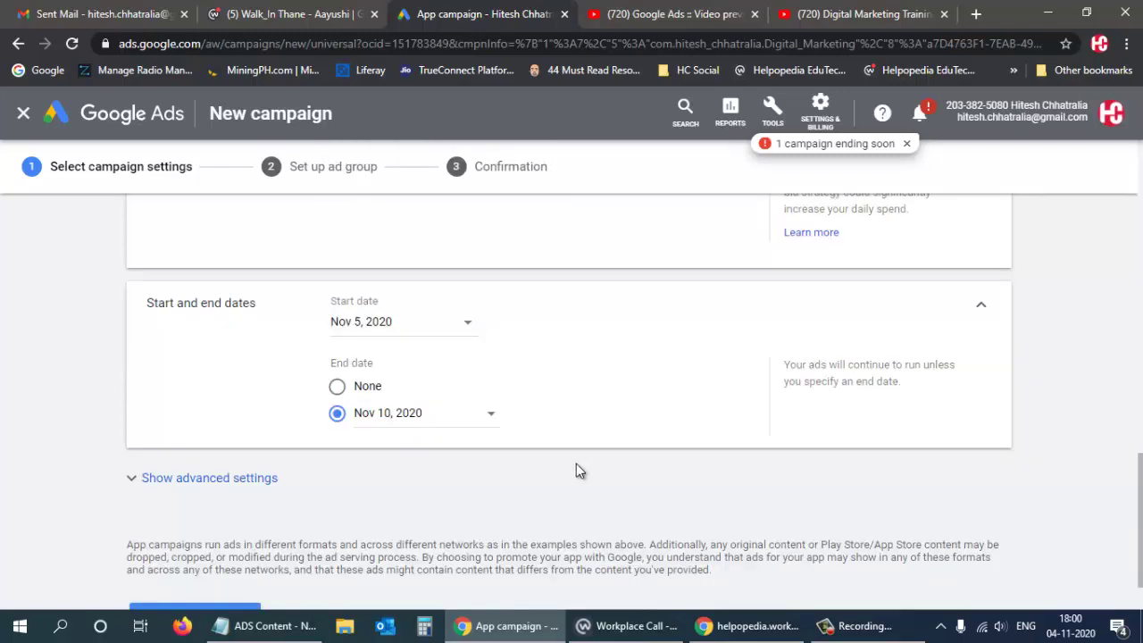
click(294, 479)
scroll(357, 479, down, 1)
scroll(366, 475, down, 1)
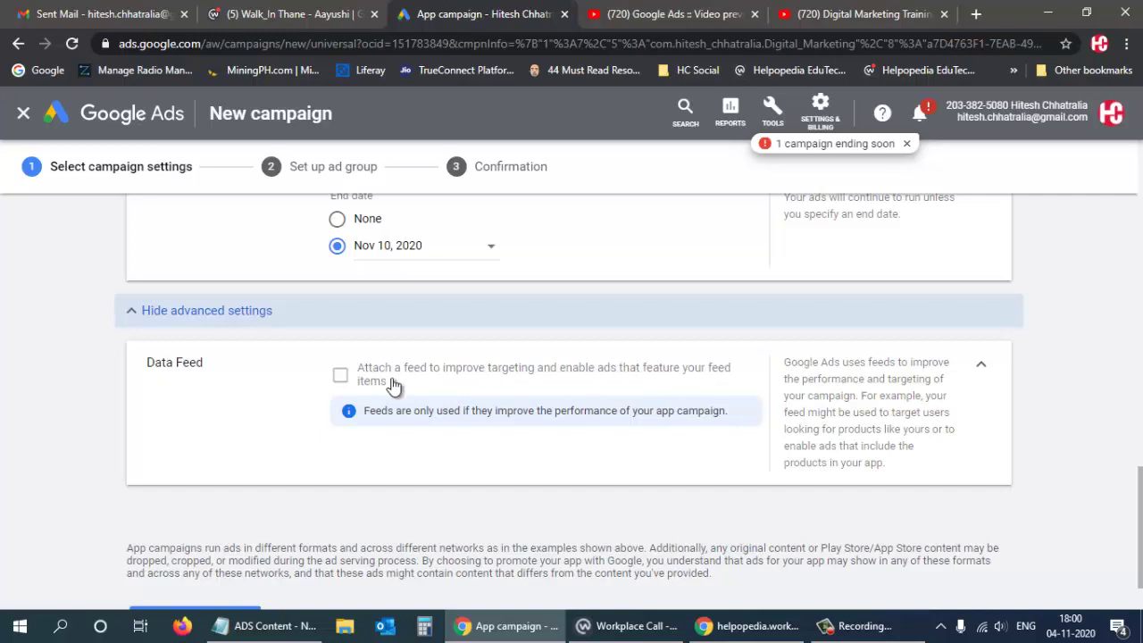
click(340, 376)
click(340, 375)
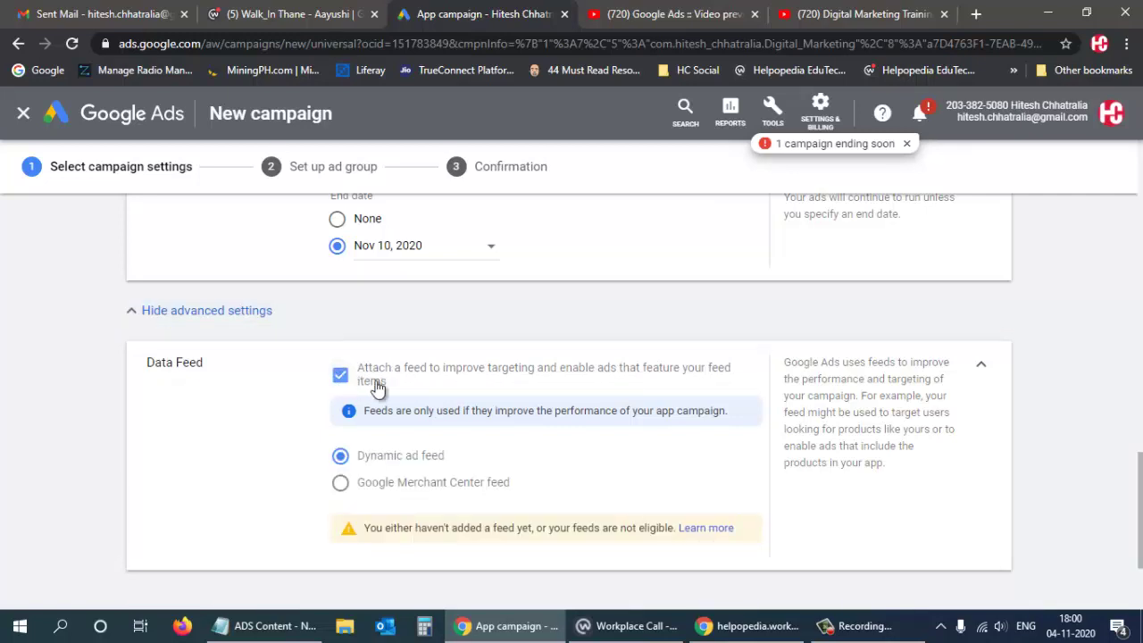
click(425, 483)
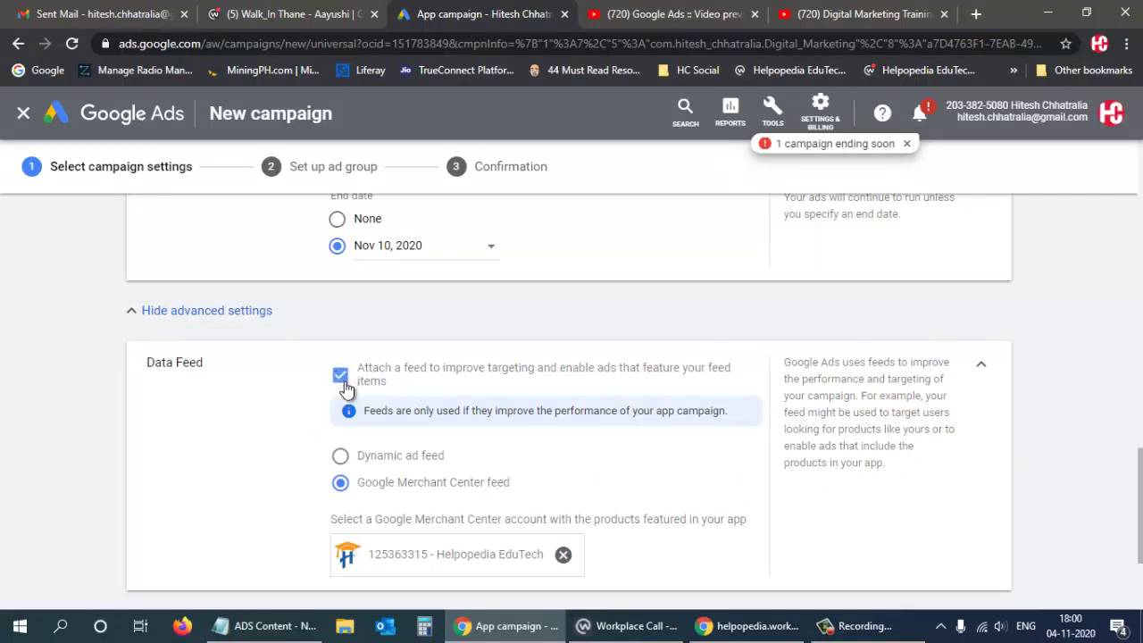
click(341, 458)
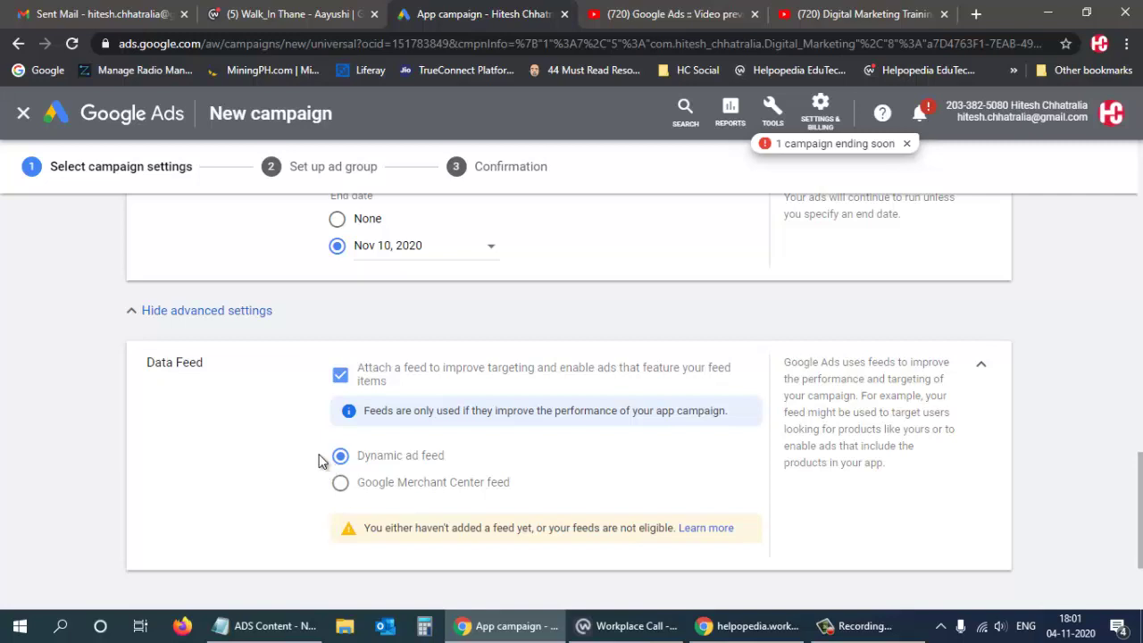
Turn off attaching a data feed to the app campaign and save the campaign settings to continue to the ad group setup.
click(428, 487)
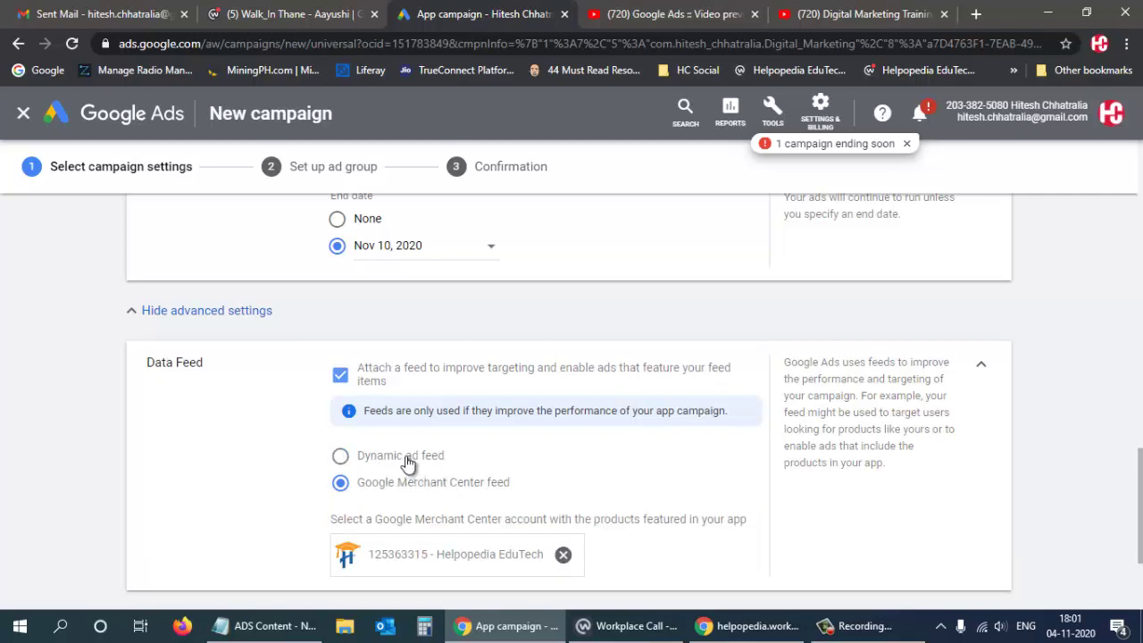
click(402, 457)
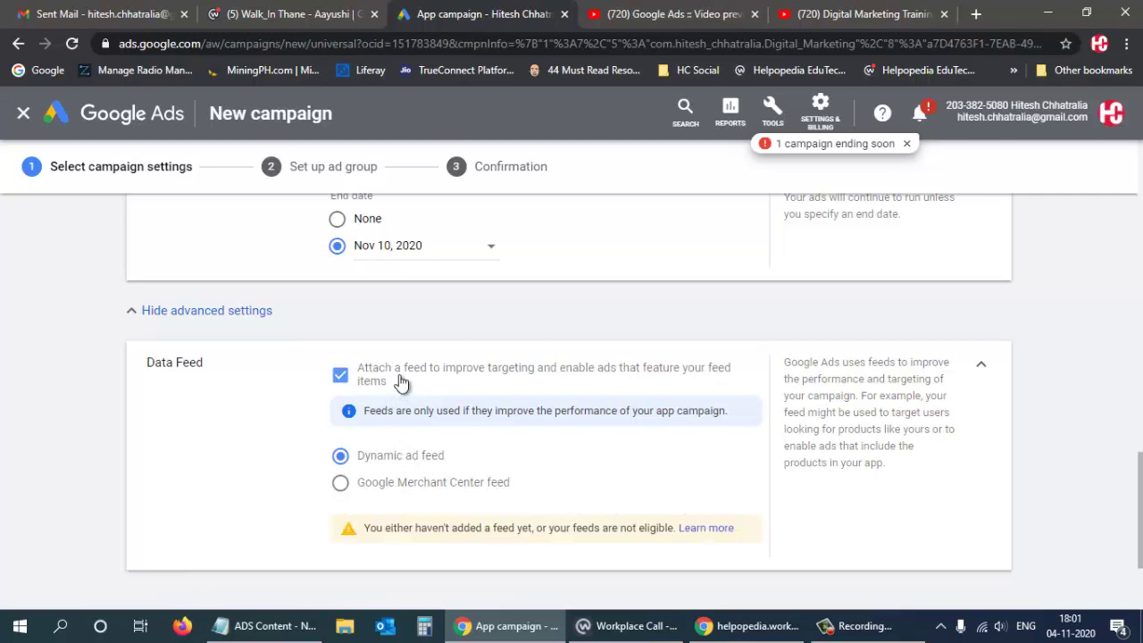
click(362, 376)
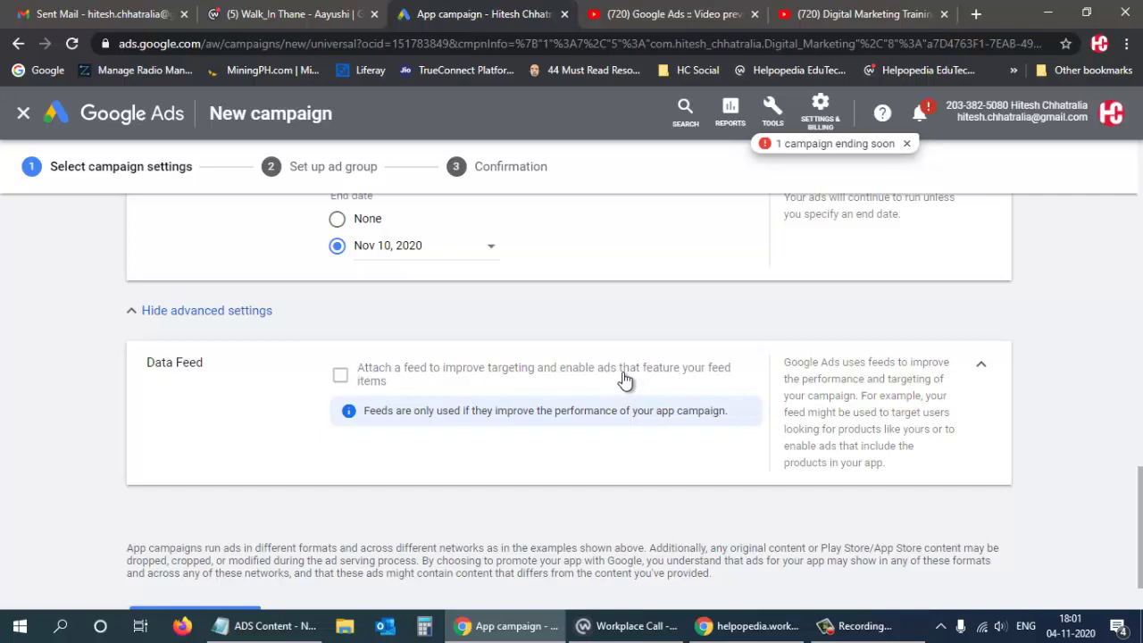
scroll(619, 375, down, 2)
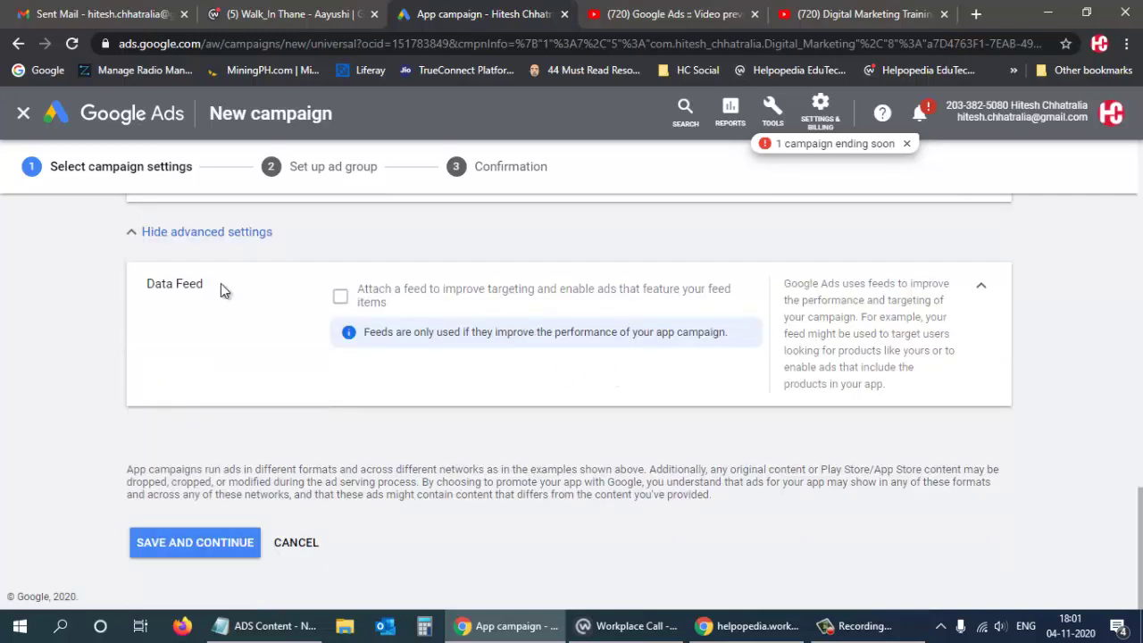
click(202, 543)
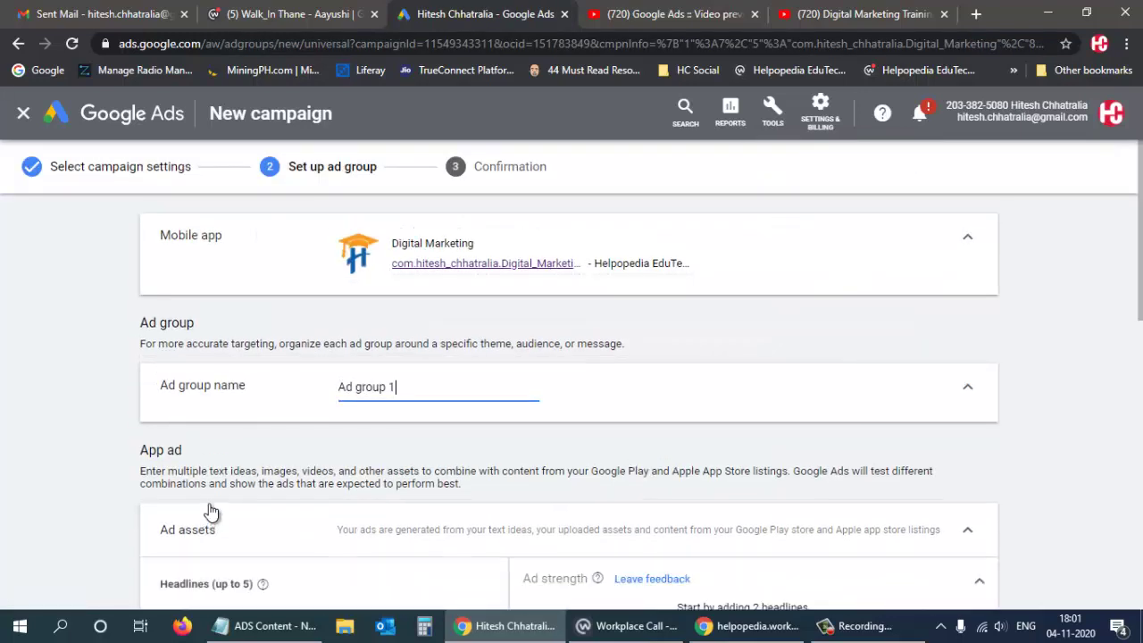
Name the ad group "App Install - Helpopedia".
triple_click(390, 387)
text(Ap)
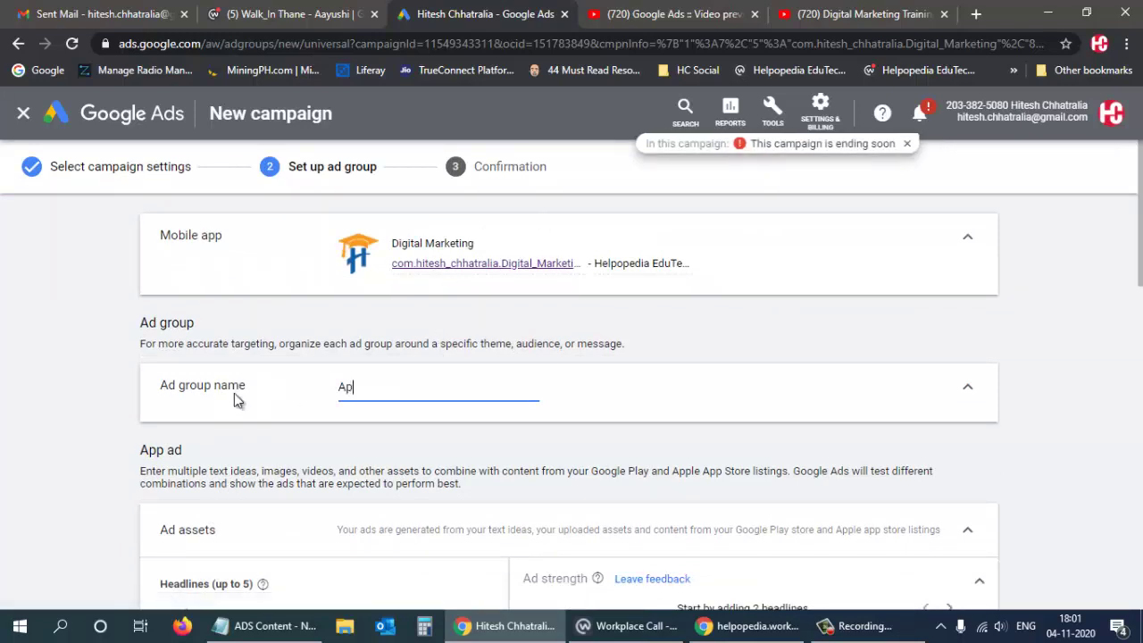
text(p Insta)
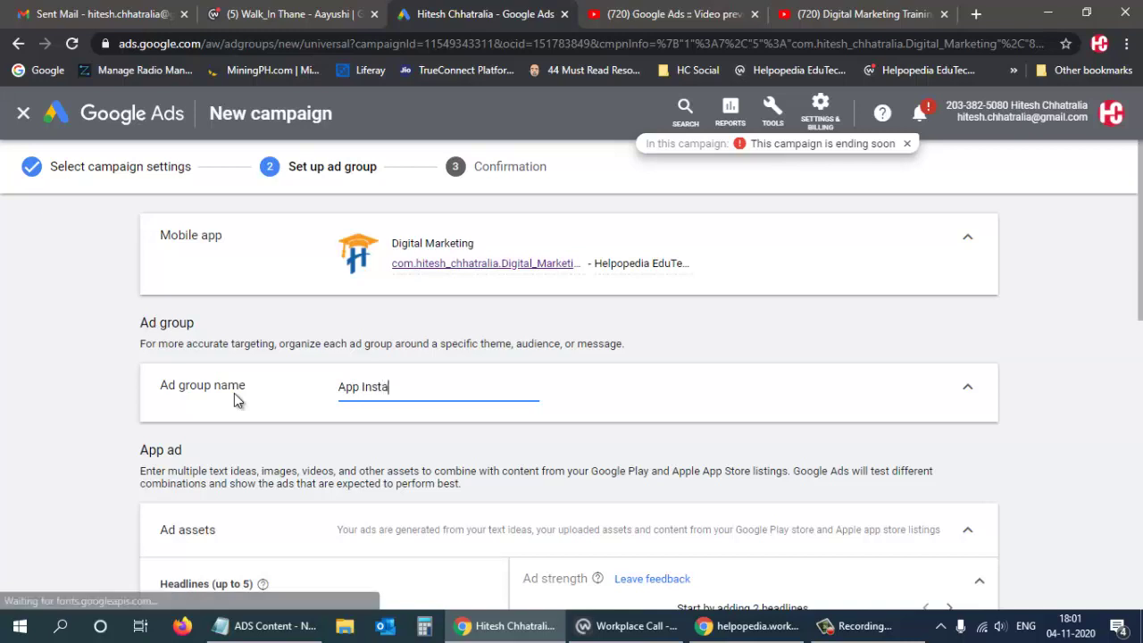
text(ll - Helpopedia)
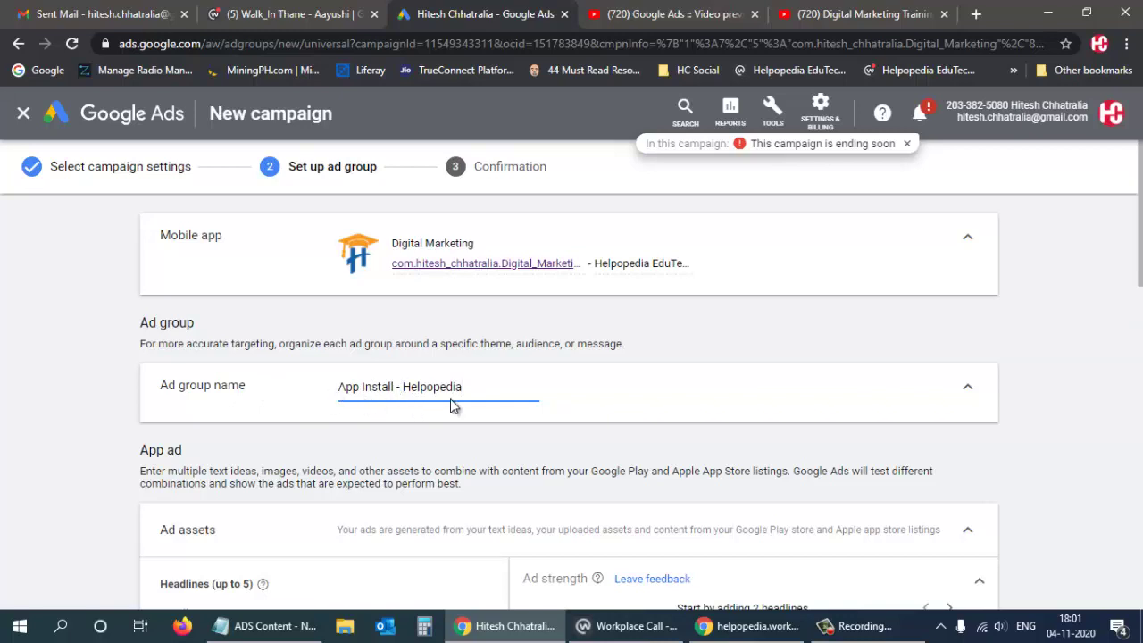
scroll(469, 373, down, 4)
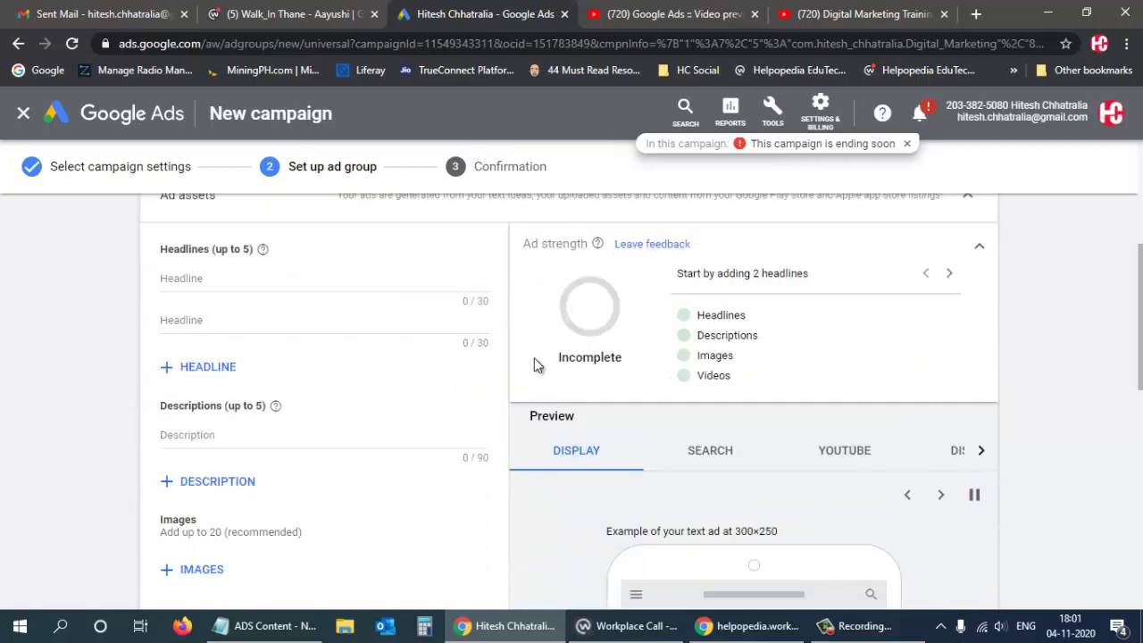
Add blank headline and description fields to the app ad until there are five of each.
click(204, 367)
click(204, 367)
click(205, 367)
scroll(286, 360, down, 2)
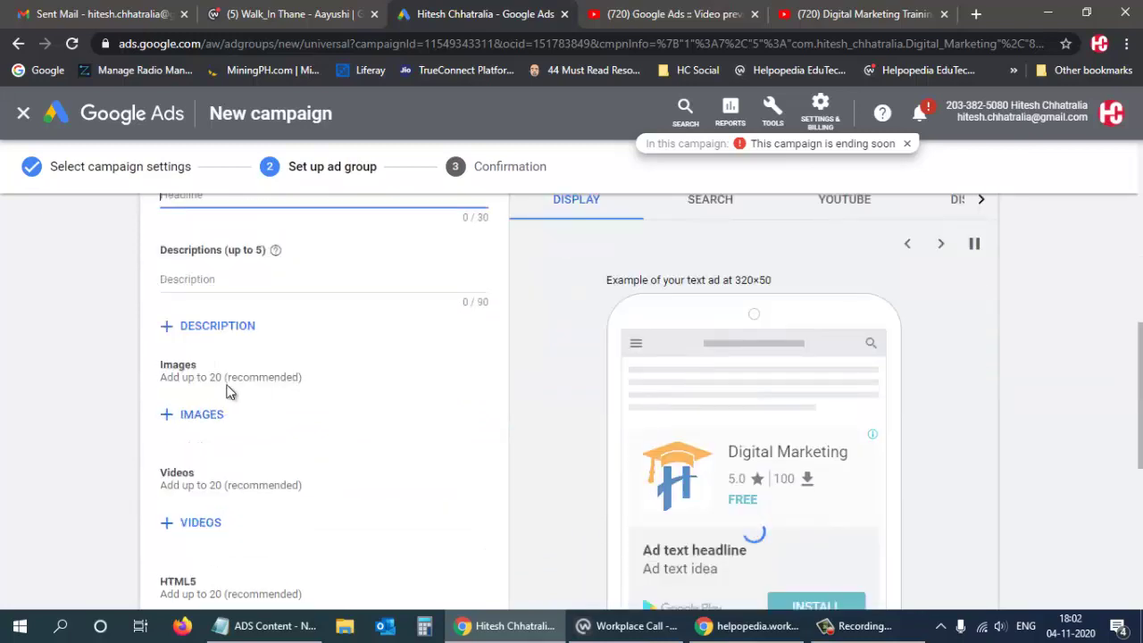
click(217, 335)
click(217, 335)
click(217, 334)
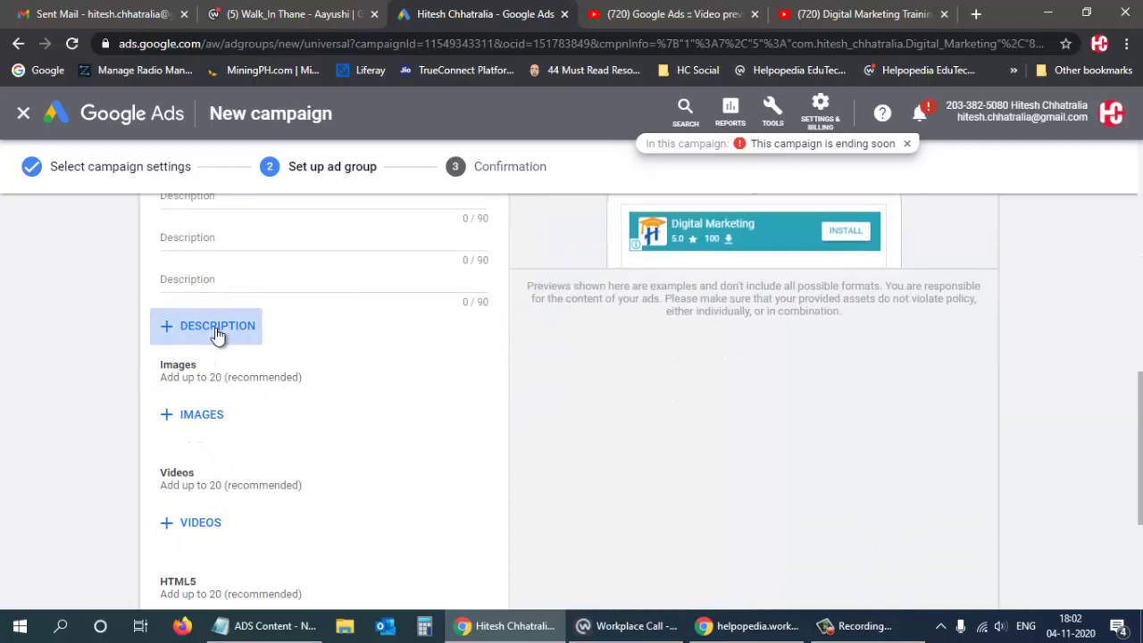
click(218, 332)
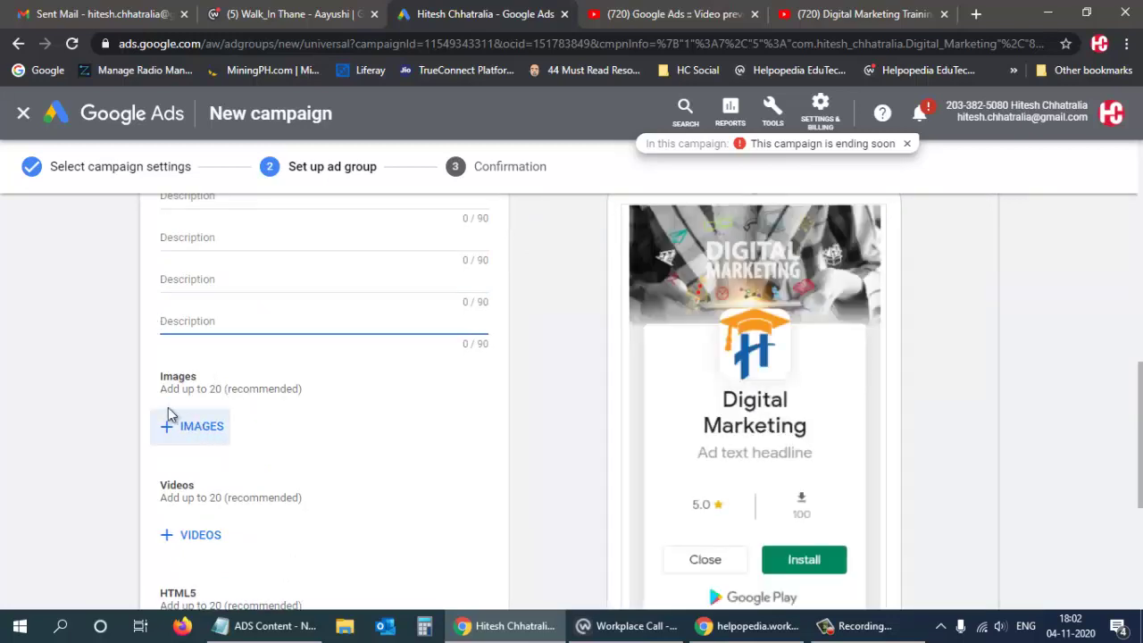
scroll(314, 392, down, 1)
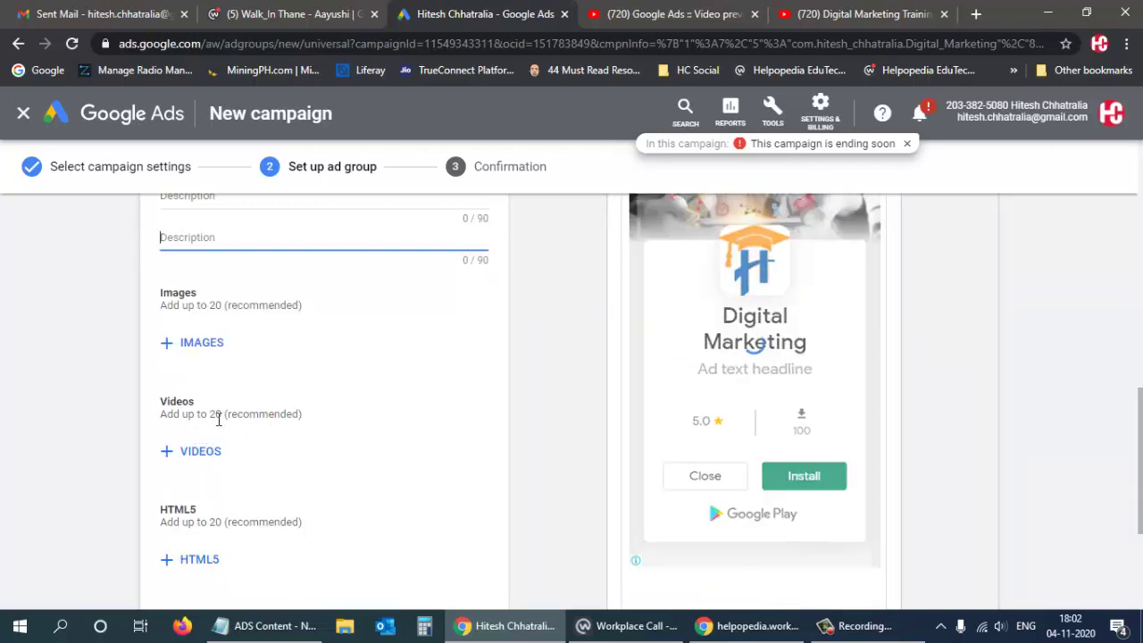
scroll(286, 471, down, 1)
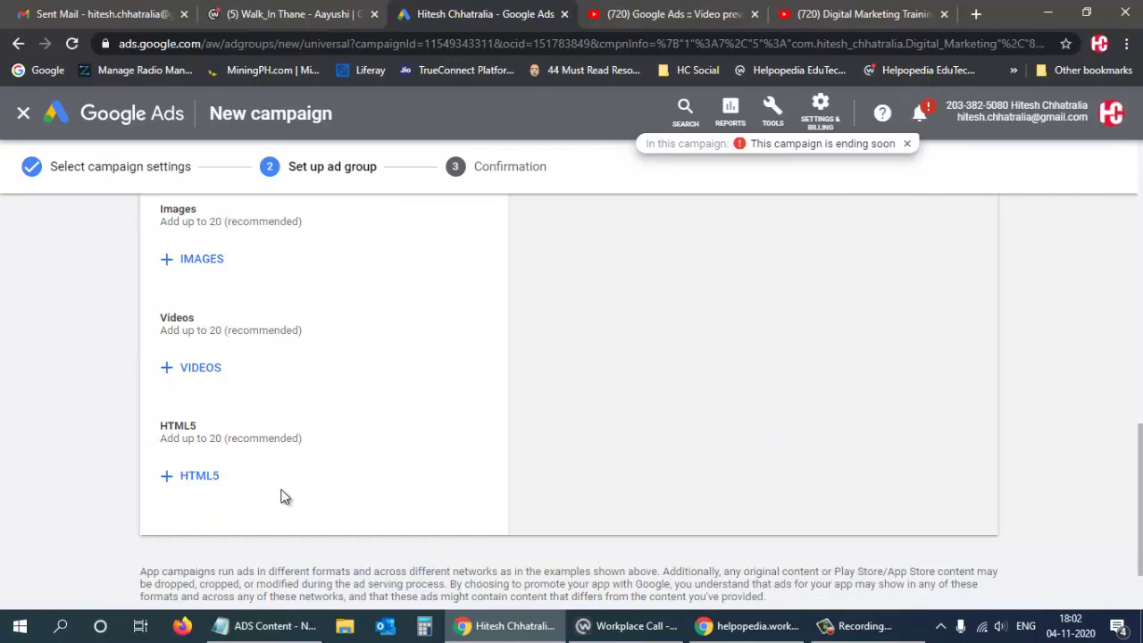
double_click(168, 425)
scroll(398, 491, up, 2)
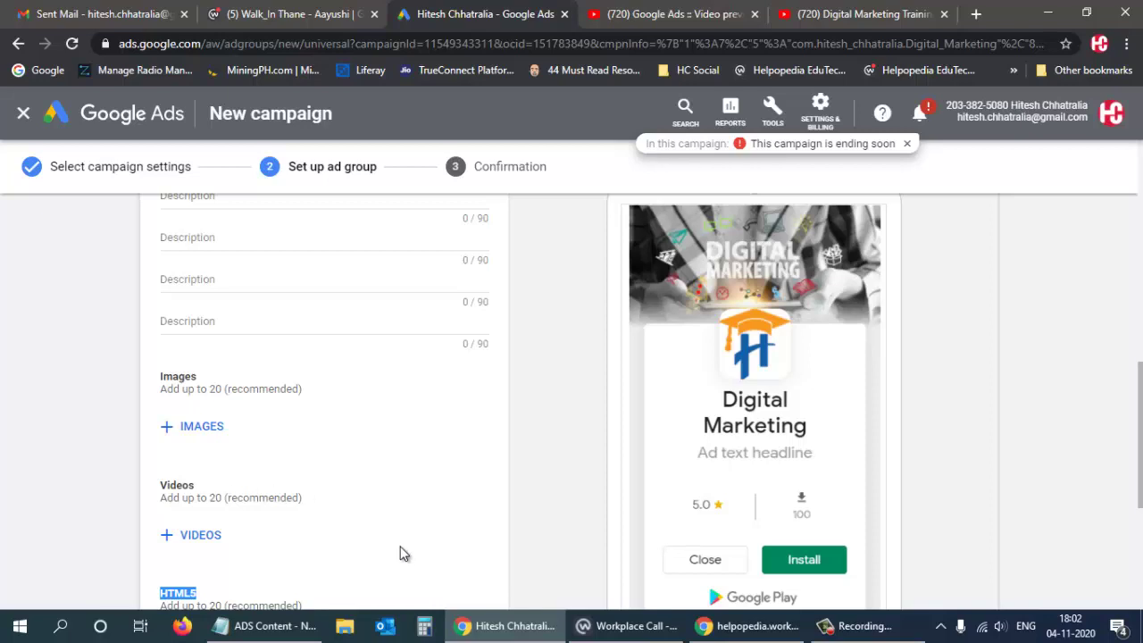
scroll(400, 554, up, 5)
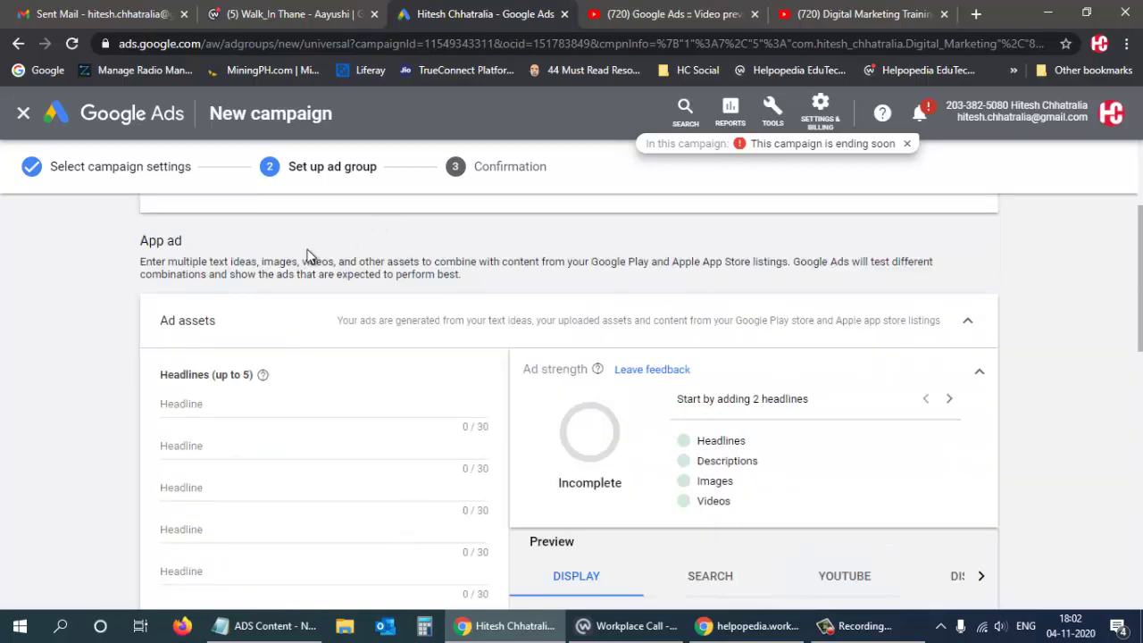
Copy "Digital Marketing | 30 Modules" from the ADS Content file in Notepad into the first headline of the Google Ads app ad.
click(268, 624)
scroll(522, 312, up, 10)
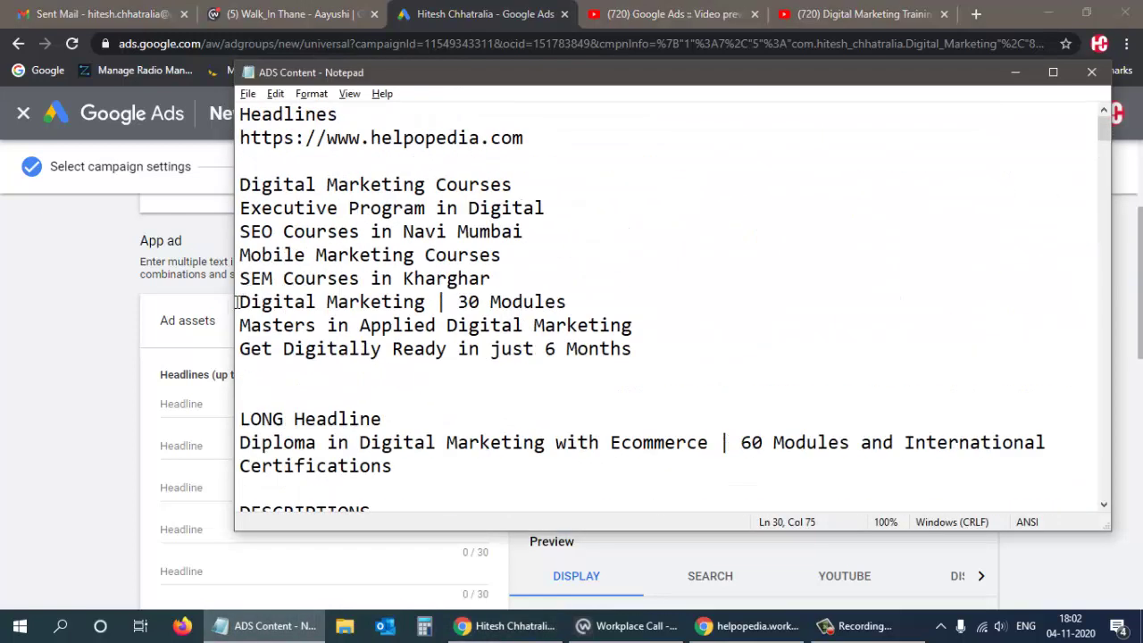
drag(239, 301, 641, 301)
key(ctrl+c)
key(alt+Tab)
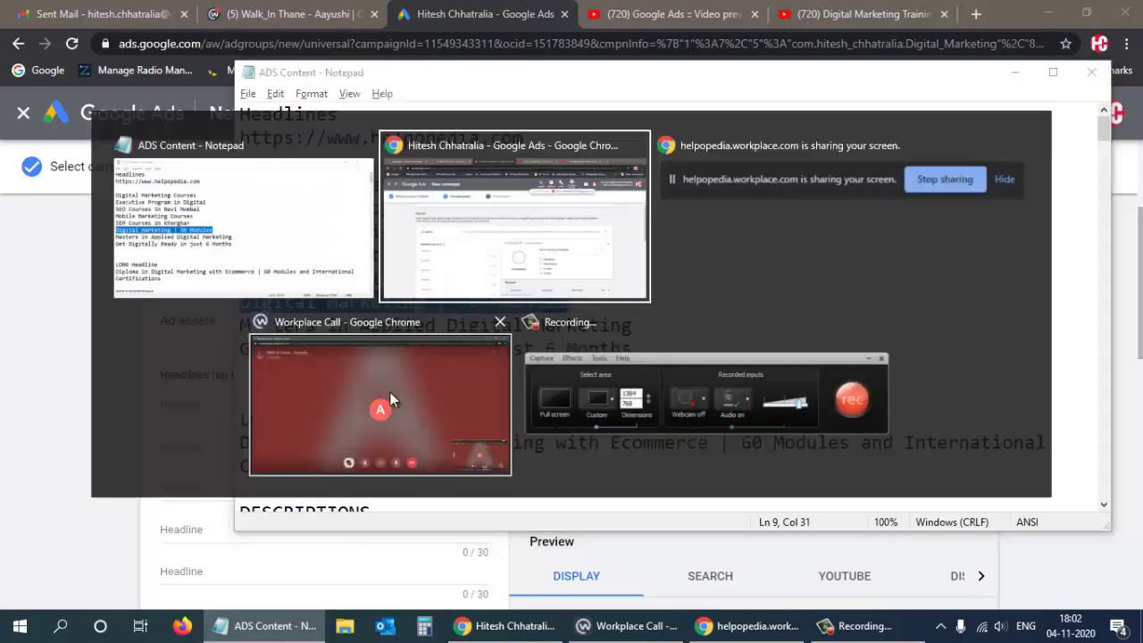
click(275, 403)
key(ctrl+v)
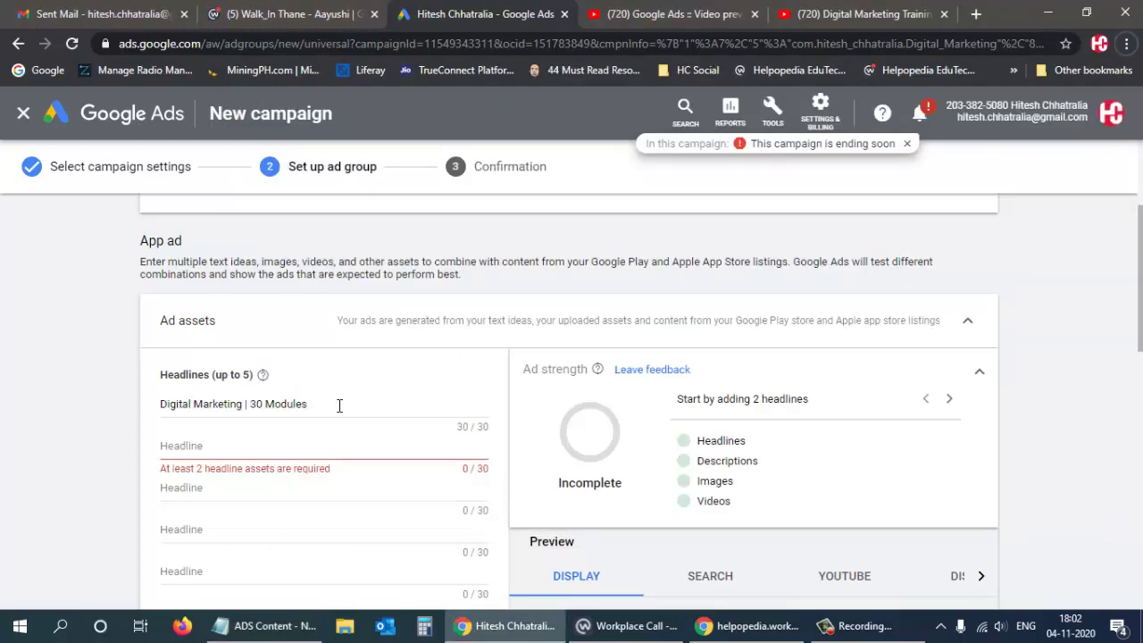
Copy "Masters in Applied Digital Marketing" from the Notepad file into the second headline.
key(alt+Tab)
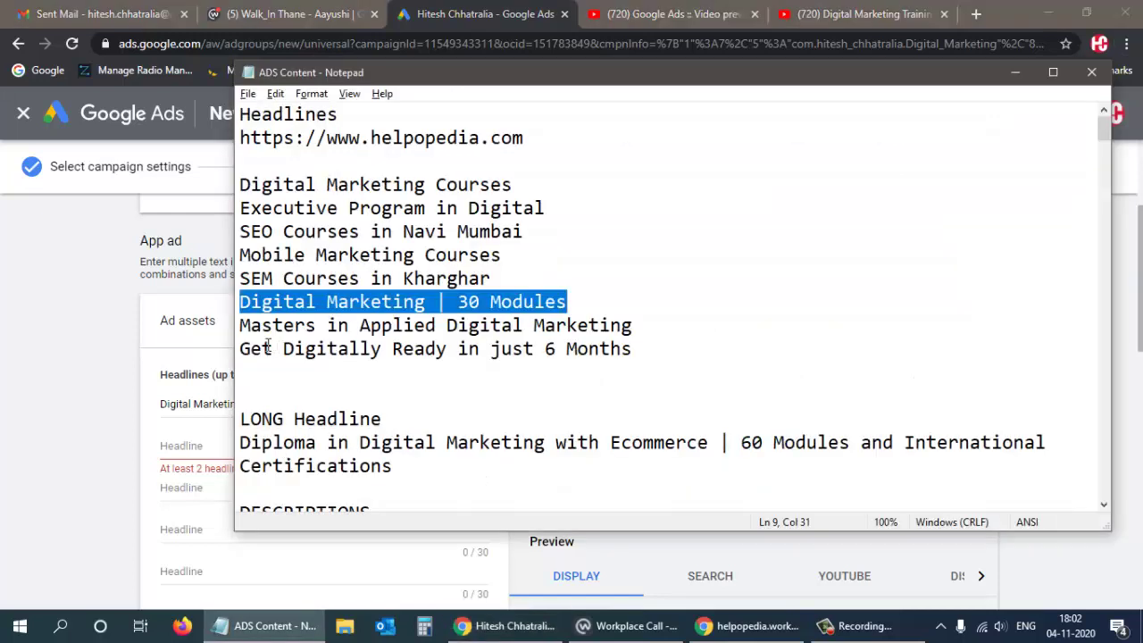
drag(243, 325, 742, 319)
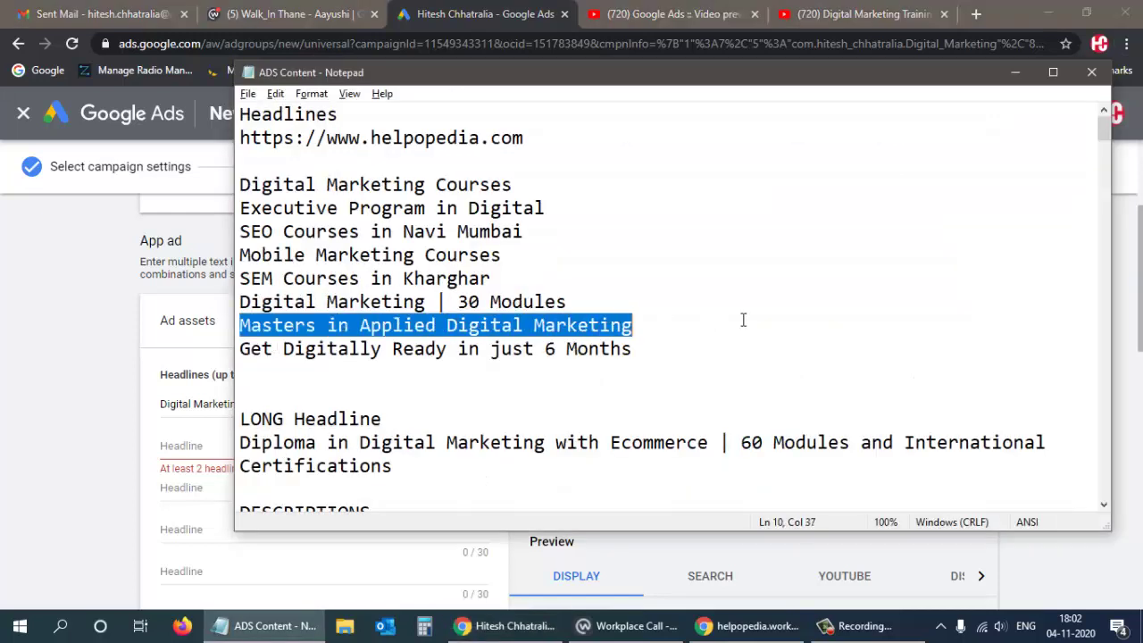
key(alt+Tab)
click(262, 449)
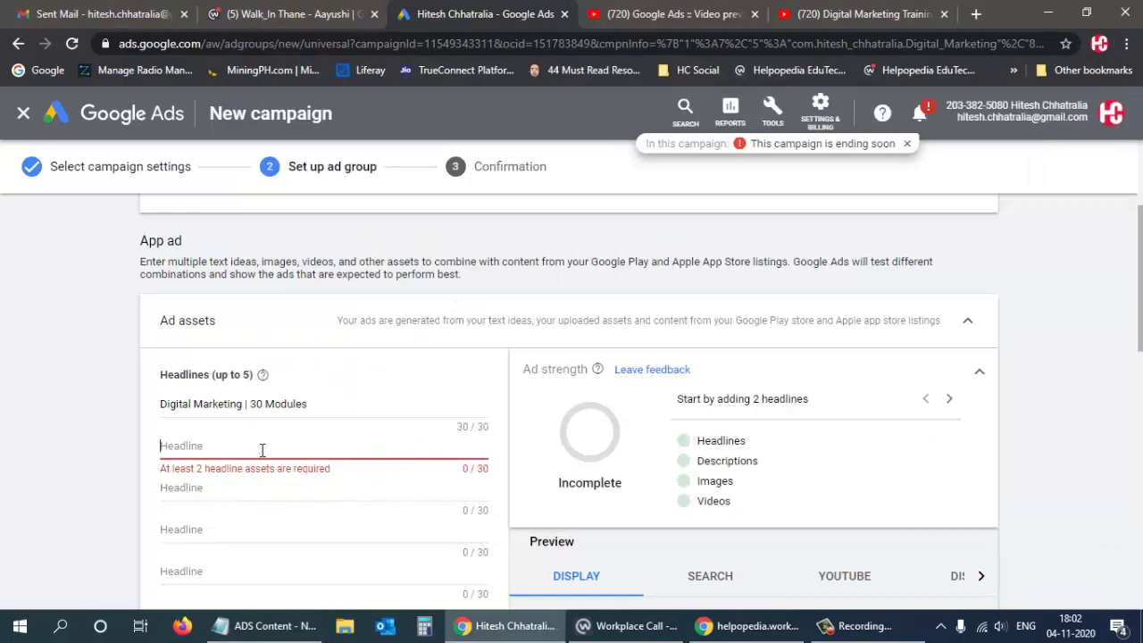
key(ctrl+v)
double_click(268, 446)
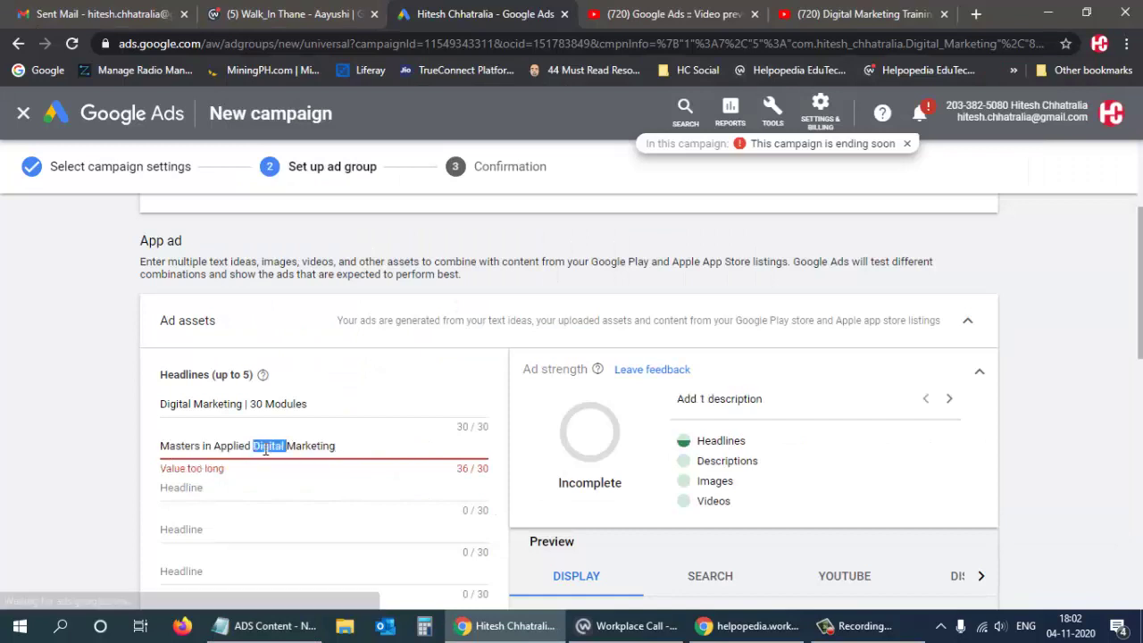
key(BackSpace)
key(ctrl+z)
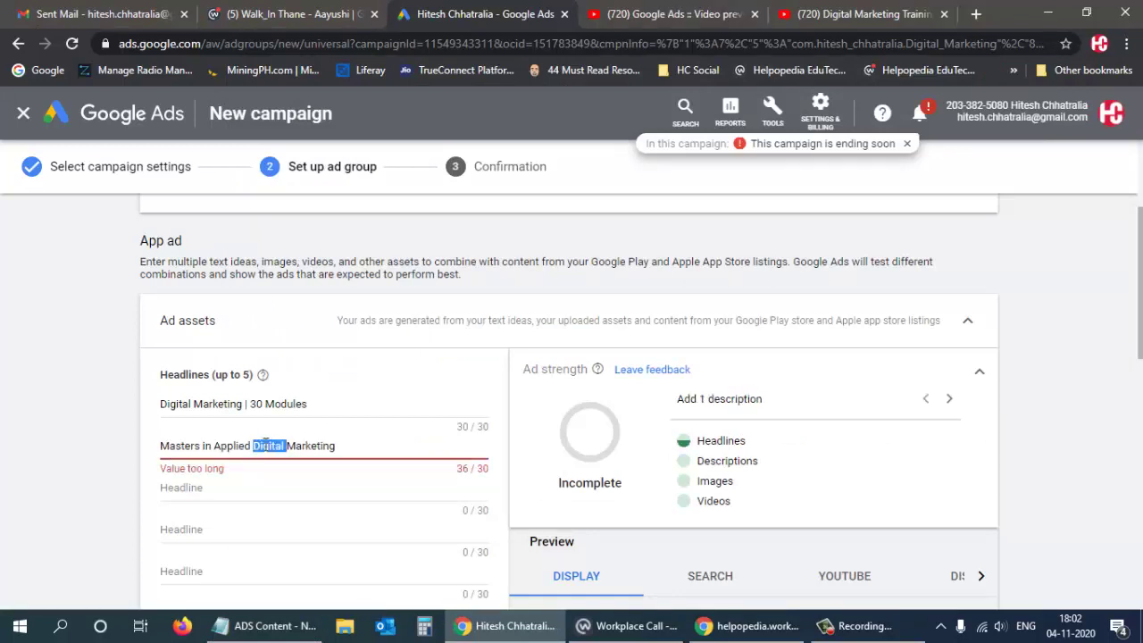
Remove the word "Applied" from the second headline so it reads "Masters in Digital Marketing".
double_click(235, 446)
key(BackSpace)
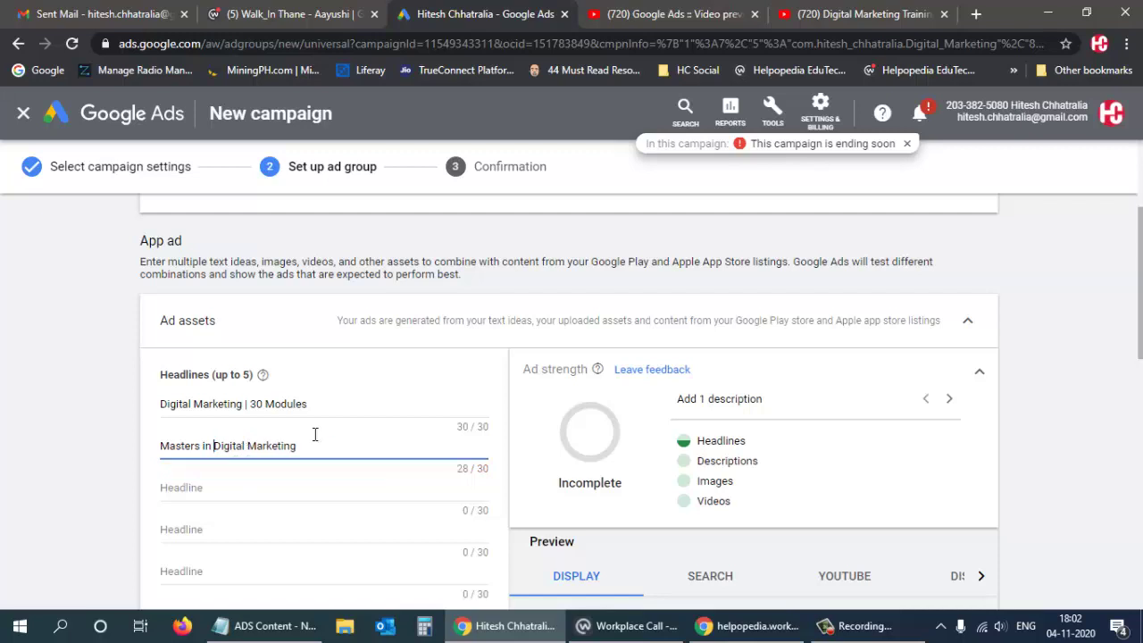
Copy "Diploma in Digital Marketing" from the long headline in the Notepad file into the third headline.
key(alt+Tab)
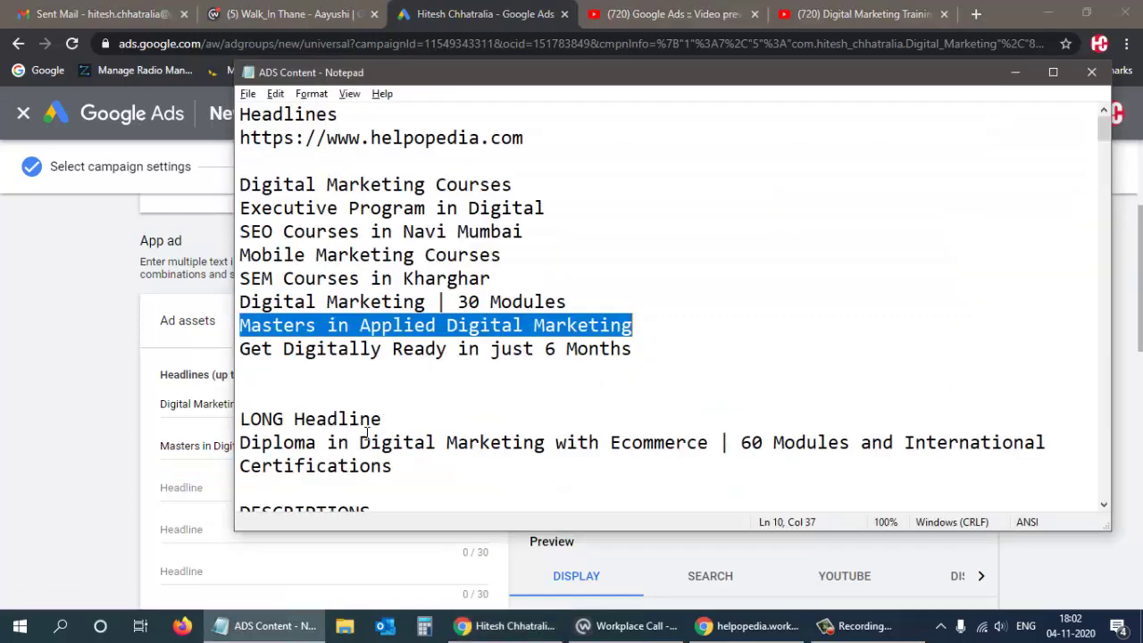
drag(239, 442, 548, 433)
key(ctrl+c)
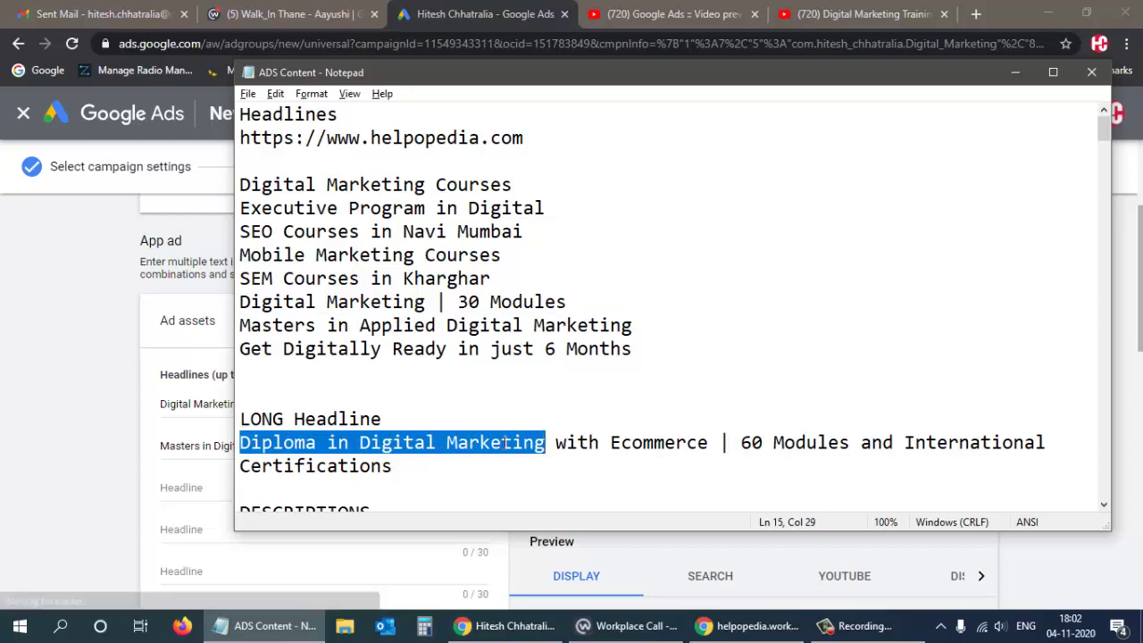
key(alt+Tab)
click(227, 486)
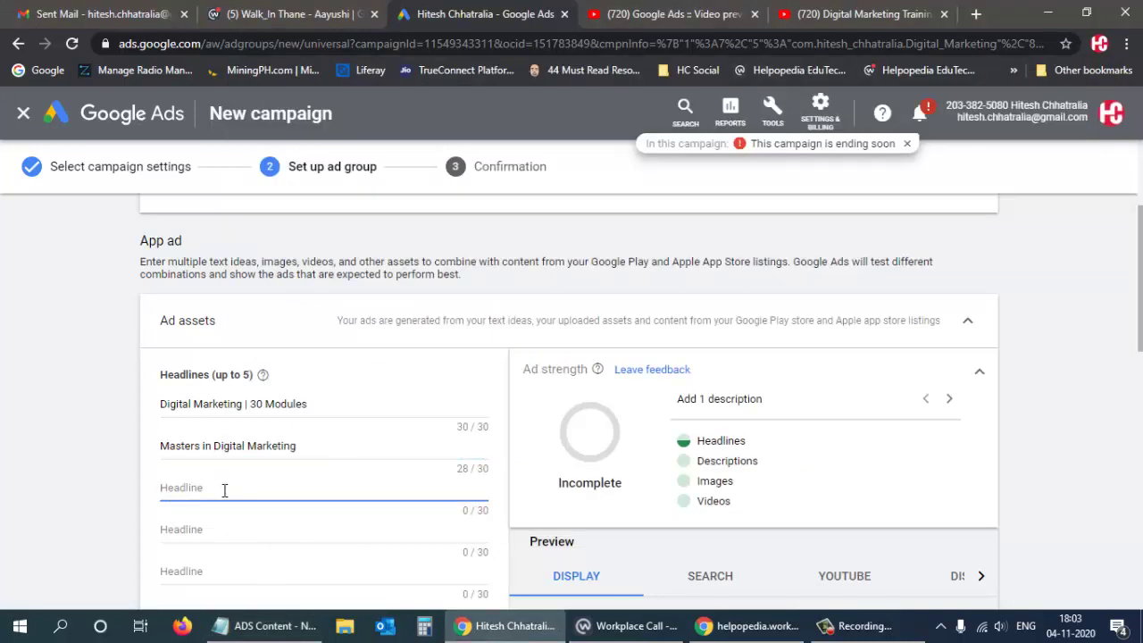
key(ctrl+v)
Copy "in Digital Marketing with Ecommerce" from the long headline in the Notepad file into the fourth headline.
key(alt+Tab)
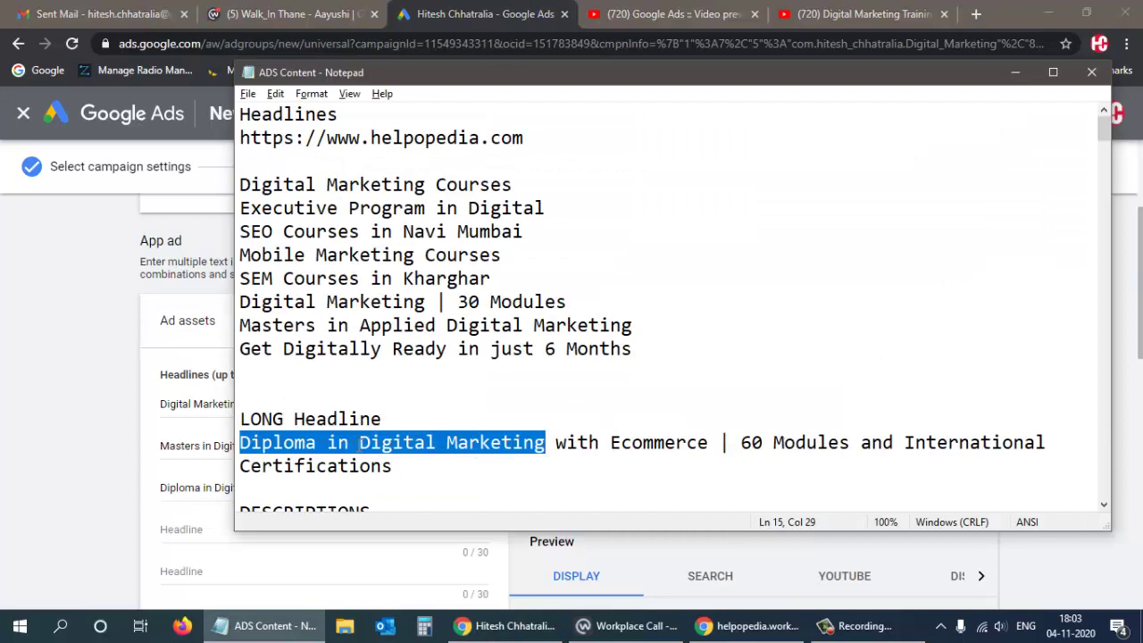
drag(359, 442, 705, 441)
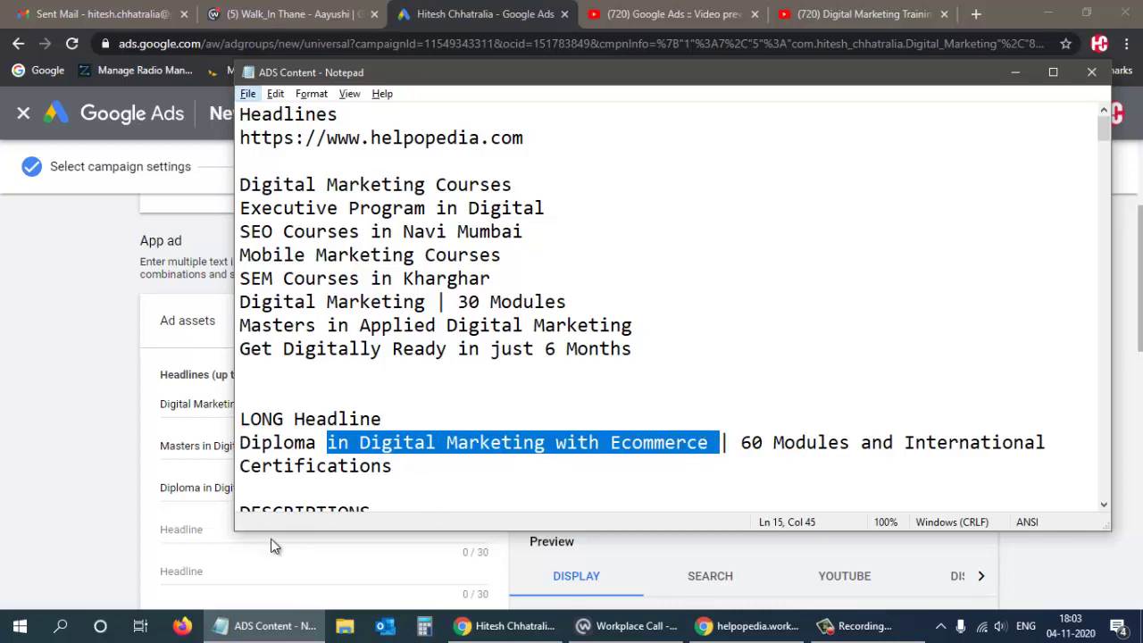
key(alt+Tab)
click(205, 529)
key(ctrl+v)
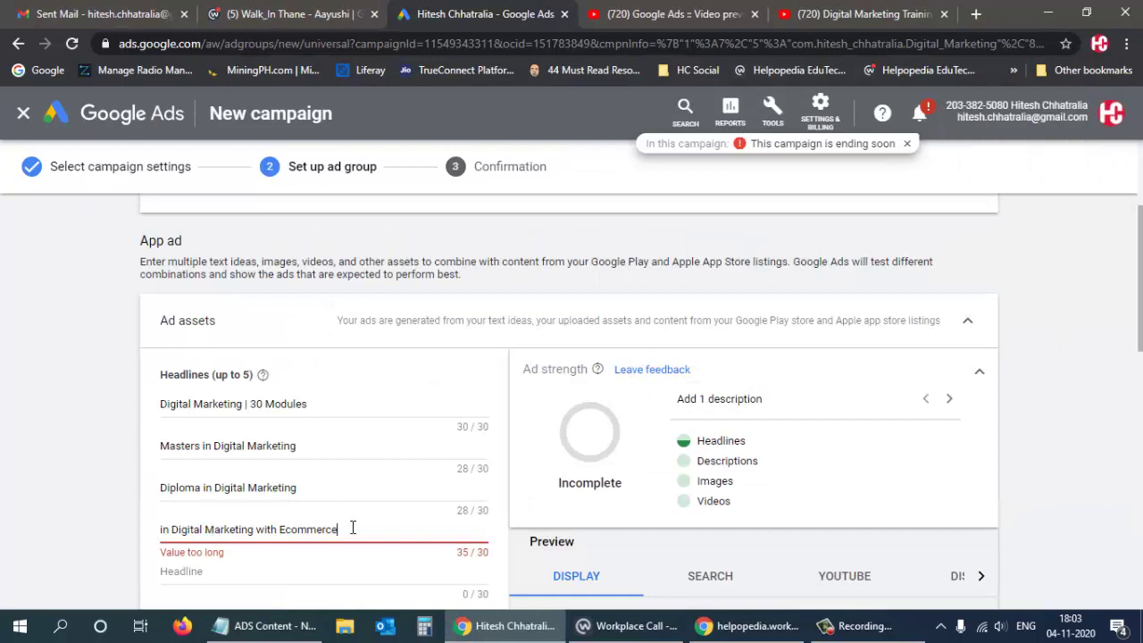
Shorten the fourth headline to "Digital Marketing + Ecommerce" by removing the leading "in" and replacing "with" with a plus sign.
click(175, 533)
key(BackSpace)
key(BackSpace)
key(BackSpace)
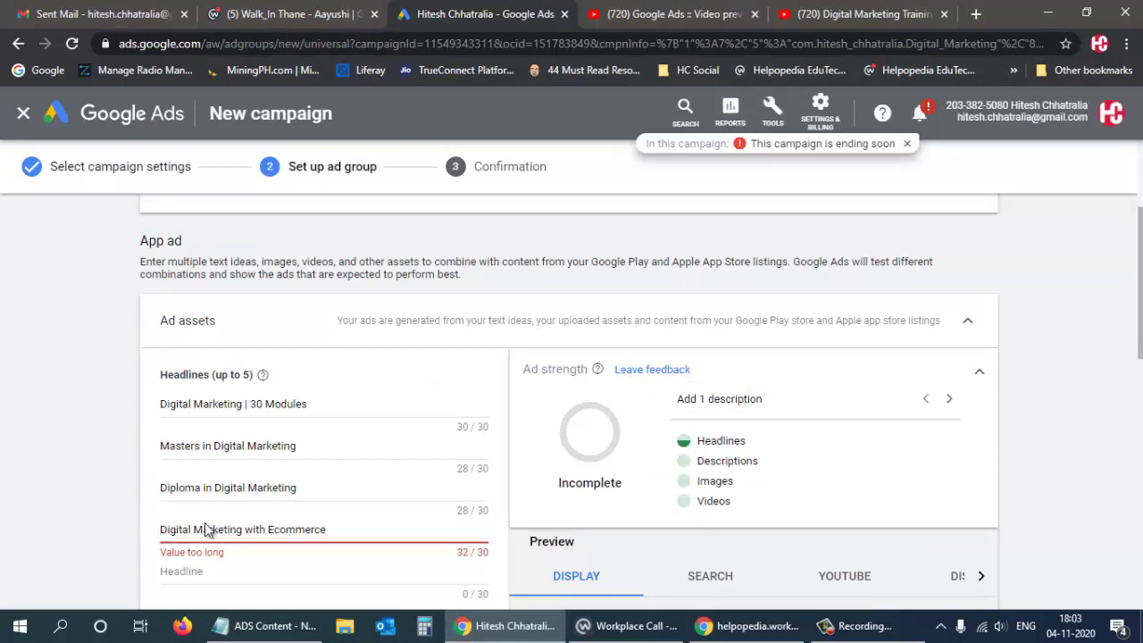
double_click(256, 528)
text(+)
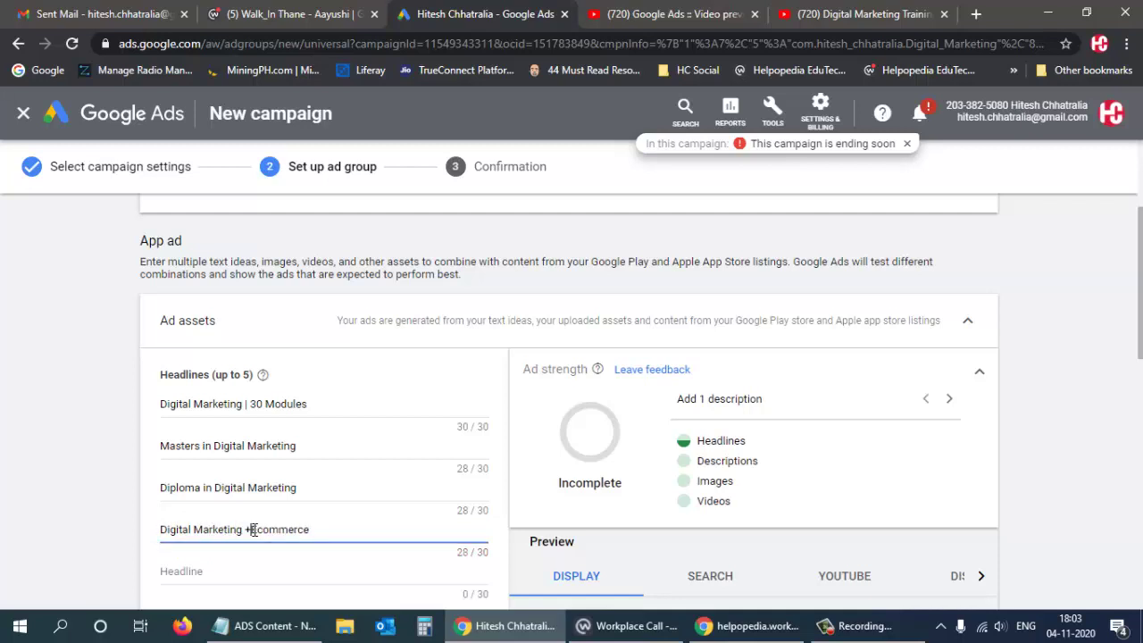
Copy "Mobile Marketing Courses" from the headlines in the Notepad file into the fifth headline.
scroll(286, 515, down, 2)
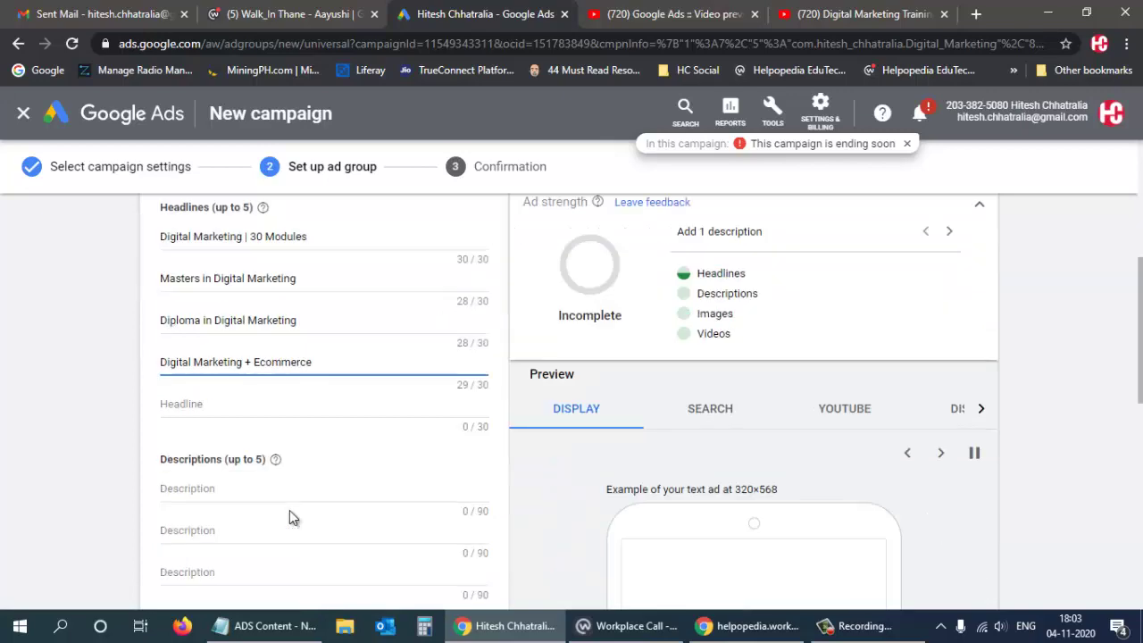
key(alt+Tab)
scroll(417, 395, down, 4)
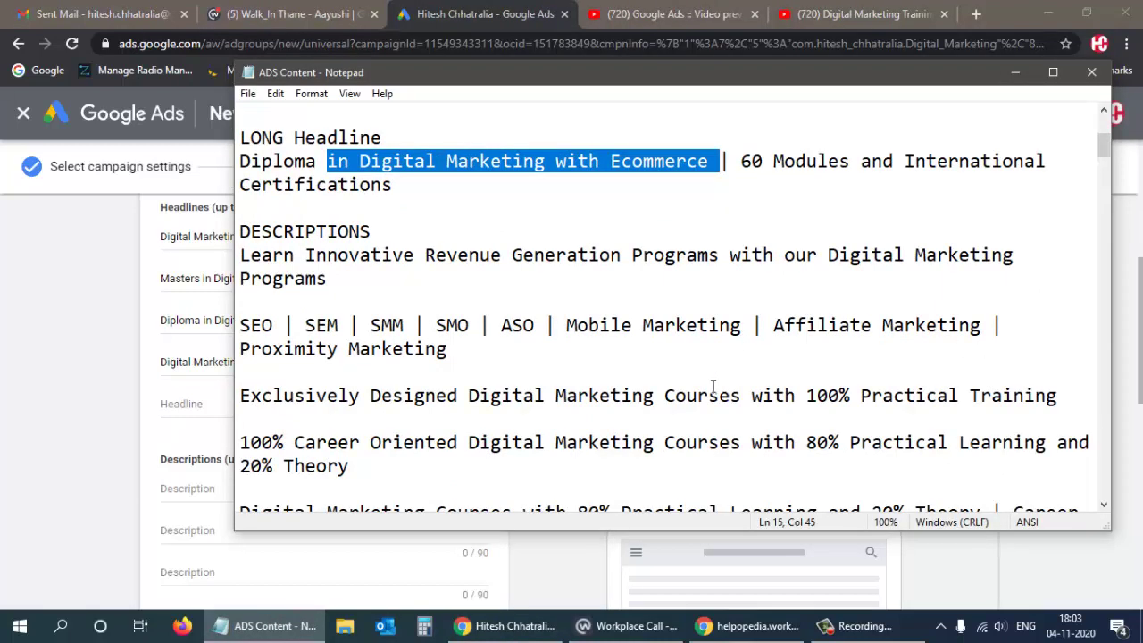
scroll(712, 386, up, 4)
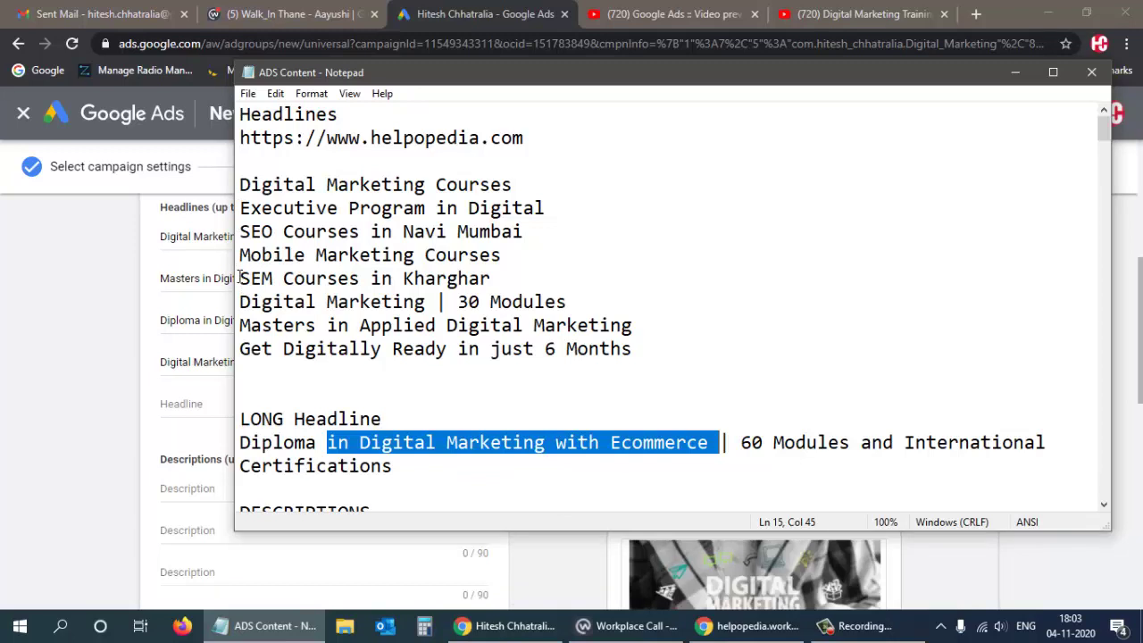
drag(241, 255, 552, 249)
key(ctrl+c)
key(alt+Tab)
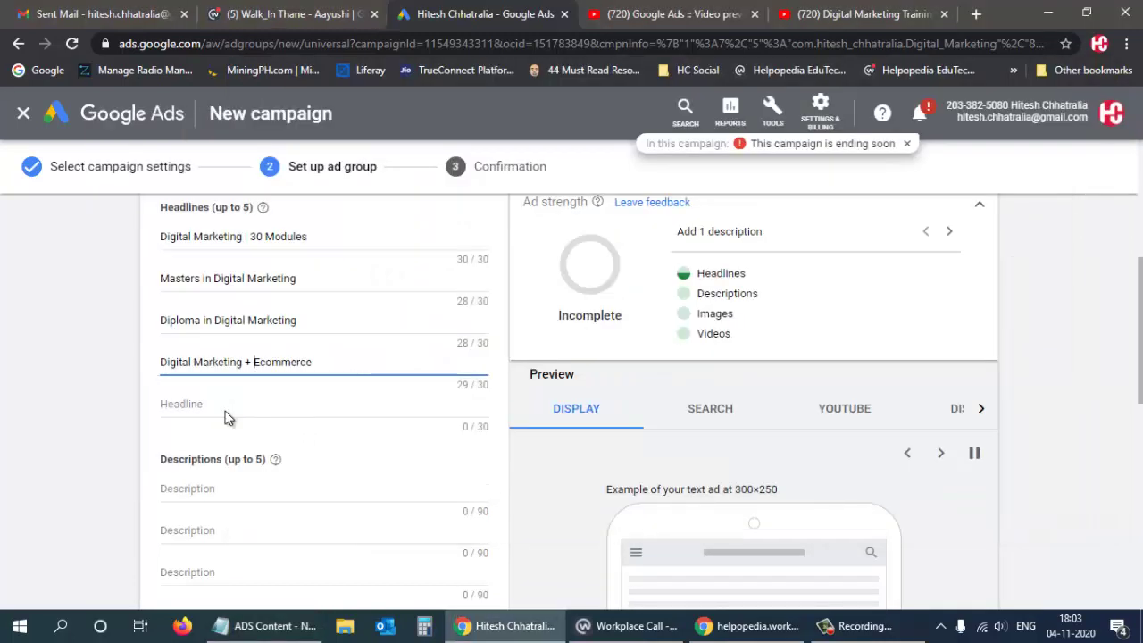
click(226, 408)
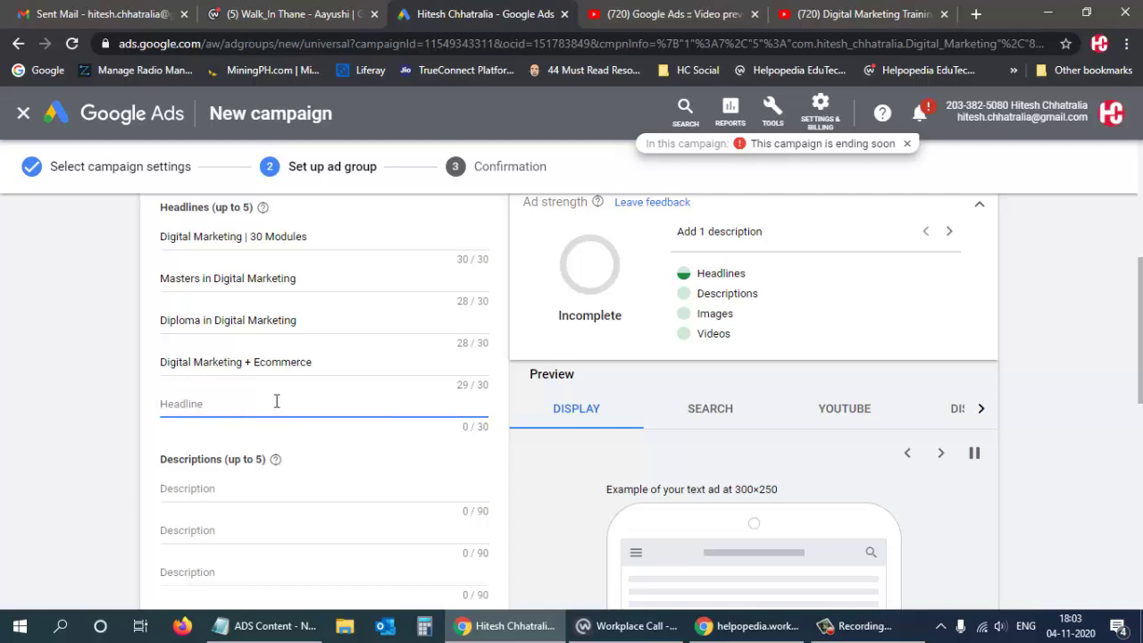
key(ctrl+v)
Copy "Diploma in Digital Marketing with Ecommerce | 60 Modules and International Certifications" from the Notepad file into the first description.
scroll(360, 408, down, 2)
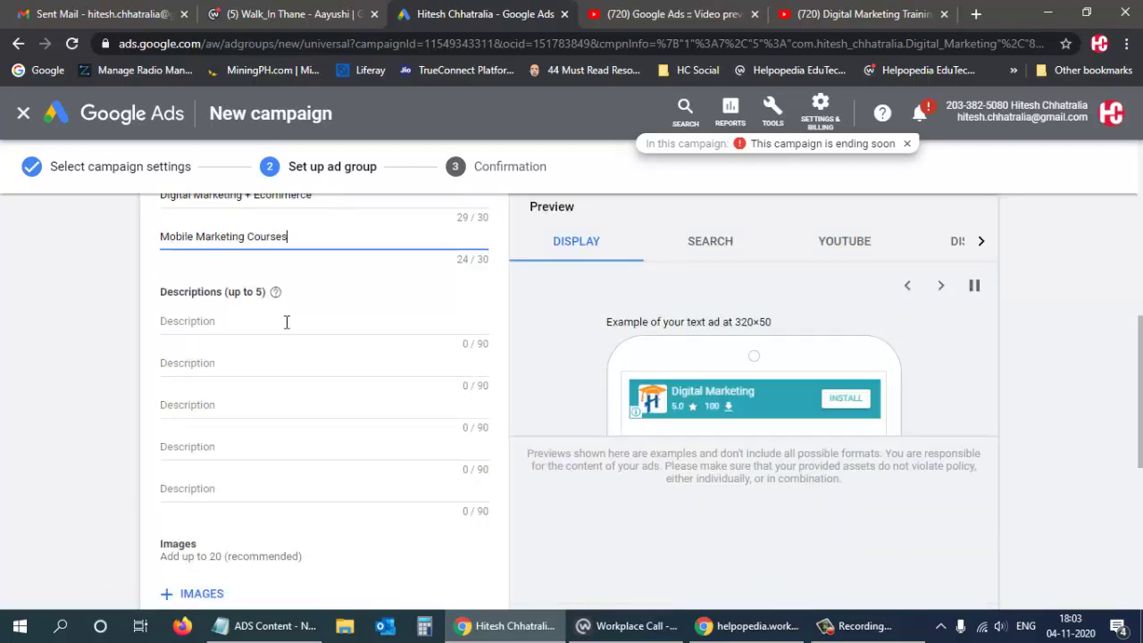
key(alt+Tab)
scroll(306, 330, down, 2)
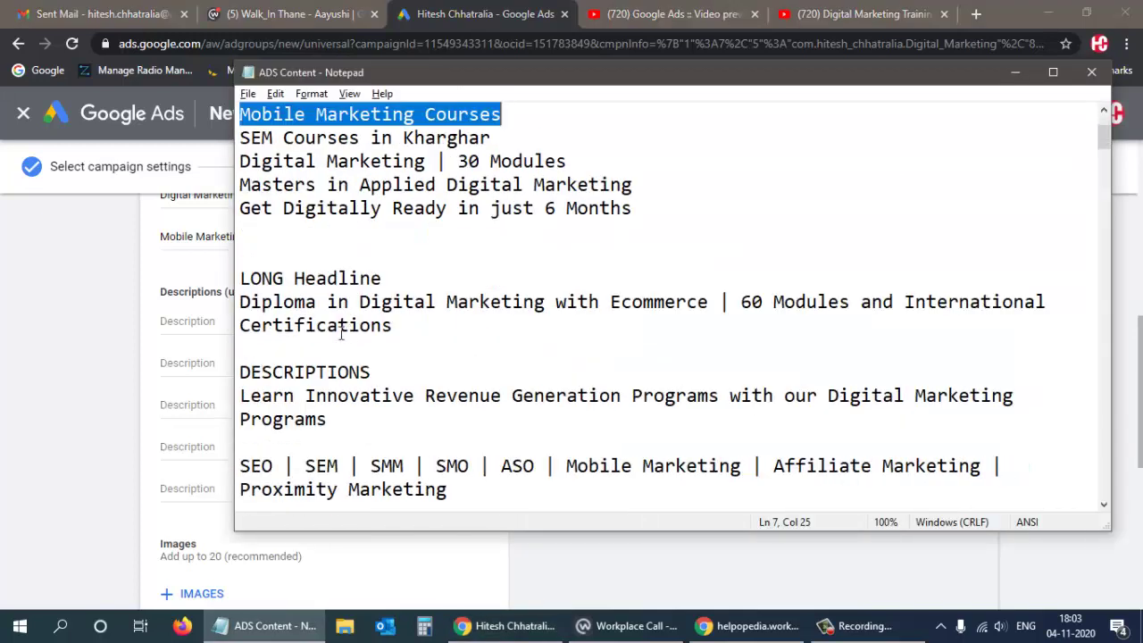
drag(241, 301, 434, 331)
key(ctrl+c)
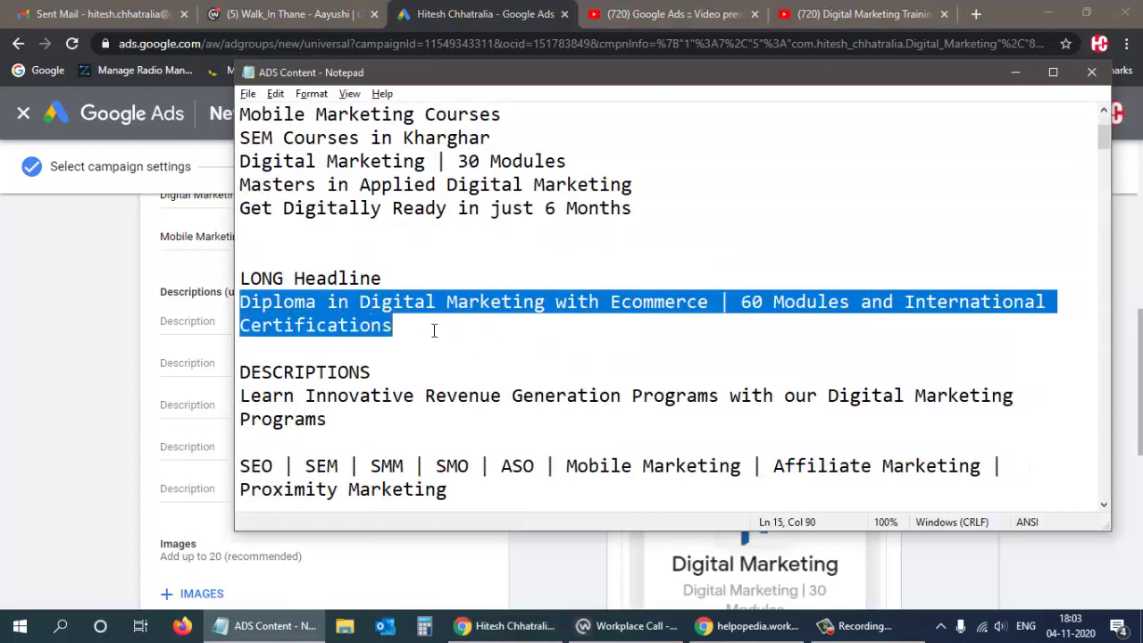
key(alt+Tab)
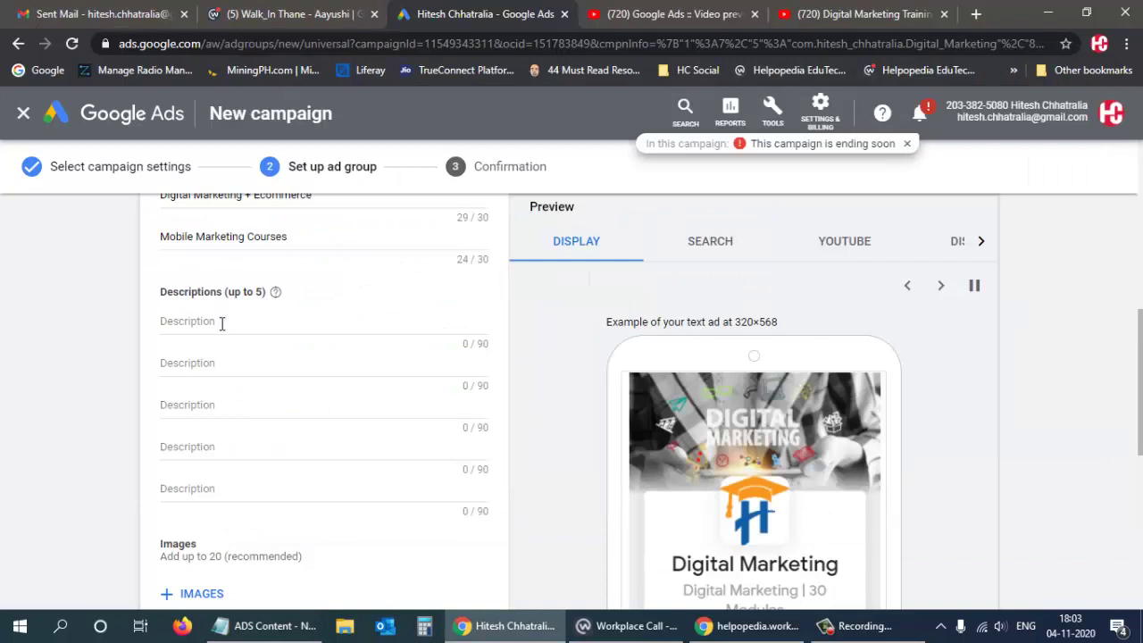
click(222, 323)
key(ctrl+v)
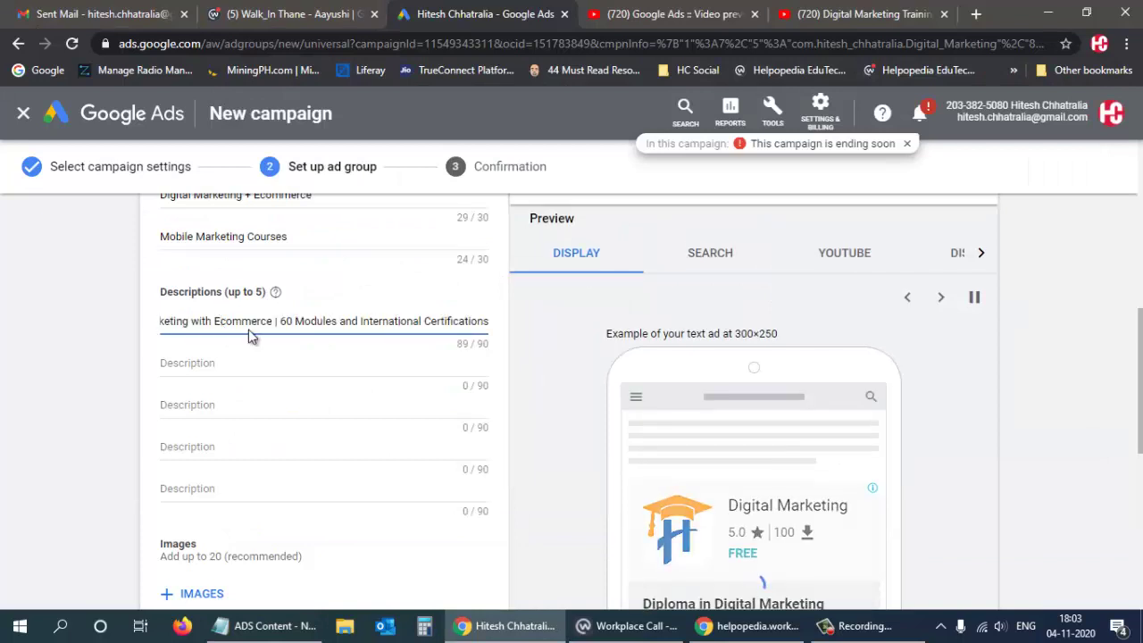
Copy "Learn Innovative Revenue Generation Programs with our Digital Marketing Programs" from the Notepad file into the second description.
key(alt+Tab)
drag(241, 395, 363, 422)
key(ctrl+c)
key(alt+Tab)
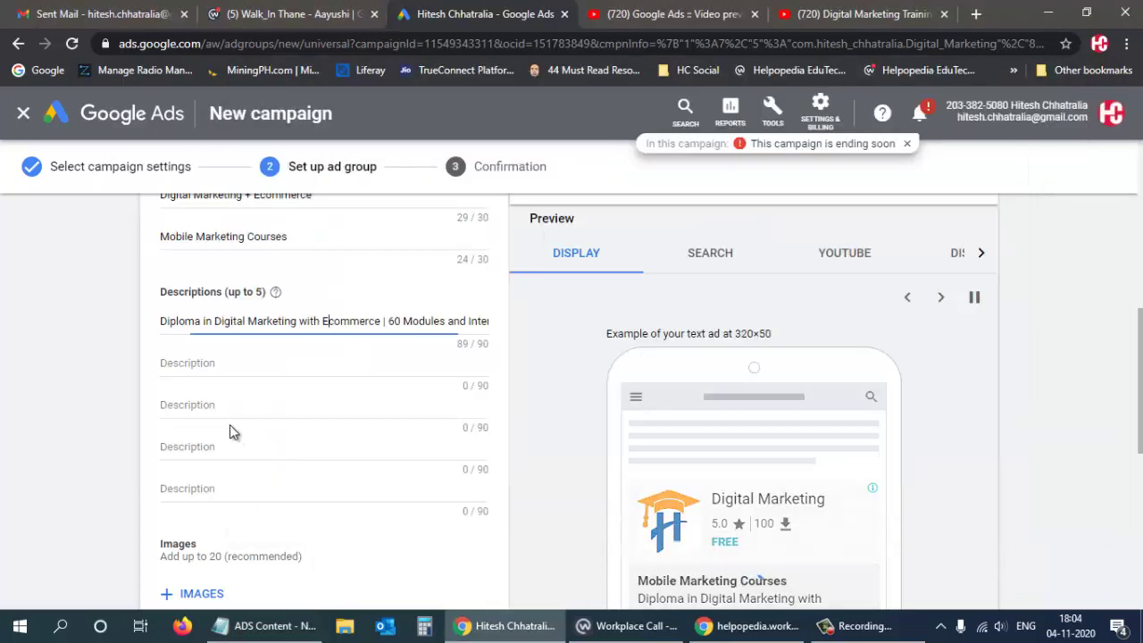
click(223, 363)
key(ctrl+v)
Copy "SEO | SEM | SMM | SMO | ASO | Mobile Marketing | Affiliate Marketing | Proximity Marketing" from the Notepad file into the third description.
key(alt+Tab)
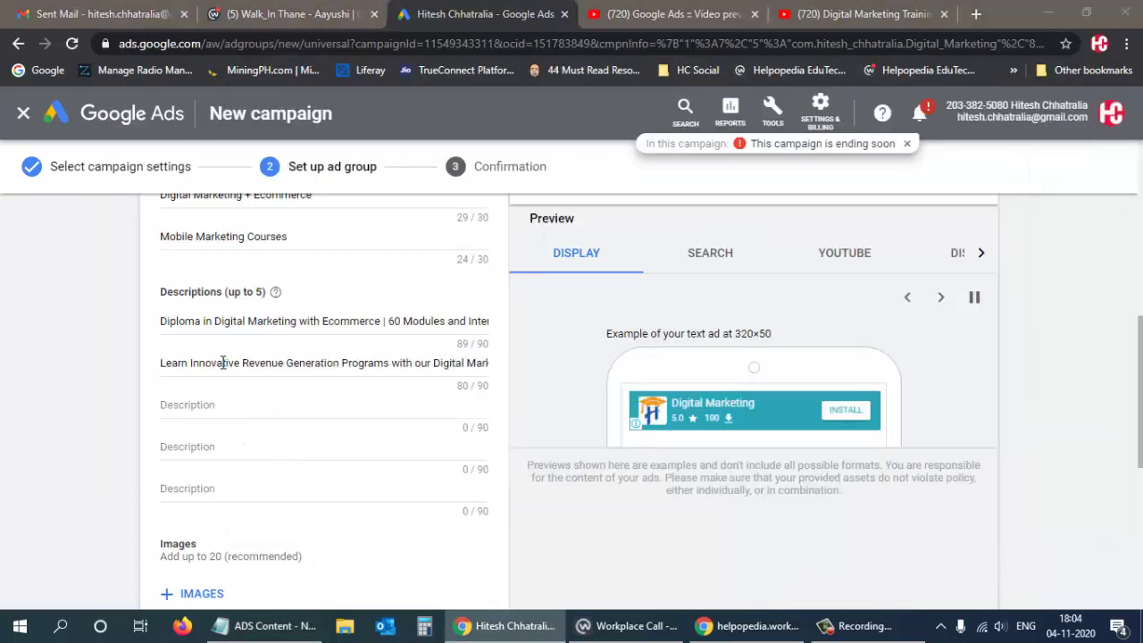
drag(239, 395, 490, 434)
key(ctrl+c)
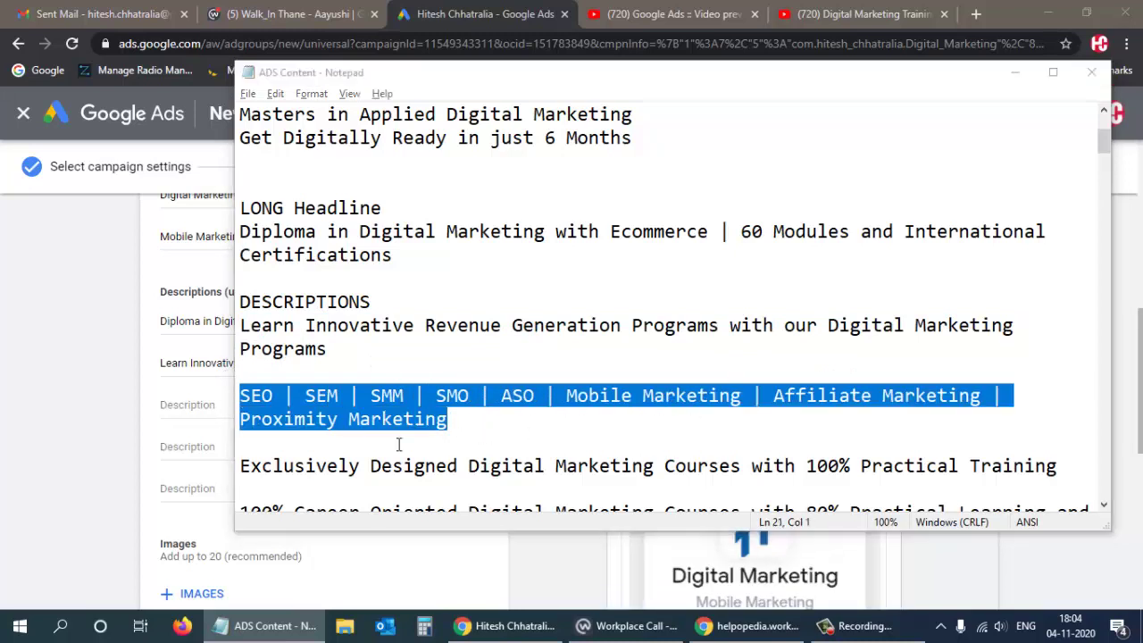
key(alt+Tab)
click(265, 403)
key(ctrl+v)
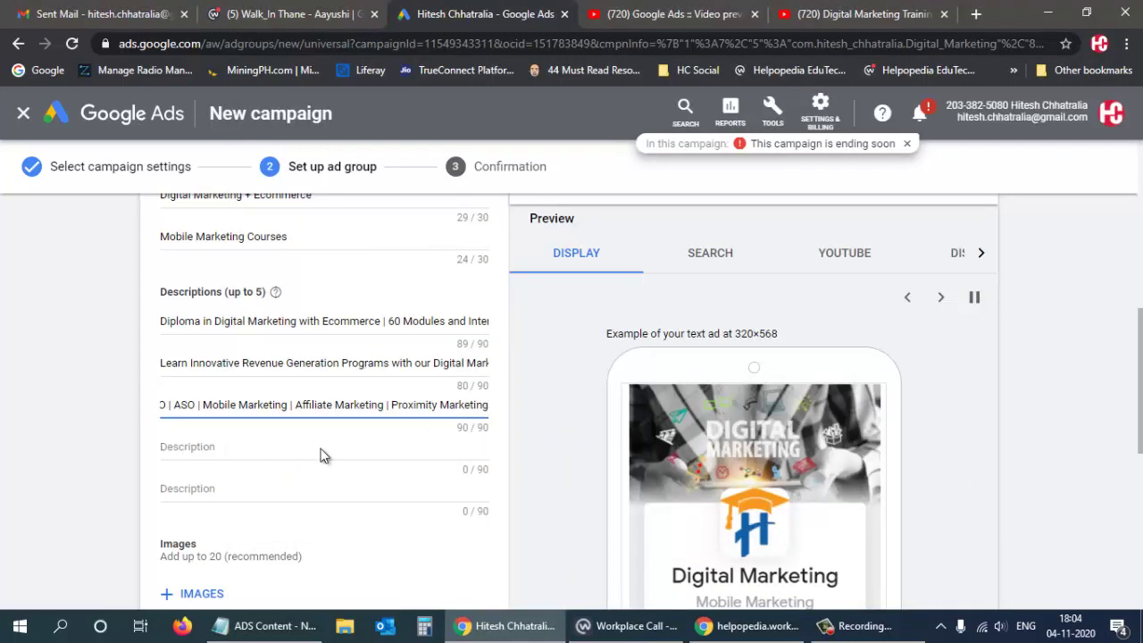
Copy "Exclusively Designed Digital Marketing Courses with 100% Practical Training" from the Notepad file into the fourth description.
key(alt+Tab)
scroll(322, 435, down, 1)
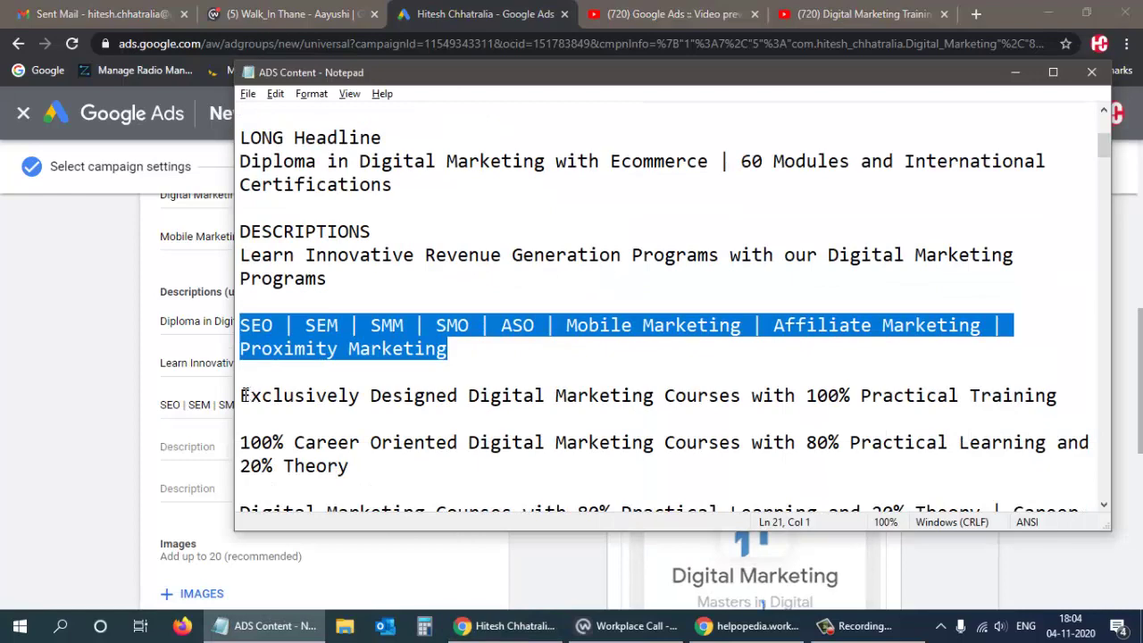
drag(241, 395, 1105, 402)
key(ctrl+c)
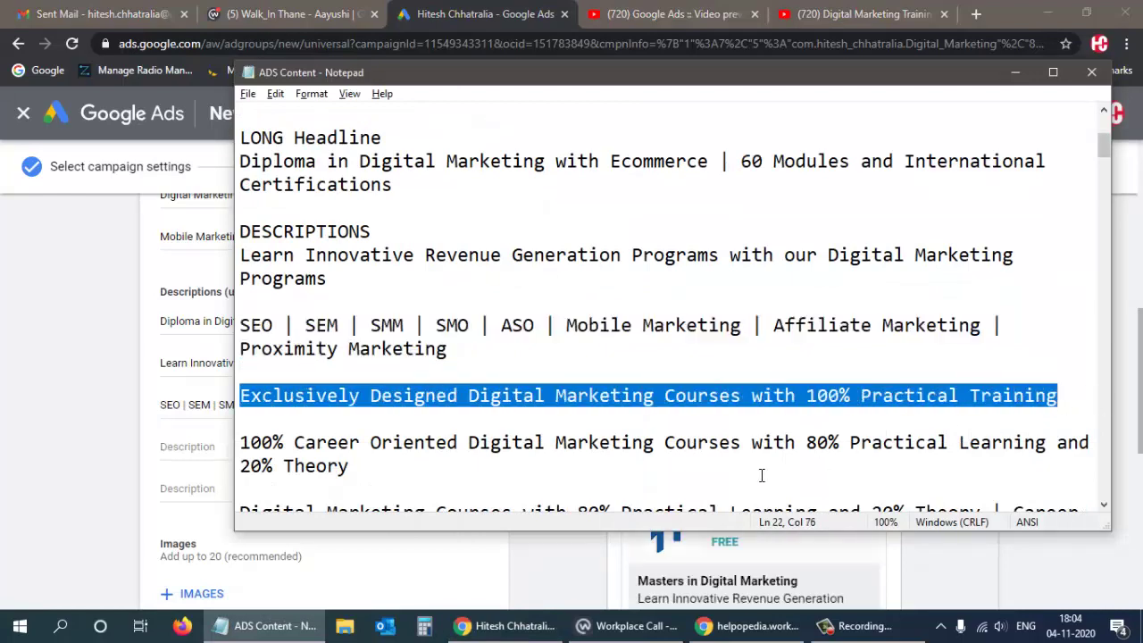
key(alt+Tab)
click(249, 455)
key(ctrl+v)
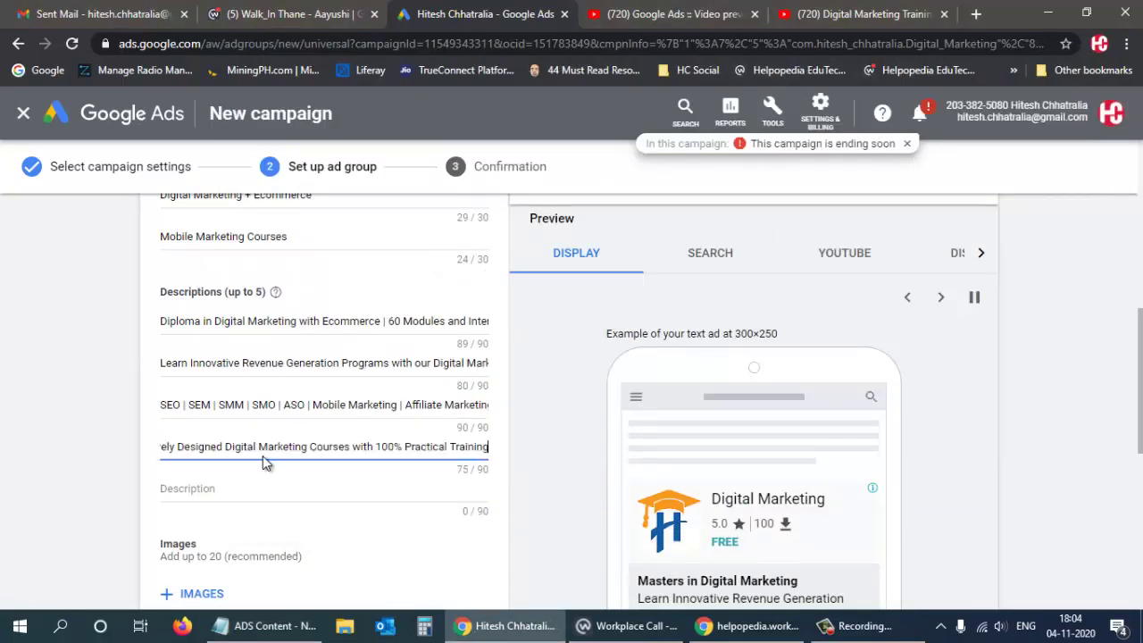
Copy "100% Career Oriented Digital Marketing Courses with 80% Practical Learning and 20% Theory" from the Notepad file into the fifth description.
key(alt+Tab)
drag(241, 442, 373, 470)
key(ctrl+c)
key(alt+Tab)
click(247, 488)
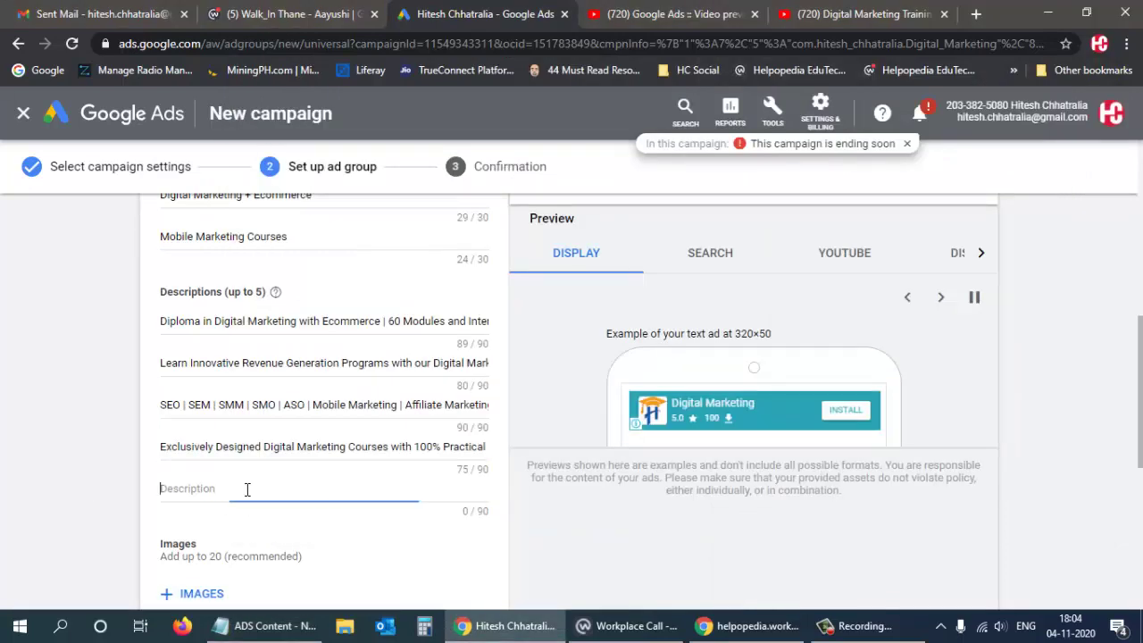
key(ctrl+v)
Add the recently used Digital Marketing, business education, 1200 × 628 Helpopedia chalkboard and Helpopedia logo images to the ad and save the selection.
scroll(313, 482, down, 2)
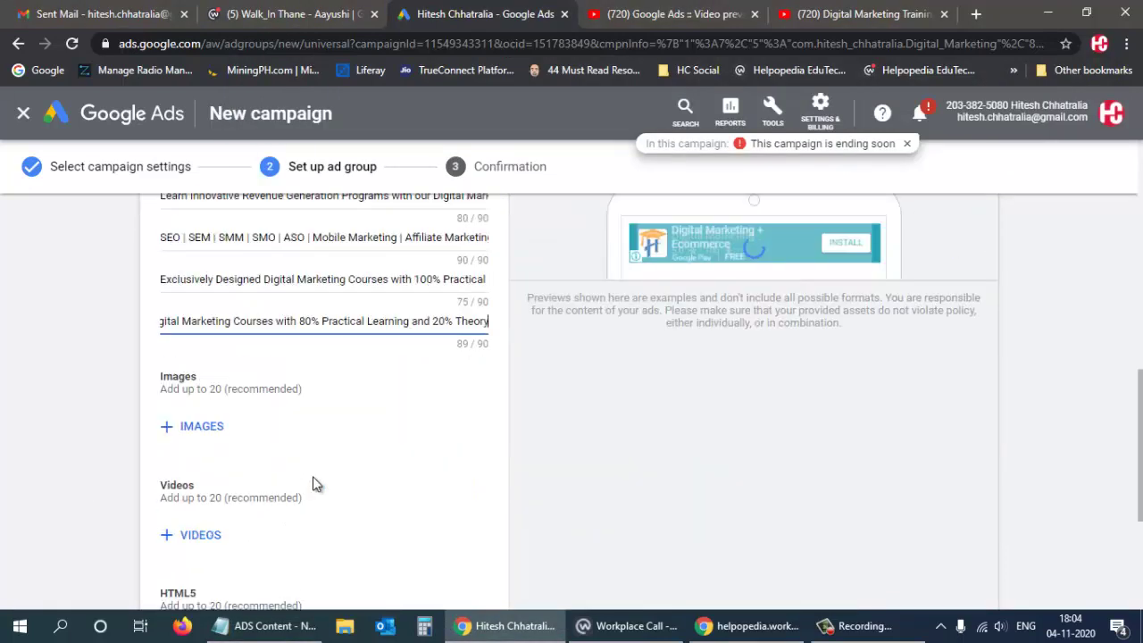
click(197, 427)
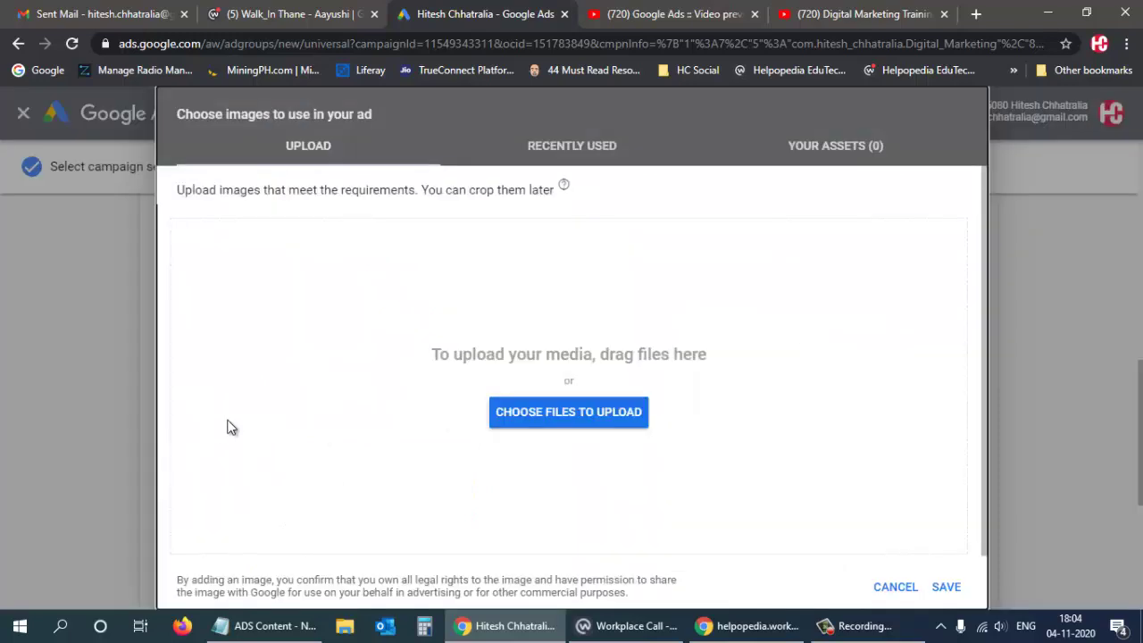
click(571, 147)
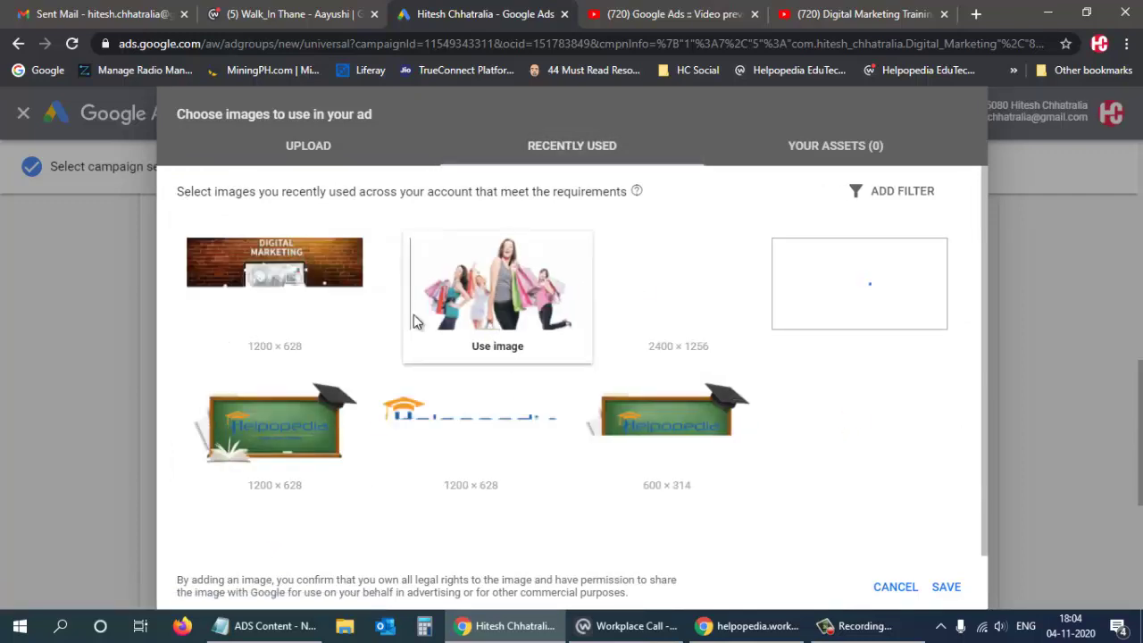
click(282, 285)
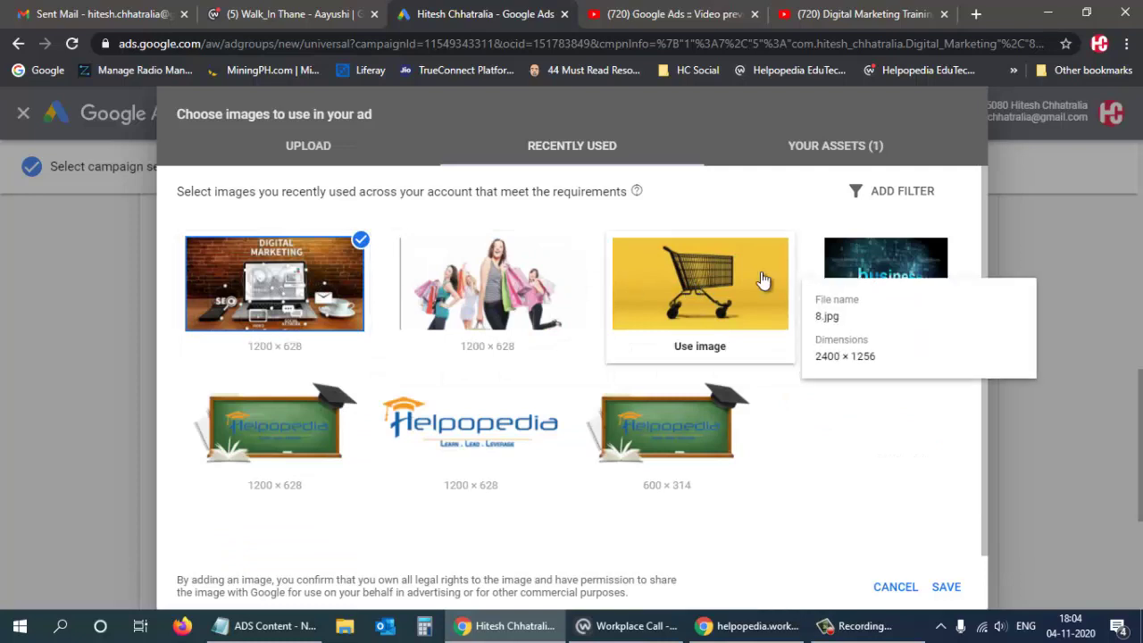
click(863, 279)
click(298, 429)
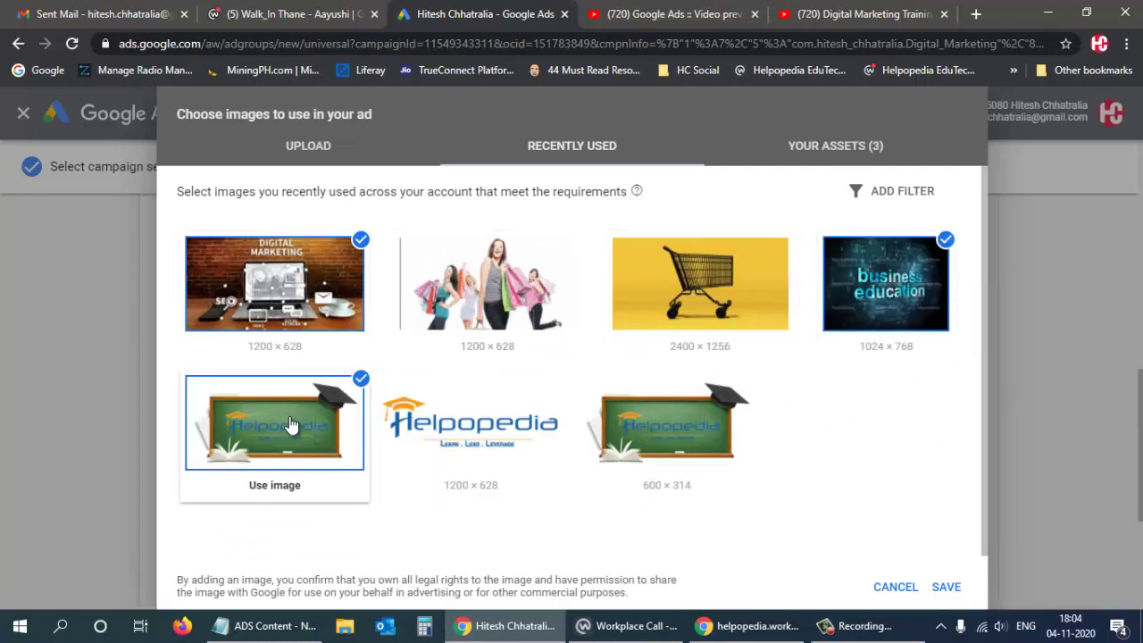
click(489, 418)
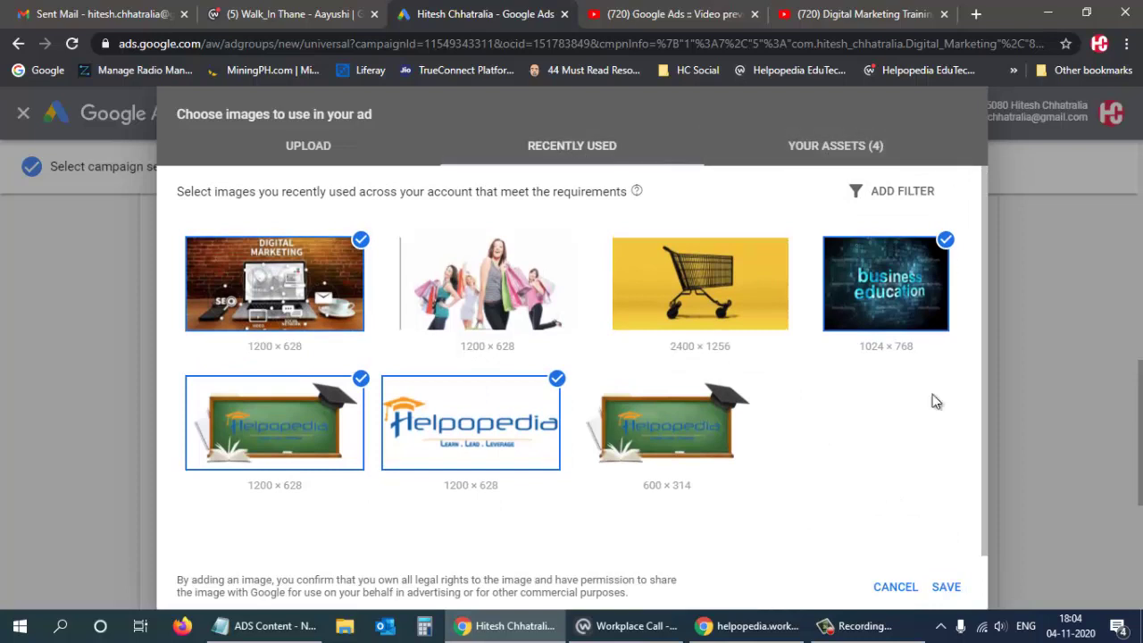
click(944, 586)
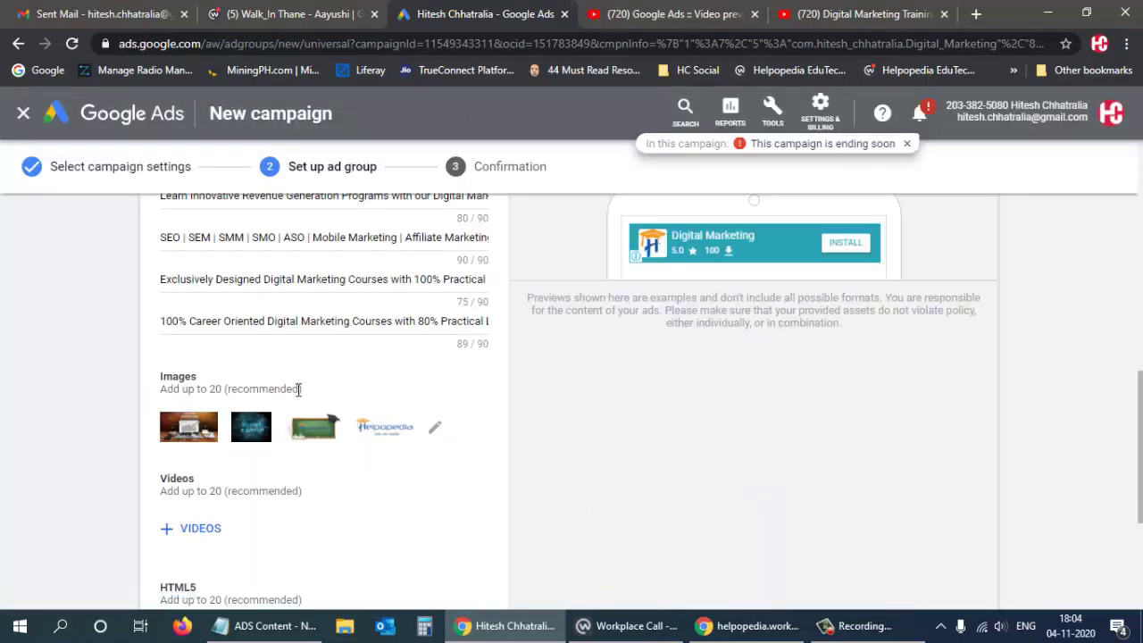
Reopen the ad's image selection, review the selected and recently used images, and switch to uploading new ones.
click(433, 432)
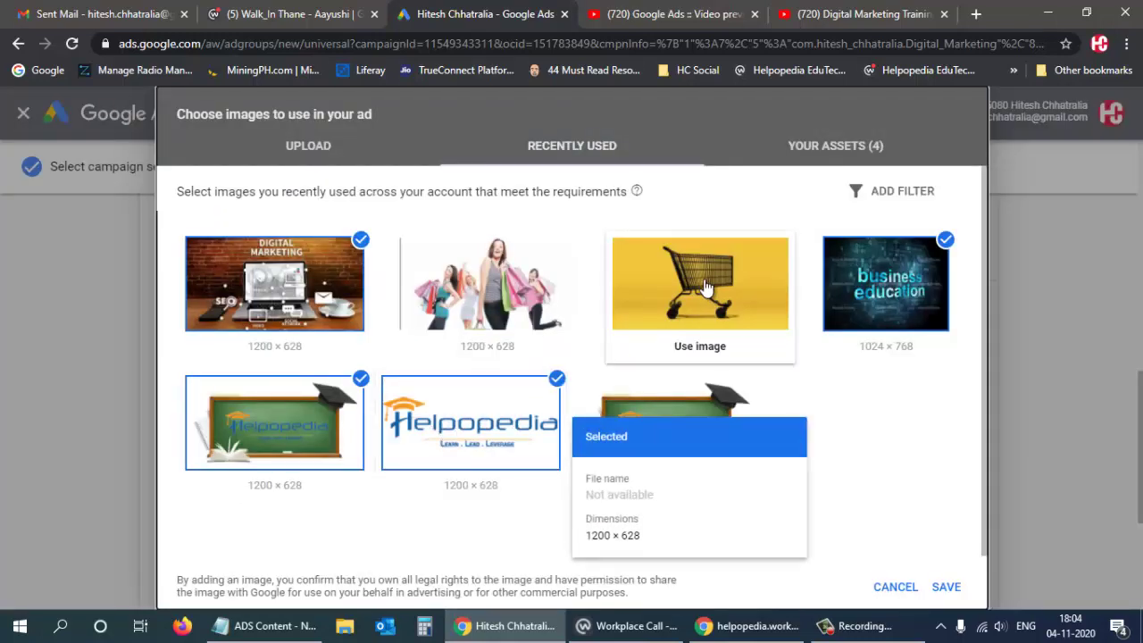
click(844, 147)
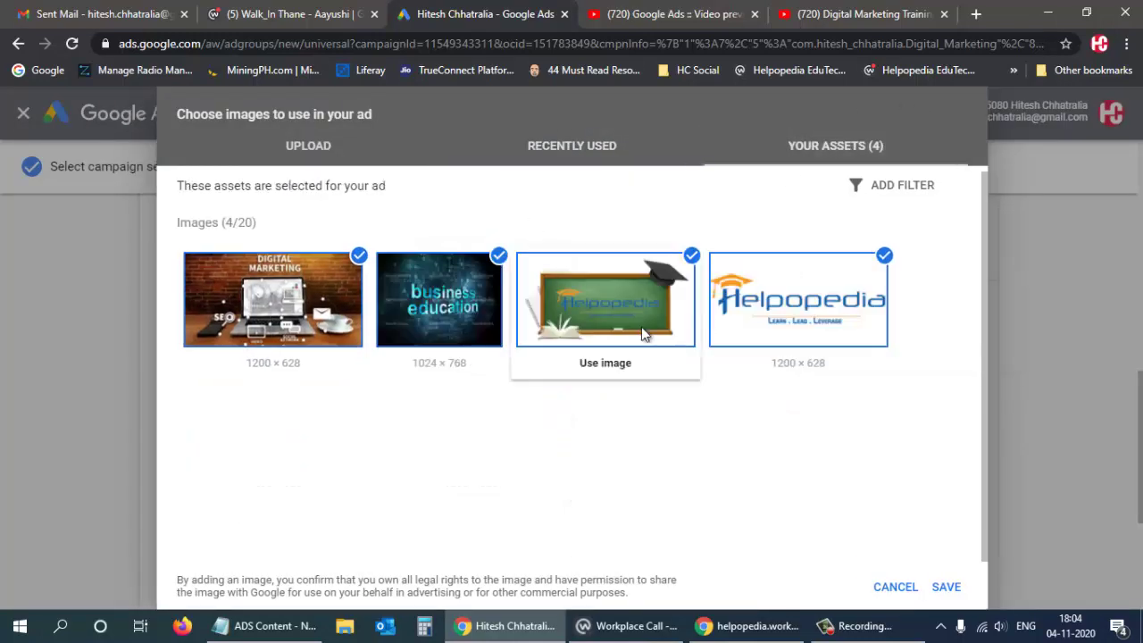
click(576, 148)
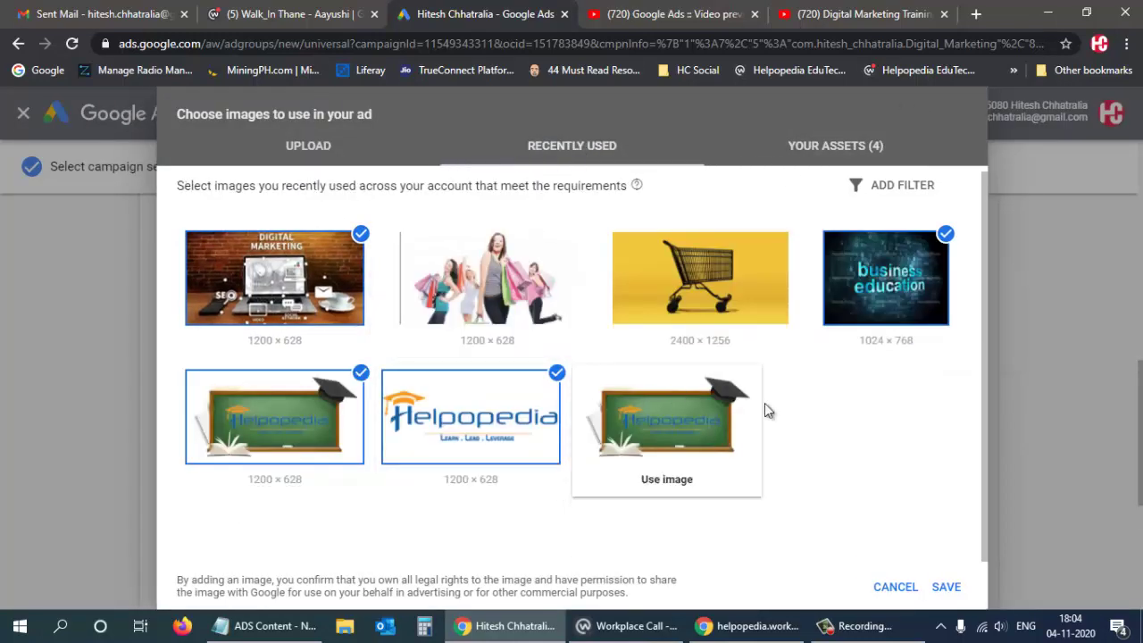
click(310, 146)
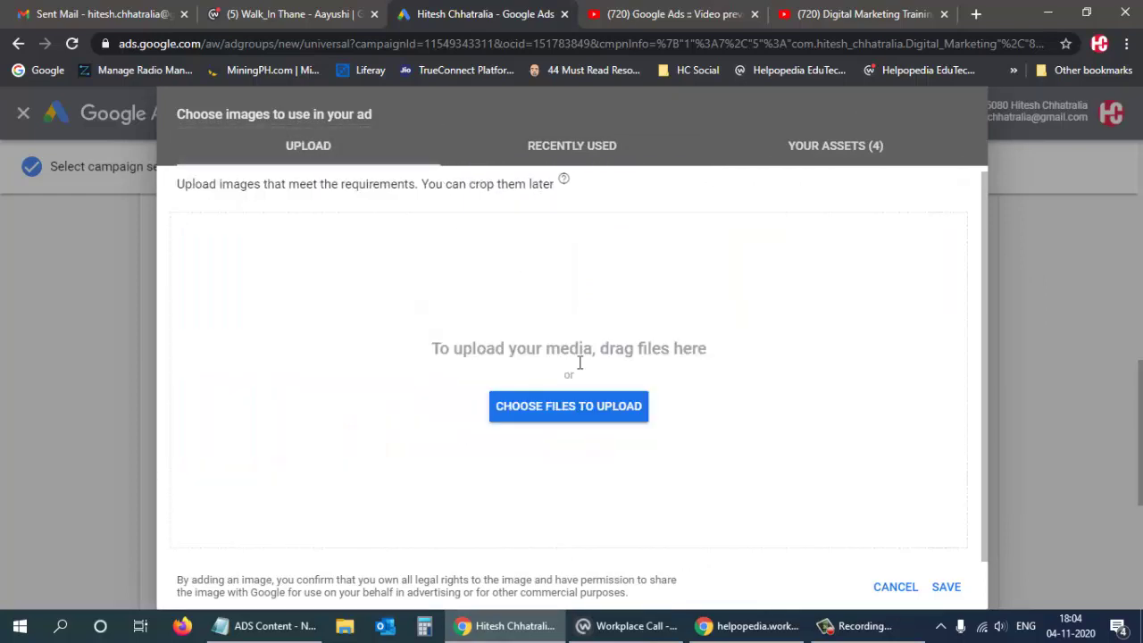
Browse the TRAINING folder for upload images, checking HC Intros and then opening HC PRESENTATION INTRO.
click(581, 409)
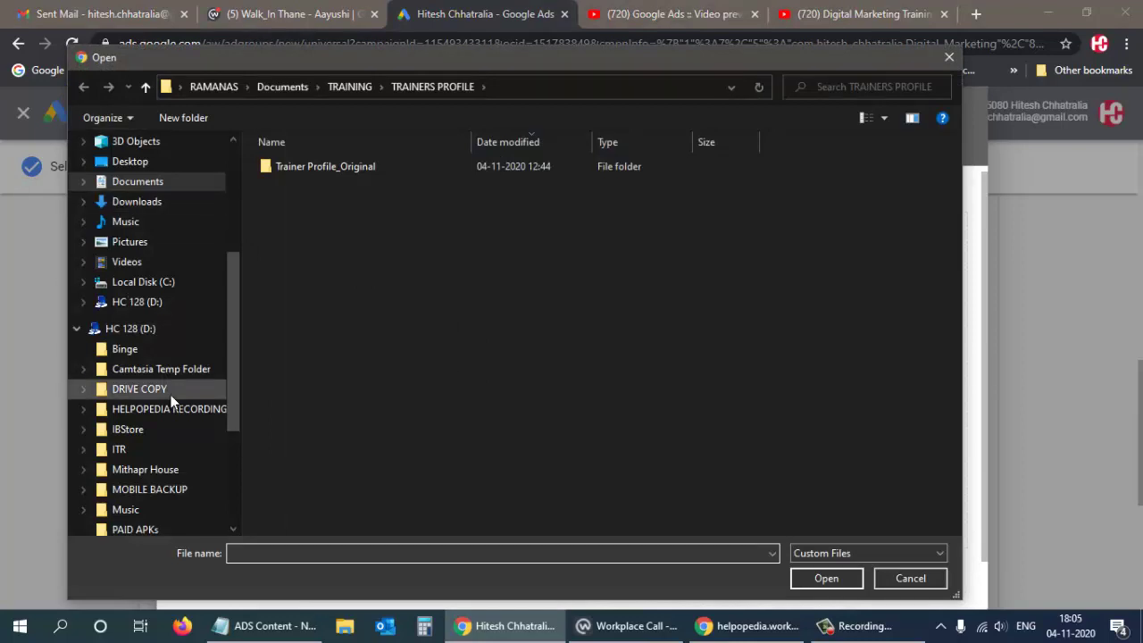
scroll(170, 391, down, 1)
scroll(180, 385, up, 3)
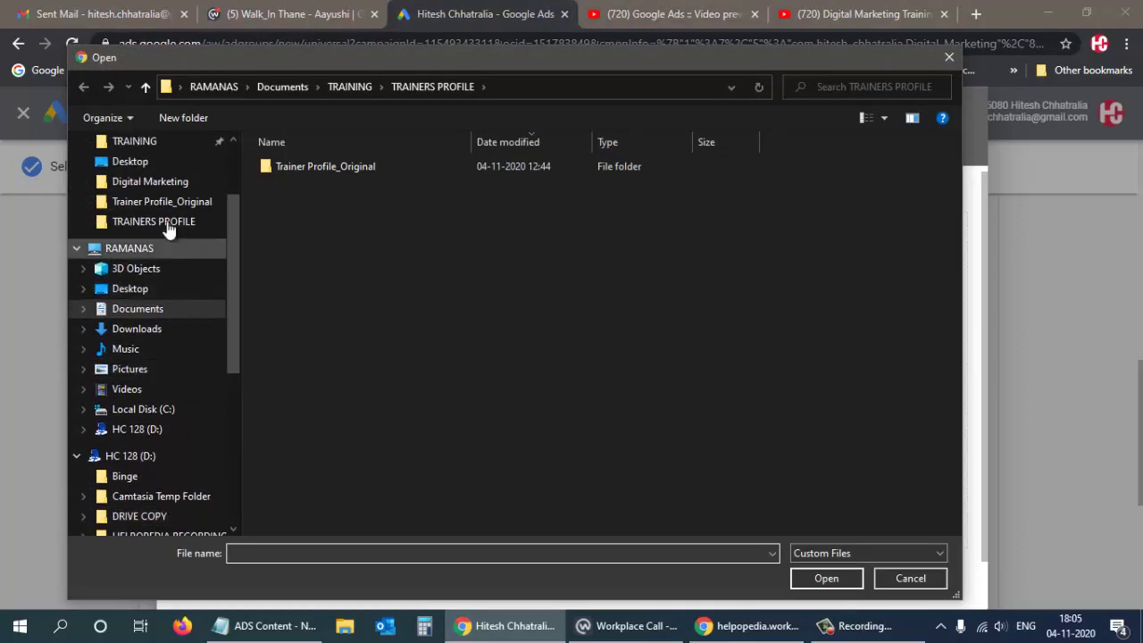
scroll(132, 194, up, 3)
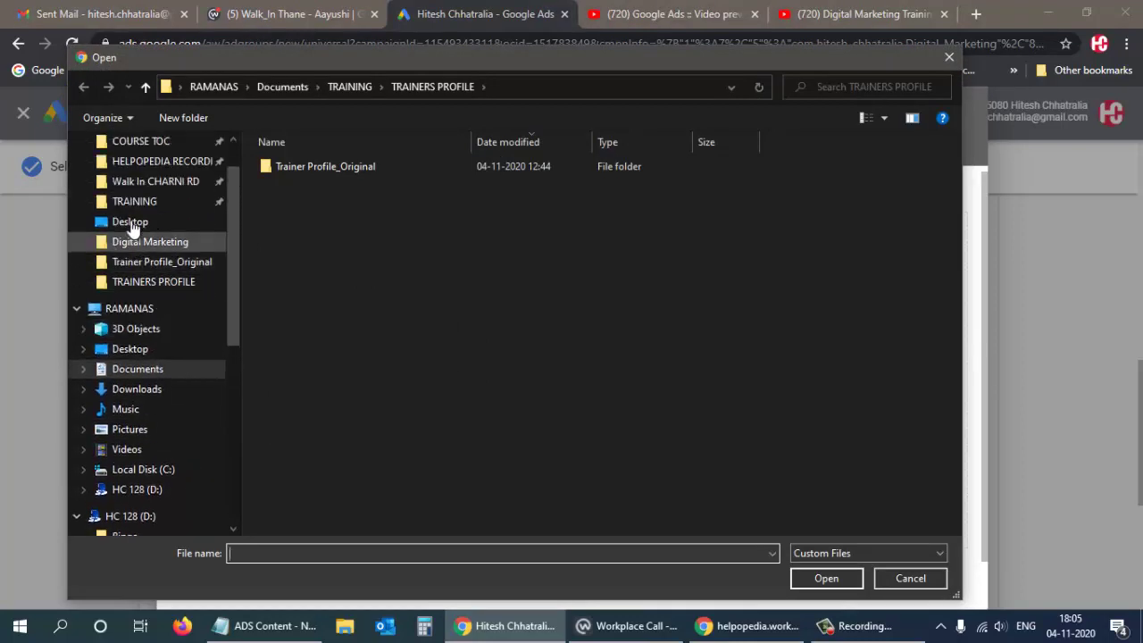
click(143, 202)
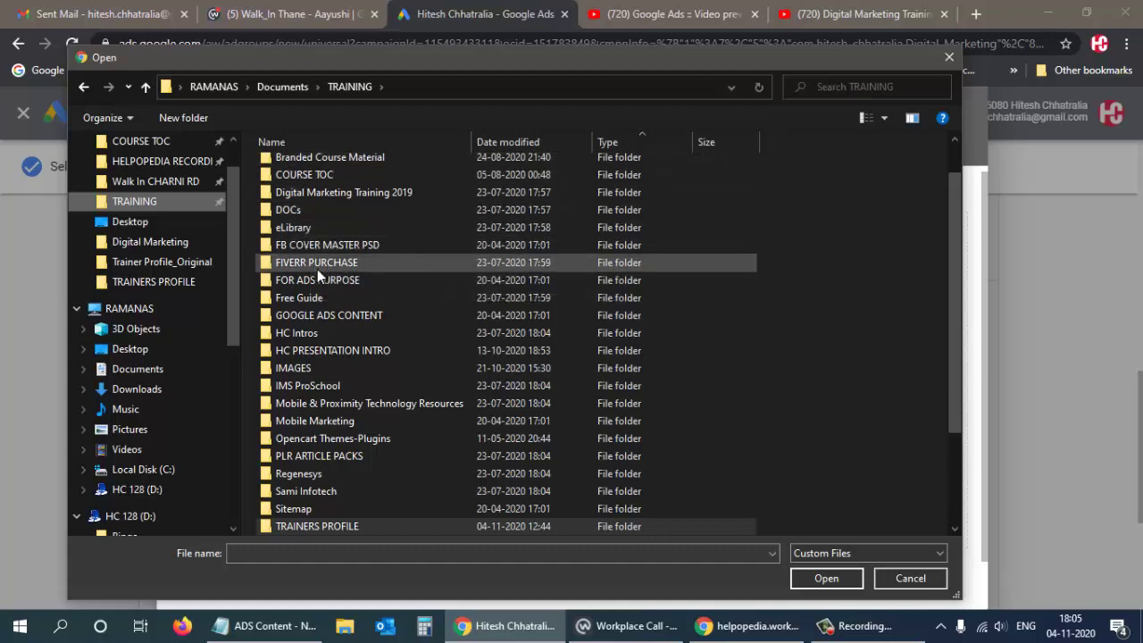
double_click(291, 333)
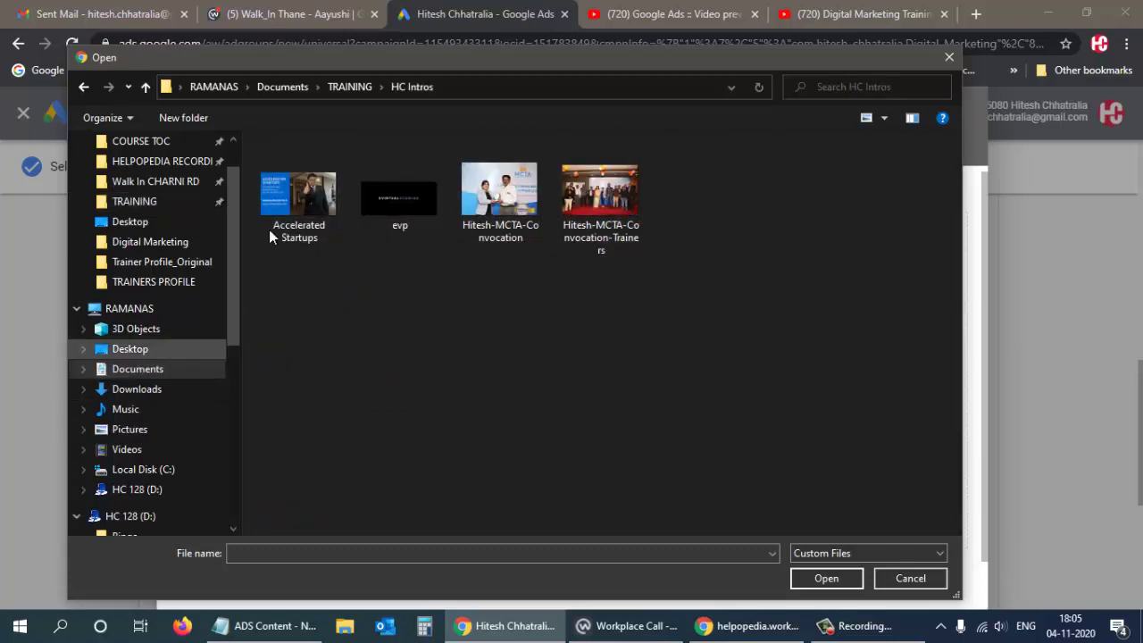
click(342, 92)
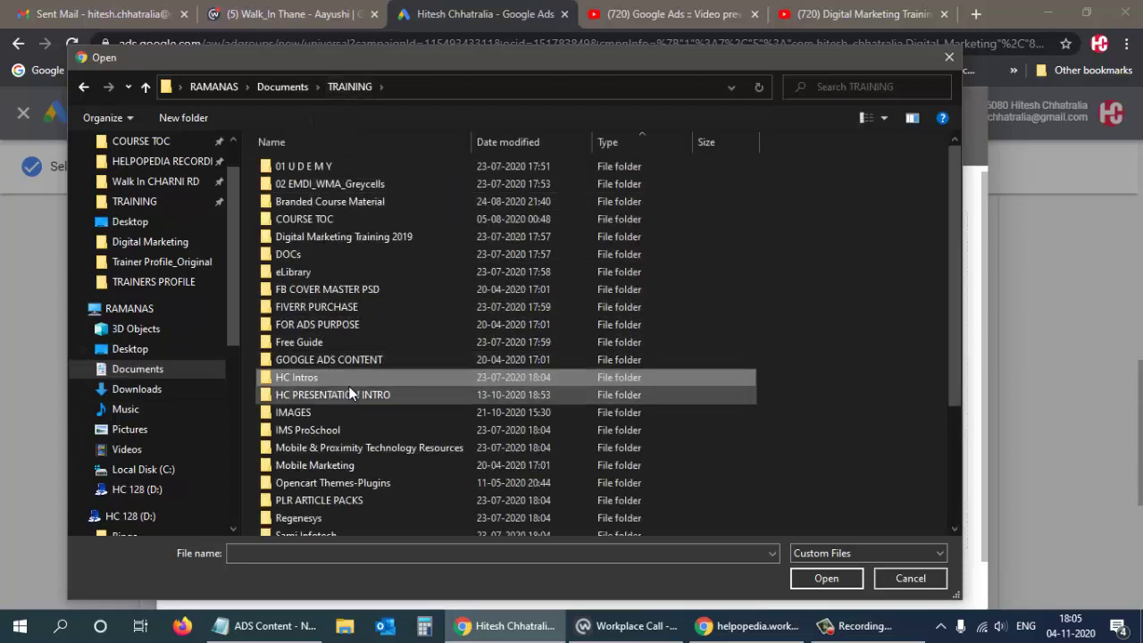
scroll(348, 386, down, 1)
double_click(348, 351)
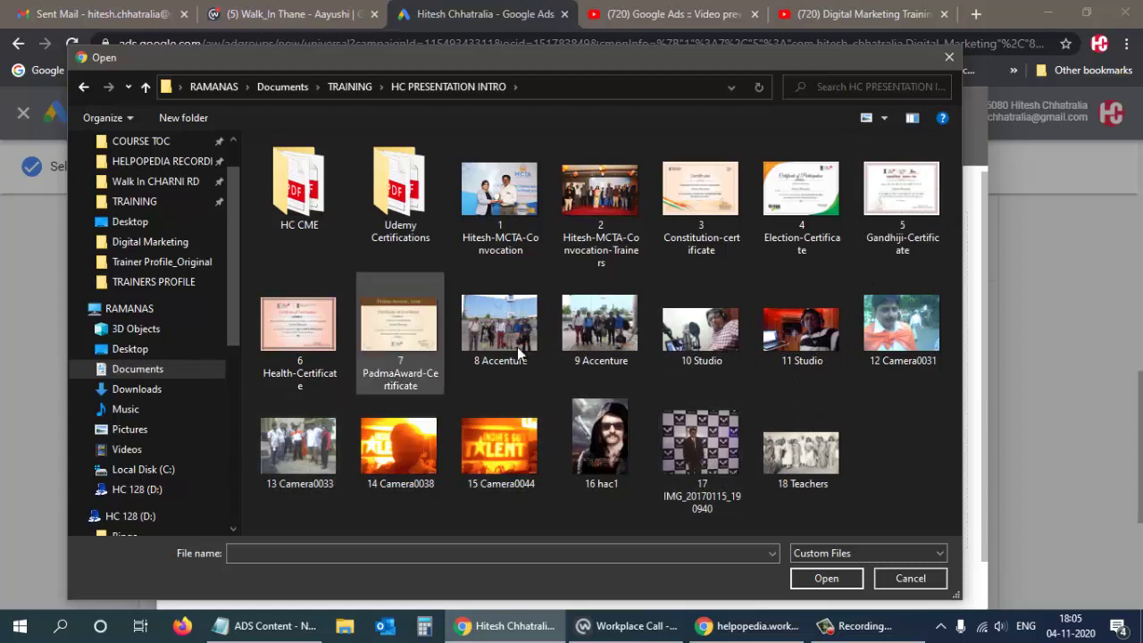
Try to upload the images 8 Accenture, 9 Accenture and 11 Studio, and clear the upload errors.
click(799, 340)
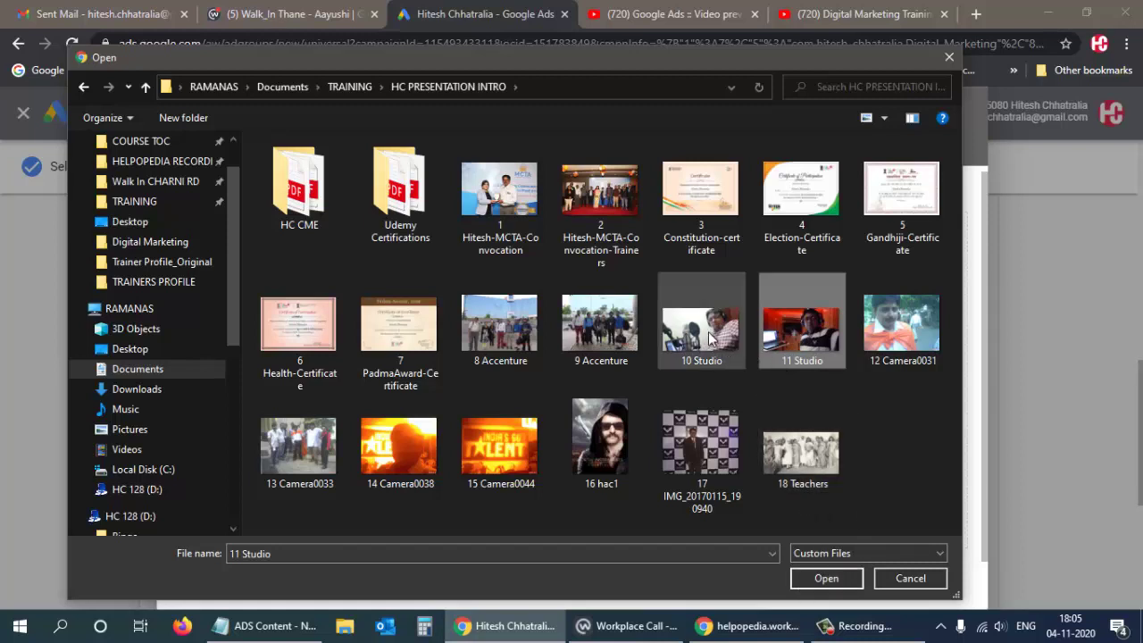
ctrl+click(604, 334)
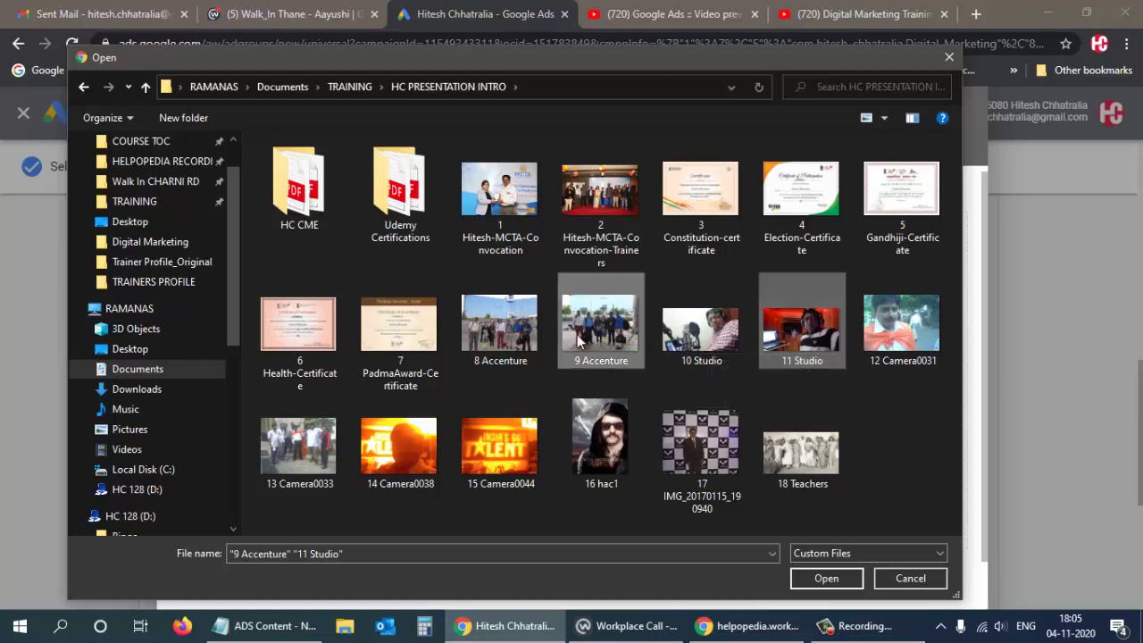
ctrl+click(496, 327)
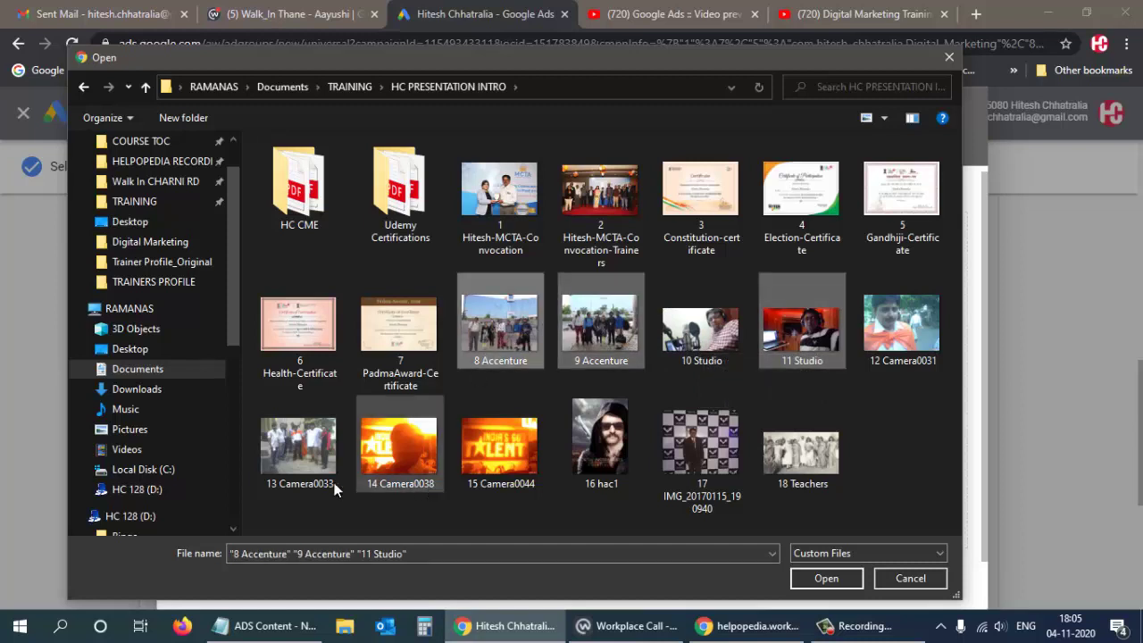
click(814, 580)
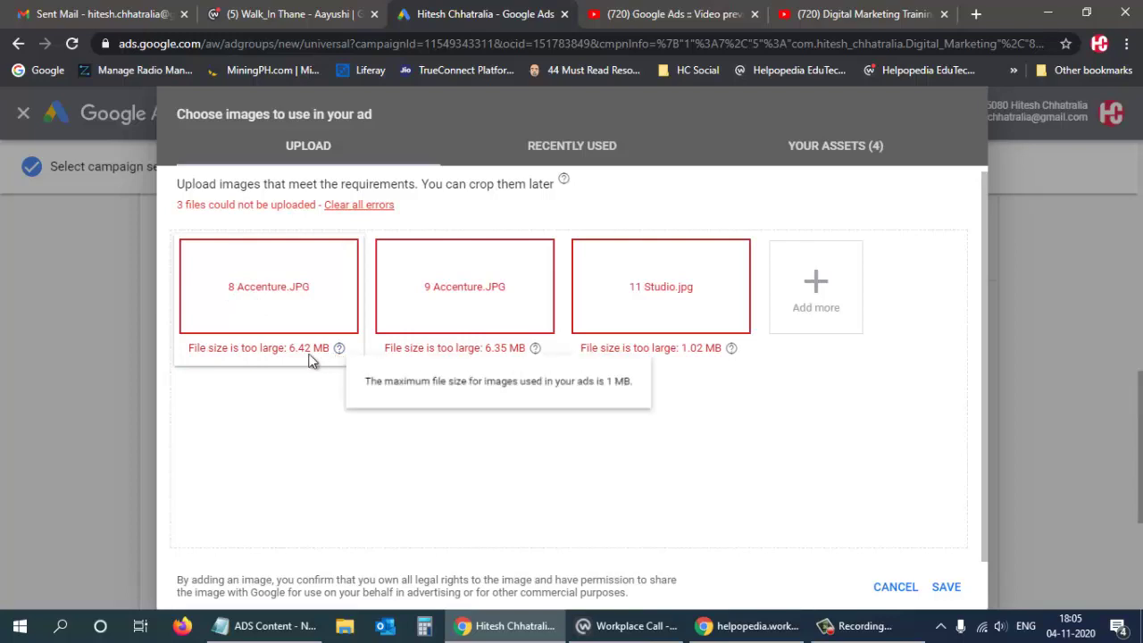
click(360, 205)
Choose new files to upload and browse the IMAGES folder inside TRAINING.
click(548, 407)
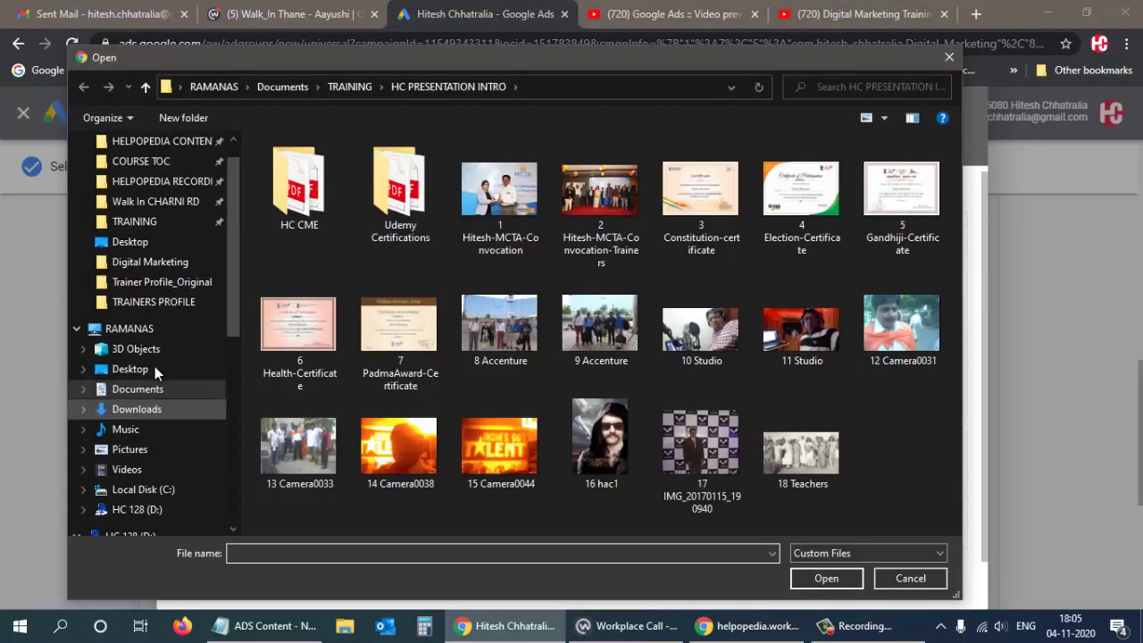
click(134, 220)
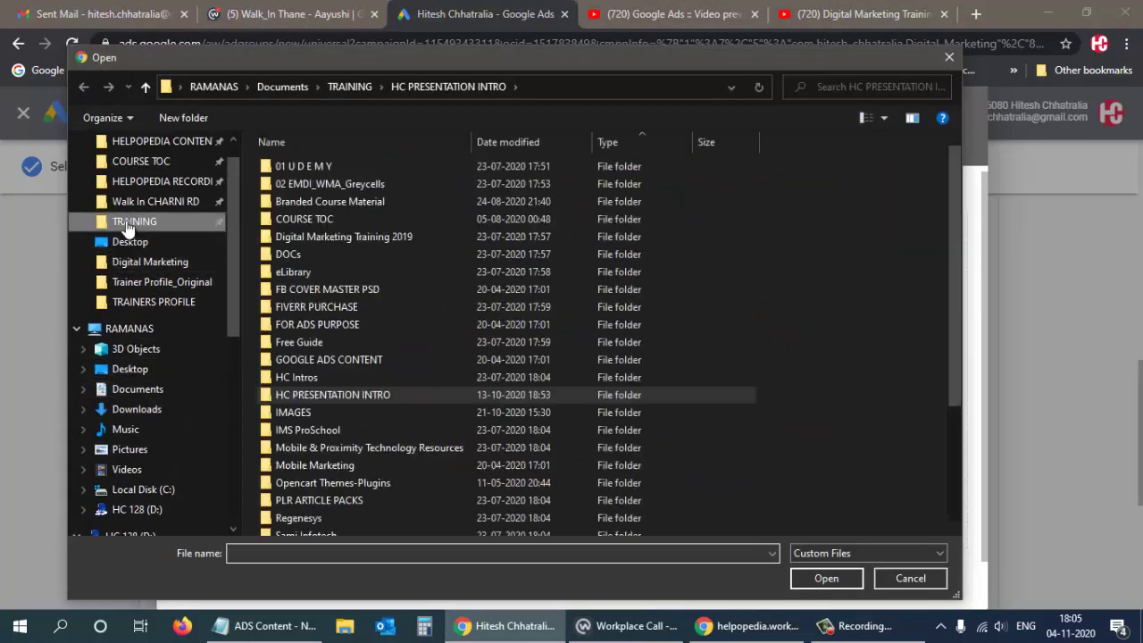
double_click(284, 414)
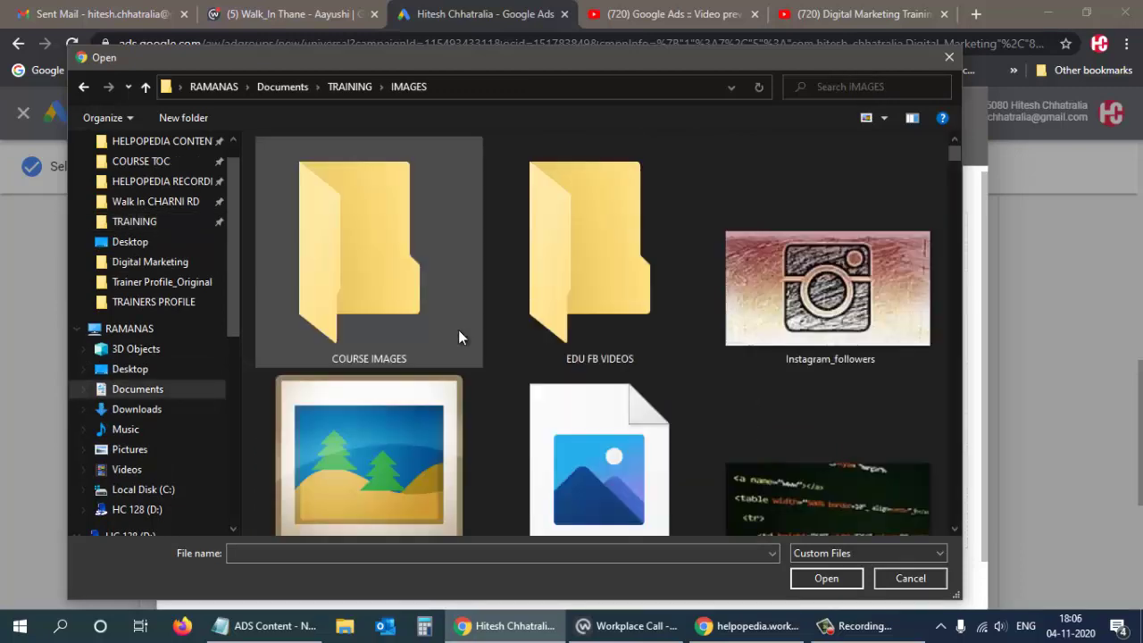
scroll(676, 361, down, 5)
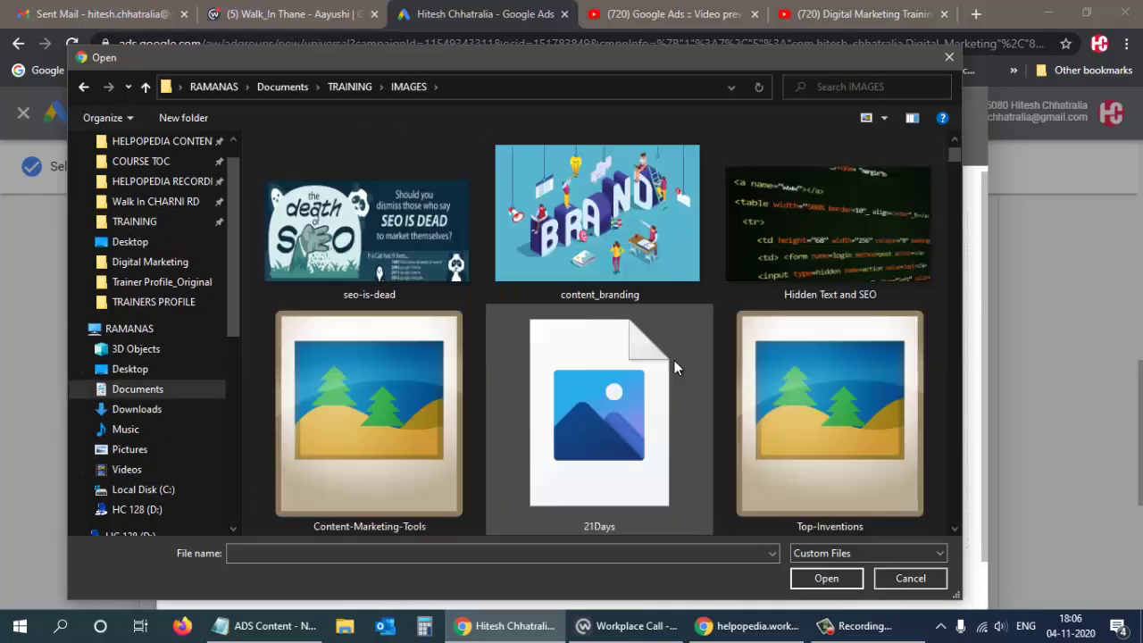
Select the images 21Days, Content-Marketing-Tools, Marketing Tips, technical-seo and instagram-app together for upload.
click(587, 233)
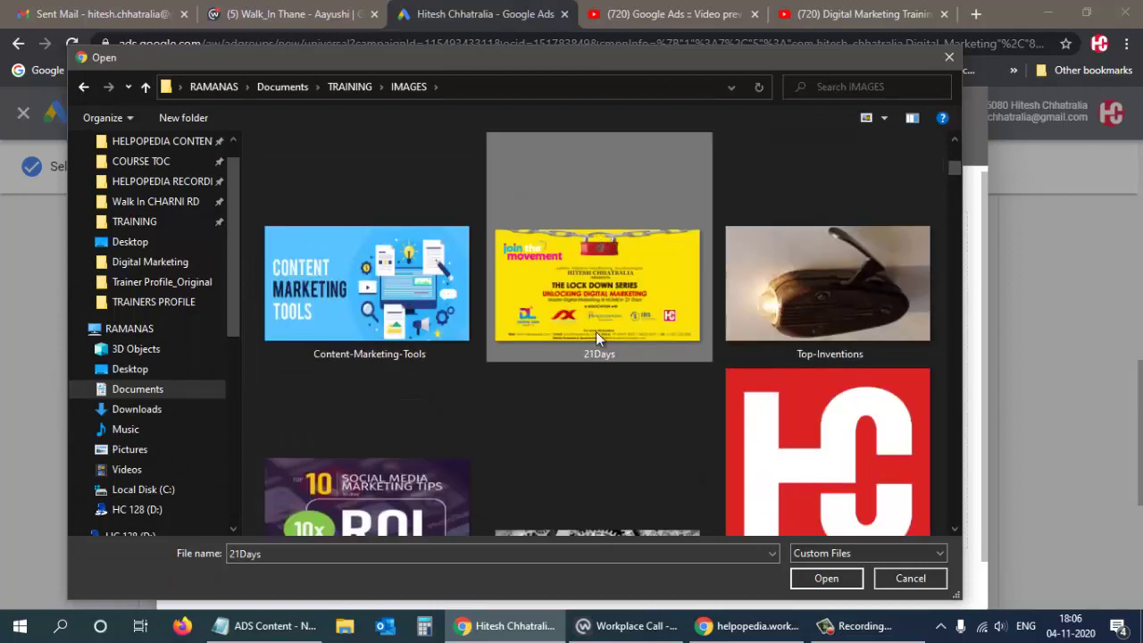
ctrl+click(386, 320)
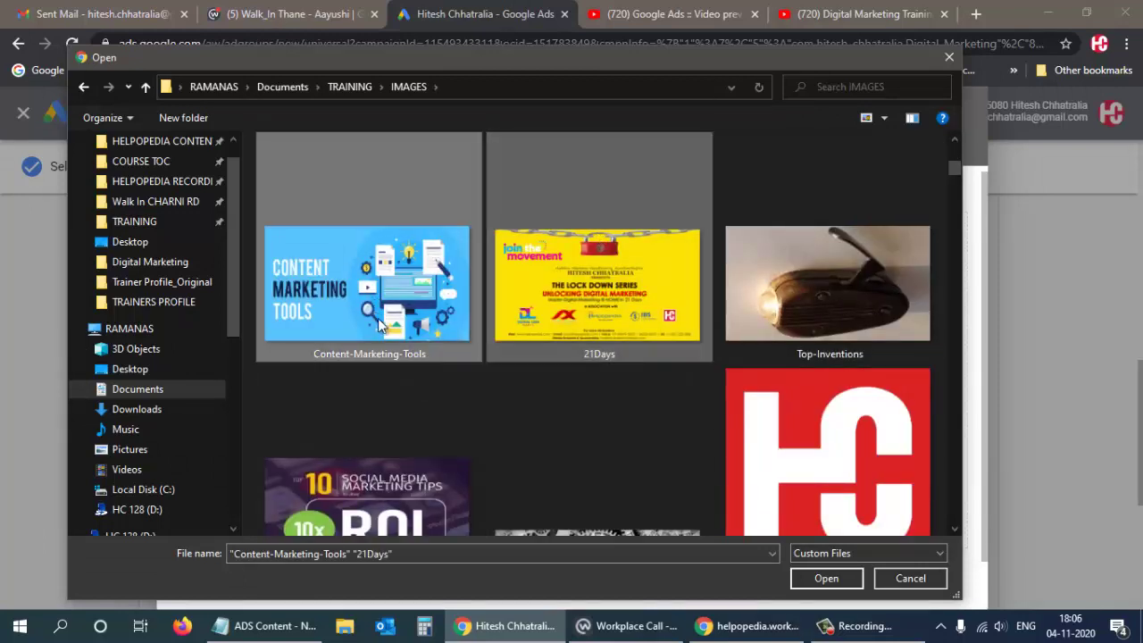
scroll(530, 393, down, 1)
scroll(474, 477, down, 1)
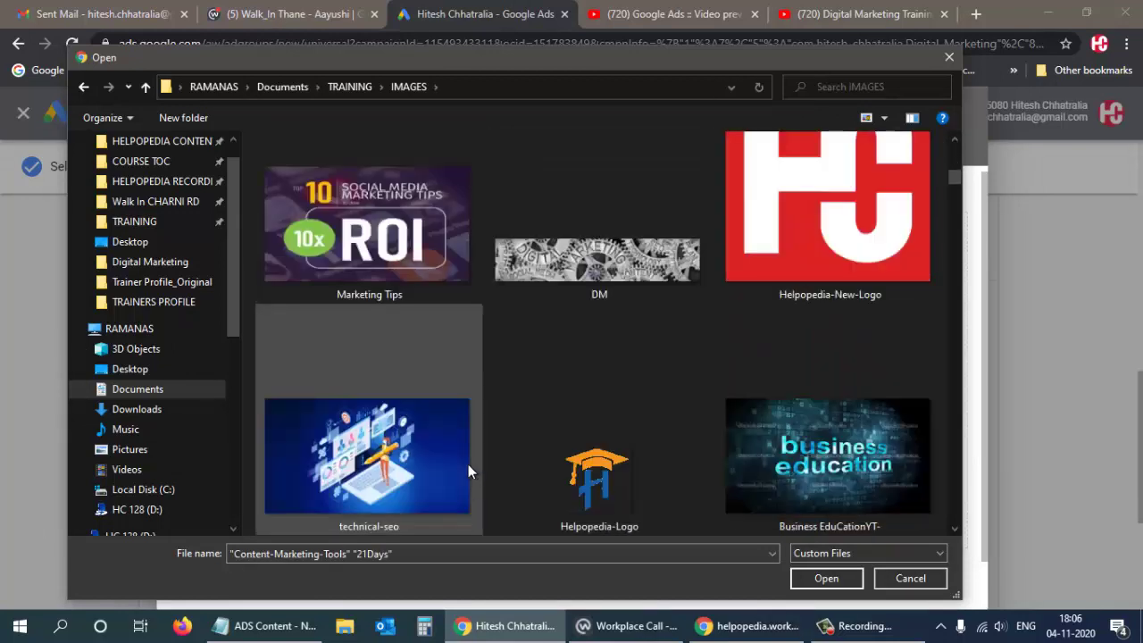
ctrl+click(437, 227)
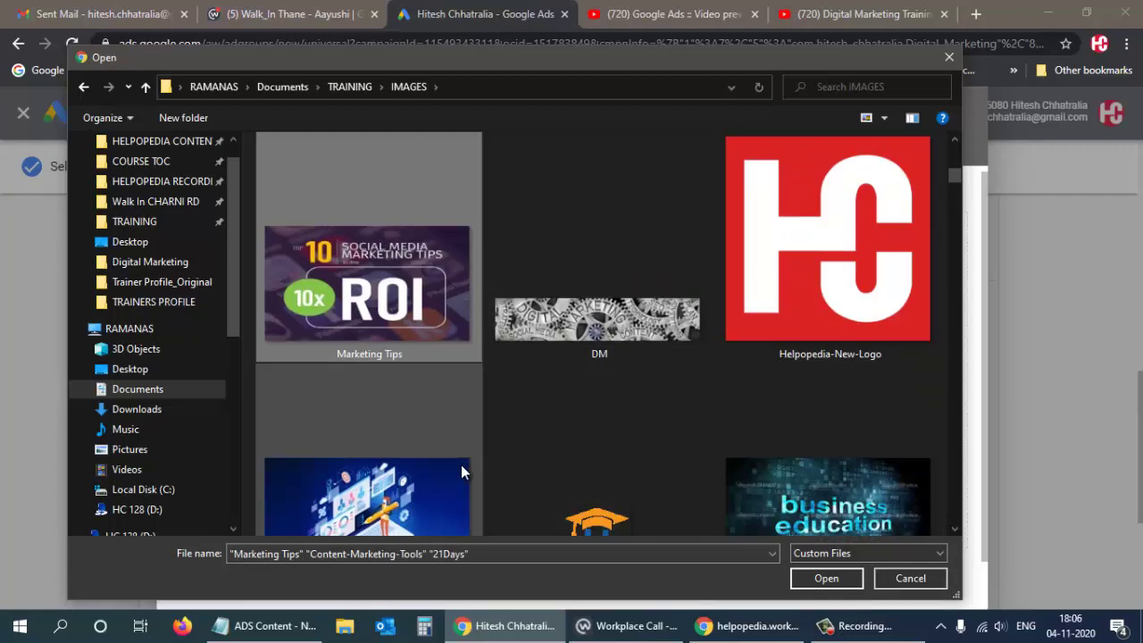
scroll(457, 453, down, 1)
ctrl+click(384, 298)
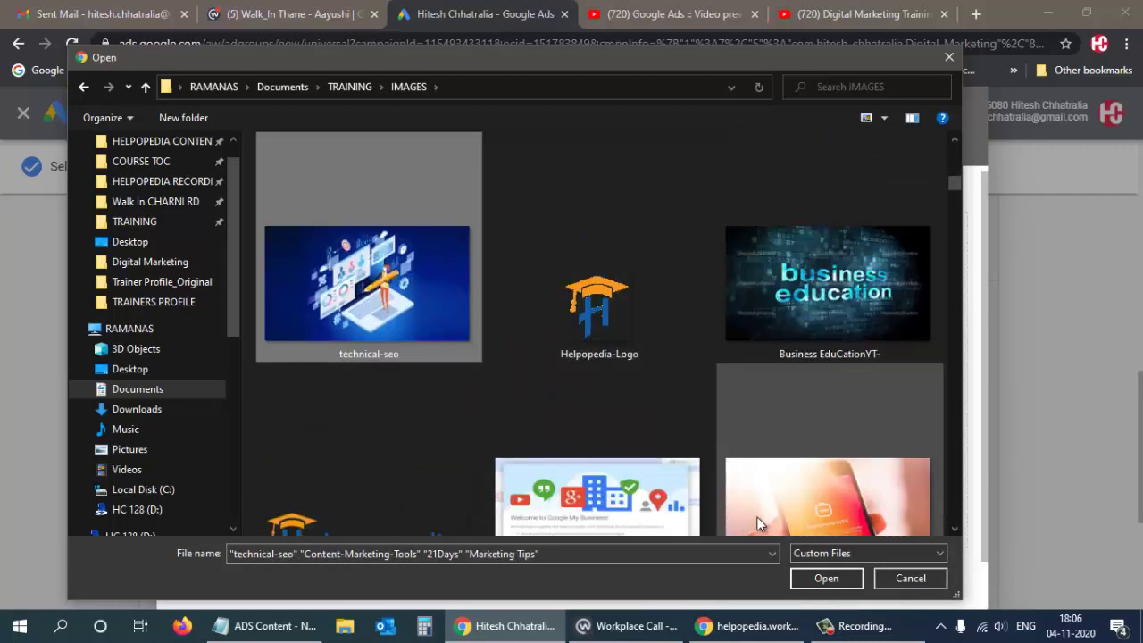
ctrl+click(784, 506)
Add traffic-rankings and Instagram Live Primer to the file selection, try to upload all selected images, and clear the upload errors.
scroll(668, 494, down, 1)
scroll(669, 493, down, 1)
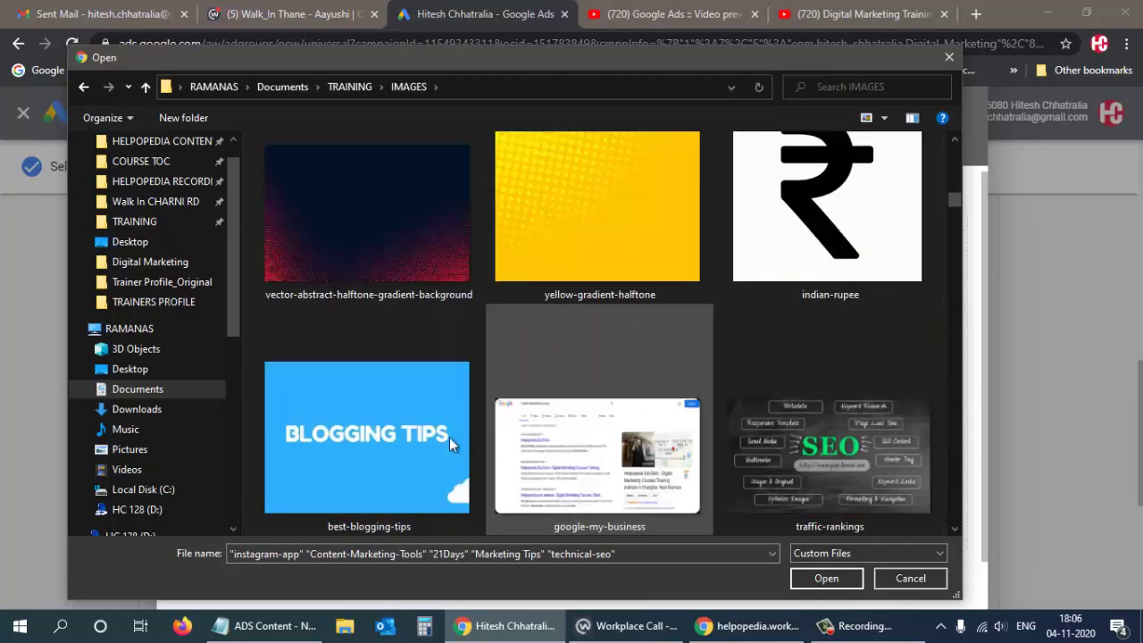
ctrl+click(834, 453)
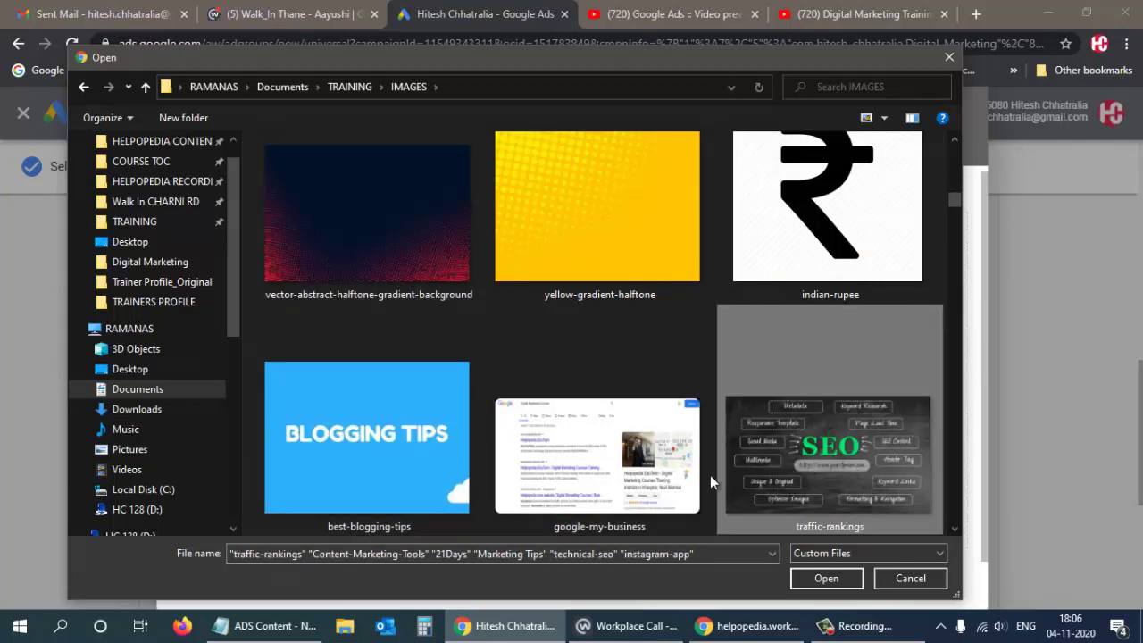
scroll(697, 475, down, 1)
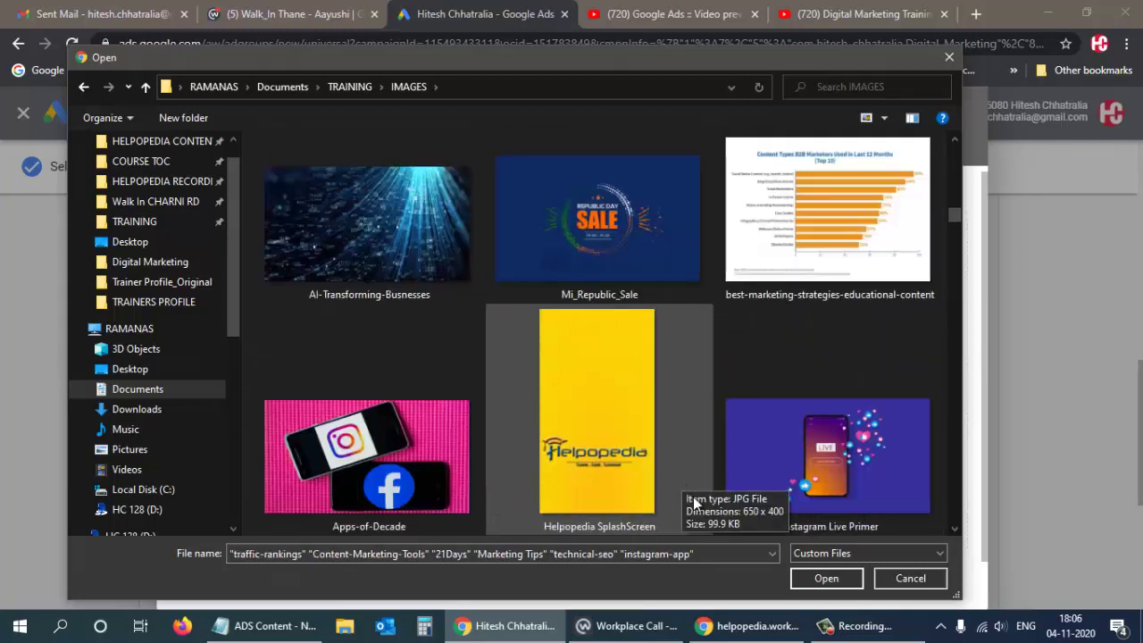
ctrl+click(861, 465)
click(839, 579)
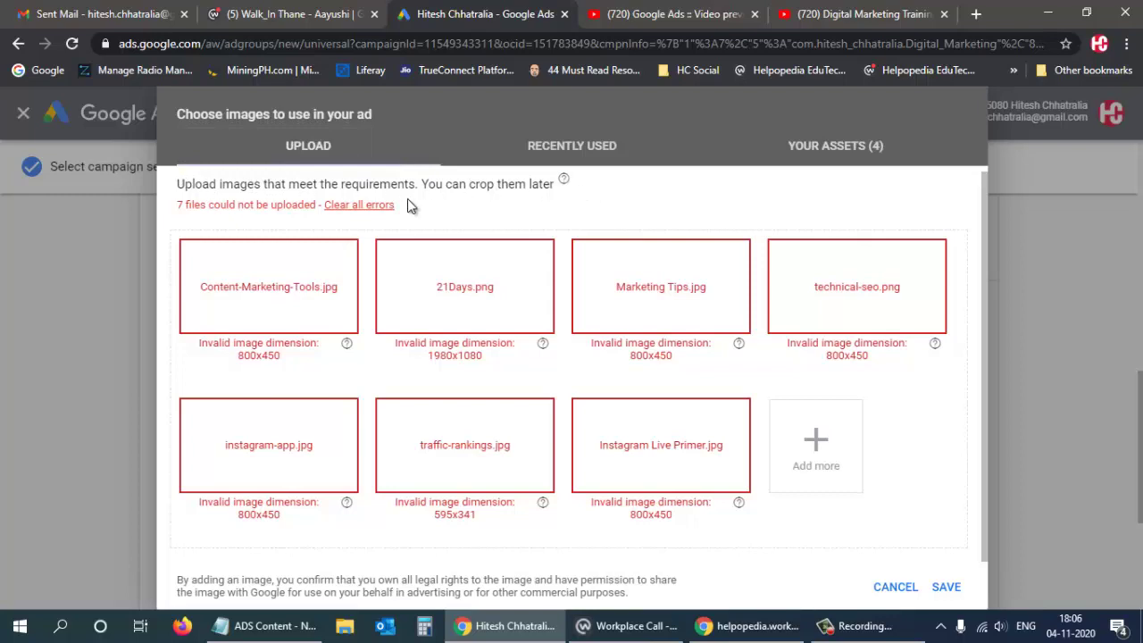
click(353, 205)
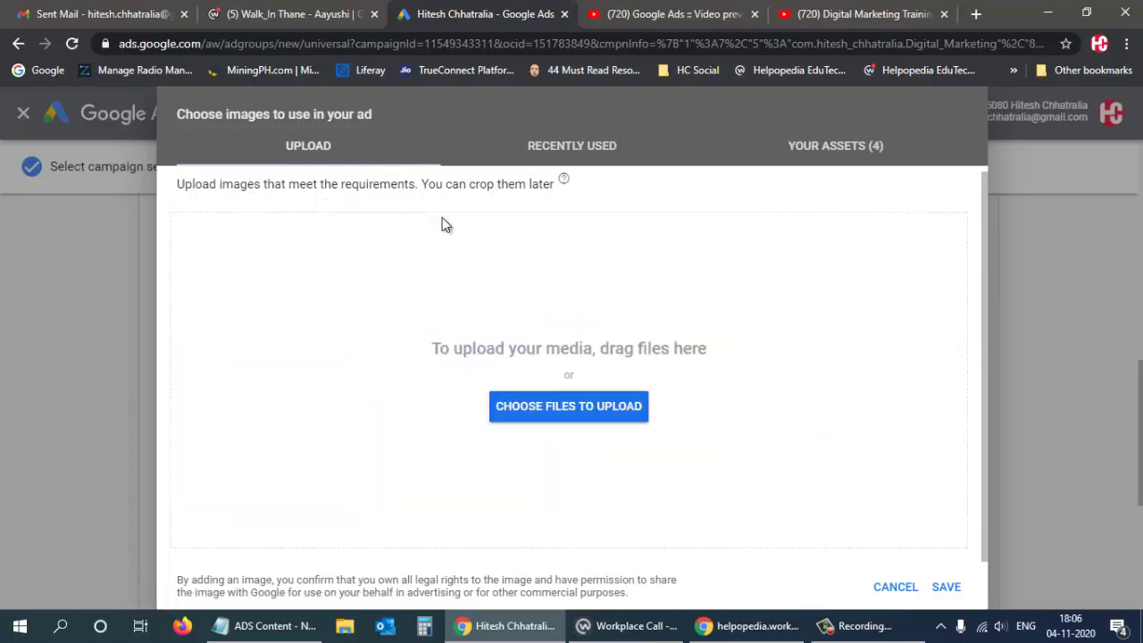
Review the names and dimensions of the images already selected for the ad and save the selection.
click(828, 147)
mouse_move(417, 314)
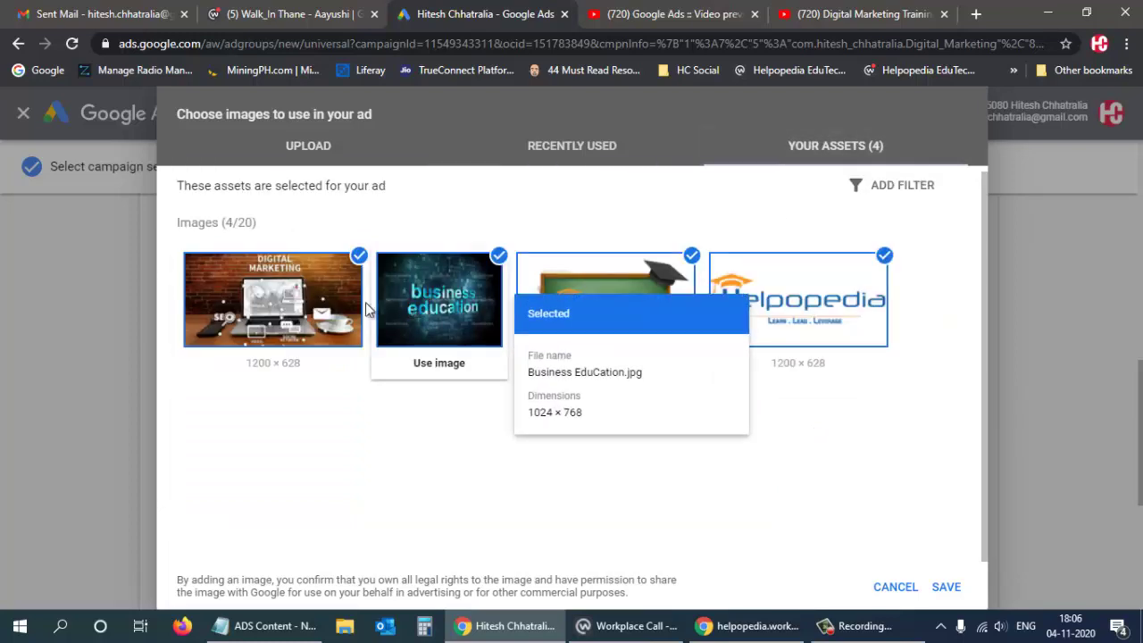
mouse_move(279, 308)
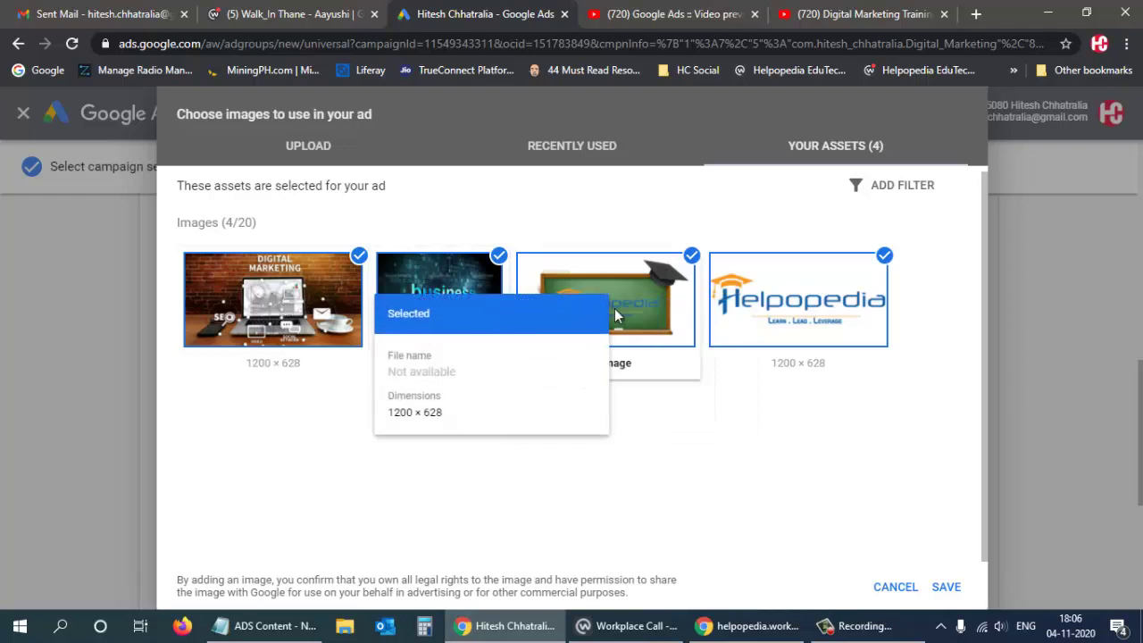
mouse_move(616, 311)
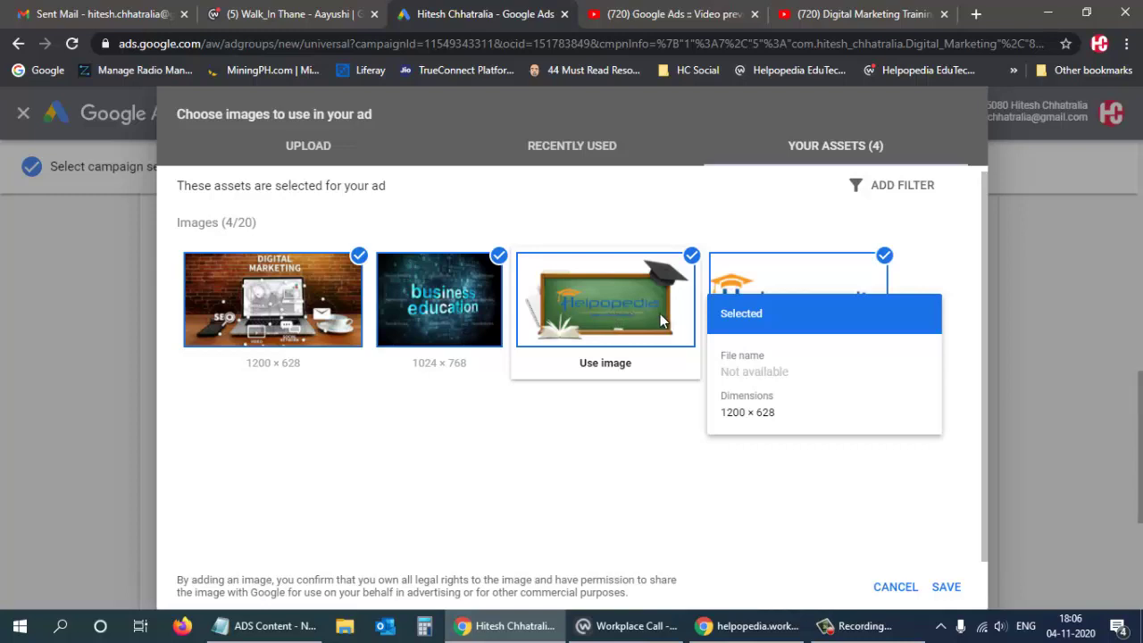
click(946, 588)
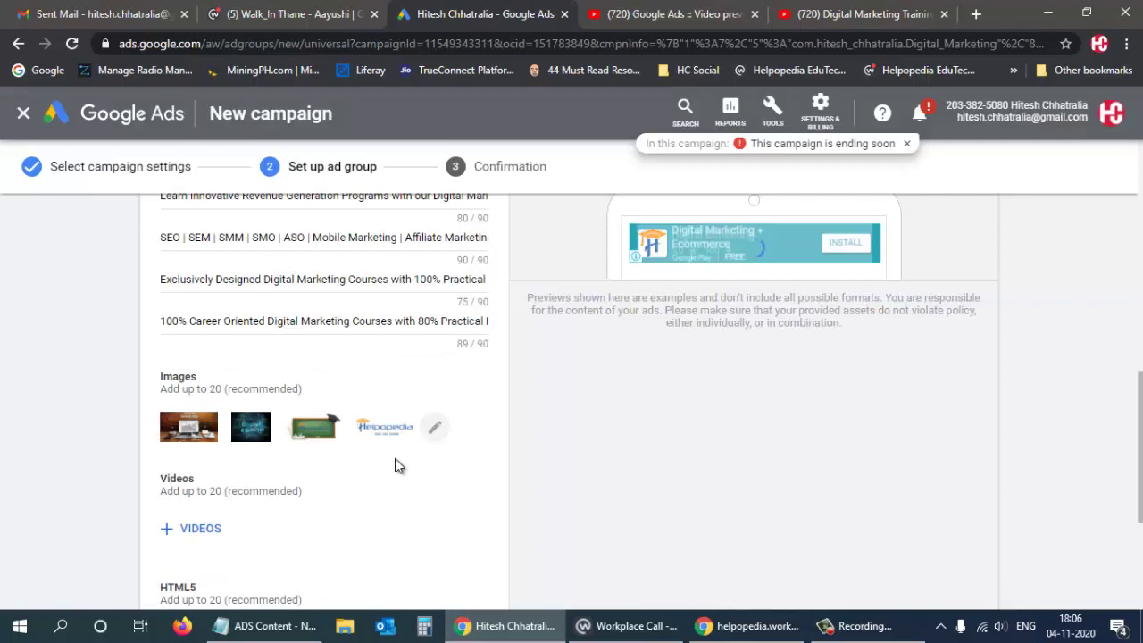
Add the recently used videos Fast and Effective Ecommerce (00:43), Digital Marketing Training (03:23) and Fast and Effective Freelancing (00:32) to the ad's video selection.
scroll(409, 446, down, 1)
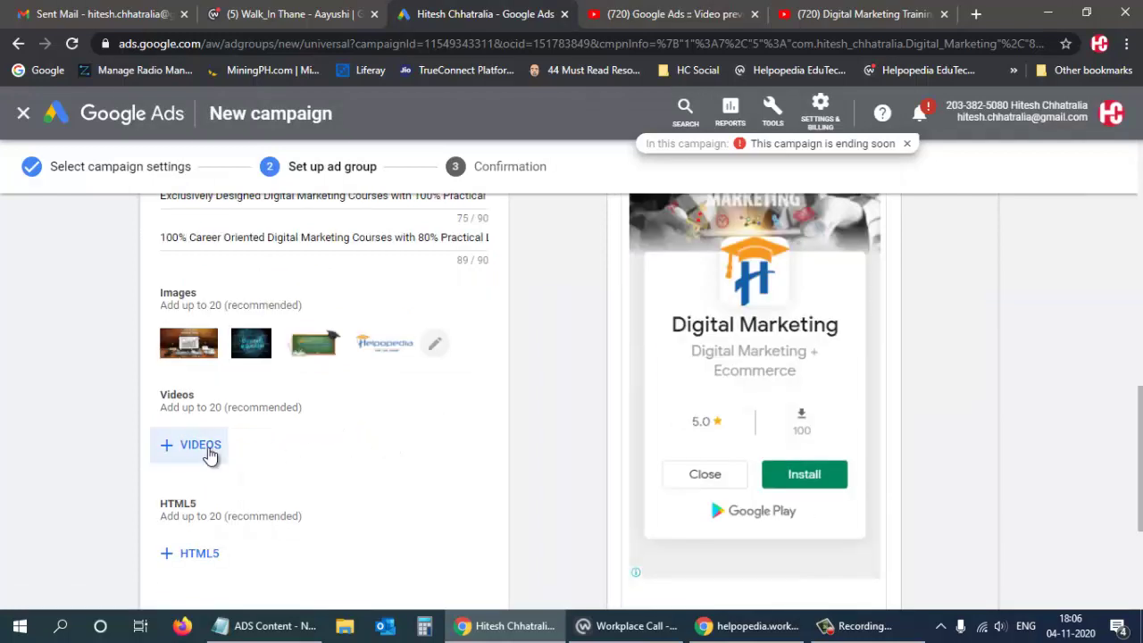
click(204, 449)
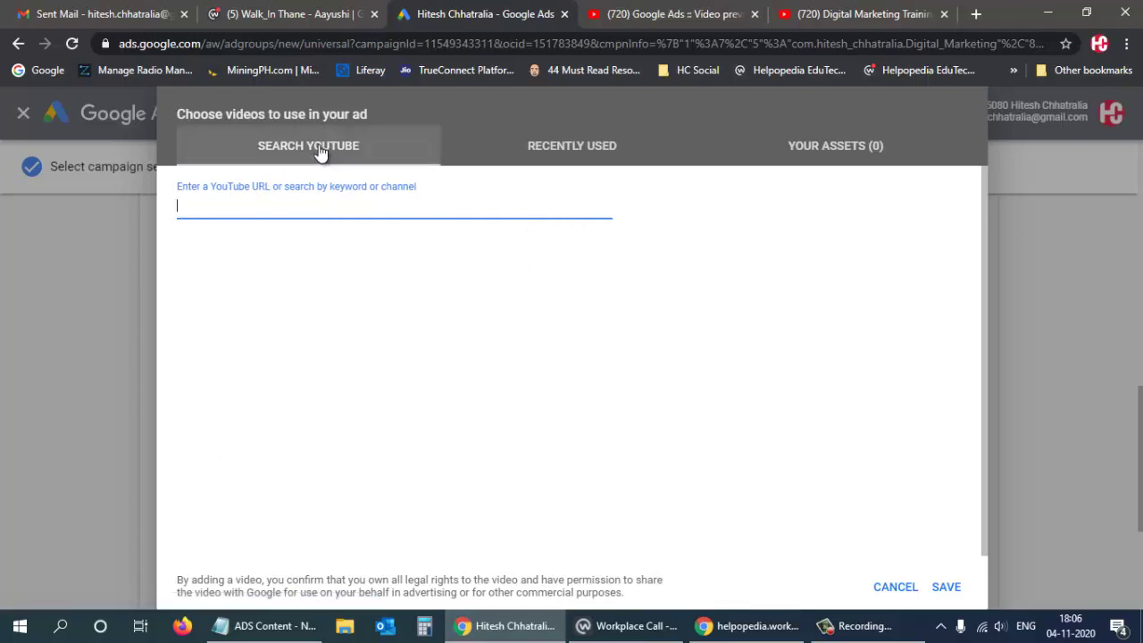
click(576, 152)
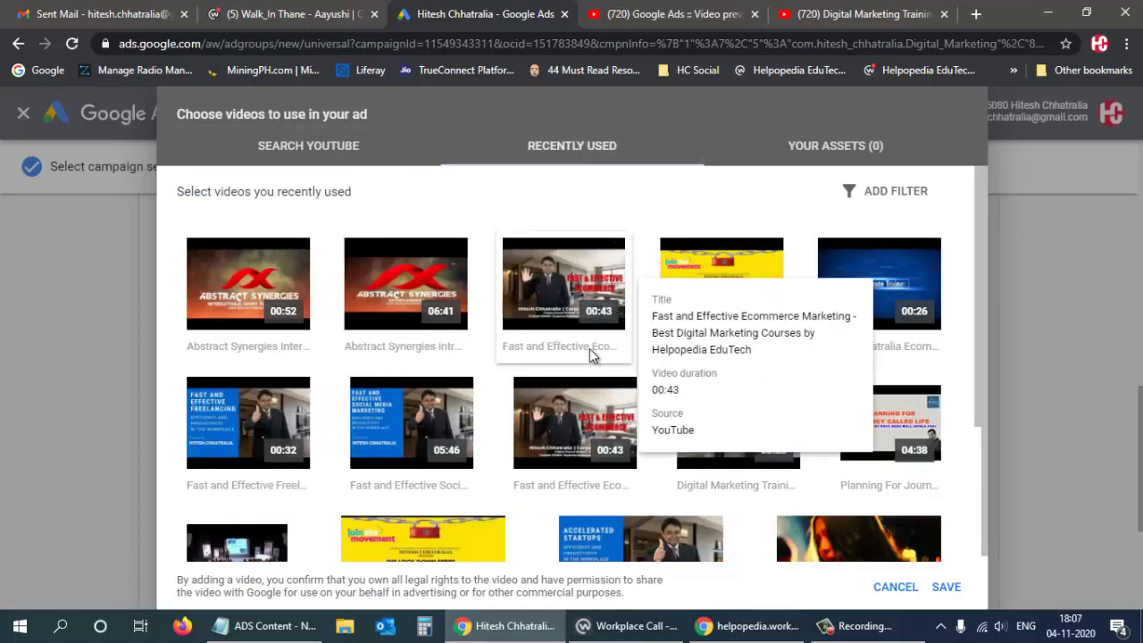
click(566, 298)
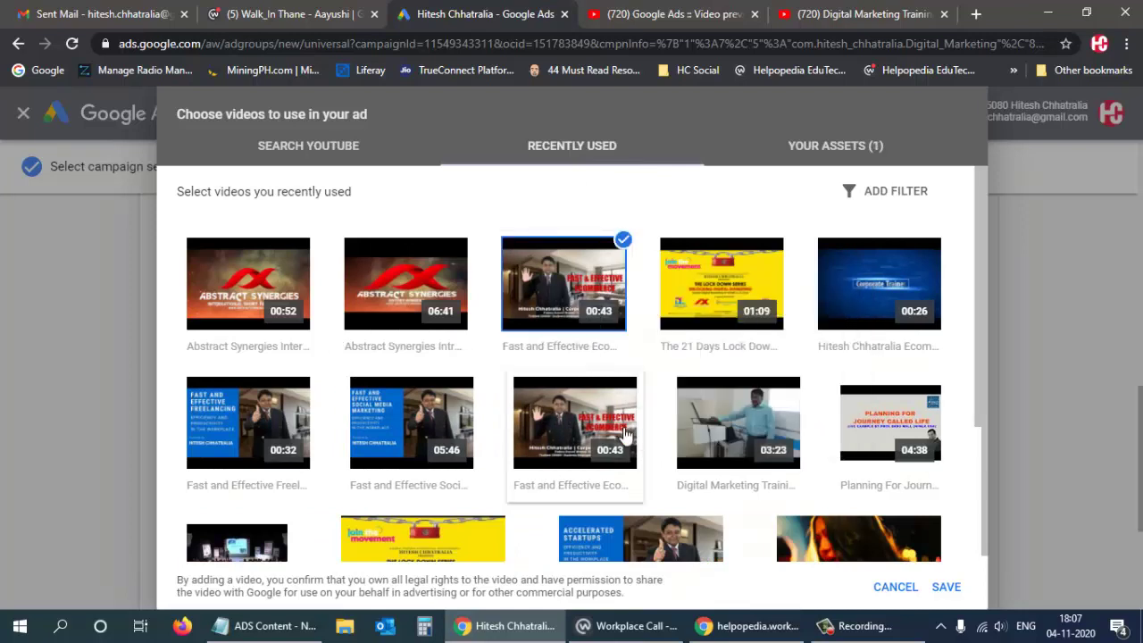
click(727, 408)
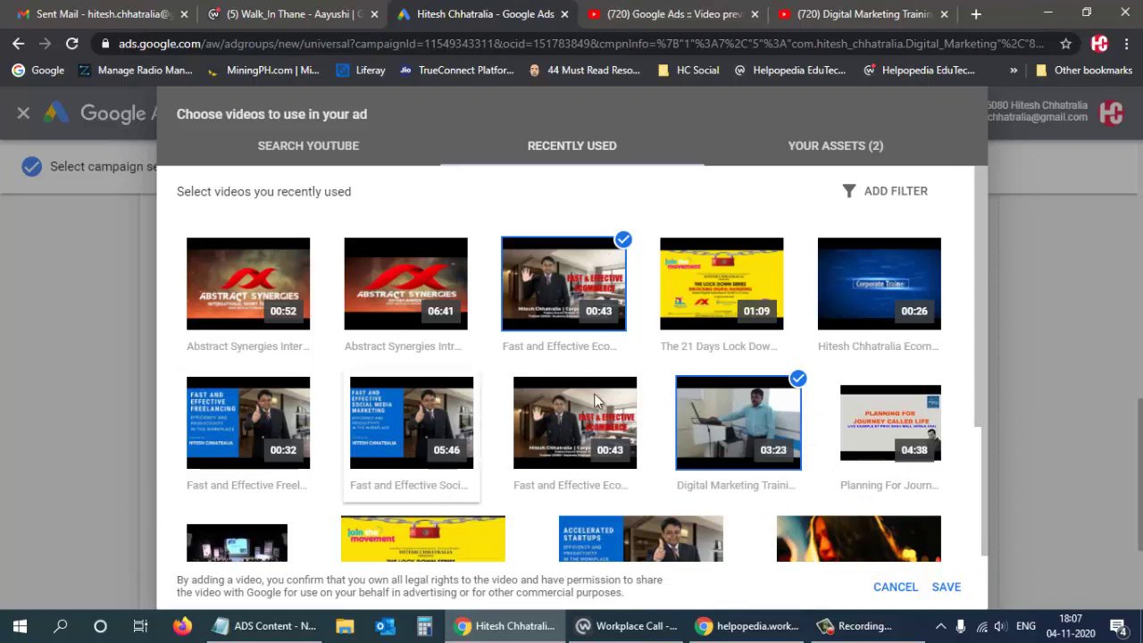
click(264, 444)
Add the 53:34 What is Digital Marketing video to the ad's videos and save the selection.
scroll(416, 434, down, 2)
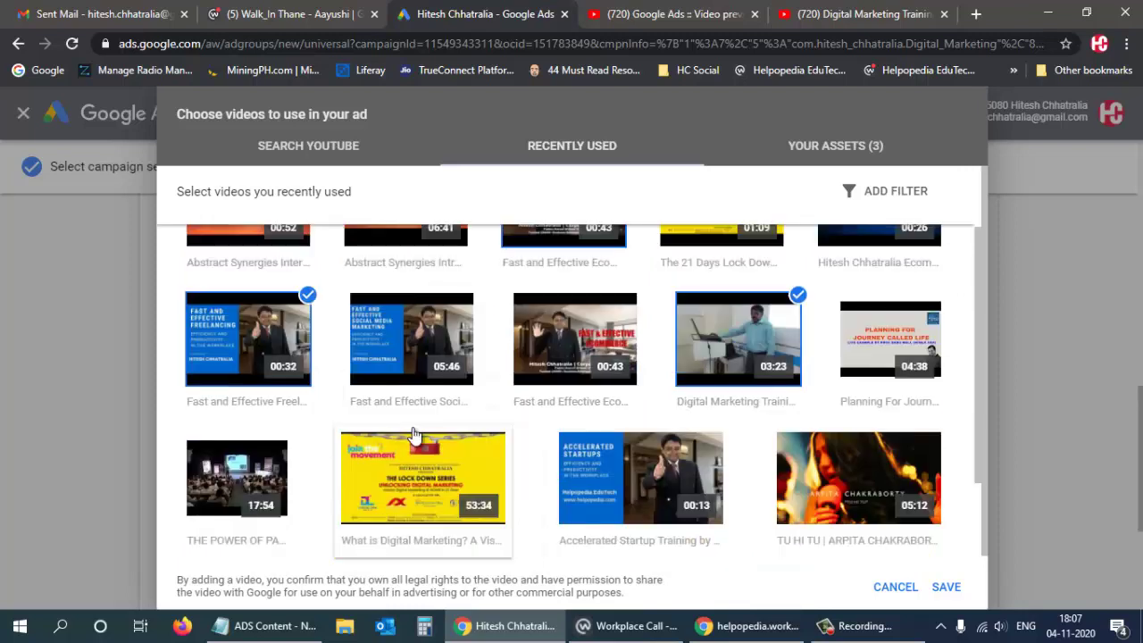
click(422, 399)
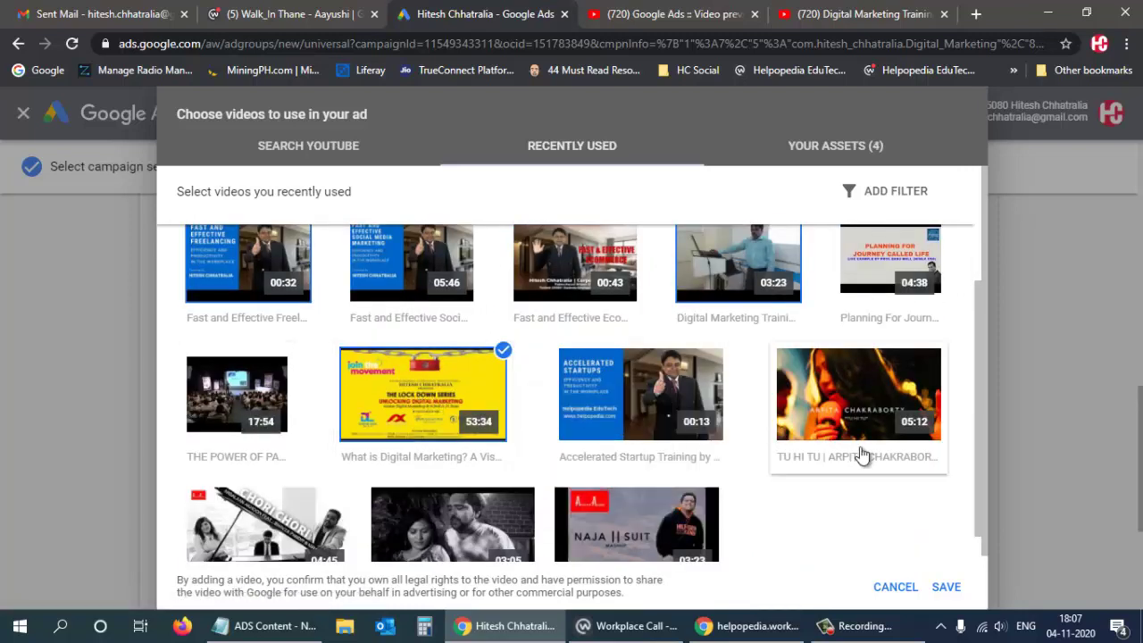
scroll(860, 448, down, 1)
scroll(811, 473, up, 1)
scroll(810, 473, up, 2)
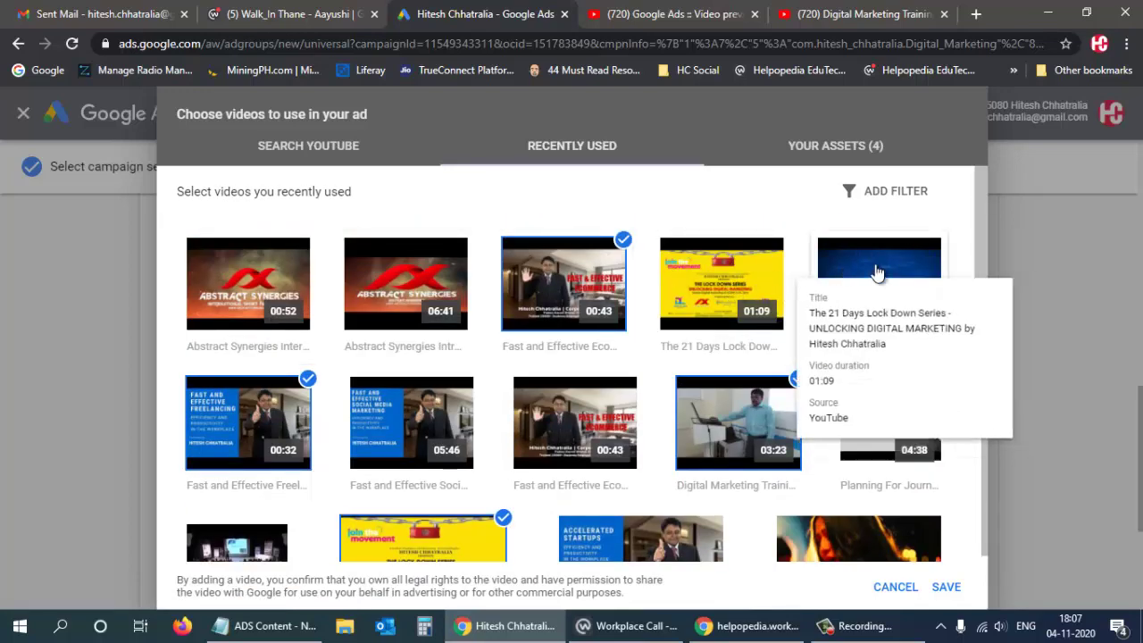
click(947, 586)
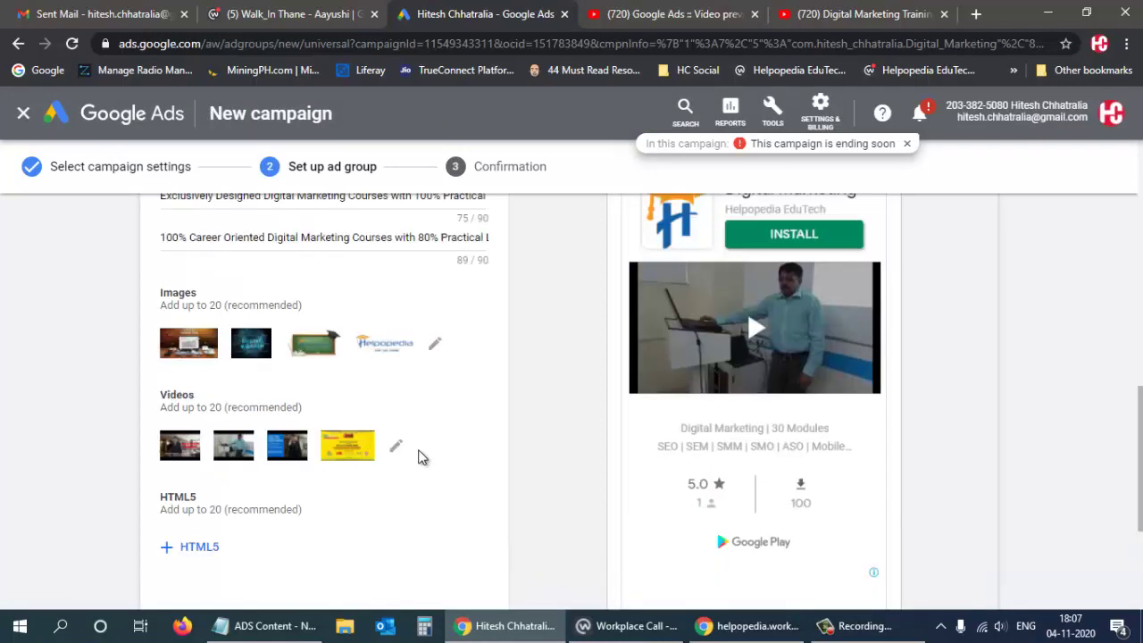
Add the second Fast and Effective Ecommerce (00:43) video and the 00:26 Corporate Trainer video to the ad's video selection.
scroll(421, 457, up, 2)
scroll(555, 426, up, 4)
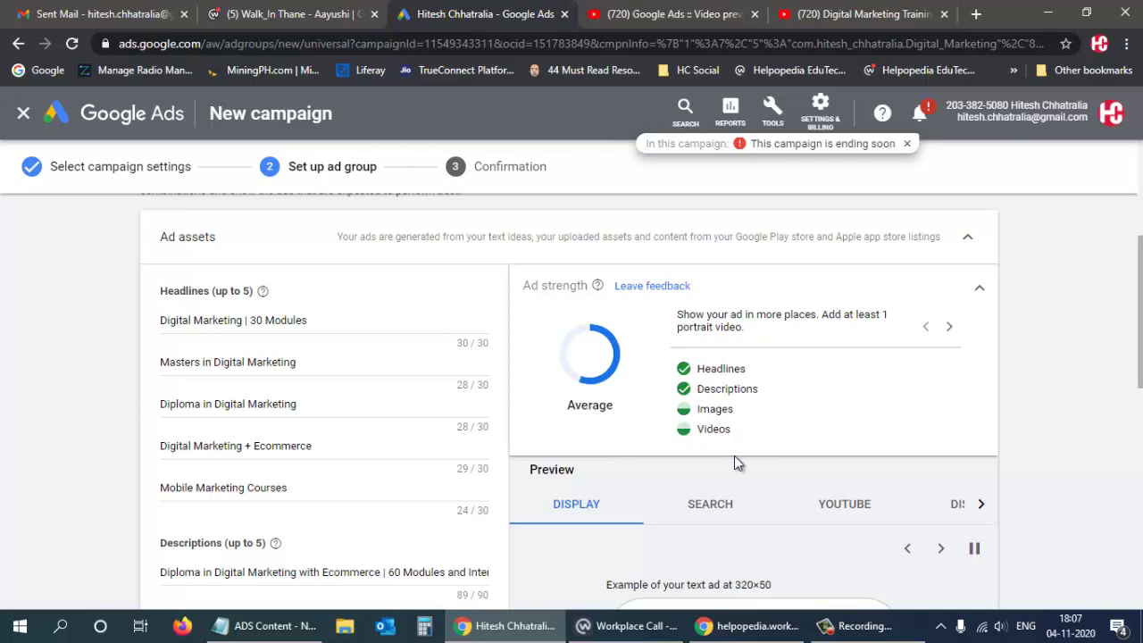
scroll(250, 545, down, 4)
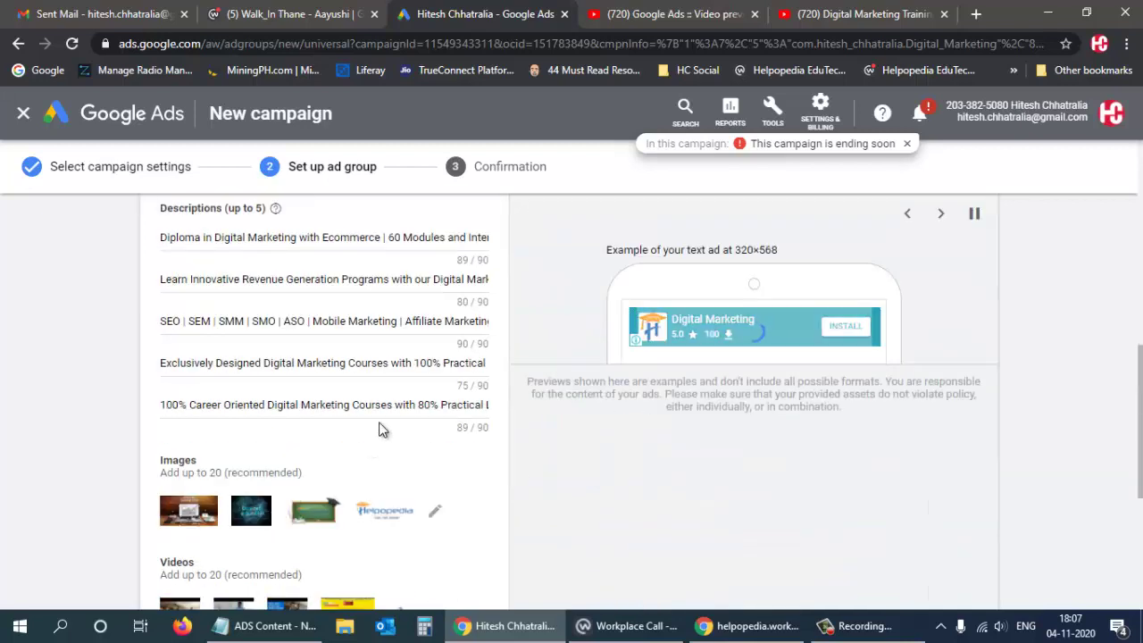
scroll(379, 430, down, 2)
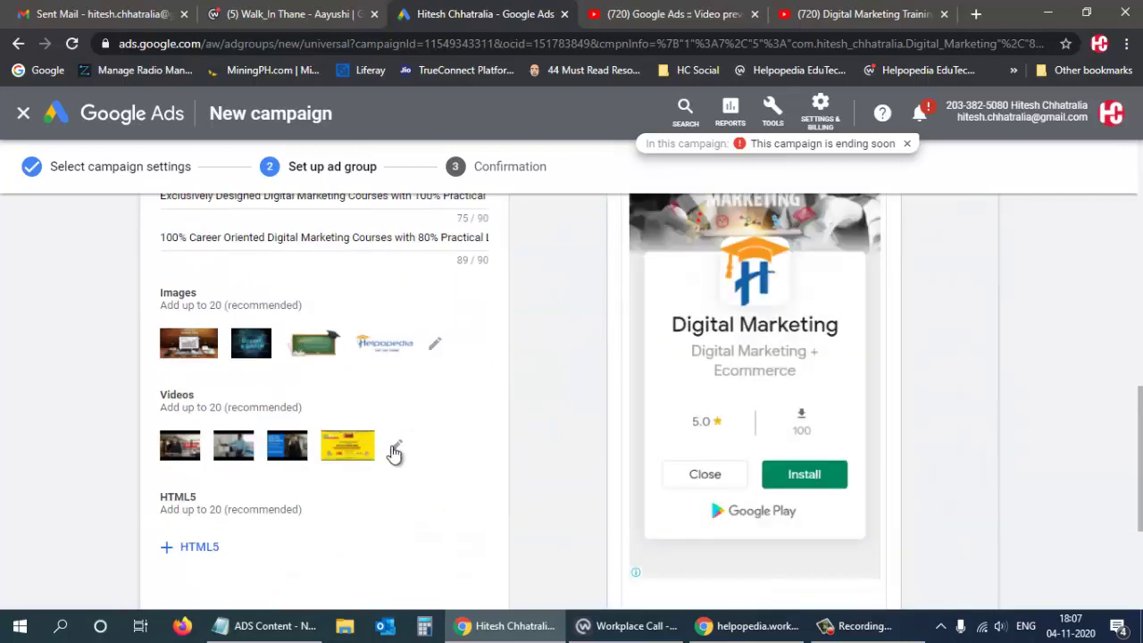
click(394, 450)
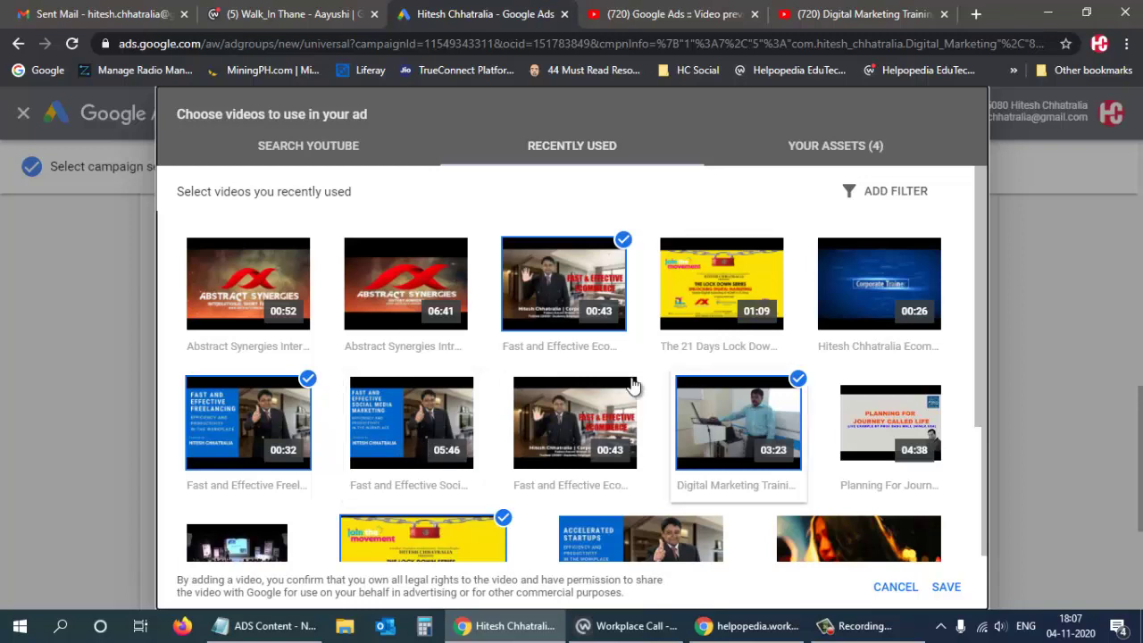
click(607, 435)
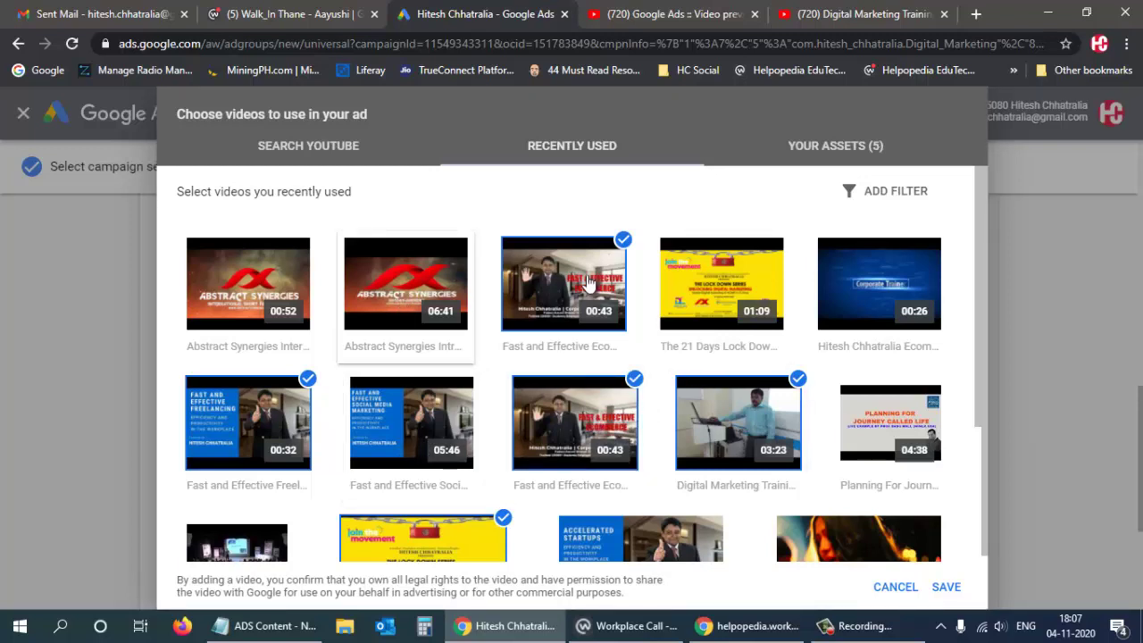
click(898, 304)
Check the remaining recently used videos for suitable ones and save the ad's video selection.
scroll(928, 368, down, 1)
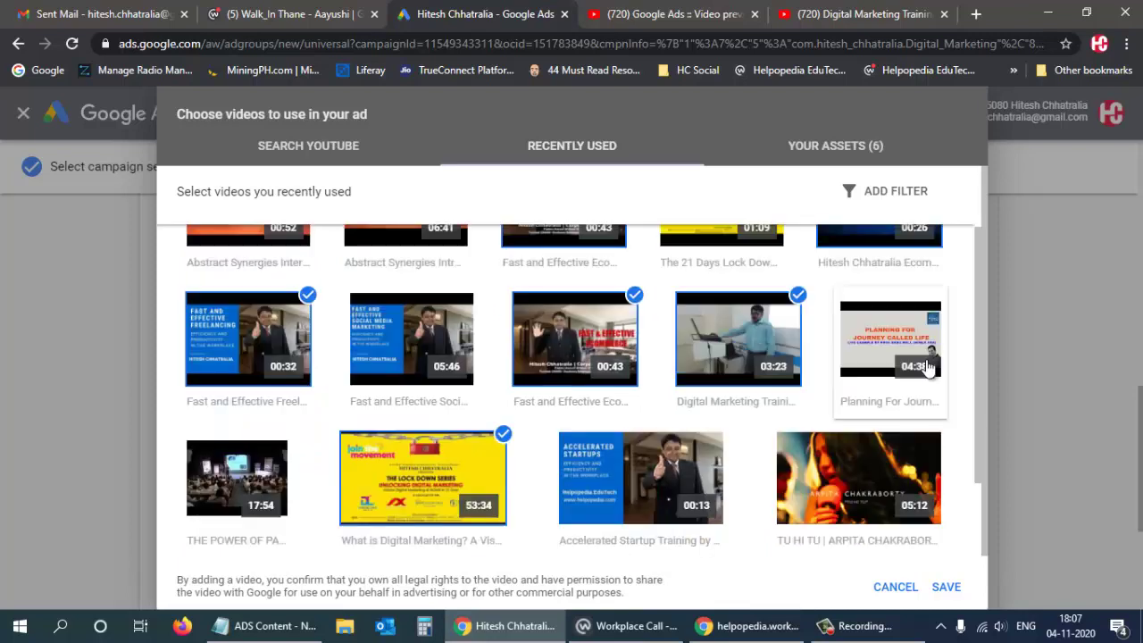
scroll(928, 367, down, 1)
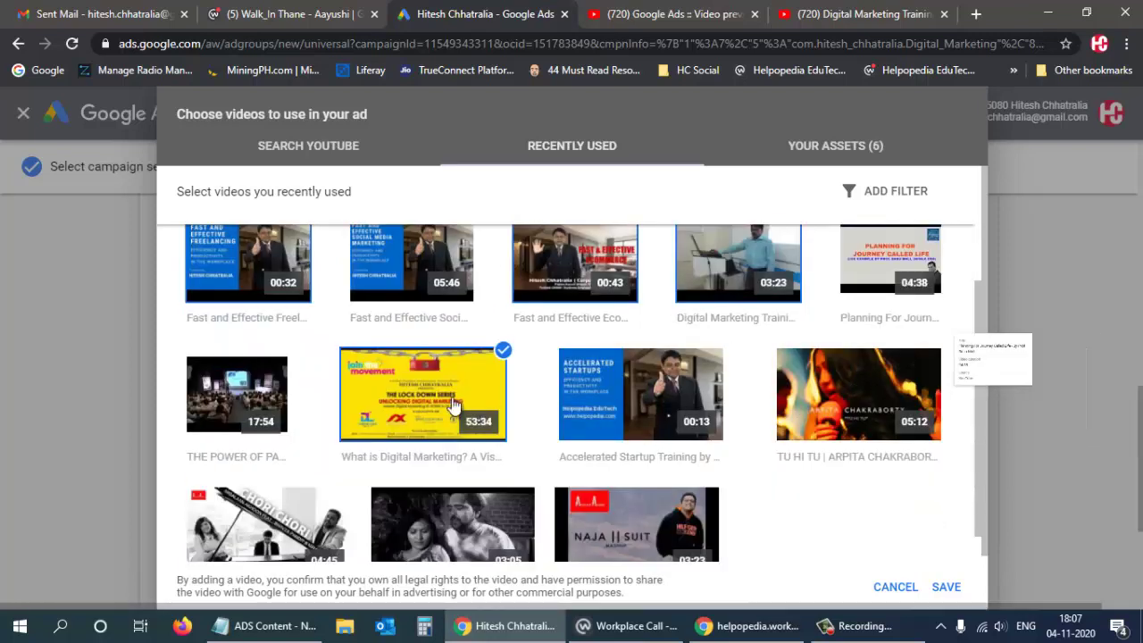
mouse_move(208, 386)
scroll(740, 360, down, 1)
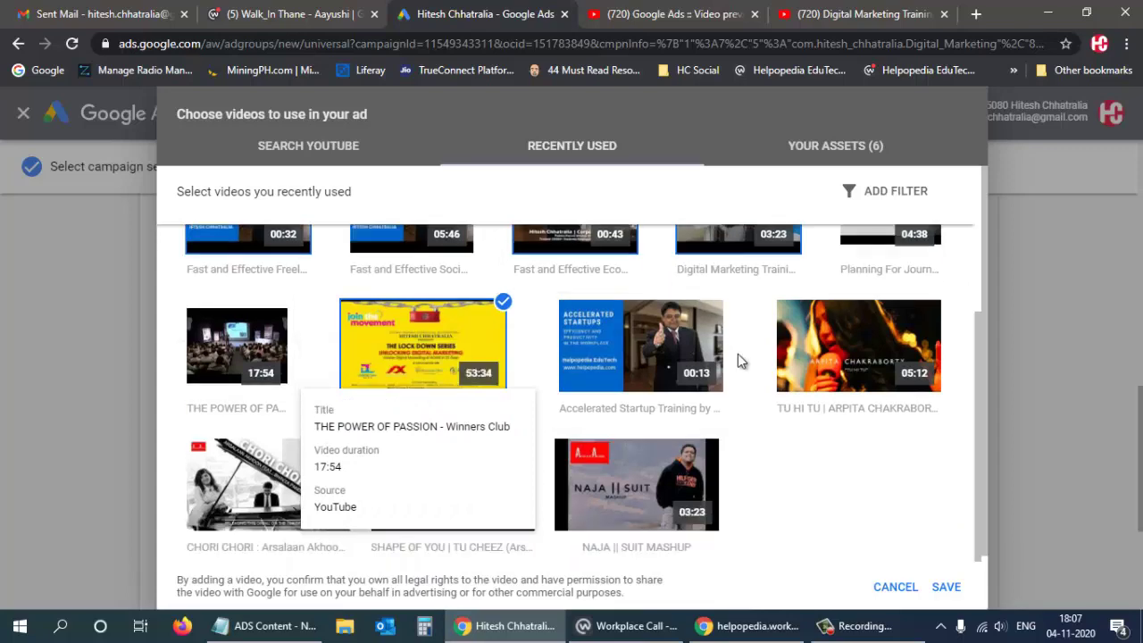
scroll(864, 468, up, 2)
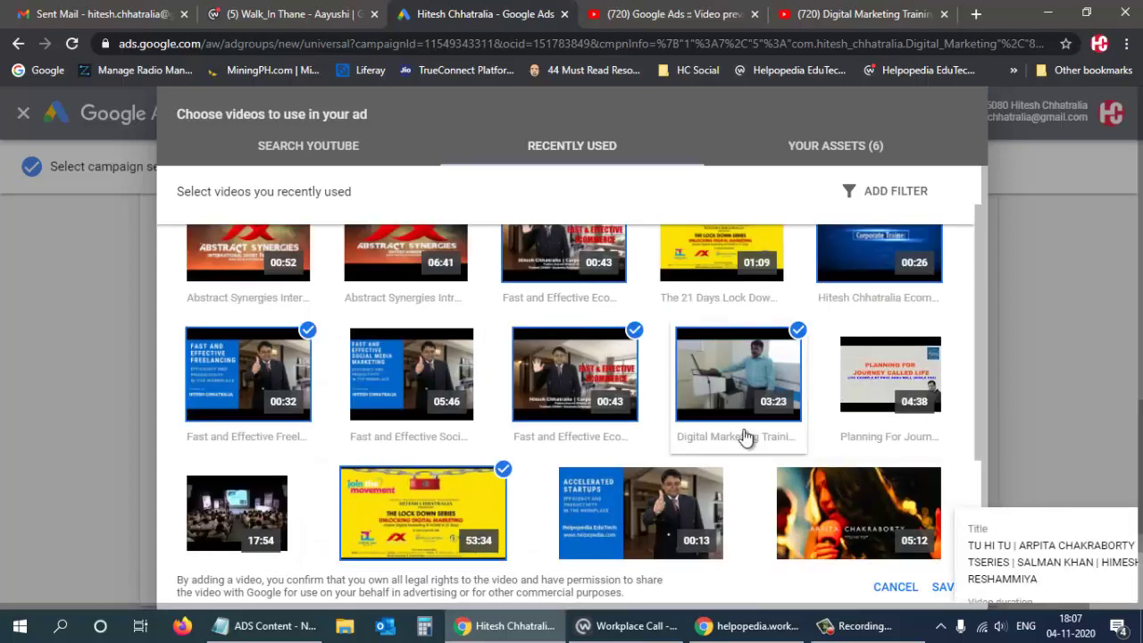
scroll(870, 357, down, 2)
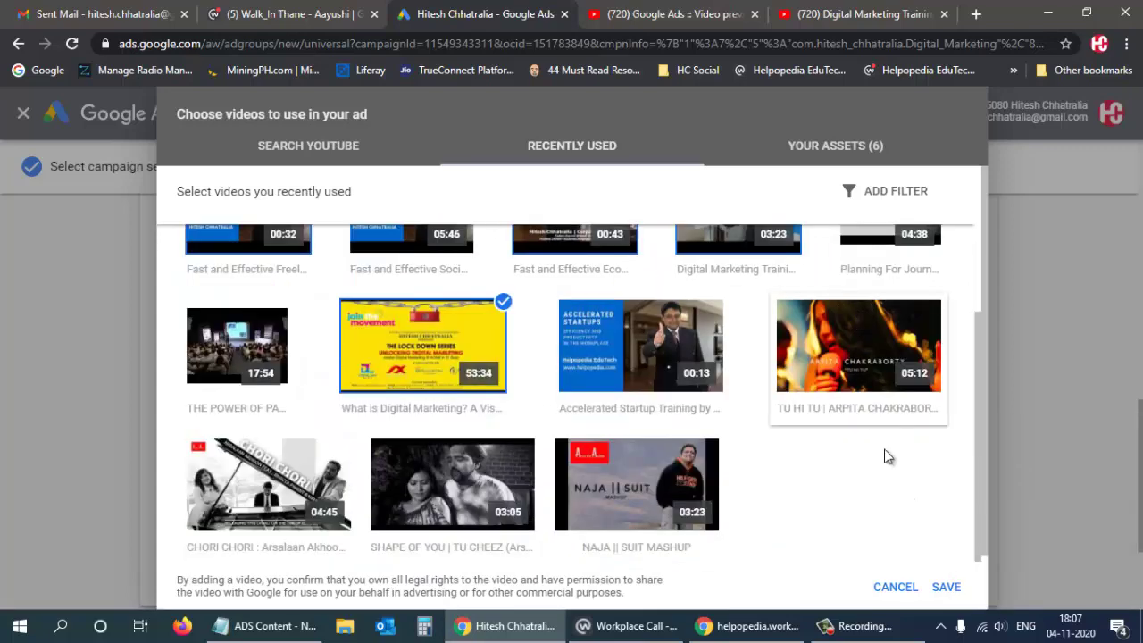
click(945, 586)
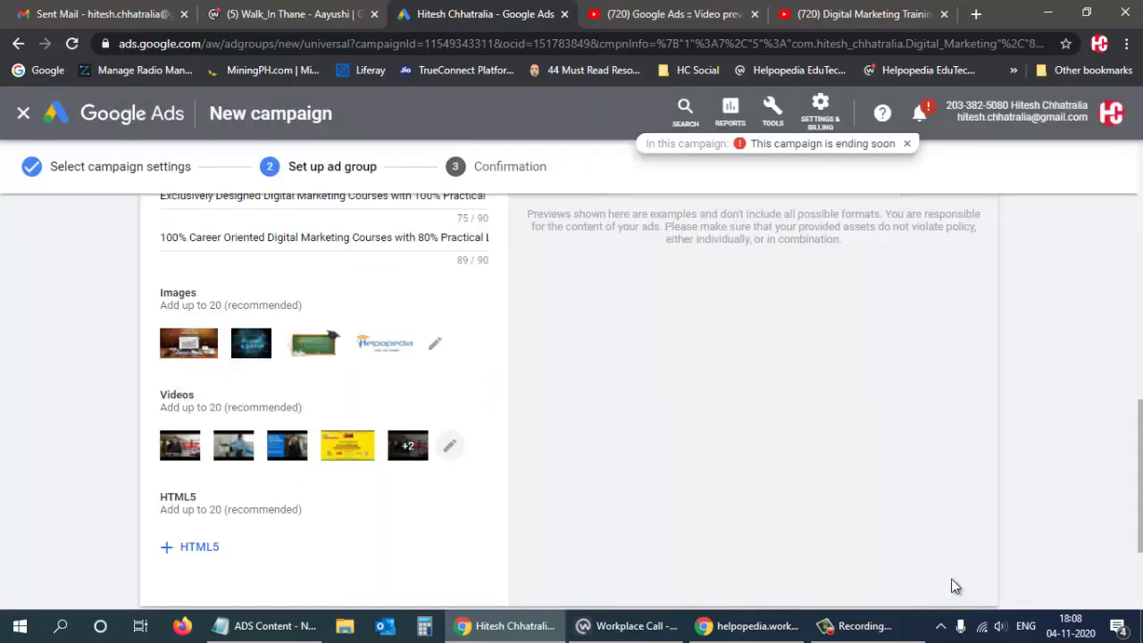
Examine the YouTube search option for ad videos, the ad strength and the upload option for ad images, cancelling both selection dialogs.
click(449, 446)
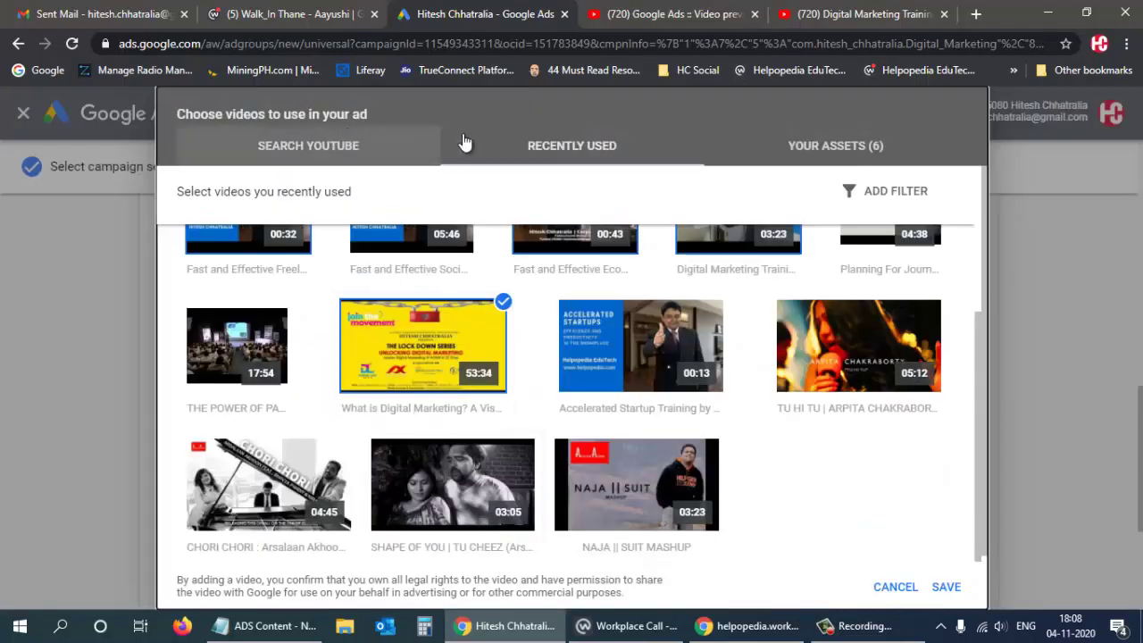
click(307, 148)
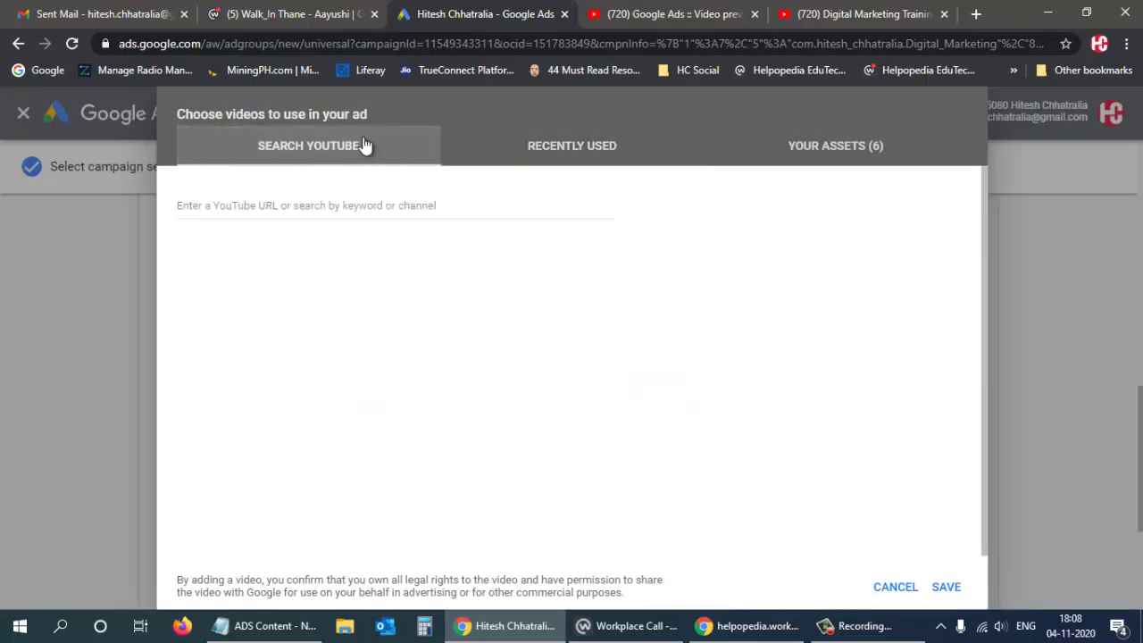
click(580, 146)
click(328, 145)
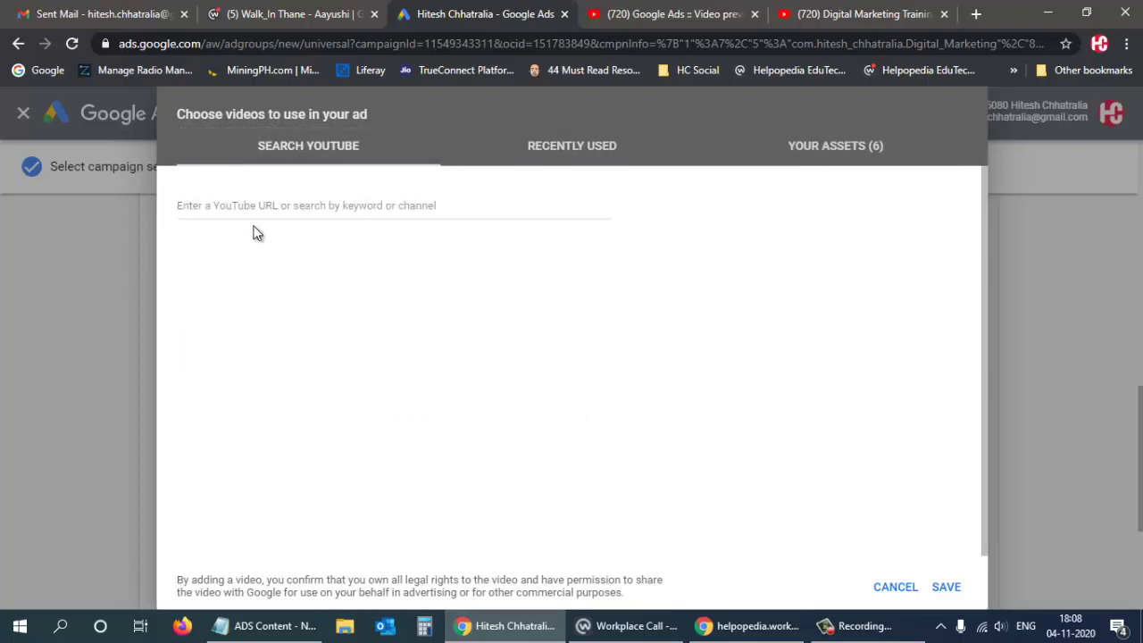
click(897, 589)
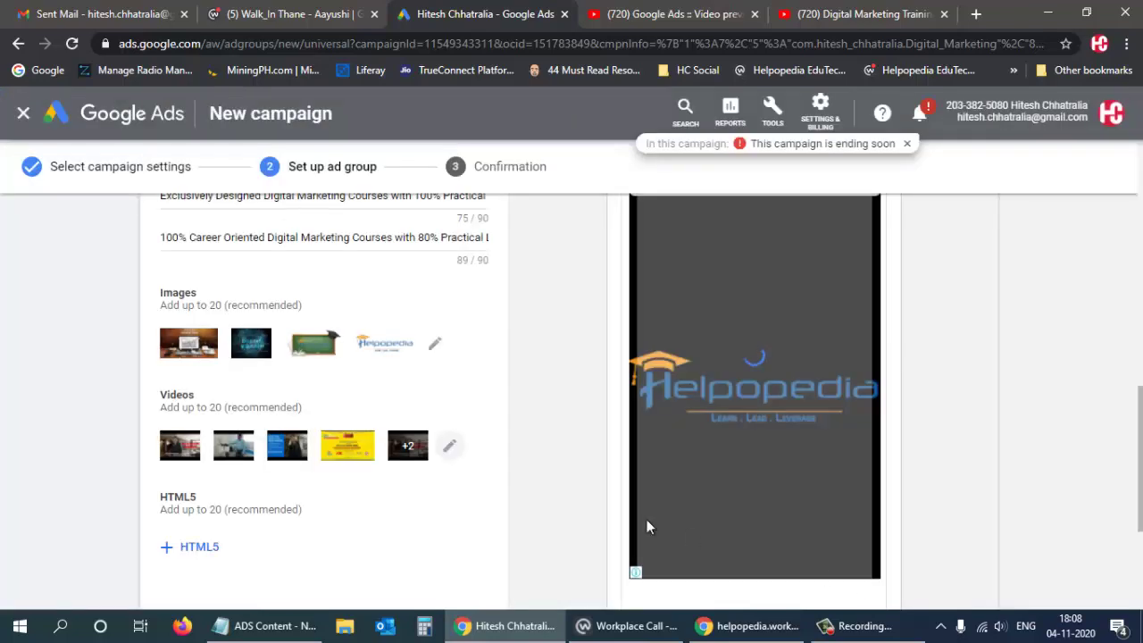
scroll(537, 446, up, 4)
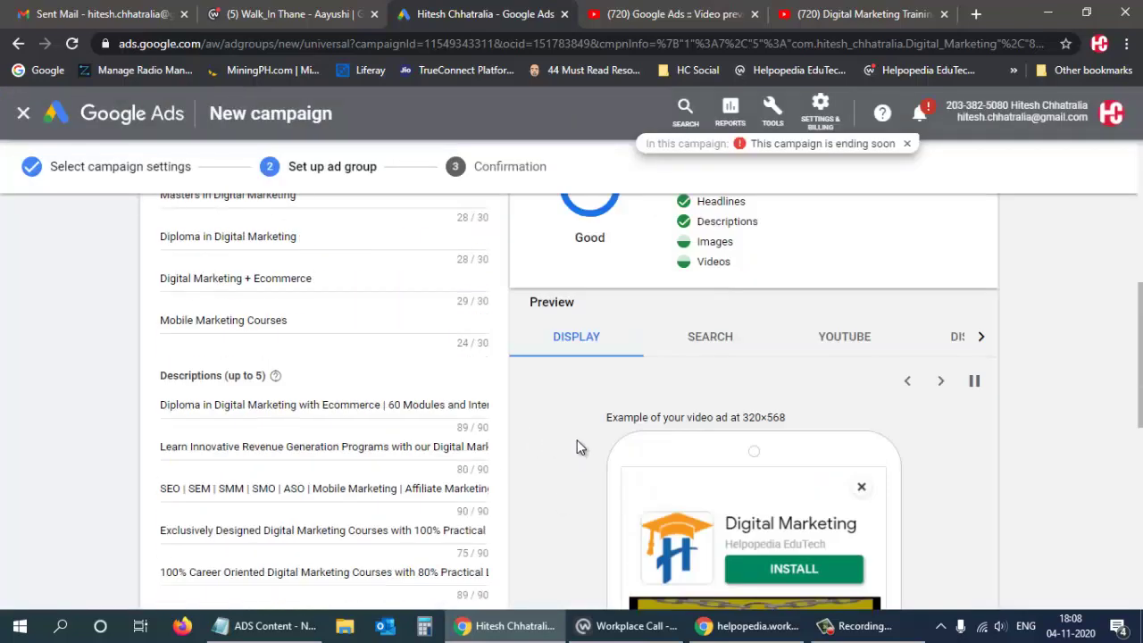
scroll(412, 485, down, 3)
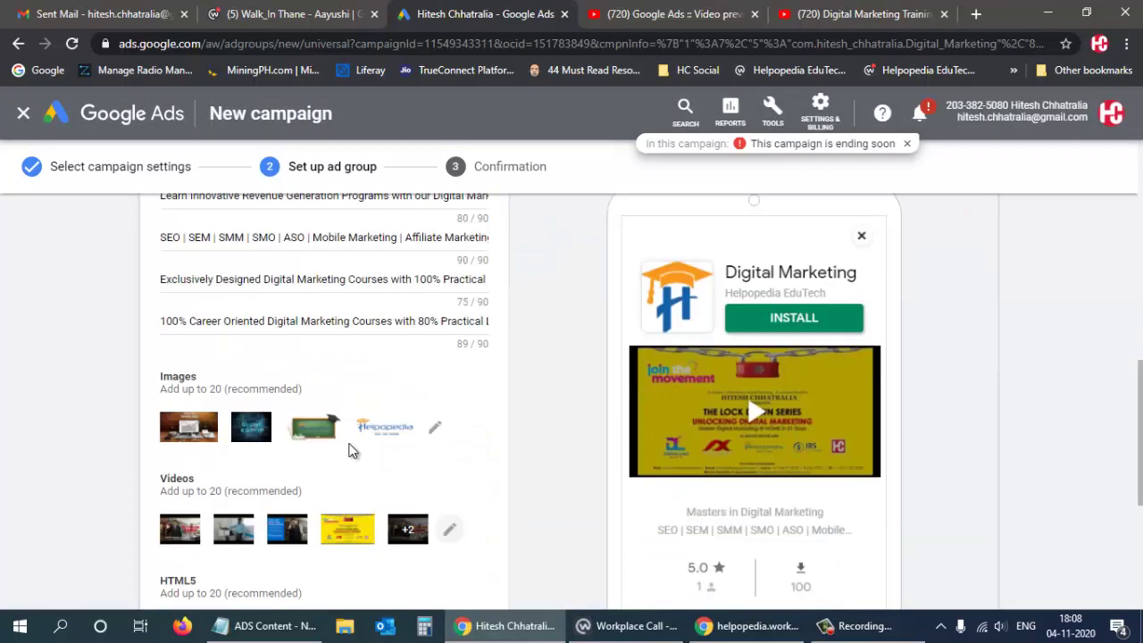
click(435, 429)
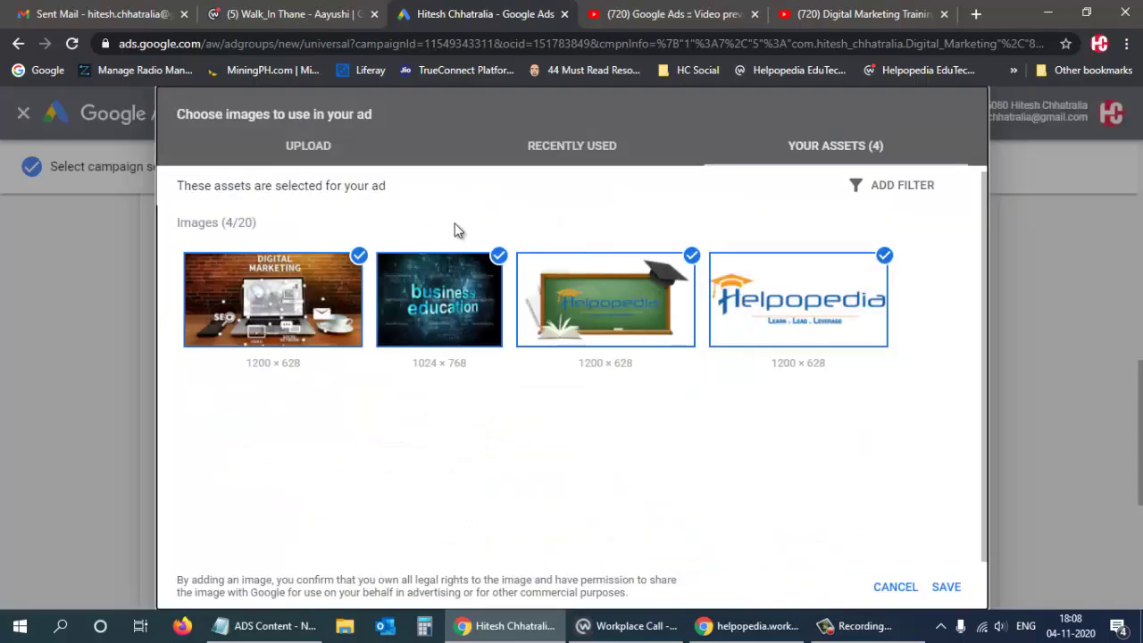
click(304, 145)
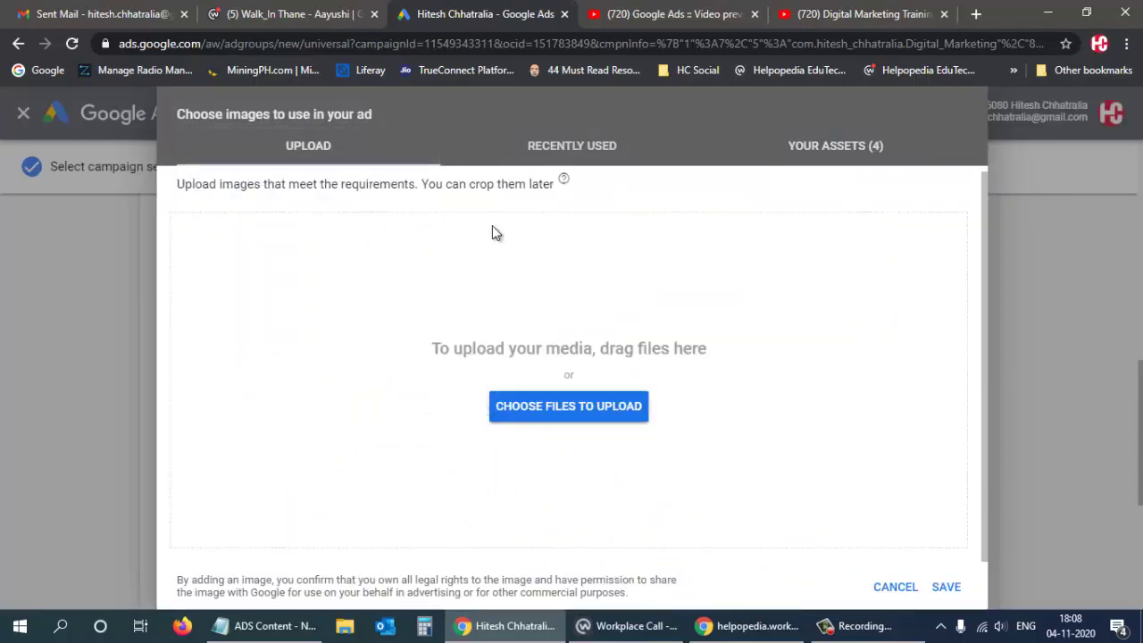
click(886, 586)
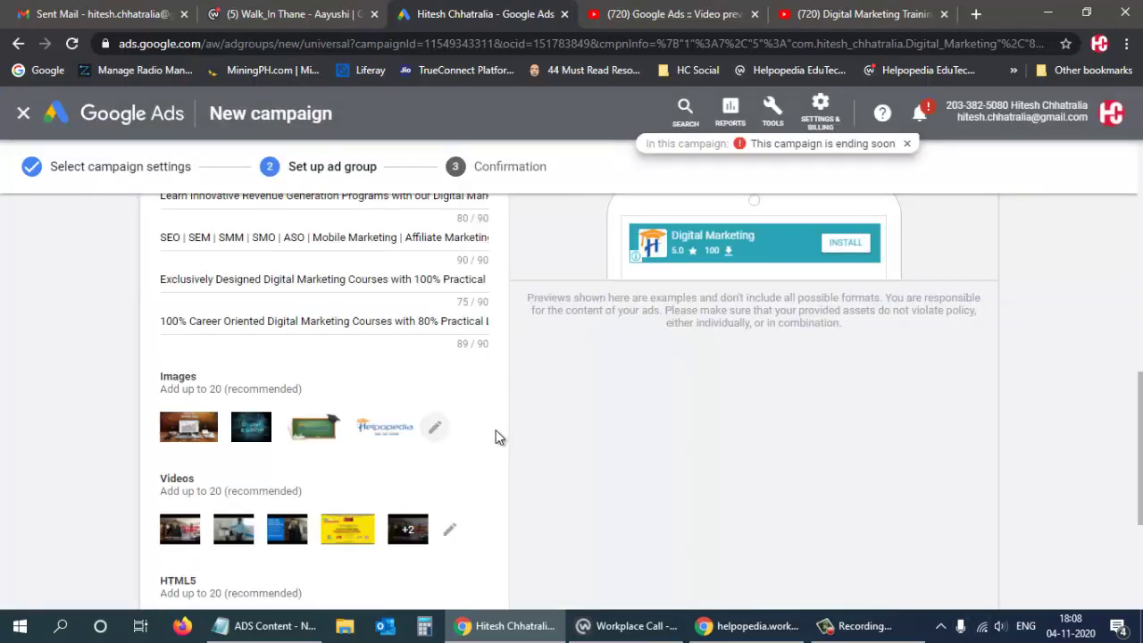
Try to save the ad group and continue, check the page's assets, and retry the save.
scroll(532, 432, down, 4)
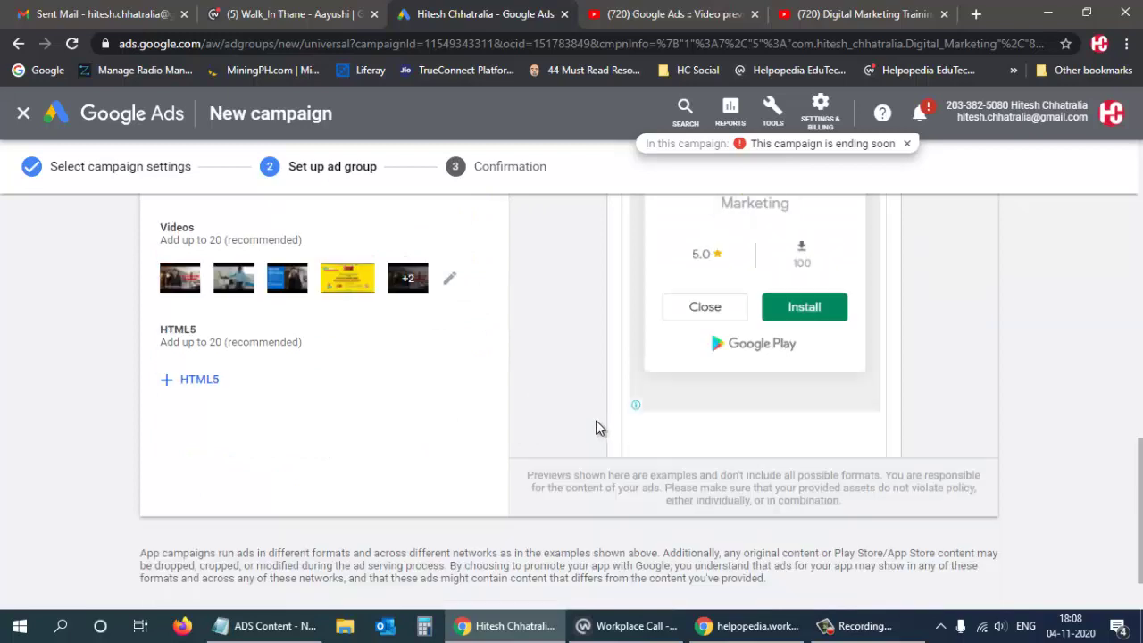
click(215, 546)
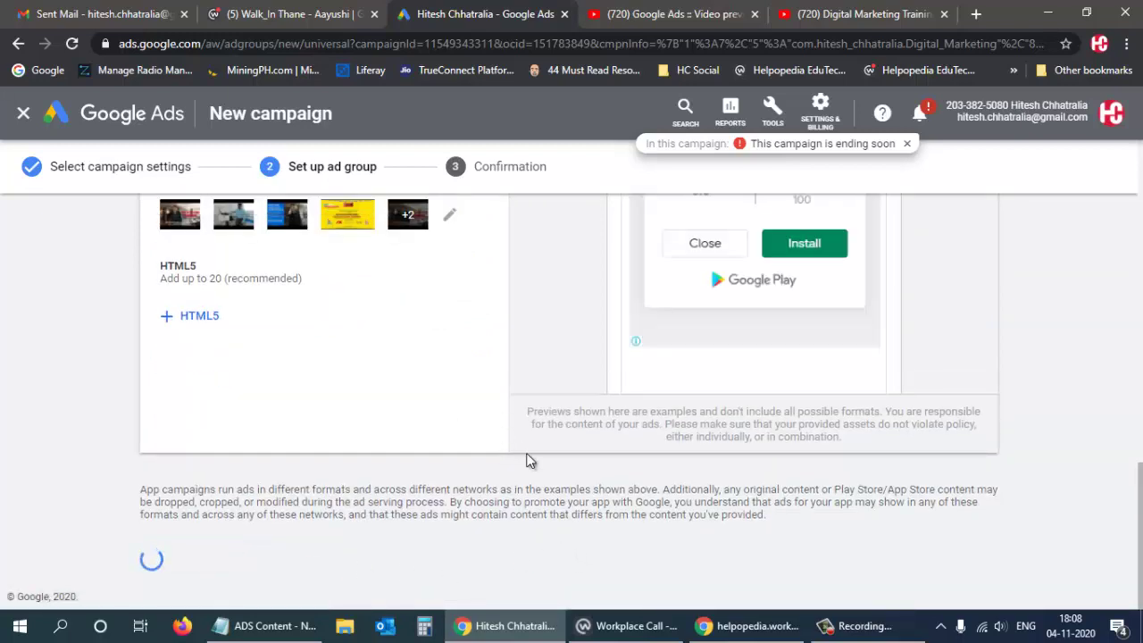
scroll(533, 469, up, 2)
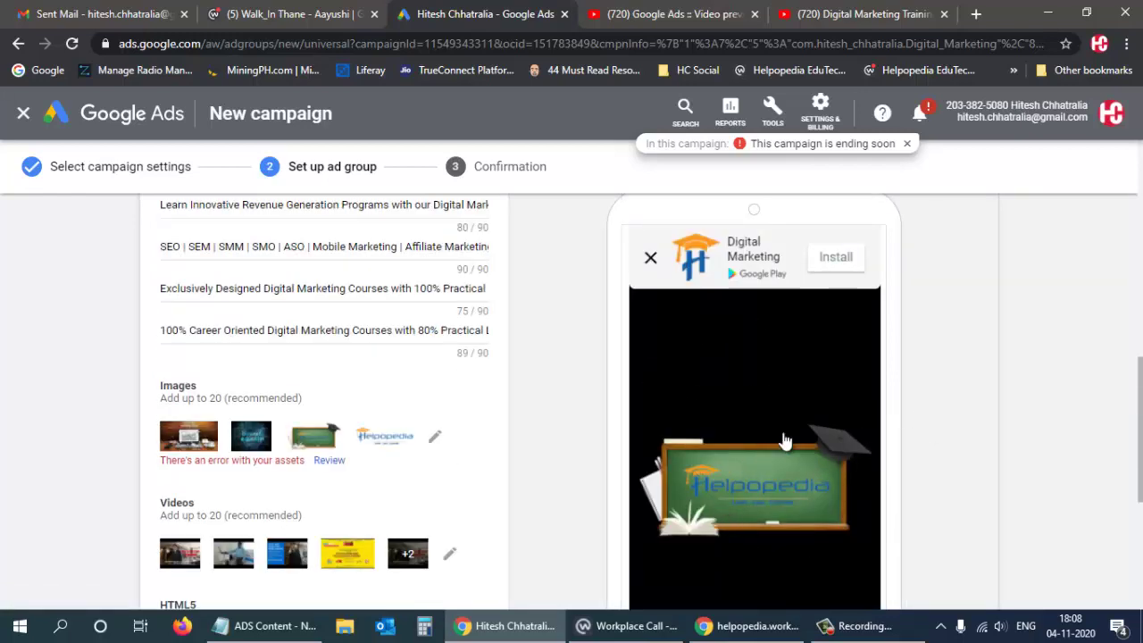
scroll(844, 450, down, 1)
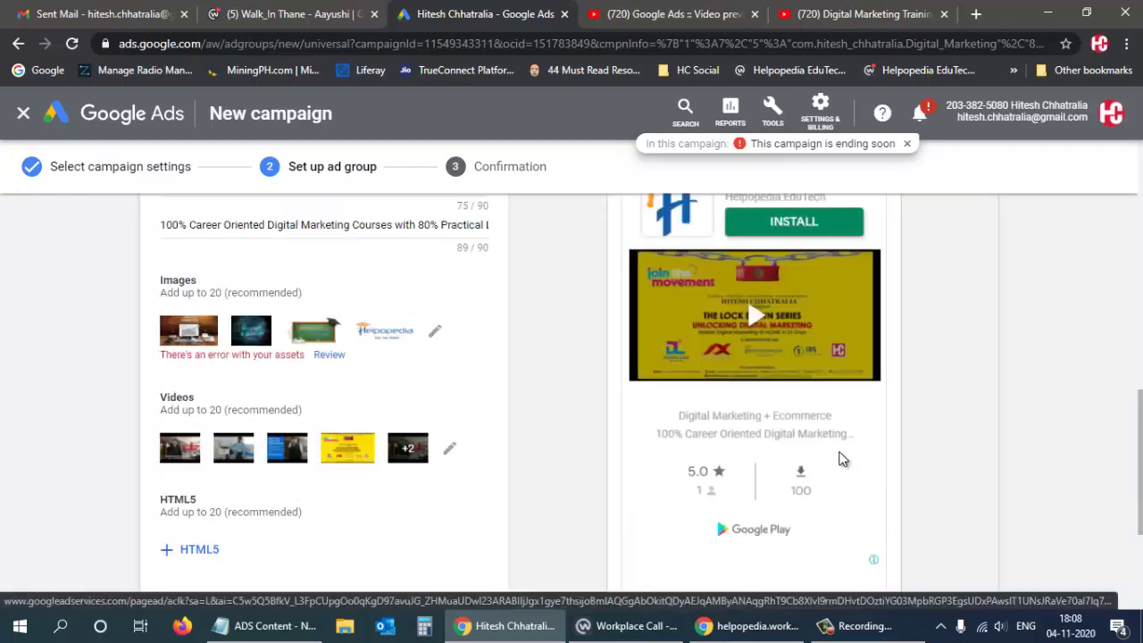
scroll(576, 432, down, 3)
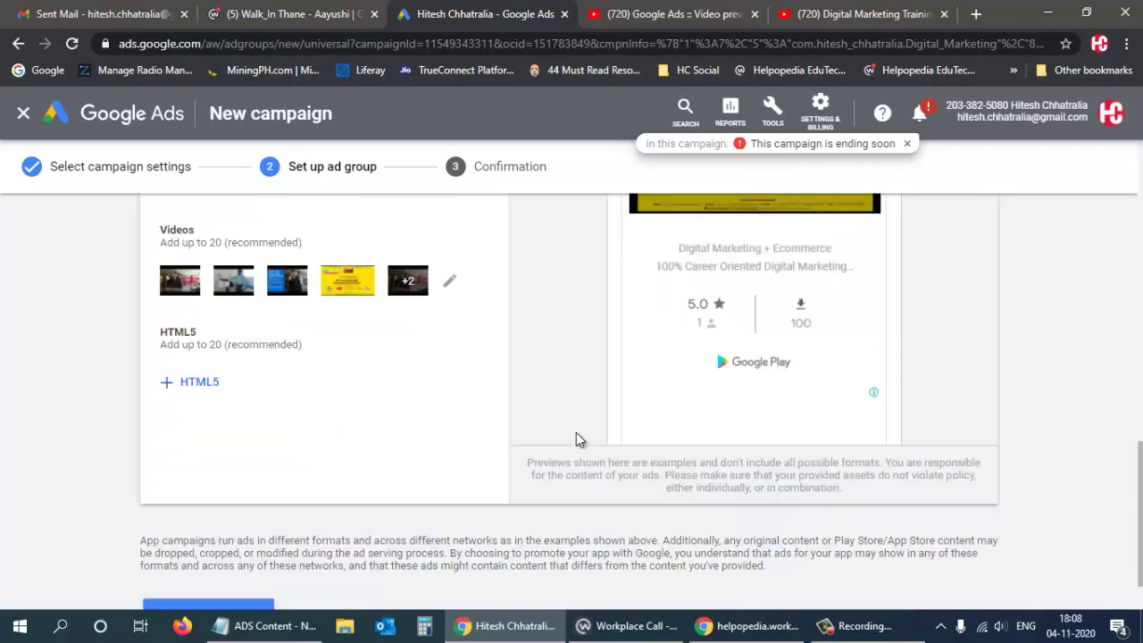
scroll(487, 562, up, 15)
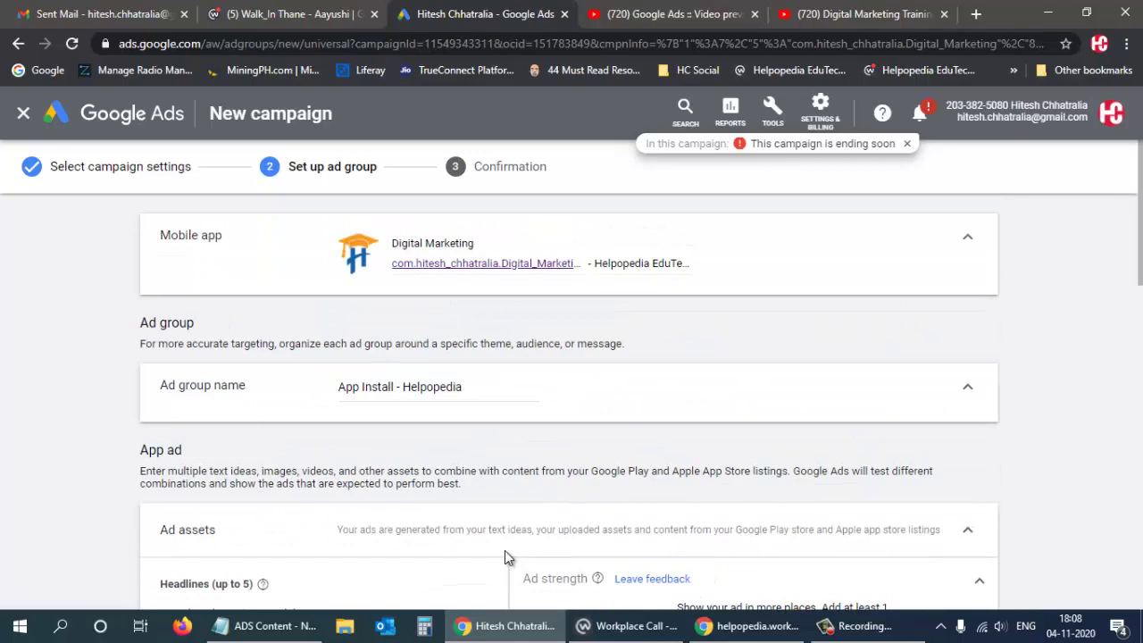
scroll(505, 551, down, 15)
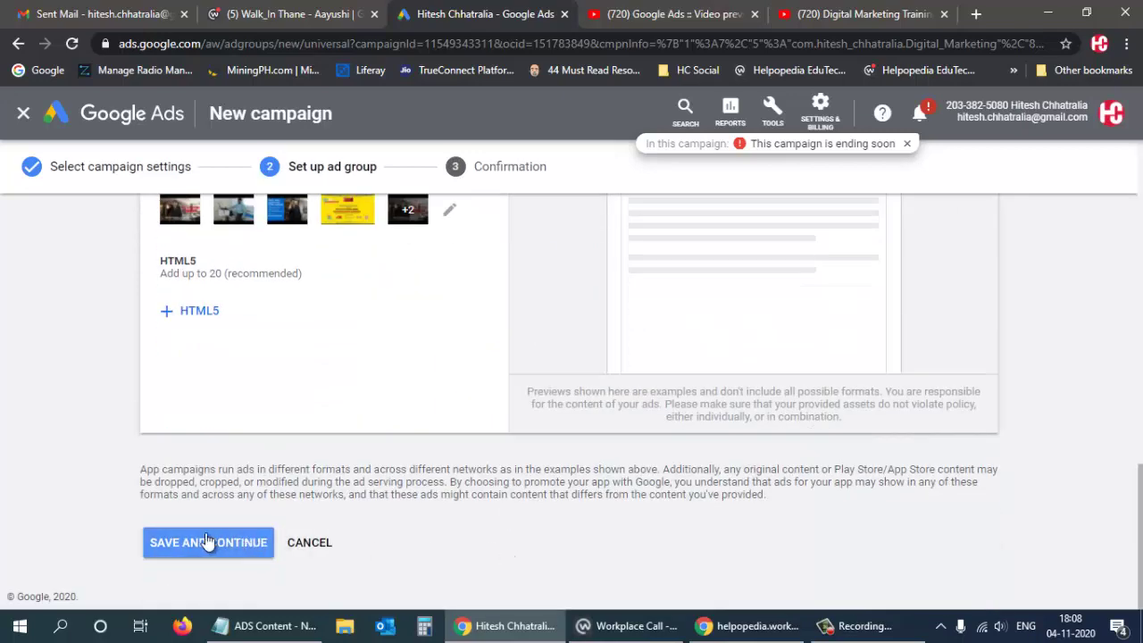
click(198, 545)
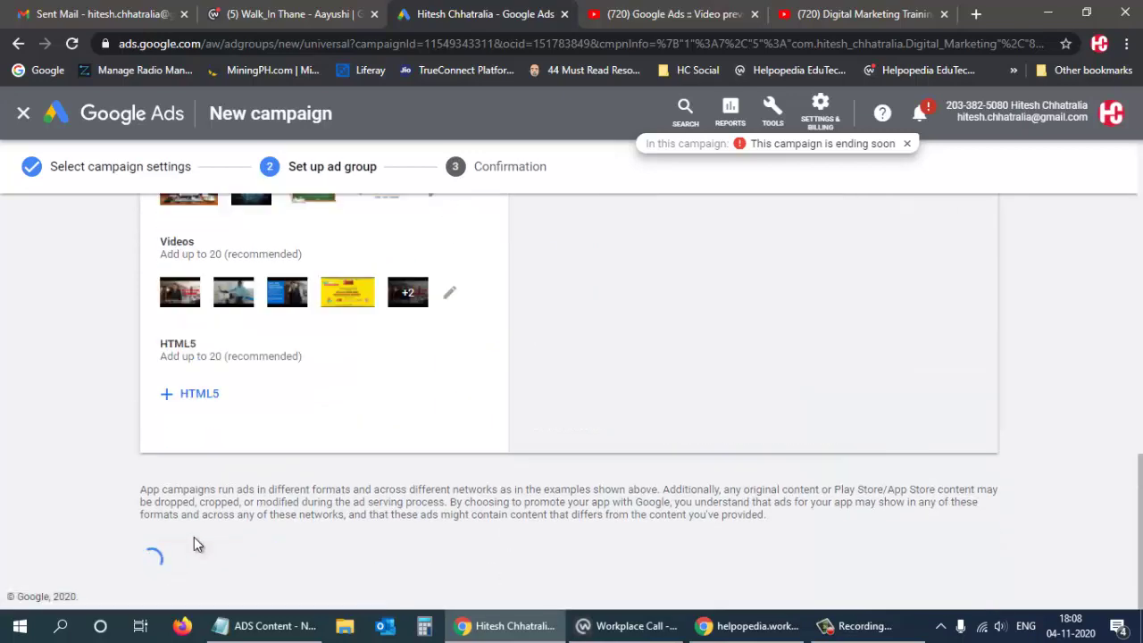
scroll(575, 472, up, 2)
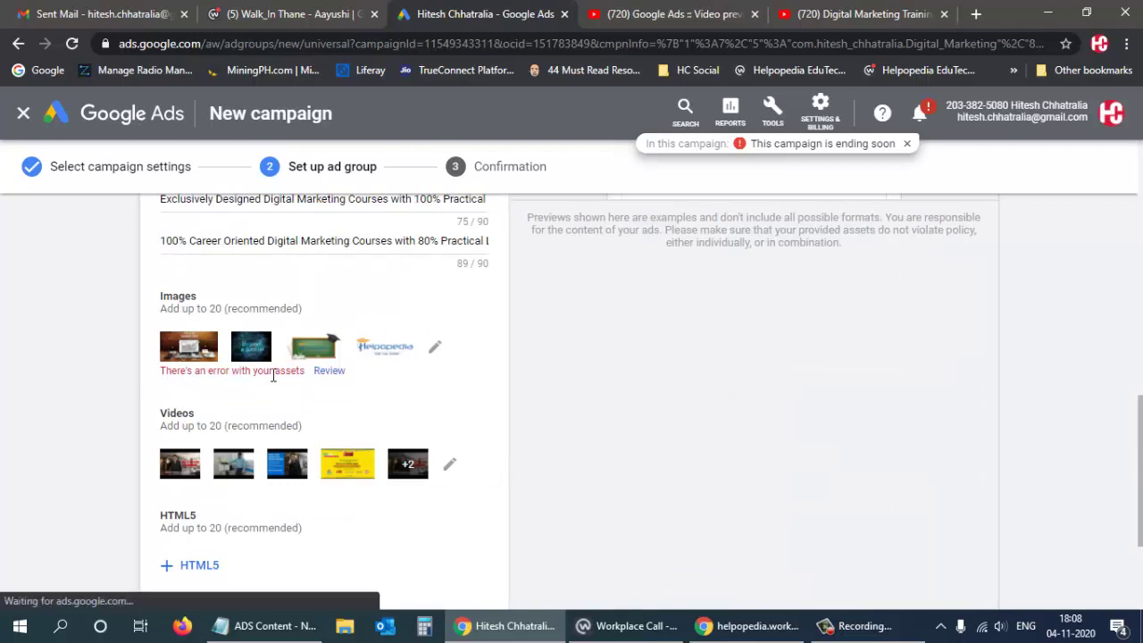
Review the image asset error, deselect the business education image, and check the recently used images for a replacement.
click(328, 371)
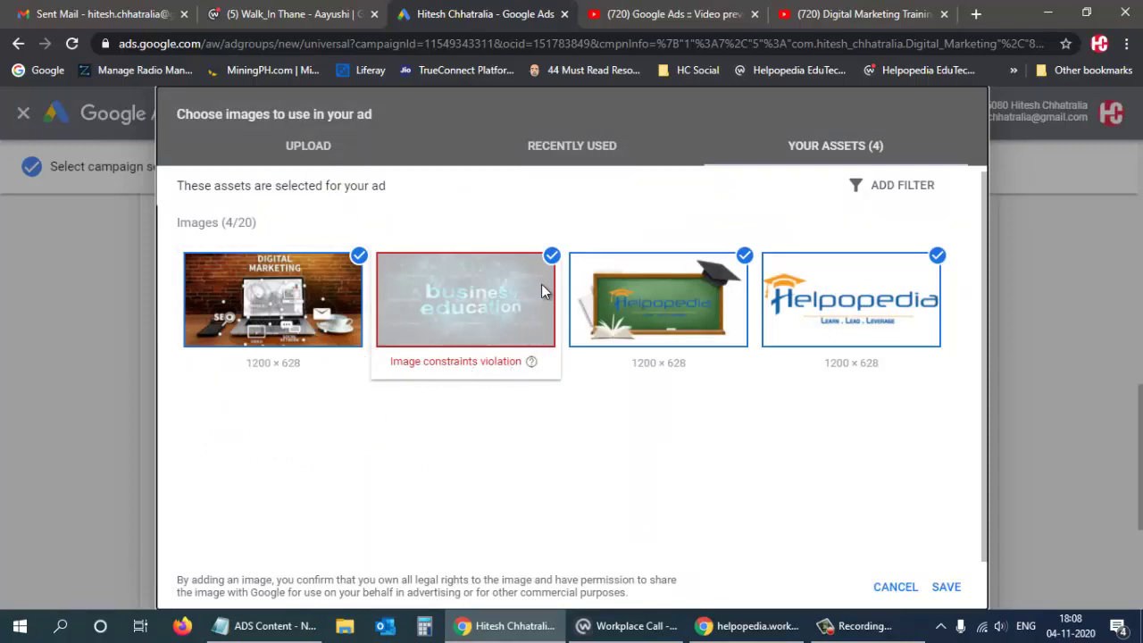
click(550, 256)
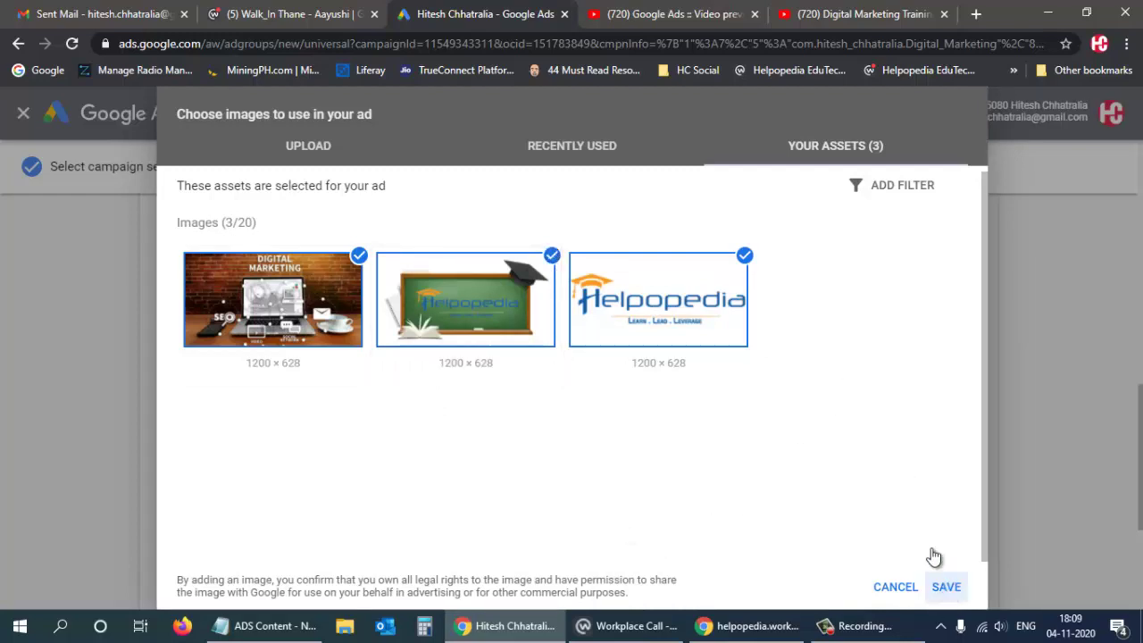
click(579, 151)
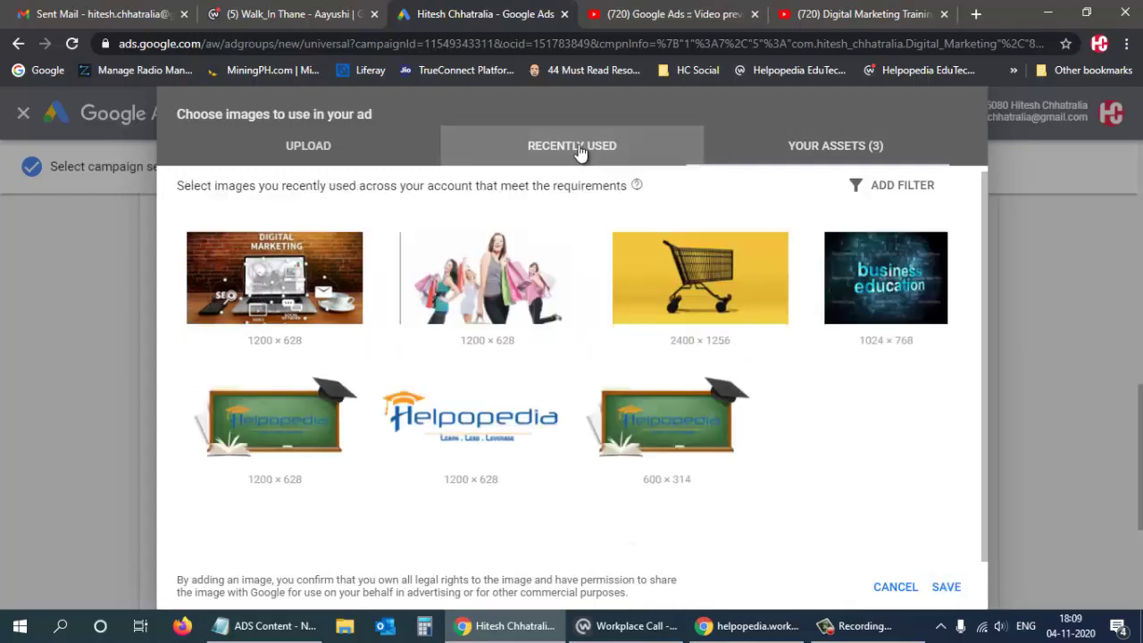
mouse_move(700, 284)
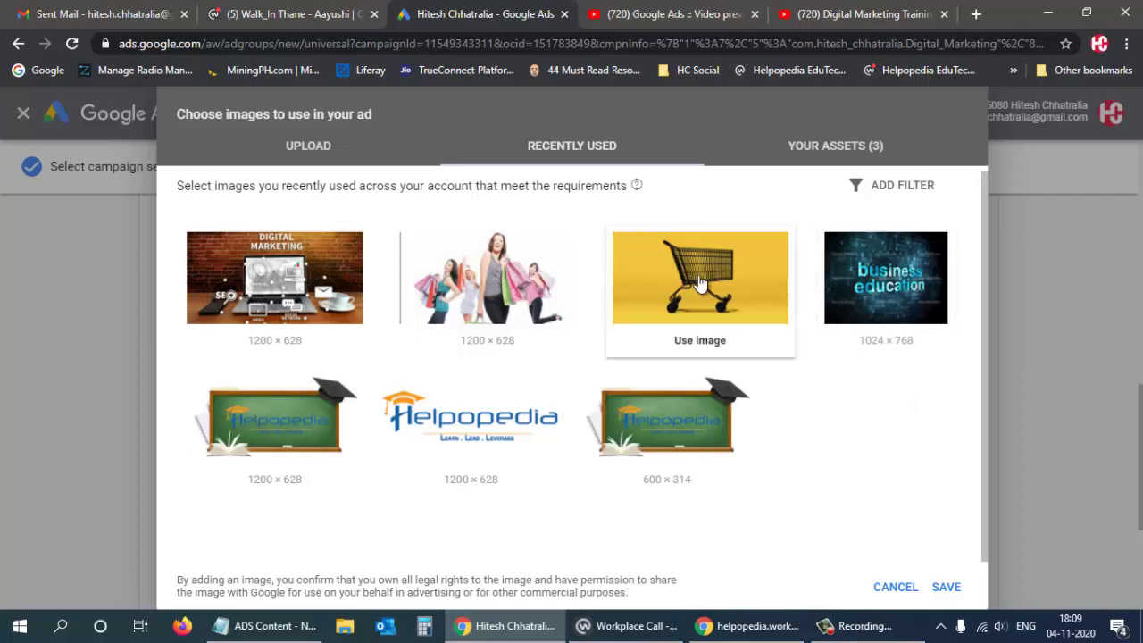
mouse_move(449, 423)
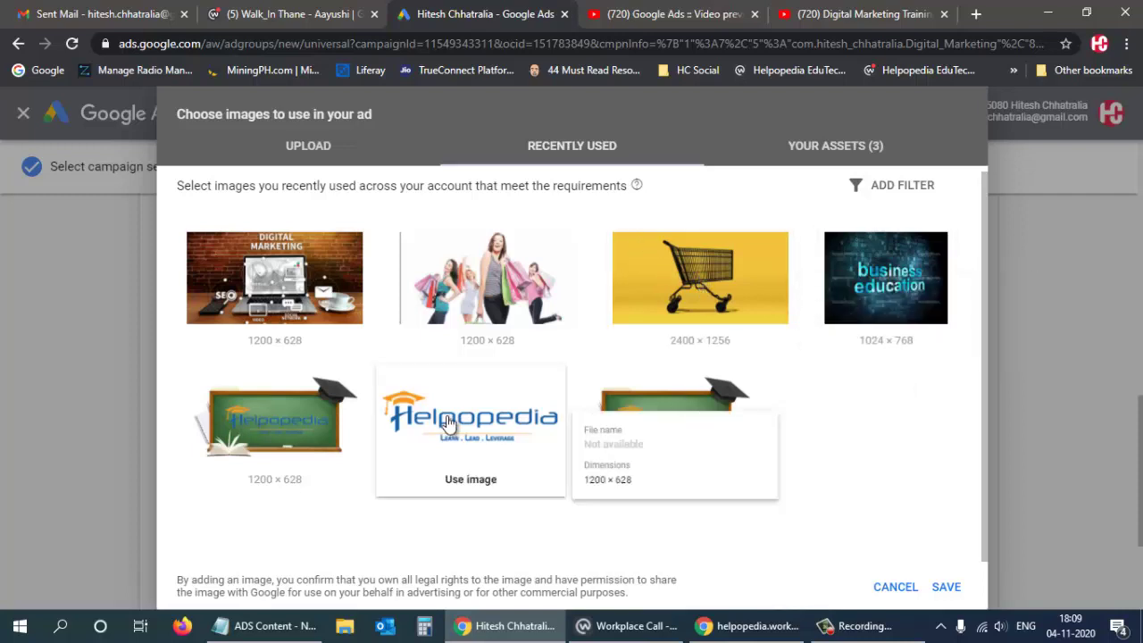
mouse_move(307, 304)
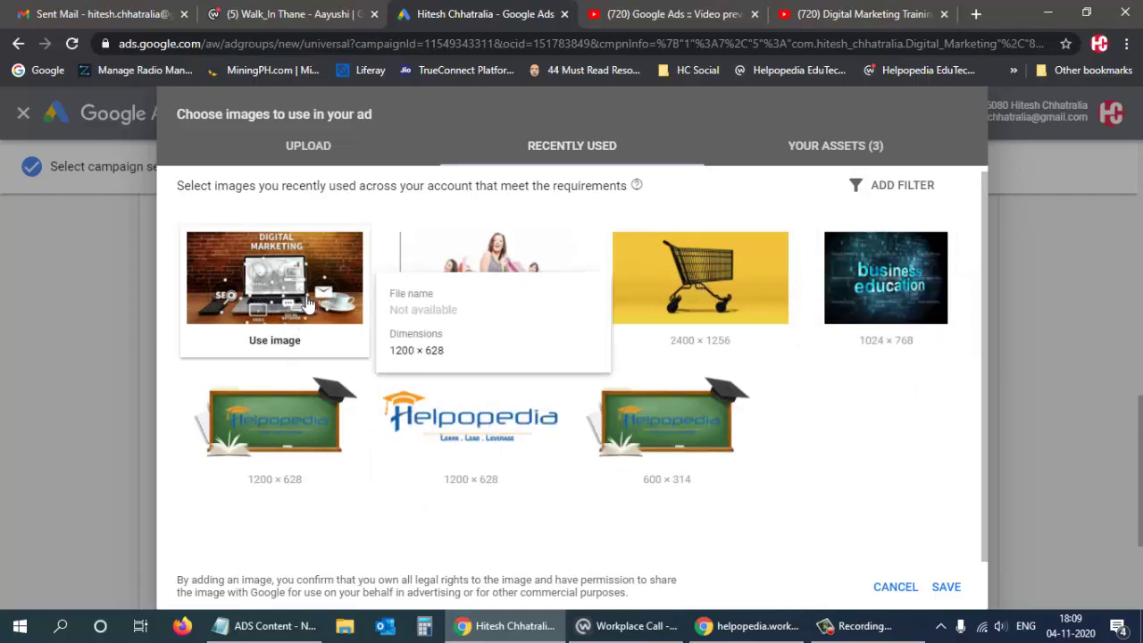
Start choosing image files to upload and browse from the TRAINING images to the IMAGES folder directly under Documents.
click(398, 159)
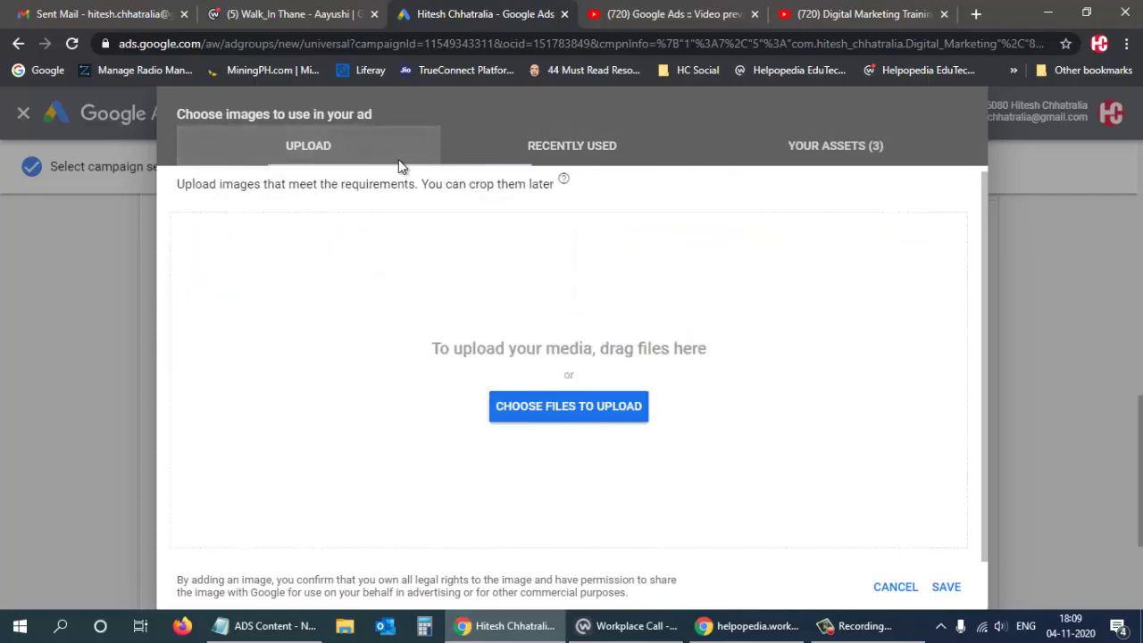
click(564, 410)
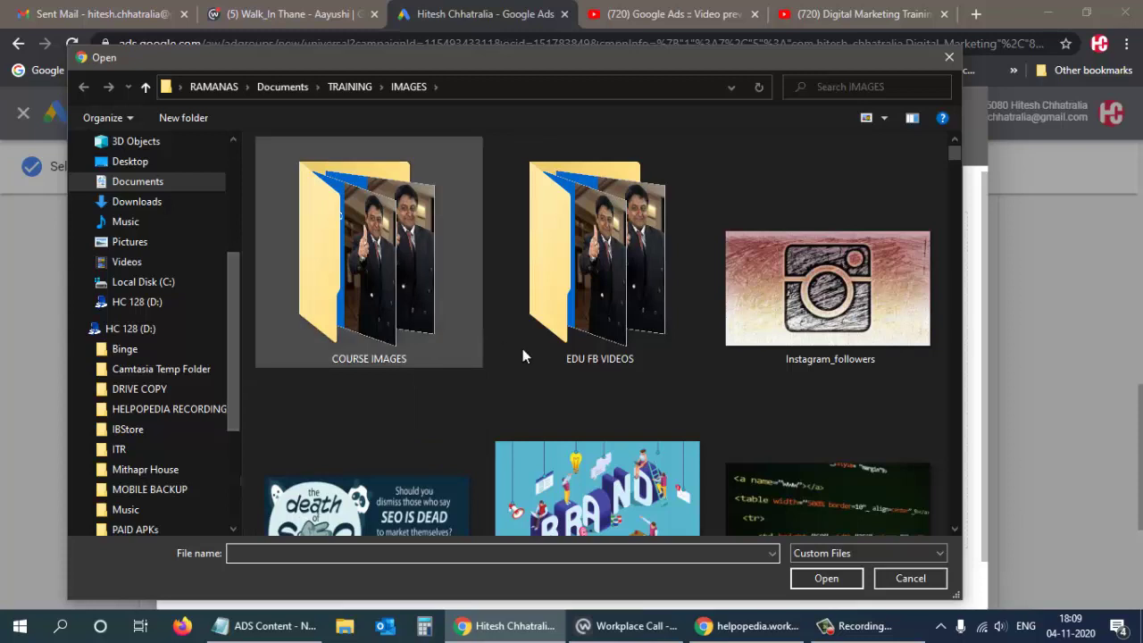
scroll(483, 352, down, 1)
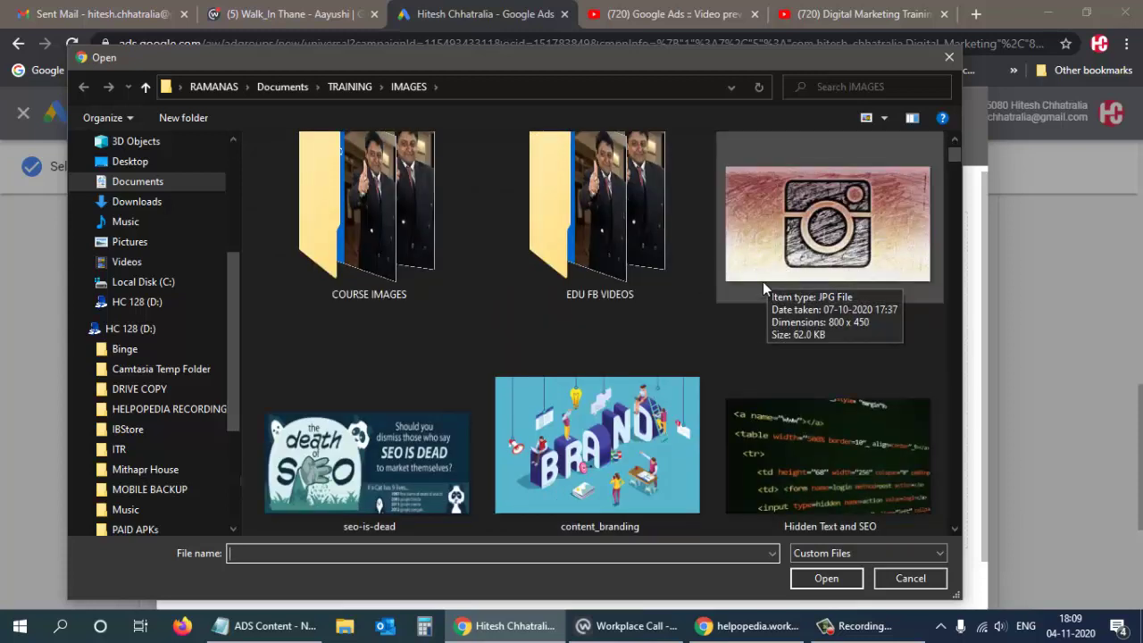
scroll(340, 426, down, 5)
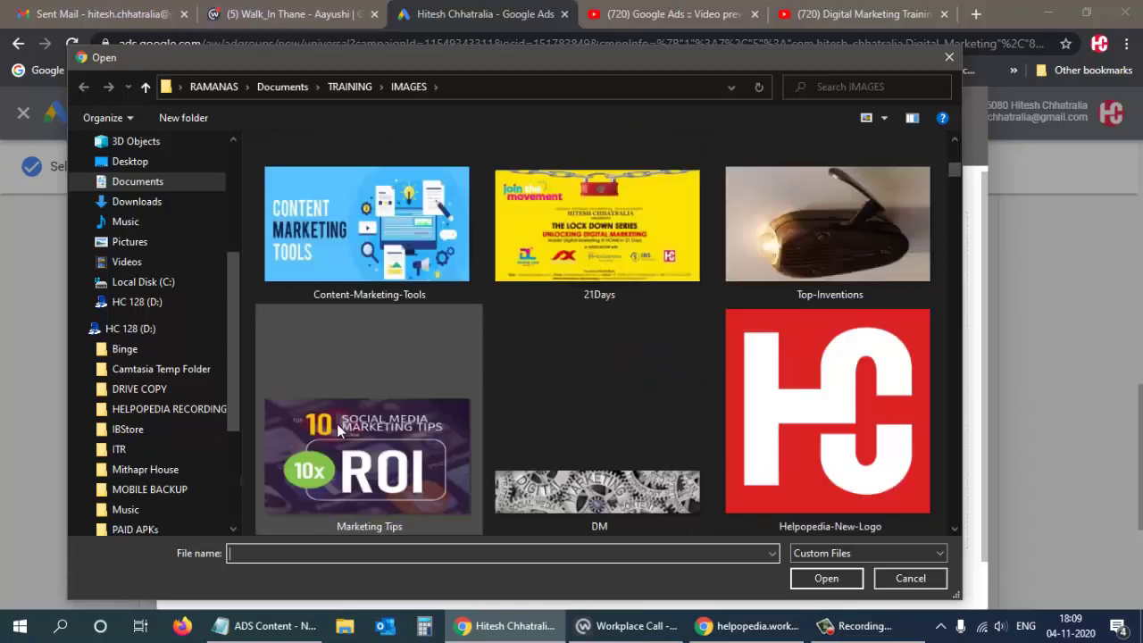
click(342, 87)
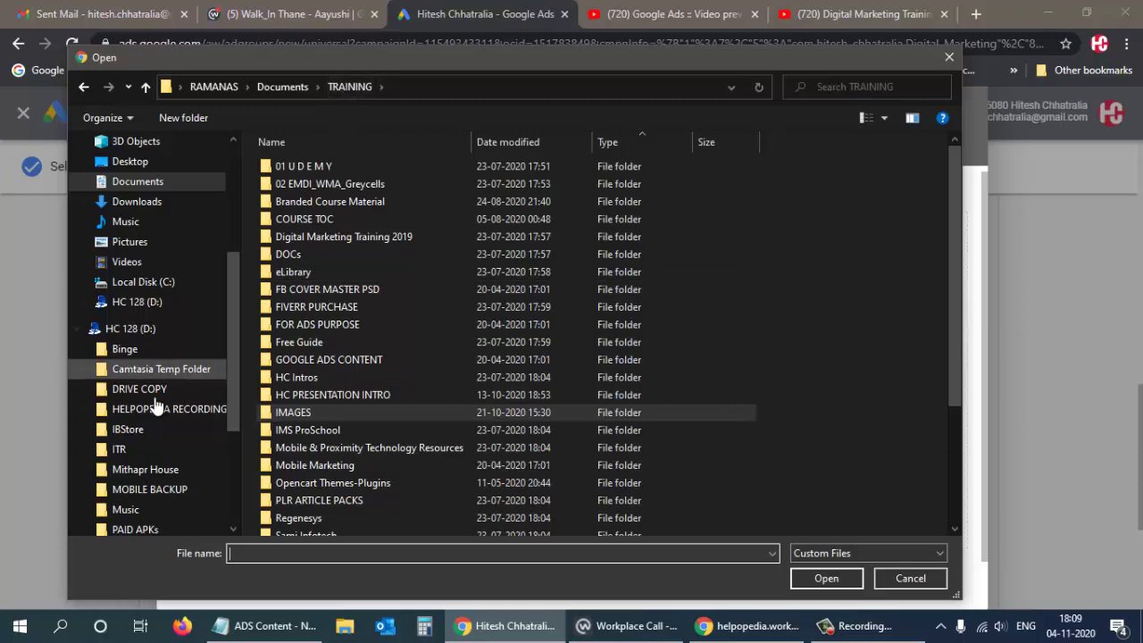
click(287, 83)
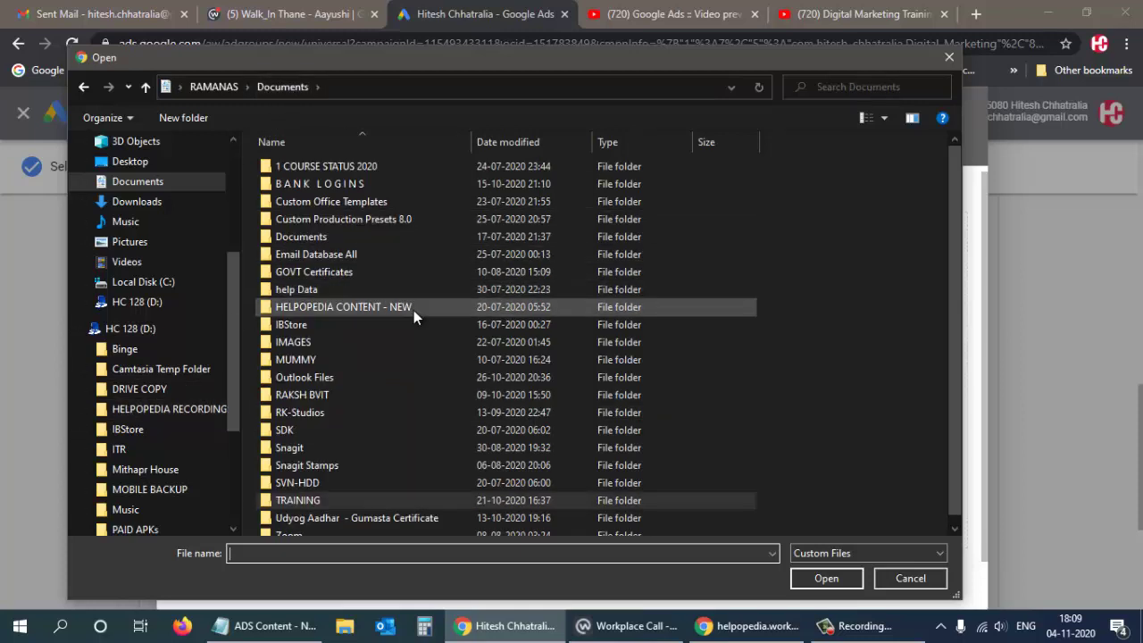
double_click(304, 343)
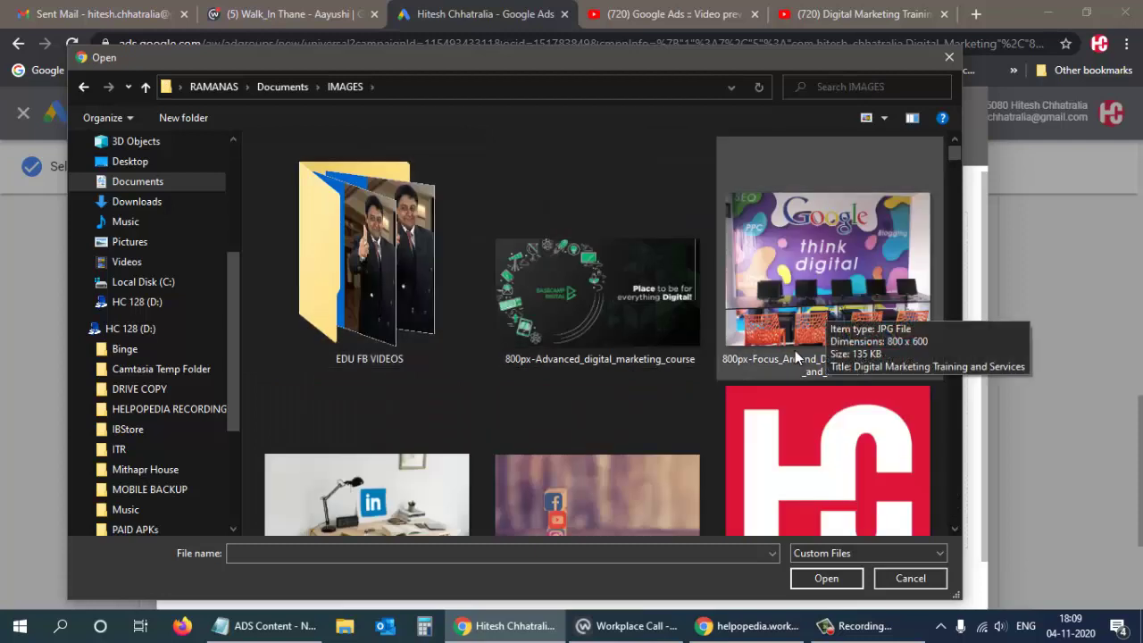
scroll(792, 334, down, 3)
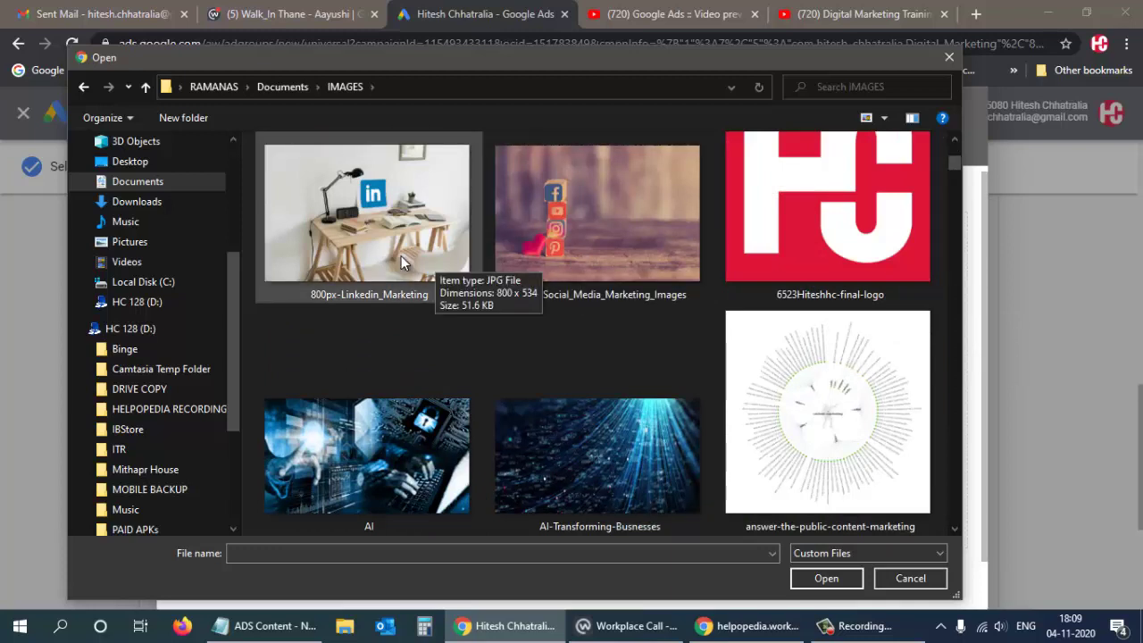
Select the AI, consumer search optimization and Content-SEO images together for upload.
click(395, 453)
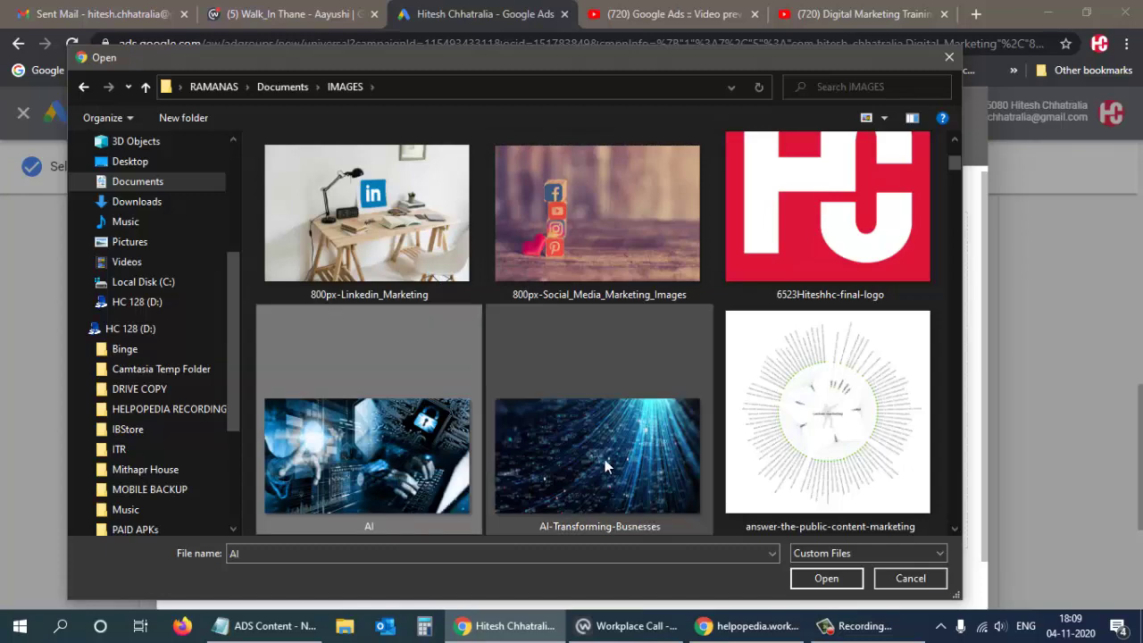
scroll(604, 458, down, 2)
scroll(641, 438, down, 2)
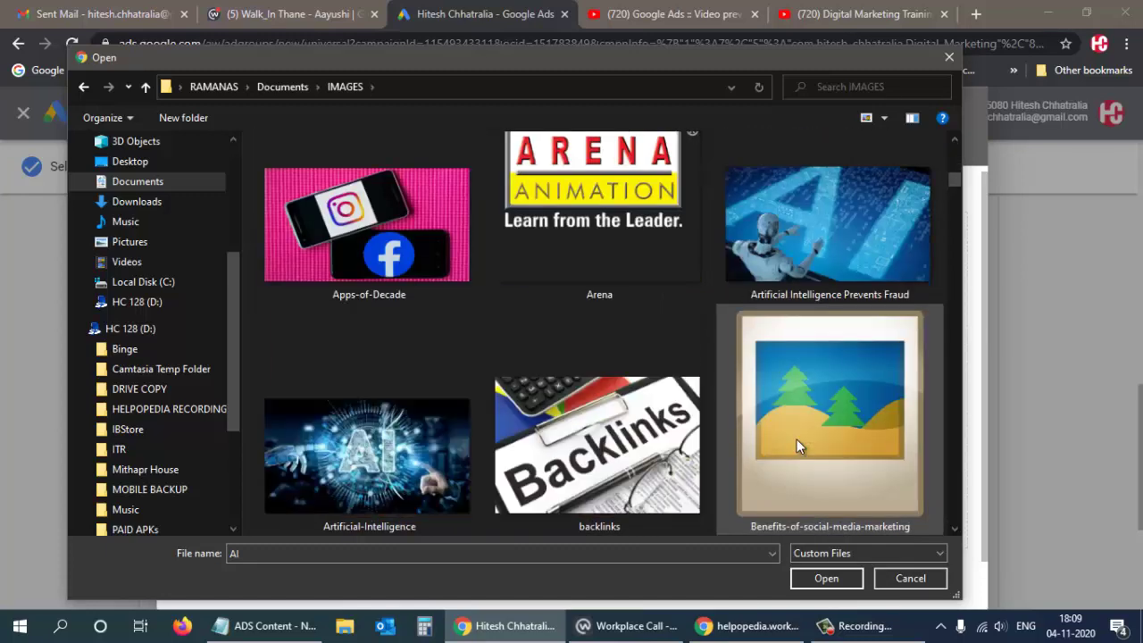
scroll(782, 439, down, 2)
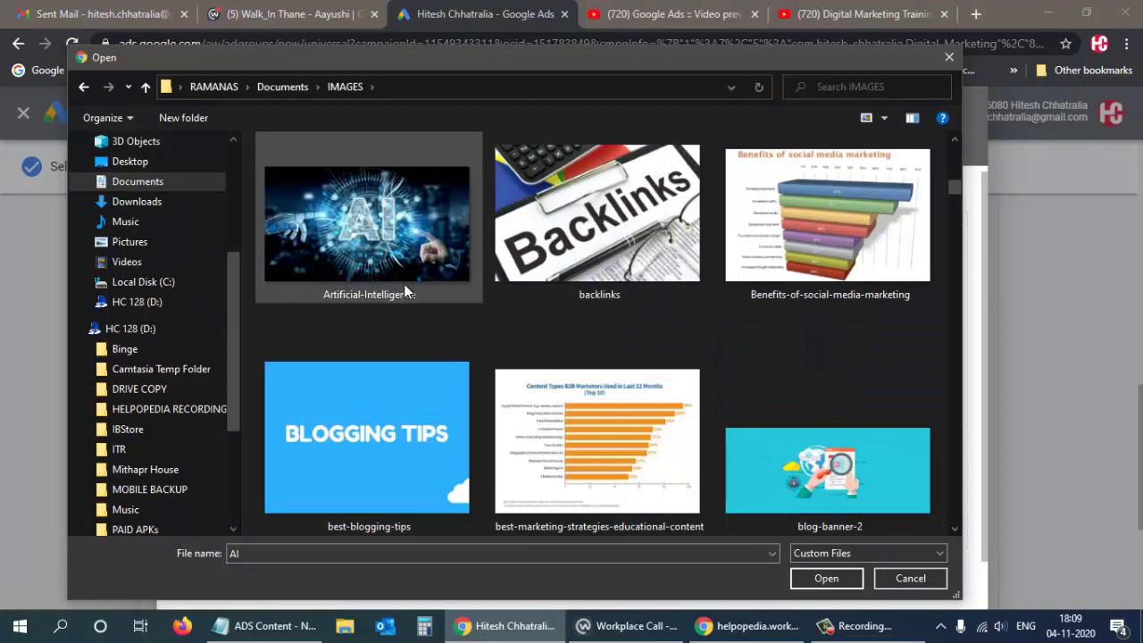
scroll(571, 413, down, 2)
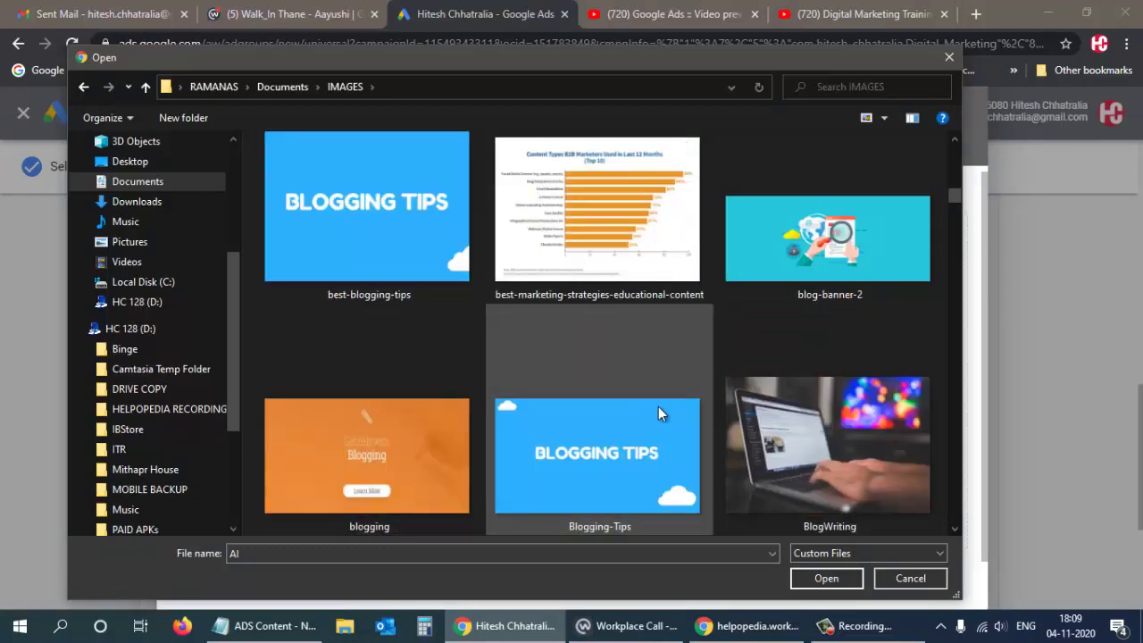
scroll(604, 439, down, 2)
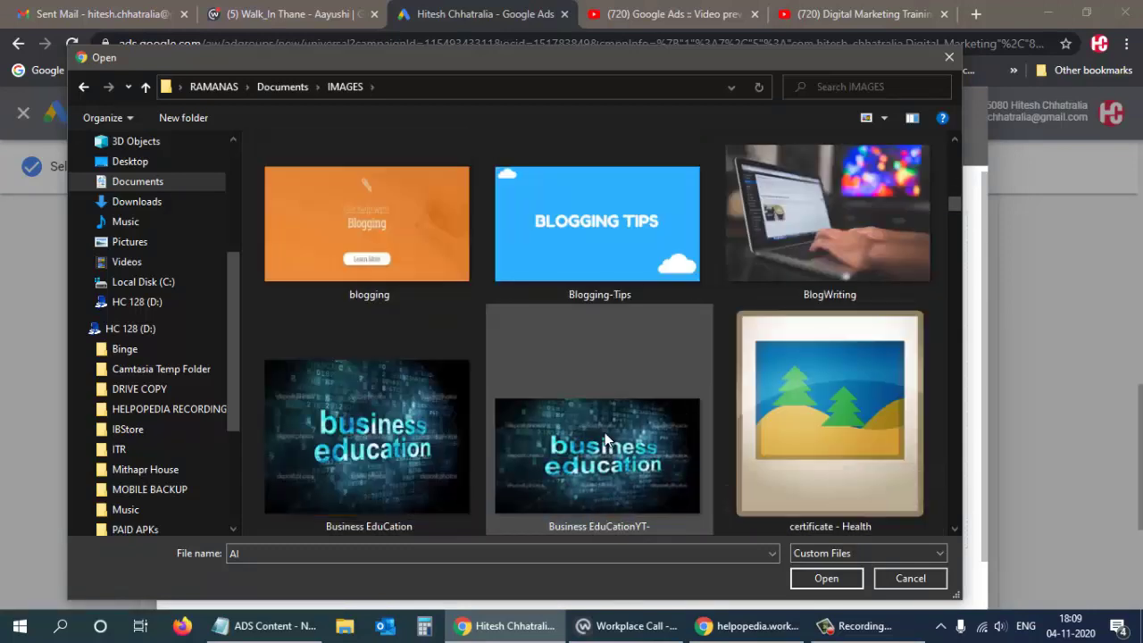
scroll(604, 432, down, 2)
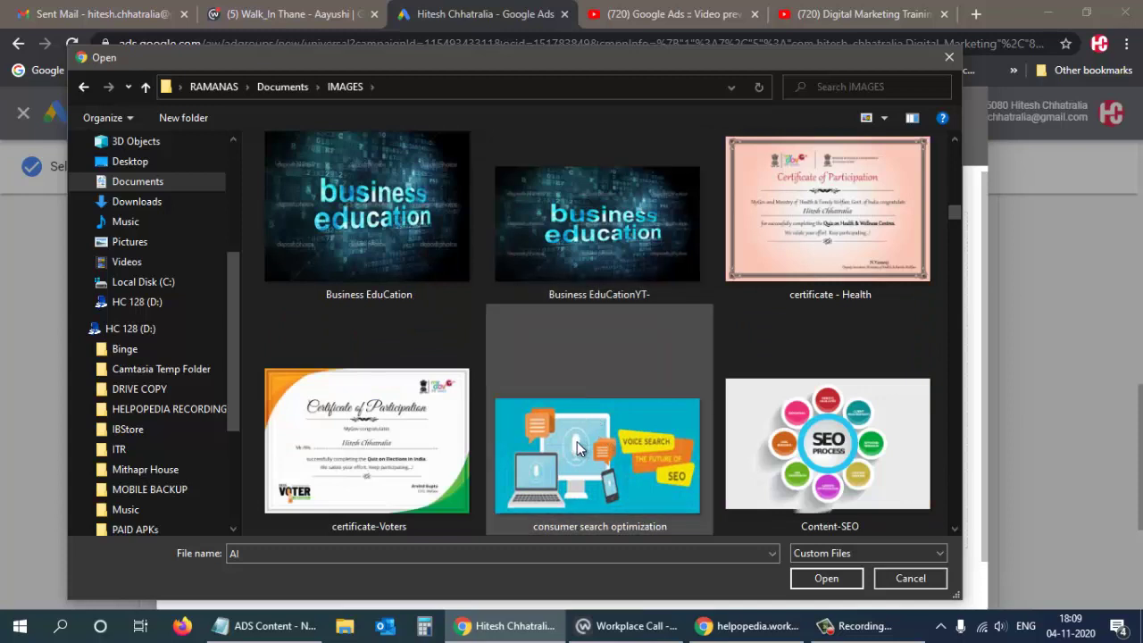
ctrl+click(587, 453)
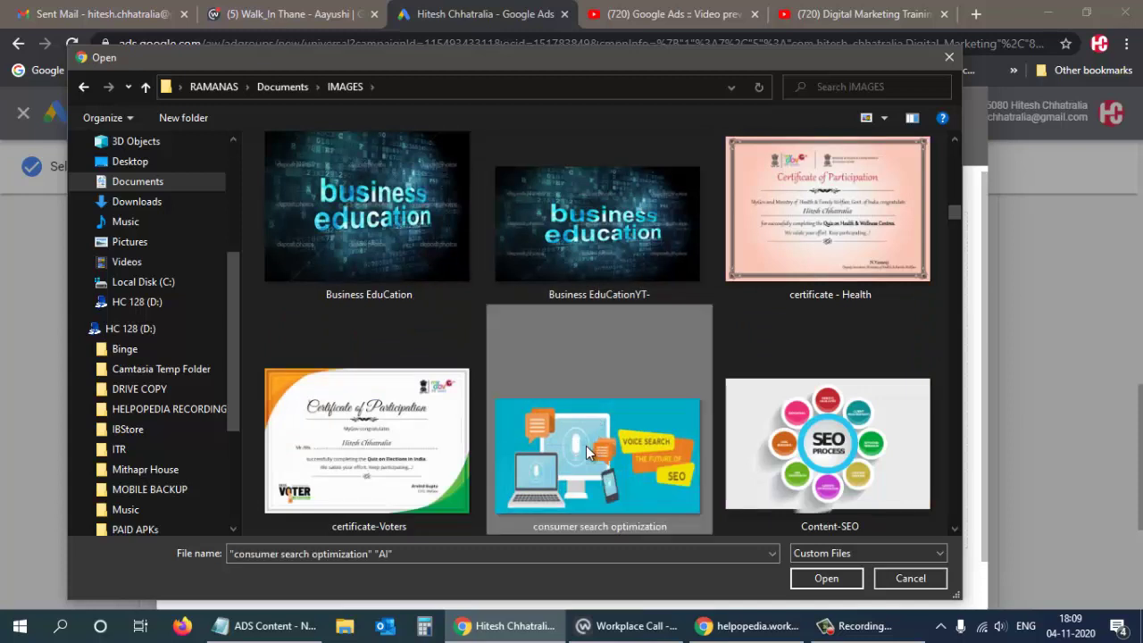
ctrl+click(723, 452)
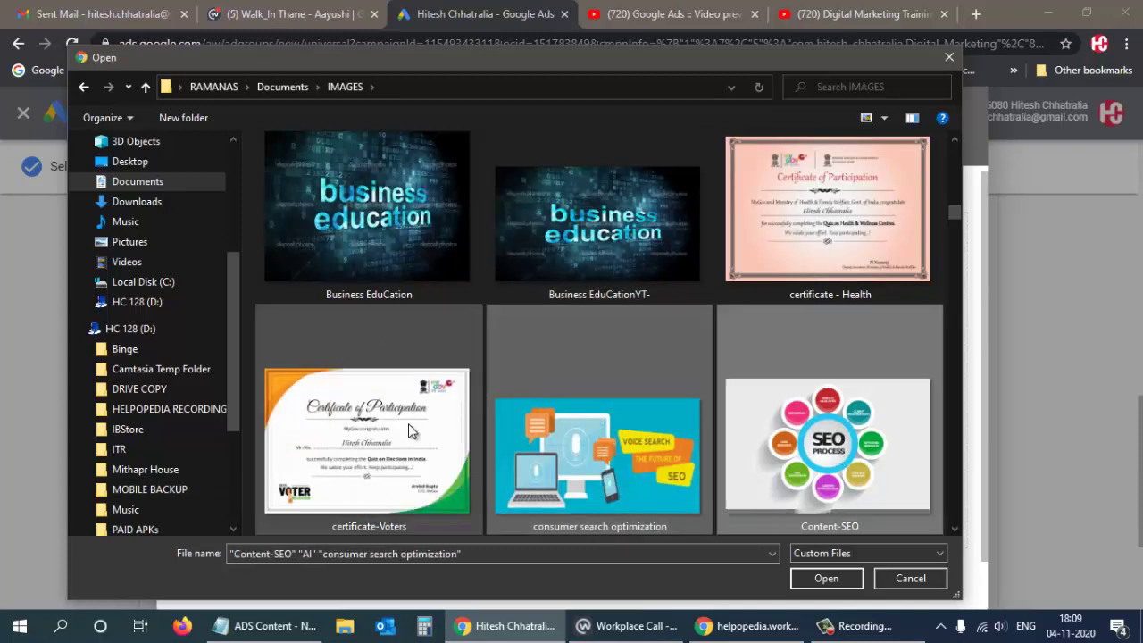
Add the copywriter, Digital innovation, Digital Marketing Training, Digital_Marketing and digitalEye images to the file selection.
scroll(420, 428, down, 2)
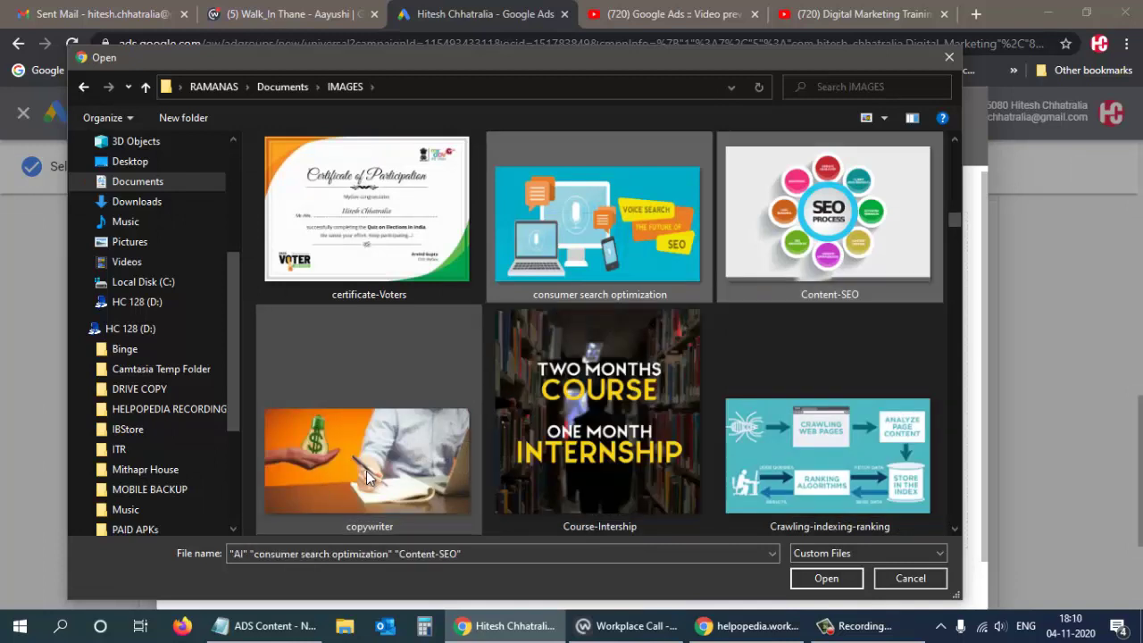
ctrl+click(432, 473)
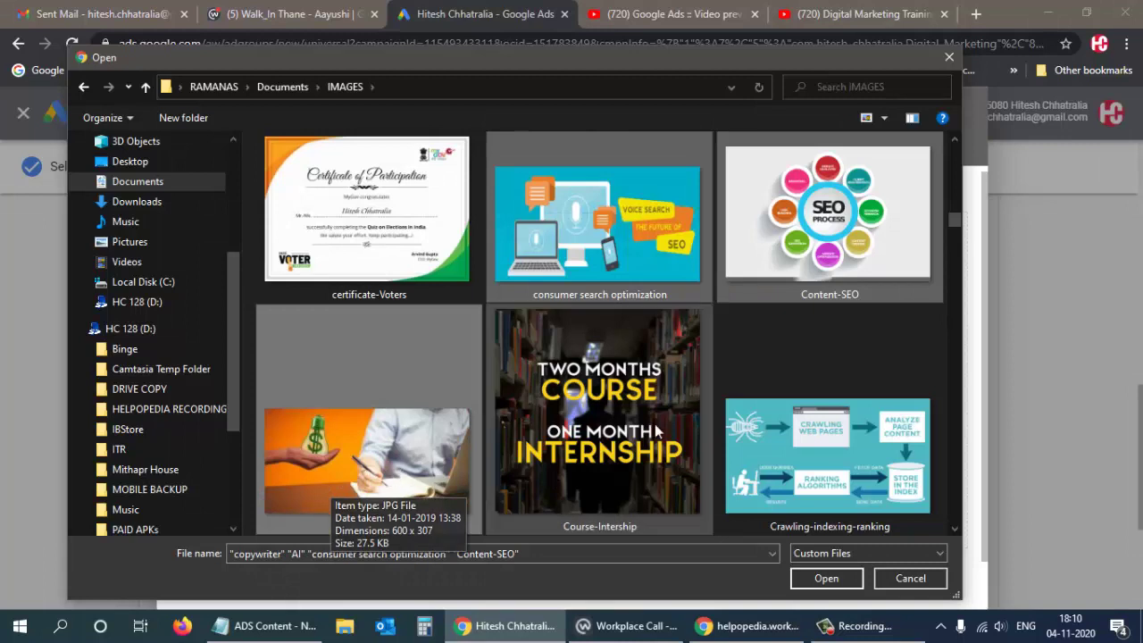
scroll(619, 429, down, 2)
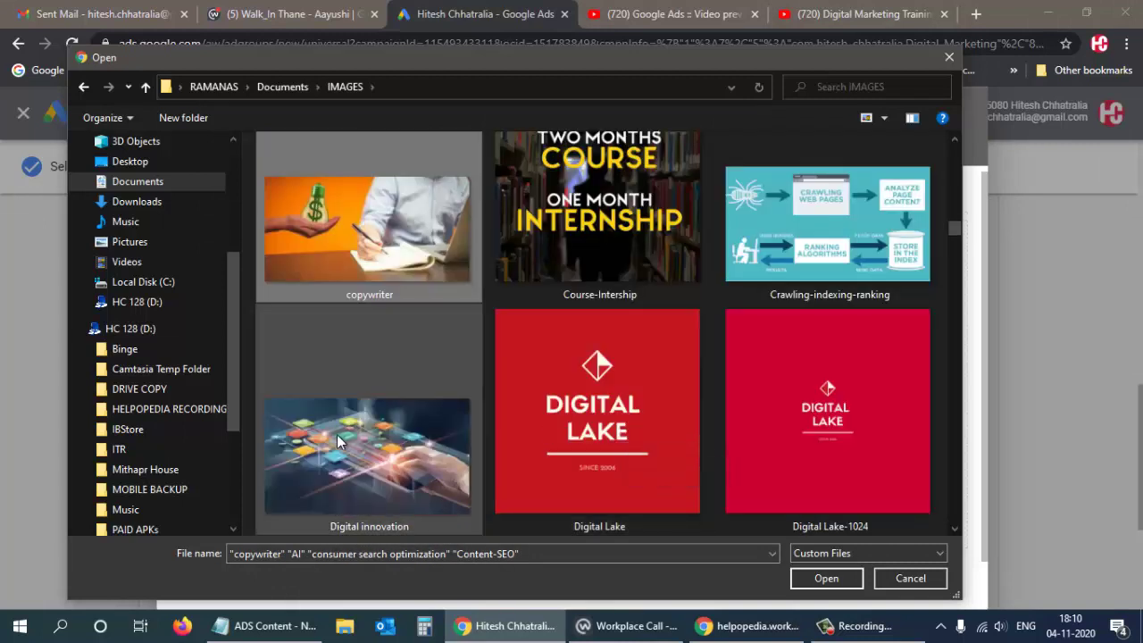
ctrl+click(378, 451)
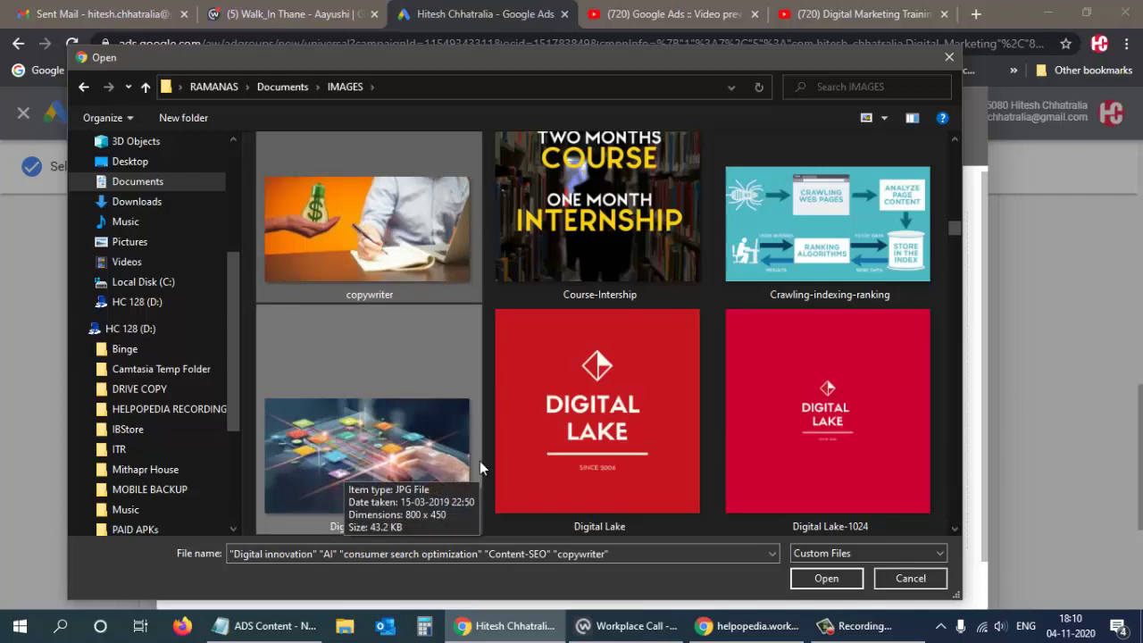
scroll(479, 461, down, 2)
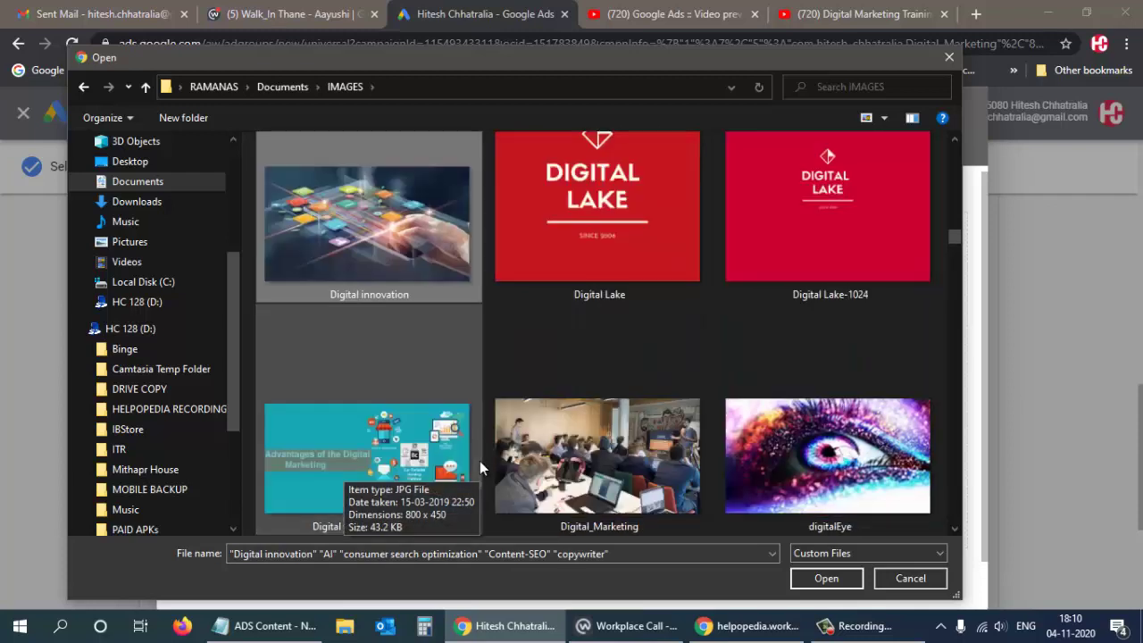
ctrl+click(612, 465)
ctrl+click(425, 465)
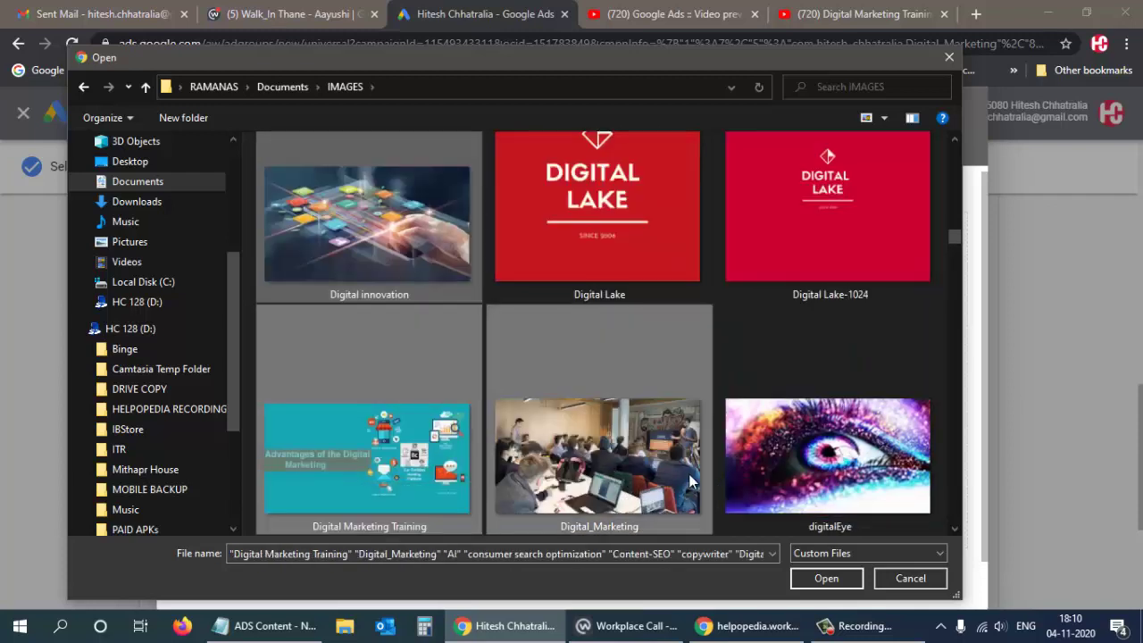
scroll(793, 472, down, 2)
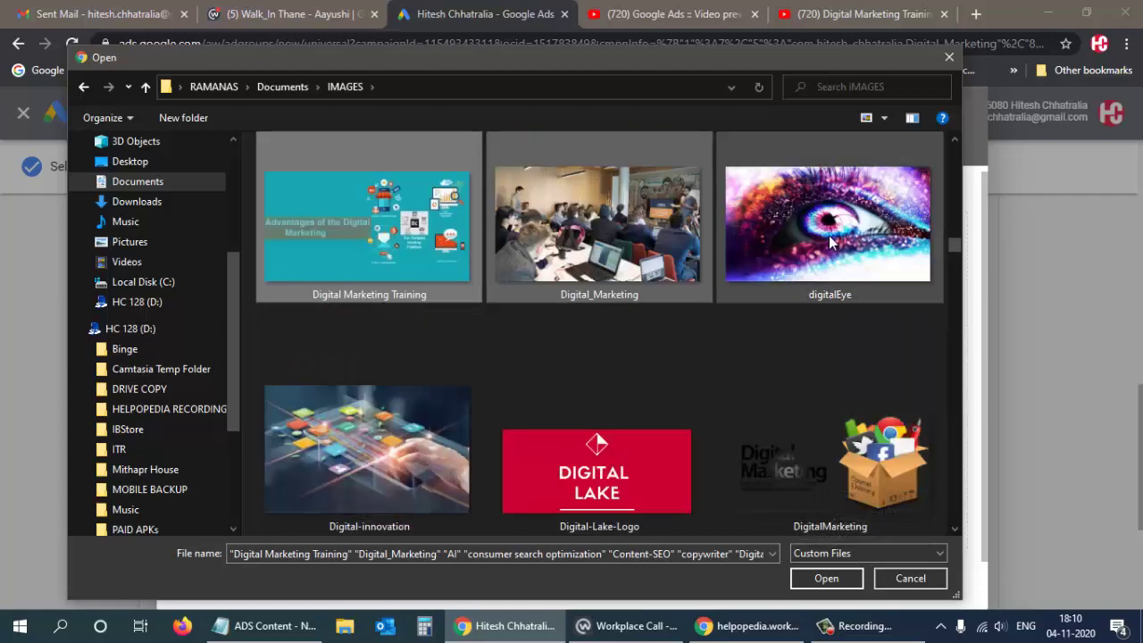
ctrl+click(830, 241)
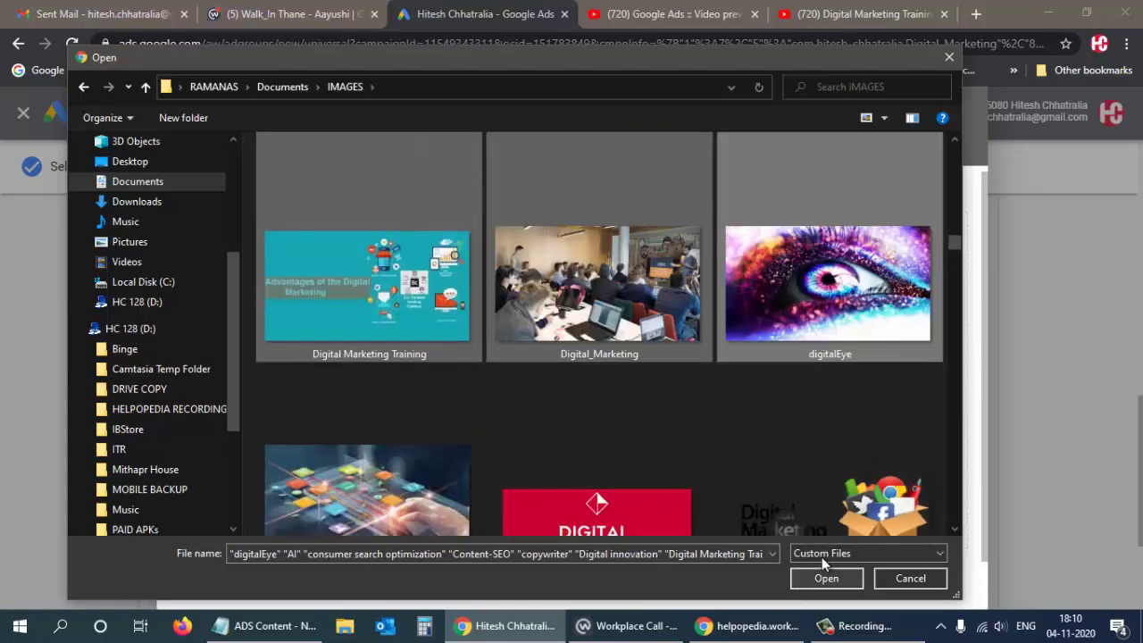
Try to upload the selected image files, clear the upload errors, and cancel the ad's image selection.
click(821, 579)
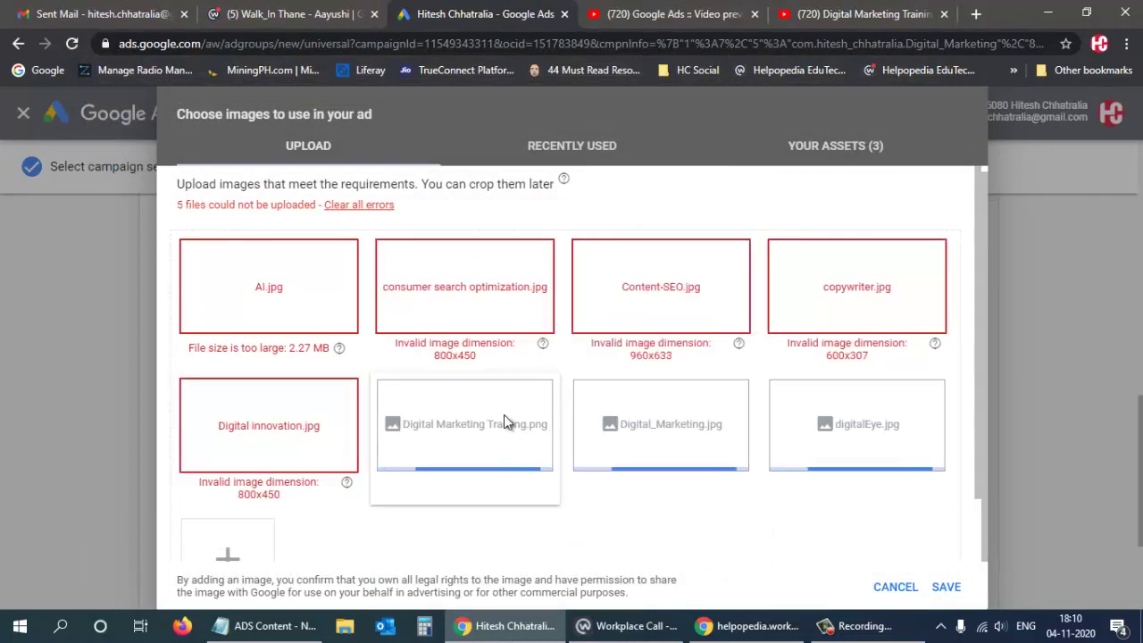
click(375, 207)
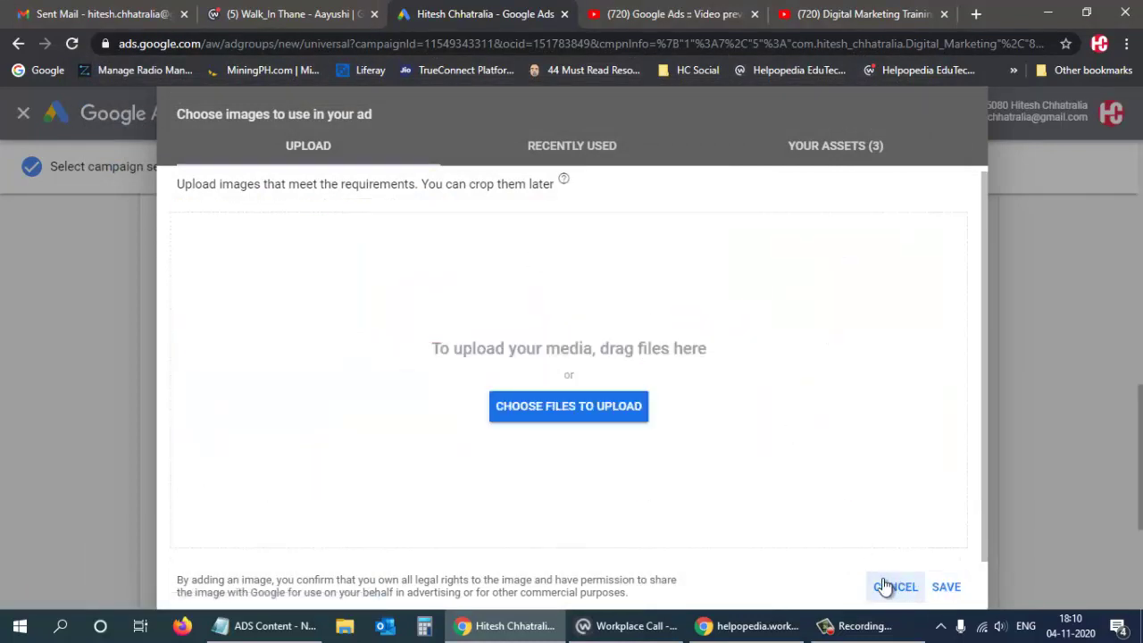
click(894, 587)
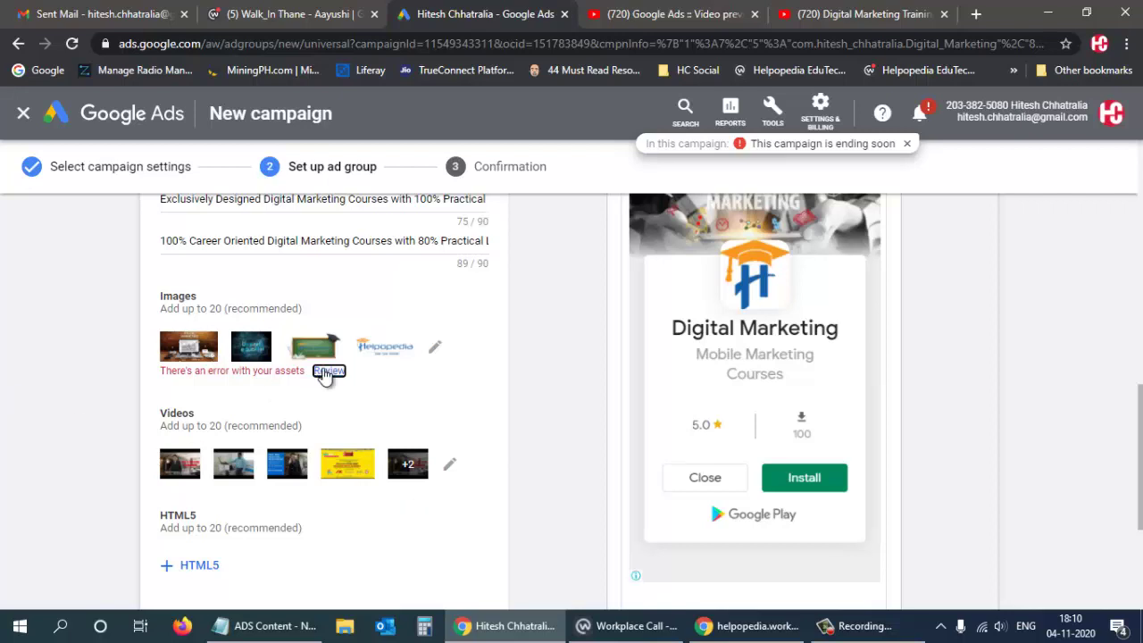
Review the image asset error, deselect the business education image that violates the constraints, and save the image selection.
click(328, 371)
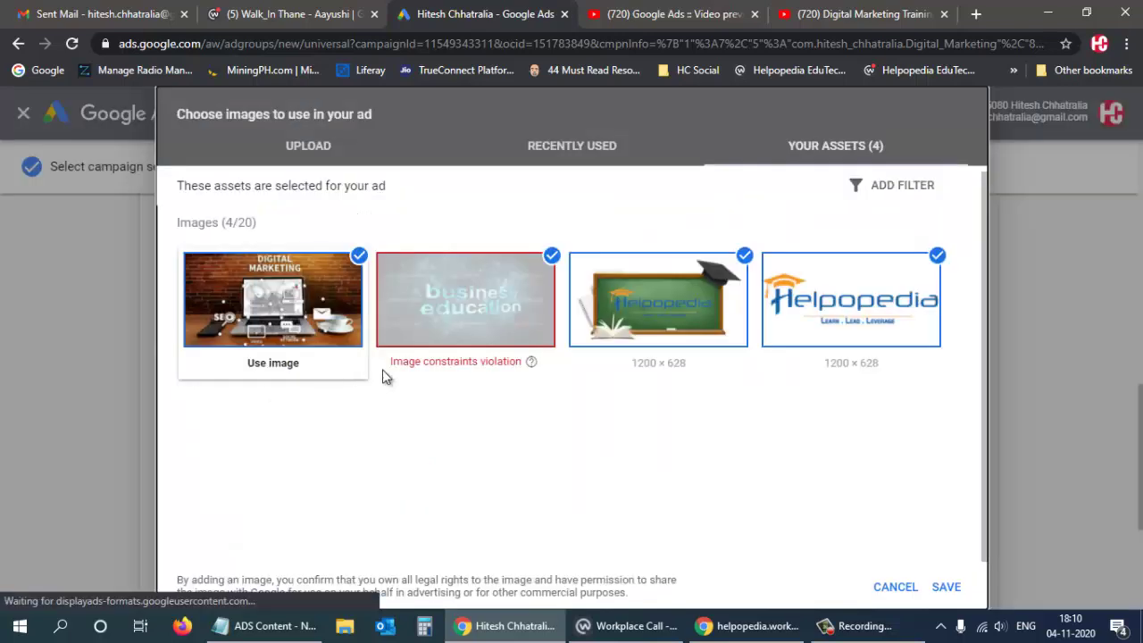
click(550, 256)
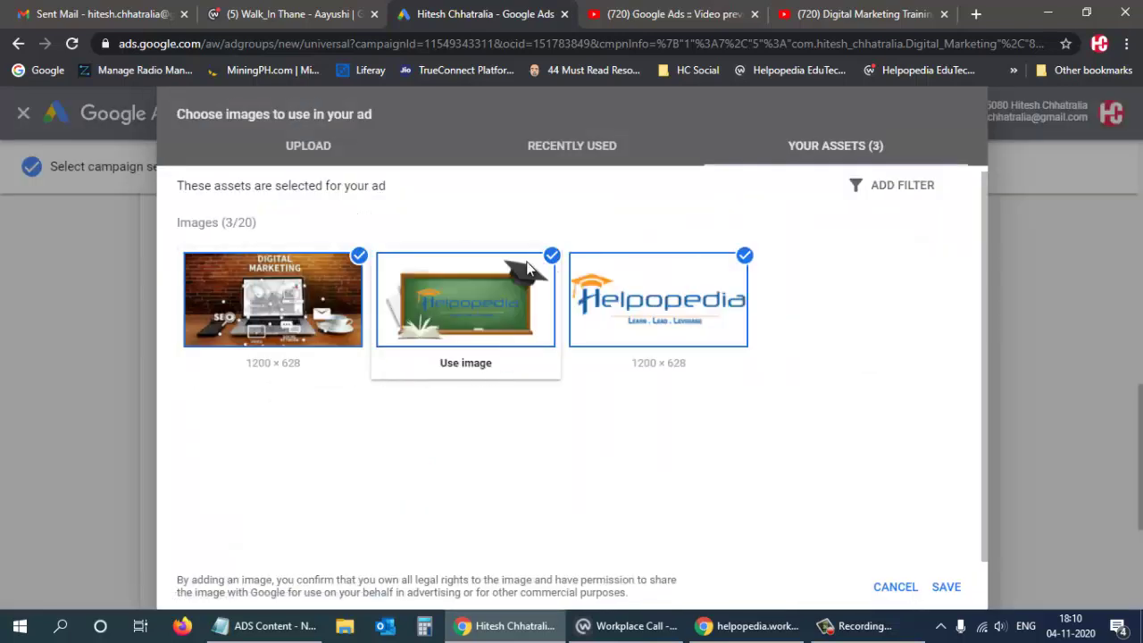
click(944, 587)
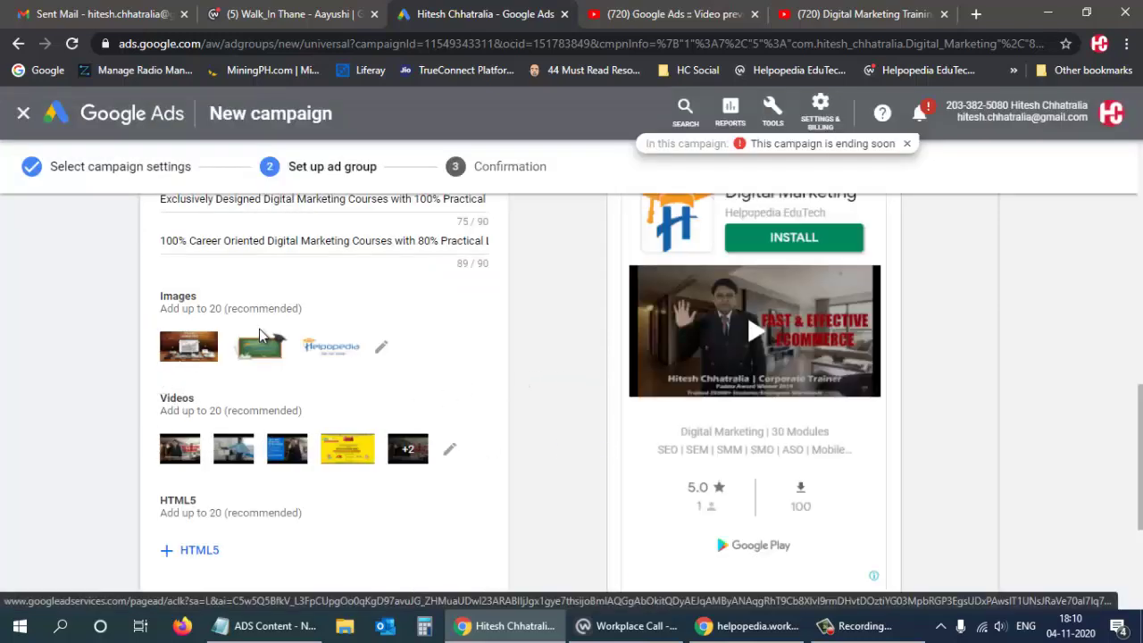
Save the ad group setup and continue past the confirmation summary to the new campaign.
scroll(509, 453, down, 3)
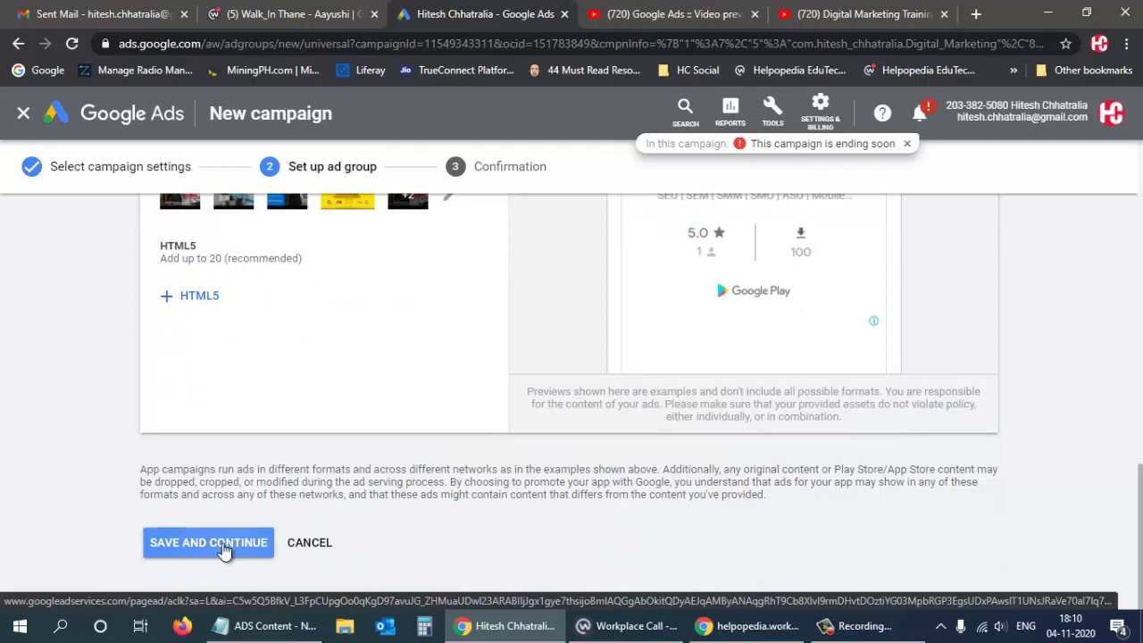
click(223, 546)
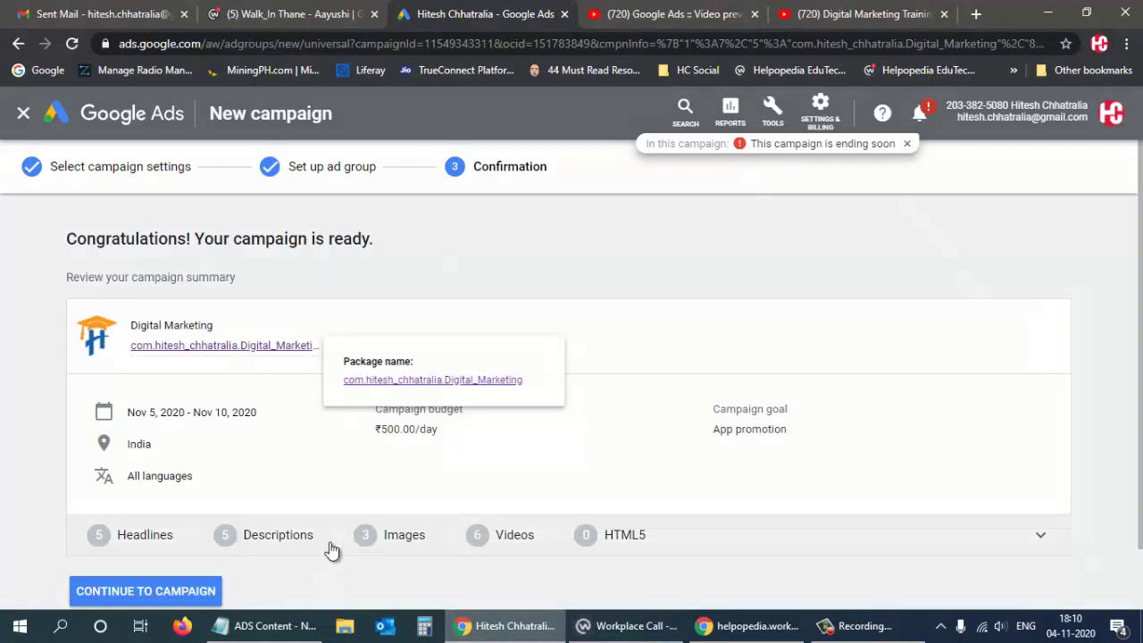
scroll(294, 487, down, 1)
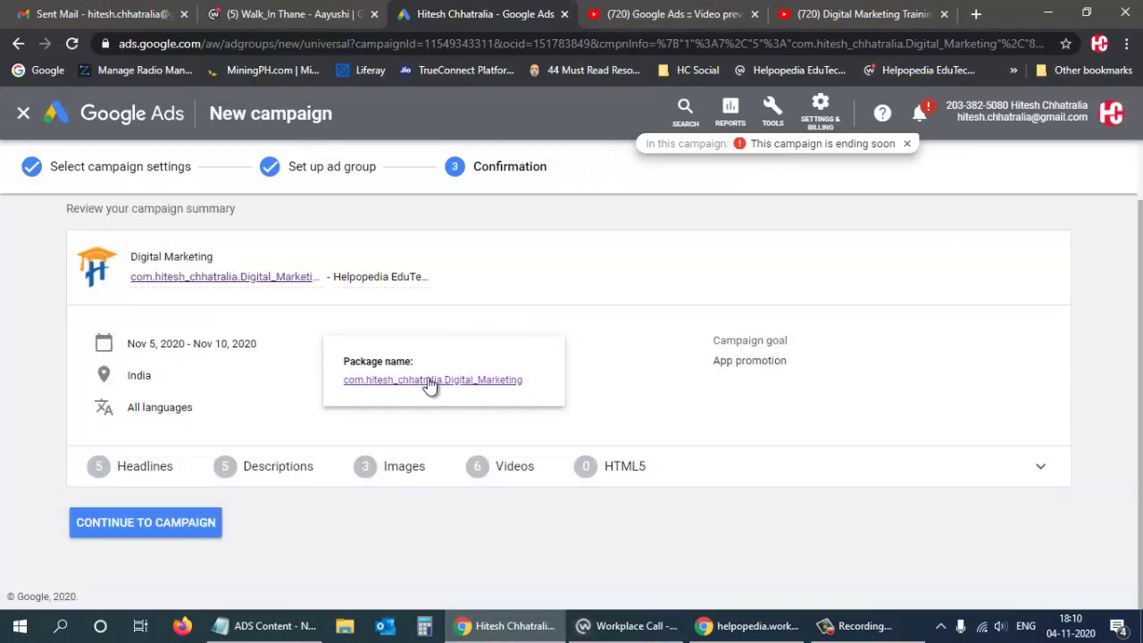
click(136, 524)
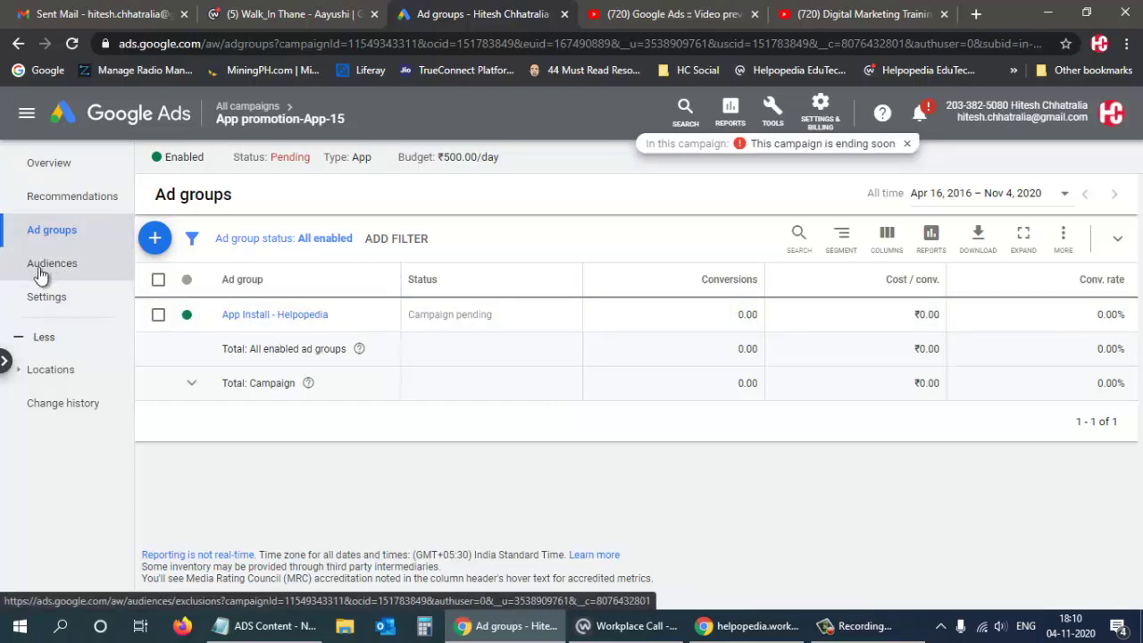
Check the ad assets and overview of the App Install - Helpopedia ad group, and return to all campaigns.
click(288, 316)
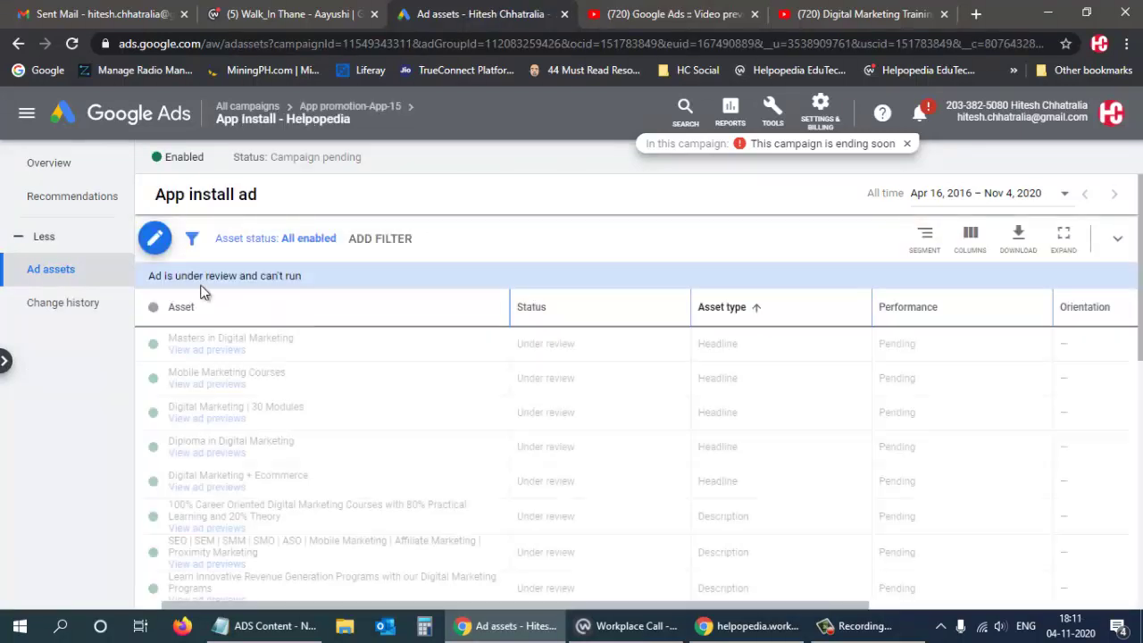
click(41, 165)
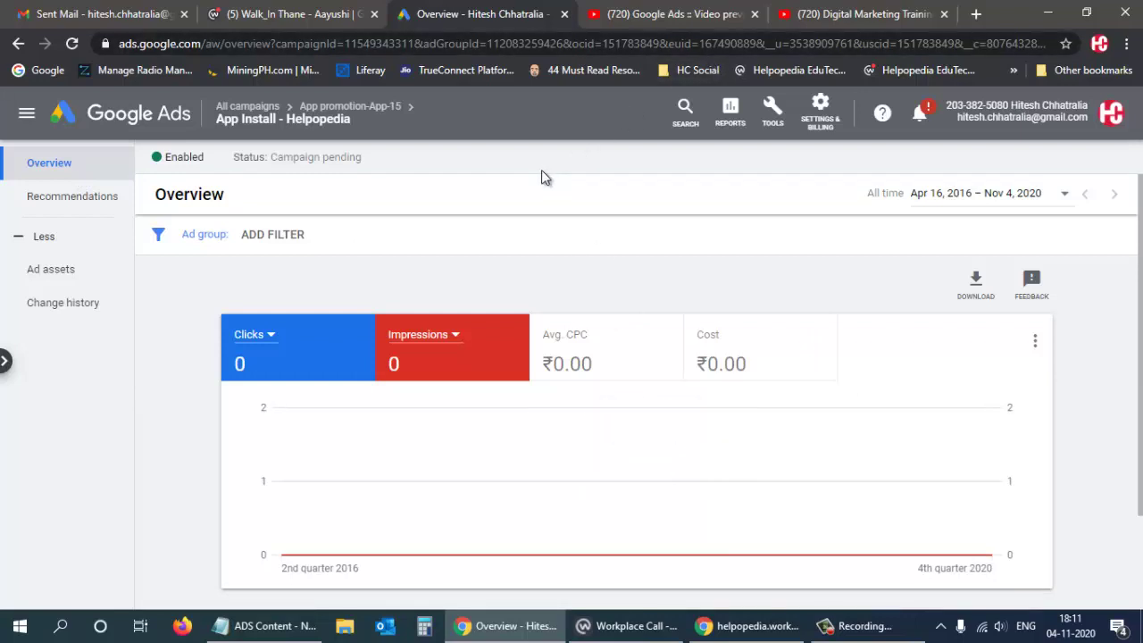
click(250, 105)
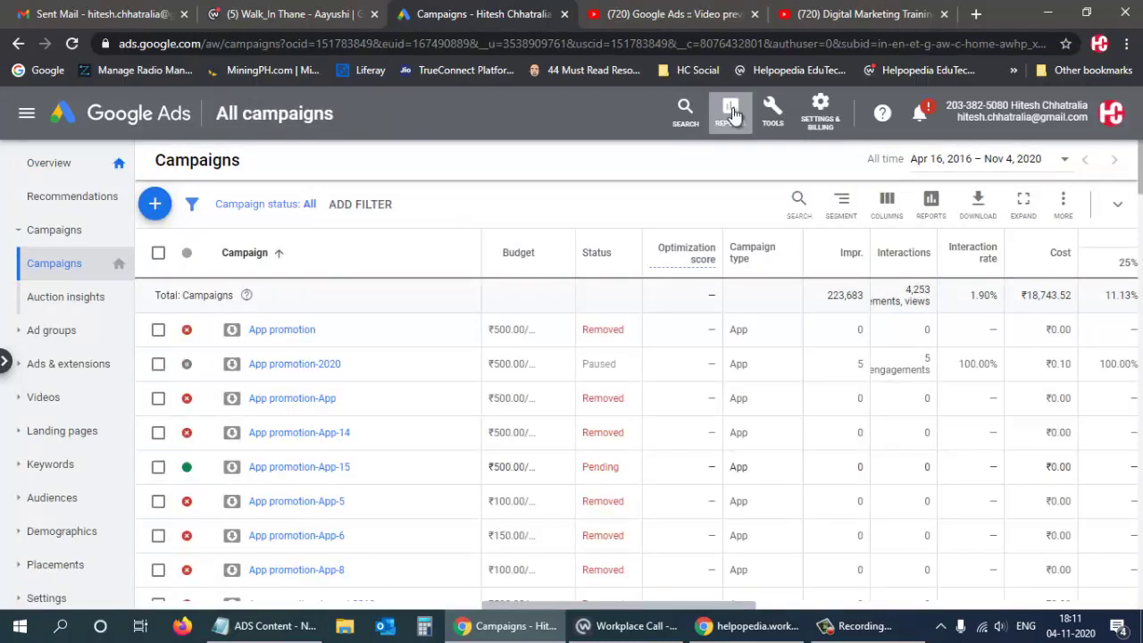
Dismiss the campaigns ending soon notice and browse the predefined report categories, including Basic, Time and Conversions.
click(731, 113)
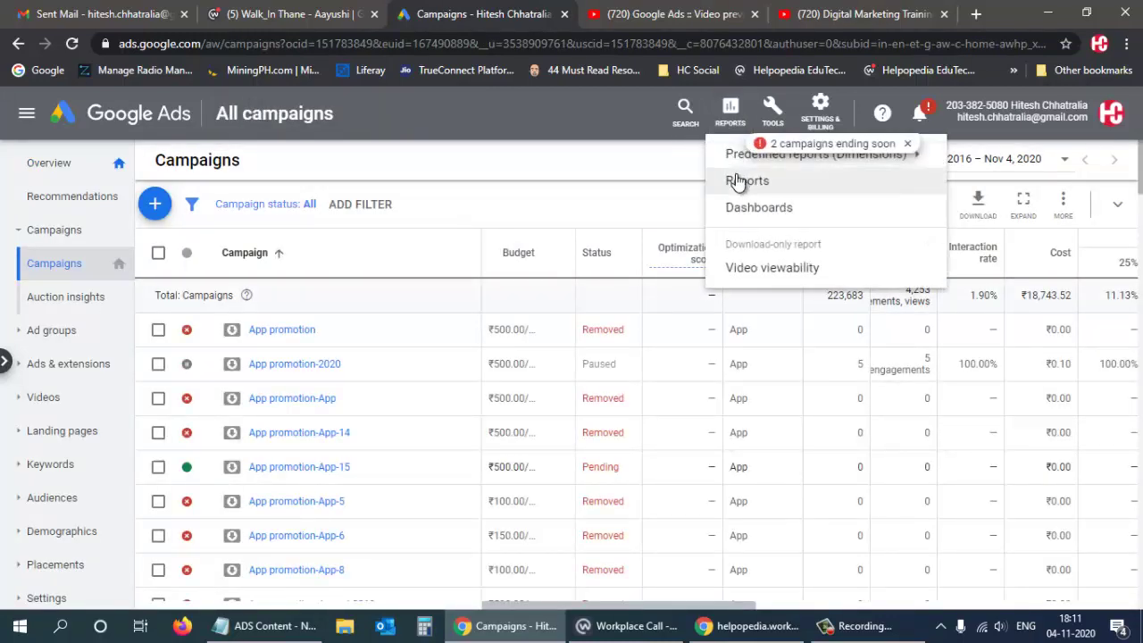
mouse_move(744, 161)
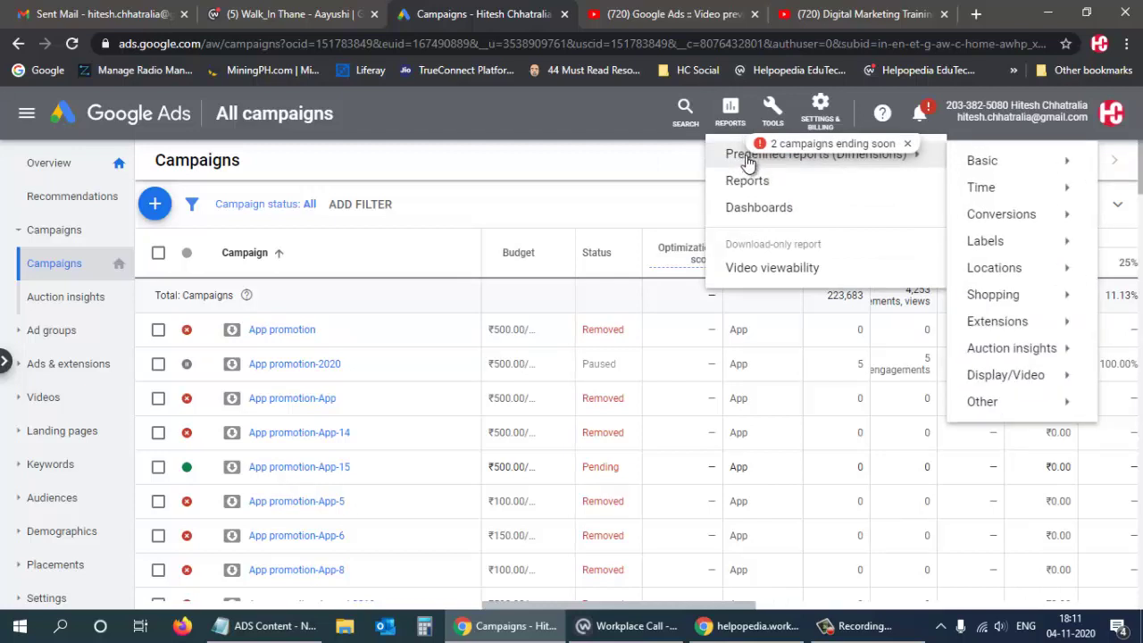
click(907, 144)
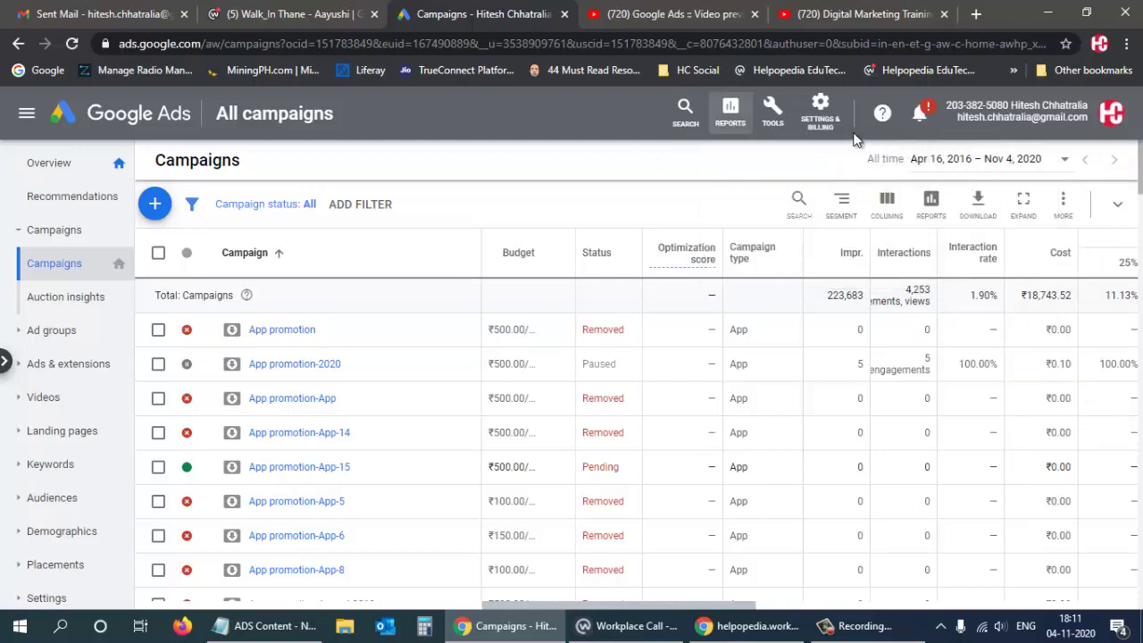
click(730, 116)
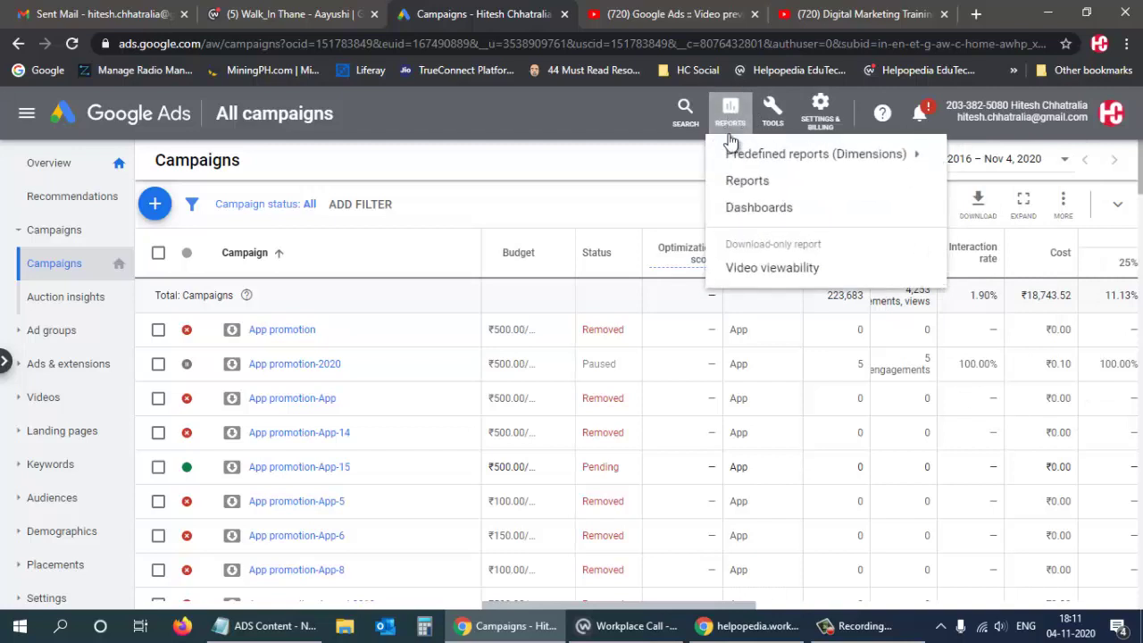
mouse_move(811, 157)
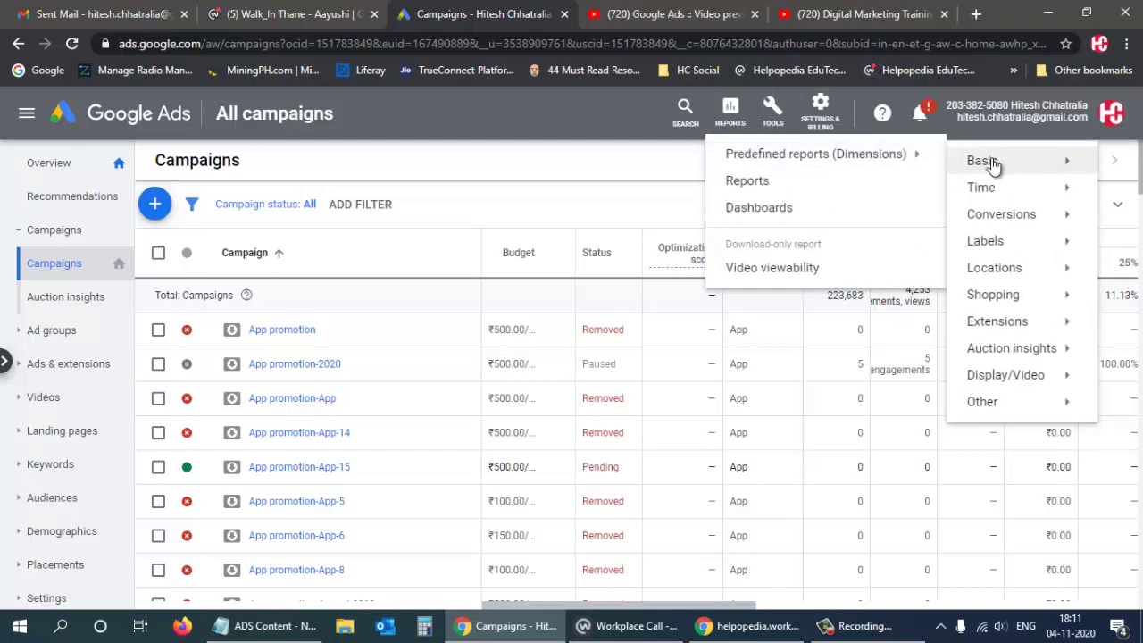
mouse_move(993, 166)
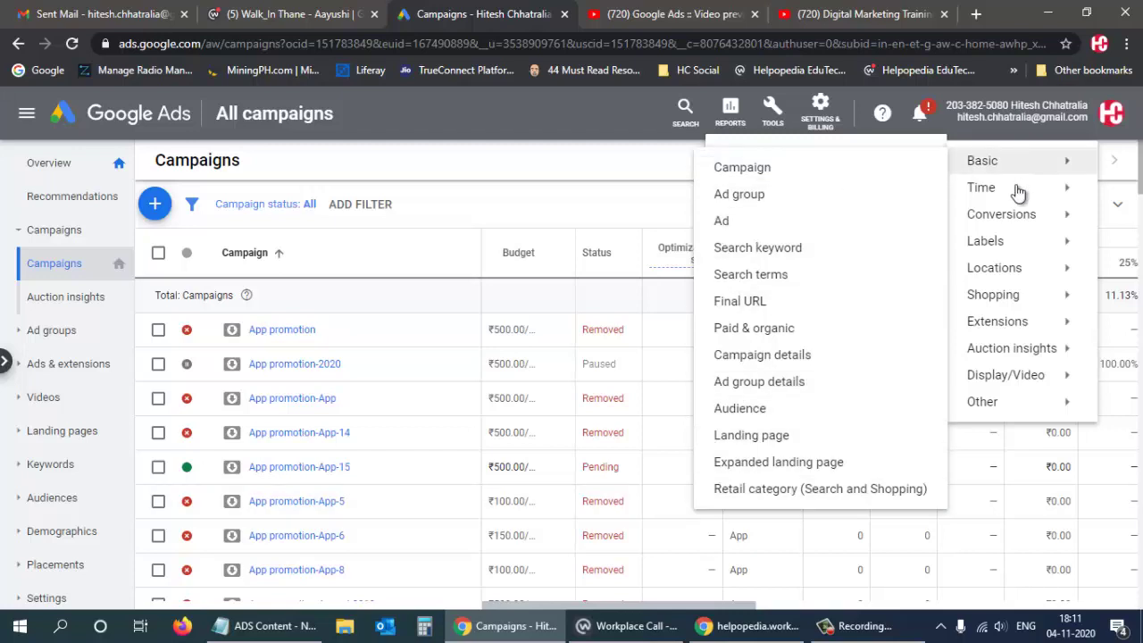
mouse_move(1015, 196)
mouse_move(1002, 220)
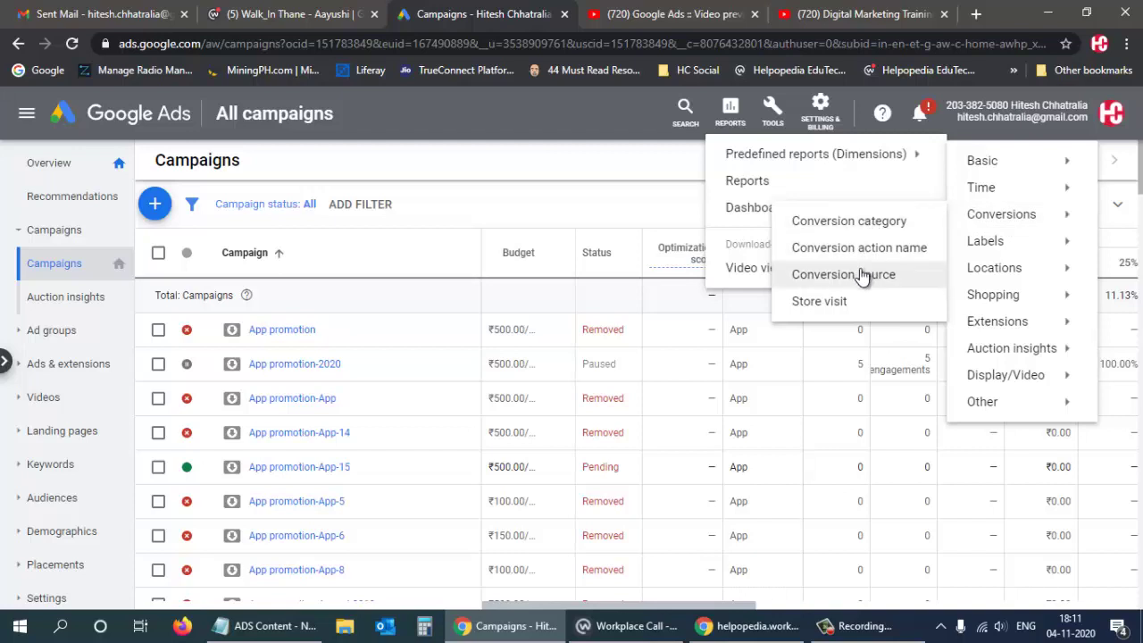
mouse_move(1019, 307)
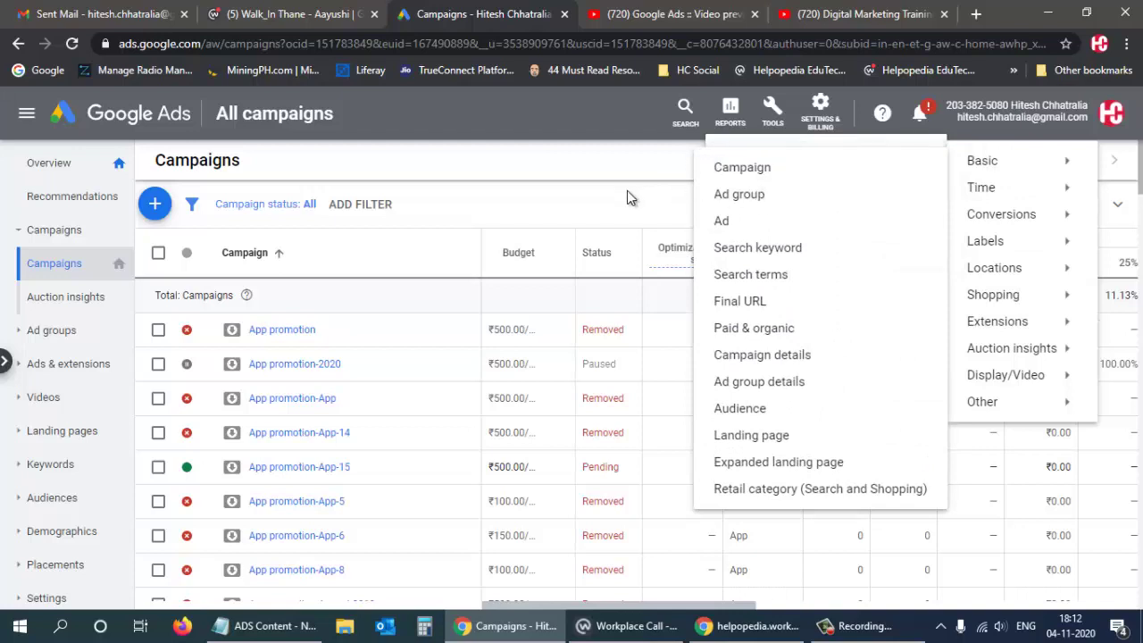
Open the Reports page and show the full collection of predefined reports.
click(731, 109)
click(731, 109)
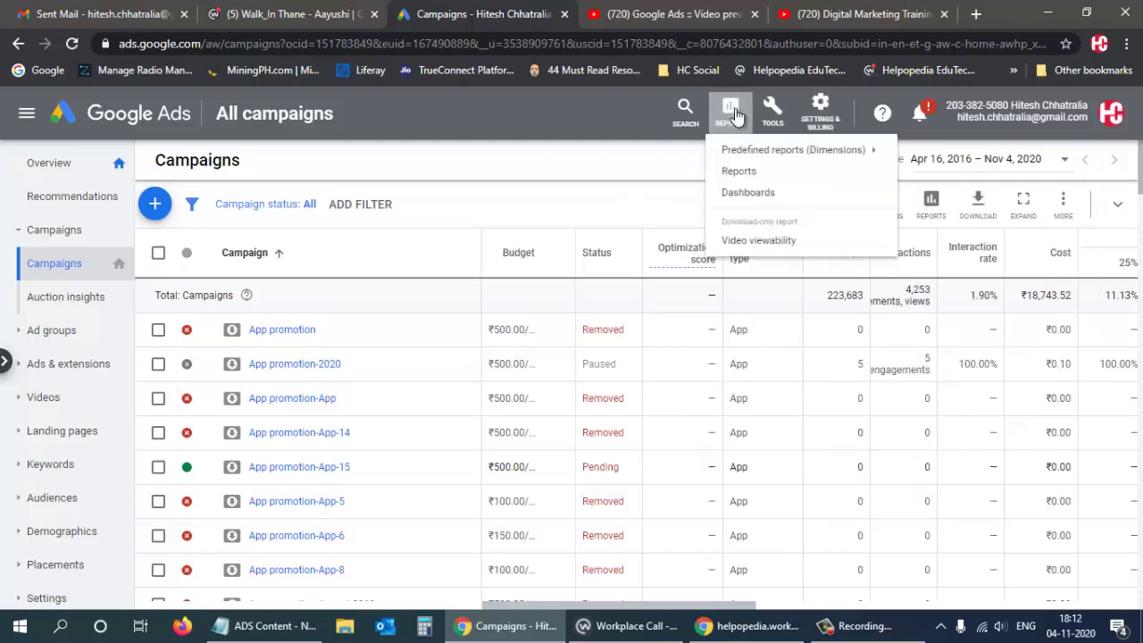
click(748, 182)
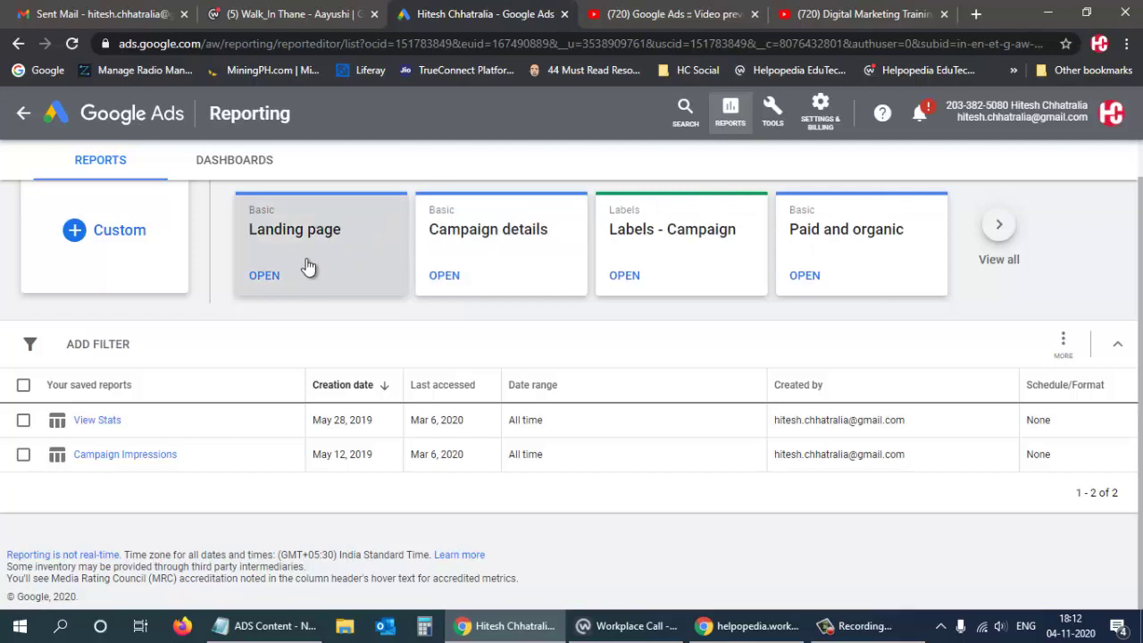
click(995, 228)
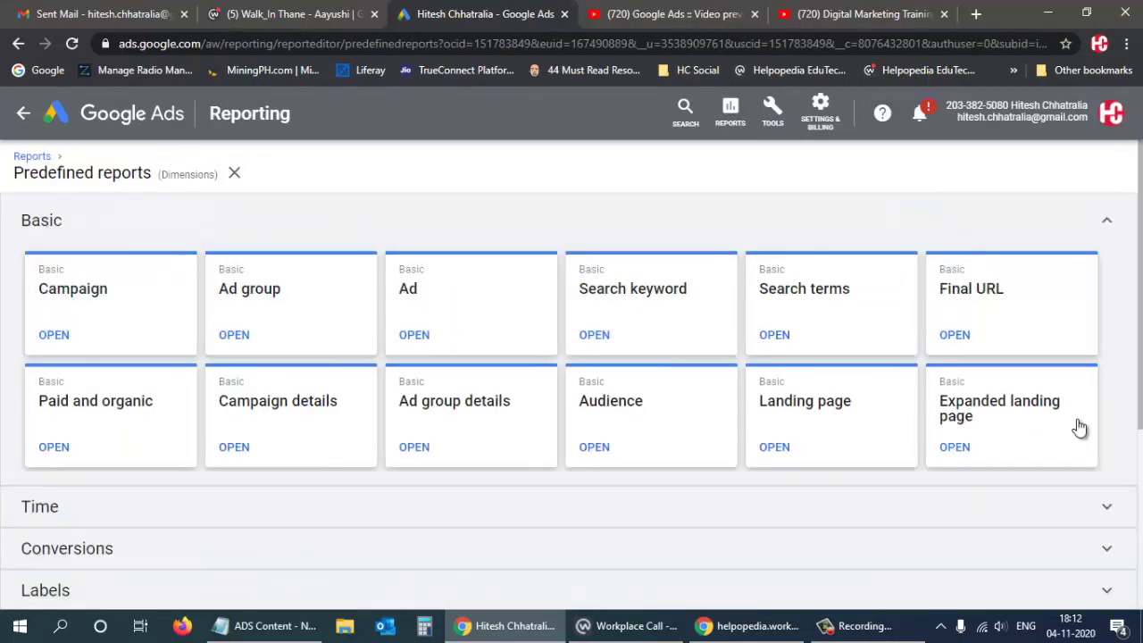
Expand the Time and Conversions groups to look through their predefined reports.
scroll(130, 292, down, 1)
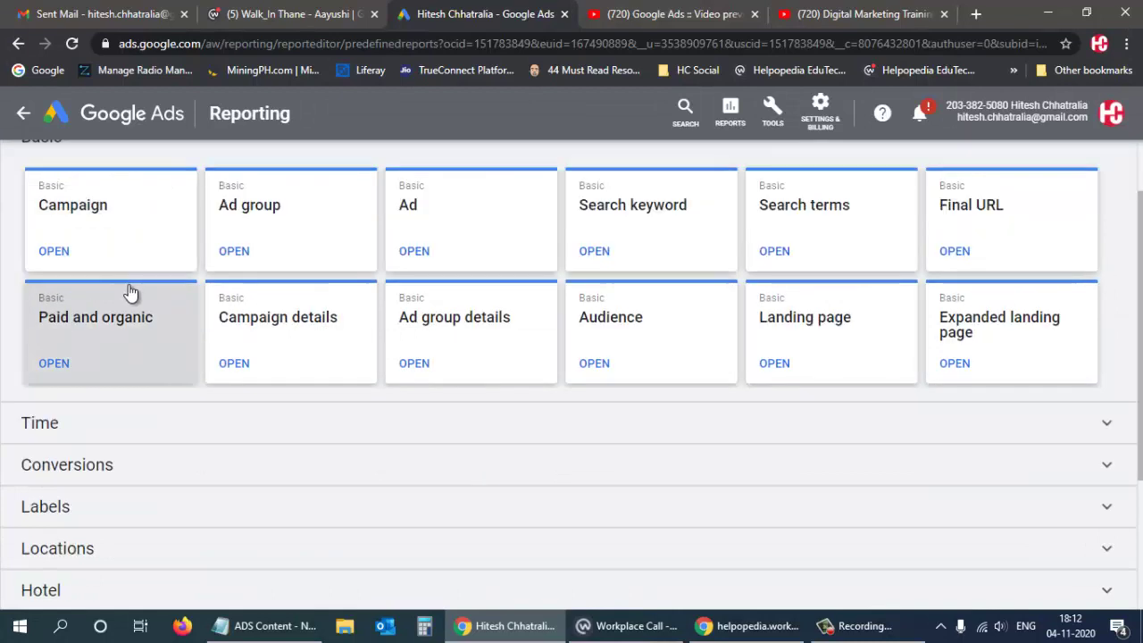
click(424, 427)
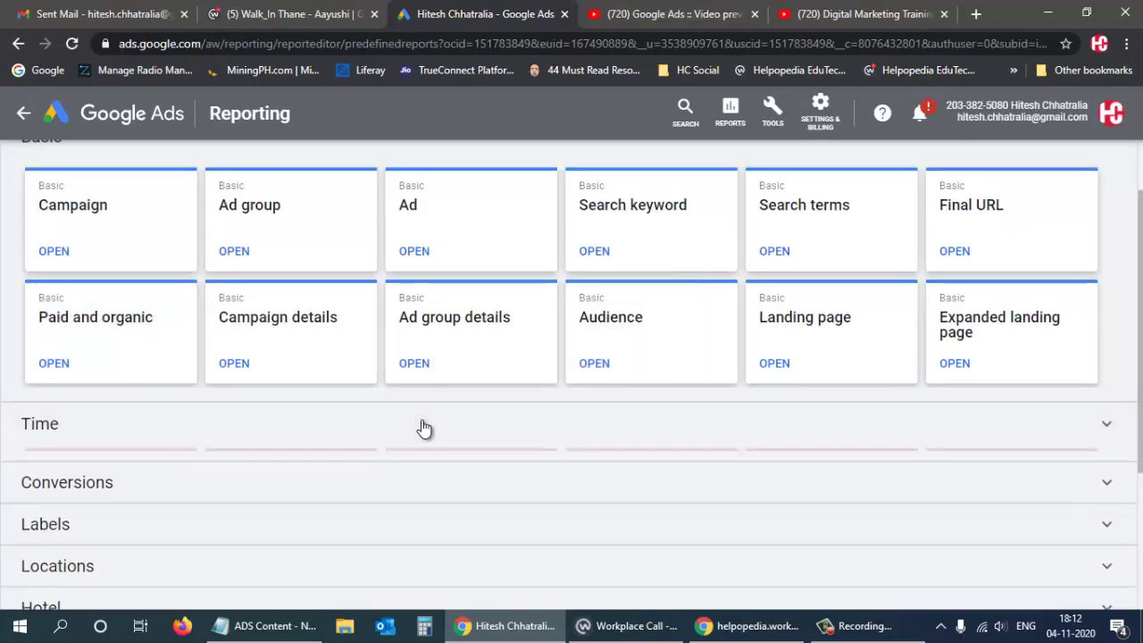
scroll(425, 416, down, 2)
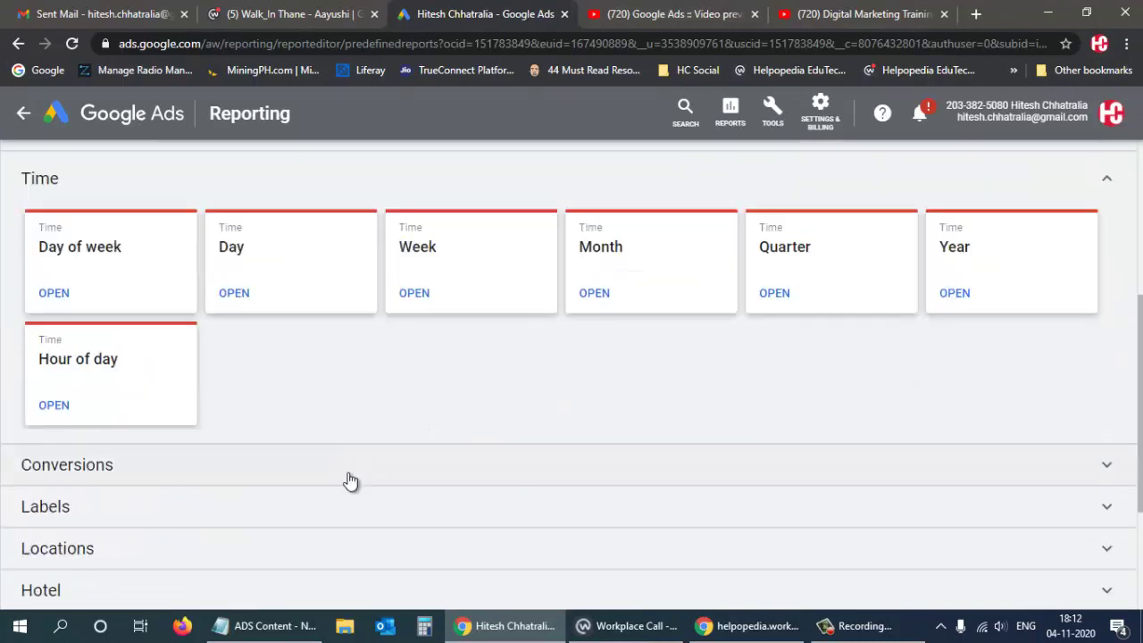
click(350, 481)
scroll(556, 421, down, 3)
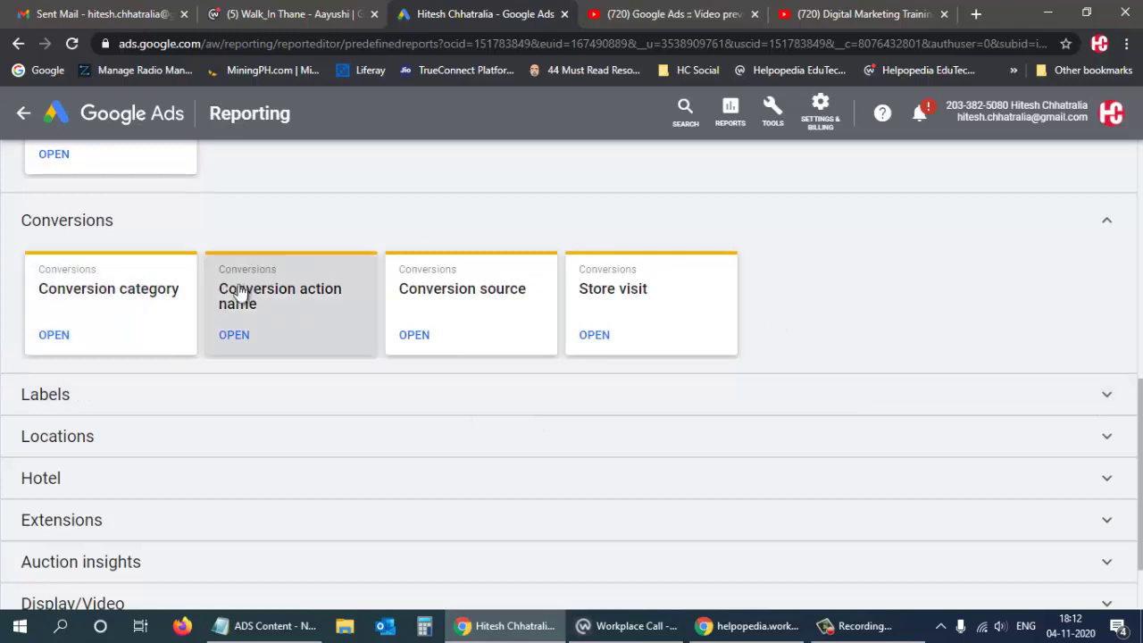
Open the basic Campaign report and examine its columns from campaign name through conversion rate.
scroll(600, 350, up, 5)
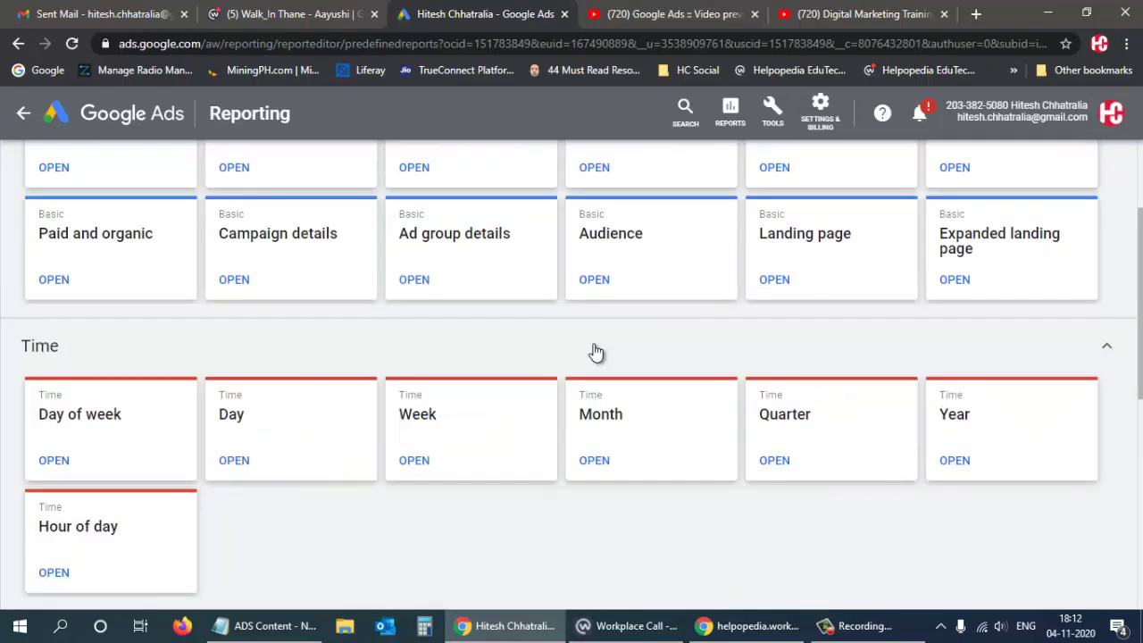
scroll(596, 353, up, 2)
click(75, 295)
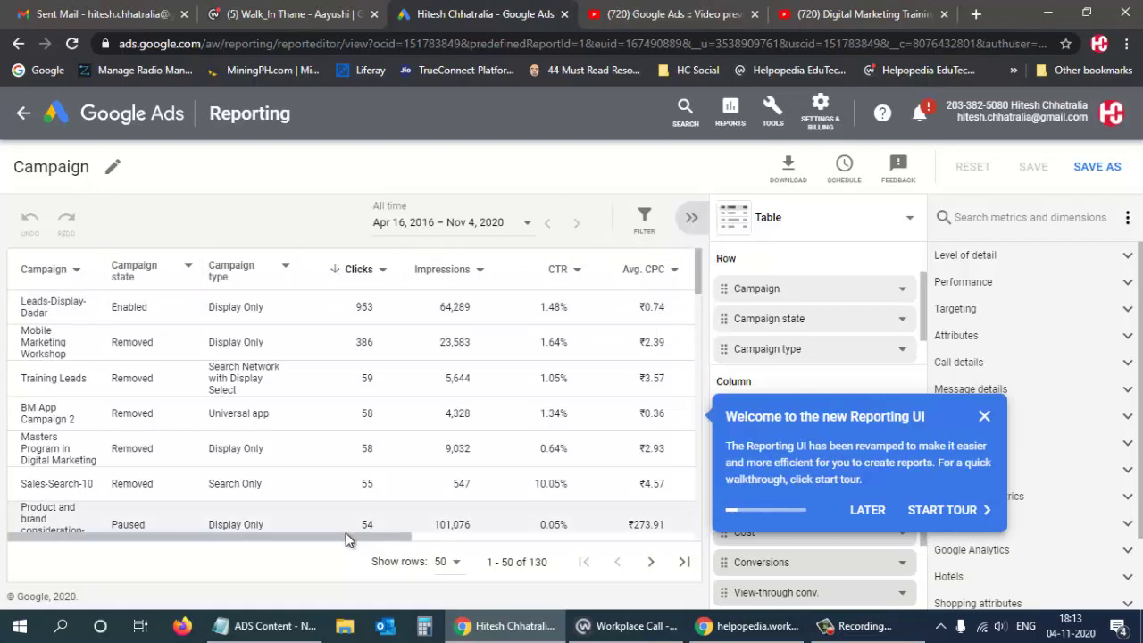
drag(354, 539, 526, 541)
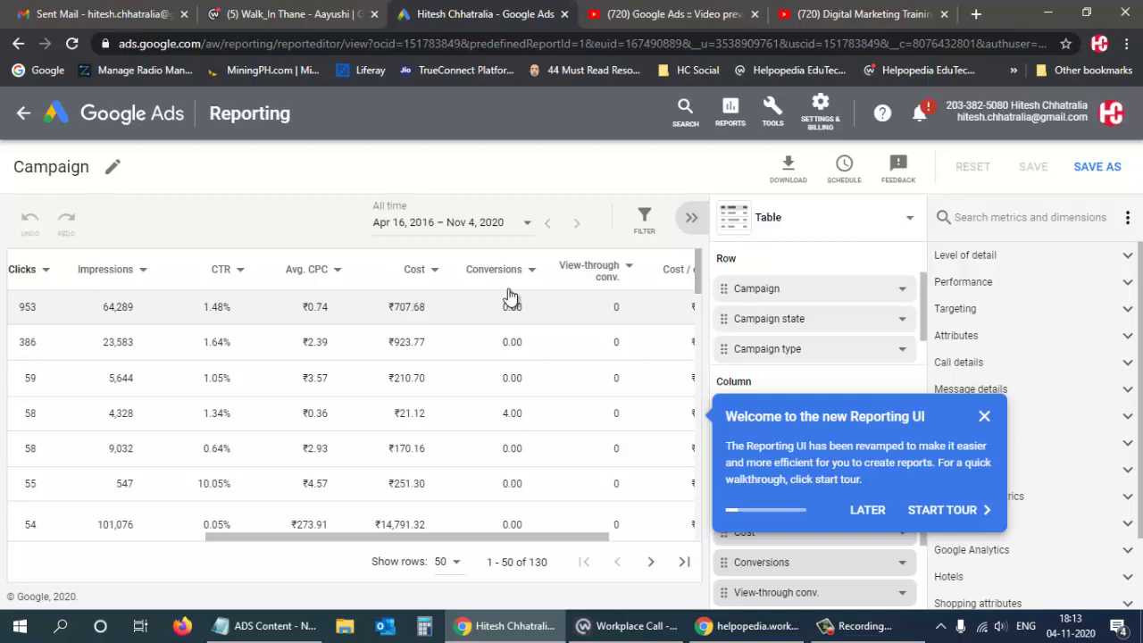
drag(518, 535, 665, 533)
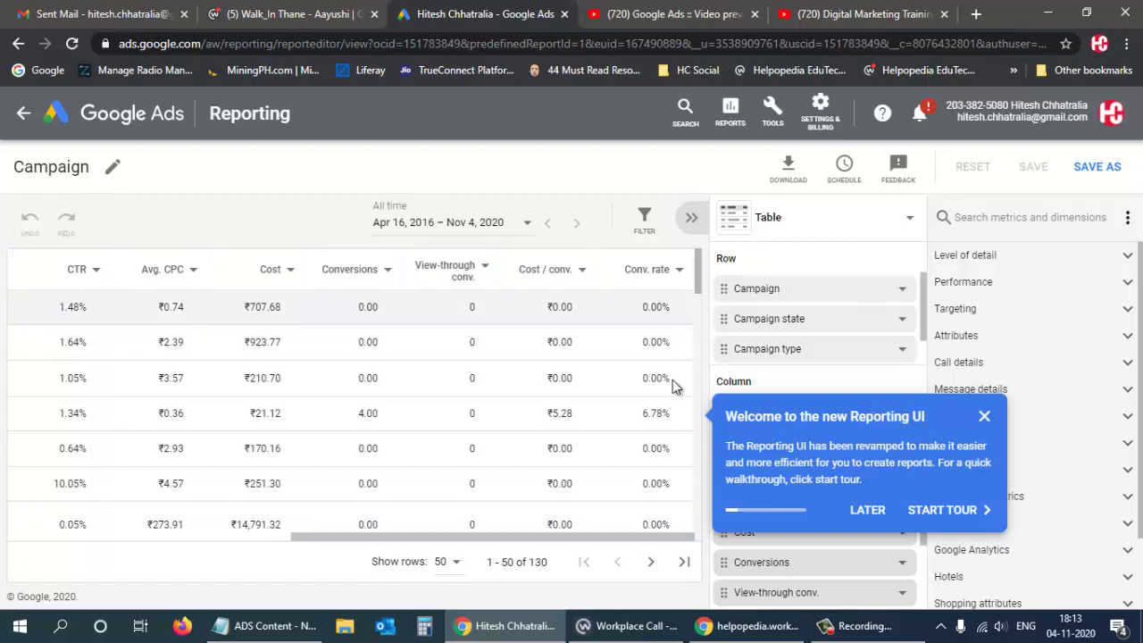
drag(644, 539, 300, 549)
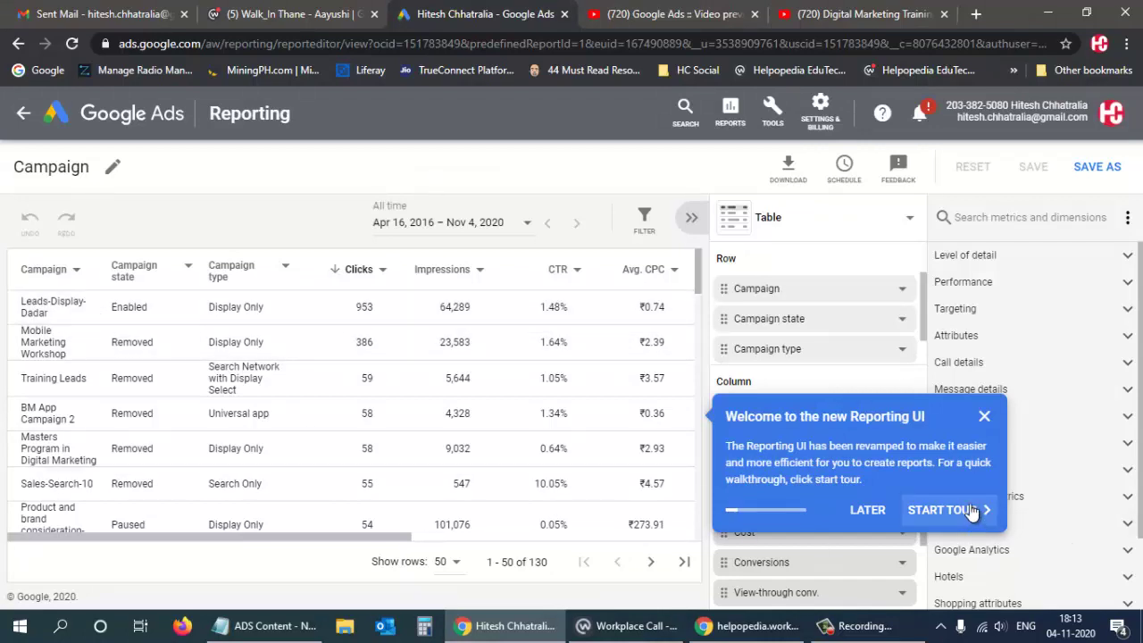
Dismiss the Reporting UI welcome tour, check the Campaign row's options, and expand the Level of detail dimensions.
click(984, 417)
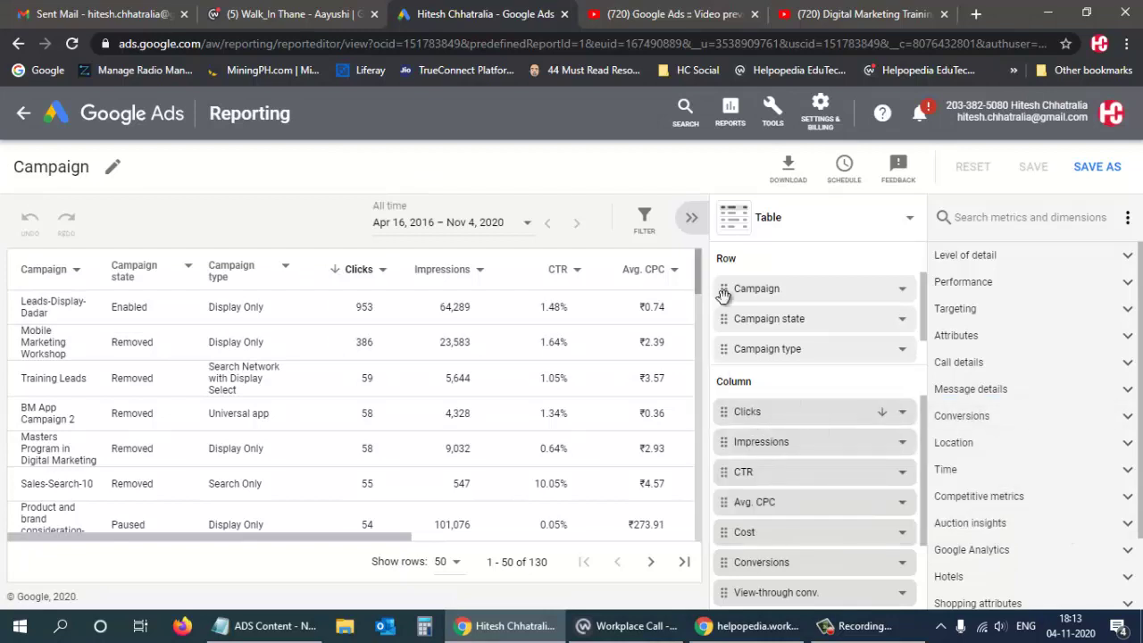
click(901, 289)
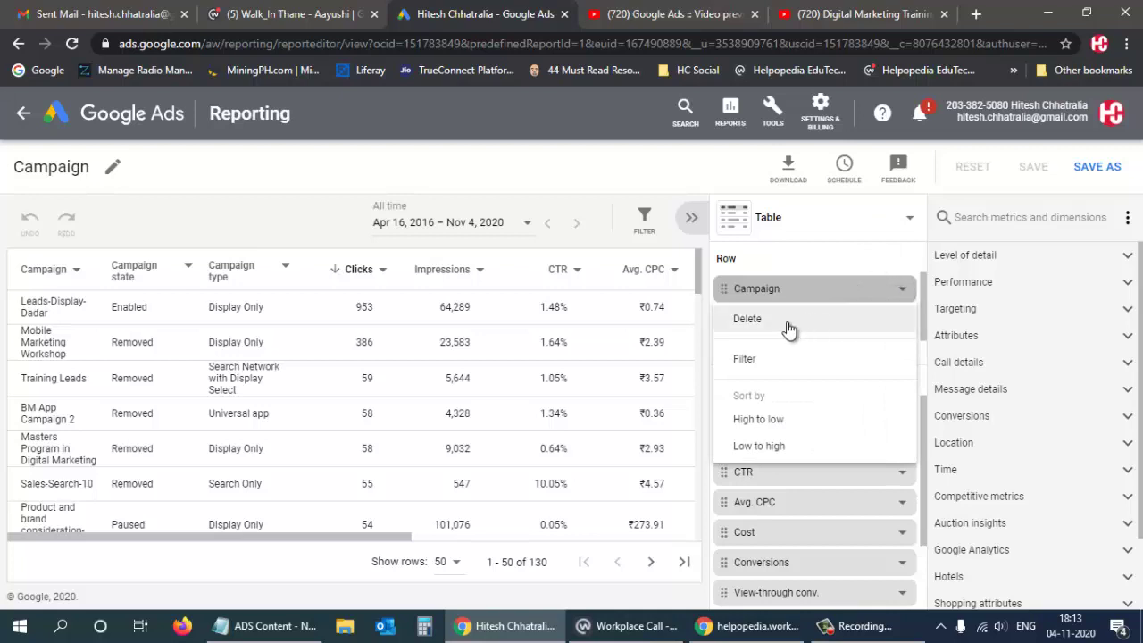
click(795, 247)
click(1124, 256)
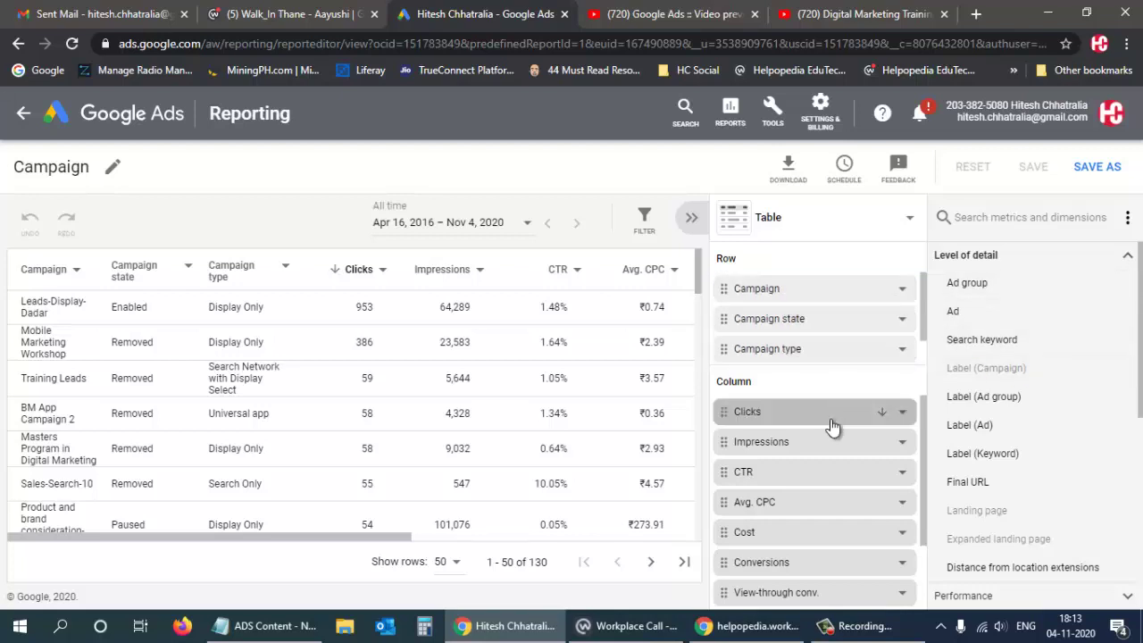
scroll(831, 426, down, 1)
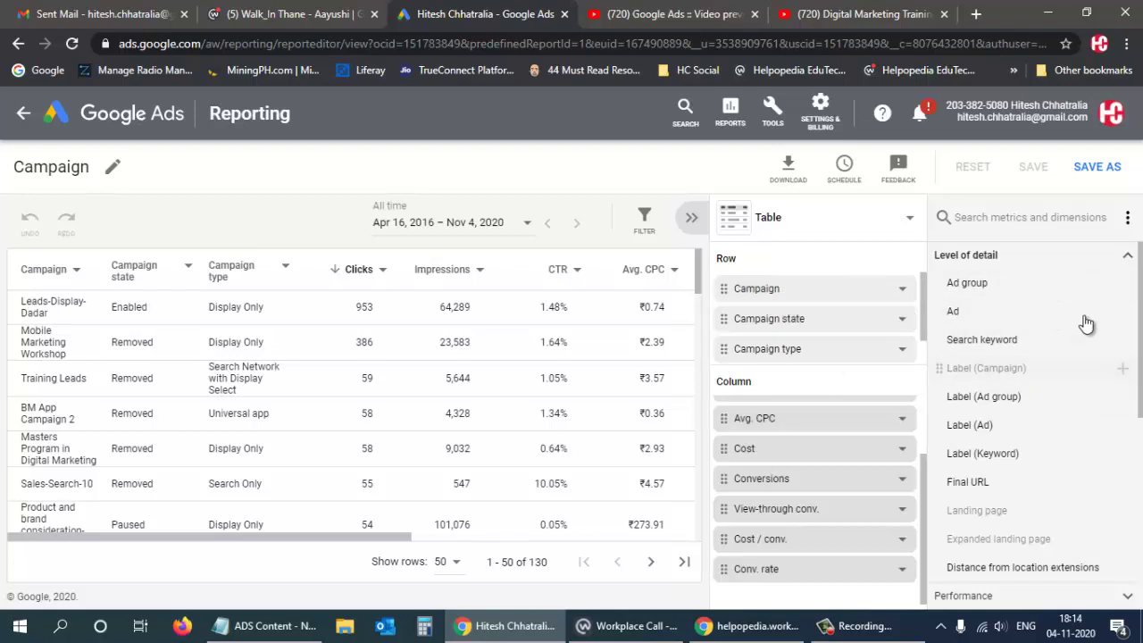
Save the predefined Campaign report as a custom report named Campaign.
click(1099, 168)
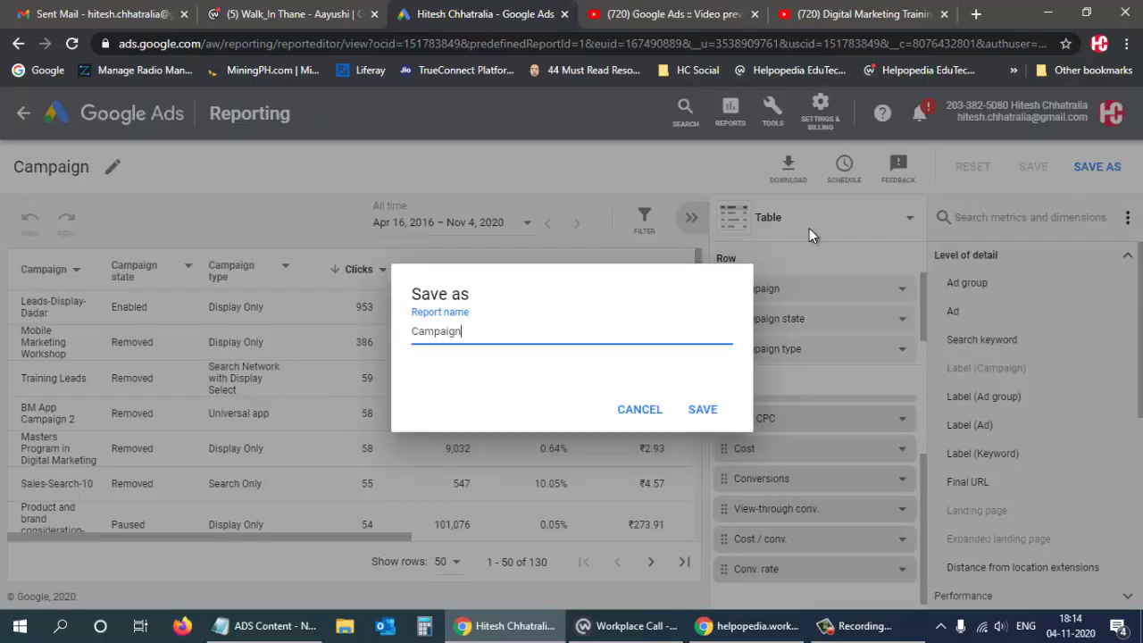
double_click(450, 332)
click(714, 412)
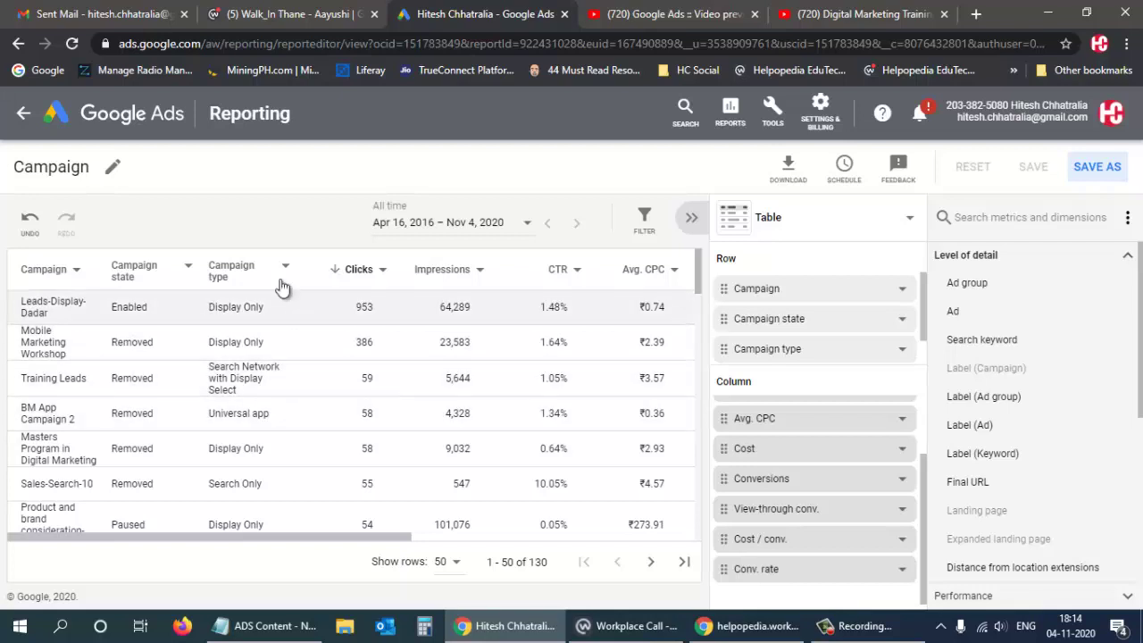
Sort the campaign table by impressions from high to low, and switch the sorting back to clicks from high to low.
scroll(500, 338, down, 1)
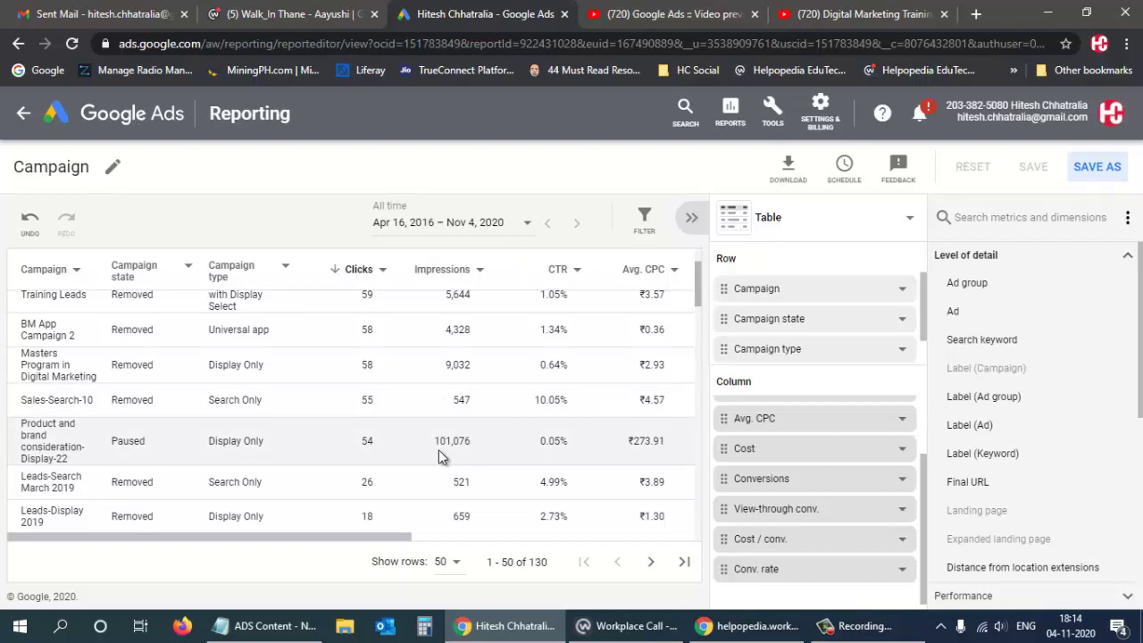
scroll(459, 451, down, 4)
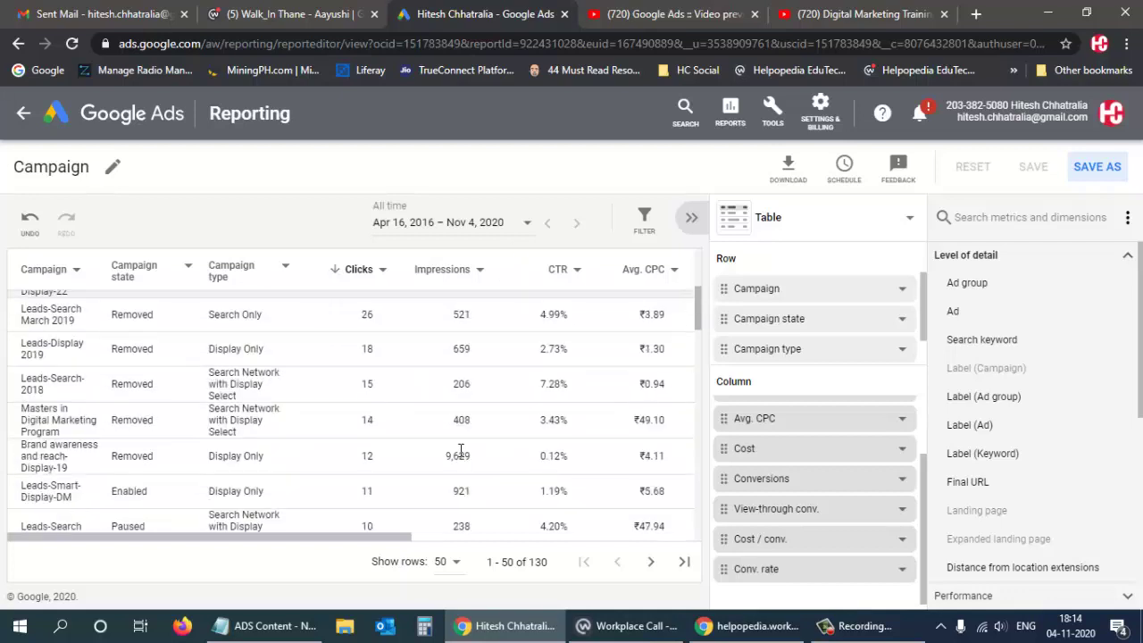
scroll(425, 459, down, 5)
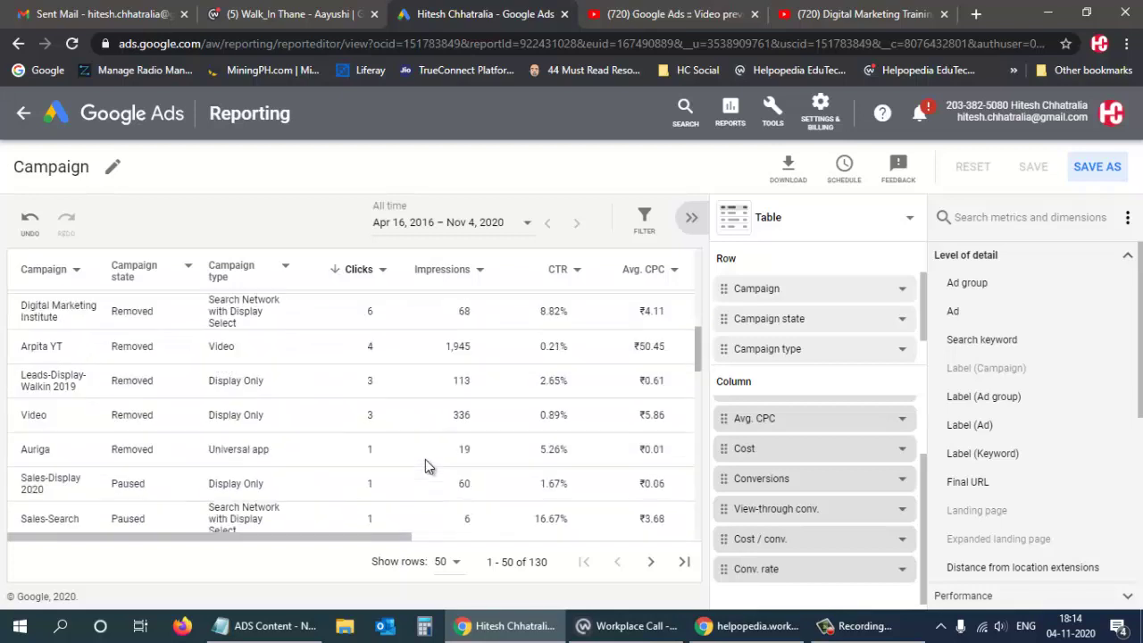
scroll(428, 451, up, 1)
click(446, 269)
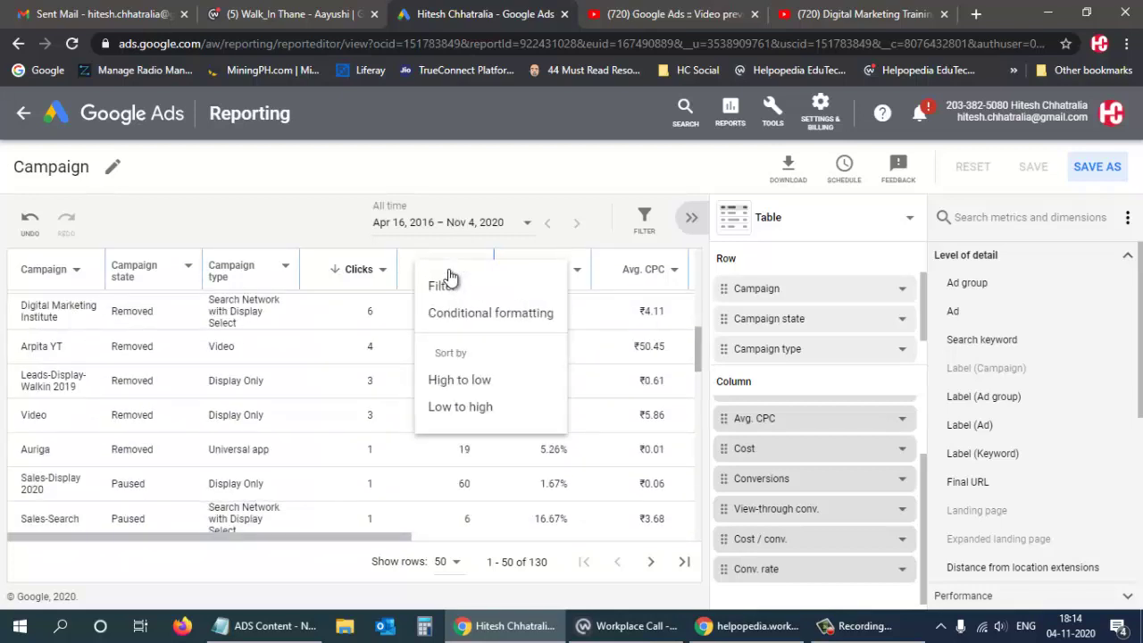
click(460, 379)
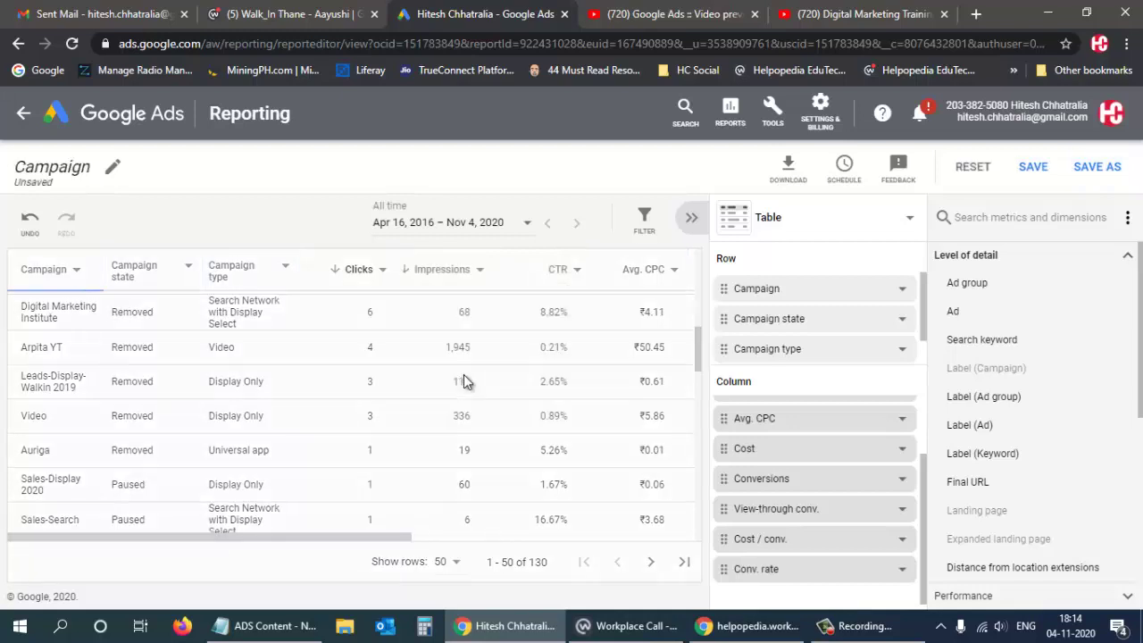
scroll(412, 353, up, 10)
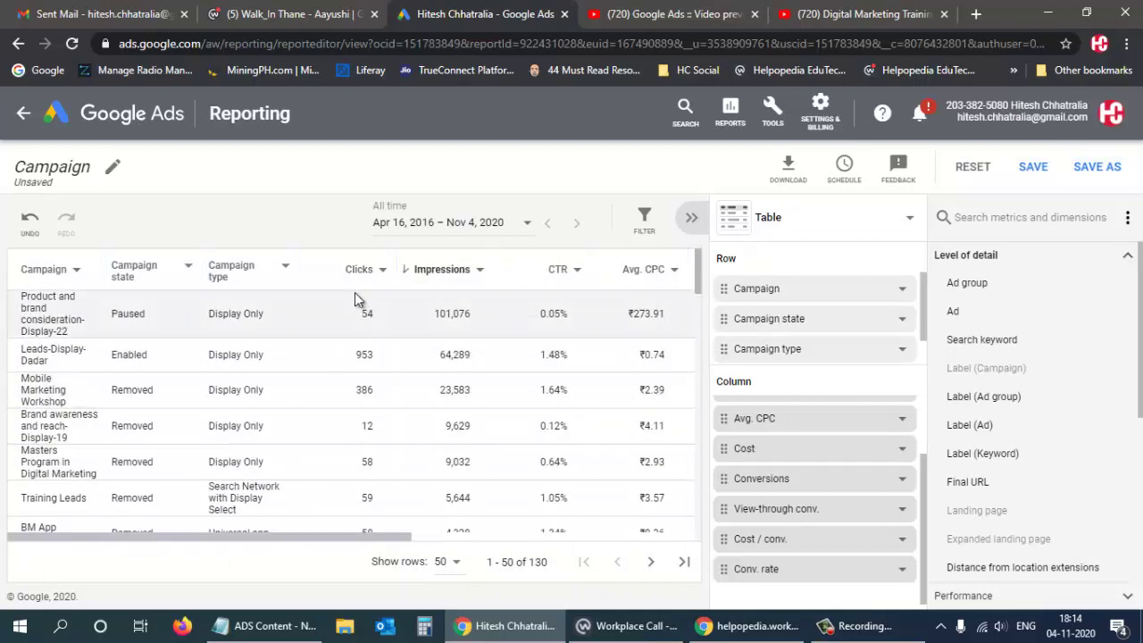
click(354, 268)
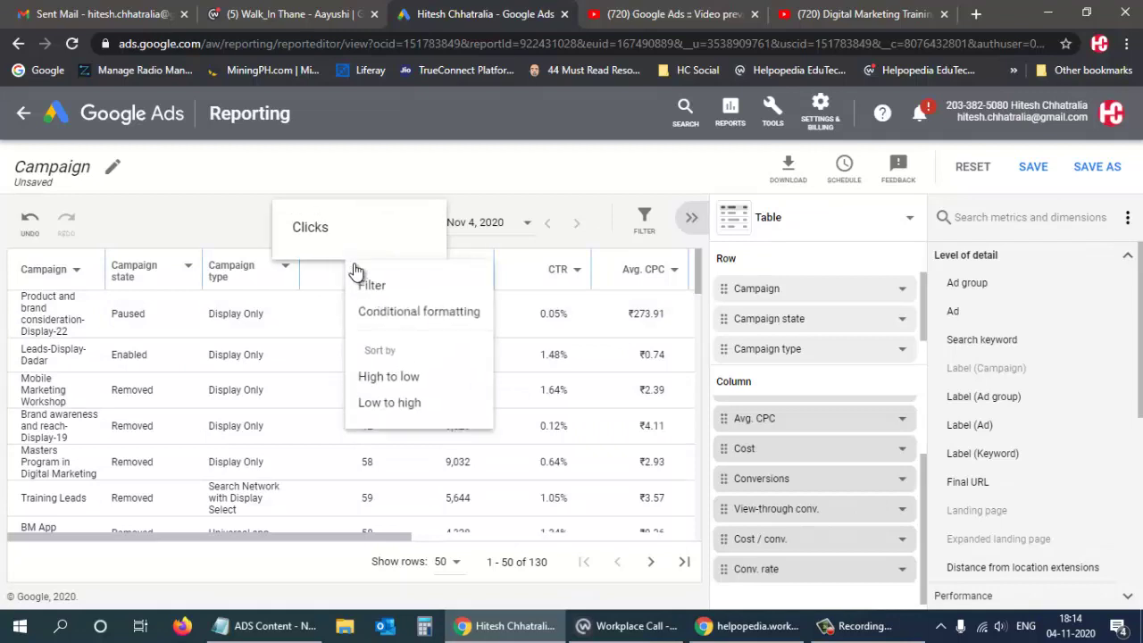
click(381, 378)
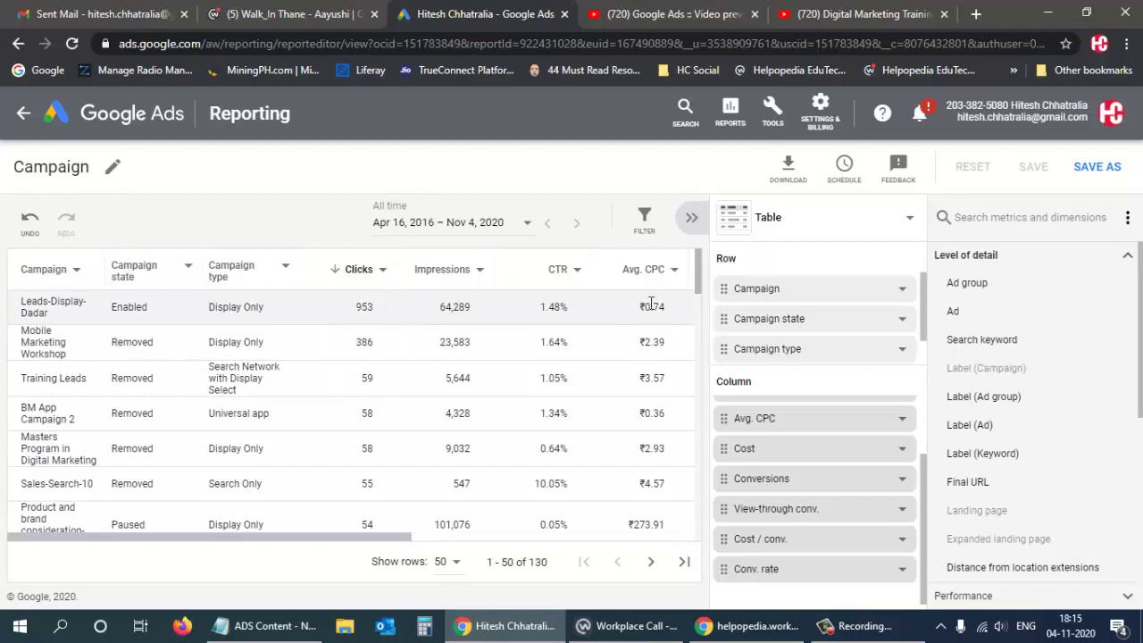
Sort the campaign table by average CPC from high to low and return to the campaign name column.
drag(353, 535, 468, 536)
click(441, 271)
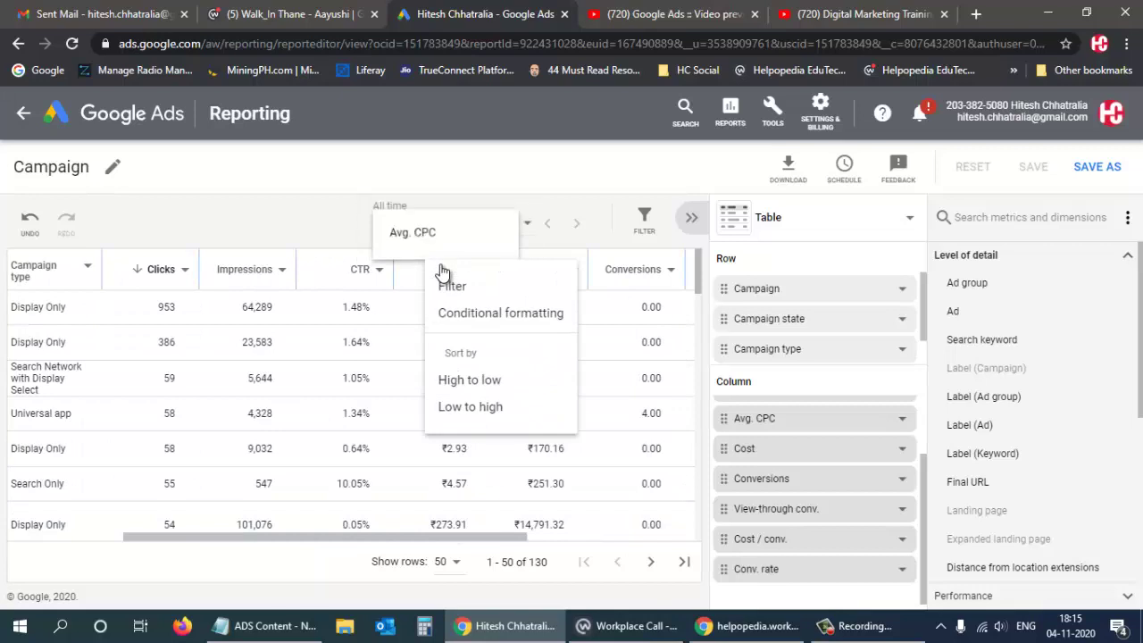
click(470, 379)
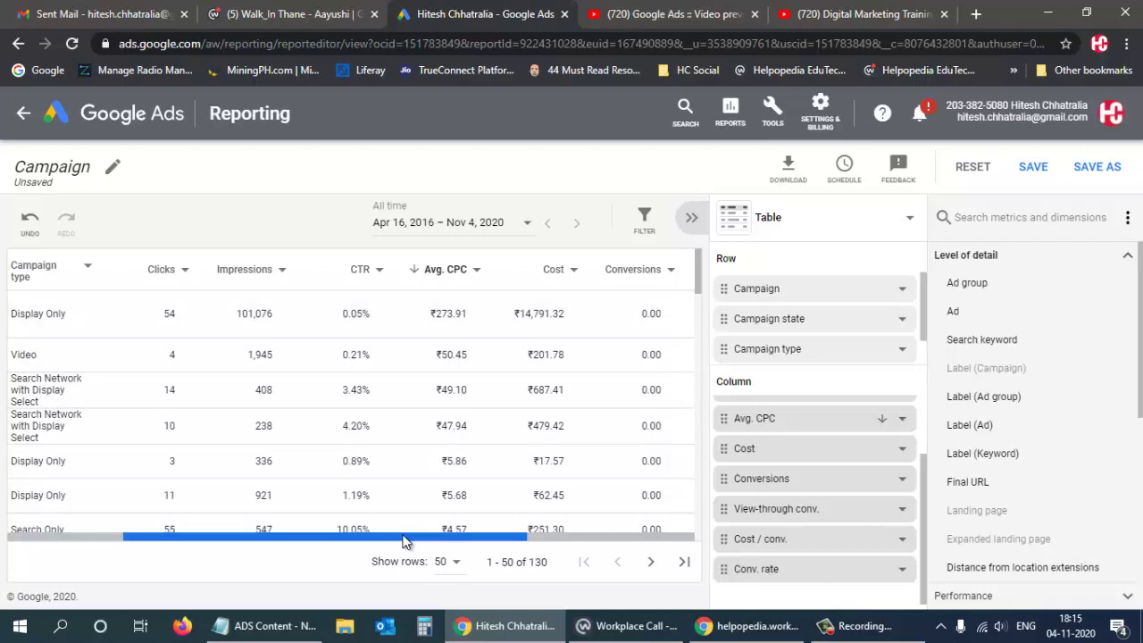
drag(404, 541, 256, 549)
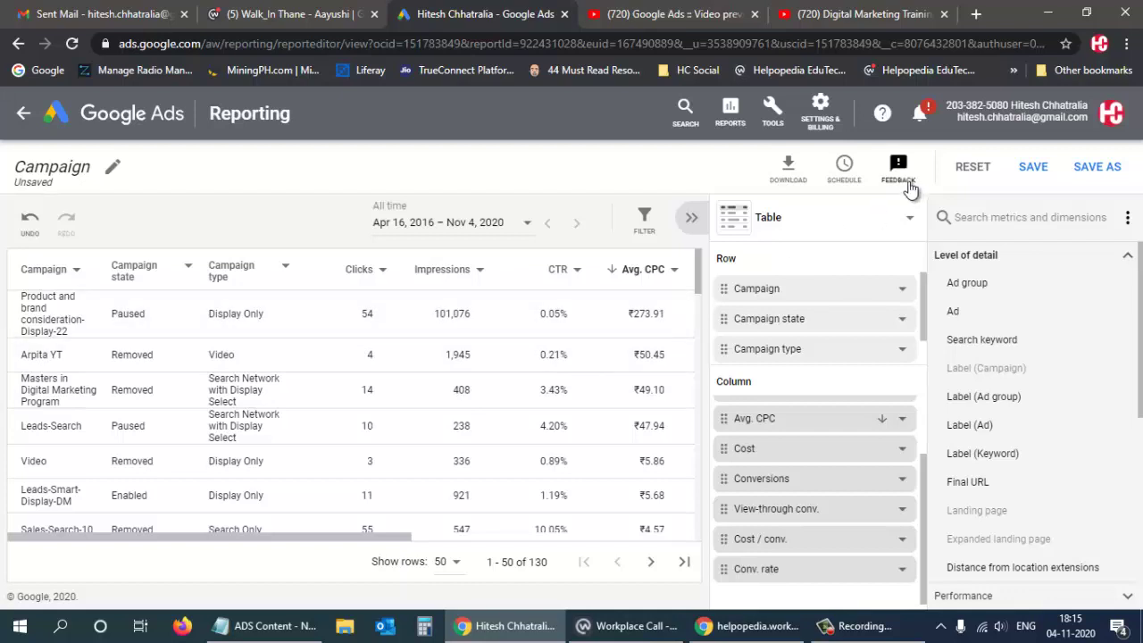
Open the billing summary, examine the payment methods offered for making a payment, and close the payment dialog without paying.
click(821, 114)
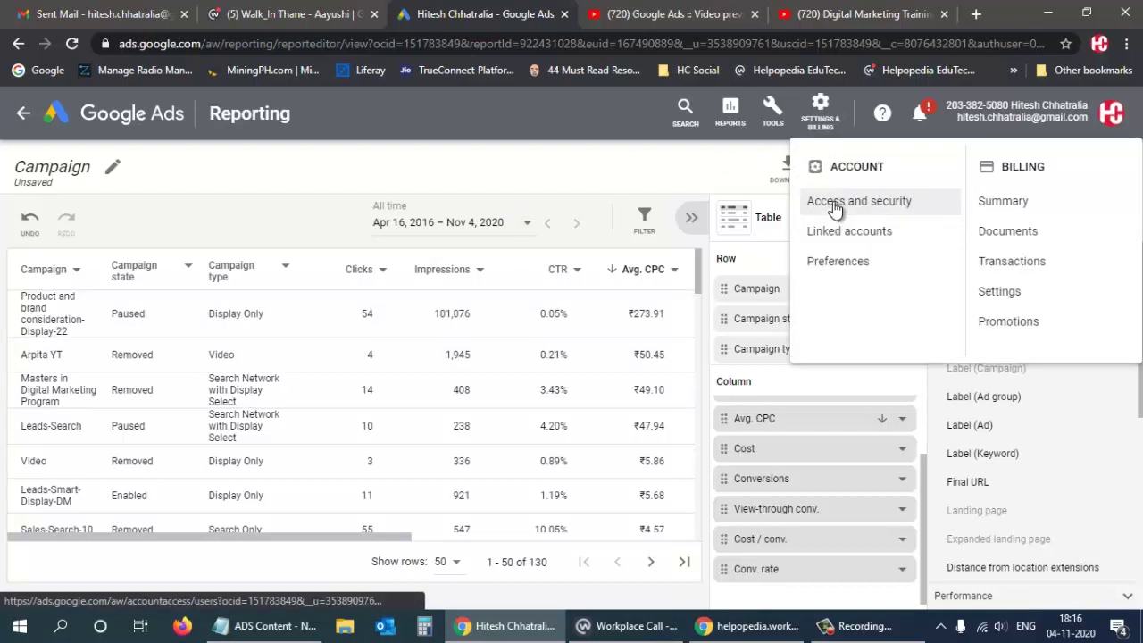
click(1012, 203)
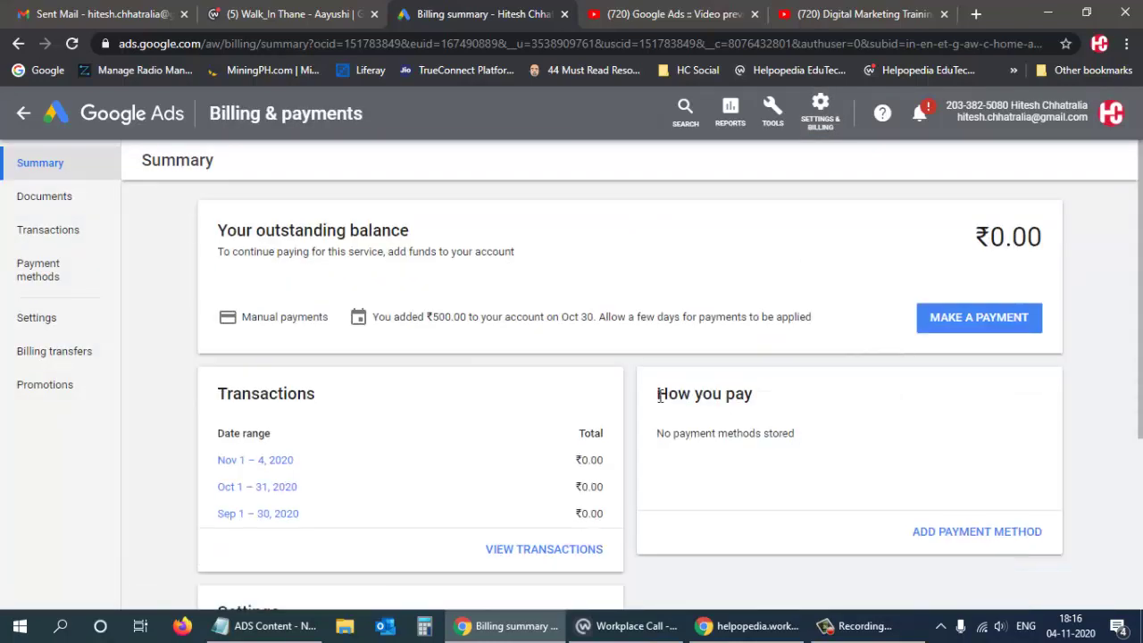
click(978, 318)
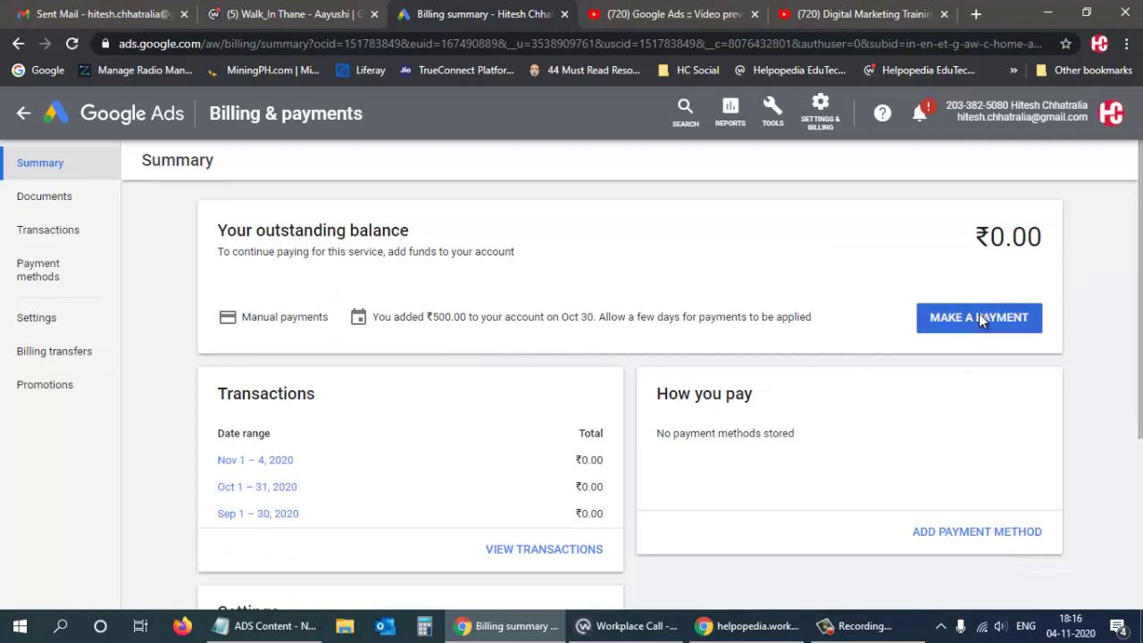
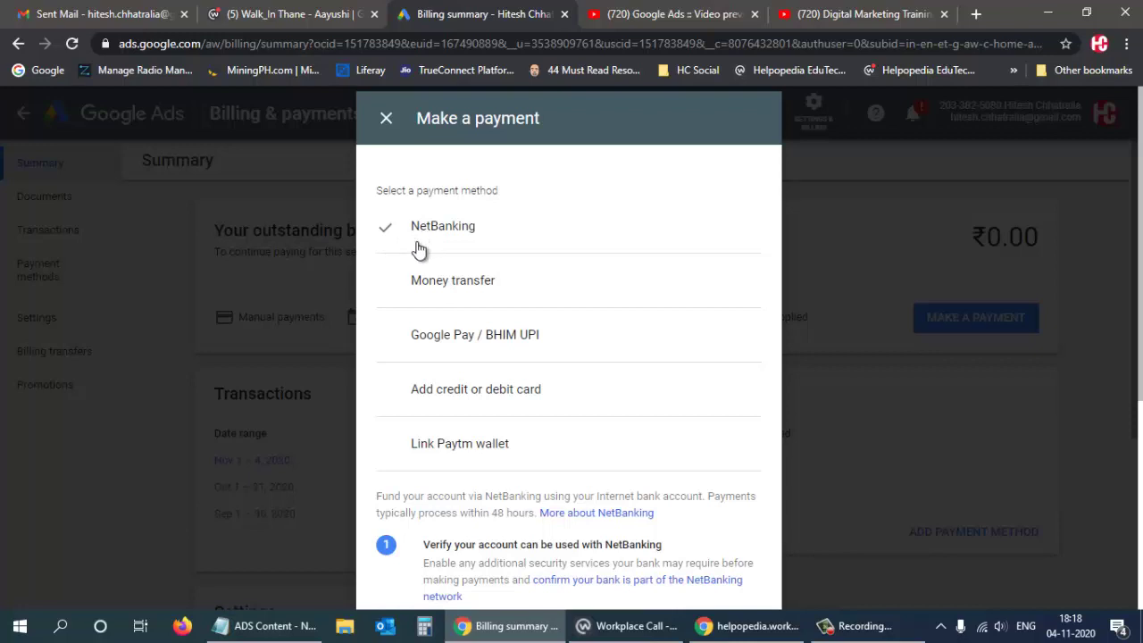
click(385, 123)
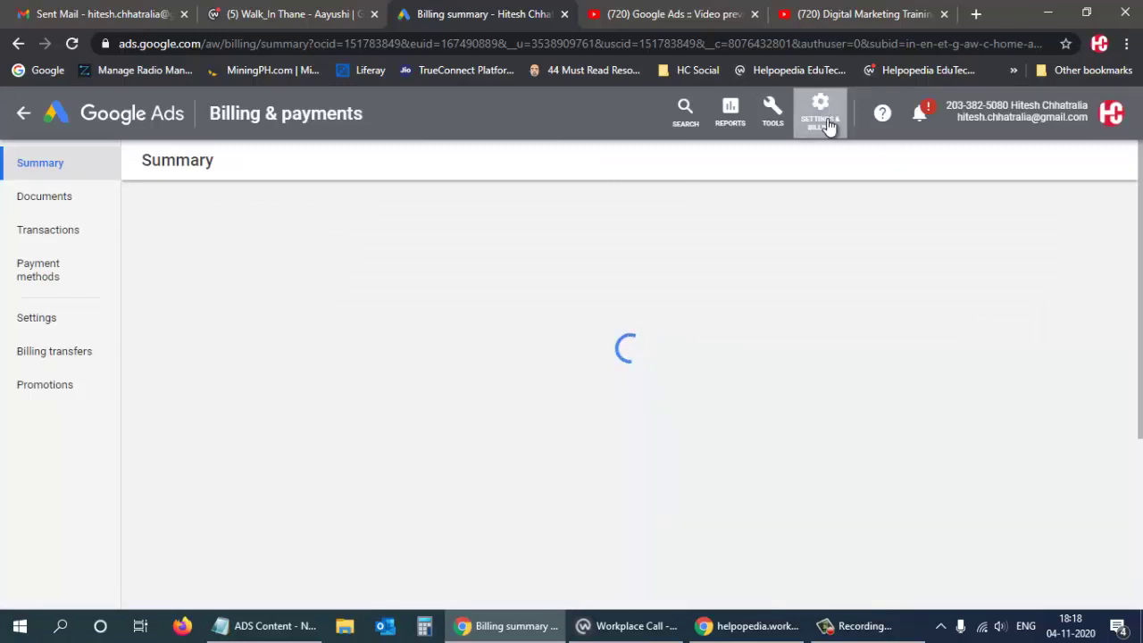
Open the billing promotions and examine the promotional code and redemption date of the listed credit offer.
click(828, 126)
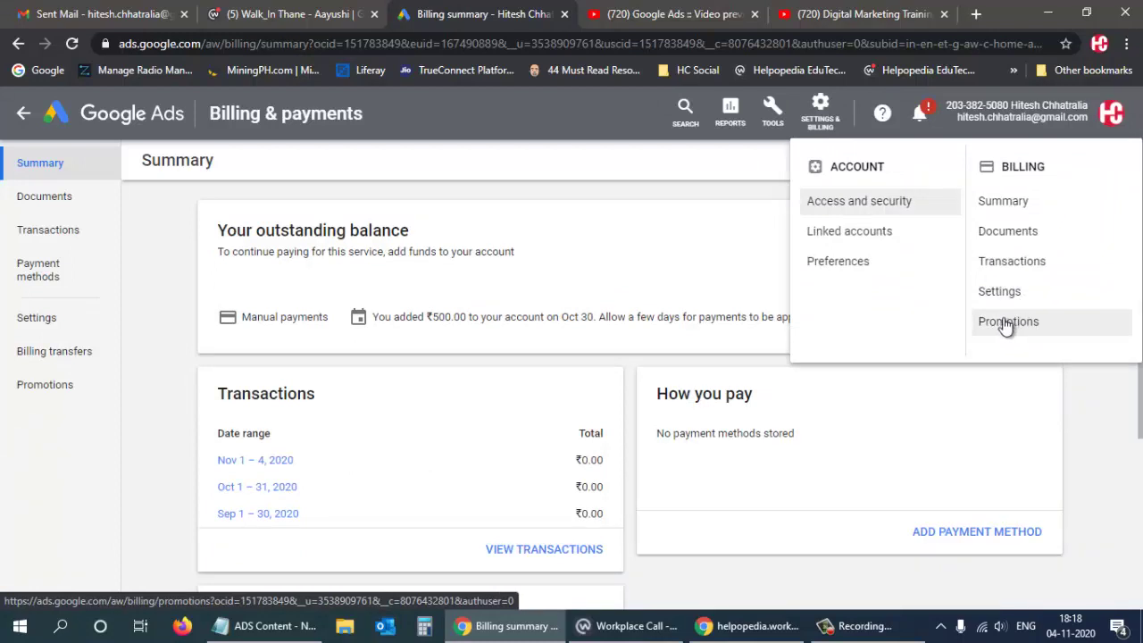
click(1007, 323)
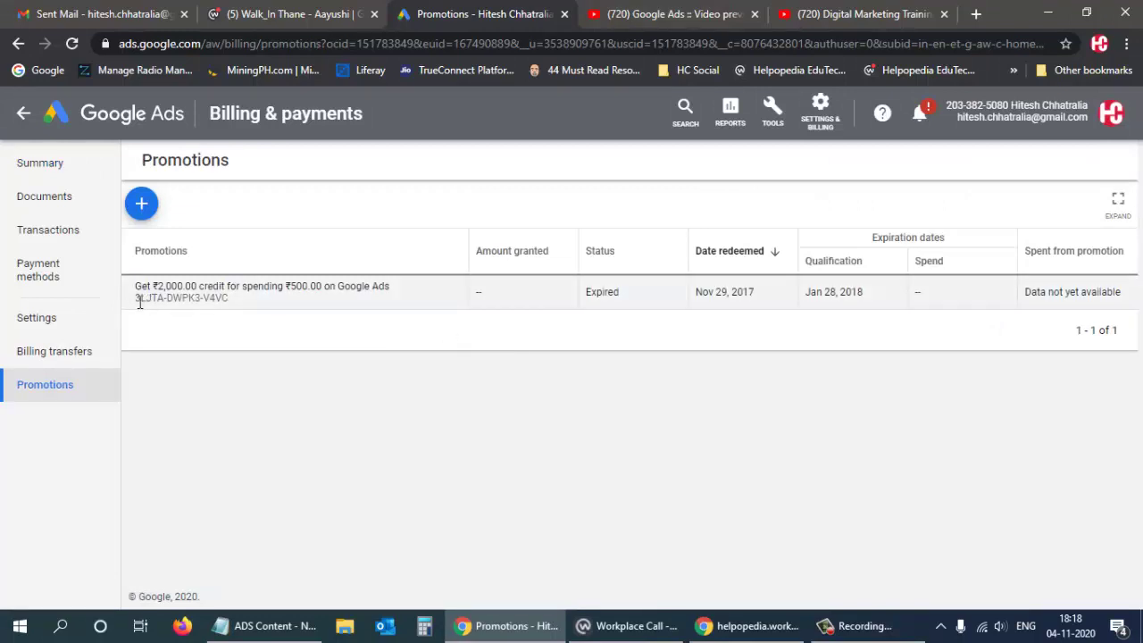
drag(135, 297, 230, 300)
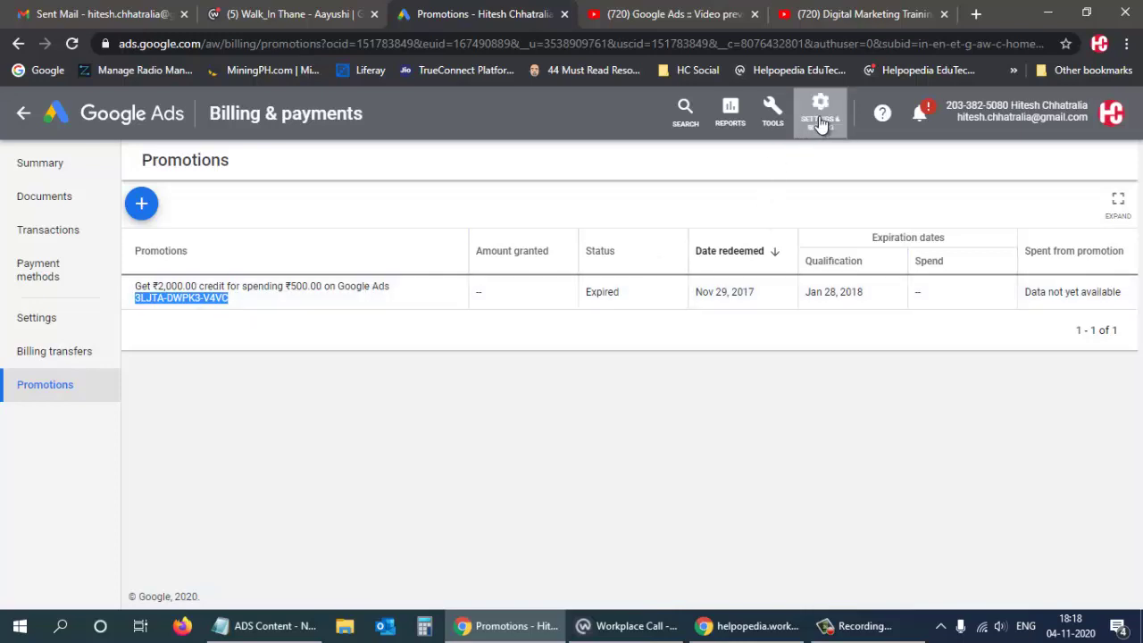
double_click(161, 300)
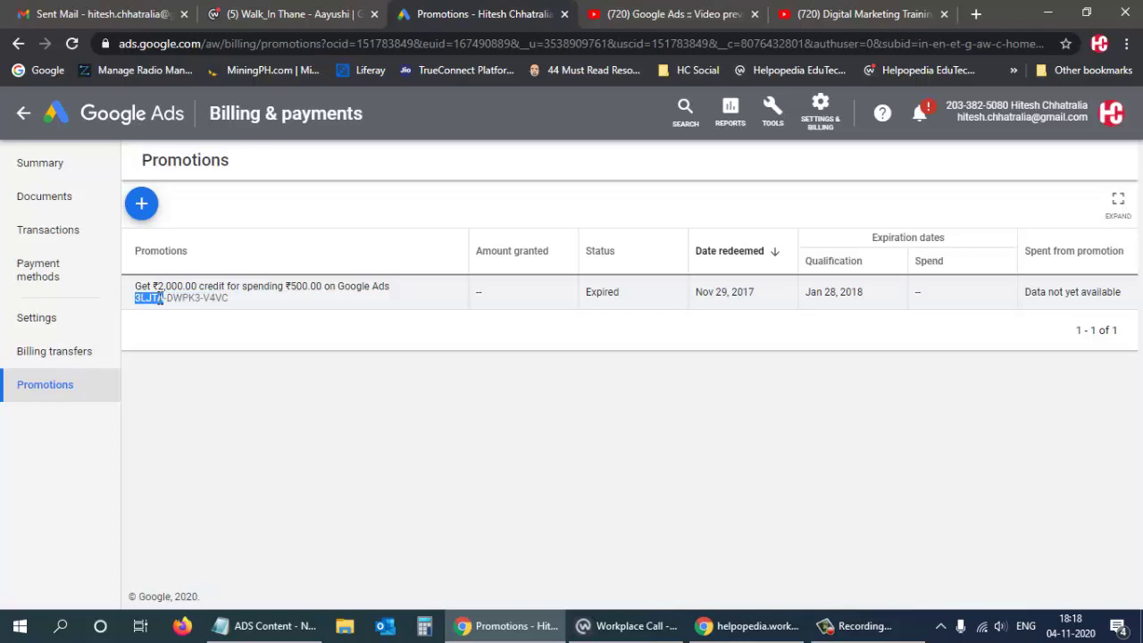
click(134, 306)
drag(139, 298, 231, 306)
drag(730, 291, 830, 286)
Open the linked accounts settings and look through the products that can be linked, from Google Analytics to Ads Data Hub.
click(820, 125)
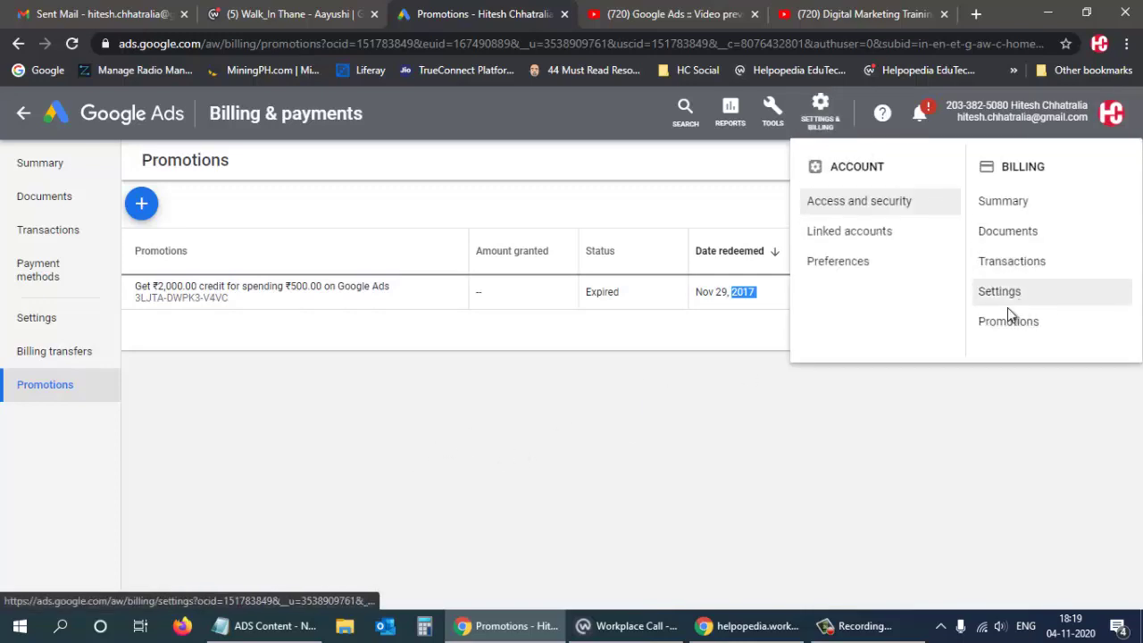
click(835, 232)
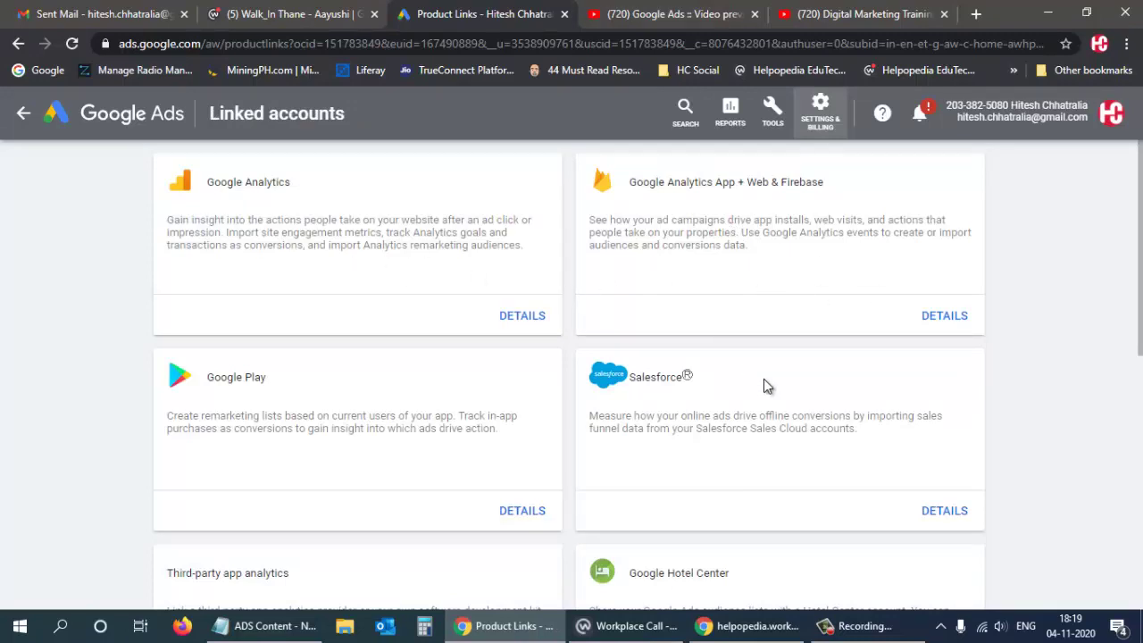
scroll(759, 384, down, 2)
scroll(707, 429, down, 3)
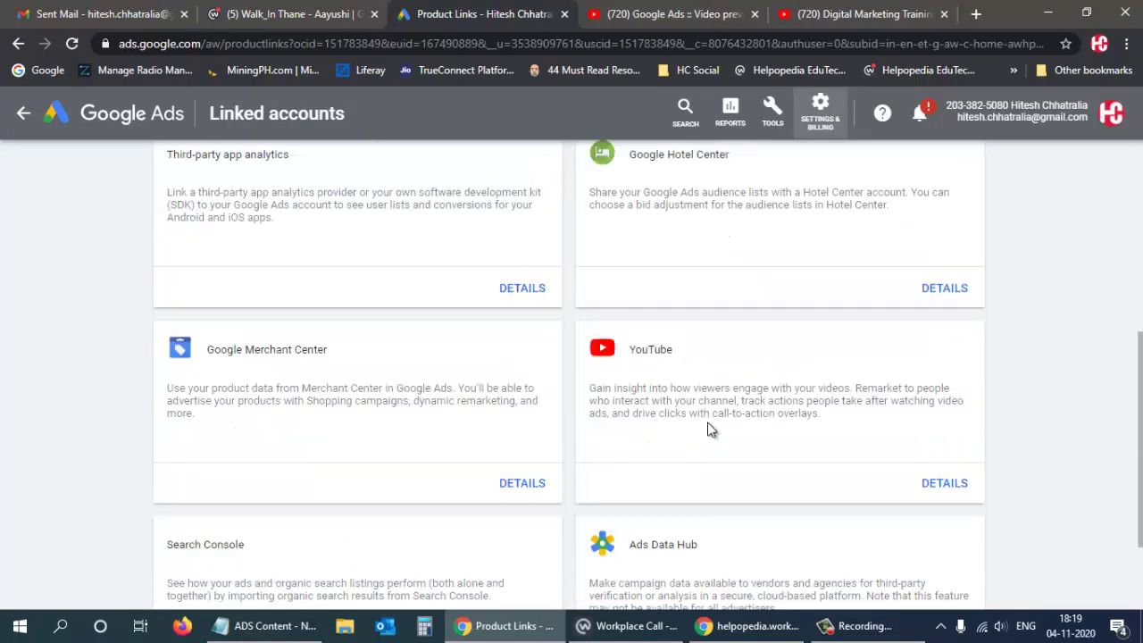
scroll(707, 429, down, 3)
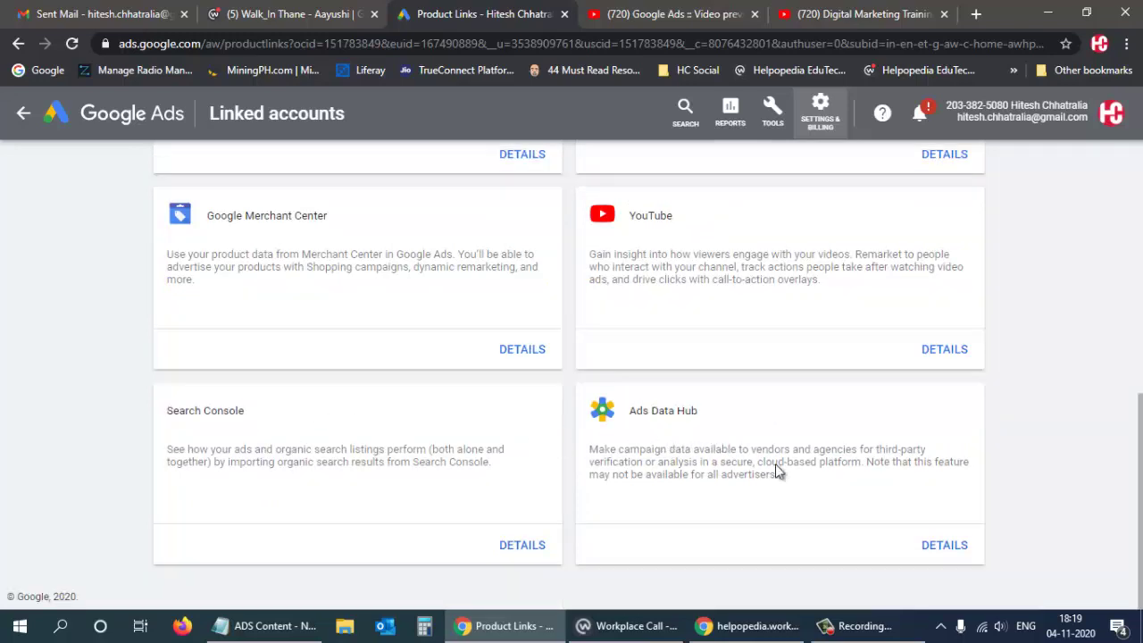
scroll(775, 466, up, 7)
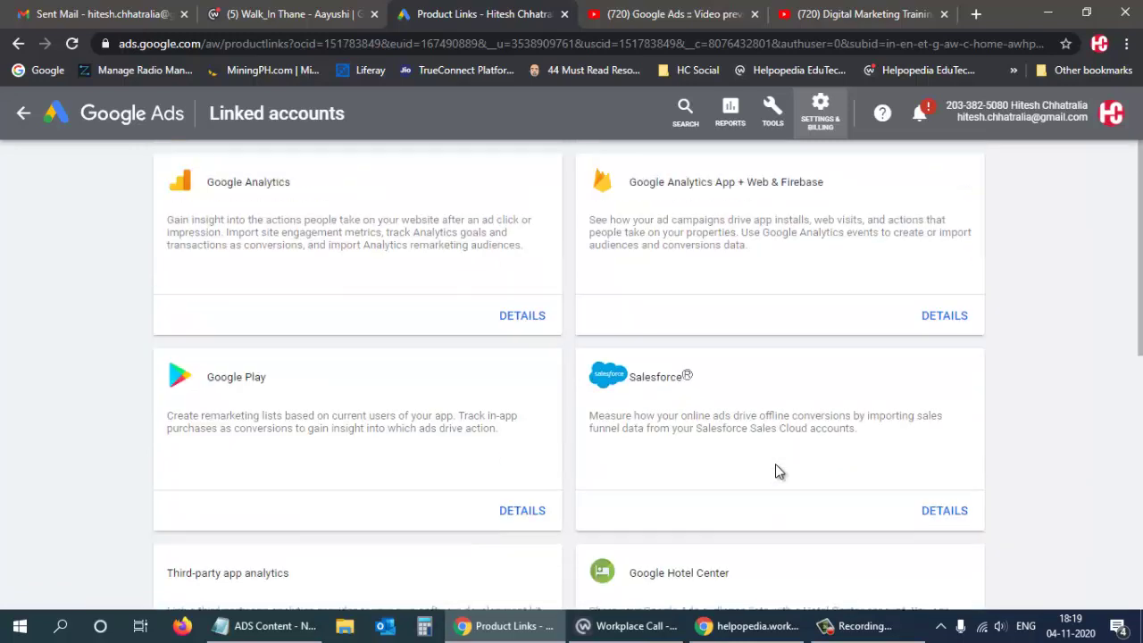
Open the account preferences, review the settings through the rules and terms, and check the data protection contact information.
click(822, 122)
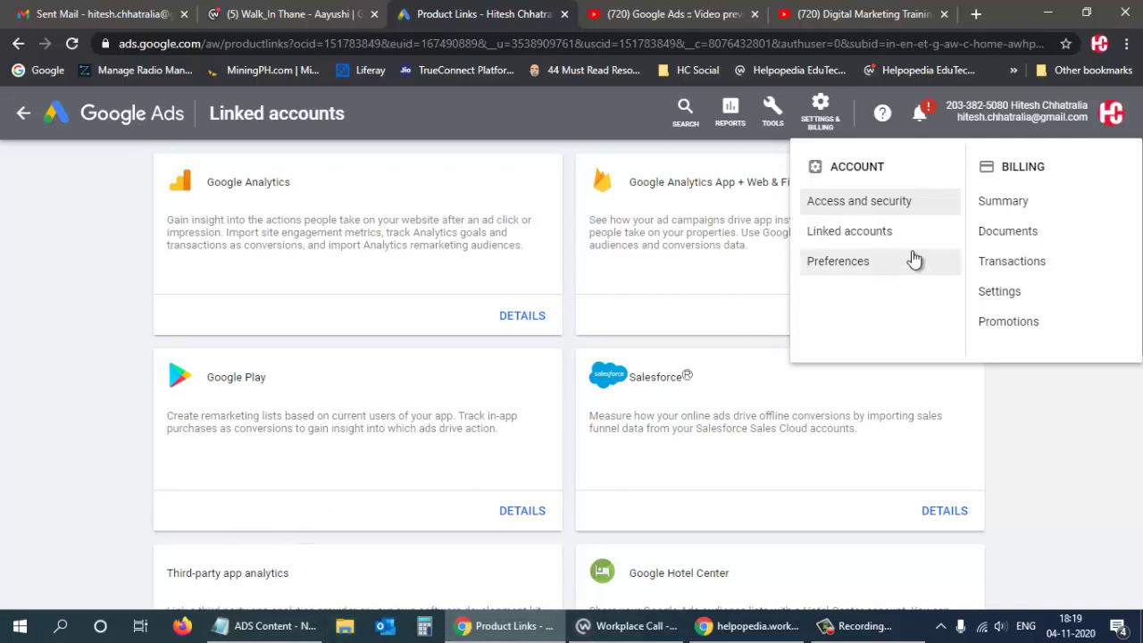
click(835, 260)
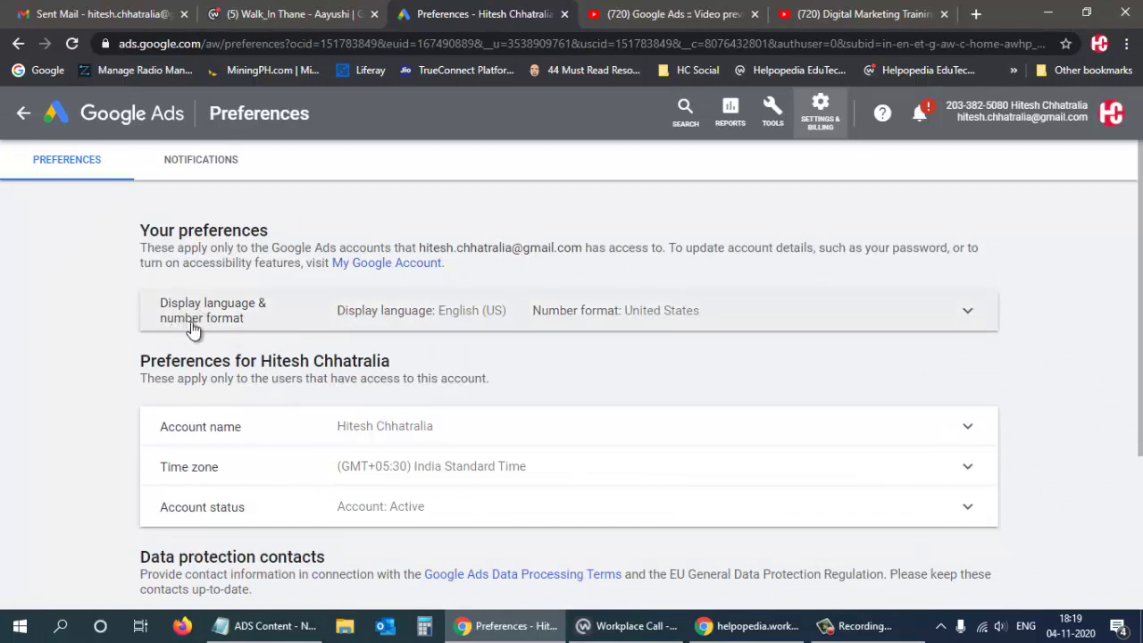
scroll(592, 336, down, 1)
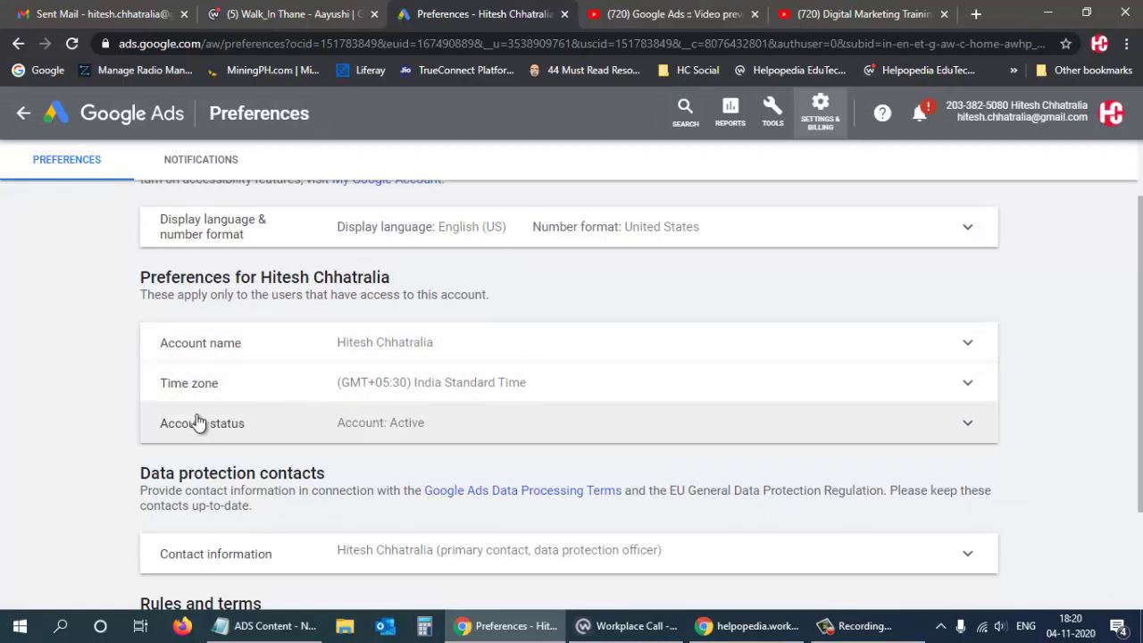
scroll(438, 419, down, 2)
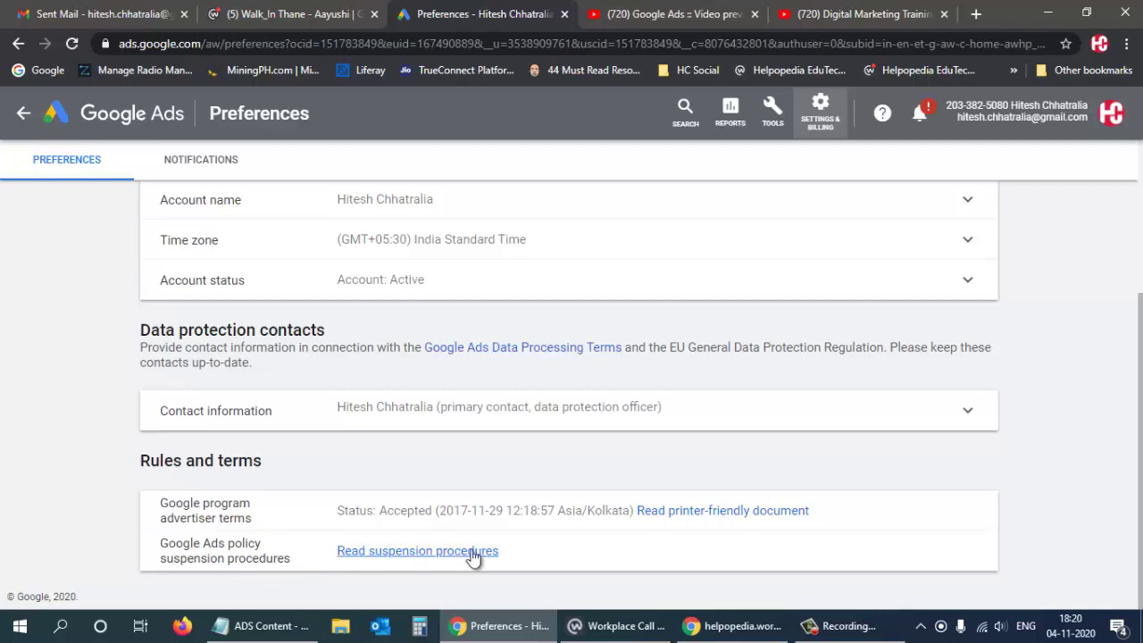
click(967, 411)
scroll(582, 413, down, 2)
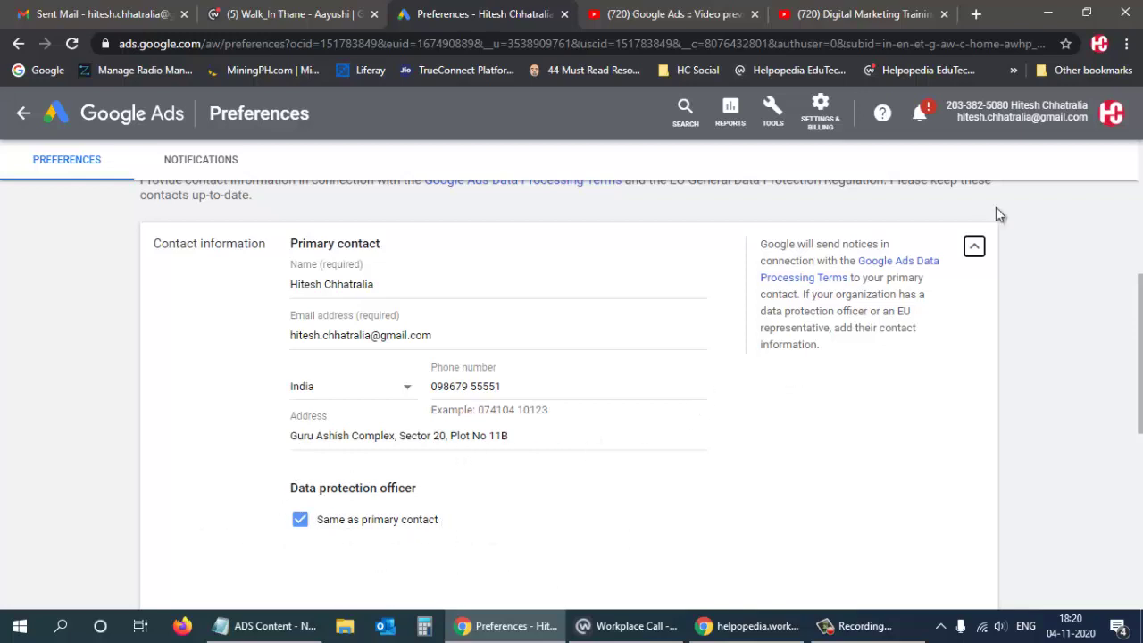
click(975, 254)
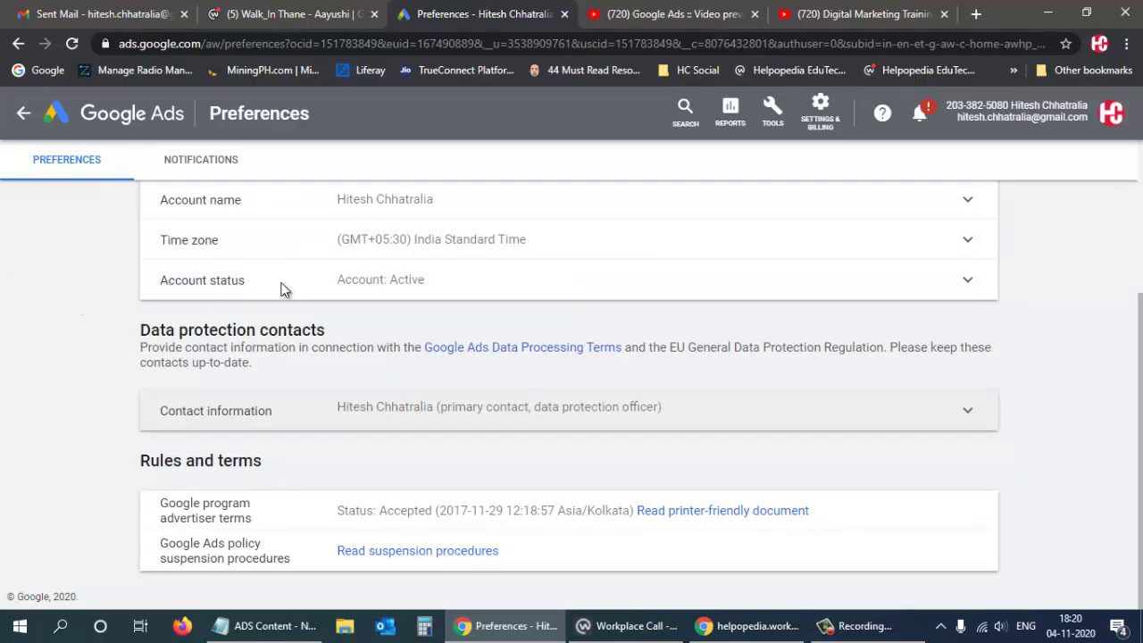
Open the account notifications and dismiss the alert about campaigns ending soon.
click(920, 118)
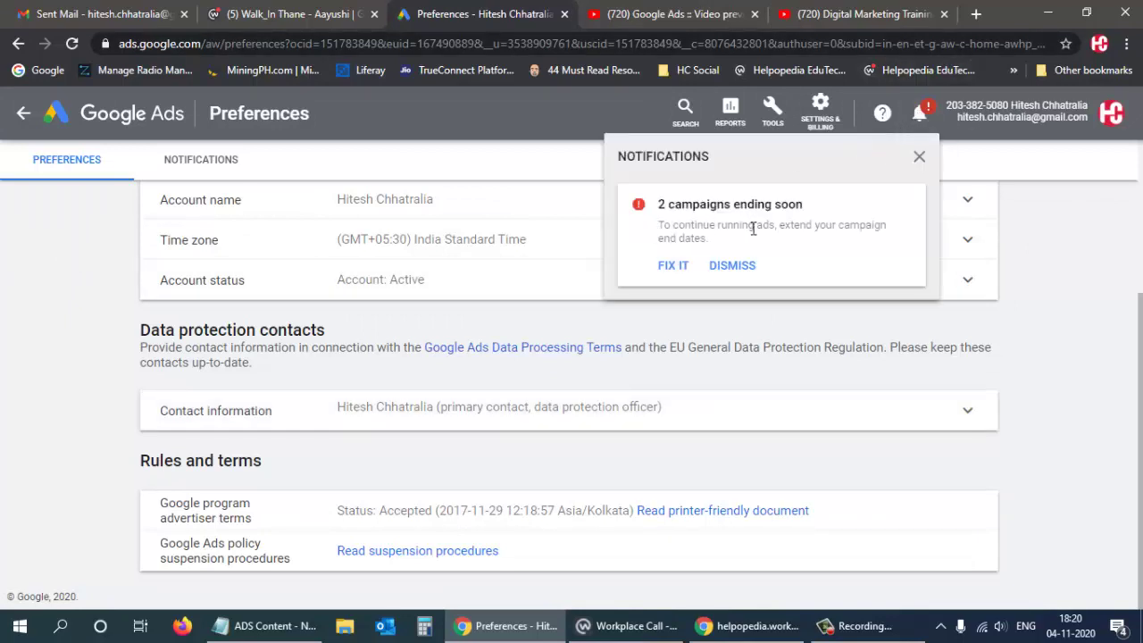
click(732, 265)
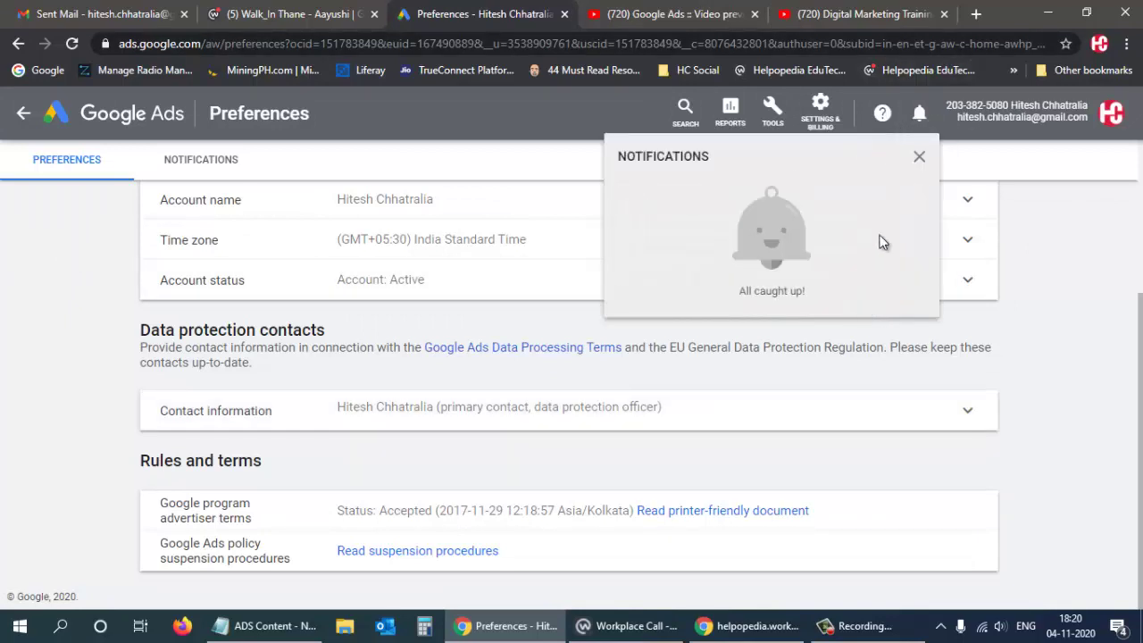
Open the email notification settings and enable receiving all emails for Special offers and Campaign maintenance.
click(919, 156)
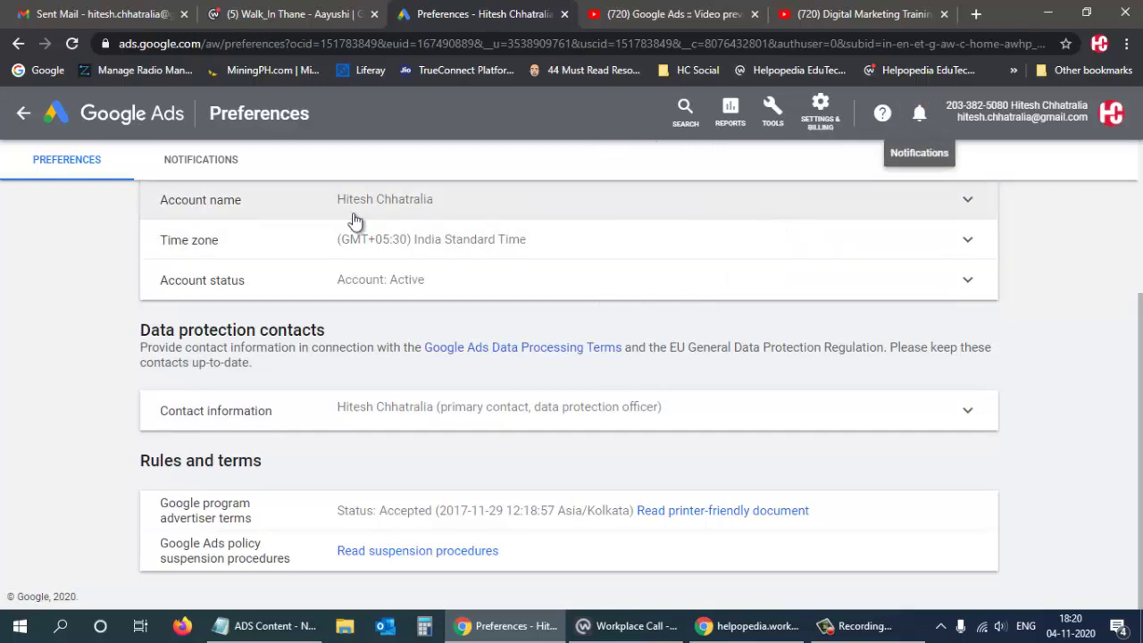
click(202, 164)
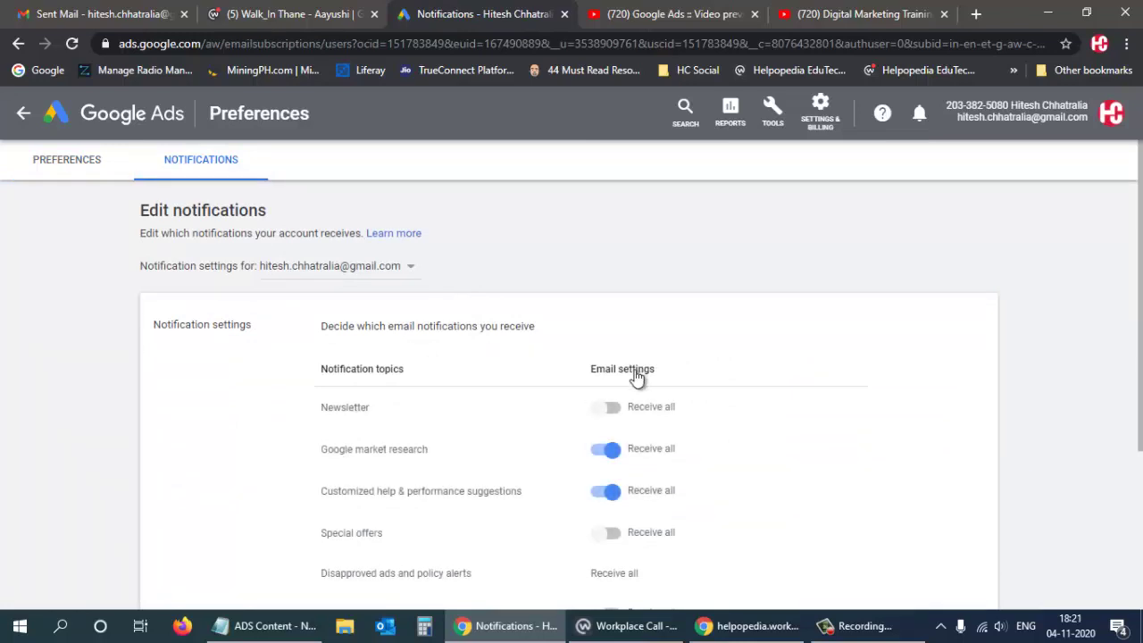
scroll(449, 347, down, 2)
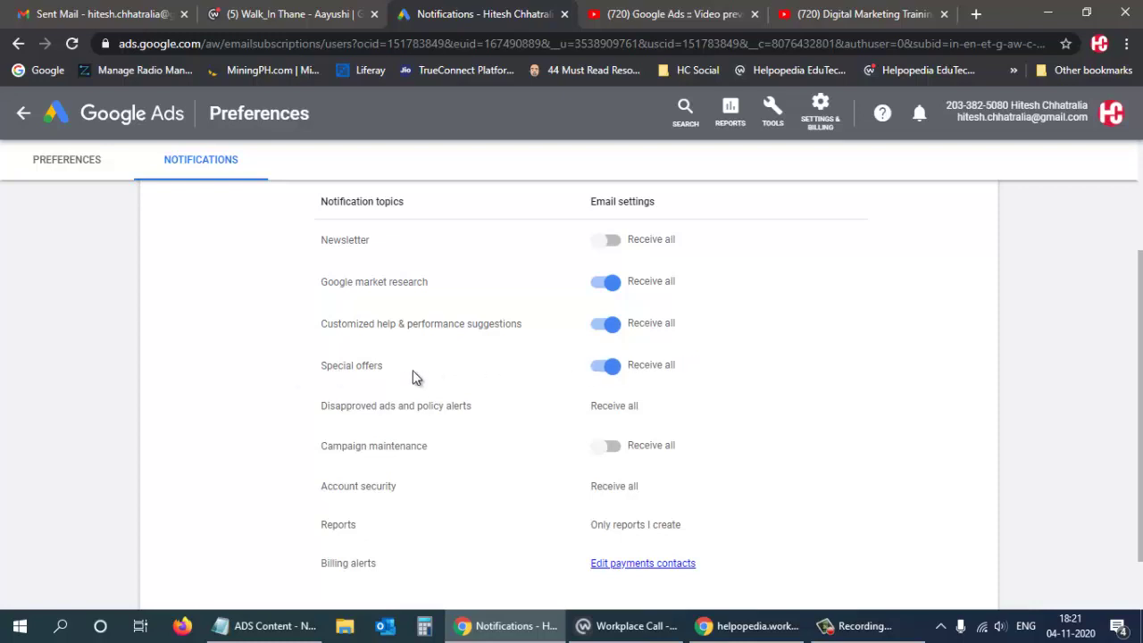
scroll(465, 364, down, 1)
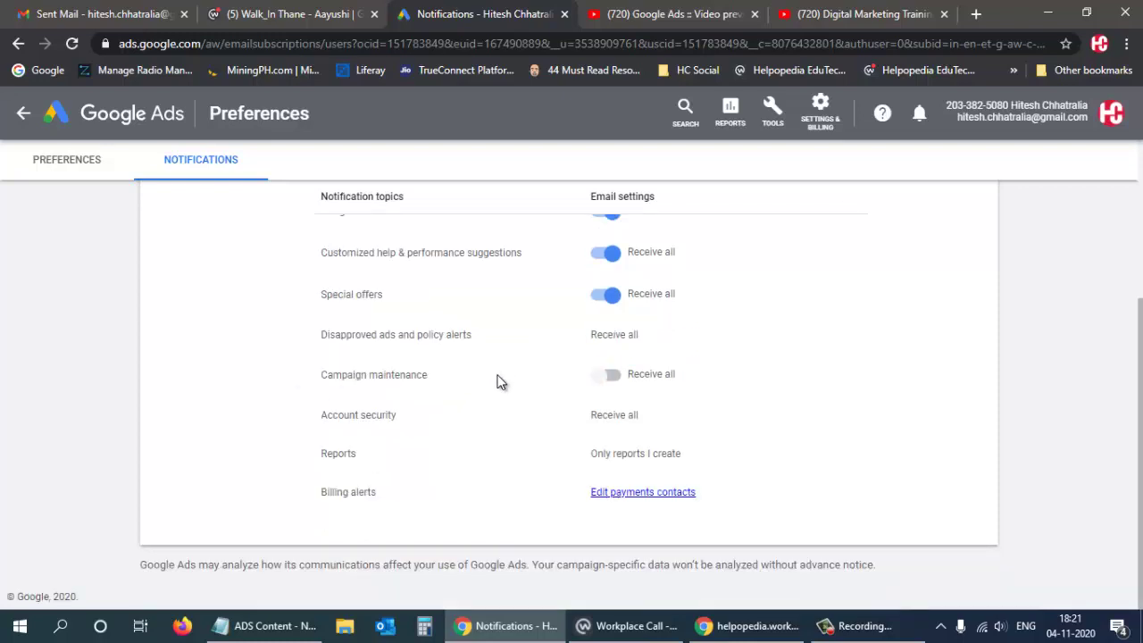
click(614, 378)
scroll(440, 433, up, 3)
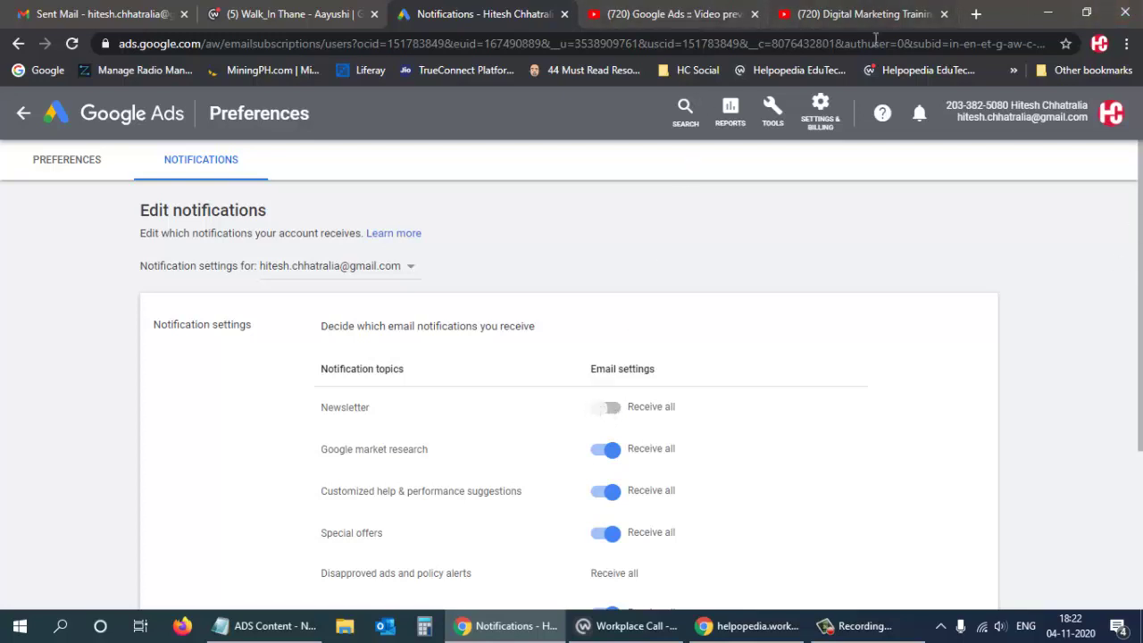
Close the two YouTube browser tabs, leaving the account's notification settings open.
click(943, 15)
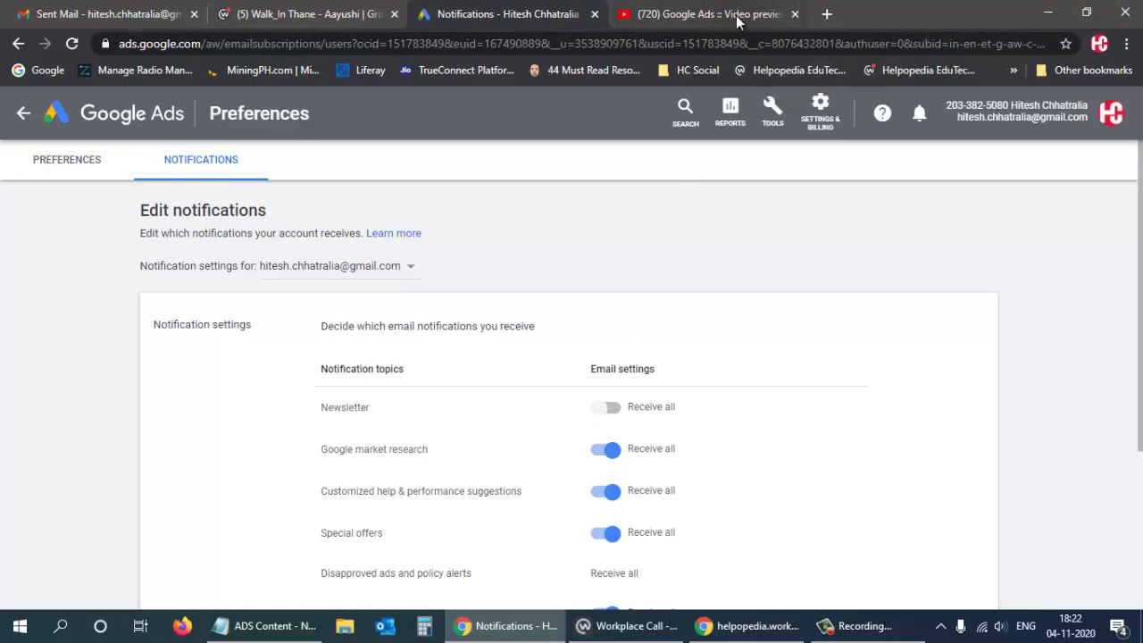
click(795, 14)
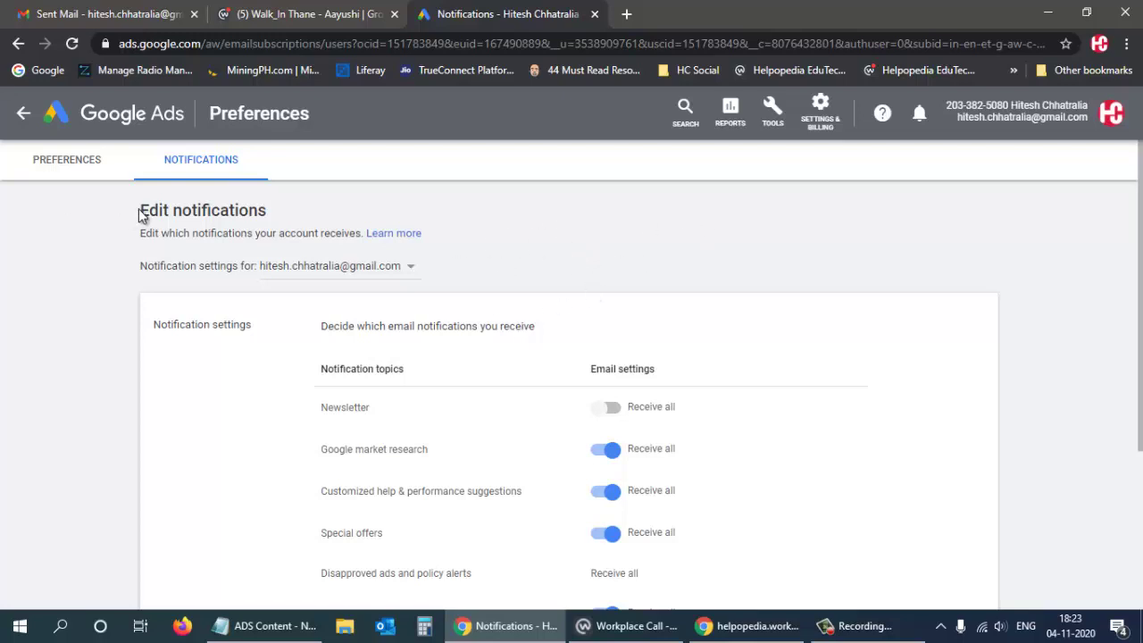
drag(142, 208, 276, 216)
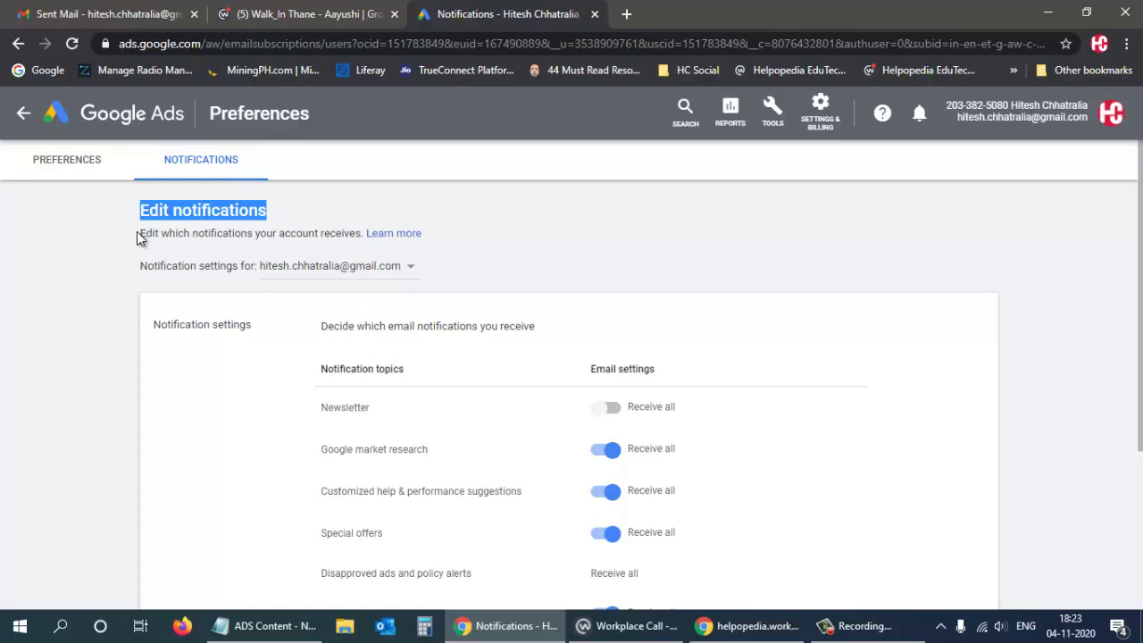
drag(139, 232, 361, 233)
click(354, 222)
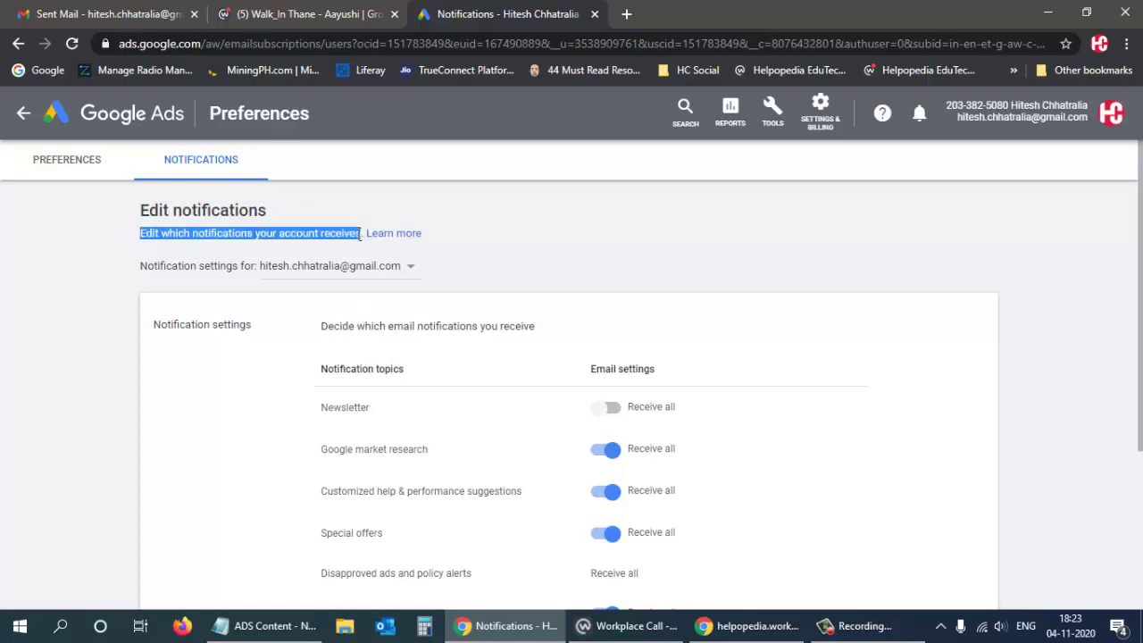
click(148, 233)
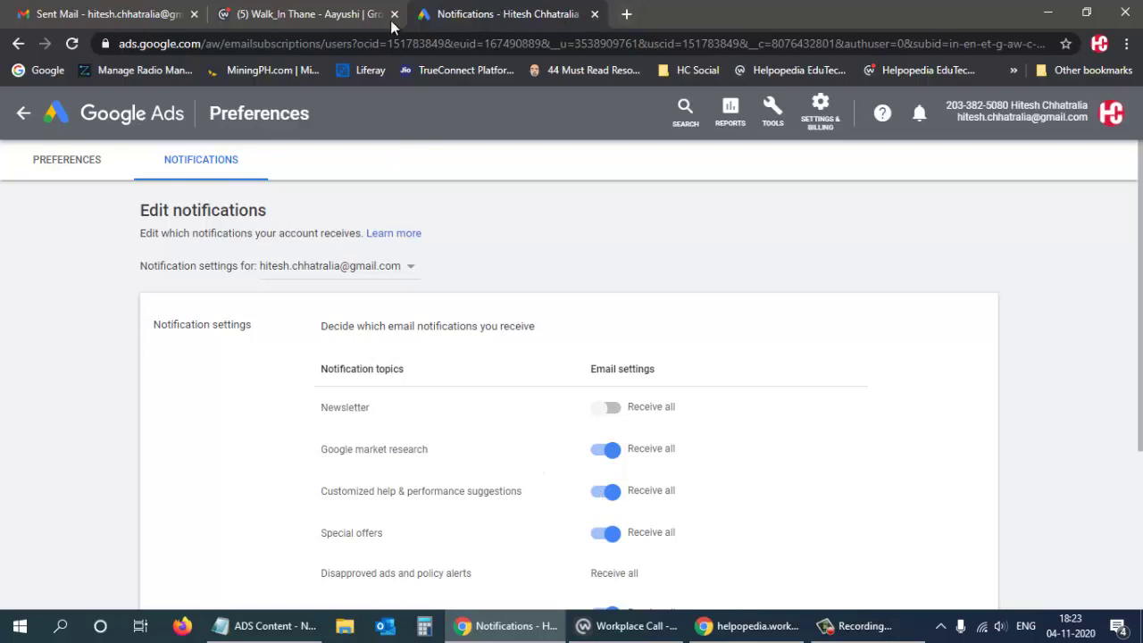
Return to the list of all campaigns and try to pause the App promotion campaign.
click(23, 113)
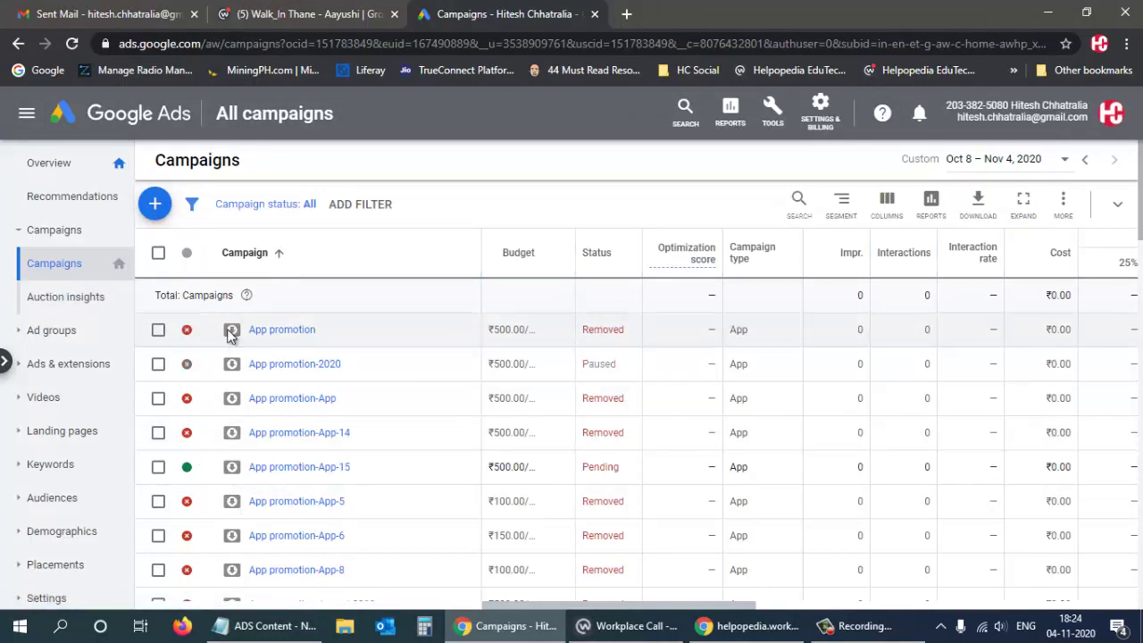
click(157, 330)
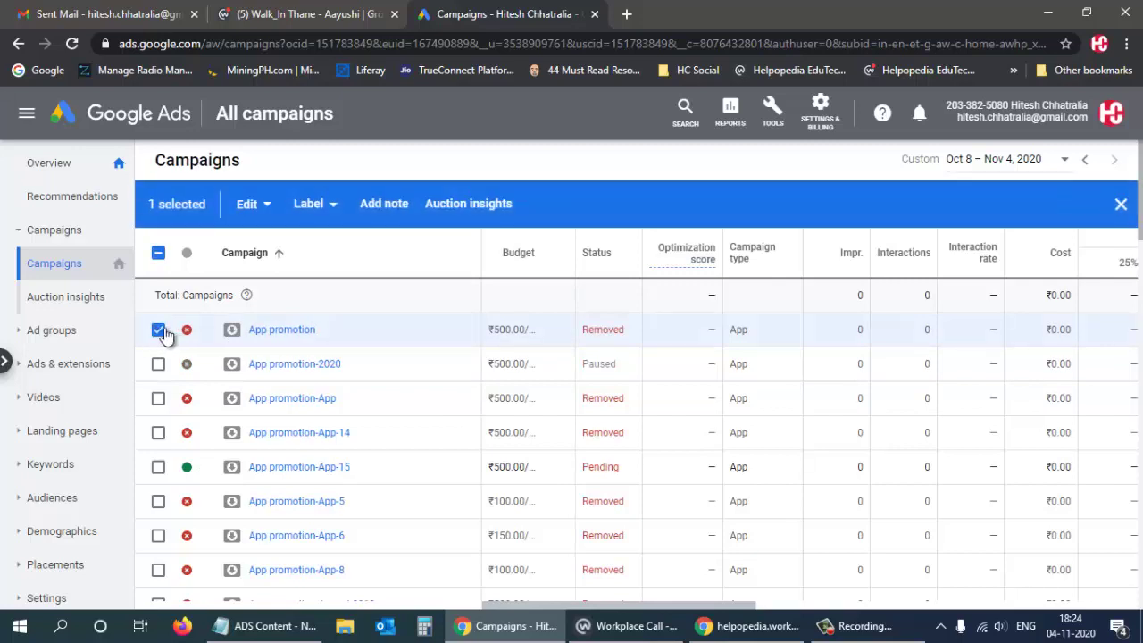
click(268, 205)
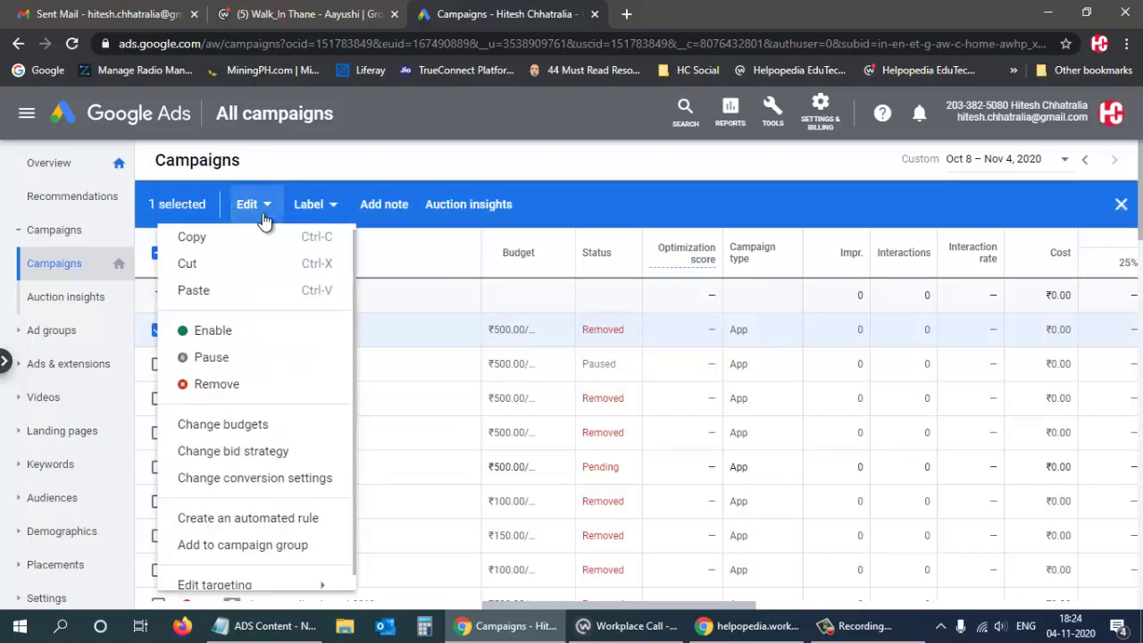
click(209, 358)
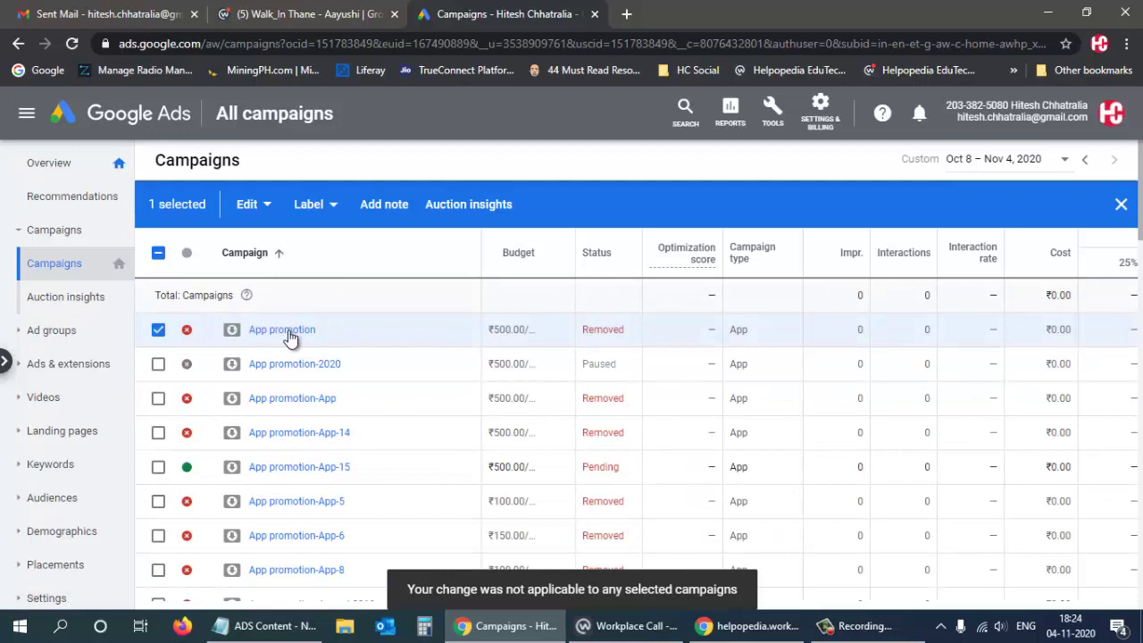
click(821, 109)
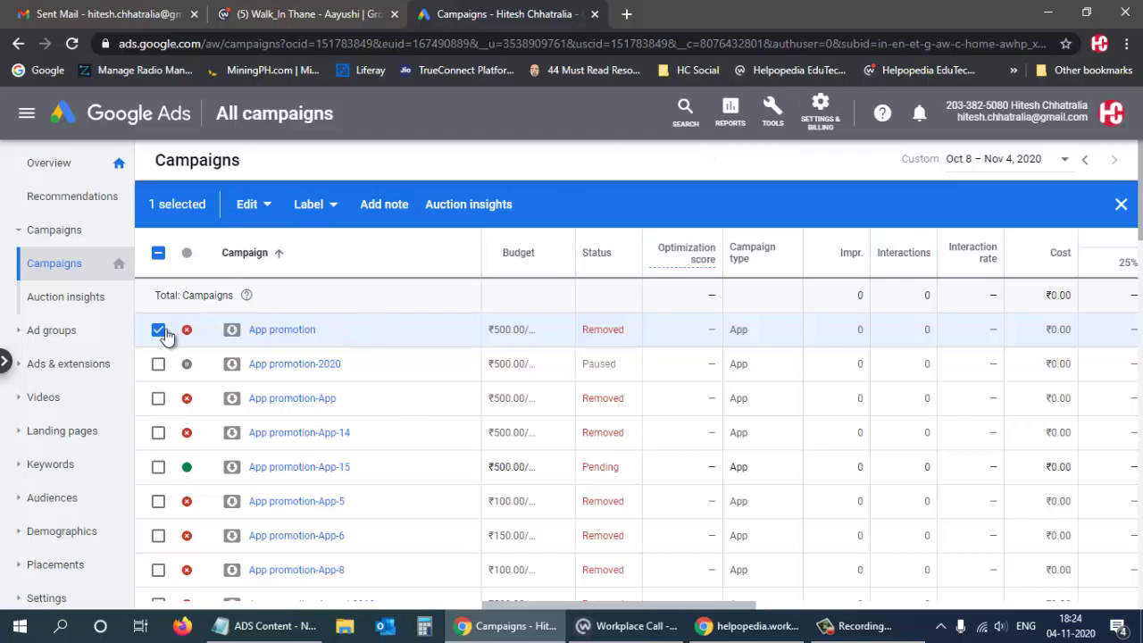
click(254, 203)
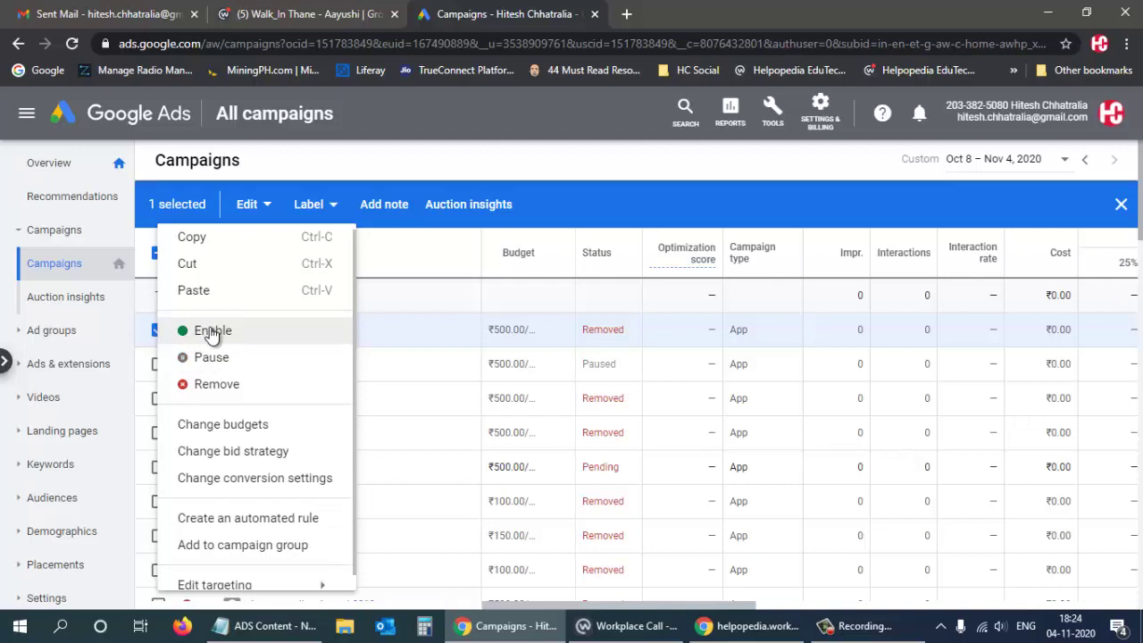
click(470, 163)
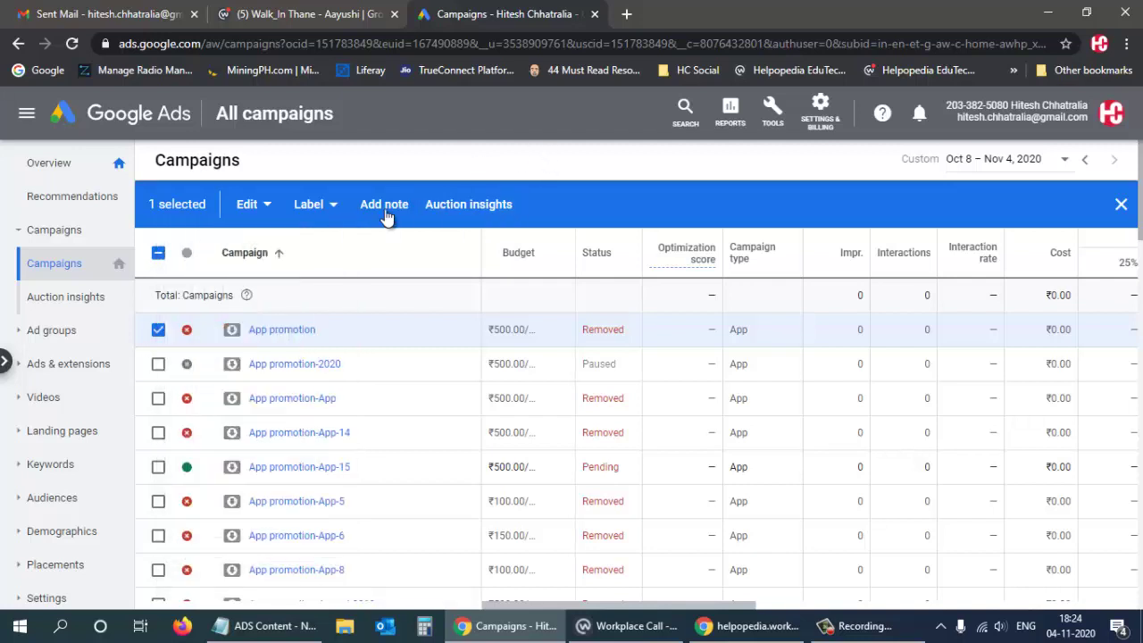
click(43, 268)
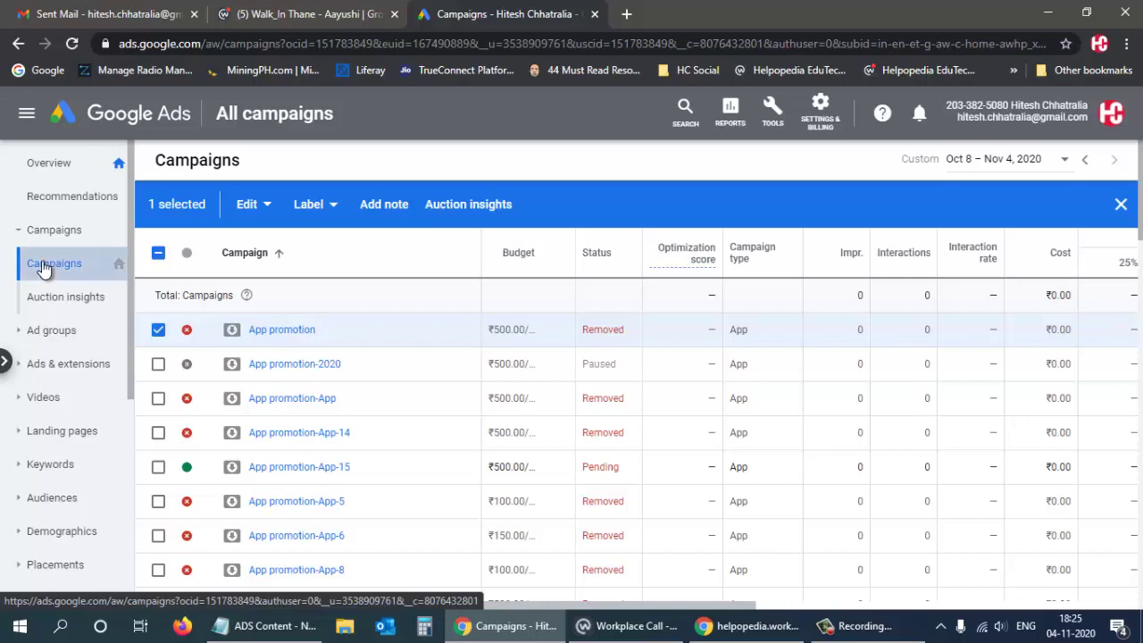
Open Ad group 1 of the App promotion campaign and examine the headline, description and image assets of its app install ad.
click(281, 331)
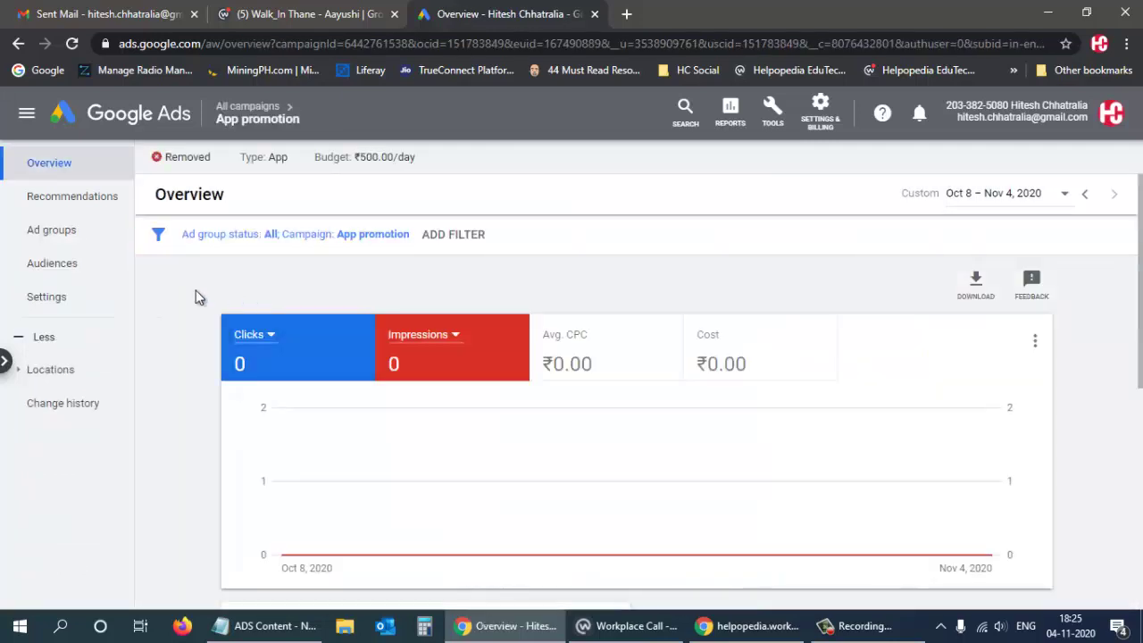
click(54, 237)
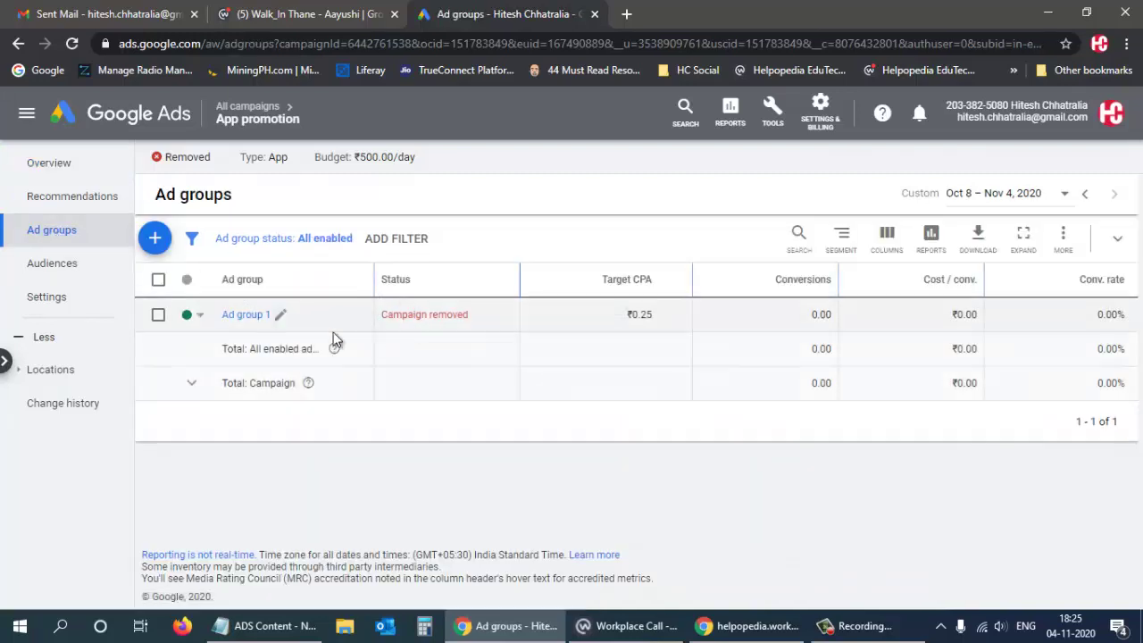
click(234, 313)
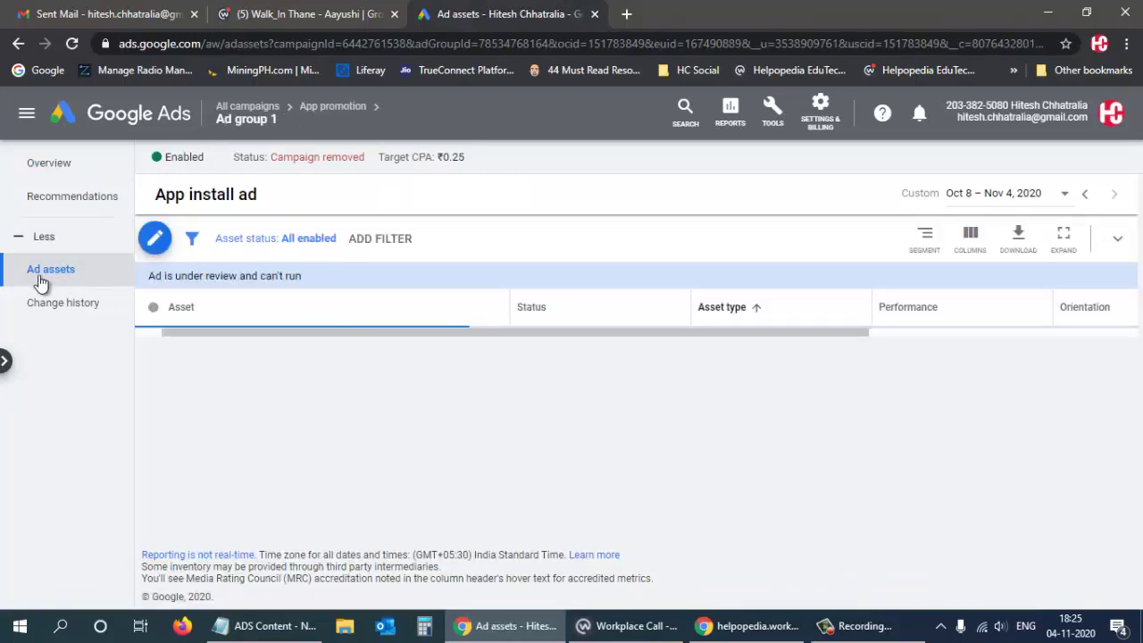
scroll(283, 336, down, 4)
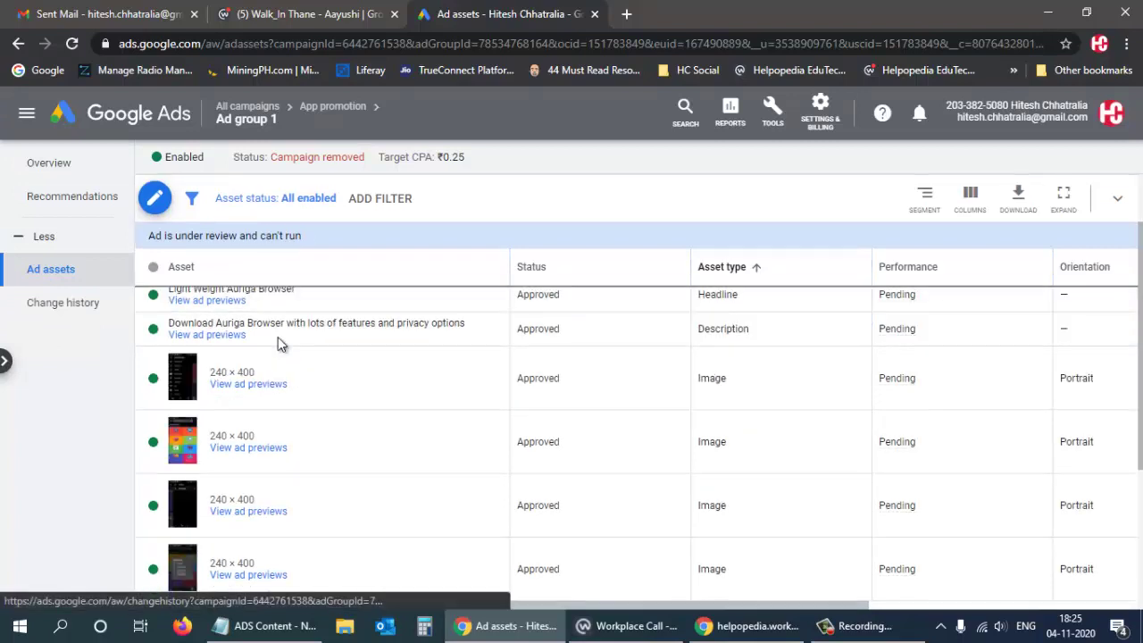
scroll(263, 446, up, 5)
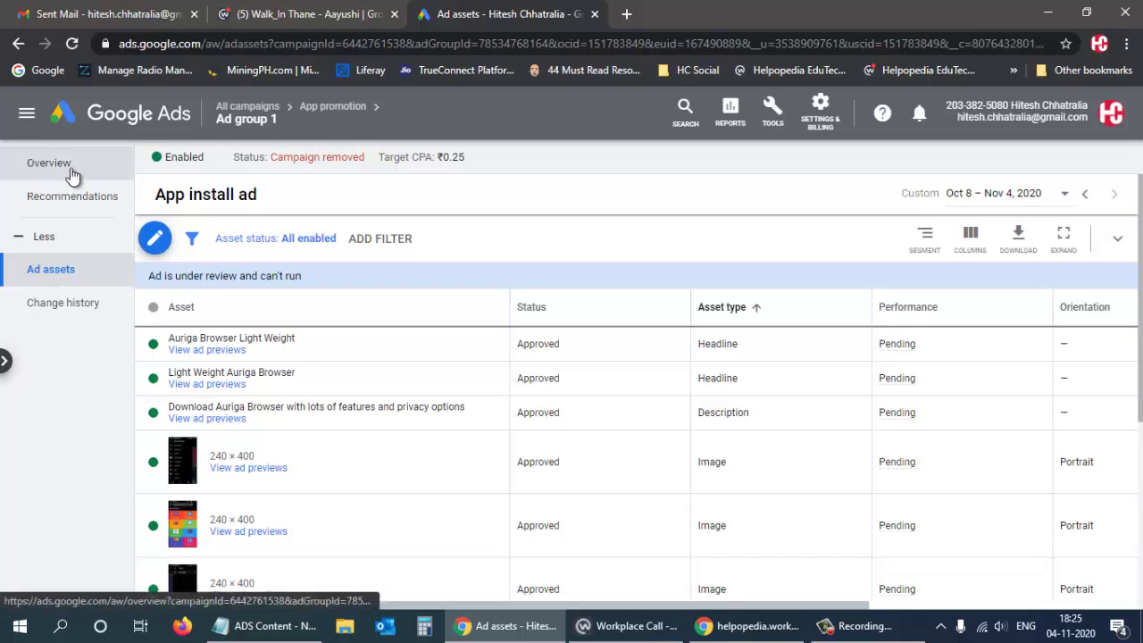
Return to all campaigns and filter the list by the recent filter Campaign status: All enabled.
mouse_move(253, 108)
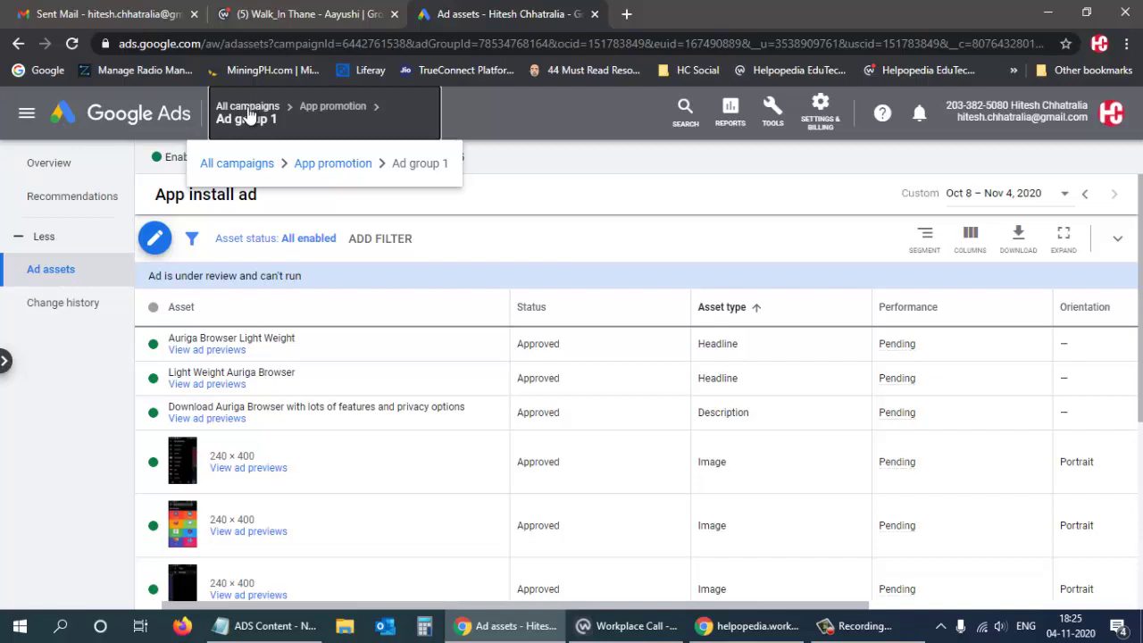
click(249, 108)
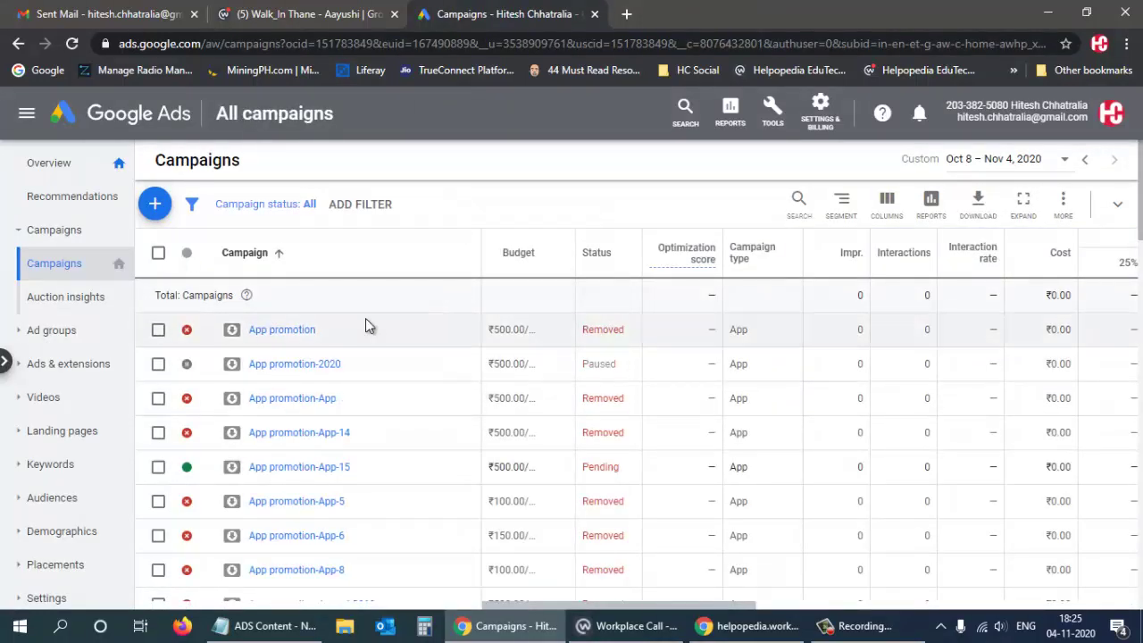
click(365, 207)
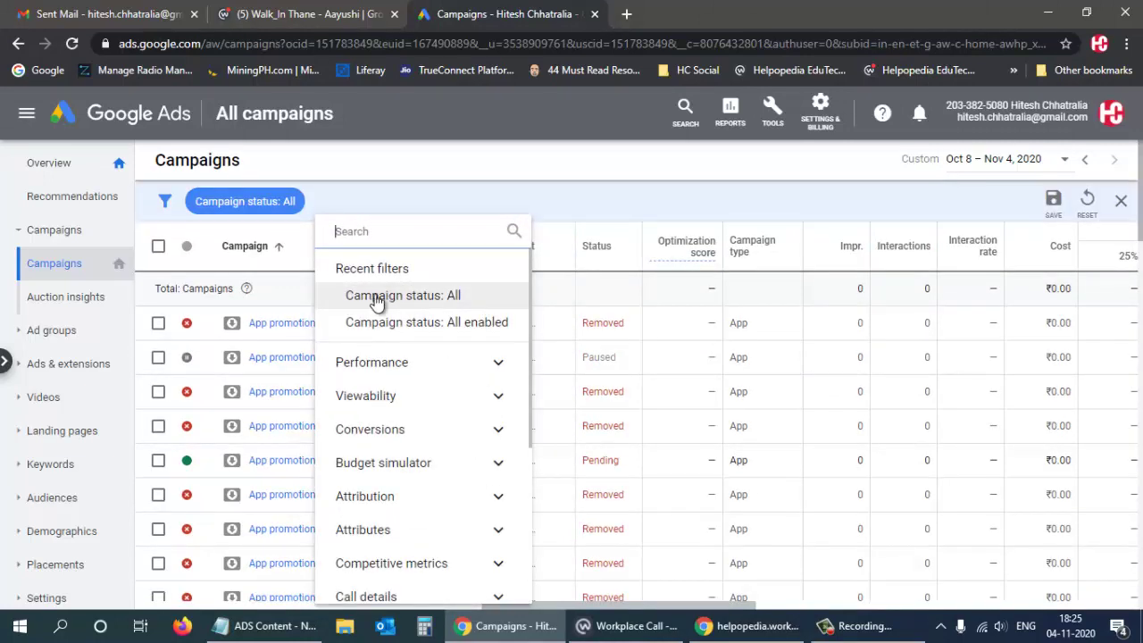
click(434, 323)
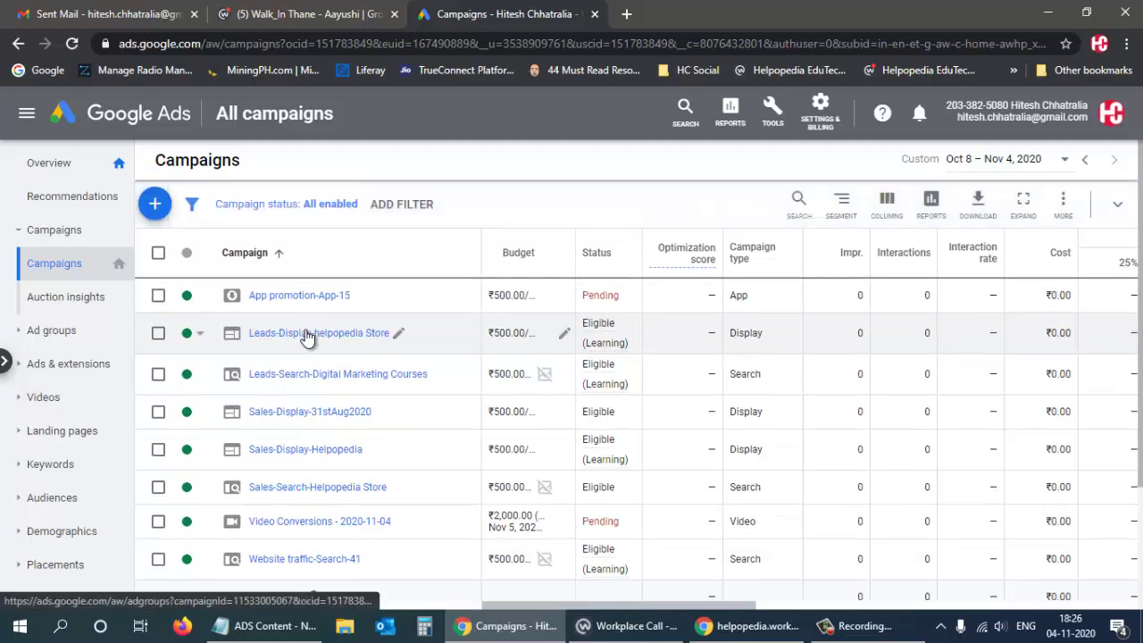
Open the responsive display ad in the Leads-Display-helpopedia Store campaign for editing and review its images, videos and headlines.
click(307, 333)
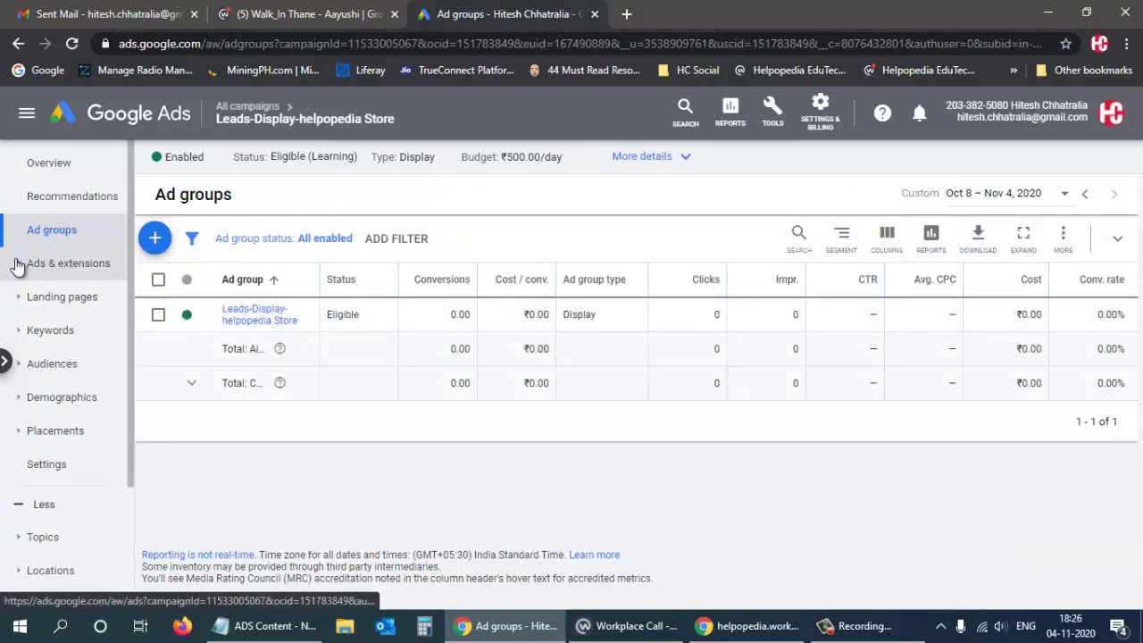
click(254, 314)
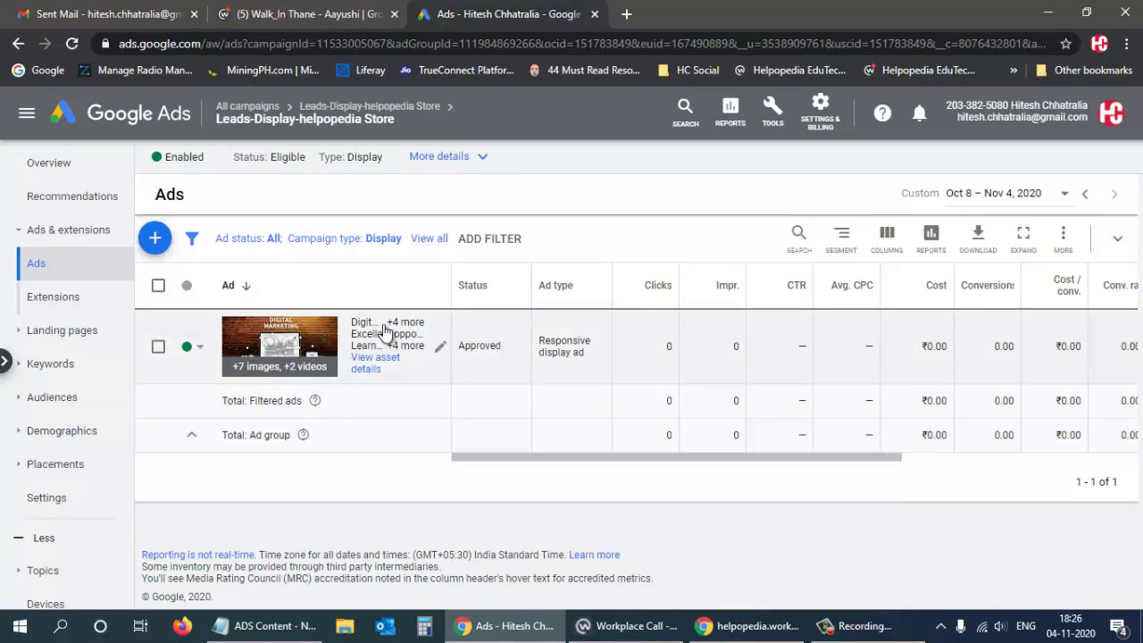
click(441, 348)
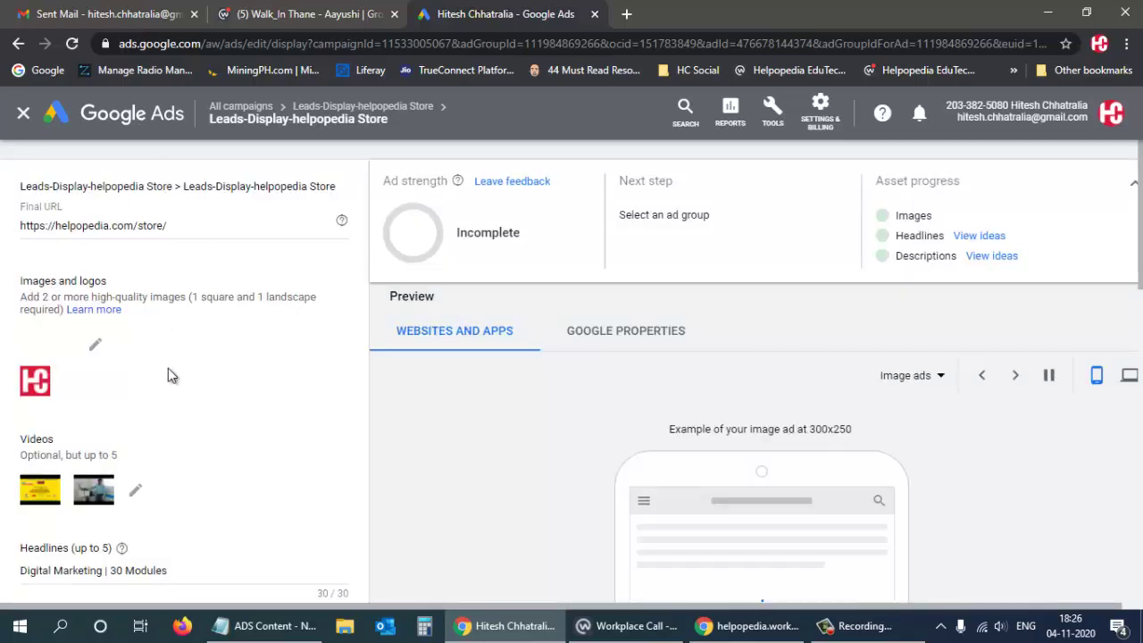
scroll(167, 368, down, 2)
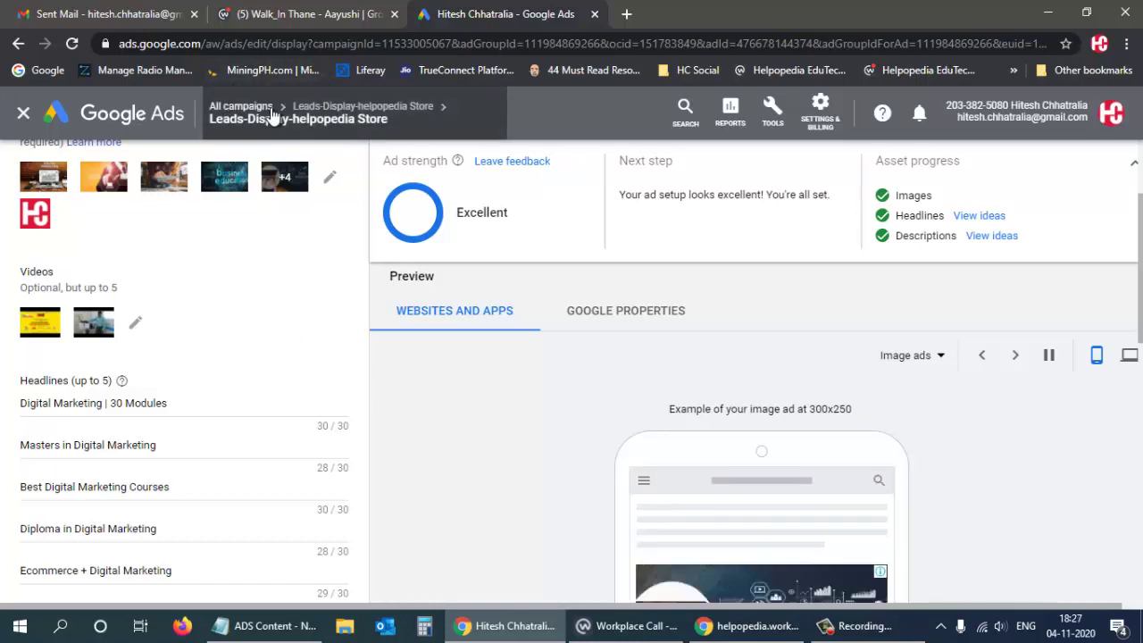
Leave the ad editor and look over the ads and ad groups of the Leads-Display-helpopedia Store campaign.
click(328, 109)
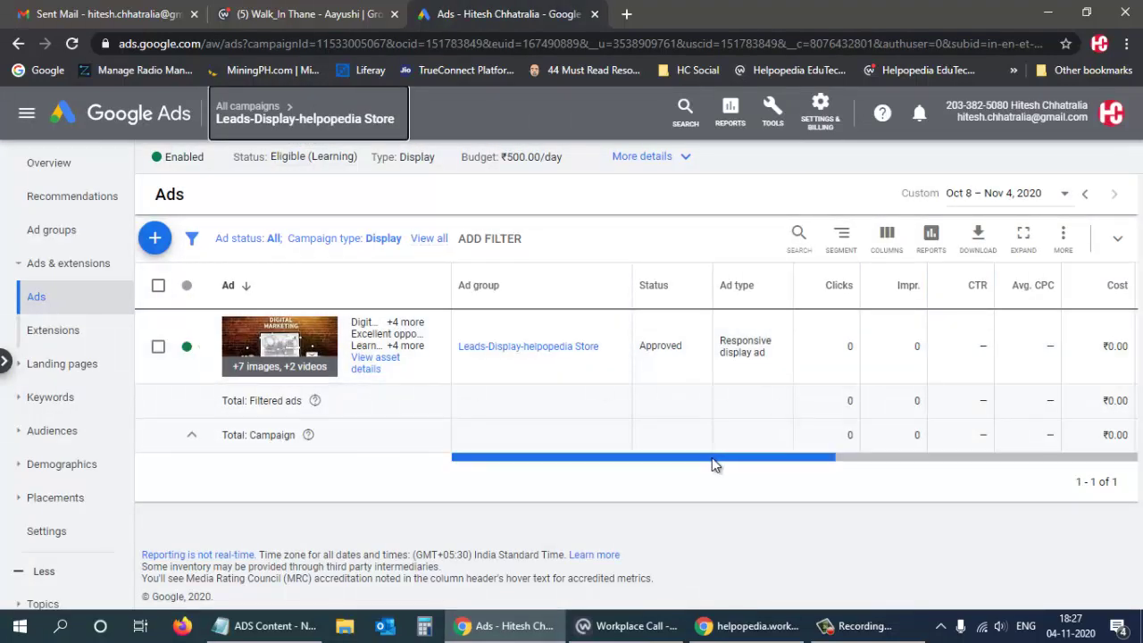
drag(710, 455, 643, 463)
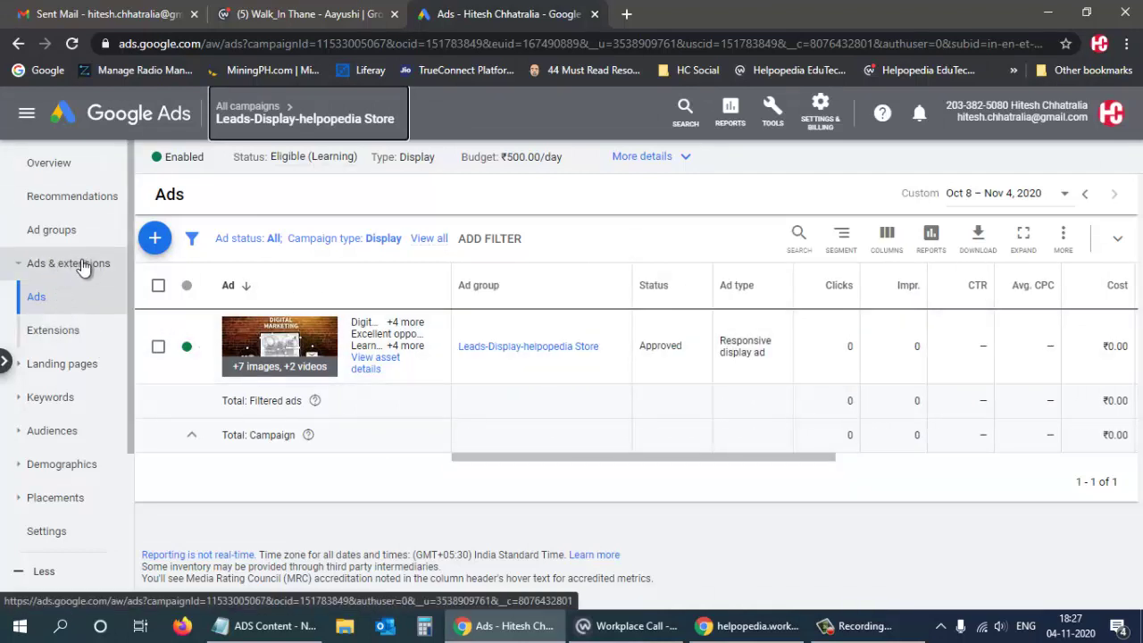
click(52, 231)
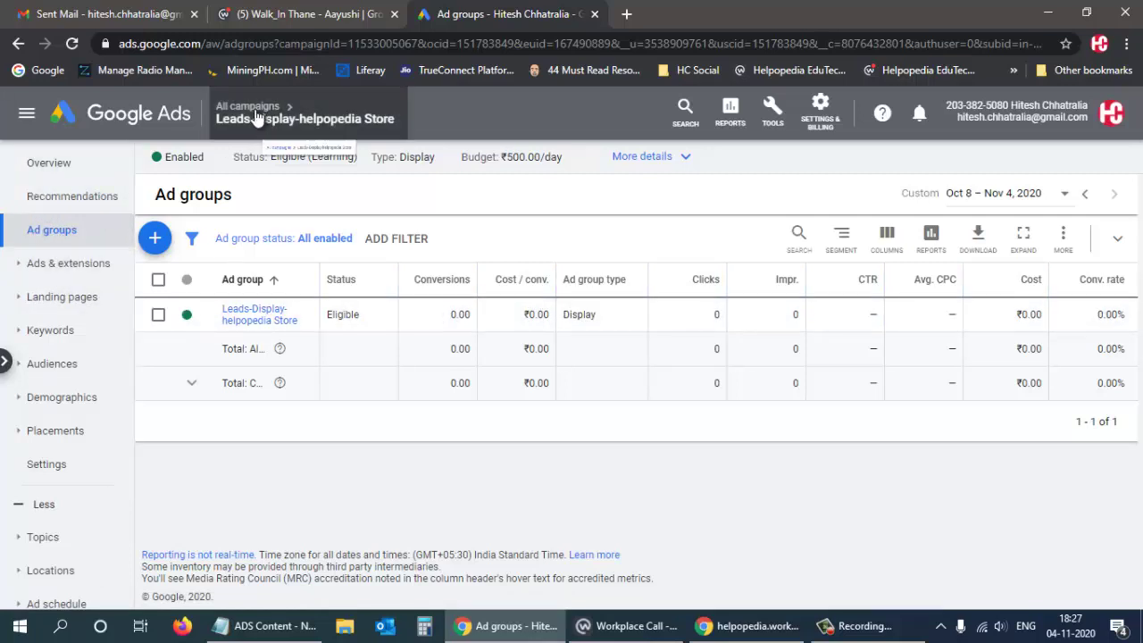
mouse_move(239, 111)
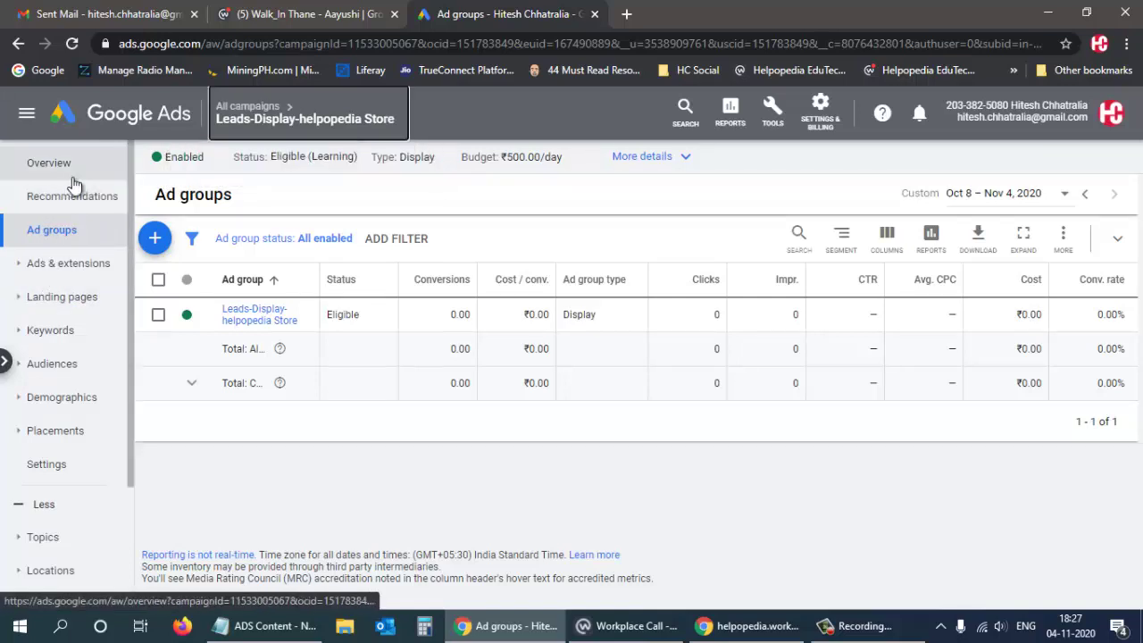
Look over the enabled campaigns in the campaign navigation list and return to the all-campaigns view.
click(5, 361)
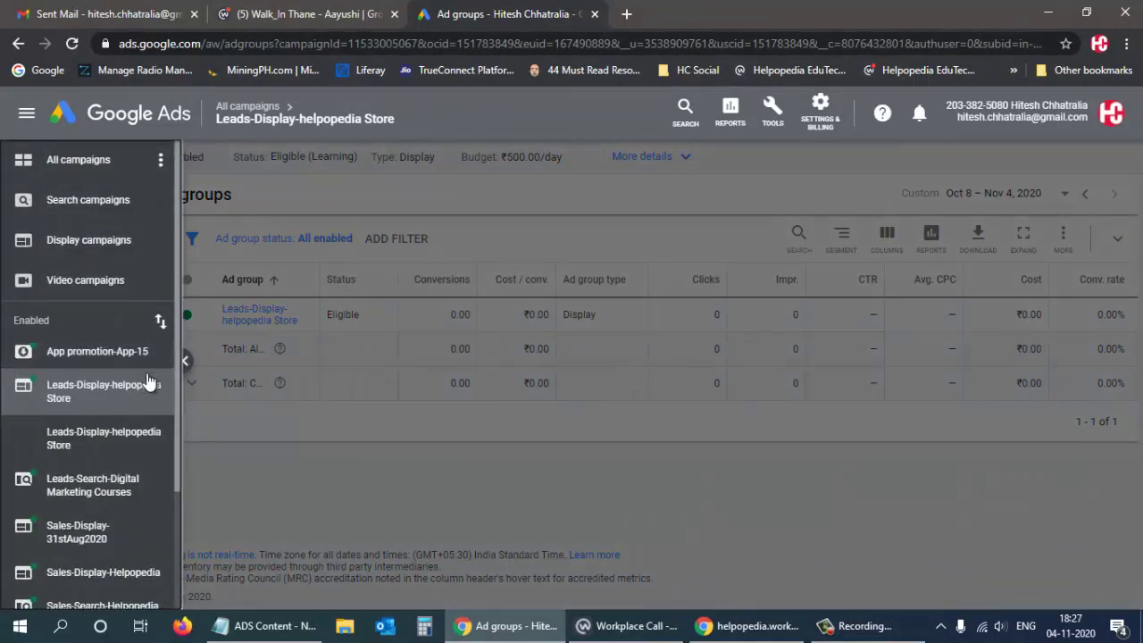
click(100, 394)
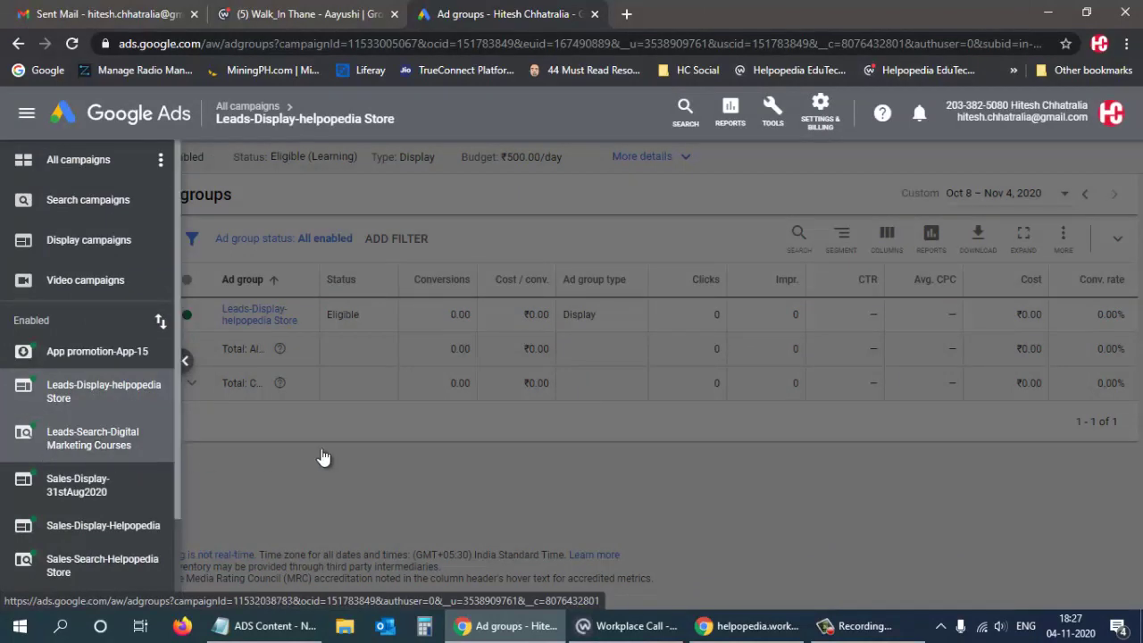
click(390, 494)
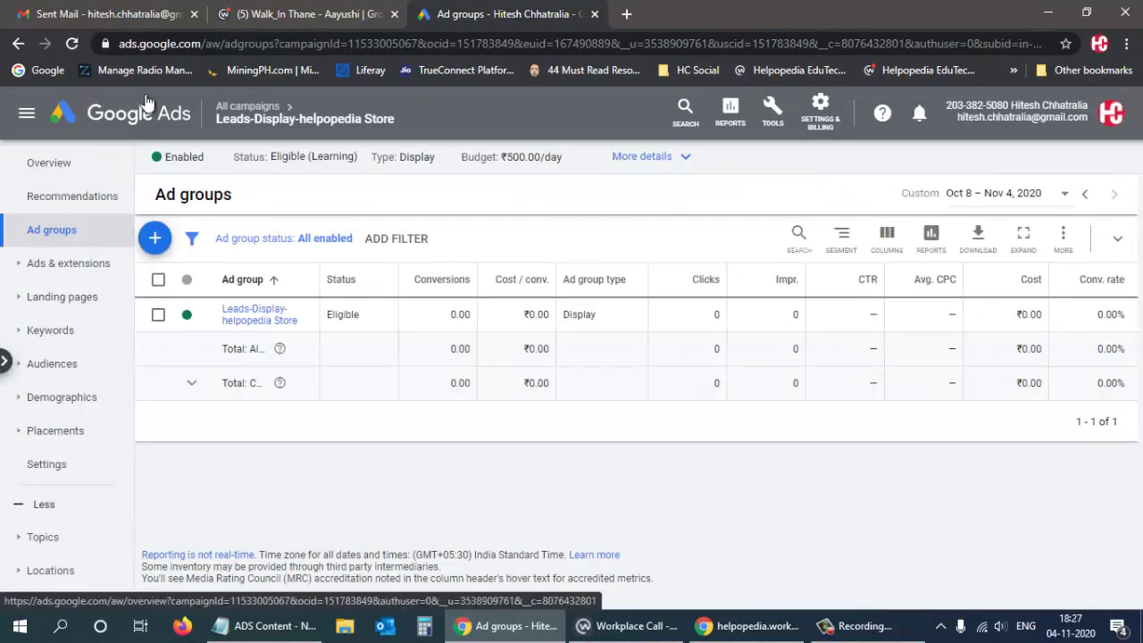
click(218, 163)
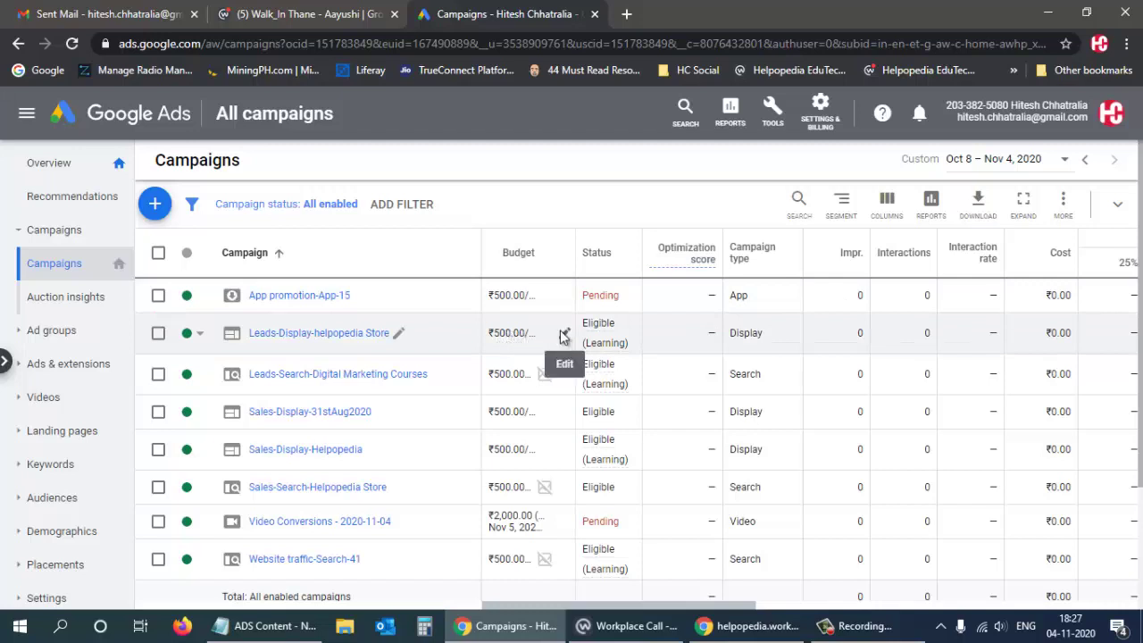
Set the daily budget of the Leads-Display-helpopedia Store campaign to ₹200 and save it.
click(564, 334)
drag(541, 352, 463, 353)
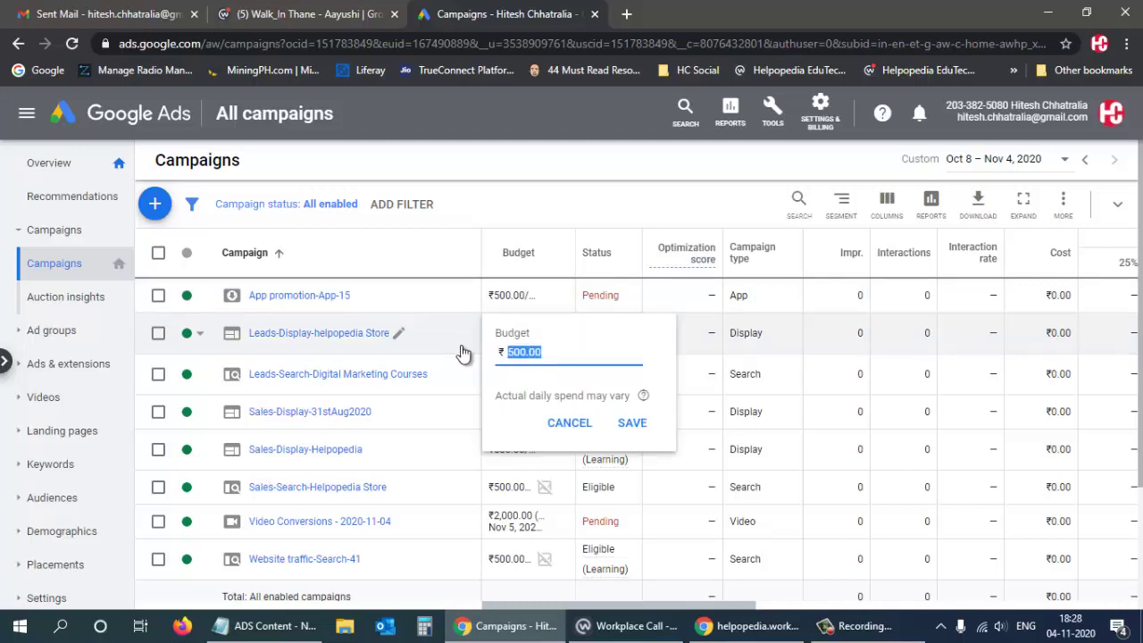
text(1200)
key(BackSpace)
key(BackSpace)
key(BackSpace)
key(BackSpace)
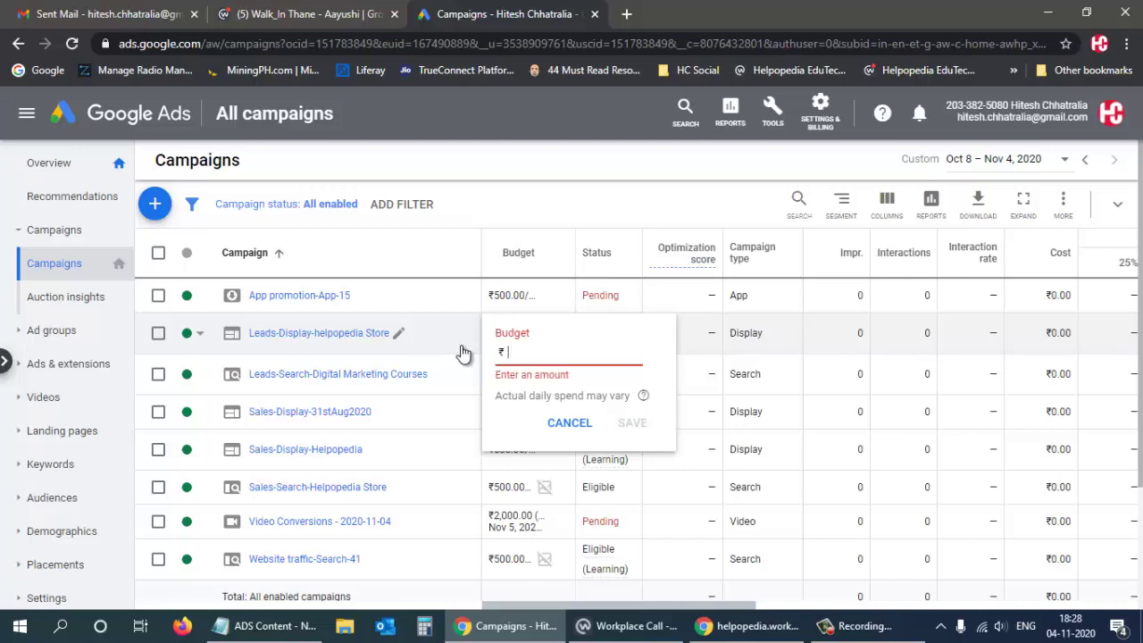
text(200)
key(BackSpace)
key(BackSpace)
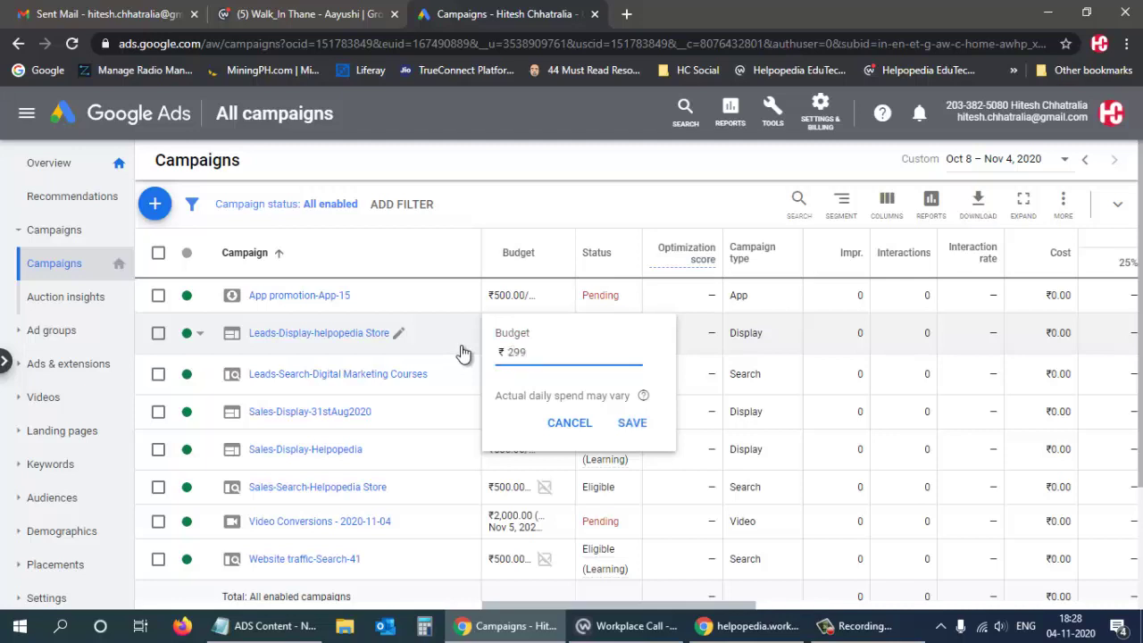
text(00)
click(630, 423)
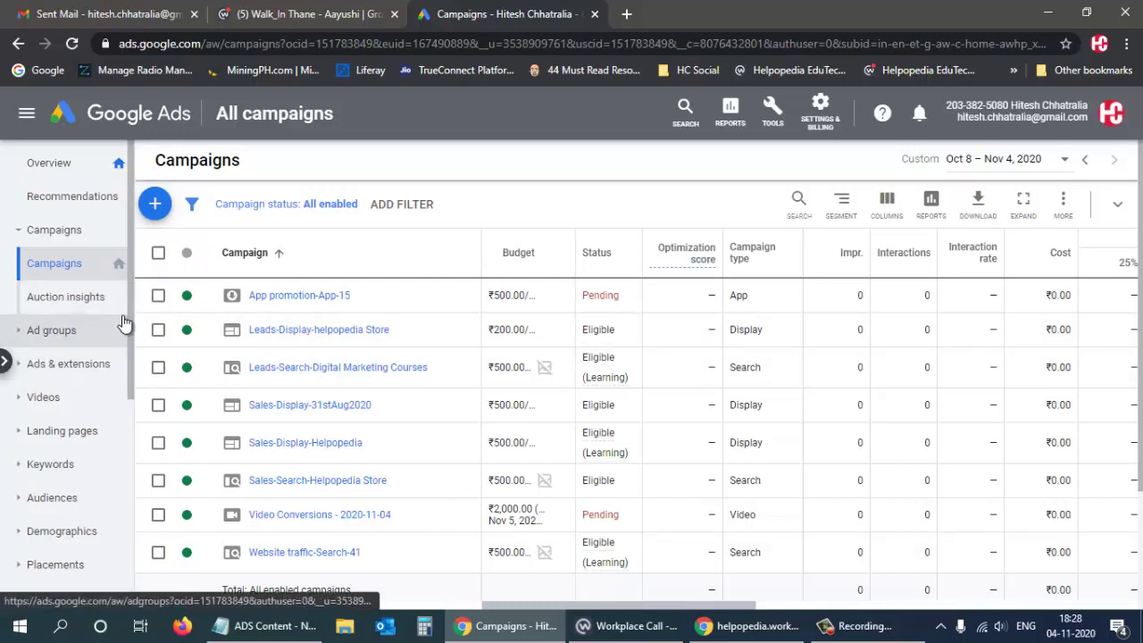
Pause the Leads-Display-helpopedia Store campaign and enable it again.
click(202, 334)
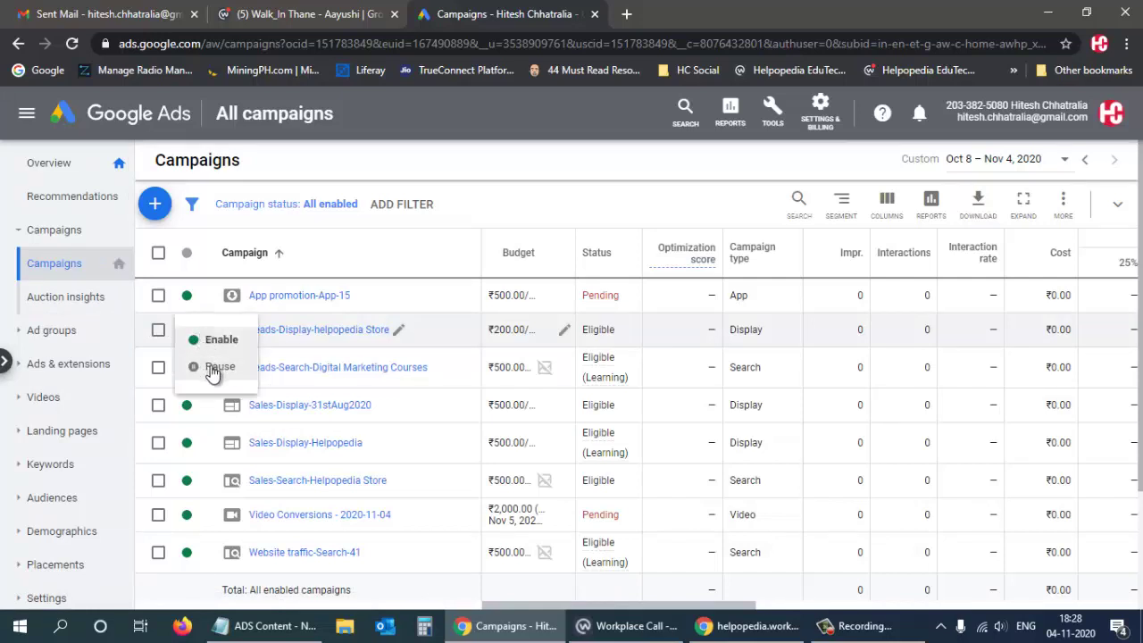
click(210, 365)
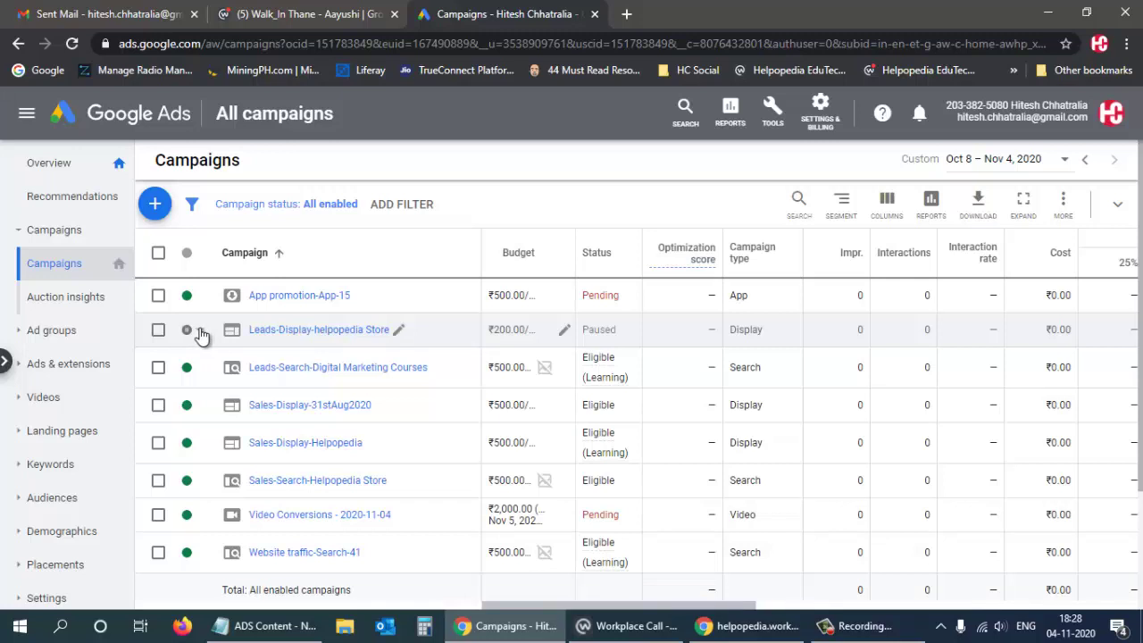
click(202, 334)
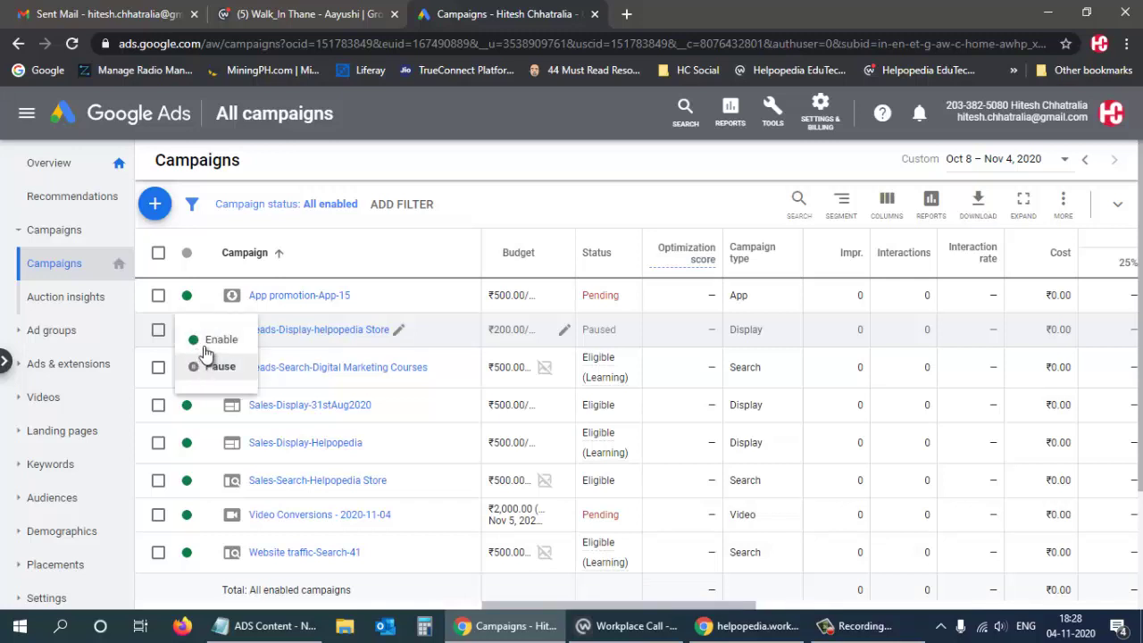
click(212, 338)
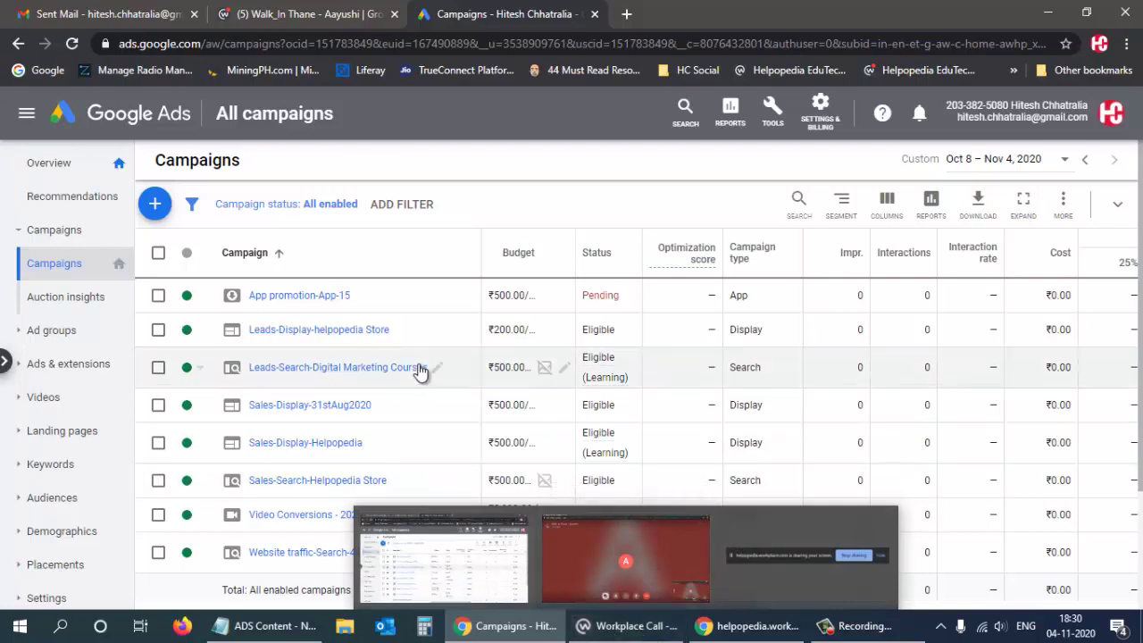
Switch to the Workplace call, stop sharing the screen and end the call.
mouse_move(644, 628)
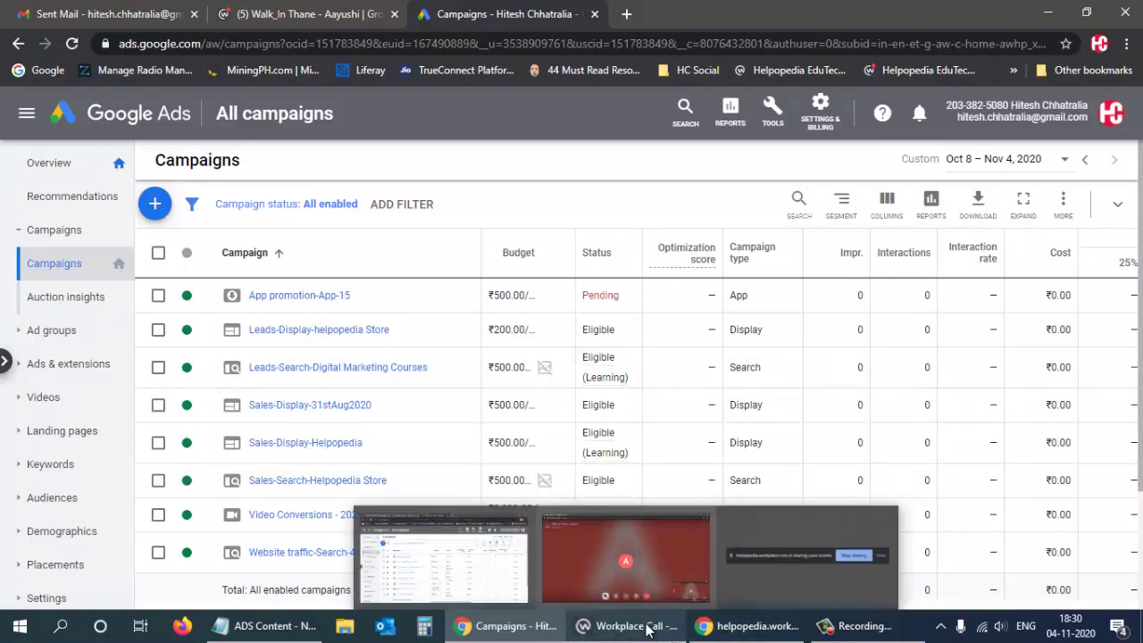
click(625, 558)
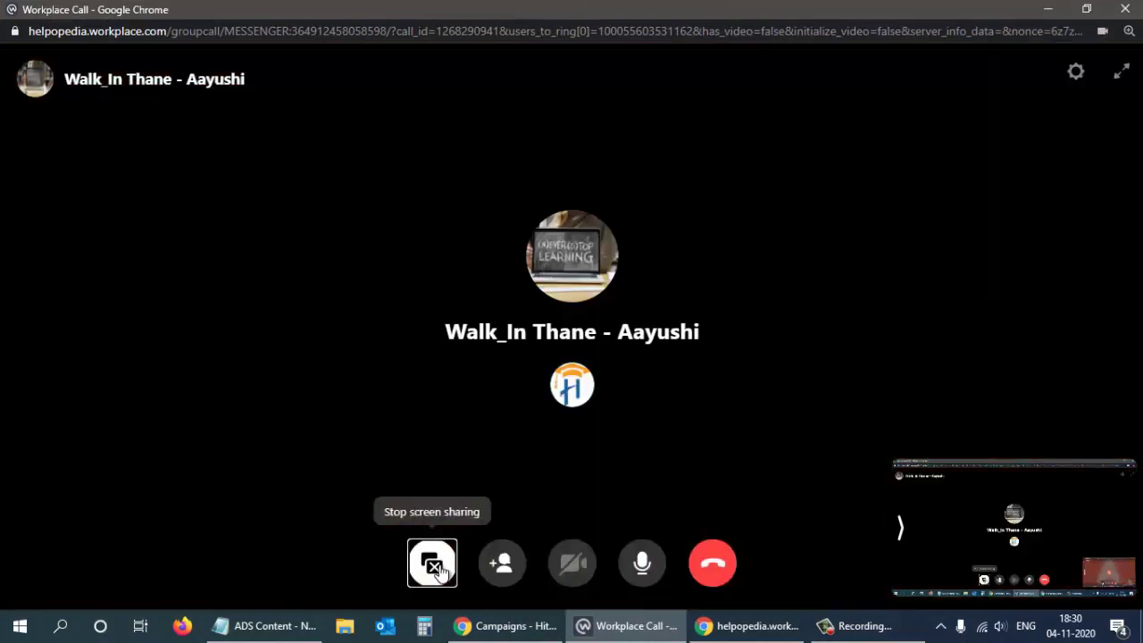
click(435, 568)
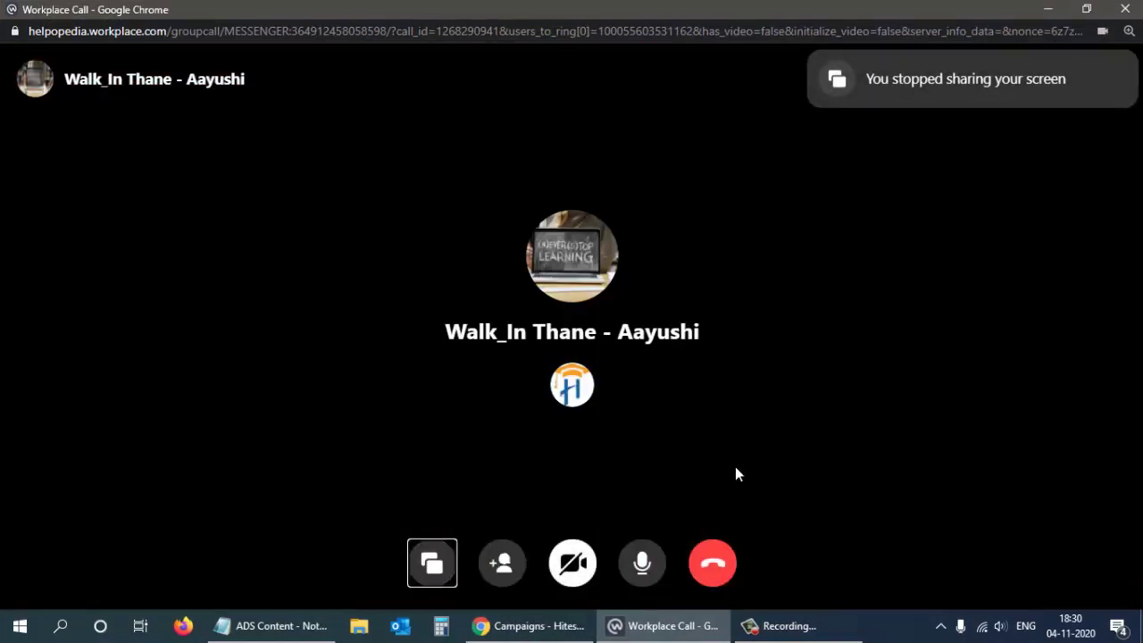
click(714, 565)
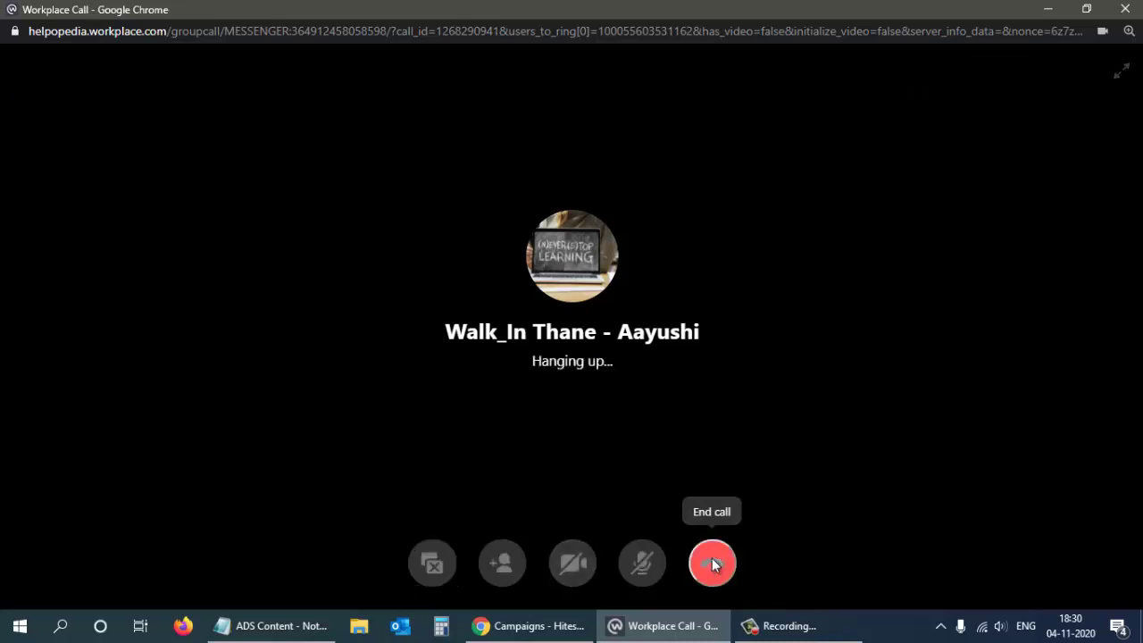
Submit a five-star rating for the audio call quality and close the call window.
click(630, 297)
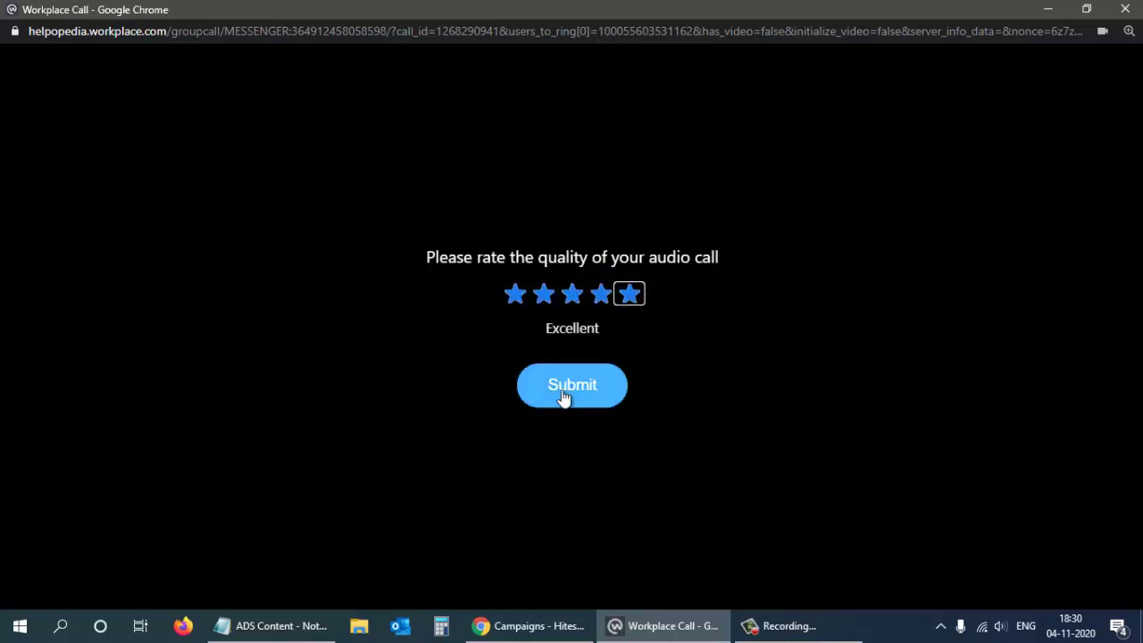
click(568, 396)
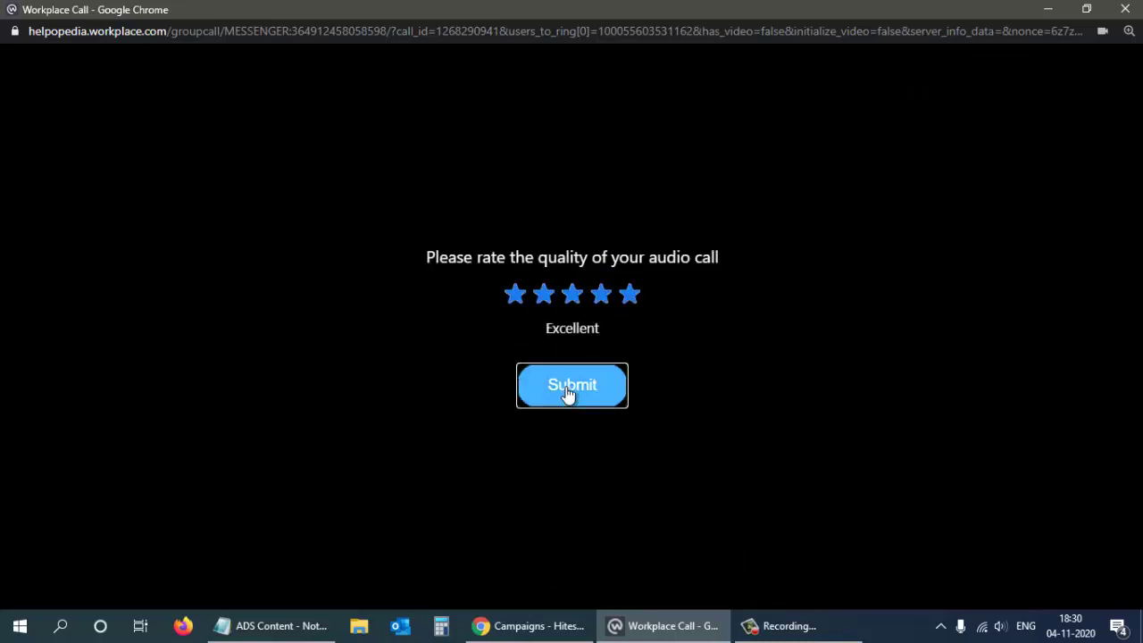
click(1125, 11)
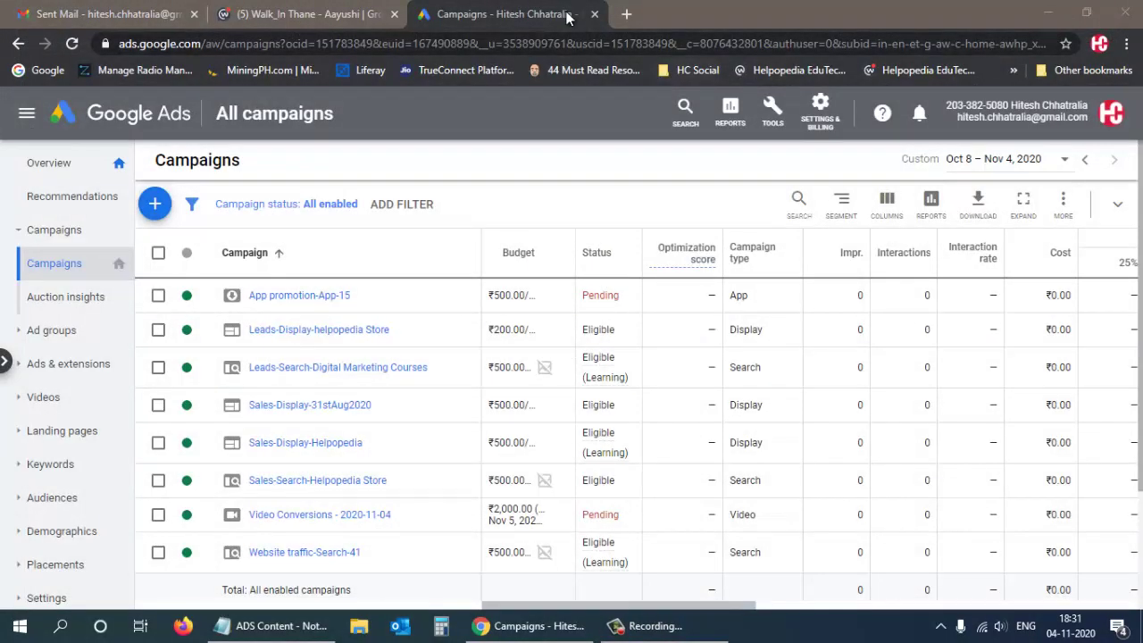
Close the Google Ads page and bring up the screen recorder's controls.
click(595, 14)
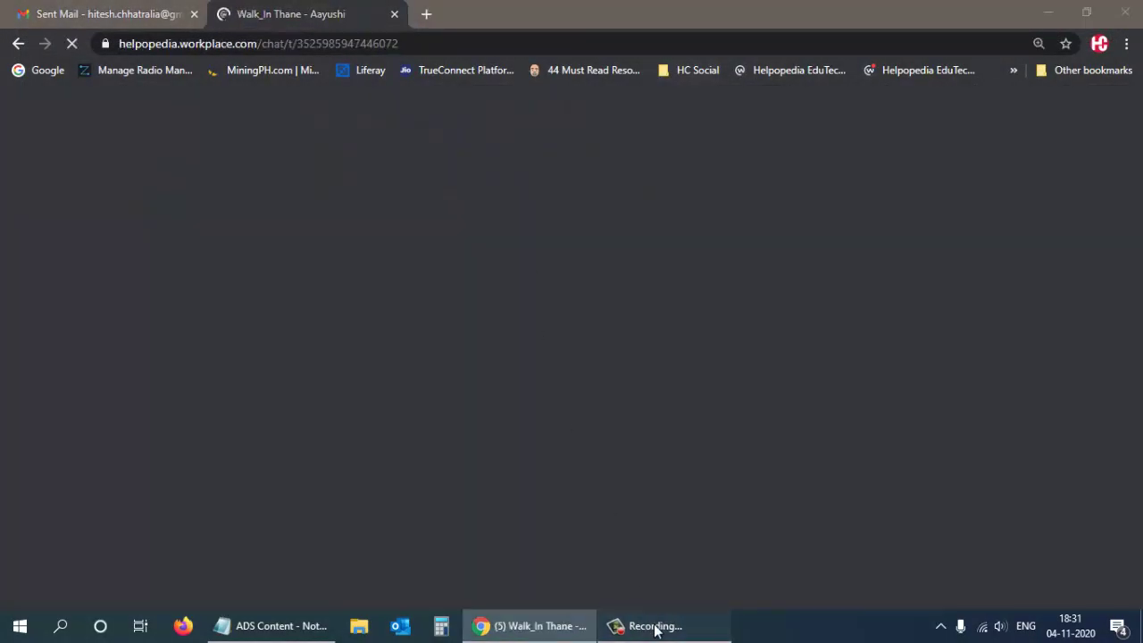
click(656, 626)
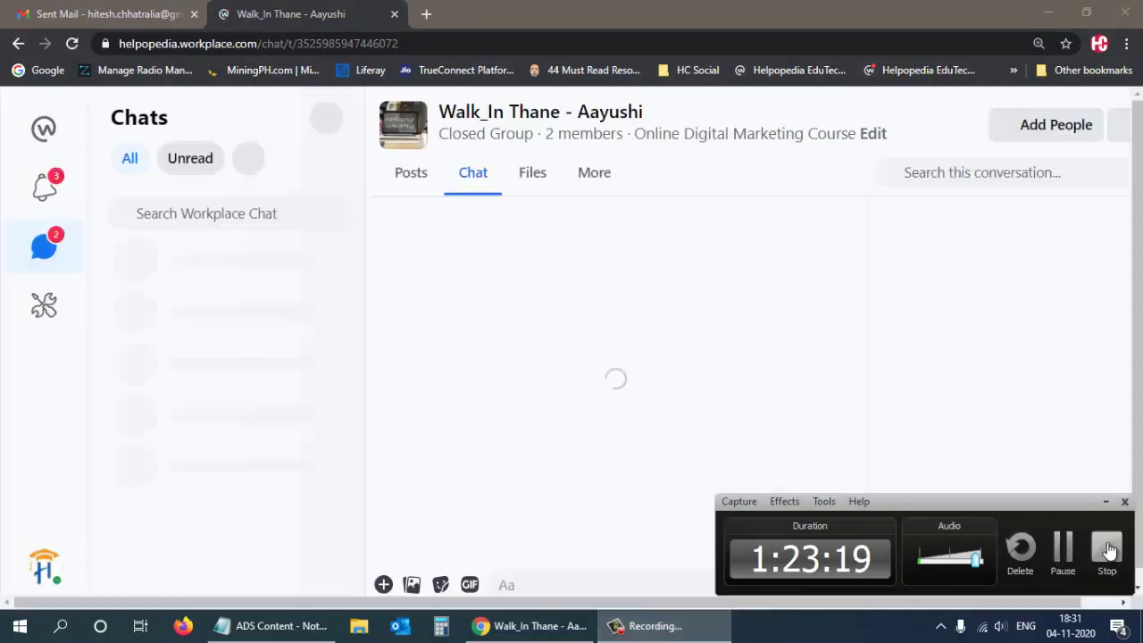